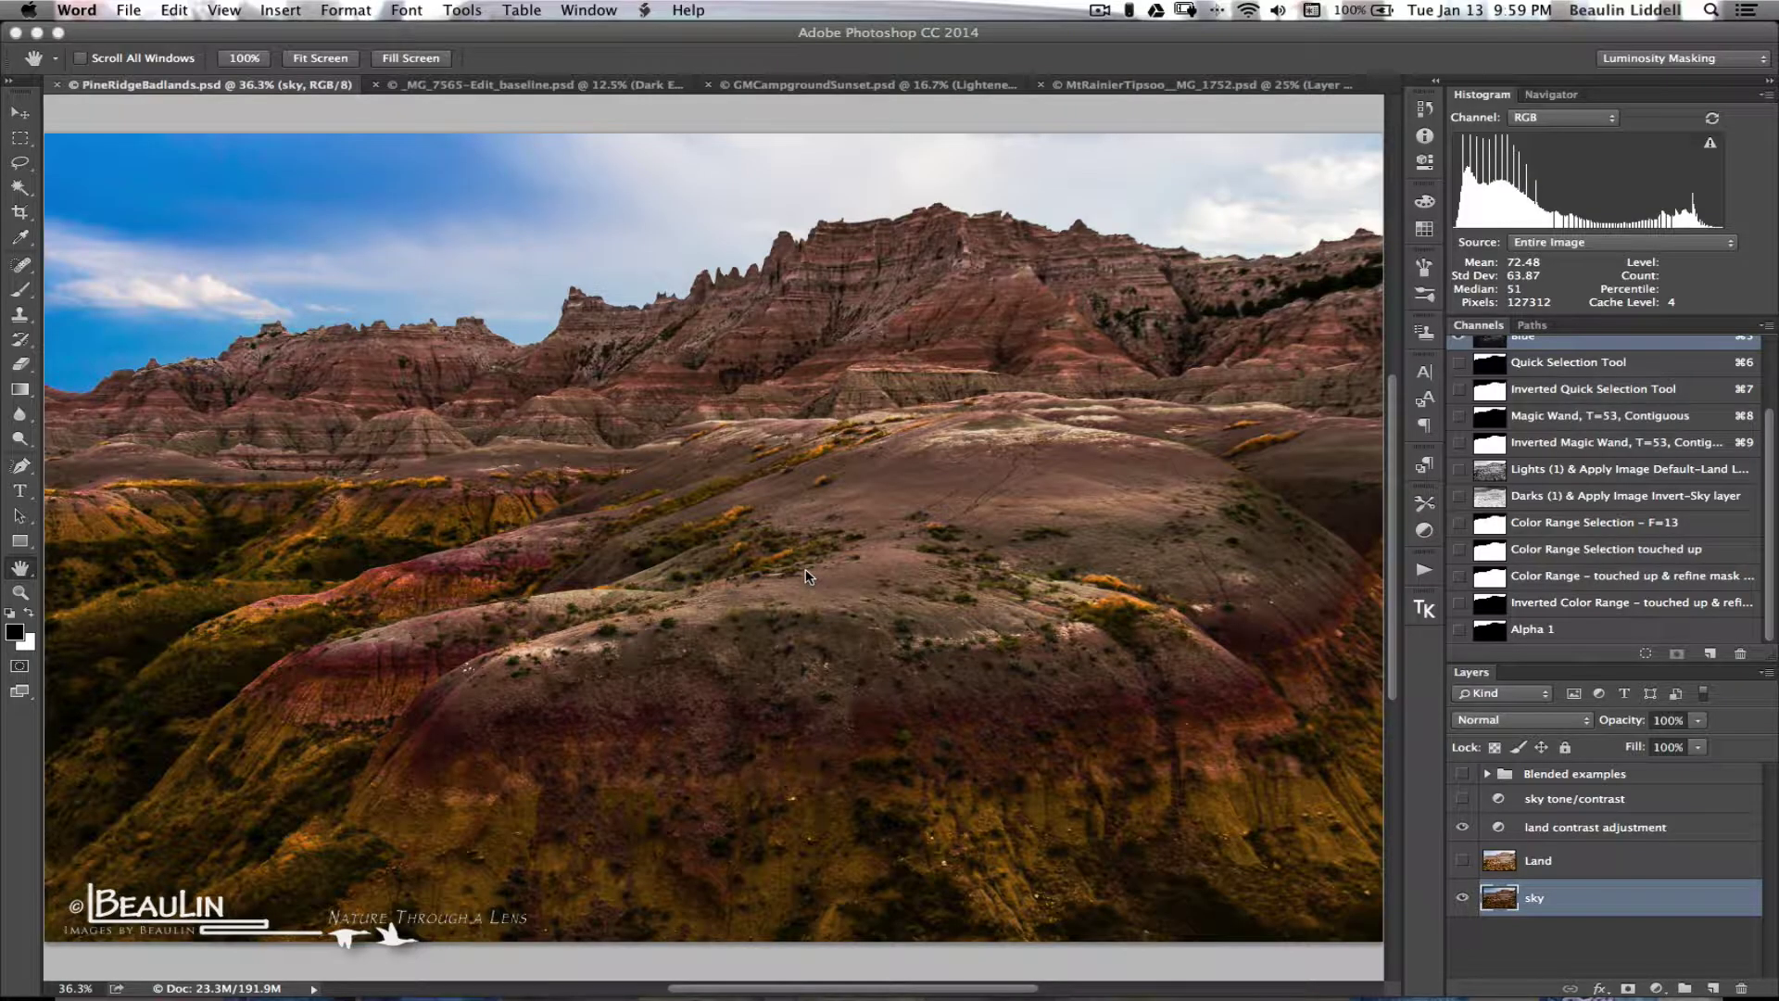
Bring Photoshop forward and open the Select > Color Range dialog on the sky layer.
key(h)
click(651, 50)
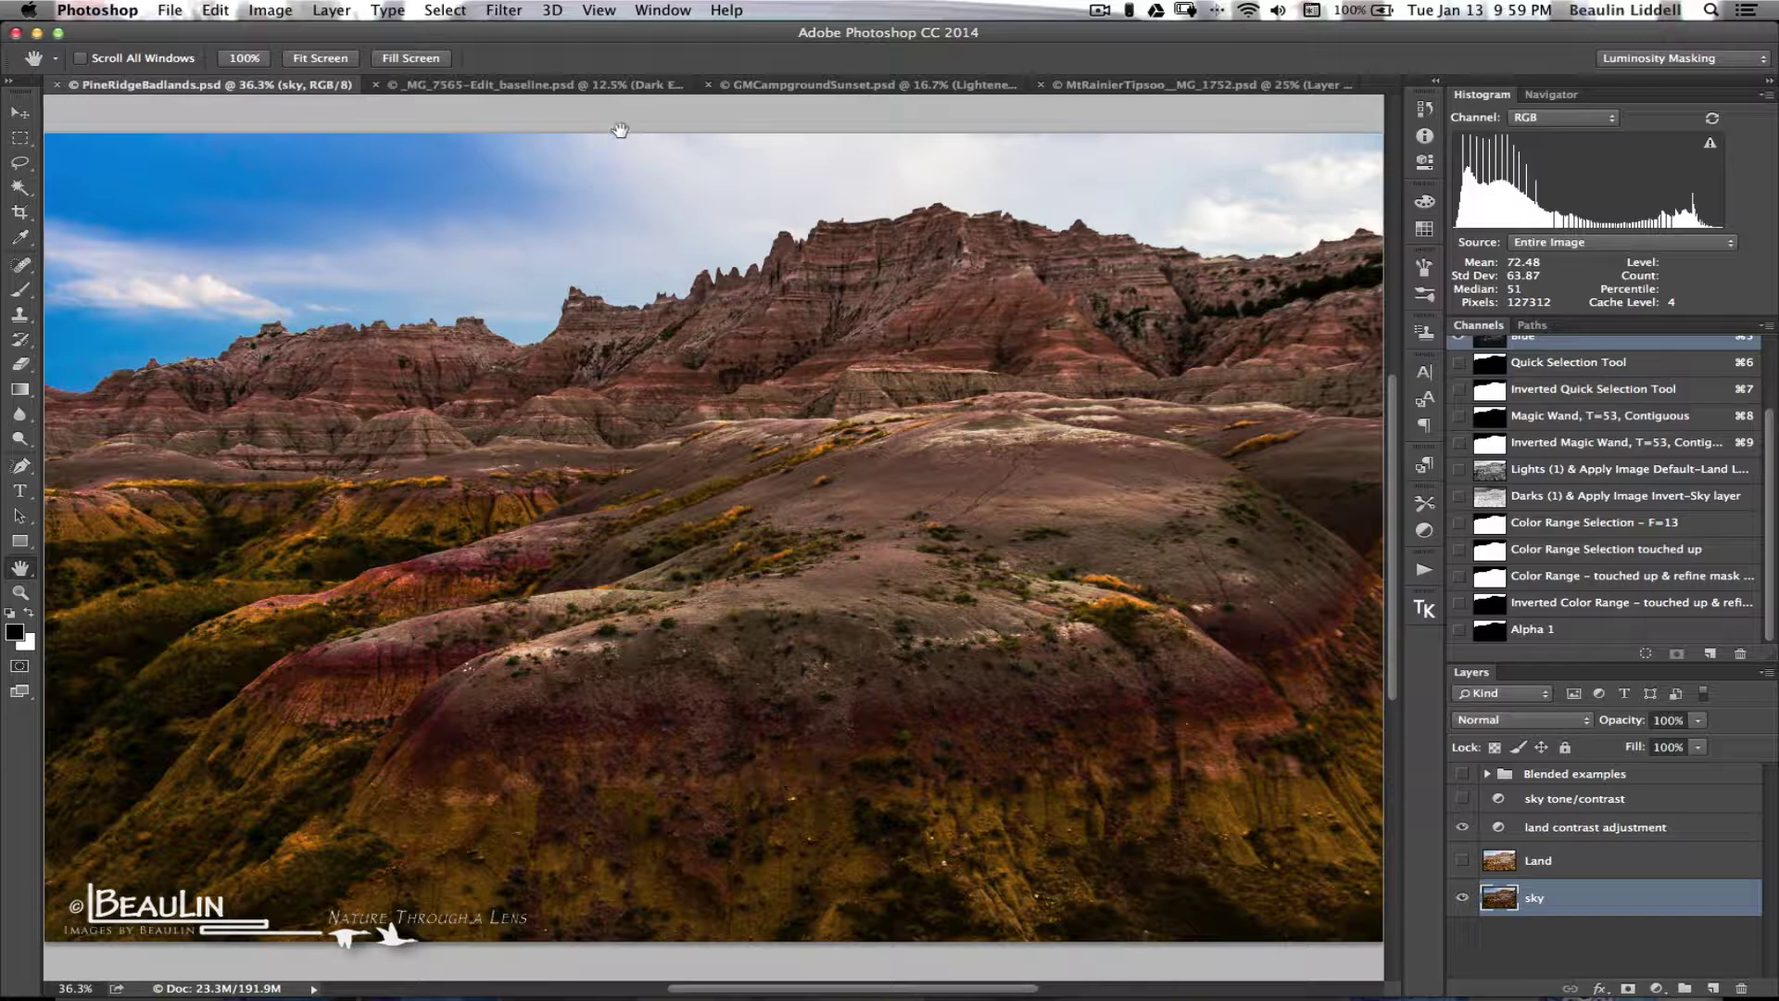
click(443, 11)
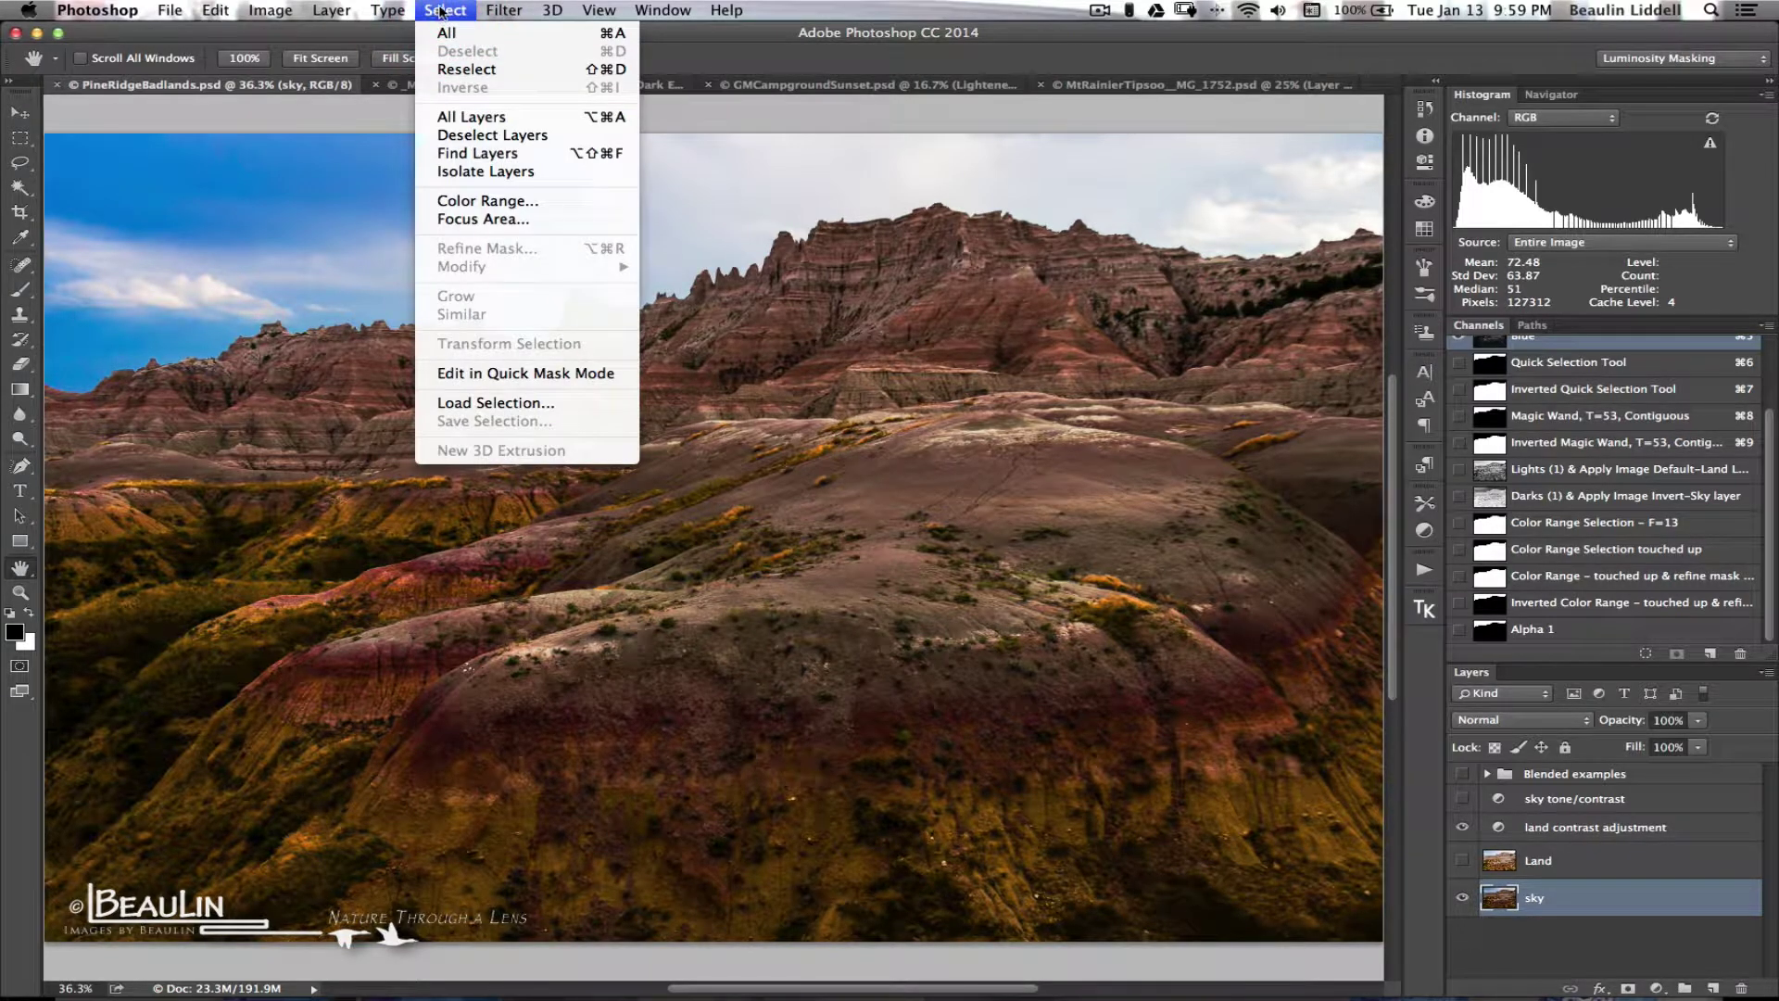
click(486, 199)
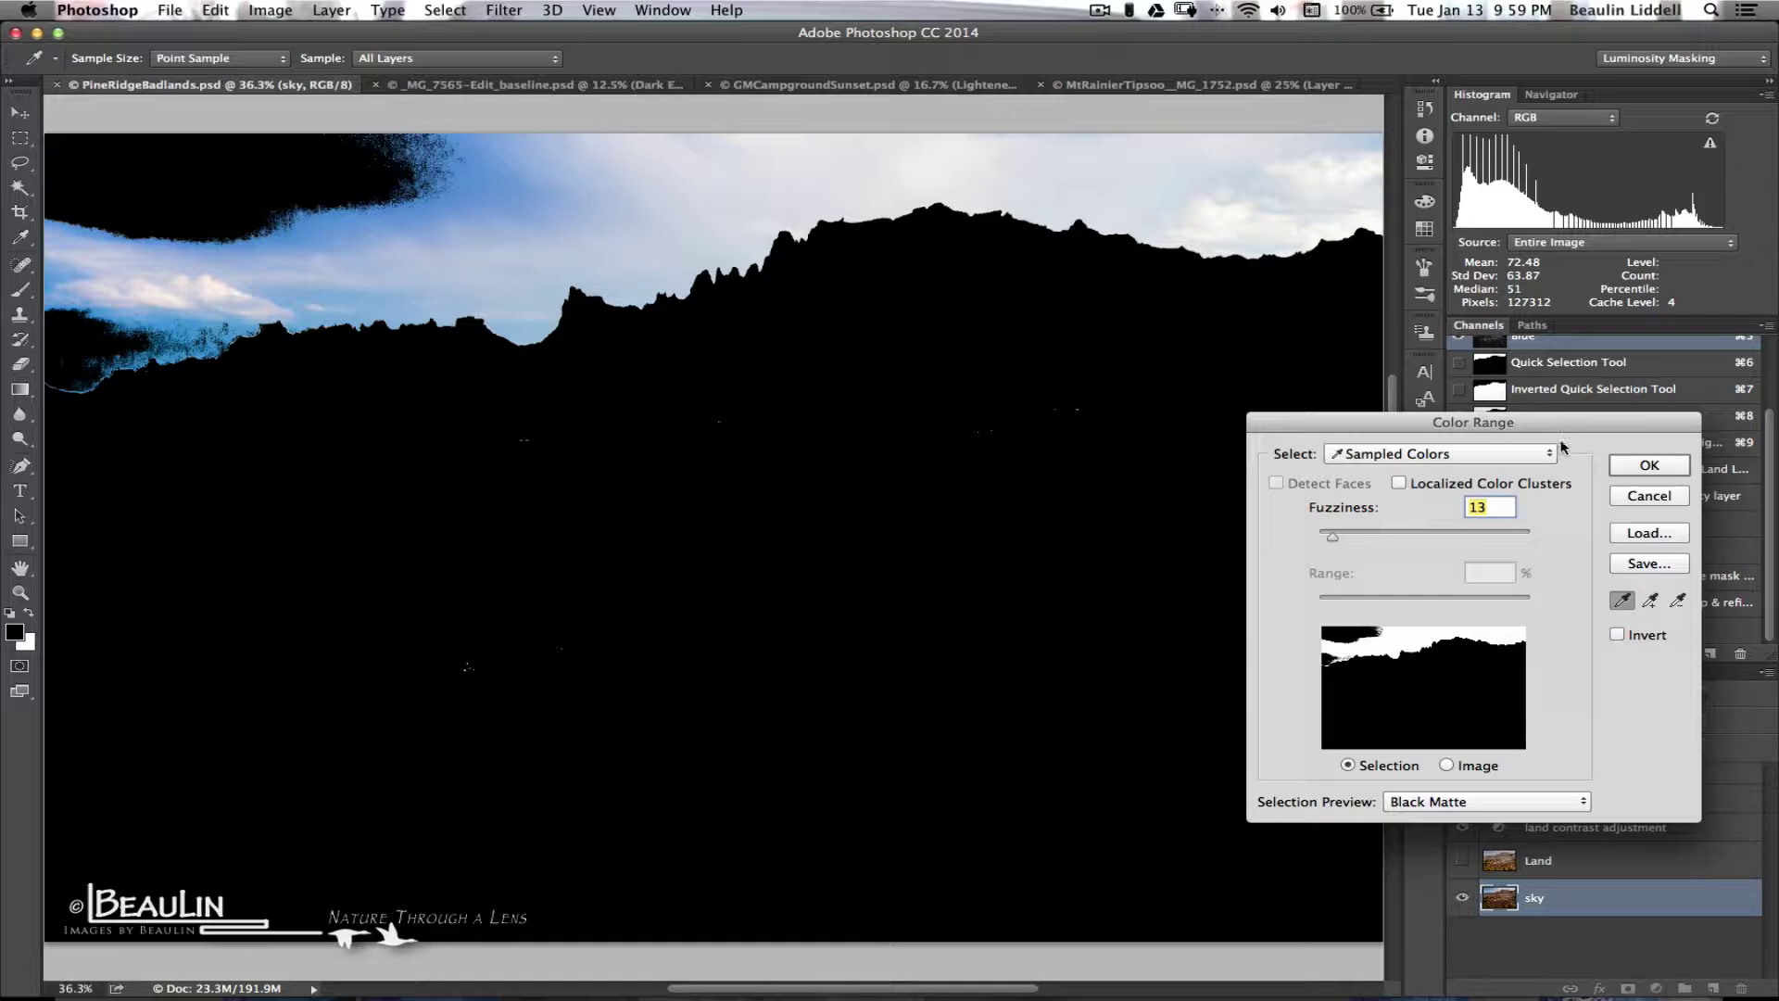
Set Selection Preview to None and switch the thumbnail between Image and Selection.
click(1469, 802)
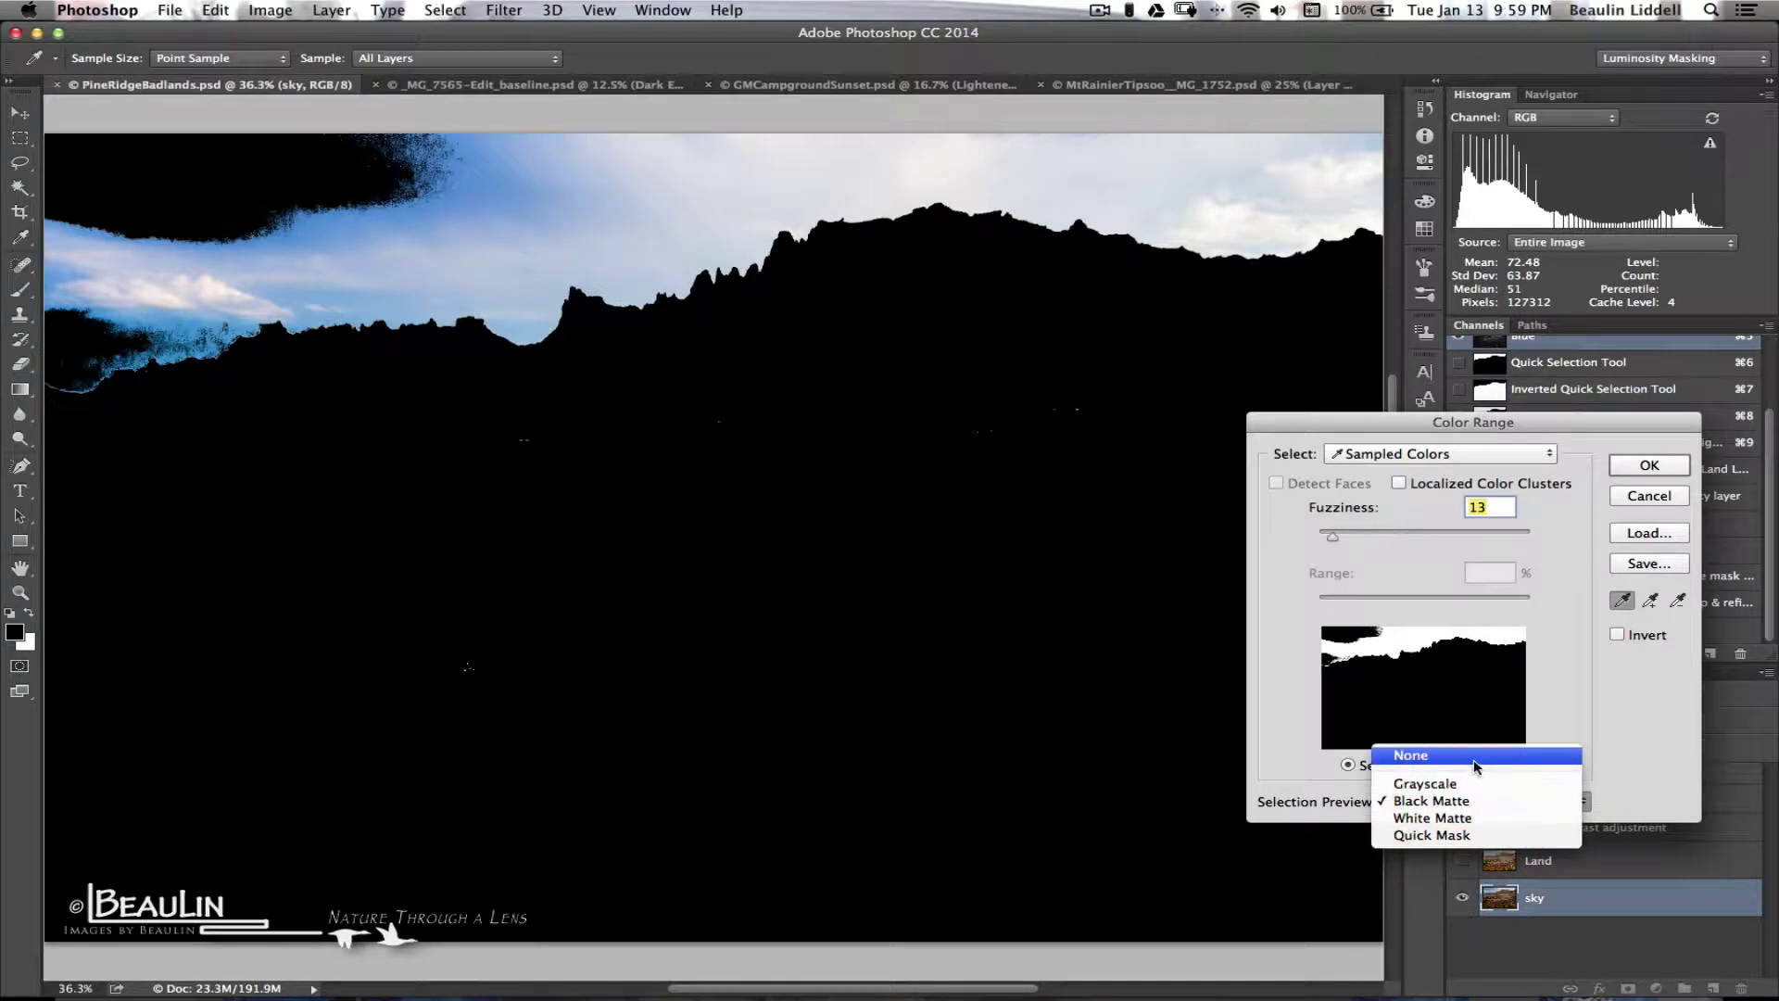
click(1474, 759)
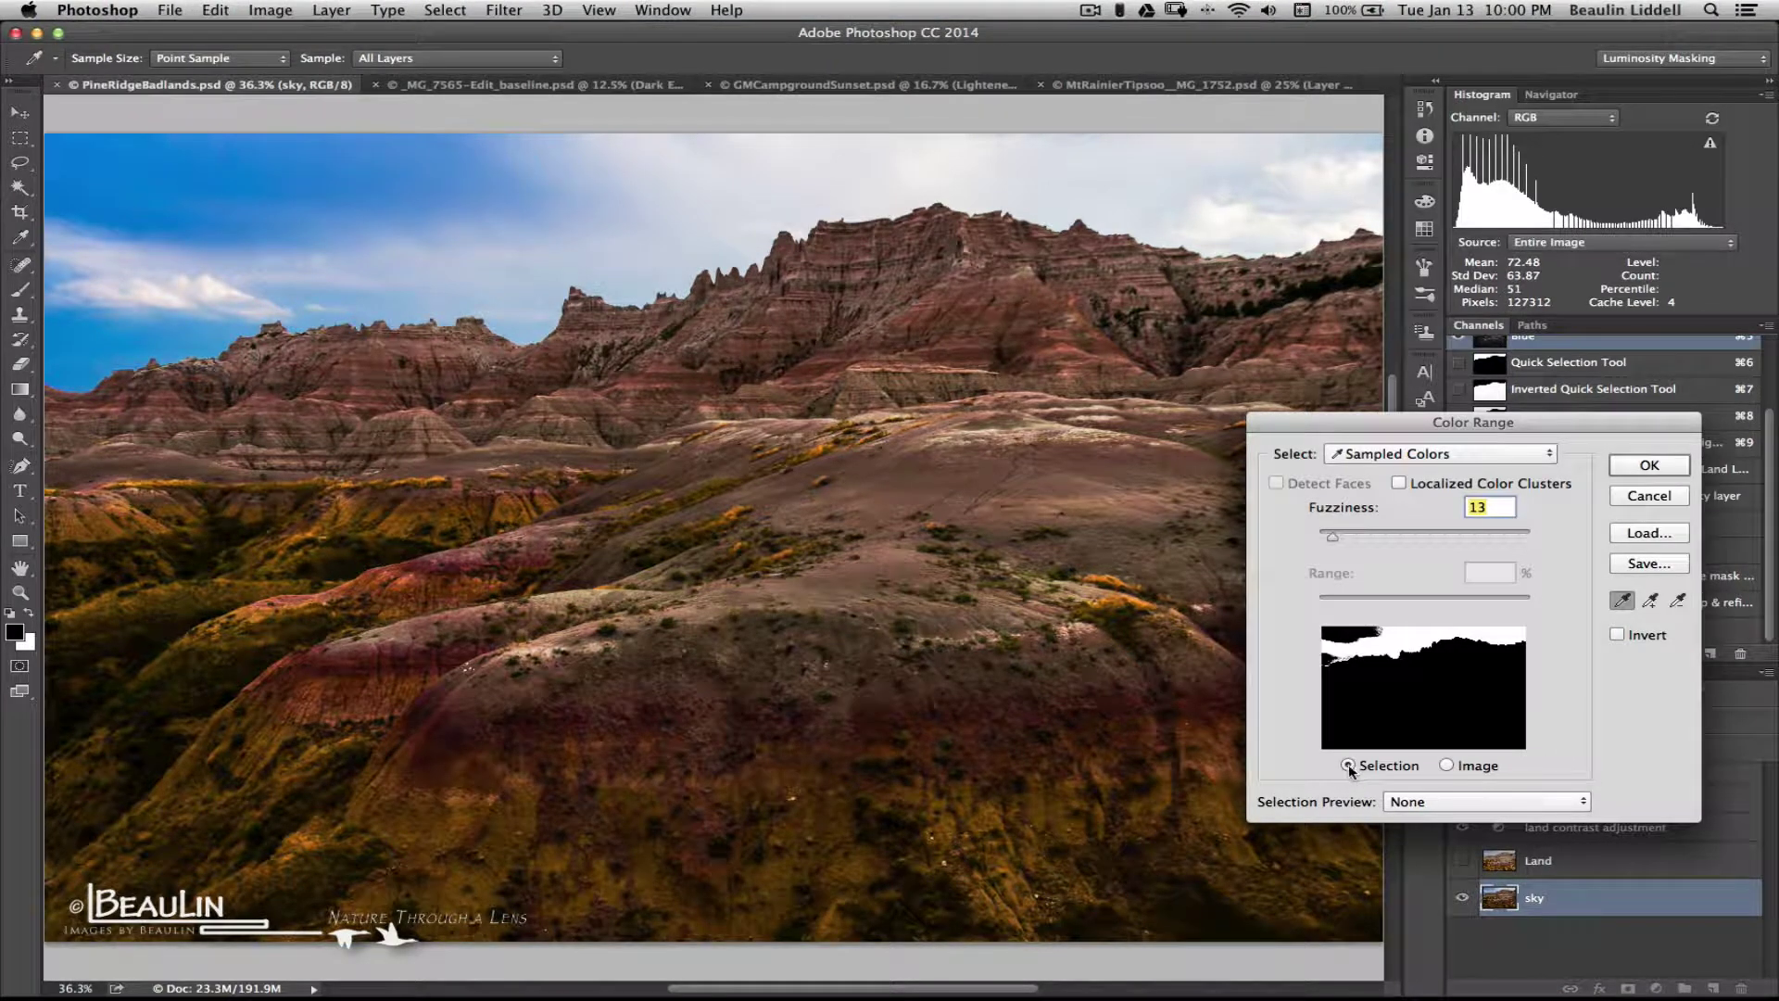
click(1446, 766)
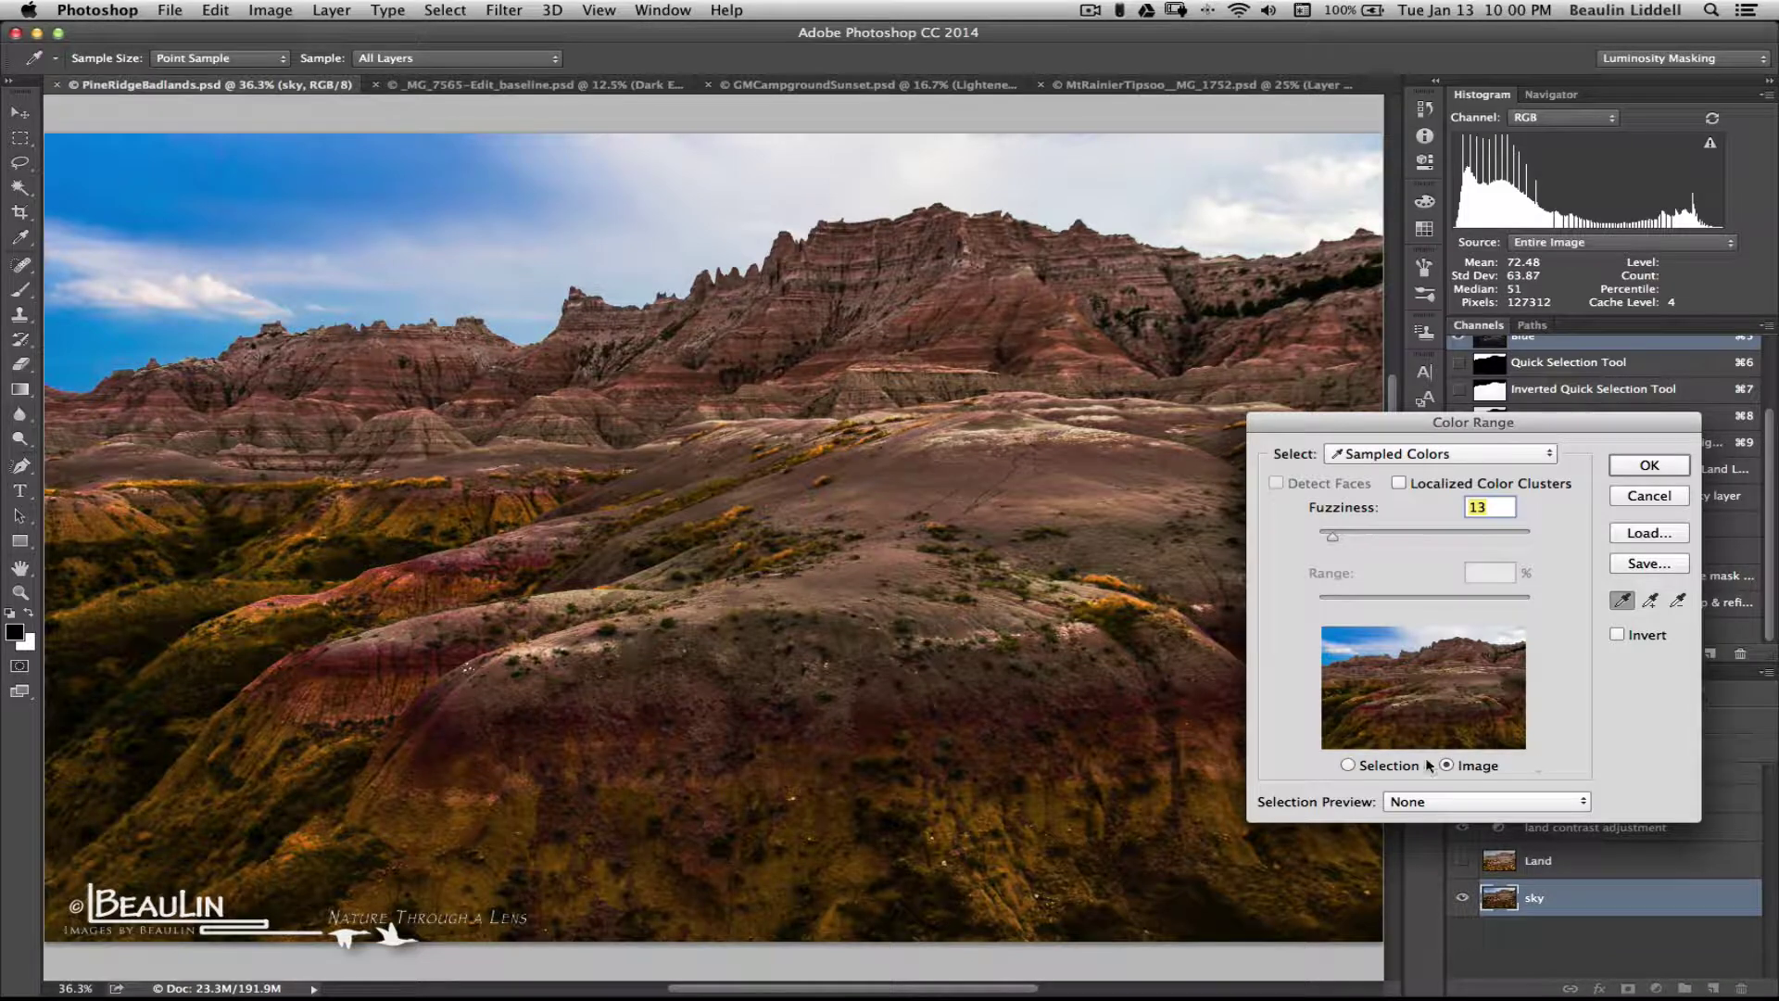
click(1349, 765)
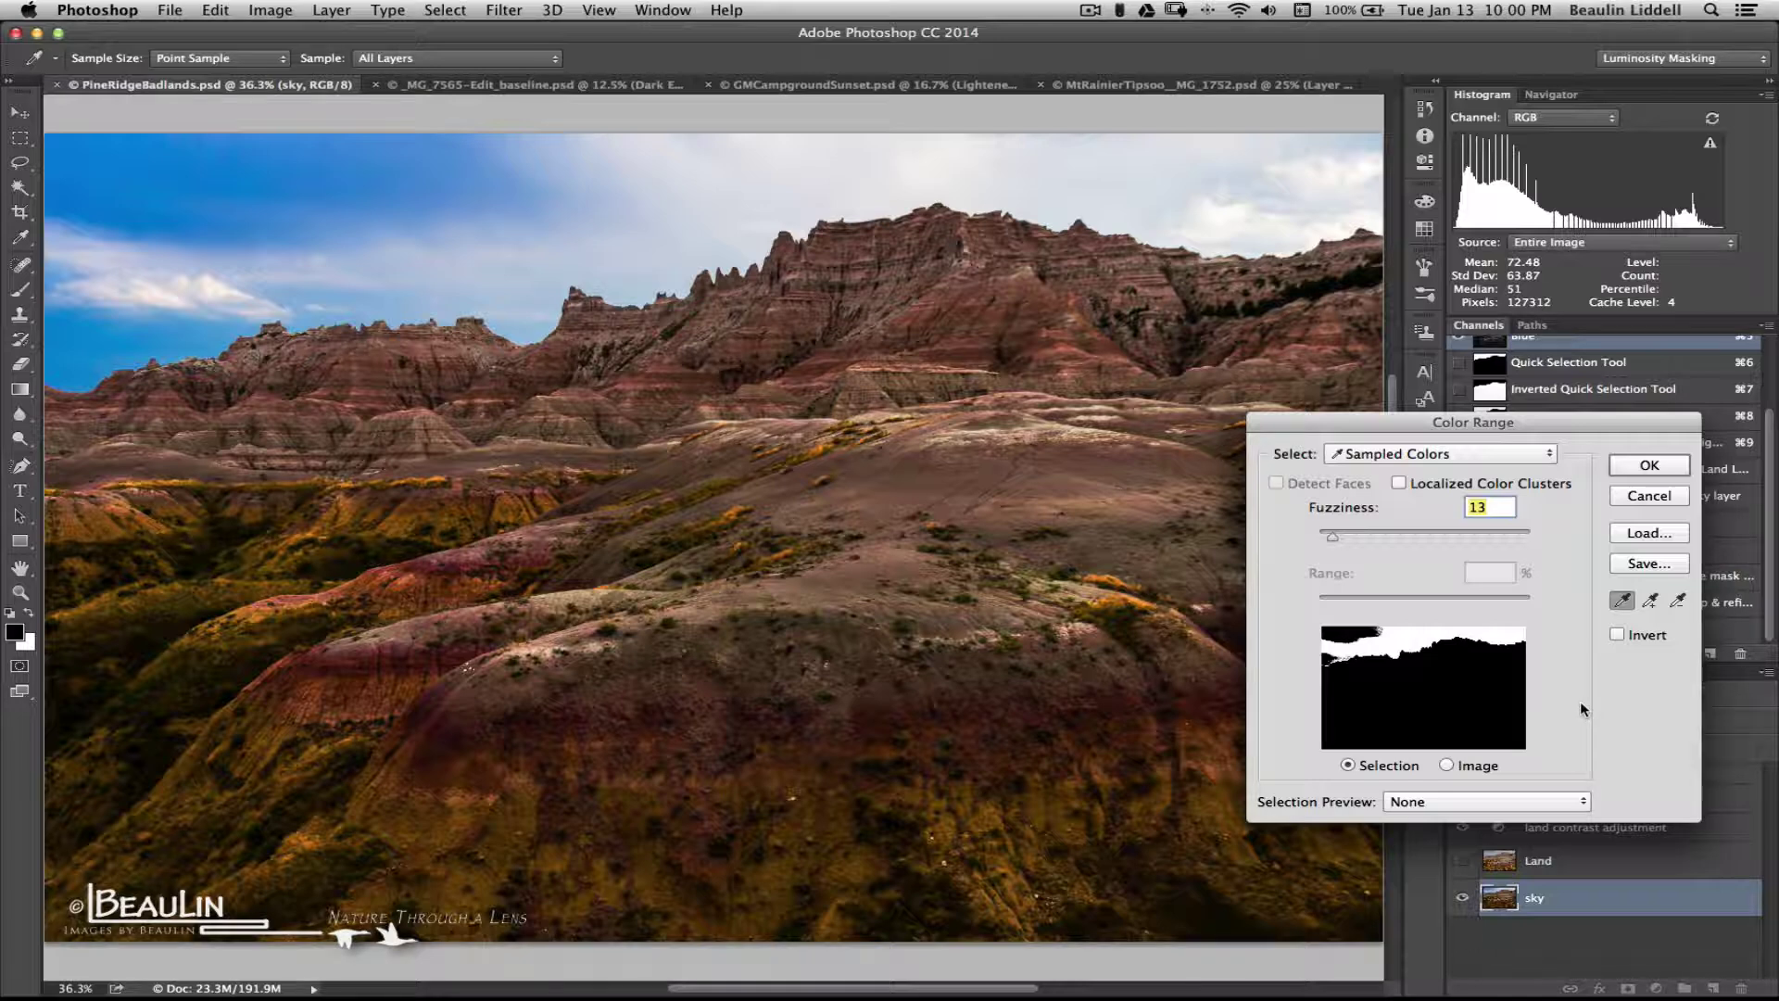
Keep Sampled Colors, enable Localized Color Clusters, and use Range 0% with Fuzziness 7.
click(1527, 454)
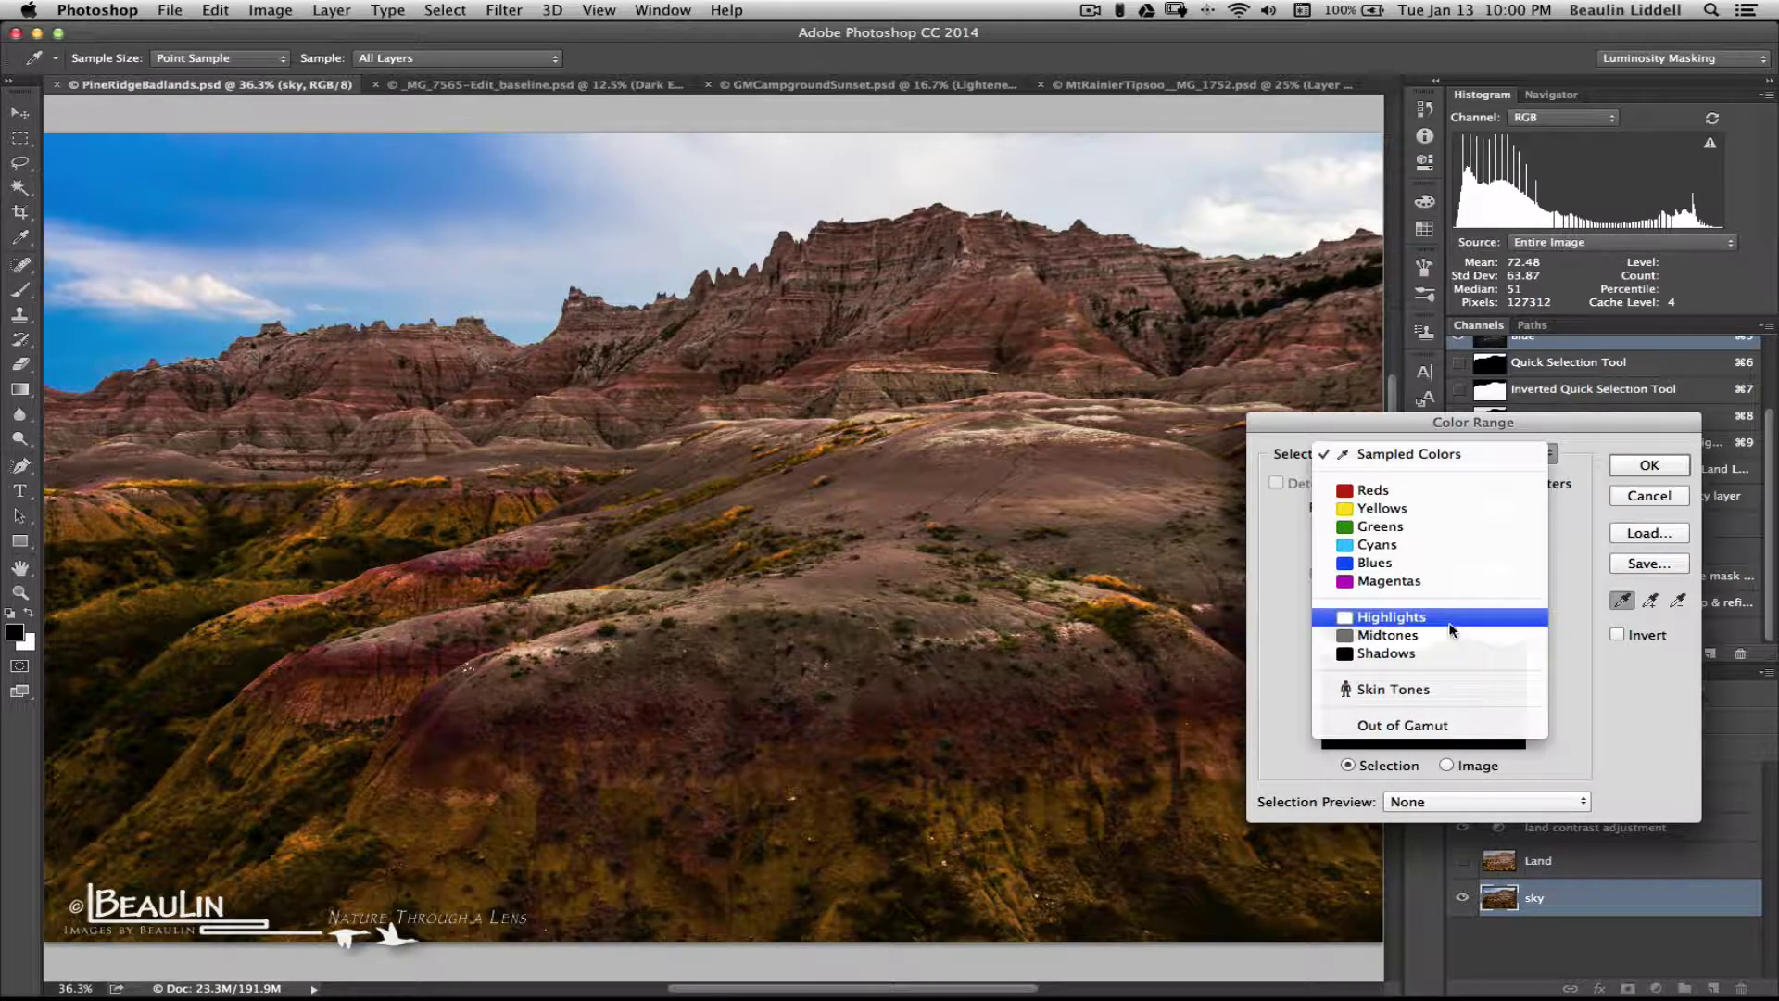
click(1484, 455)
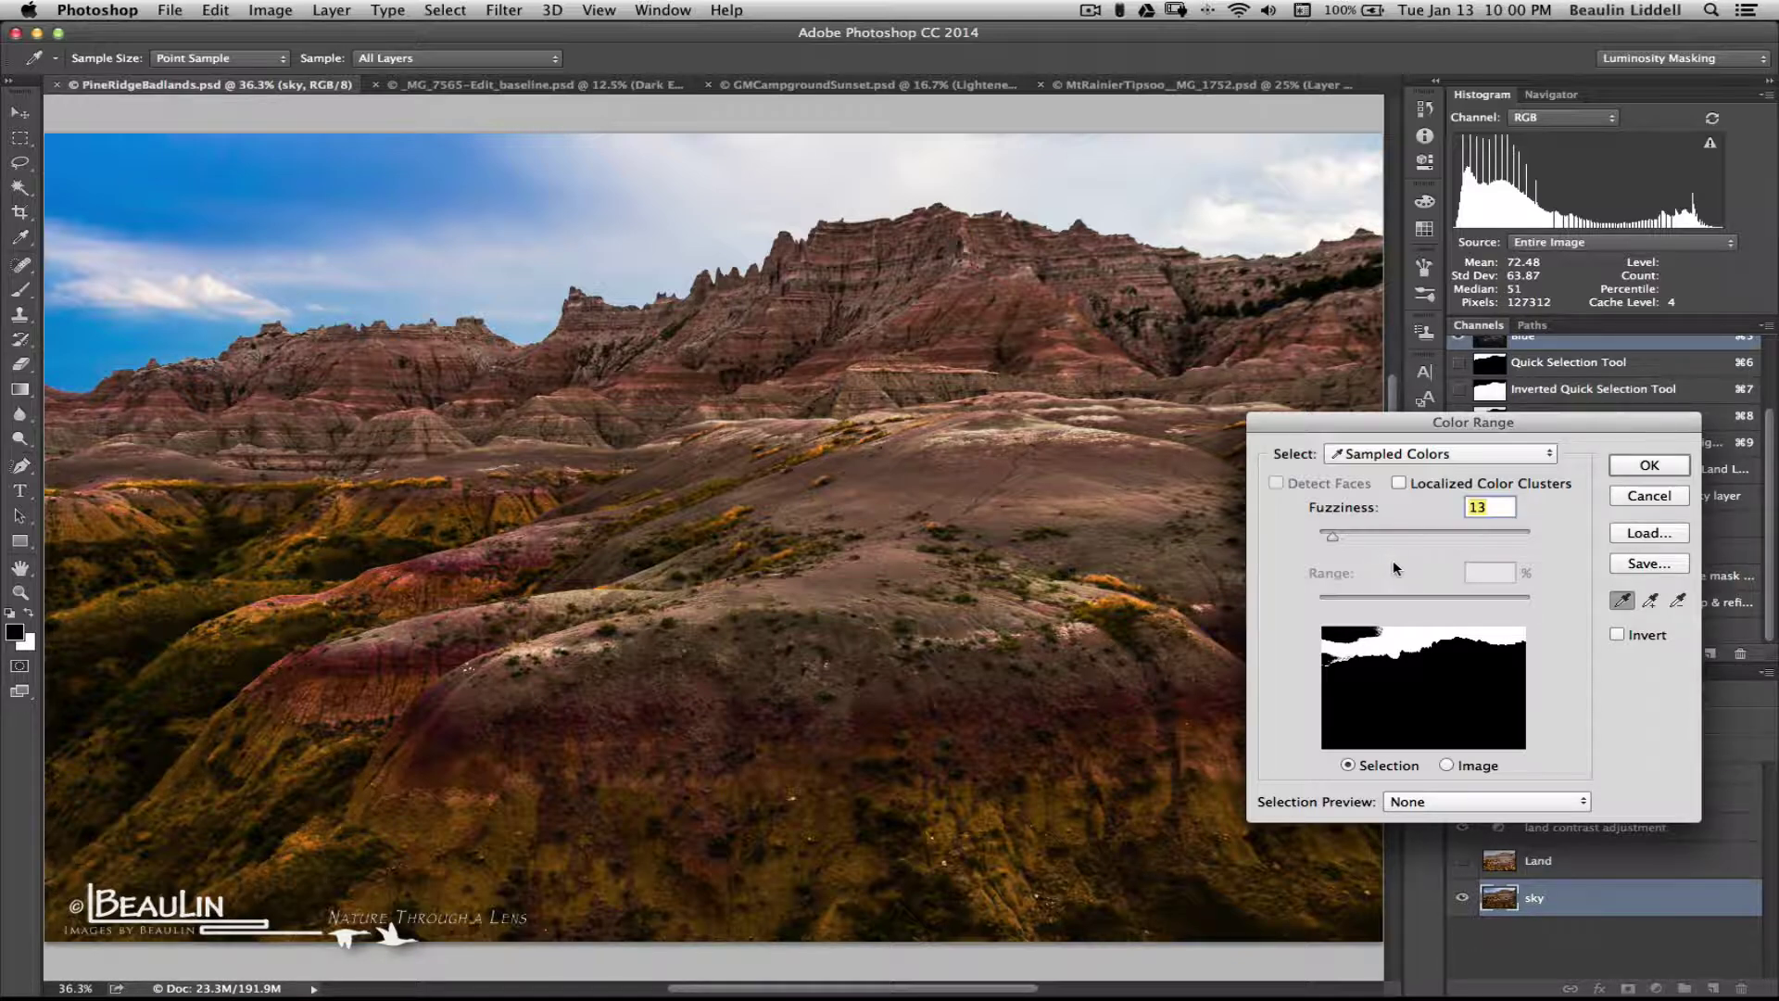
click(1399, 482)
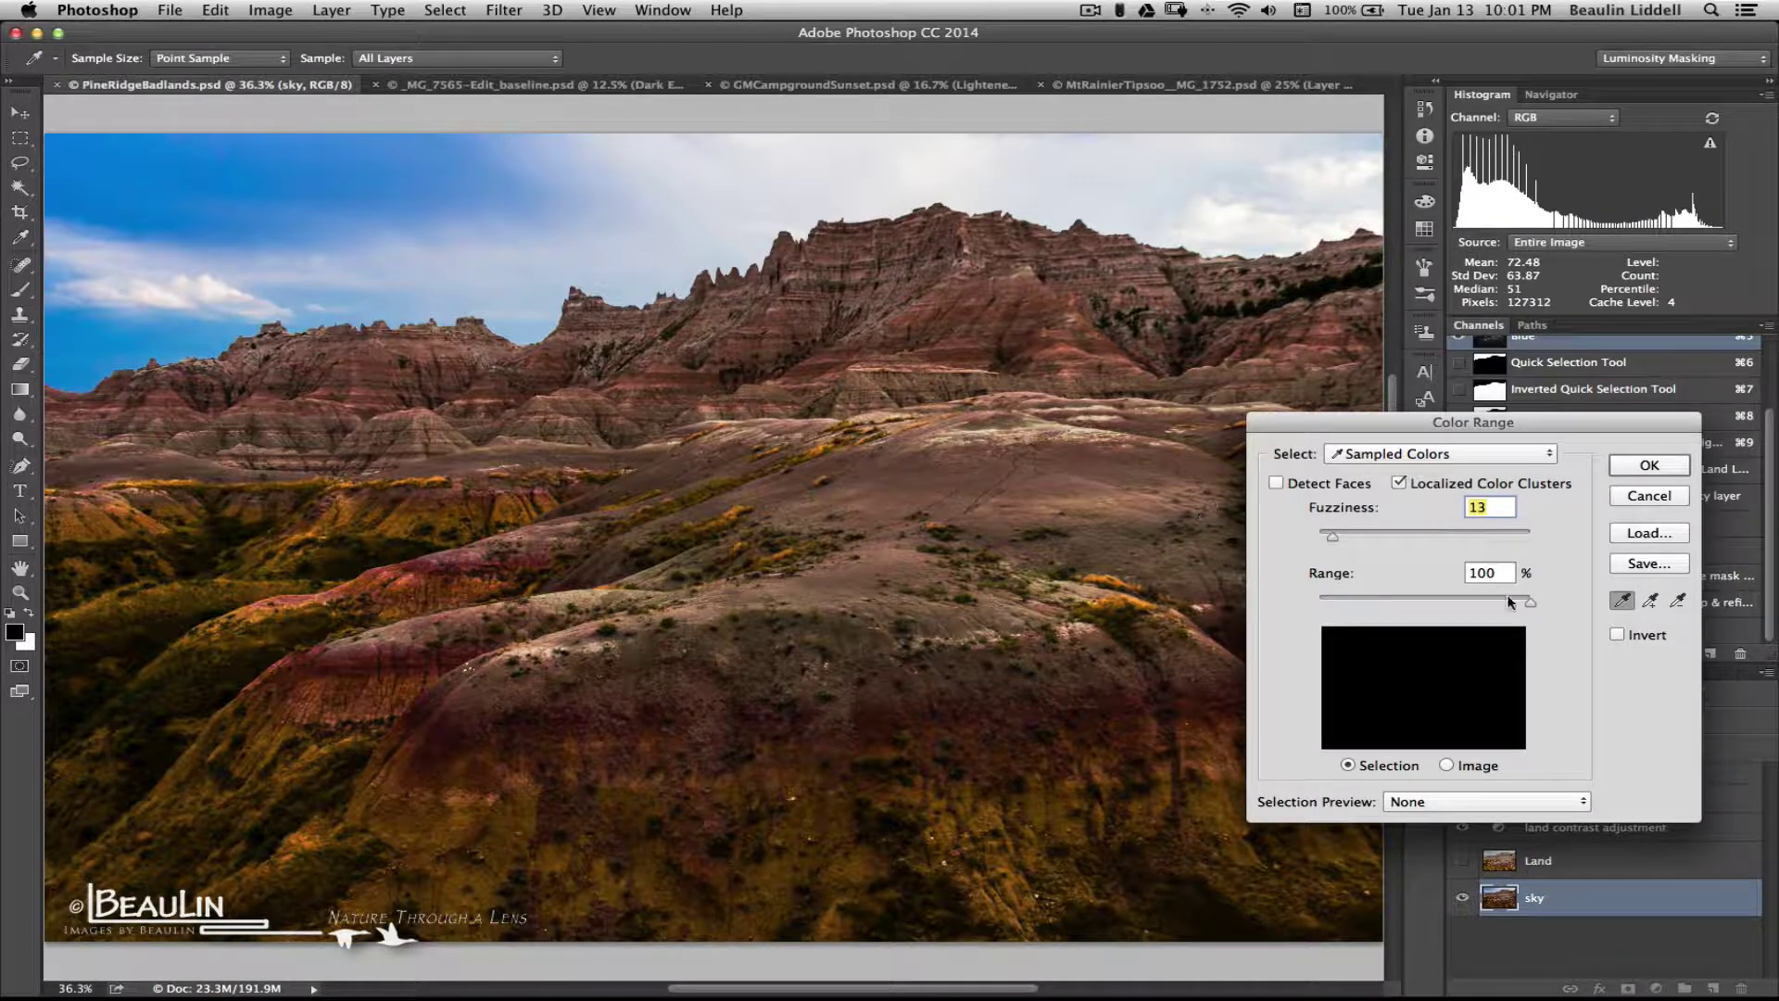
drag(1531, 601, 1310, 536)
Sample the blue sky with Add to Sample at Fuzziness 23 and Range 17%, preparing a Black Matte preview.
click(128, 199)
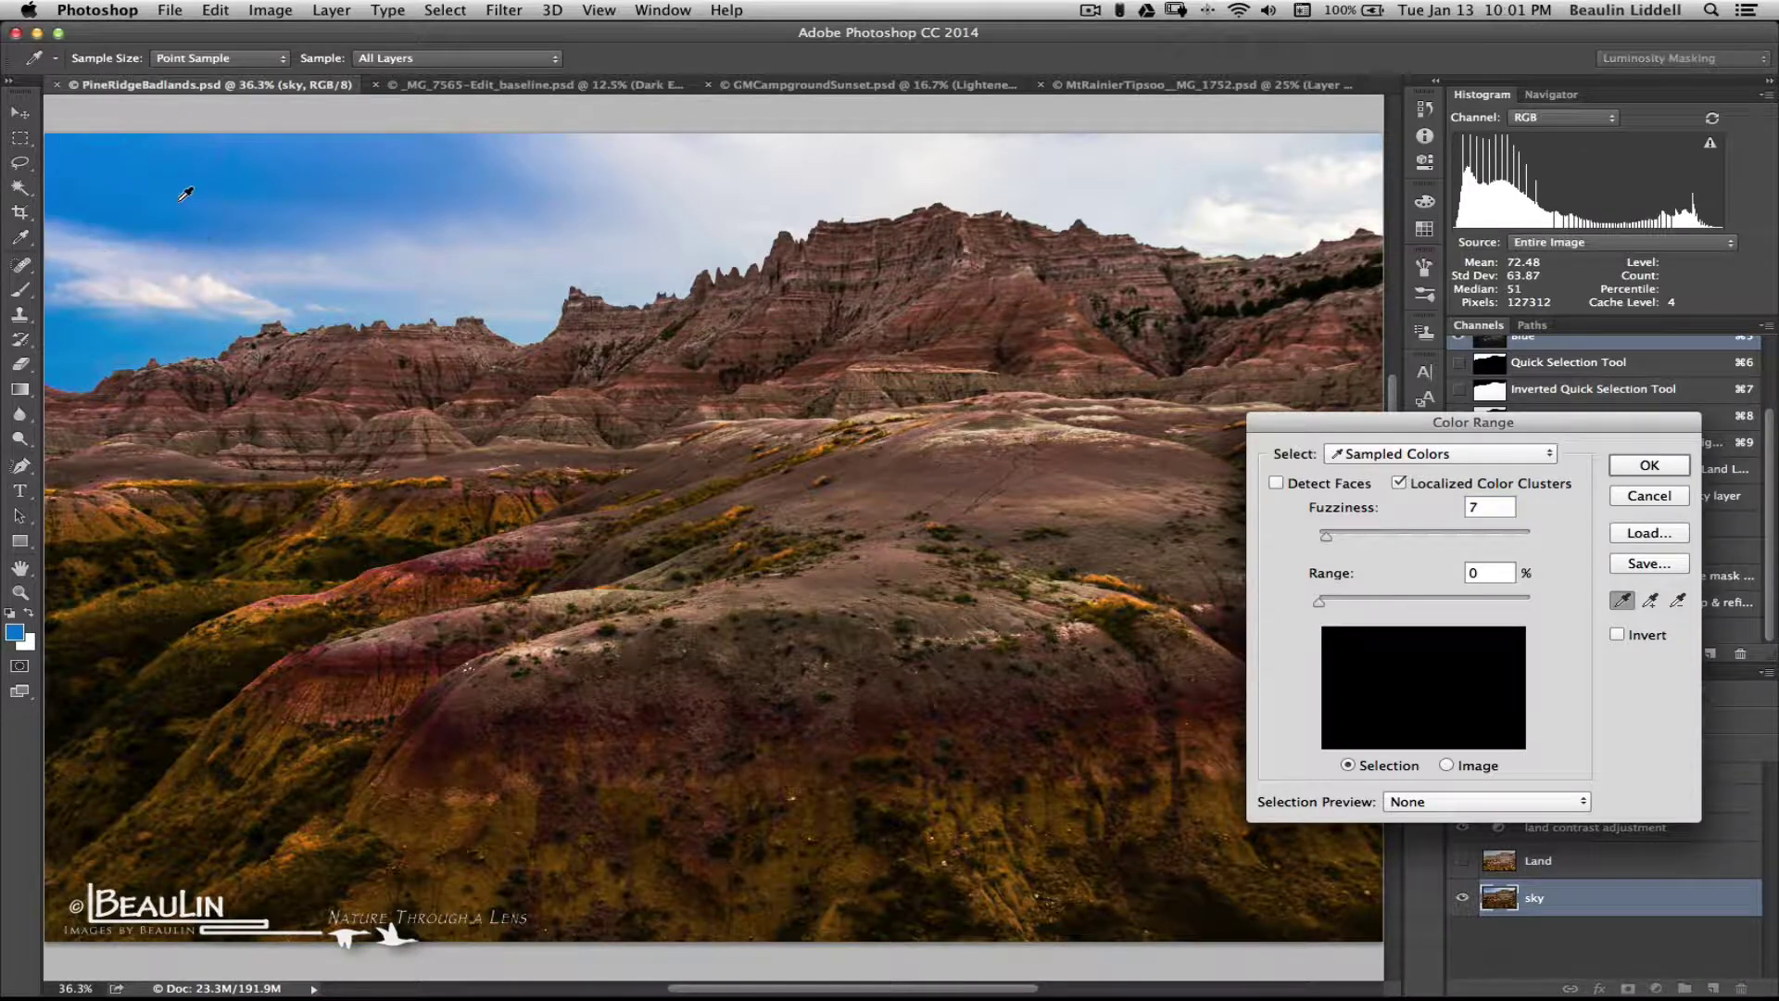
click(1651, 607)
mouse_move(1327, 537)
mouse_down()
mouse_move(1364, 544)
mouse_move(1343, 542)
mouse_up()
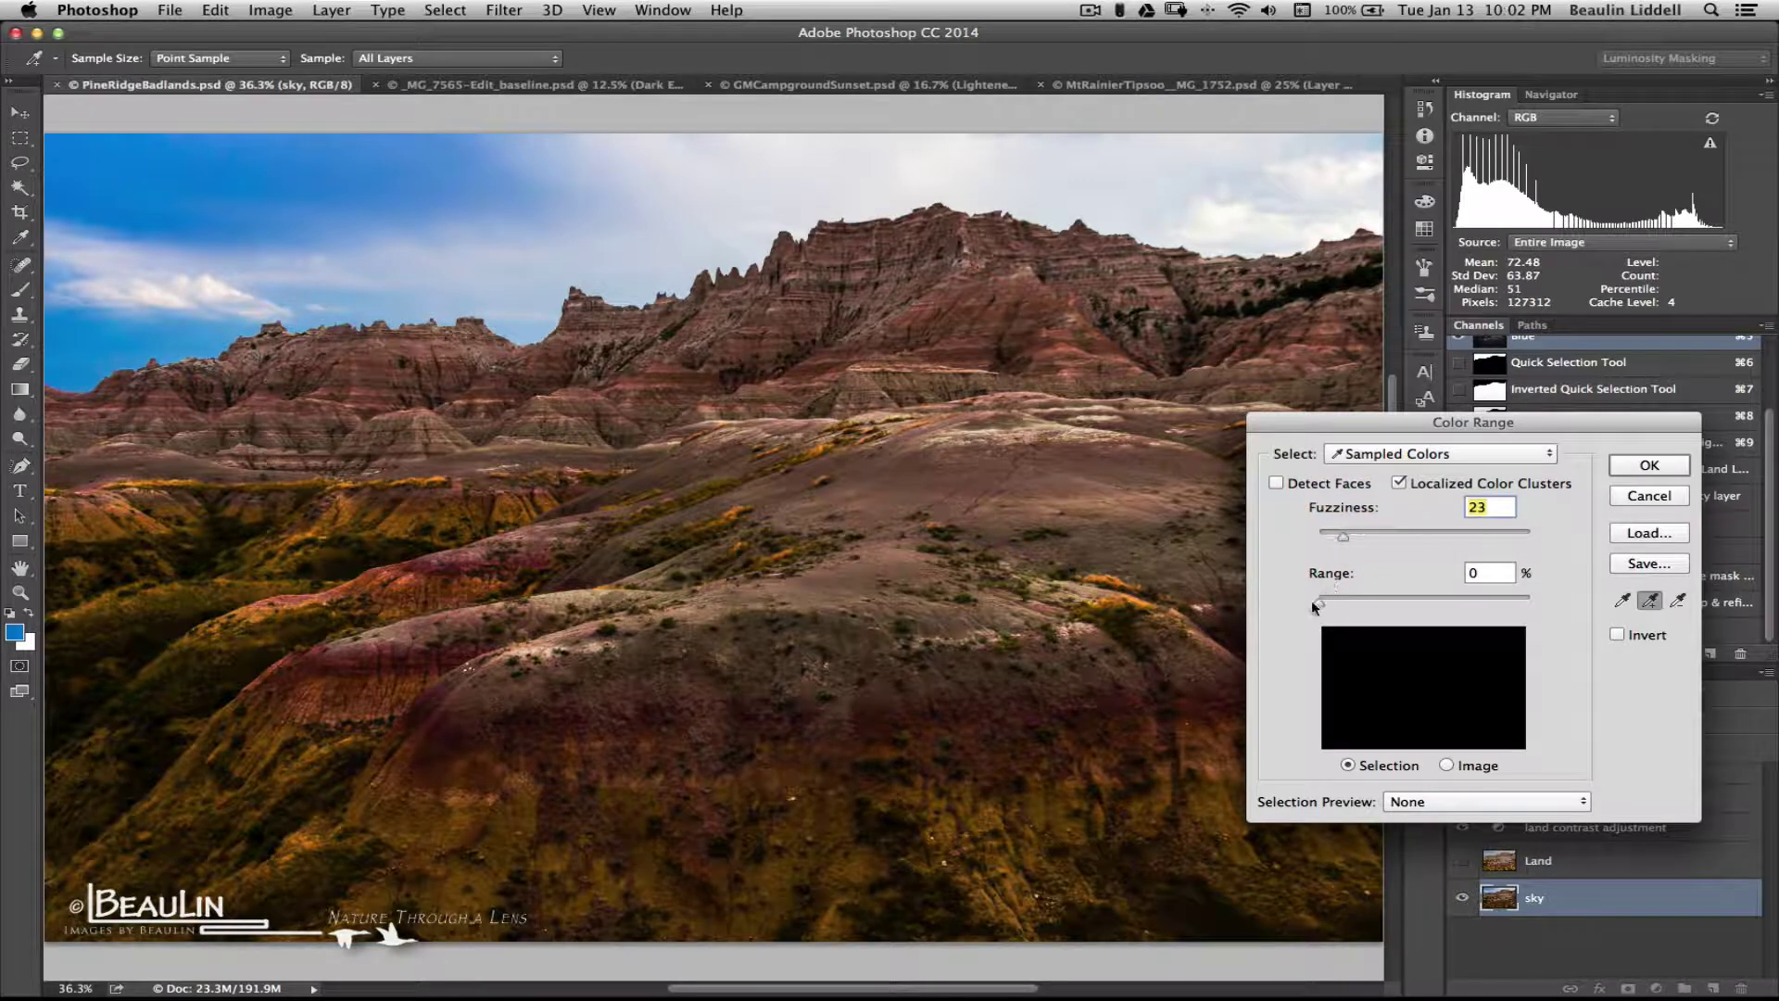
drag(1322, 605, 1364, 601)
mouse_move(79, 359)
mouse_down()
mouse_move(176, 292)
mouse_move(560, 187)
mouse_move(1056, 167)
mouse_move(1371, 195)
mouse_up()
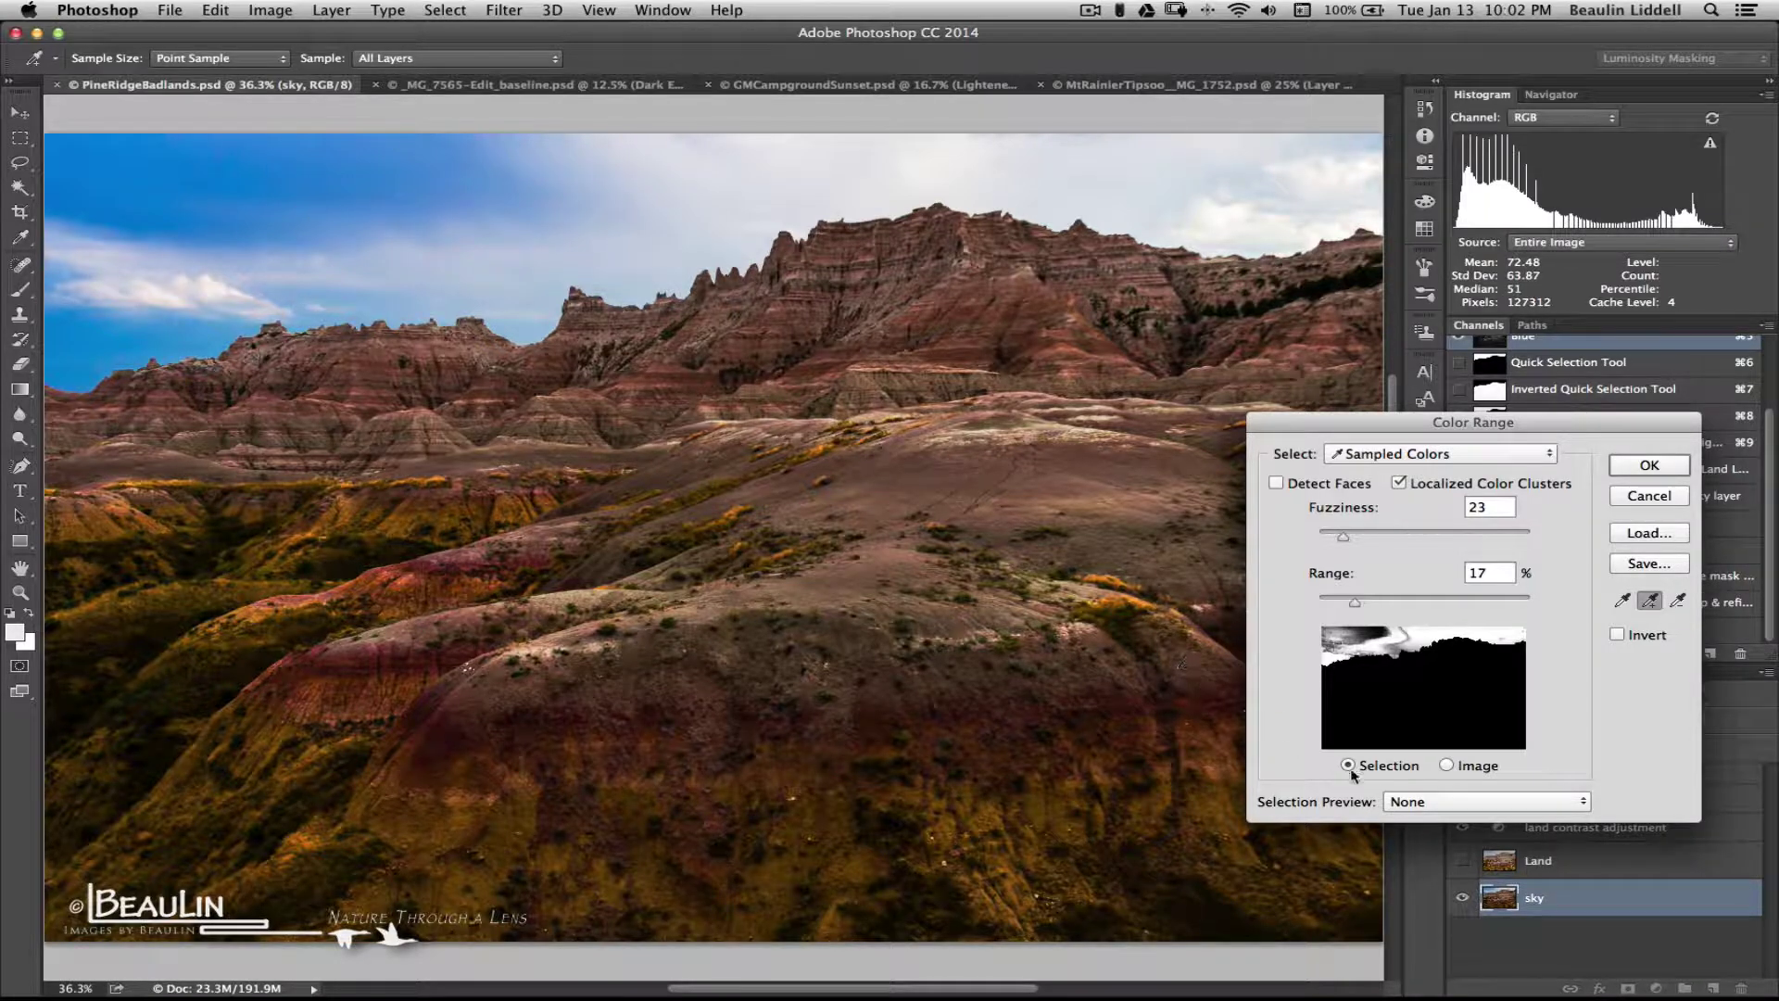
click(1468, 803)
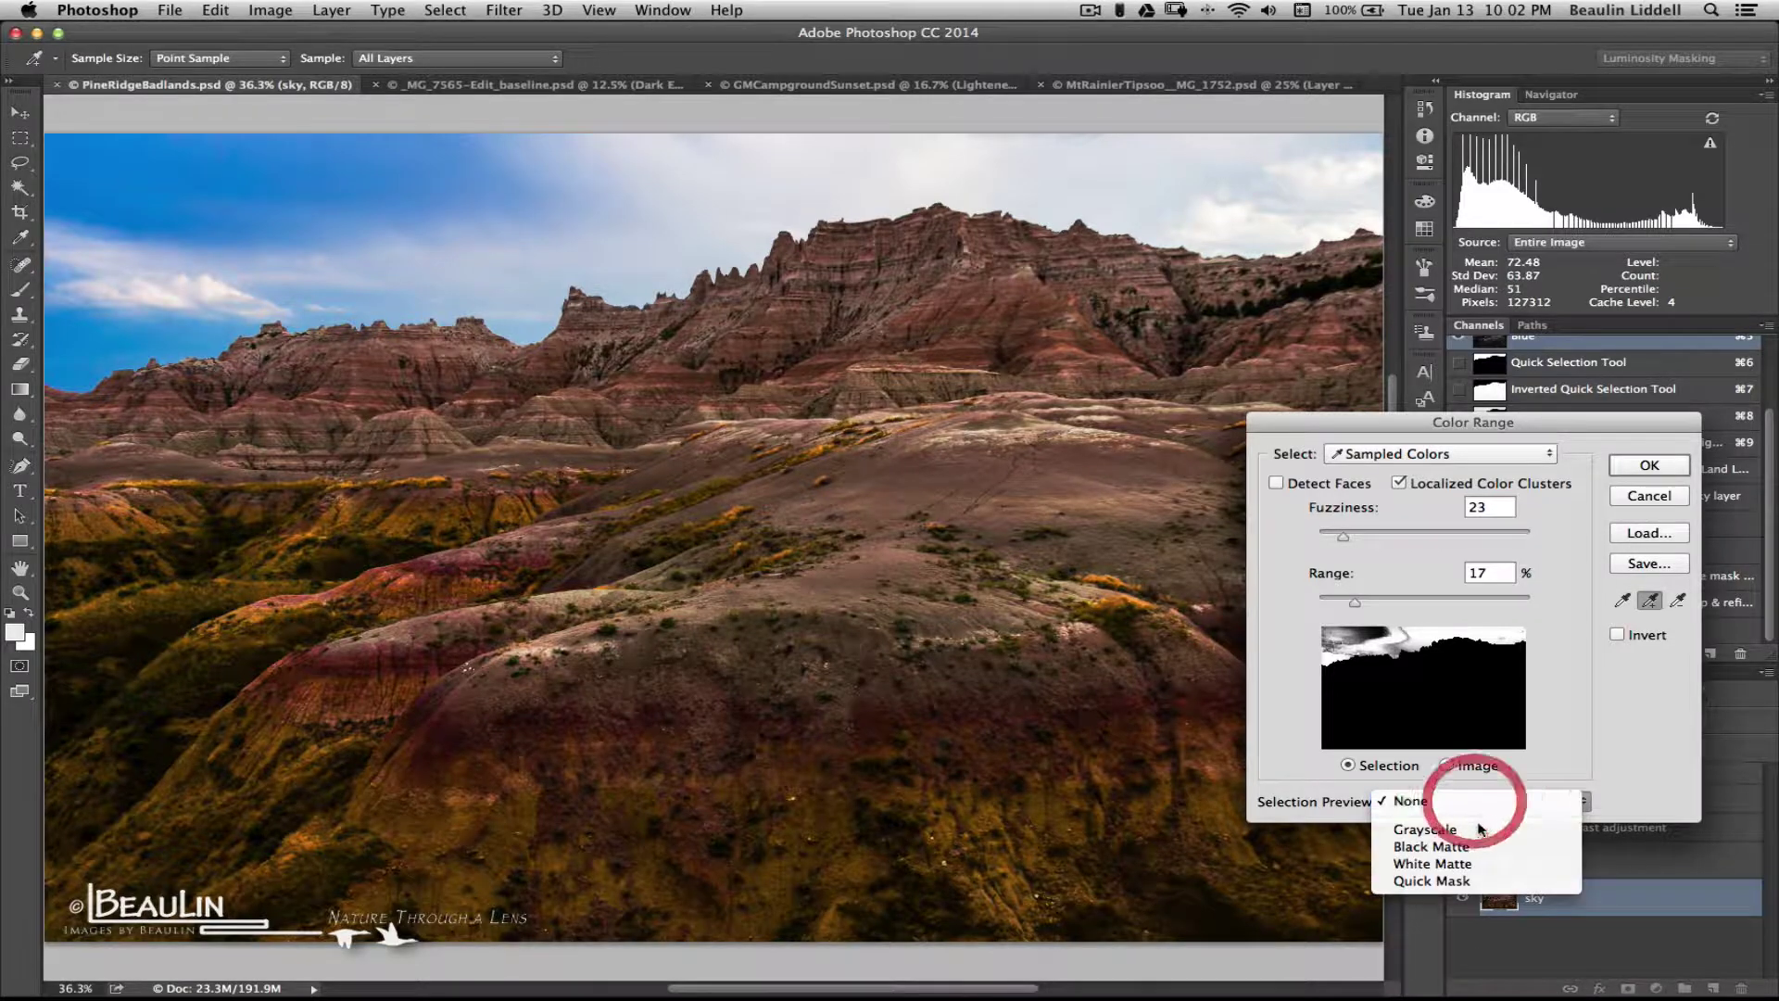
Preview on Black Matte and add the upper sky and clouds to the sampled colours.
click(1477, 847)
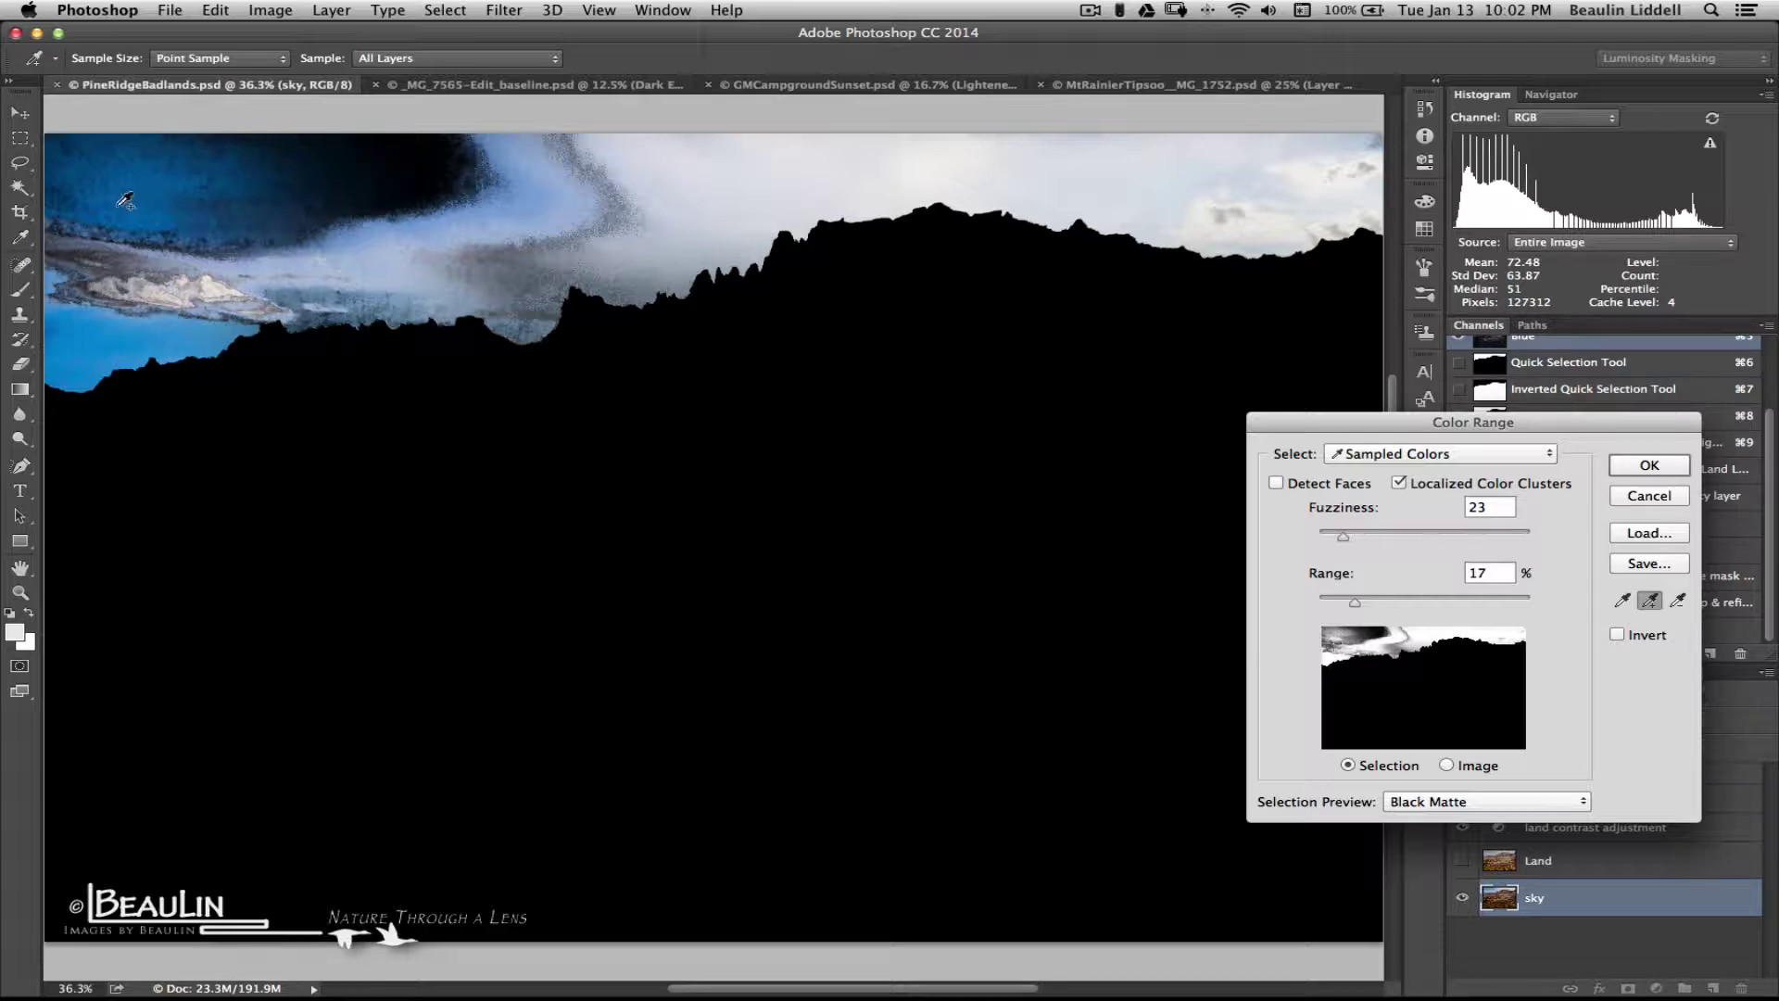
drag(66, 172, 763, 167)
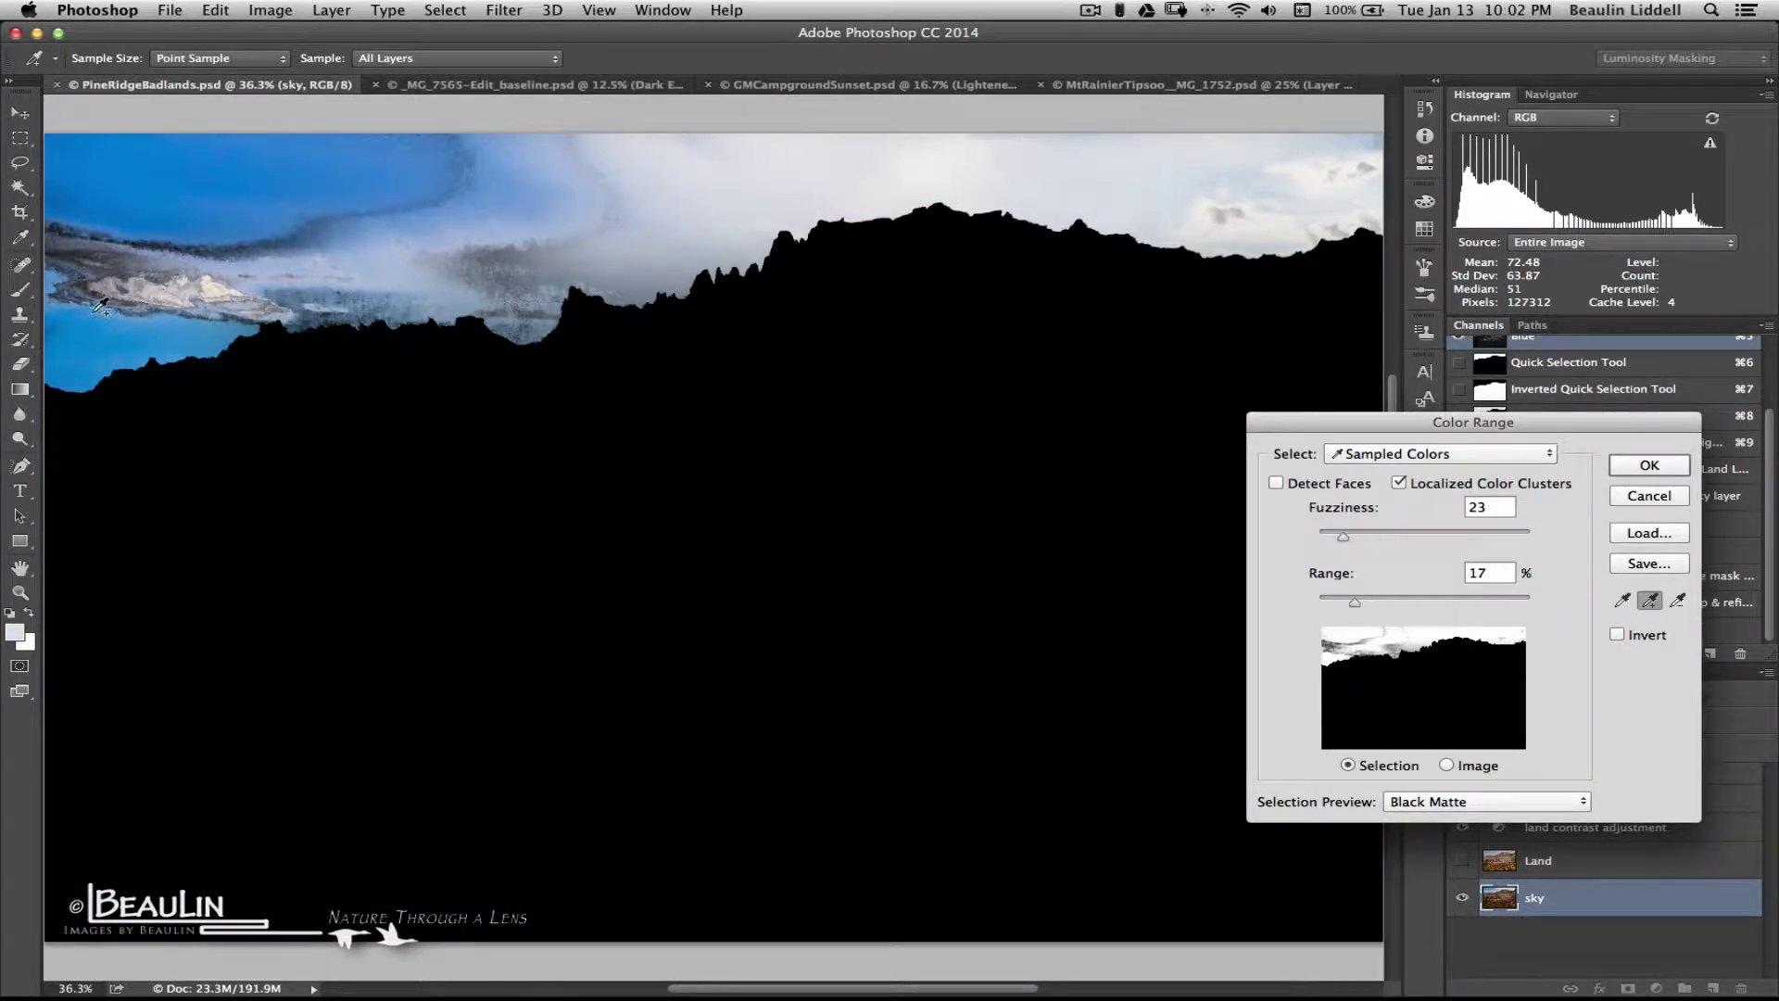
mouse_move(99, 306)
mouse_down()
mouse_move(512, 226)
mouse_move(482, 226)
mouse_up()
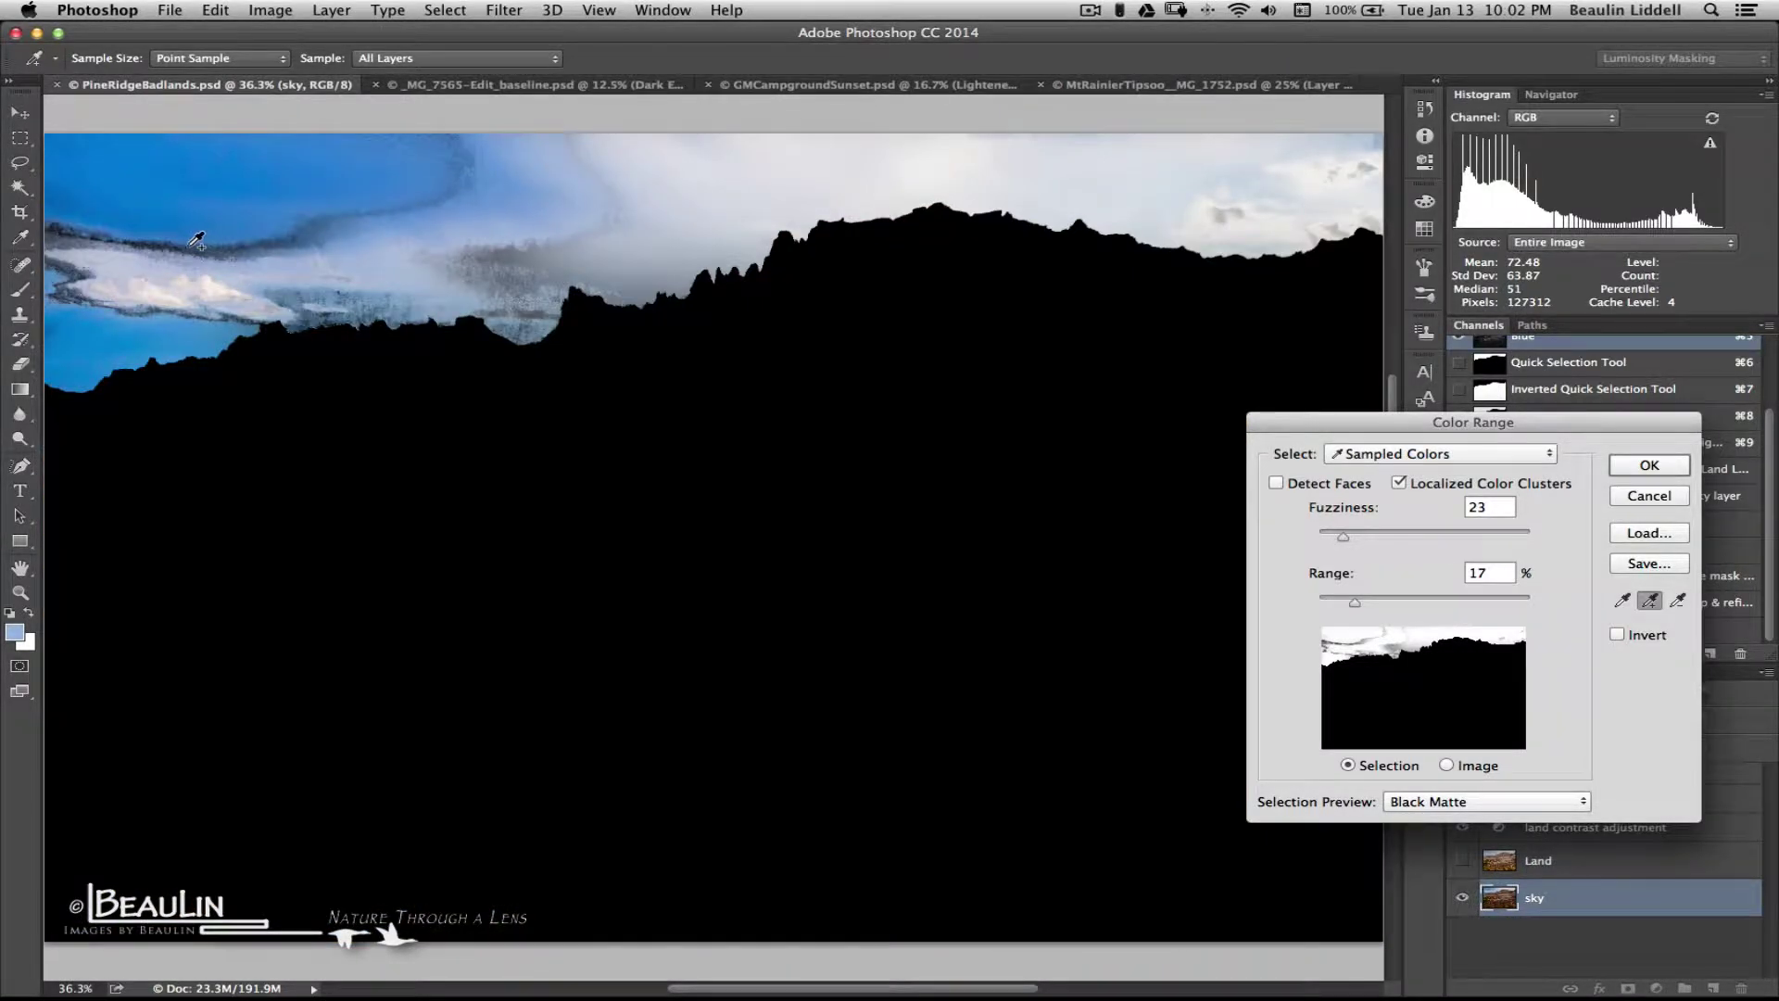
mouse_move(191, 241)
mouse_down()
mouse_move(409, 219)
mouse_move(400, 231)
mouse_up()
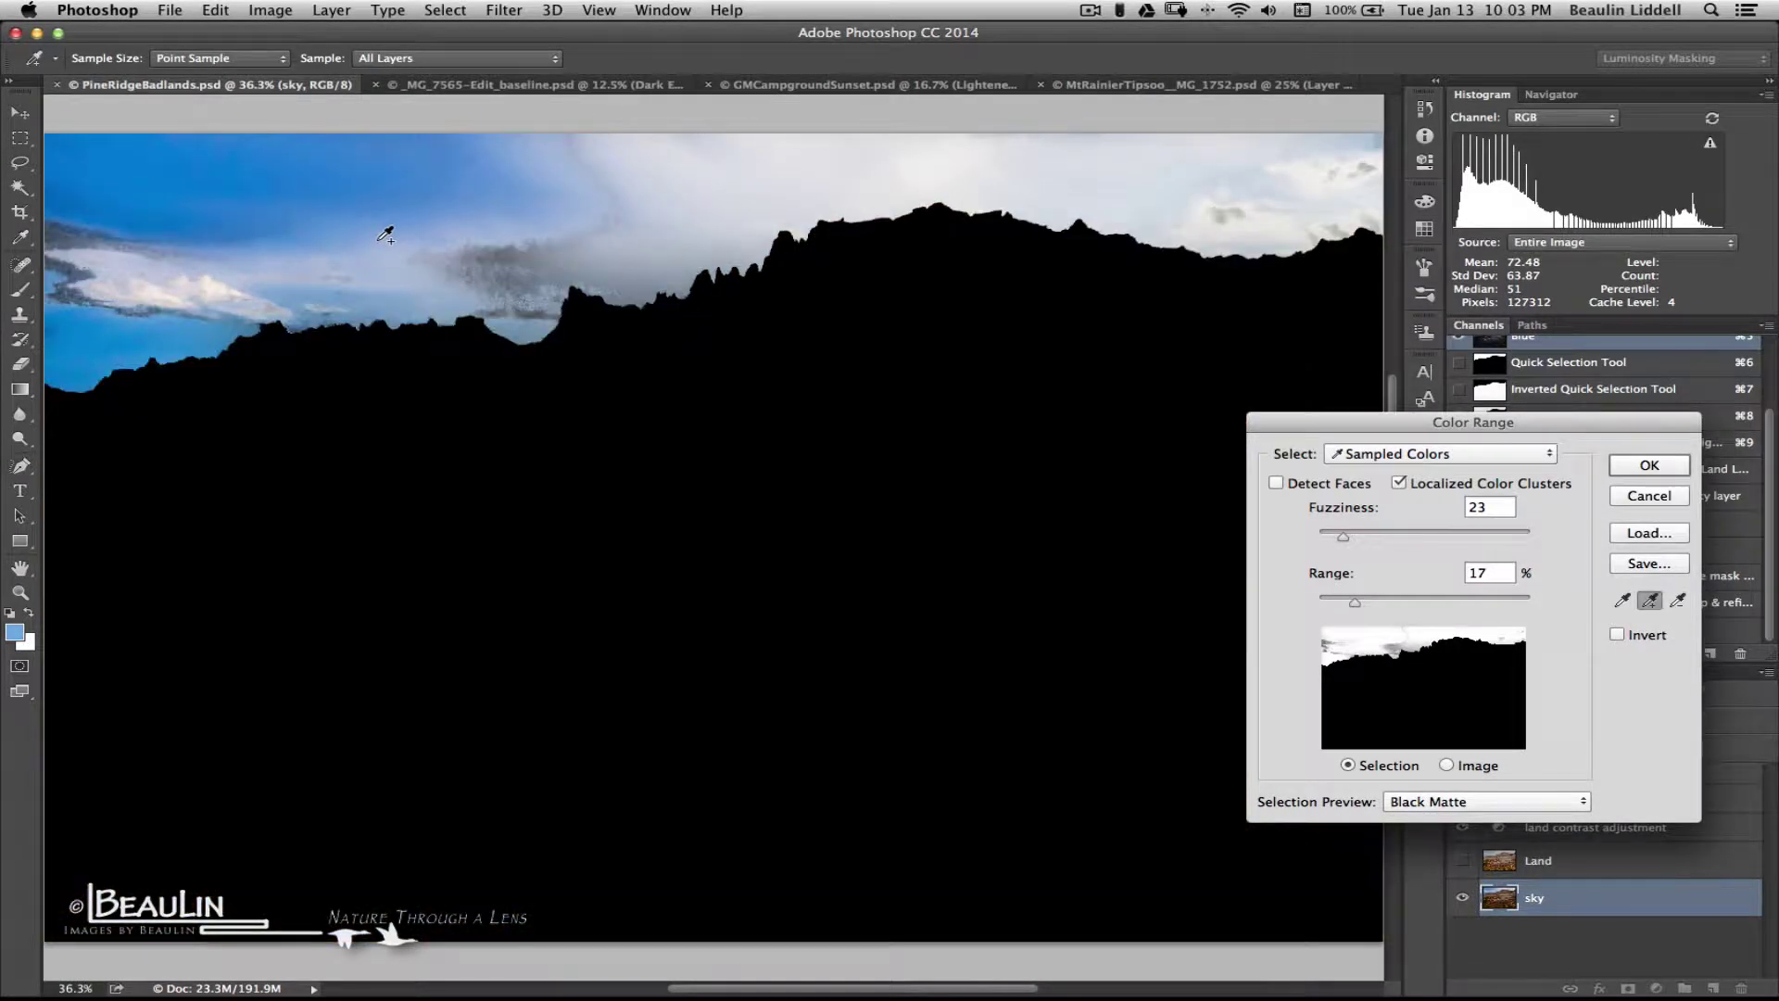
mouse_move(78, 295)
mouse_down()
mouse_move(81, 258)
mouse_move(125, 206)
mouse_up()
Add the remaining sky tones, then set Fuzziness to 40 and Range to 30%.
drag(492, 262, 907, 174)
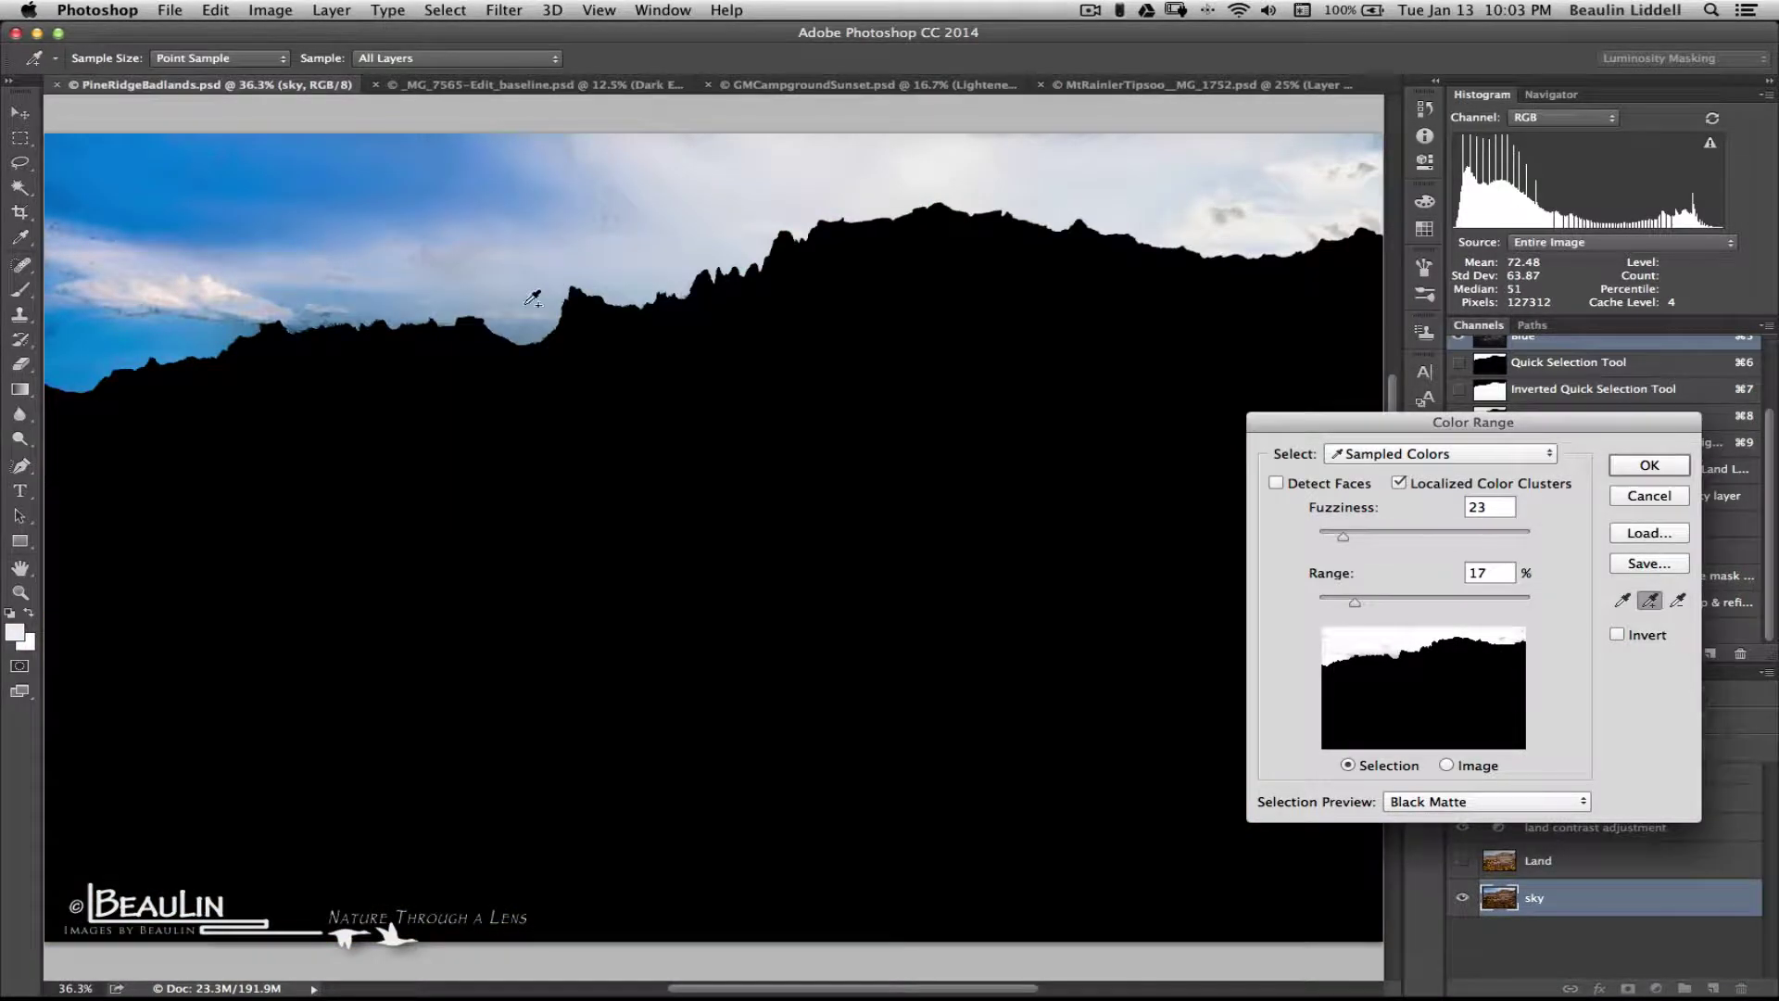
mouse_move(540, 289)
mouse_down()
mouse_move(585, 257)
mouse_move(651, 263)
mouse_move(809, 194)
mouse_move(927, 182)
mouse_move(1339, 213)
mouse_move(1347, 174)
mouse_move(1038, 144)
mouse_up()
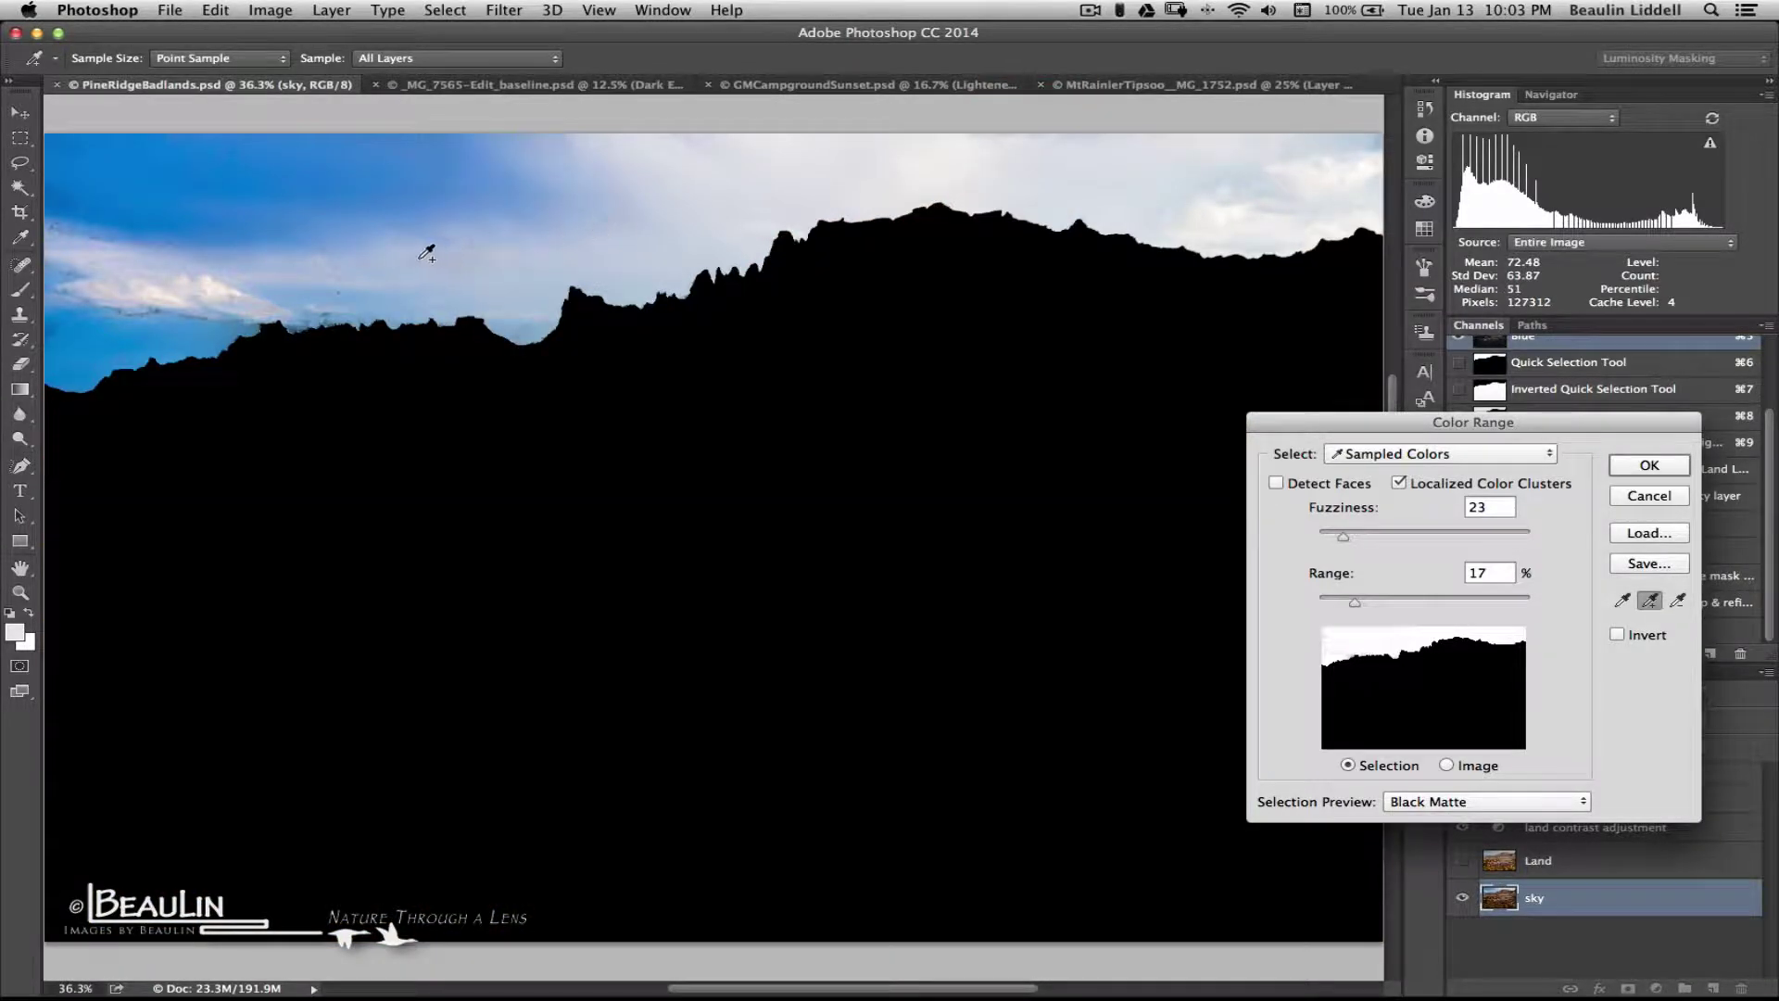
mouse_move(509, 234)
mouse_down()
mouse_move(500, 267)
mouse_move(519, 215)
mouse_move(436, 220)
mouse_move(289, 291)
mouse_move(251, 262)
mouse_move(270, 265)
mouse_up()
mouse_move(146, 237)
mouse_down()
mouse_move(72, 237)
mouse_move(157, 247)
mouse_move(237, 300)
mouse_move(97, 297)
mouse_up()
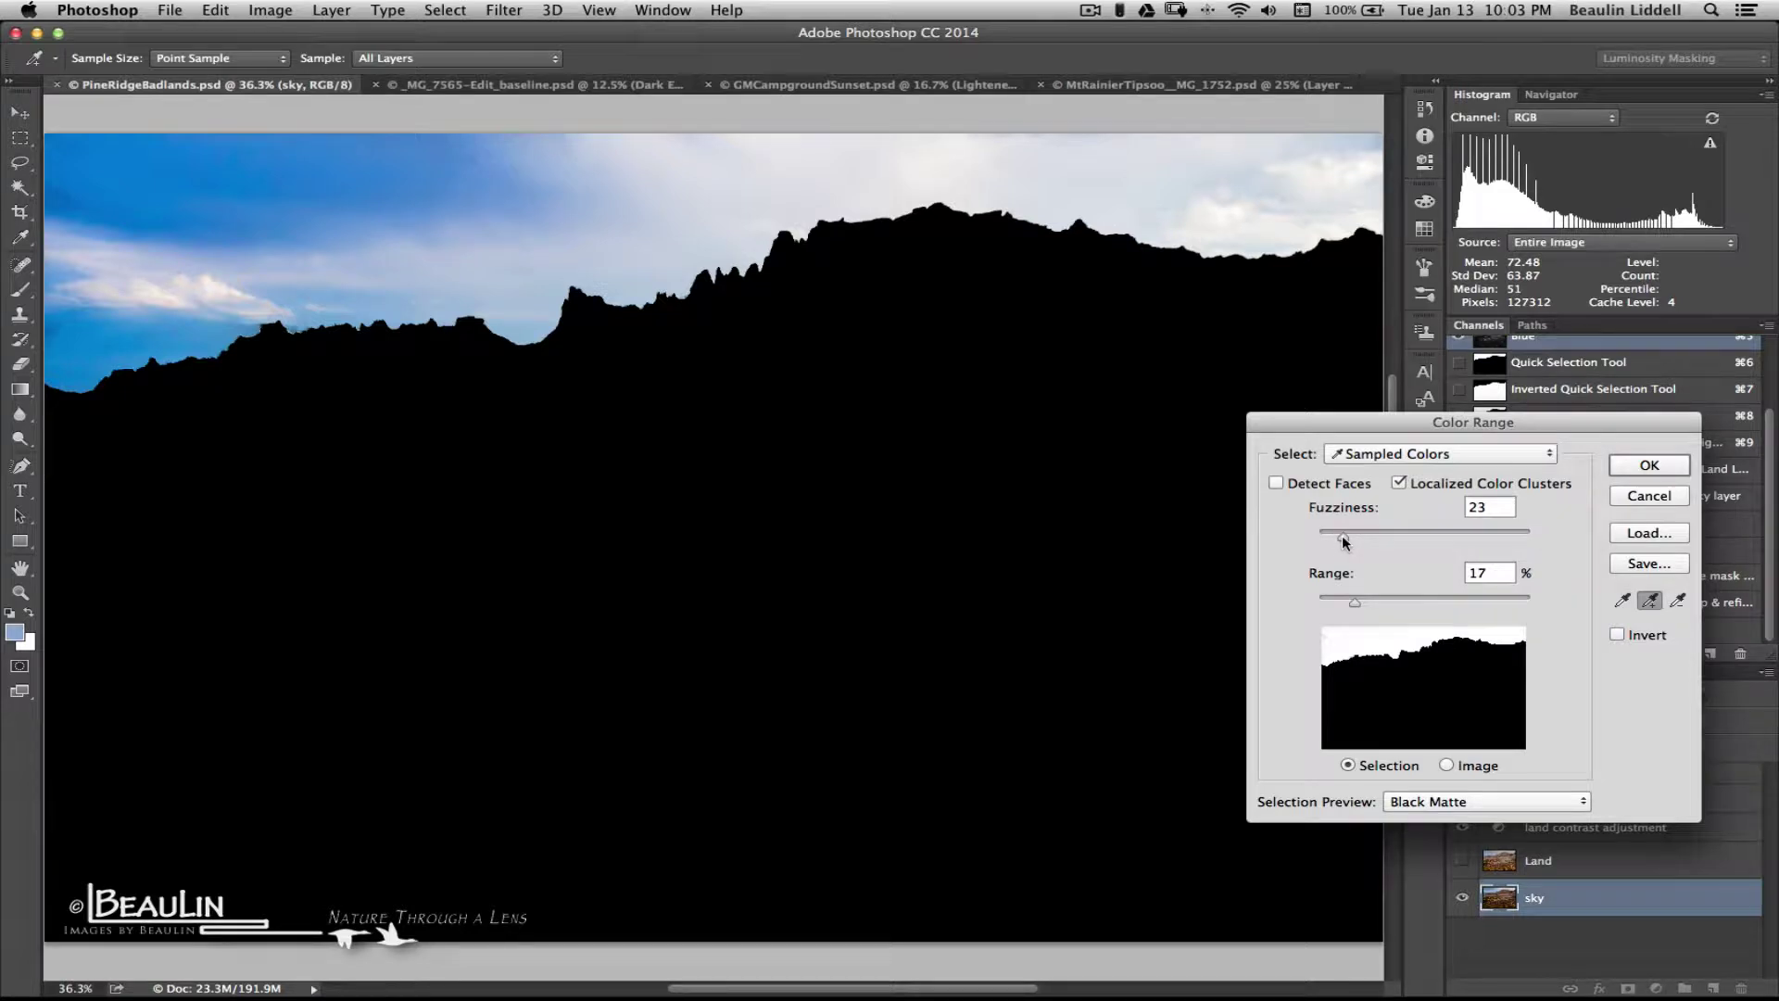
mouse_move(1345, 542)
mouse_down()
mouse_move(1390, 542)
mouse_move(1313, 538)
mouse_move(1362, 537)
mouse_up()
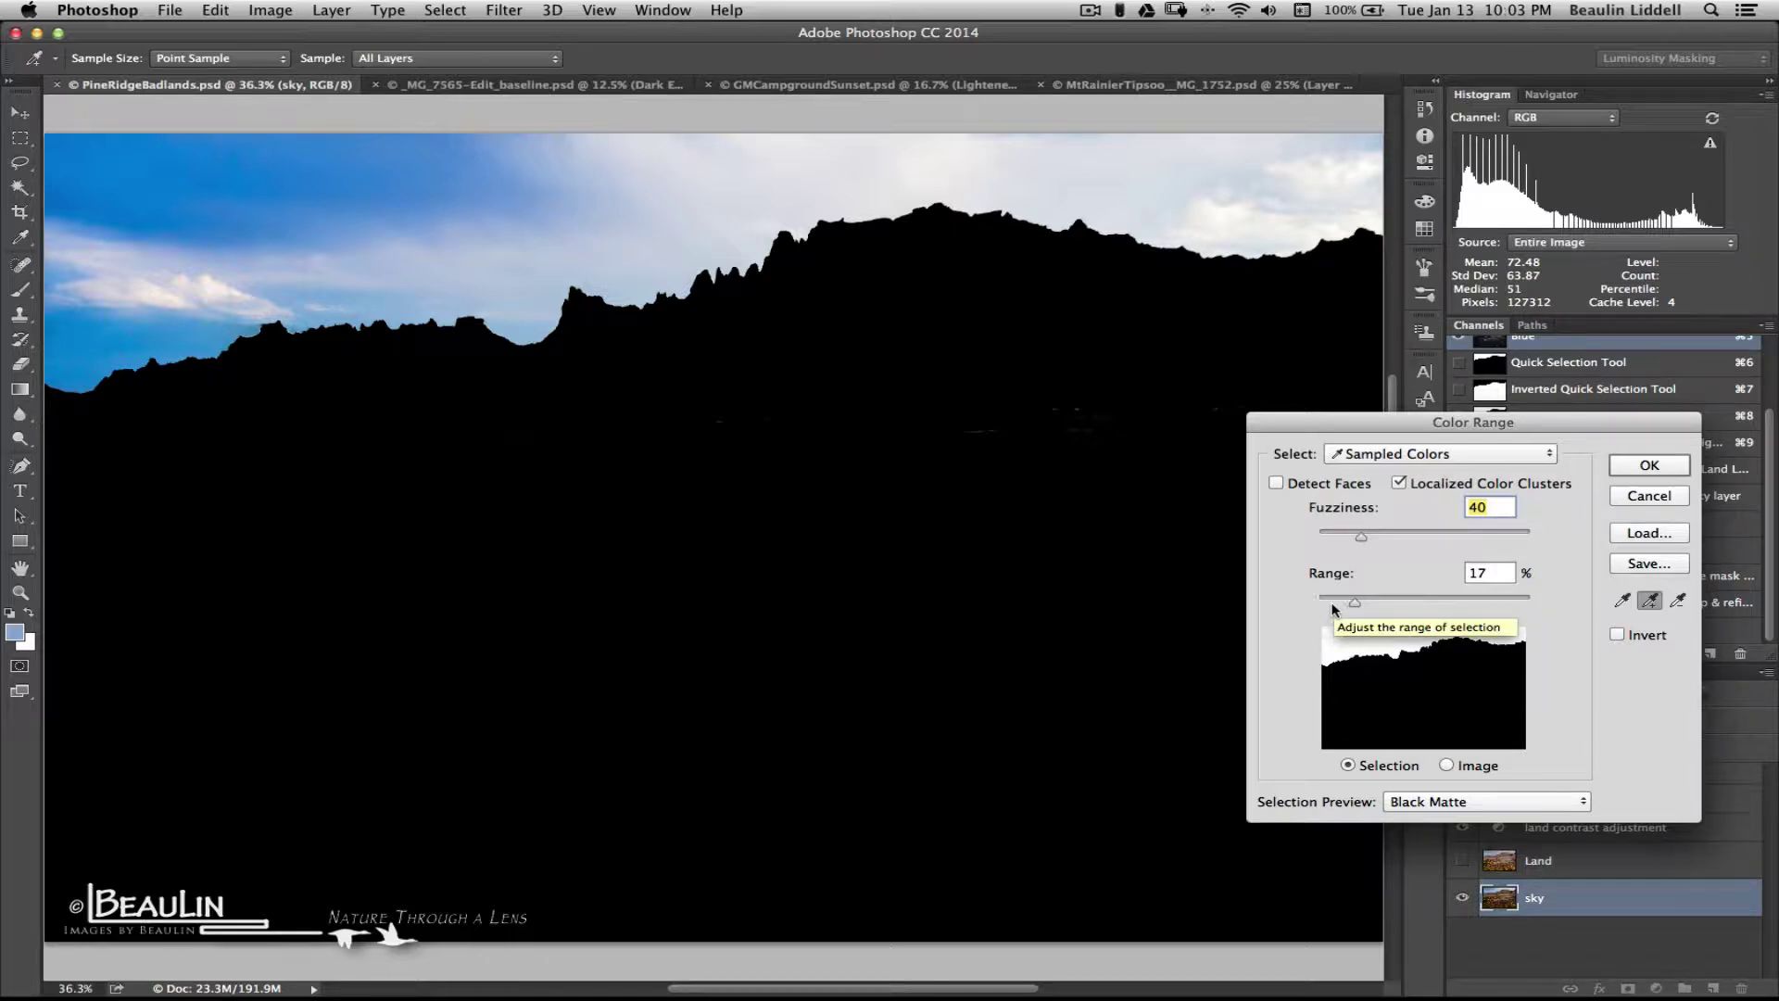
mouse_move(1355, 606)
mouse_down()
mouse_move(1461, 603)
mouse_move(1325, 597)
mouse_move(1378, 598)
mouse_up()
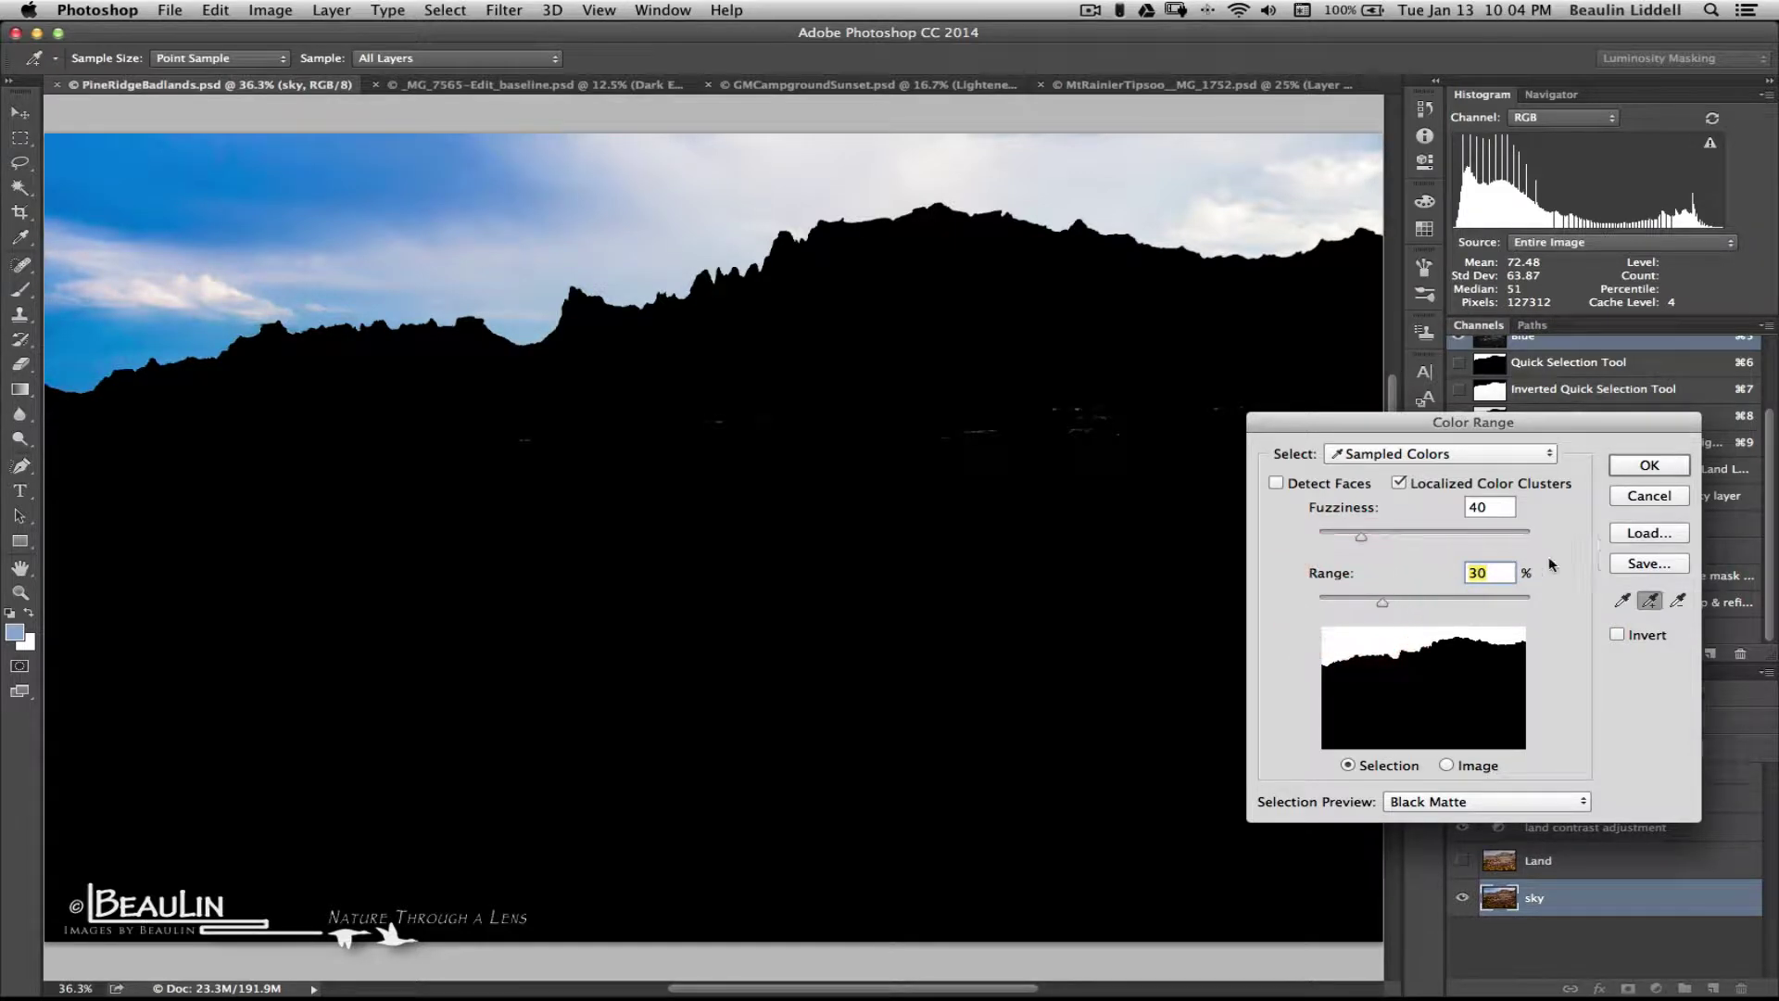
Apply the Color Range selection and save it as the new Alpha 2 channel.
click(1653, 466)
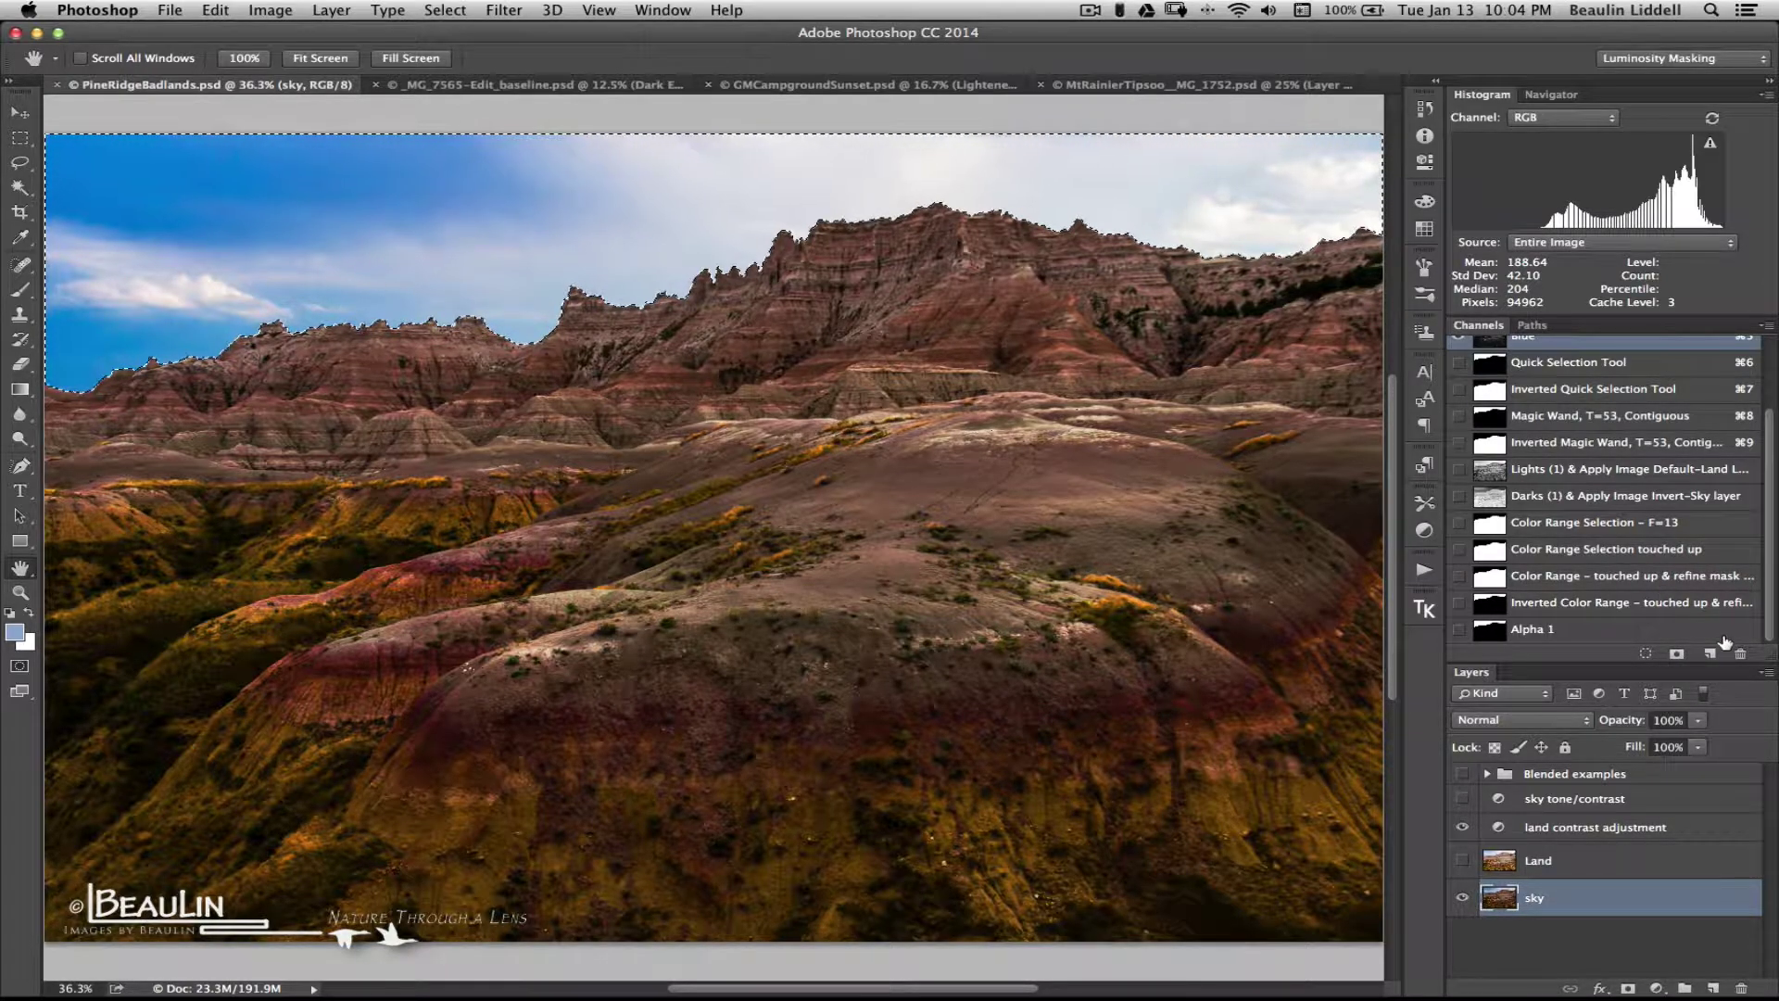
click(1677, 654)
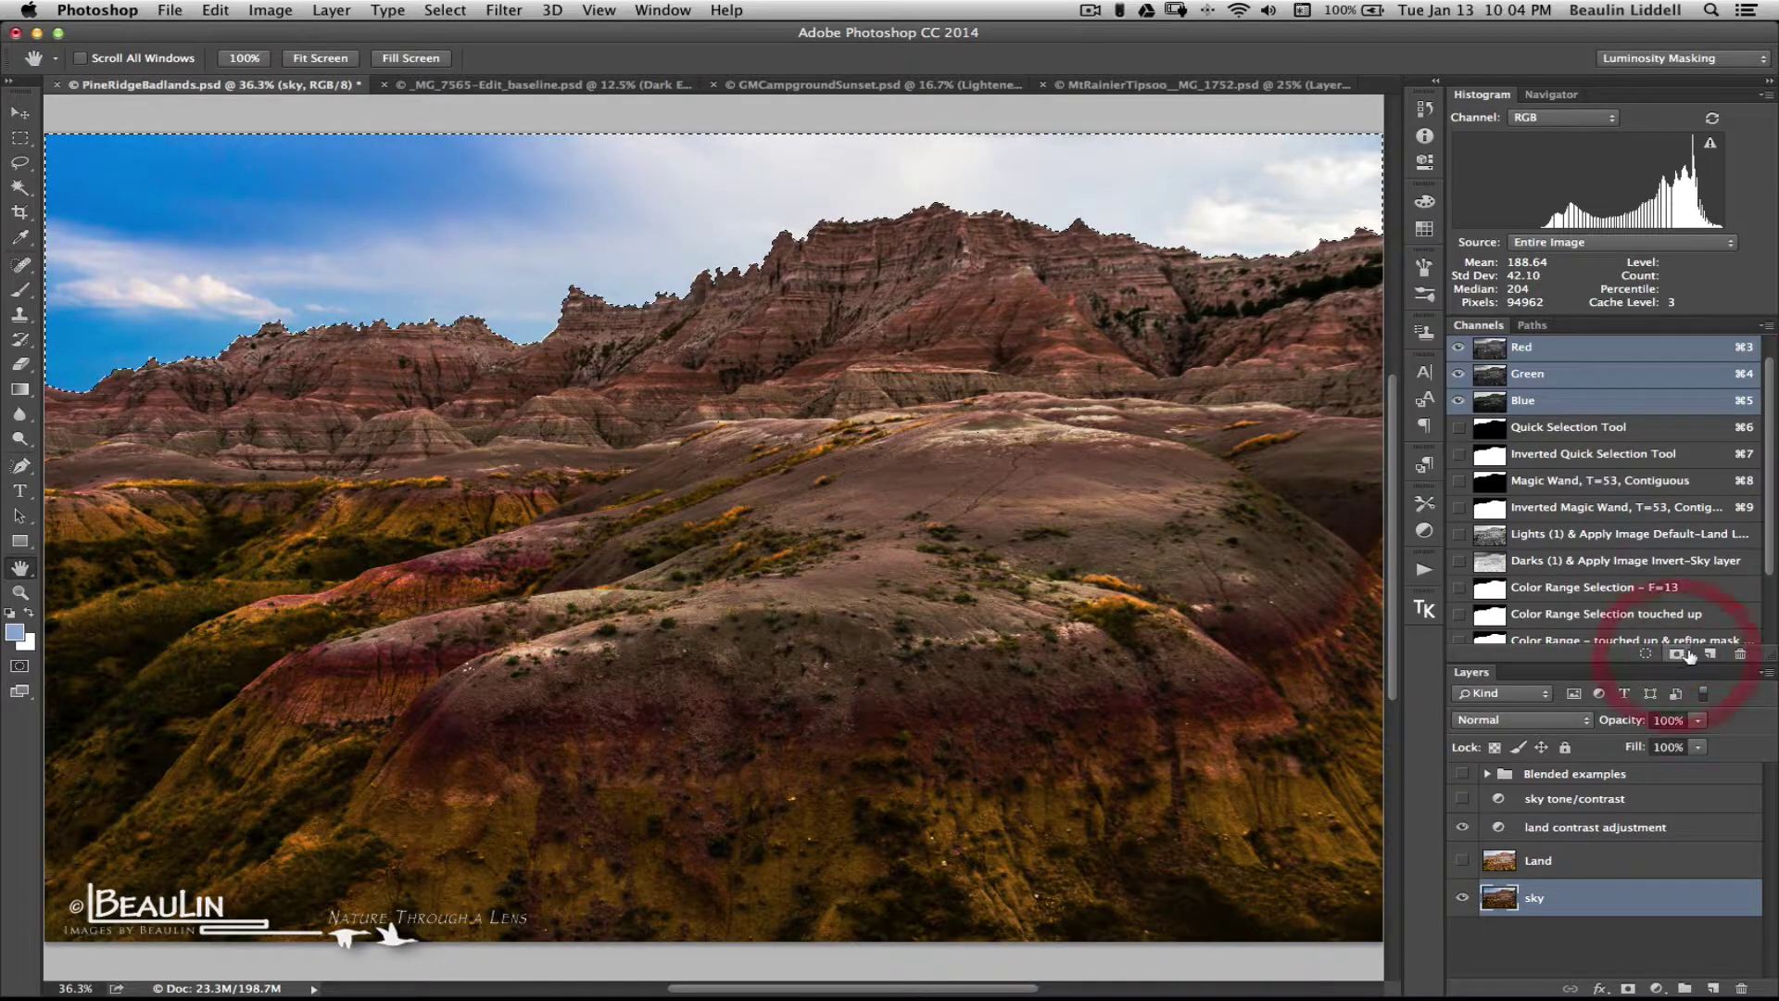
scroll(1766, 628, down, 3)
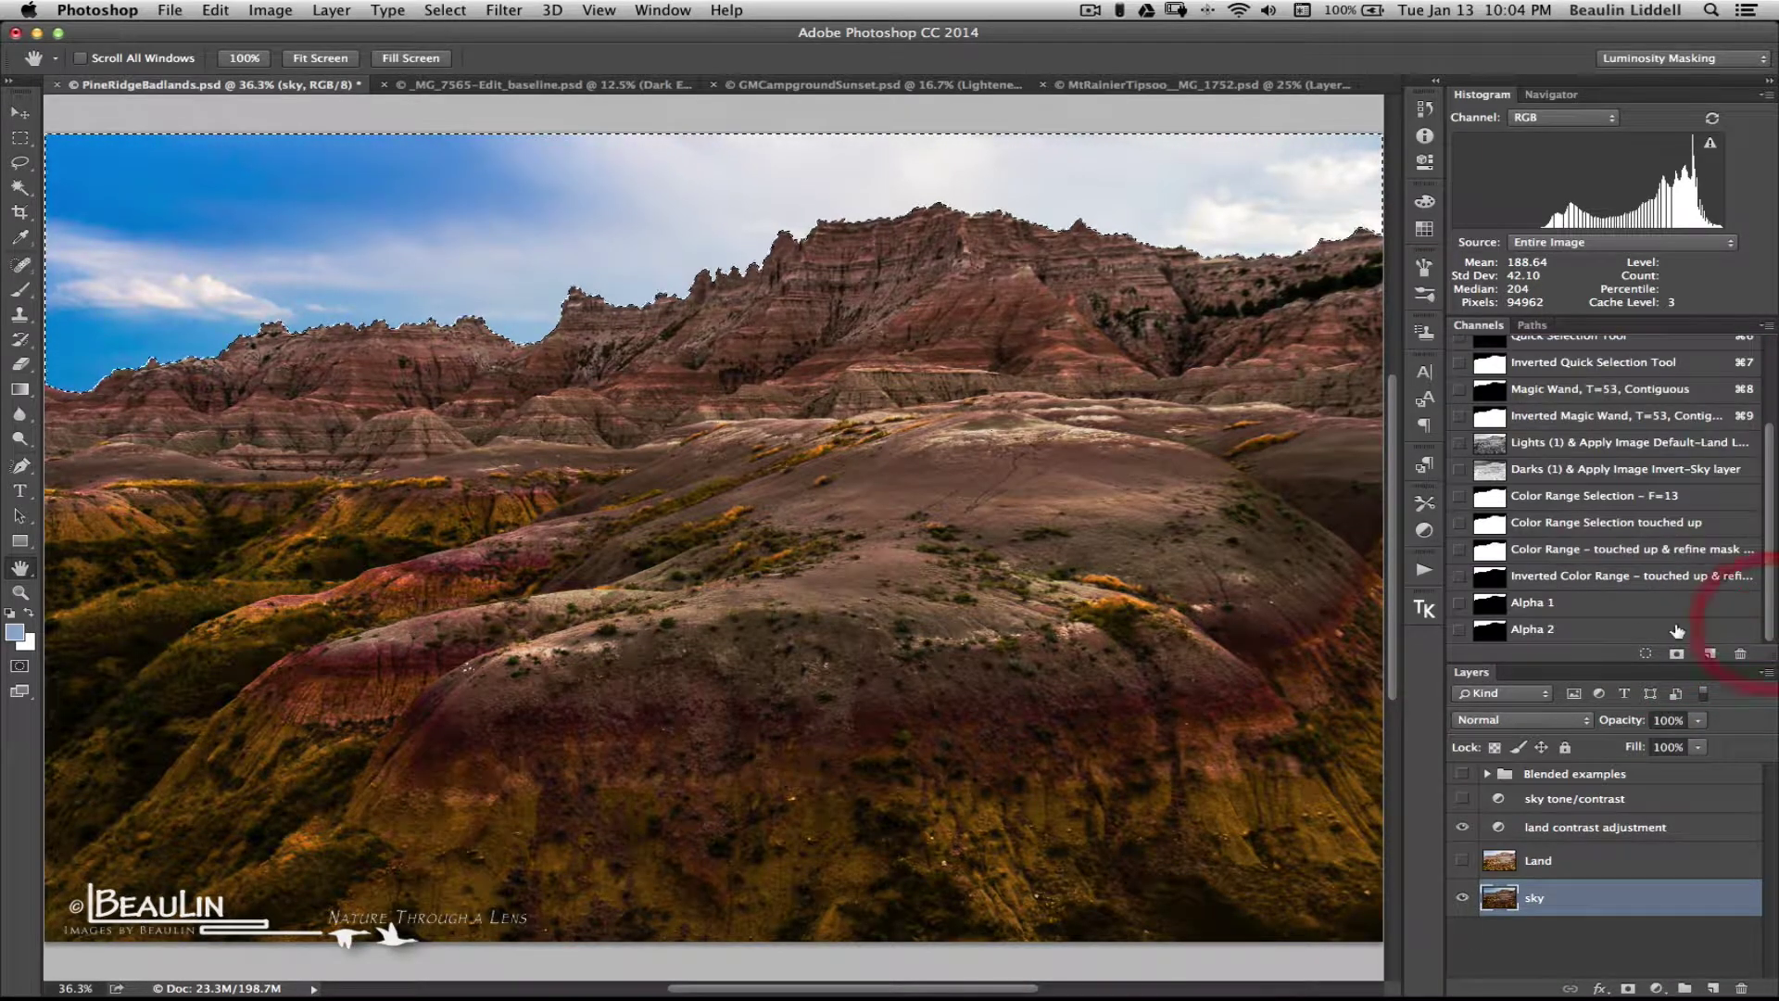
View the Alpha 2 channel, deselect, and inspect the ridge-line edge at 200%.
click(1628, 630)
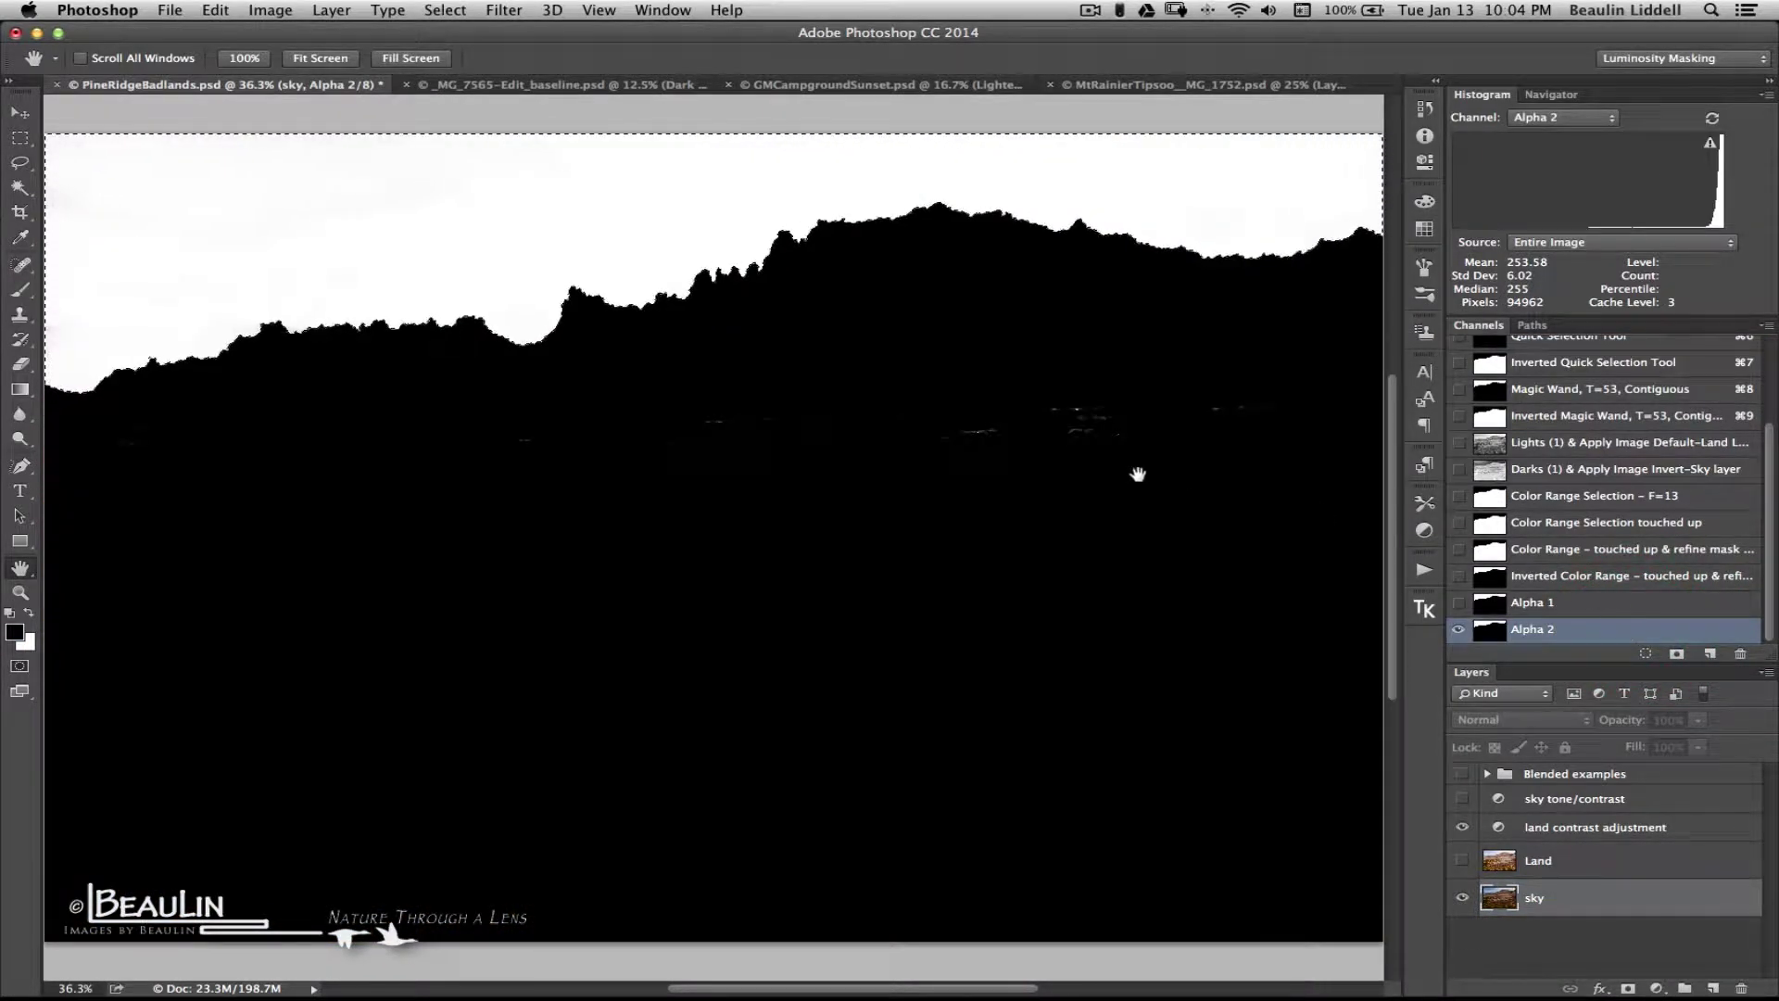
key(super+d)
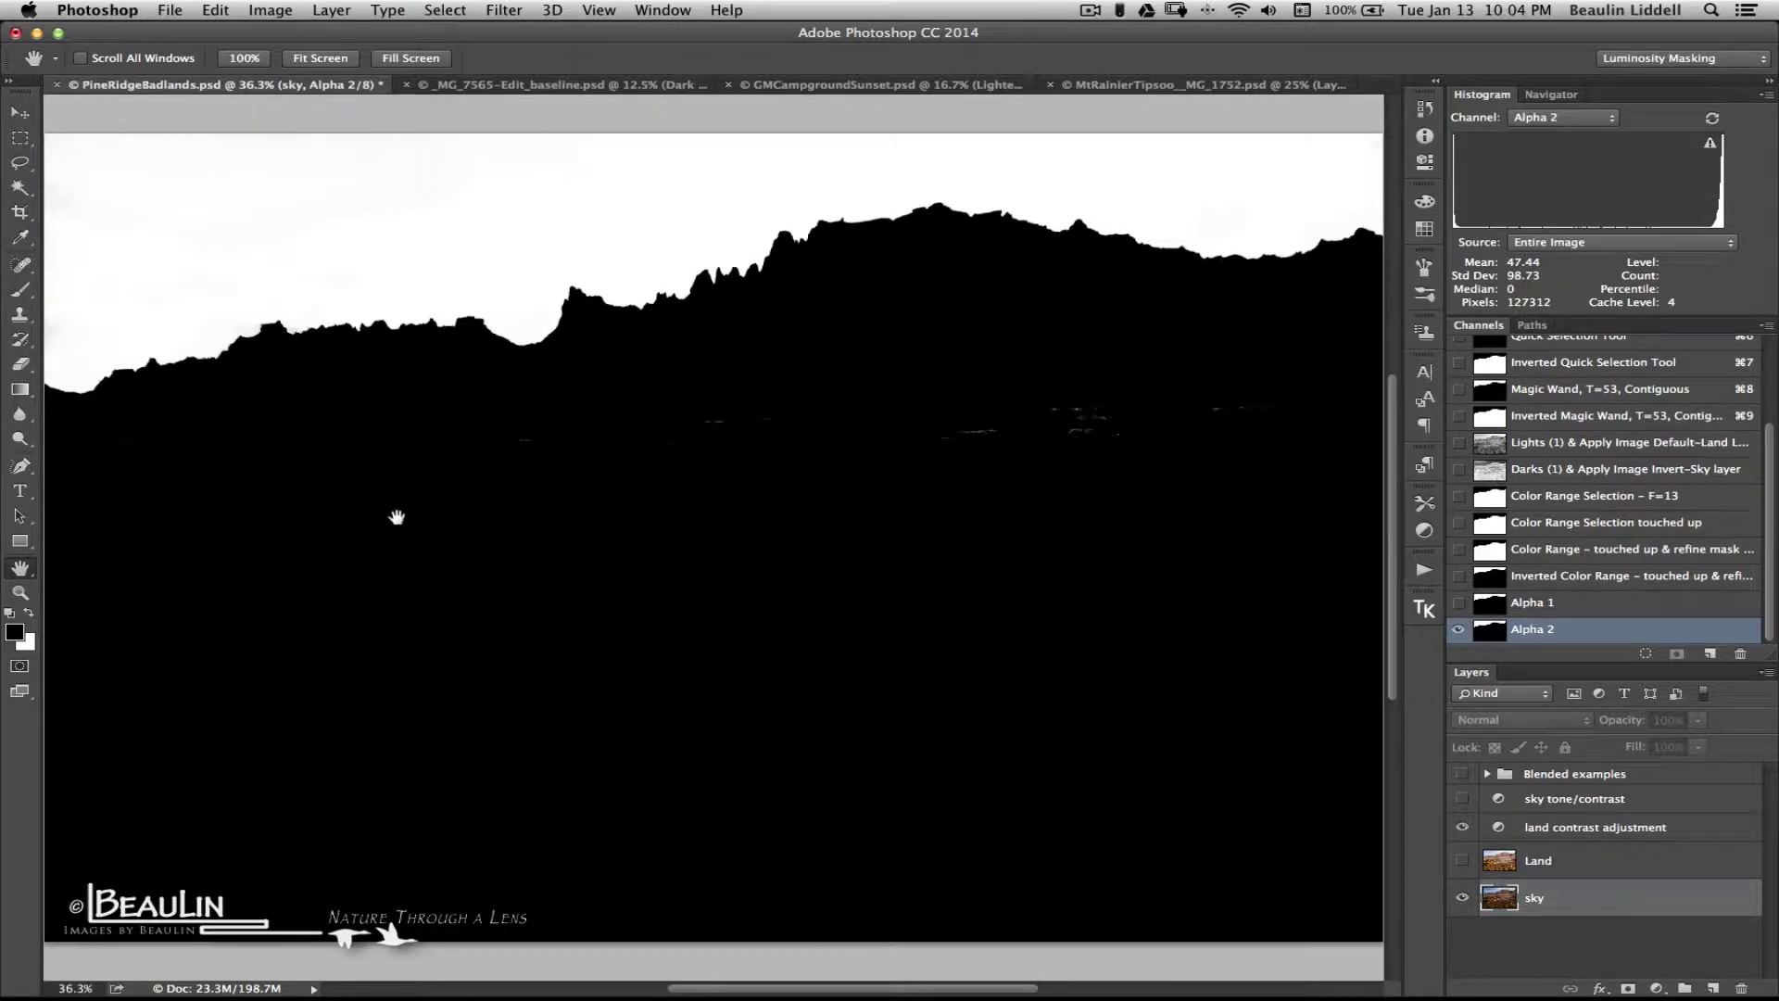
key(super+equal)
key(super+equal)
key(super+equal)
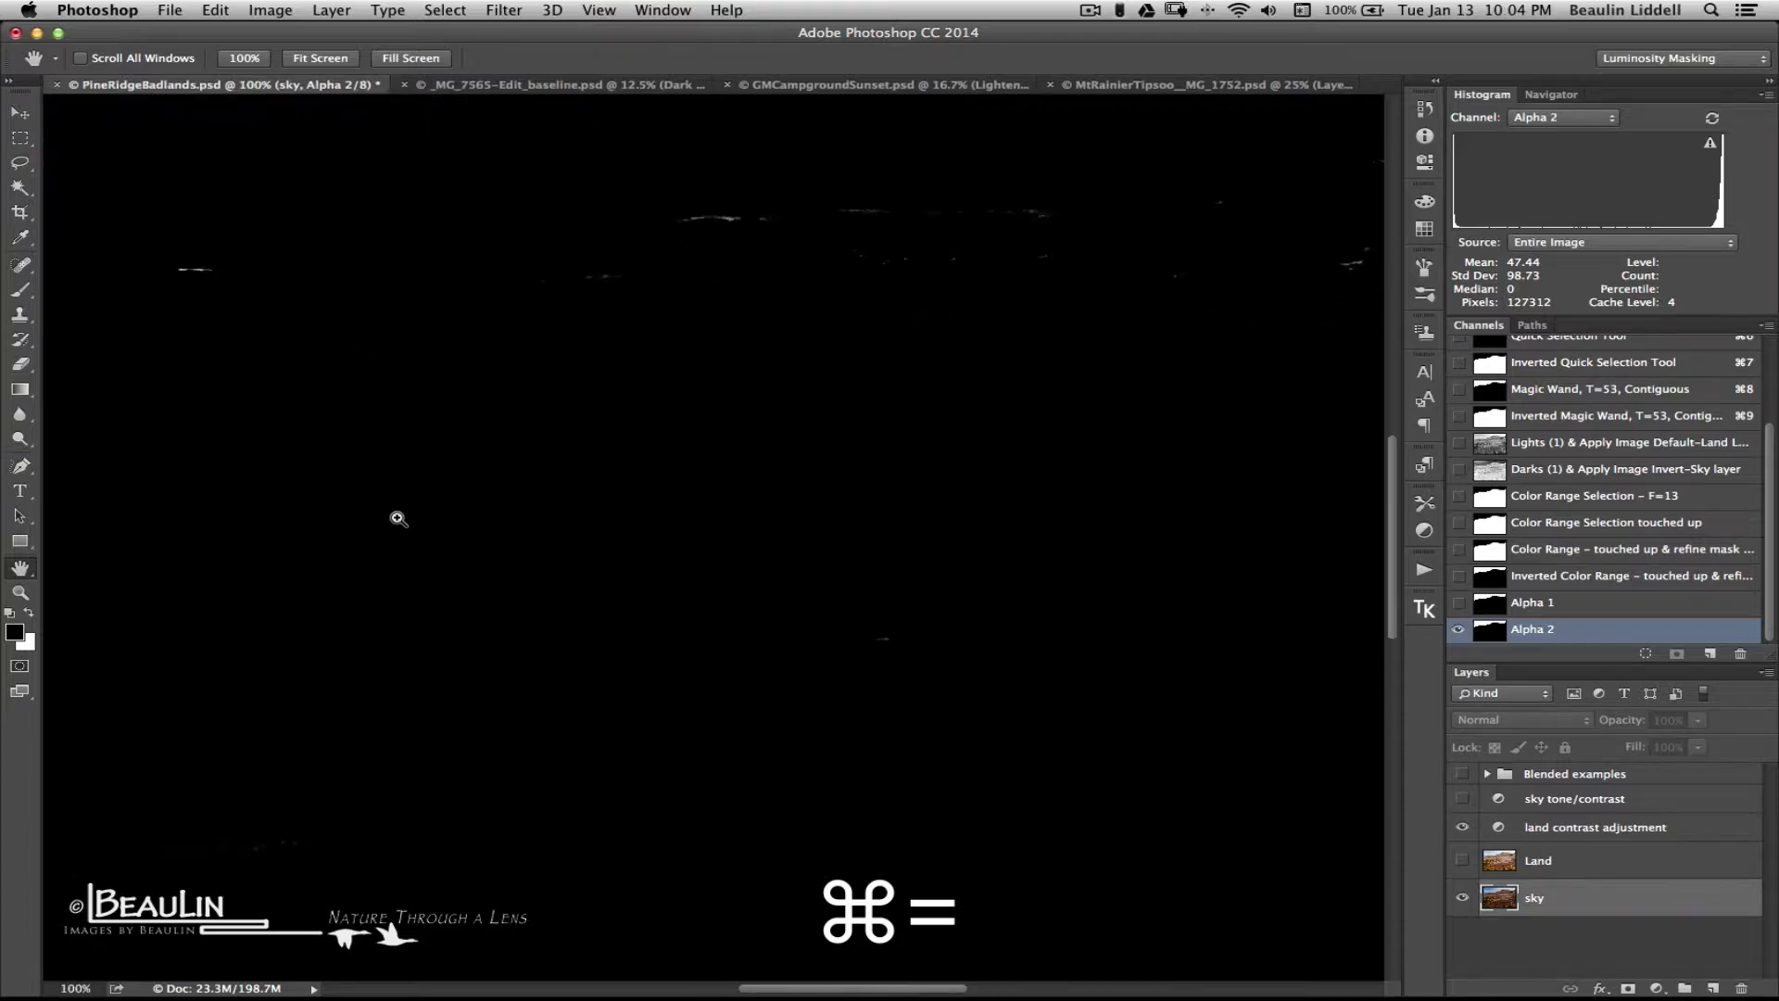
key(super+equal)
scroll(486, 421, up, 10)
scroll(486, 422, up, 8)
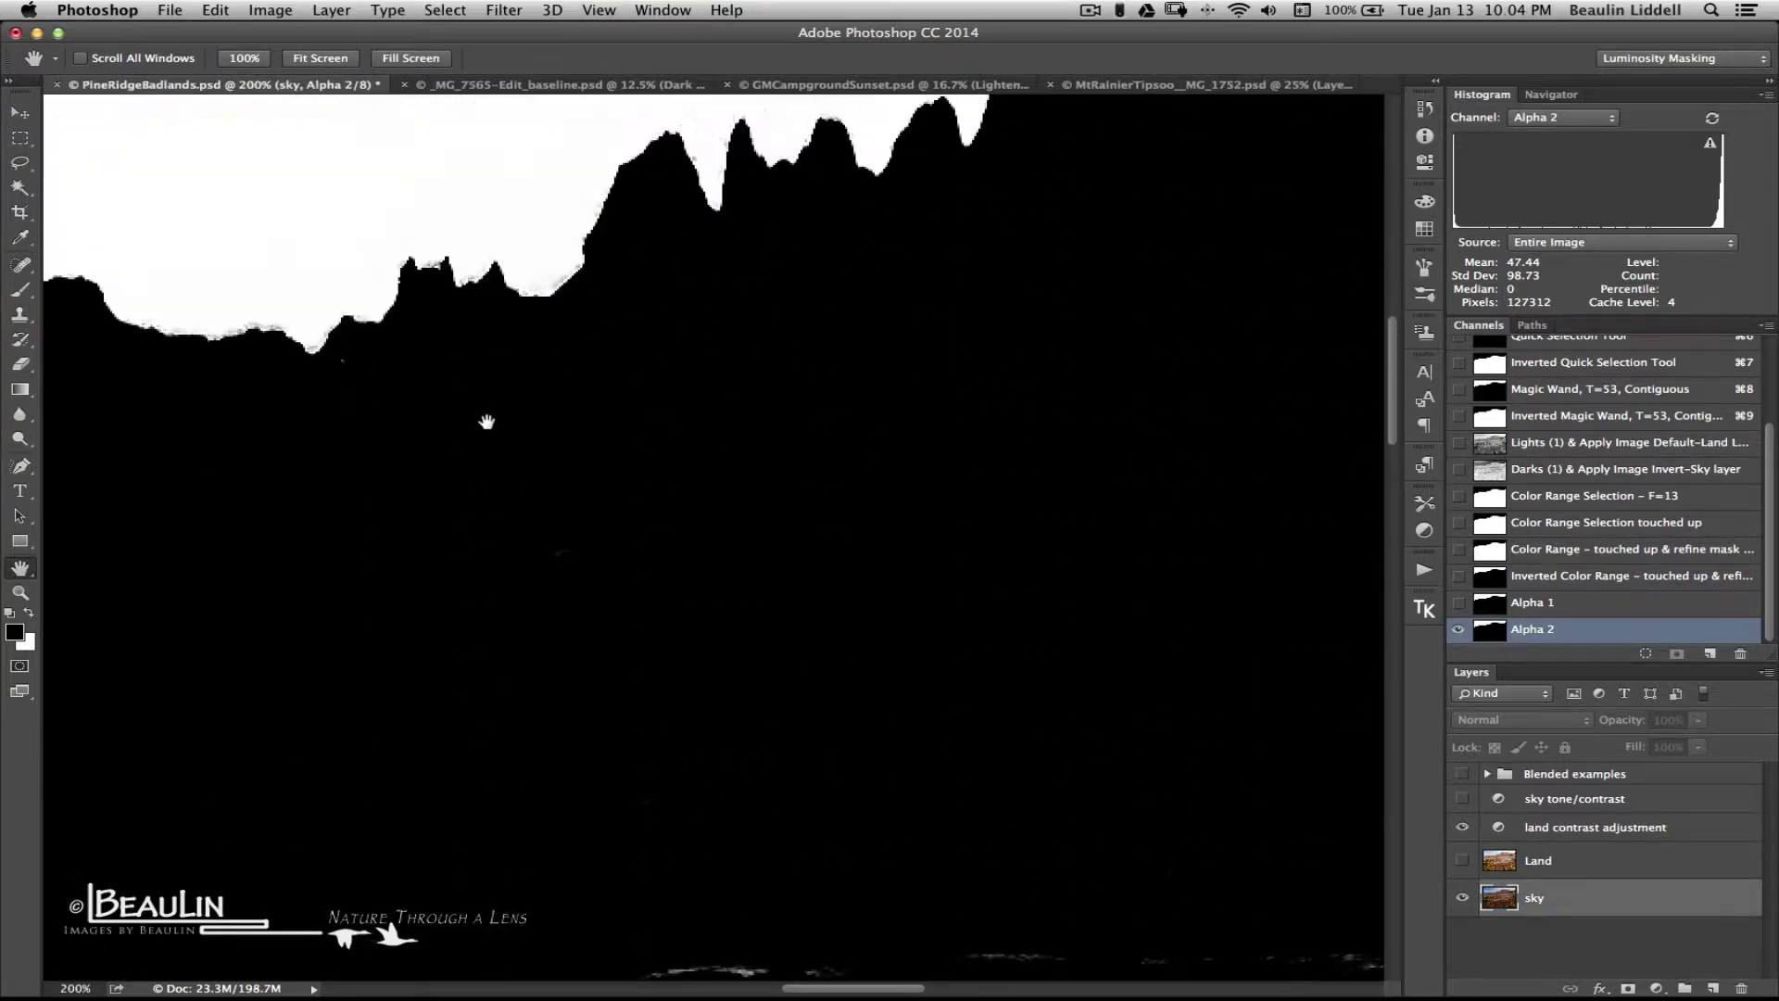
scroll(485, 421, left, 6)
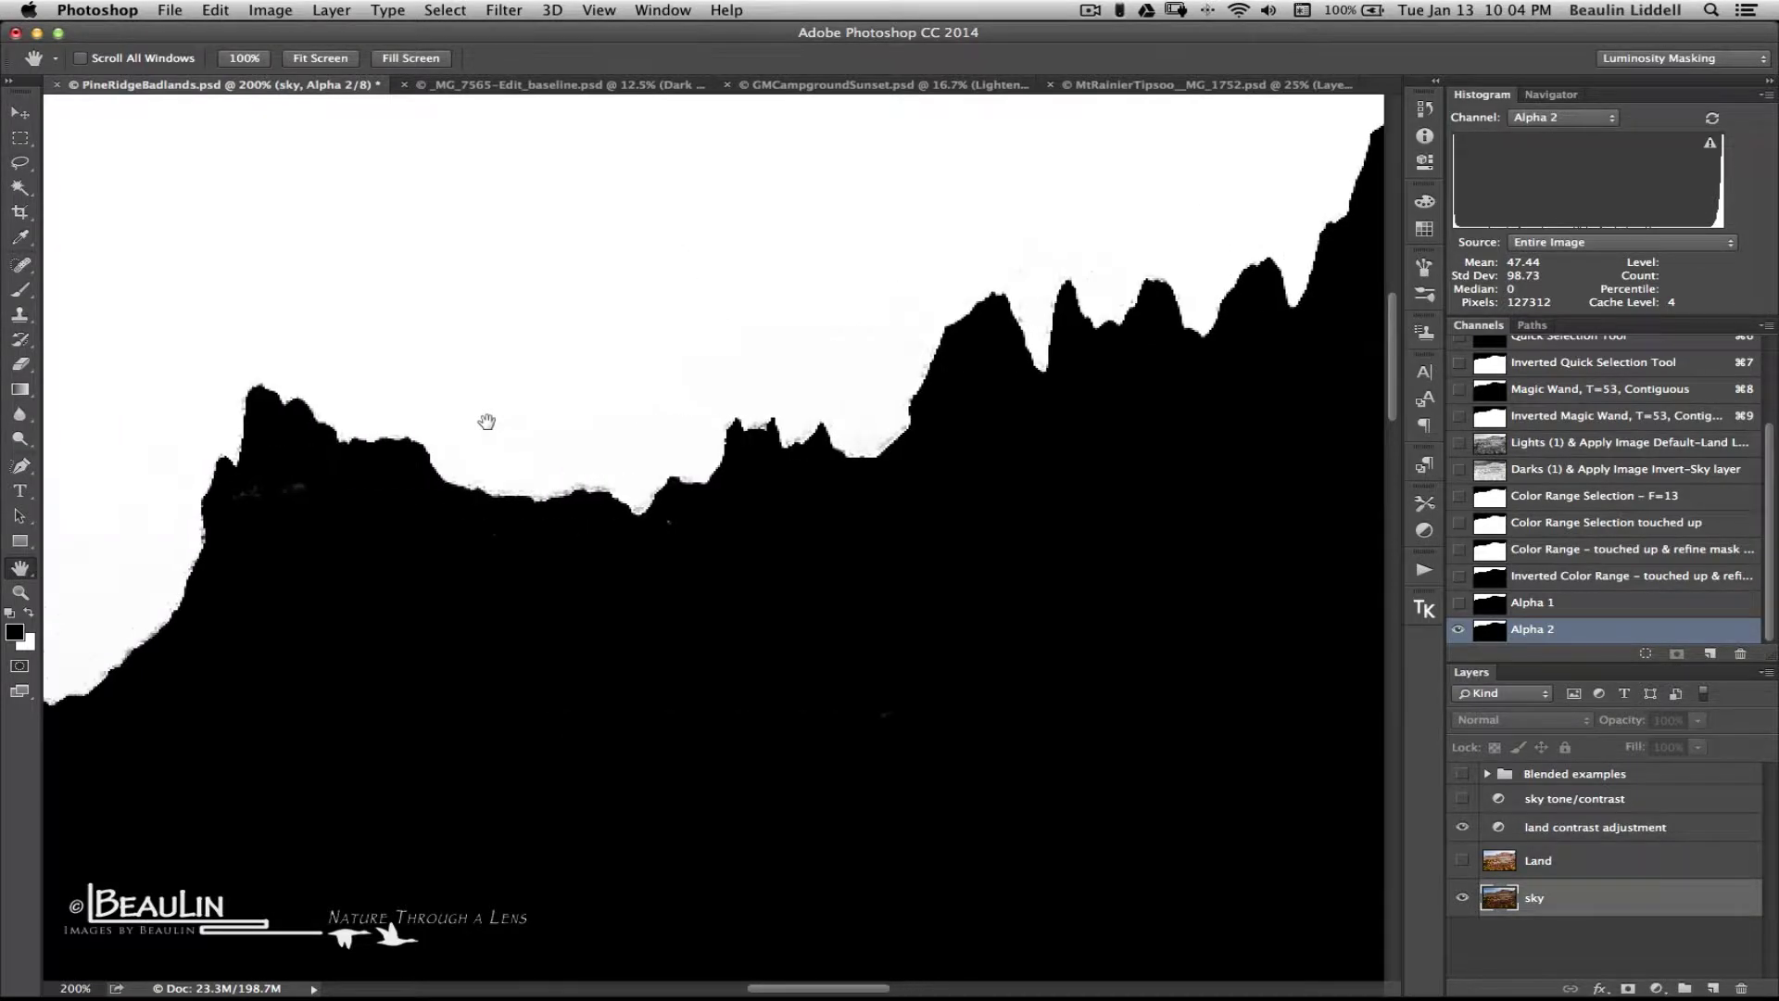
scroll(356, 624, left, 6)
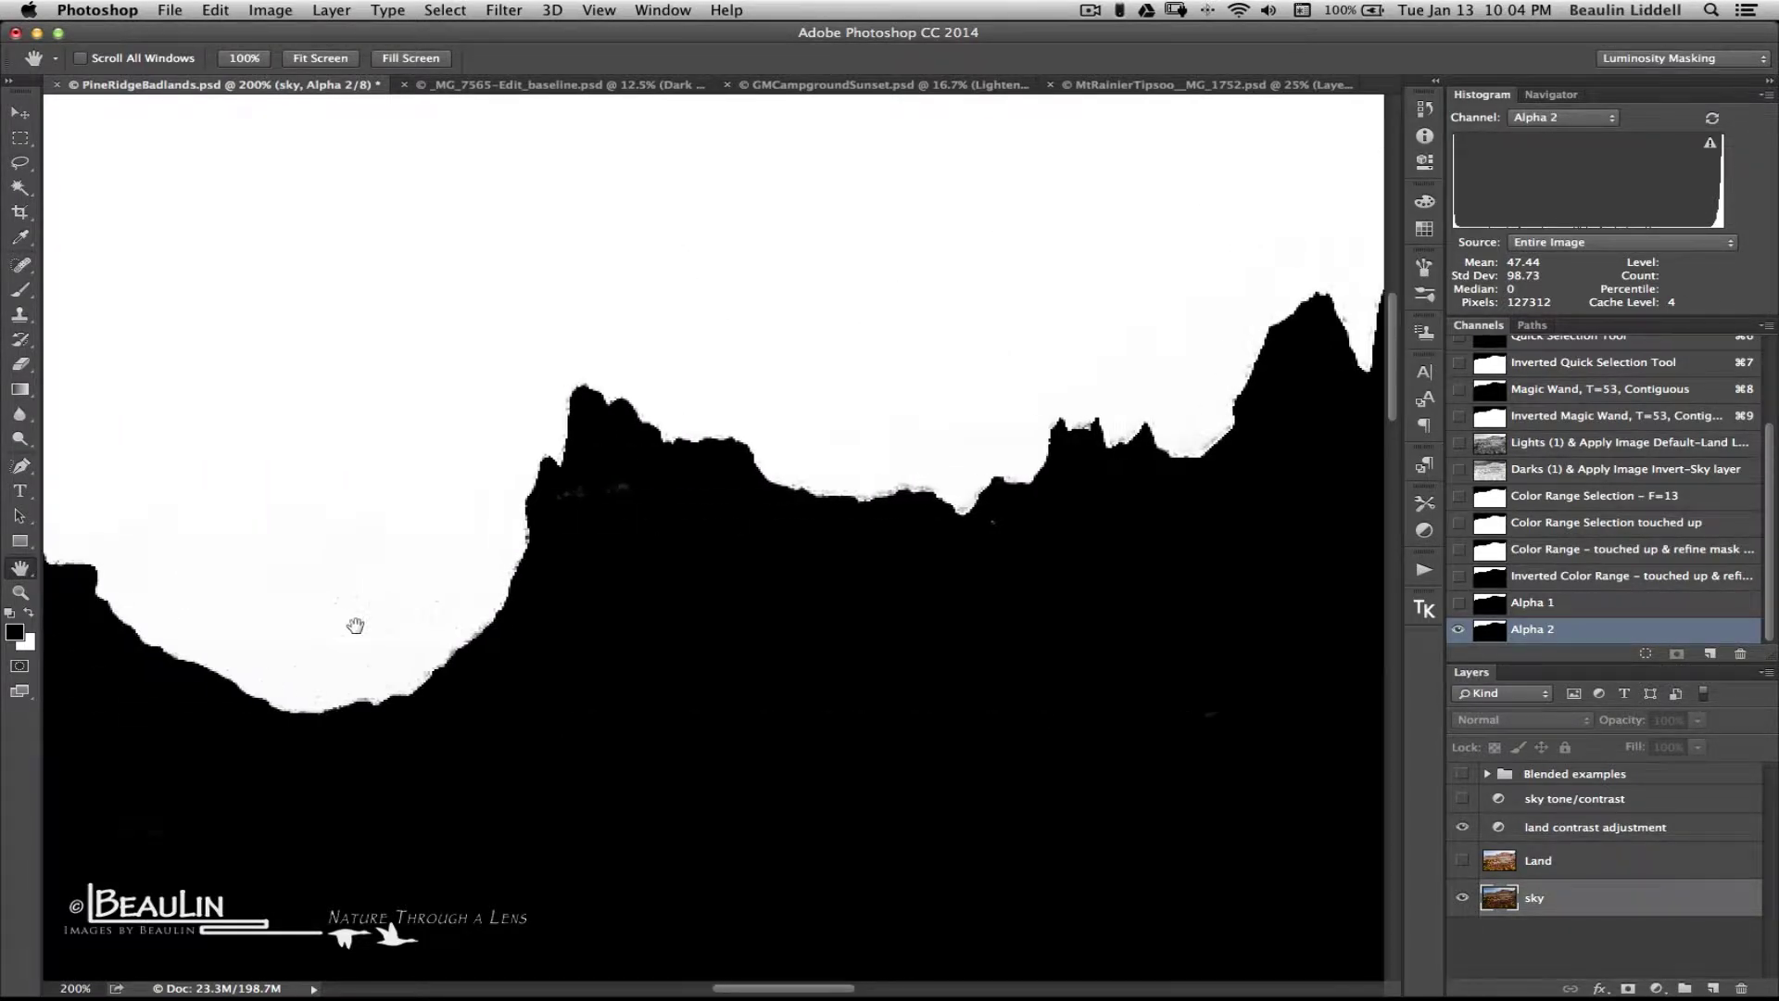
scroll(355, 626, left, 10)
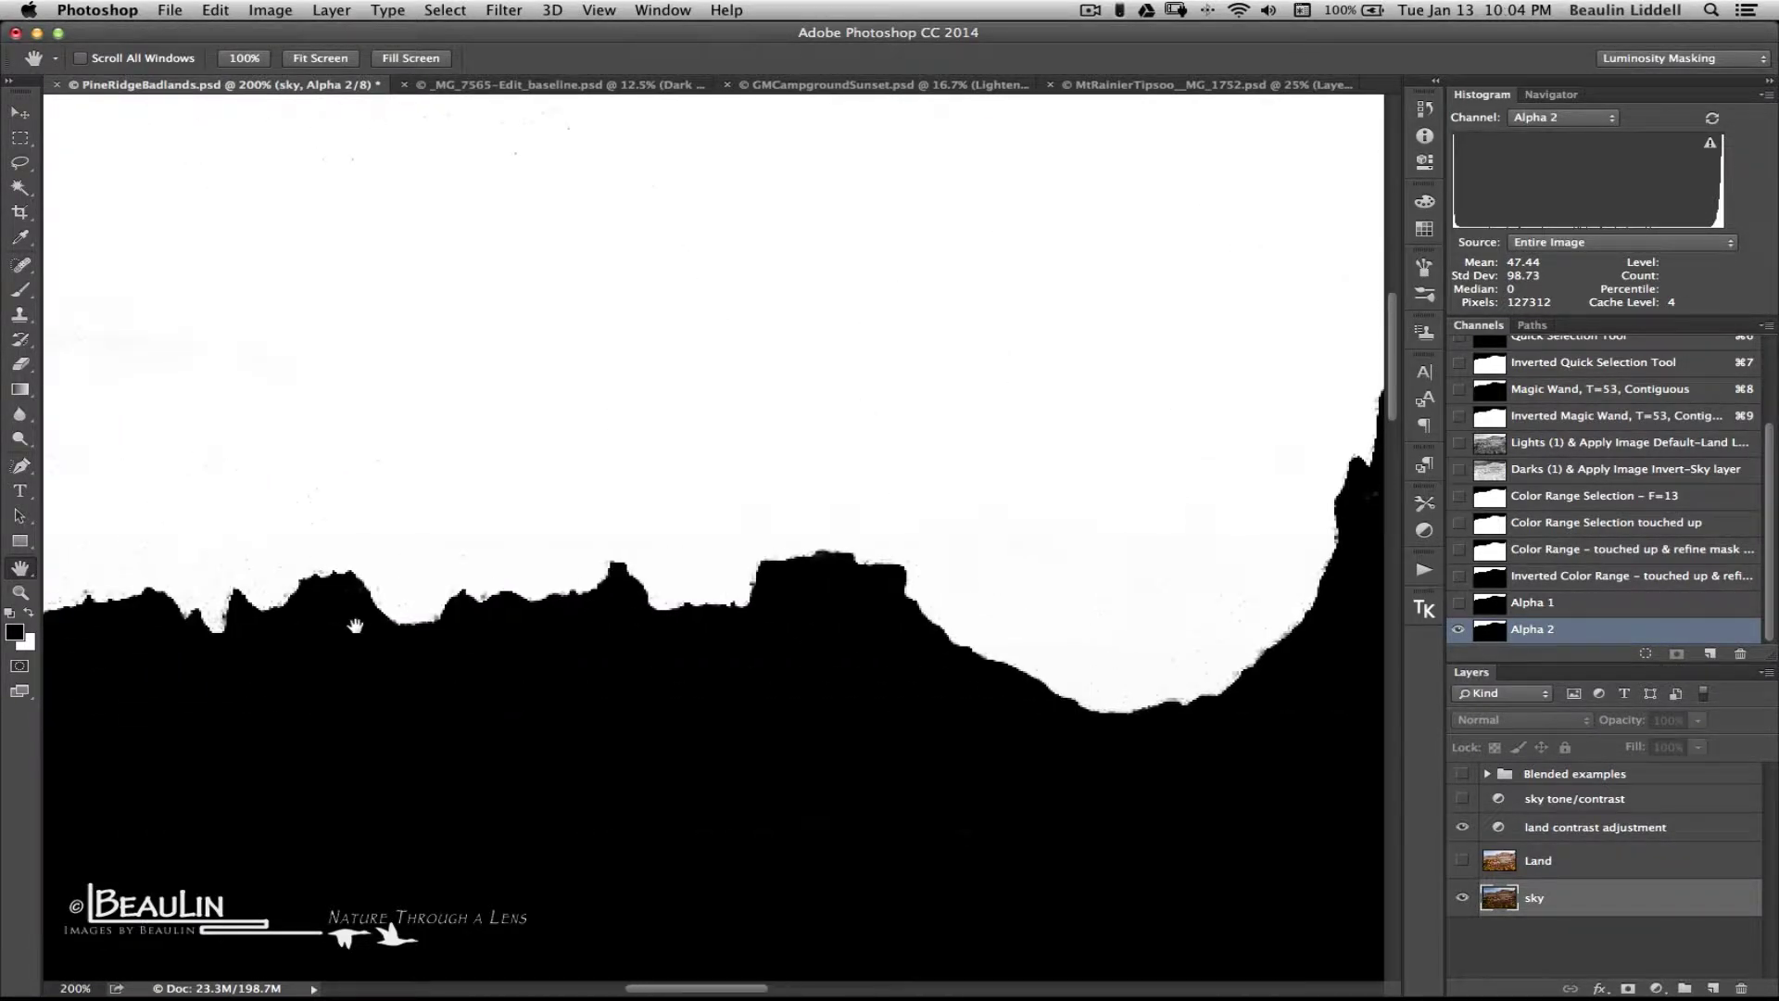
scroll(356, 625, left, 3)
scroll(356, 626, up, 5)
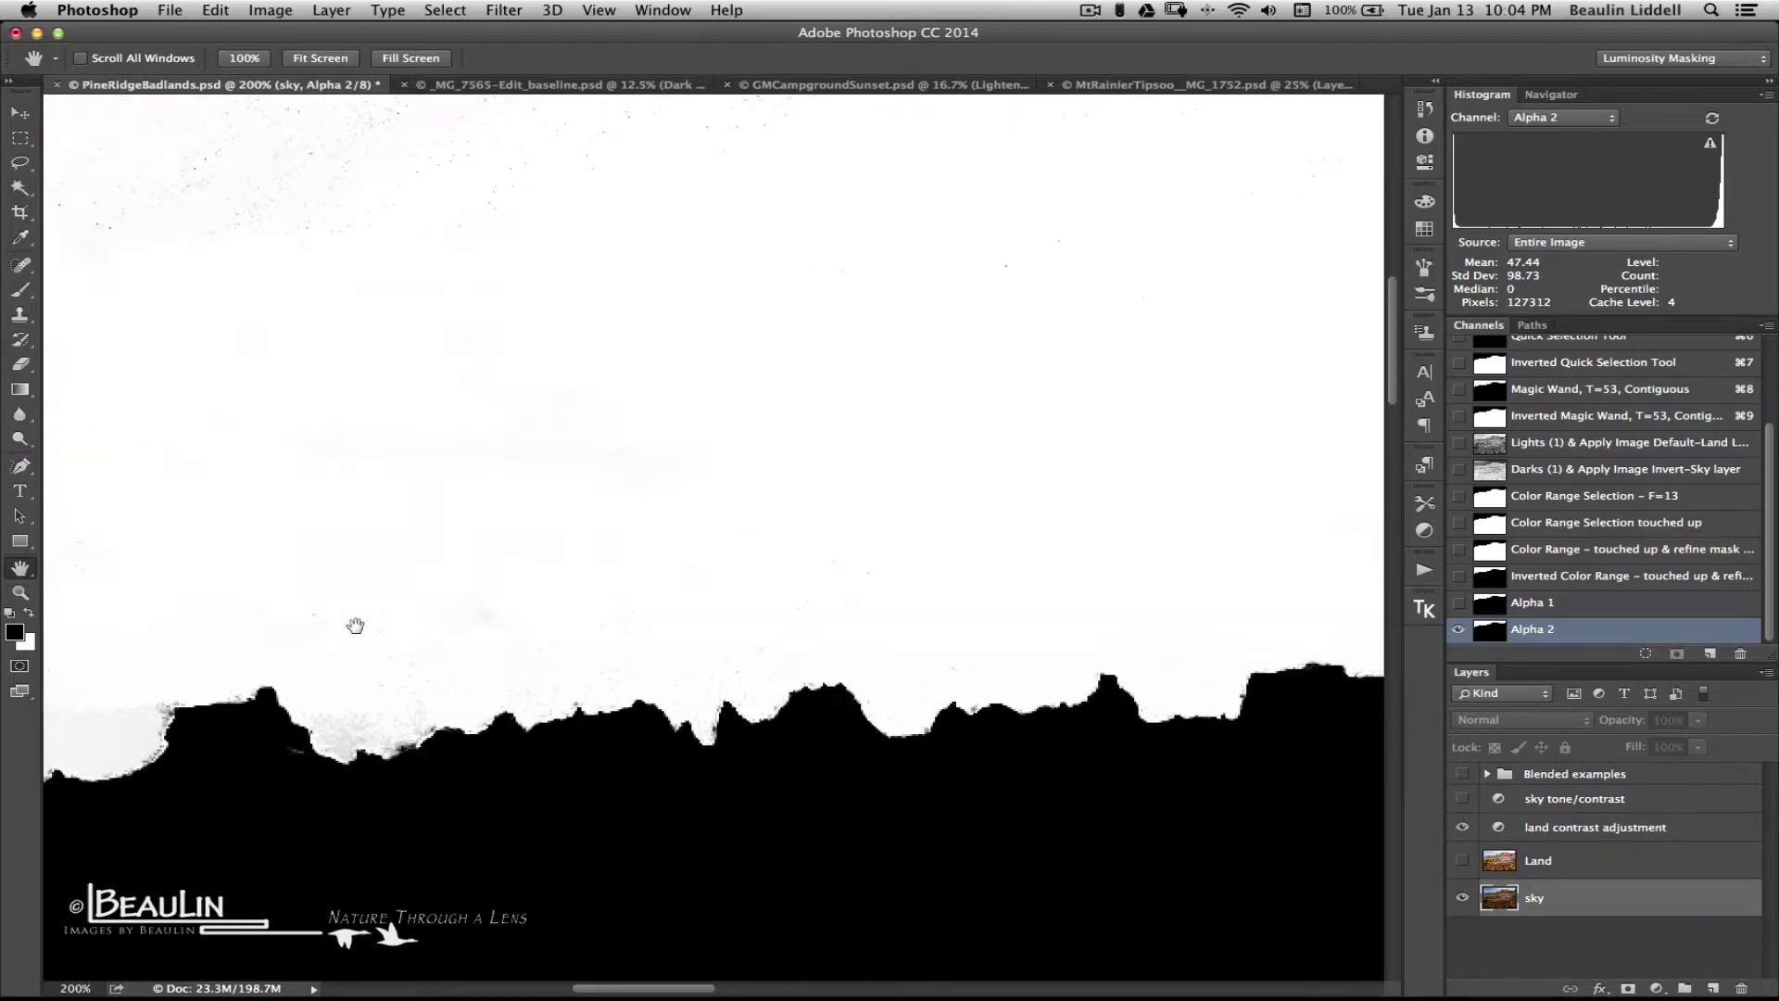
scroll(356, 625, up, 4)
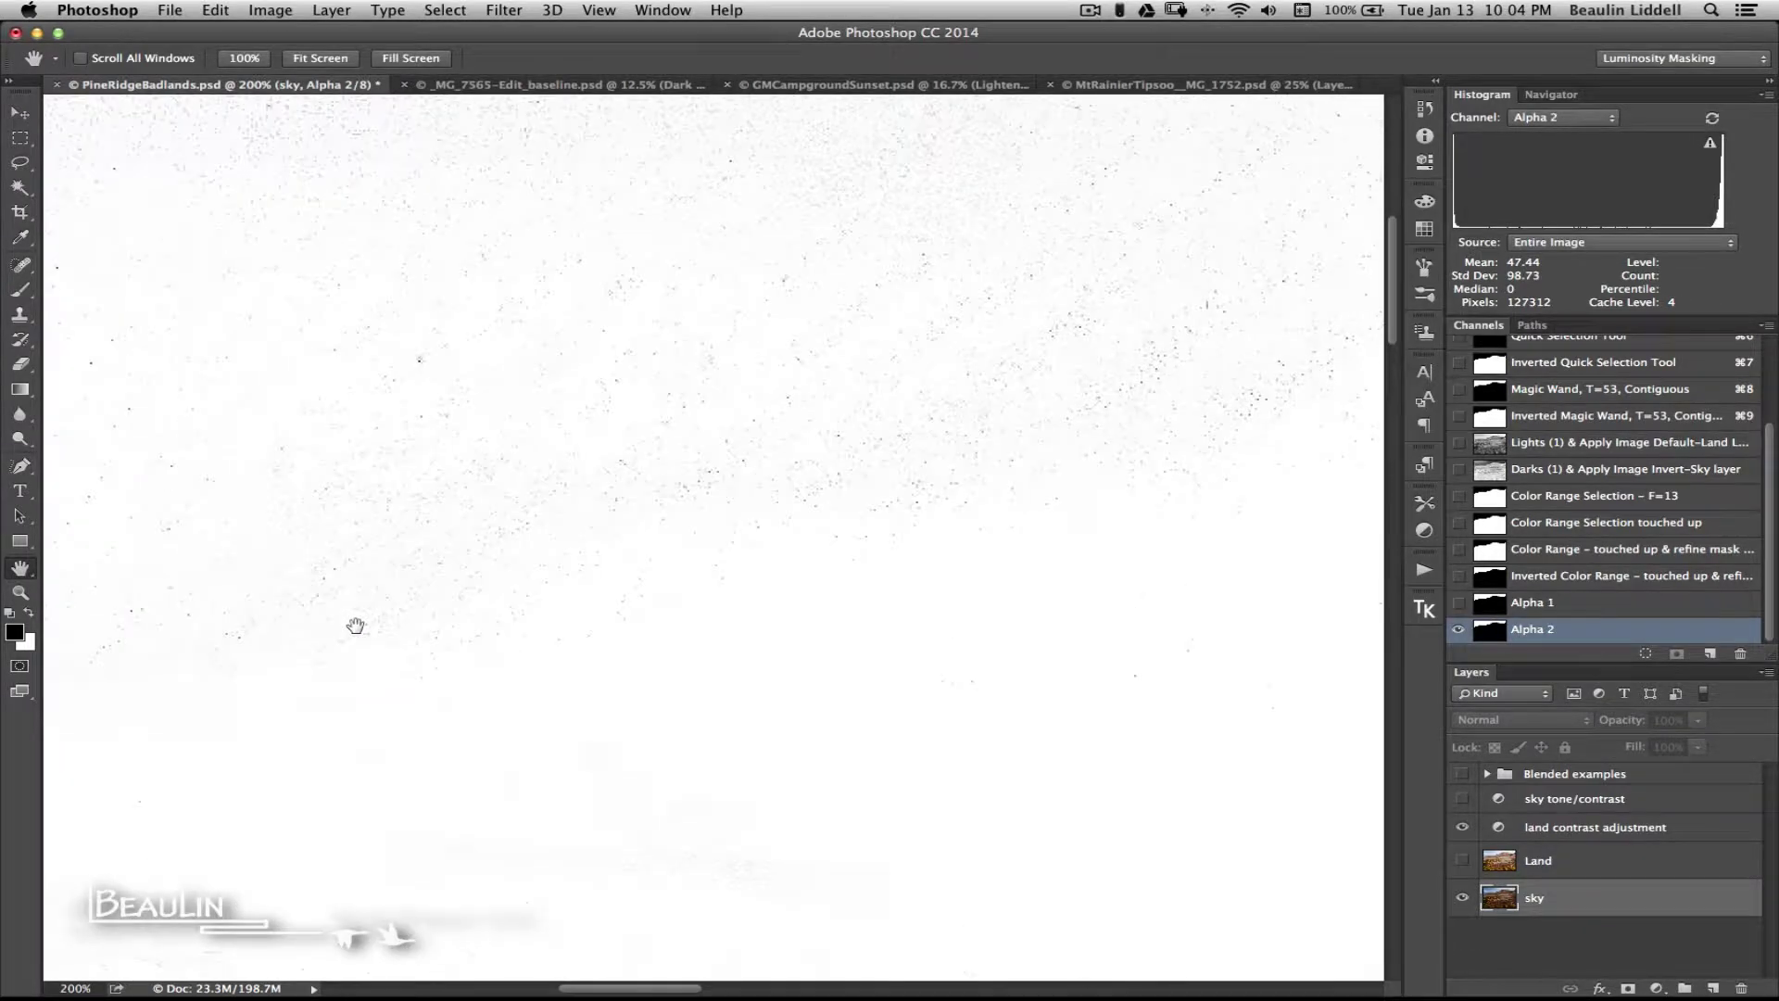
scroll(356, 625, up, 3)
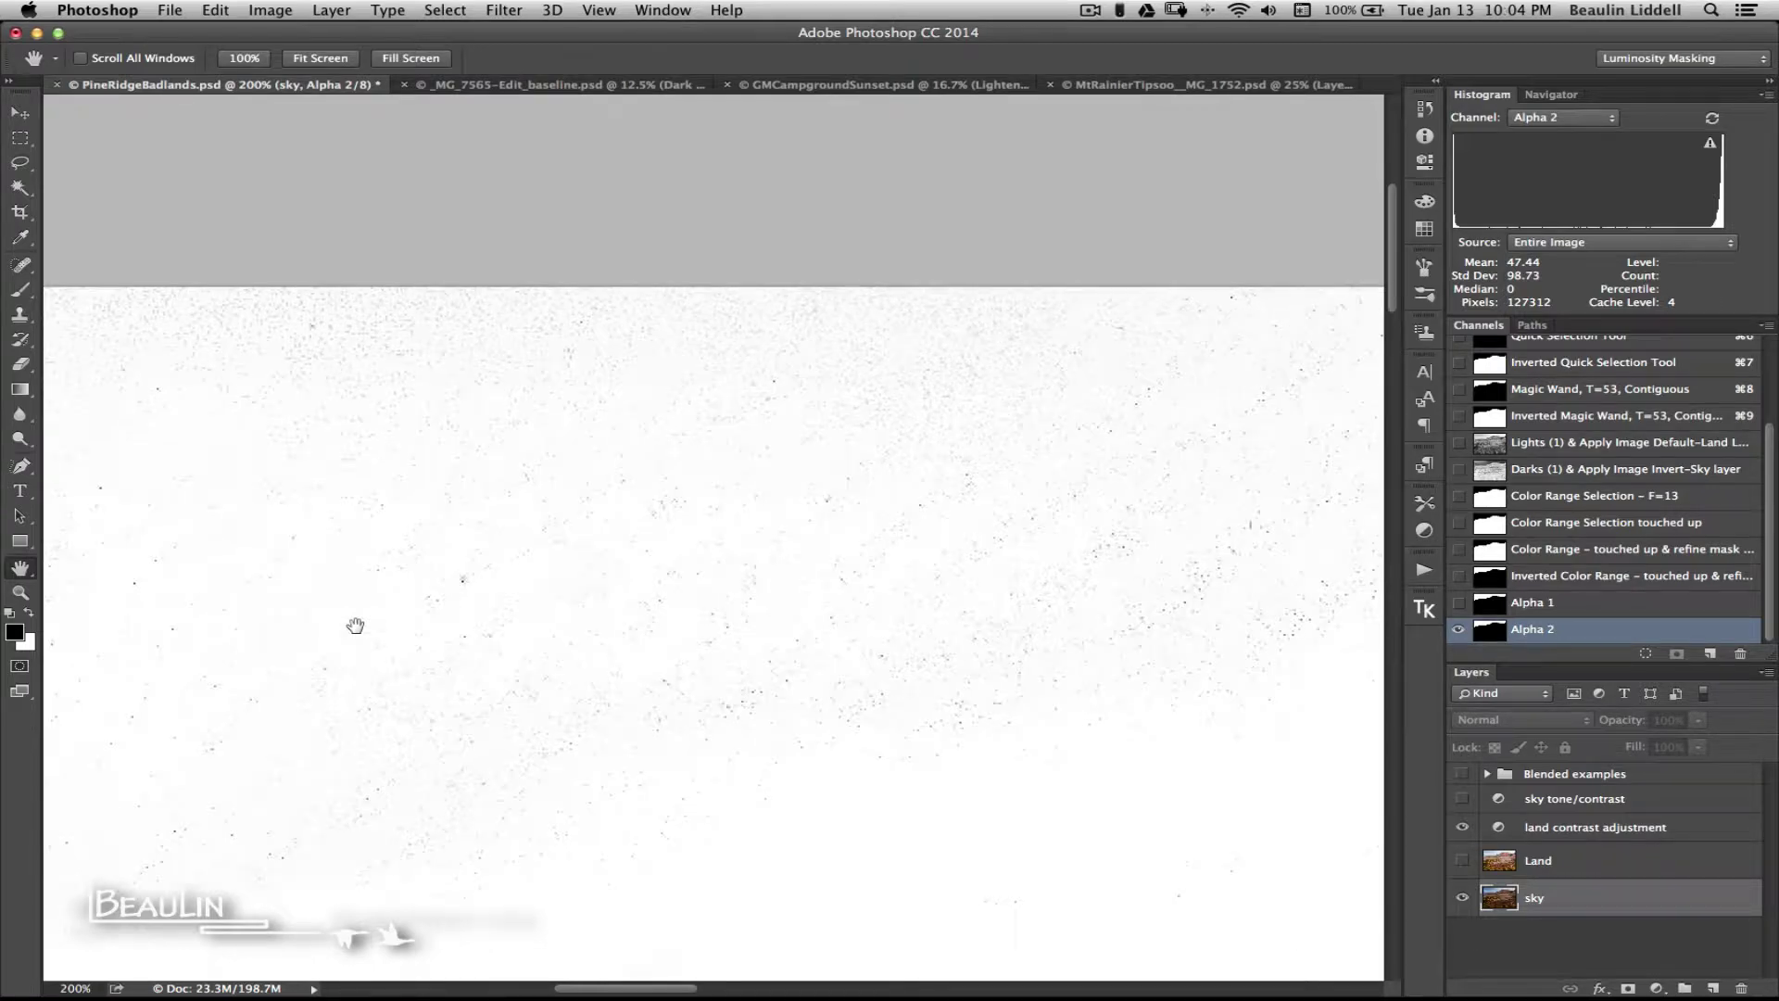
Zoom out along the ridge, then view the Color Range Selection – F=13 channel.
key(super+minus)
key(super+minus)
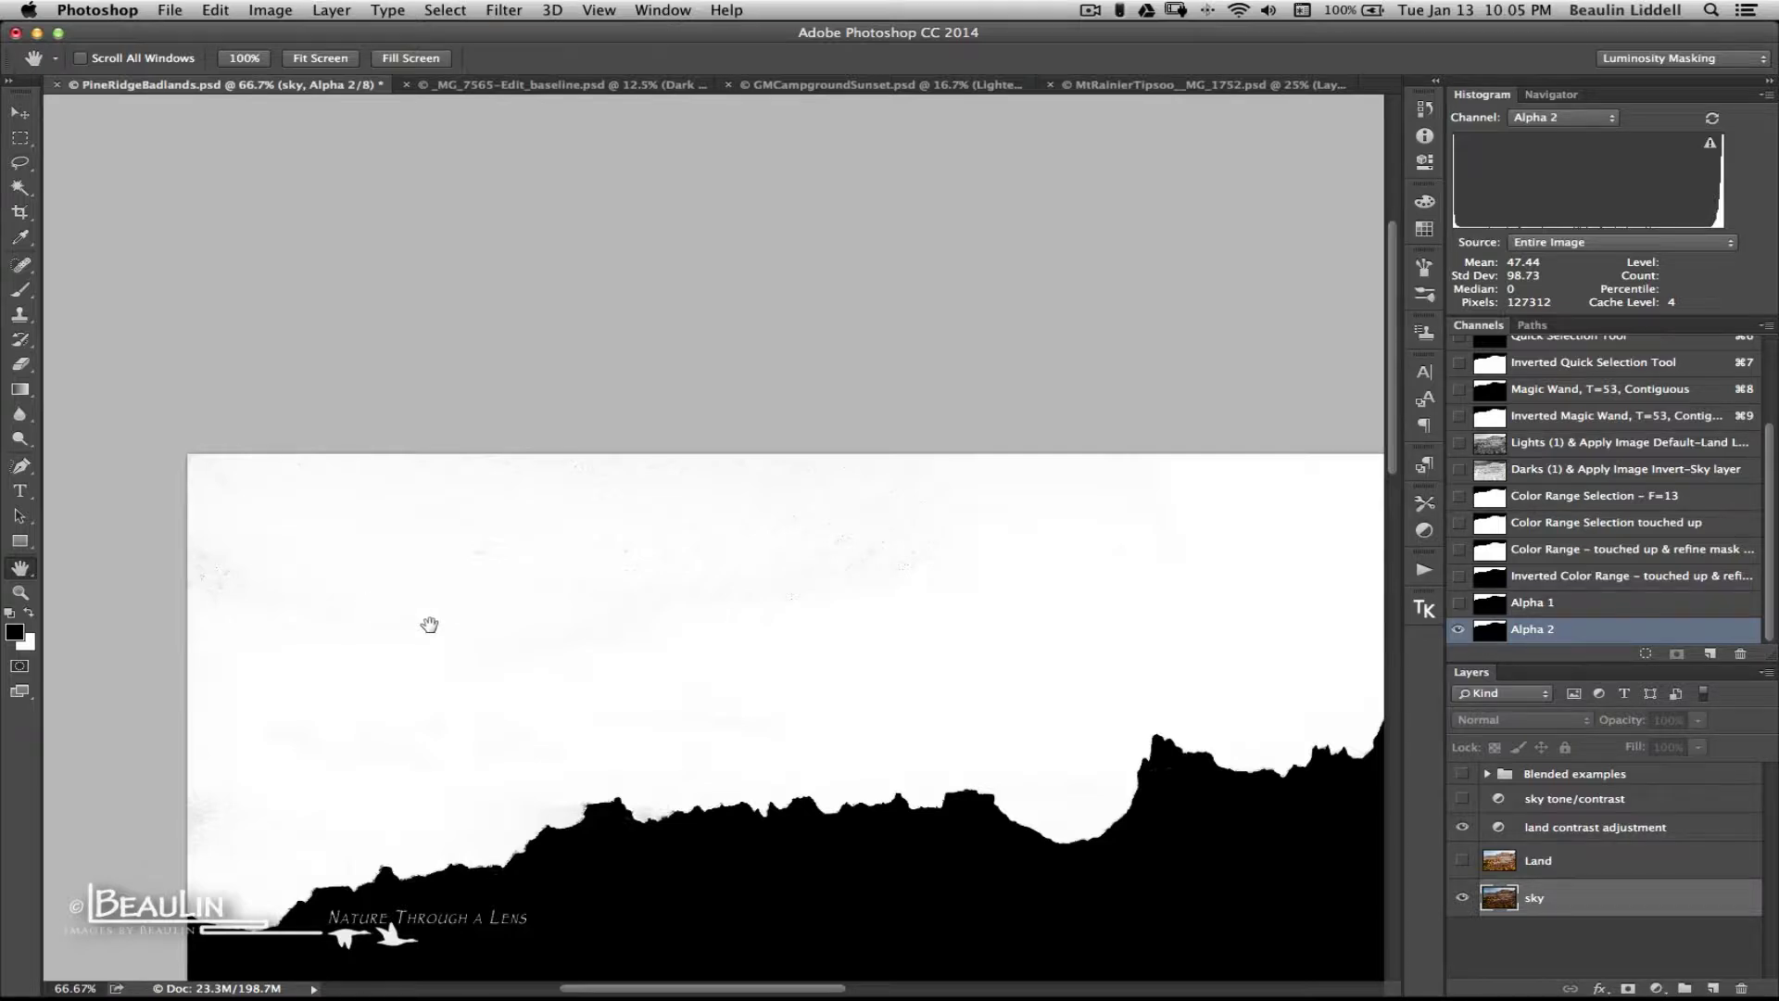
scroll(429, 625, down, 4)
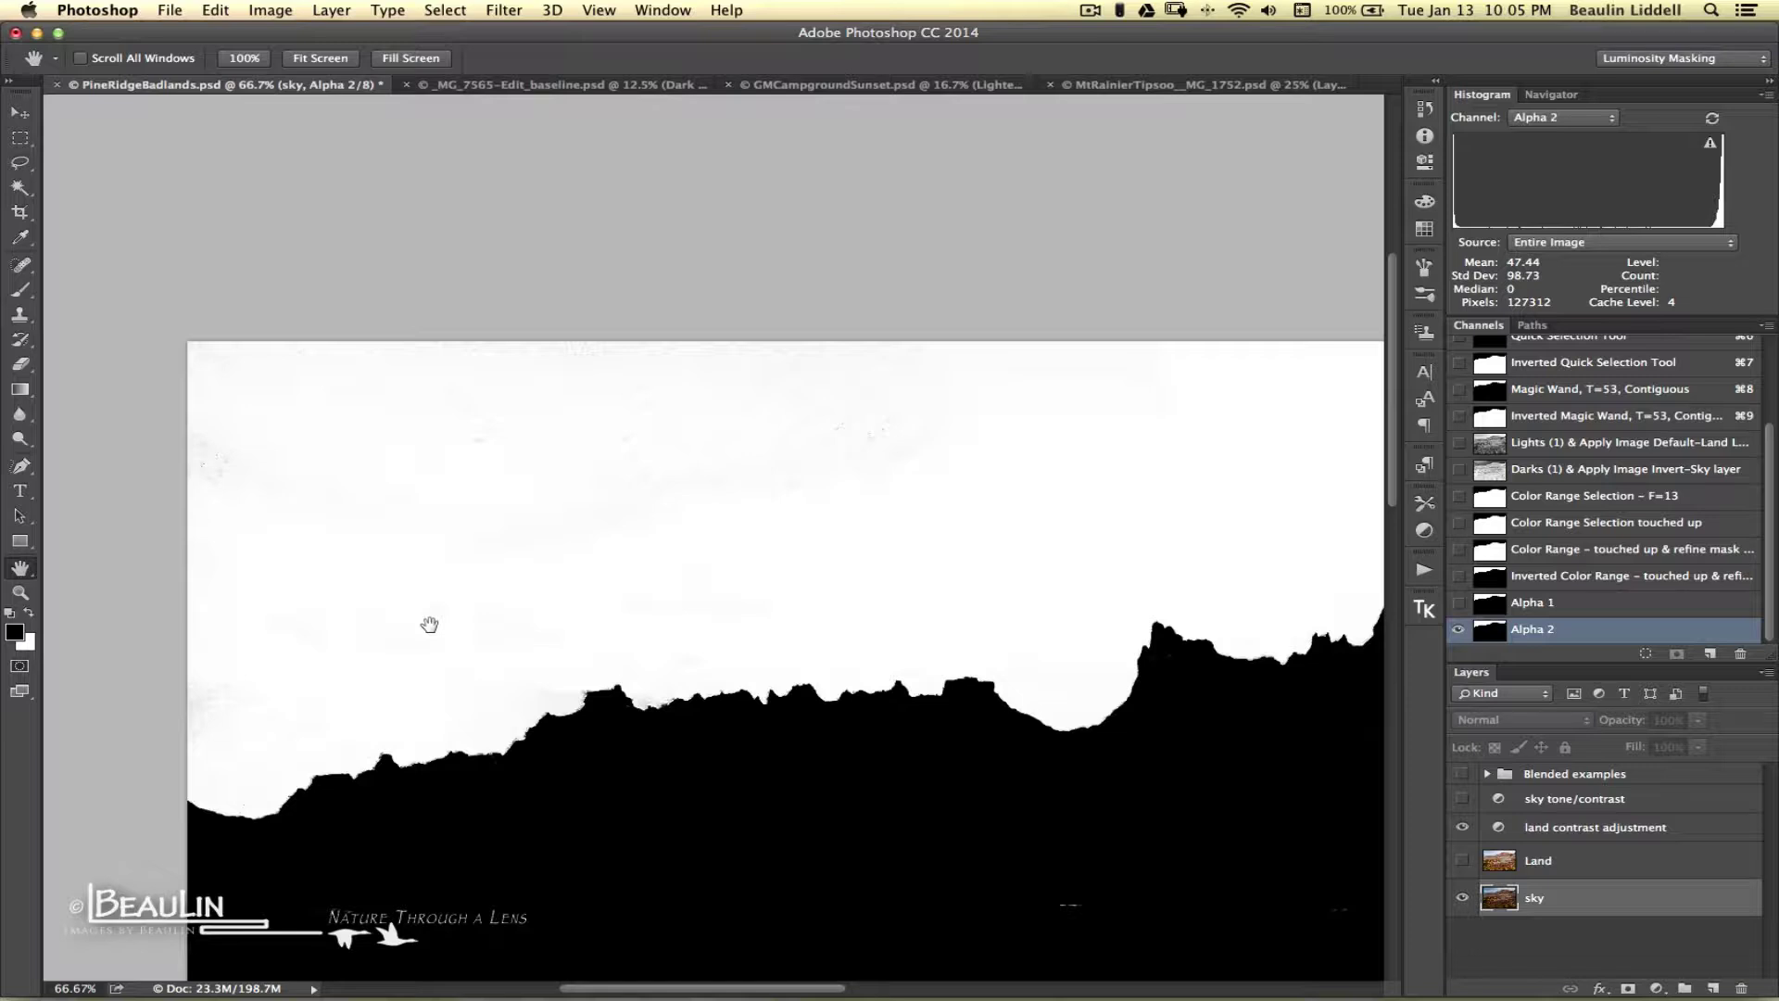
scroll(429, 625, right, 3)
scroll(429, 624, down, 5)
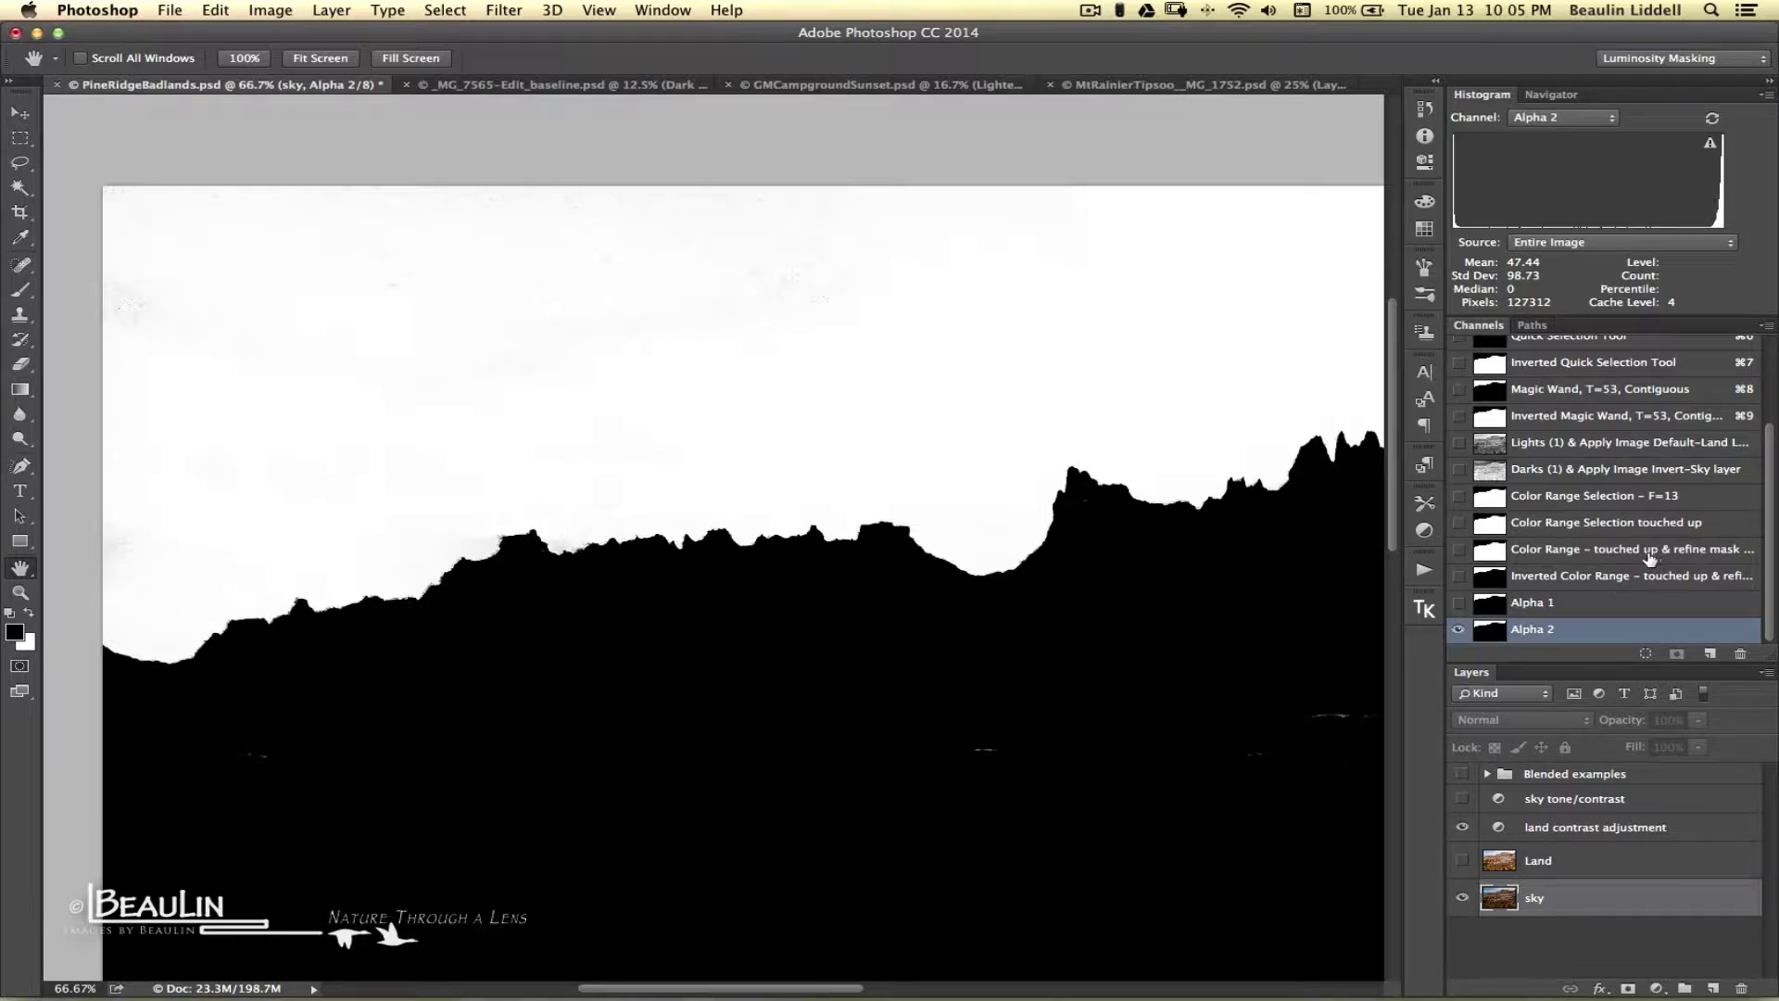
click(1619, 499)
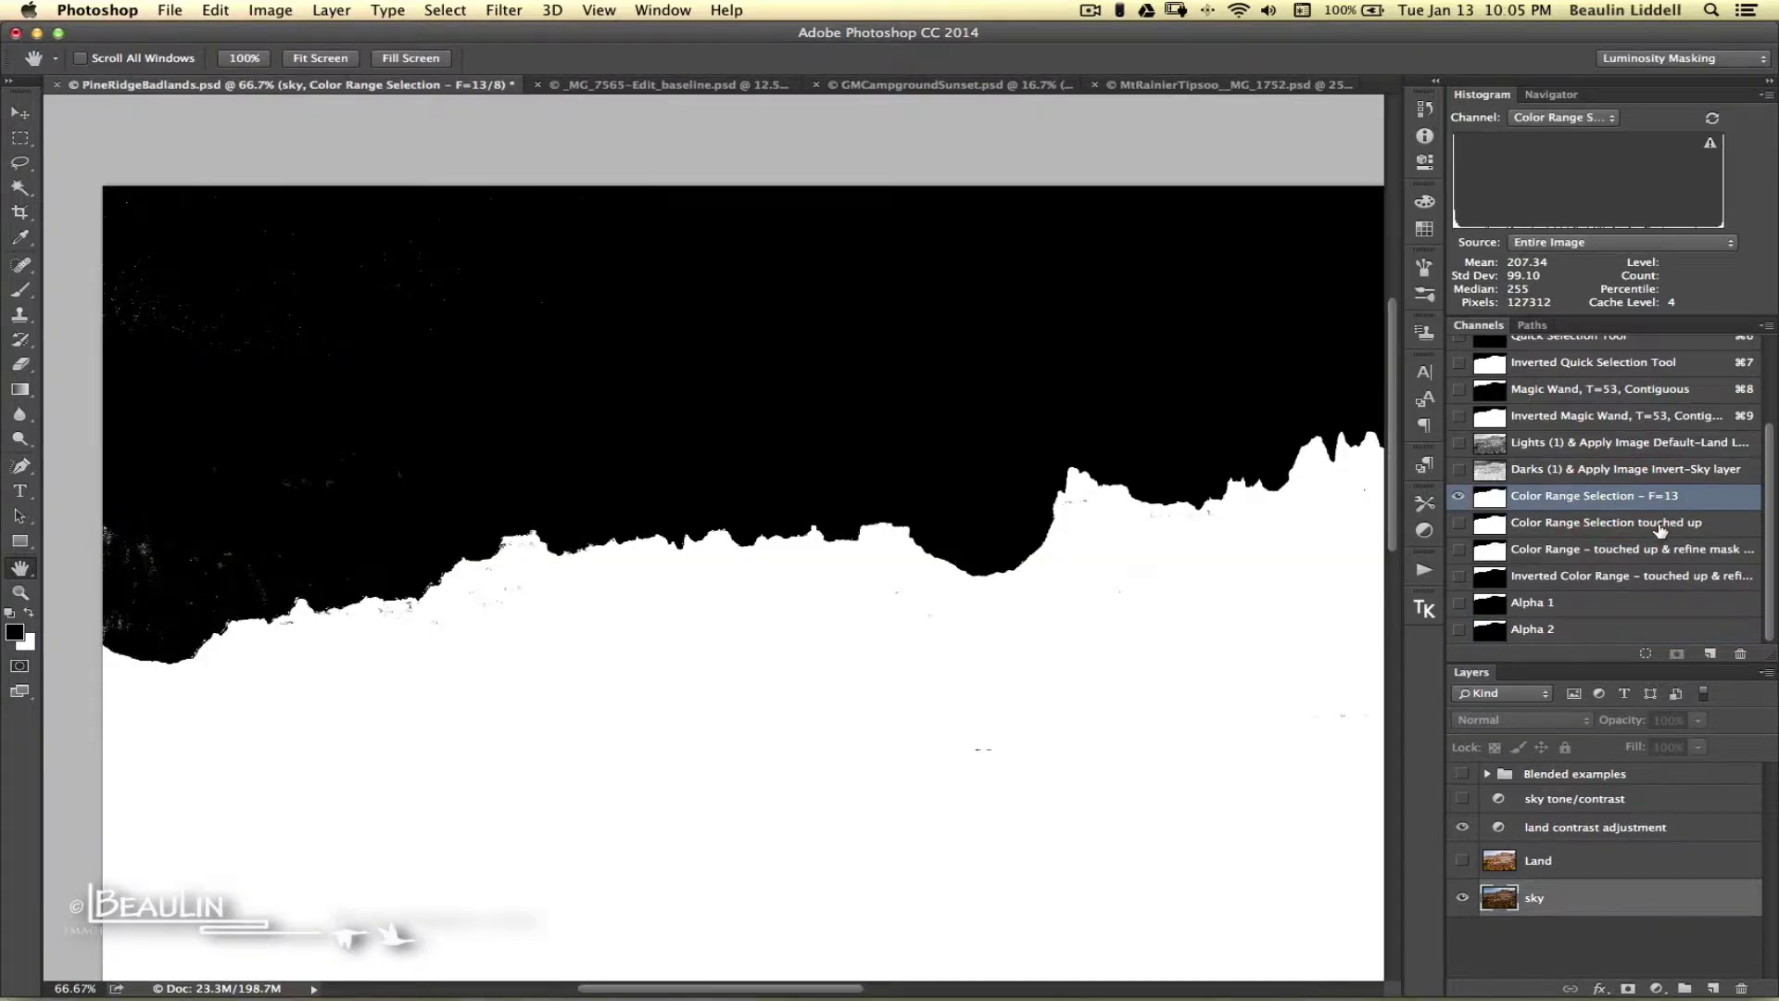
Select the Color Range Selection touched up channel and load it as a selection.
click(1655, 526)
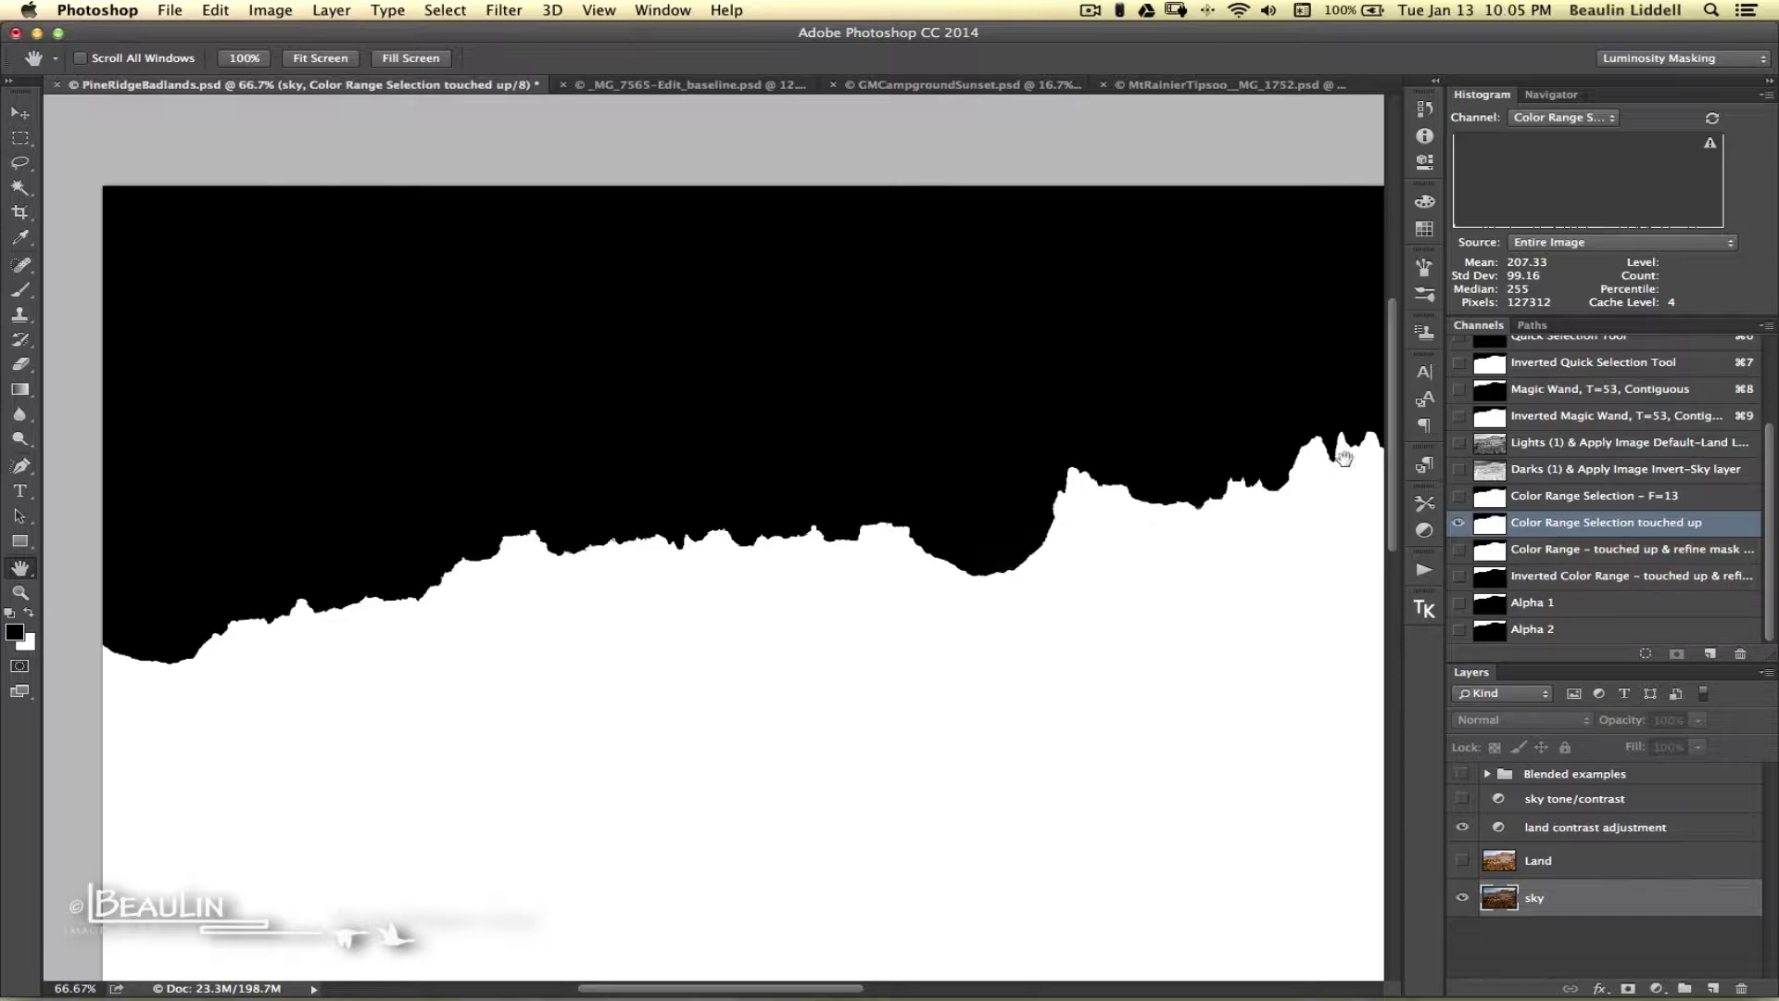
super+click(1557, 524)
Select the Land layer and add a layer mask from the color-range selection.
click(1575, 860)
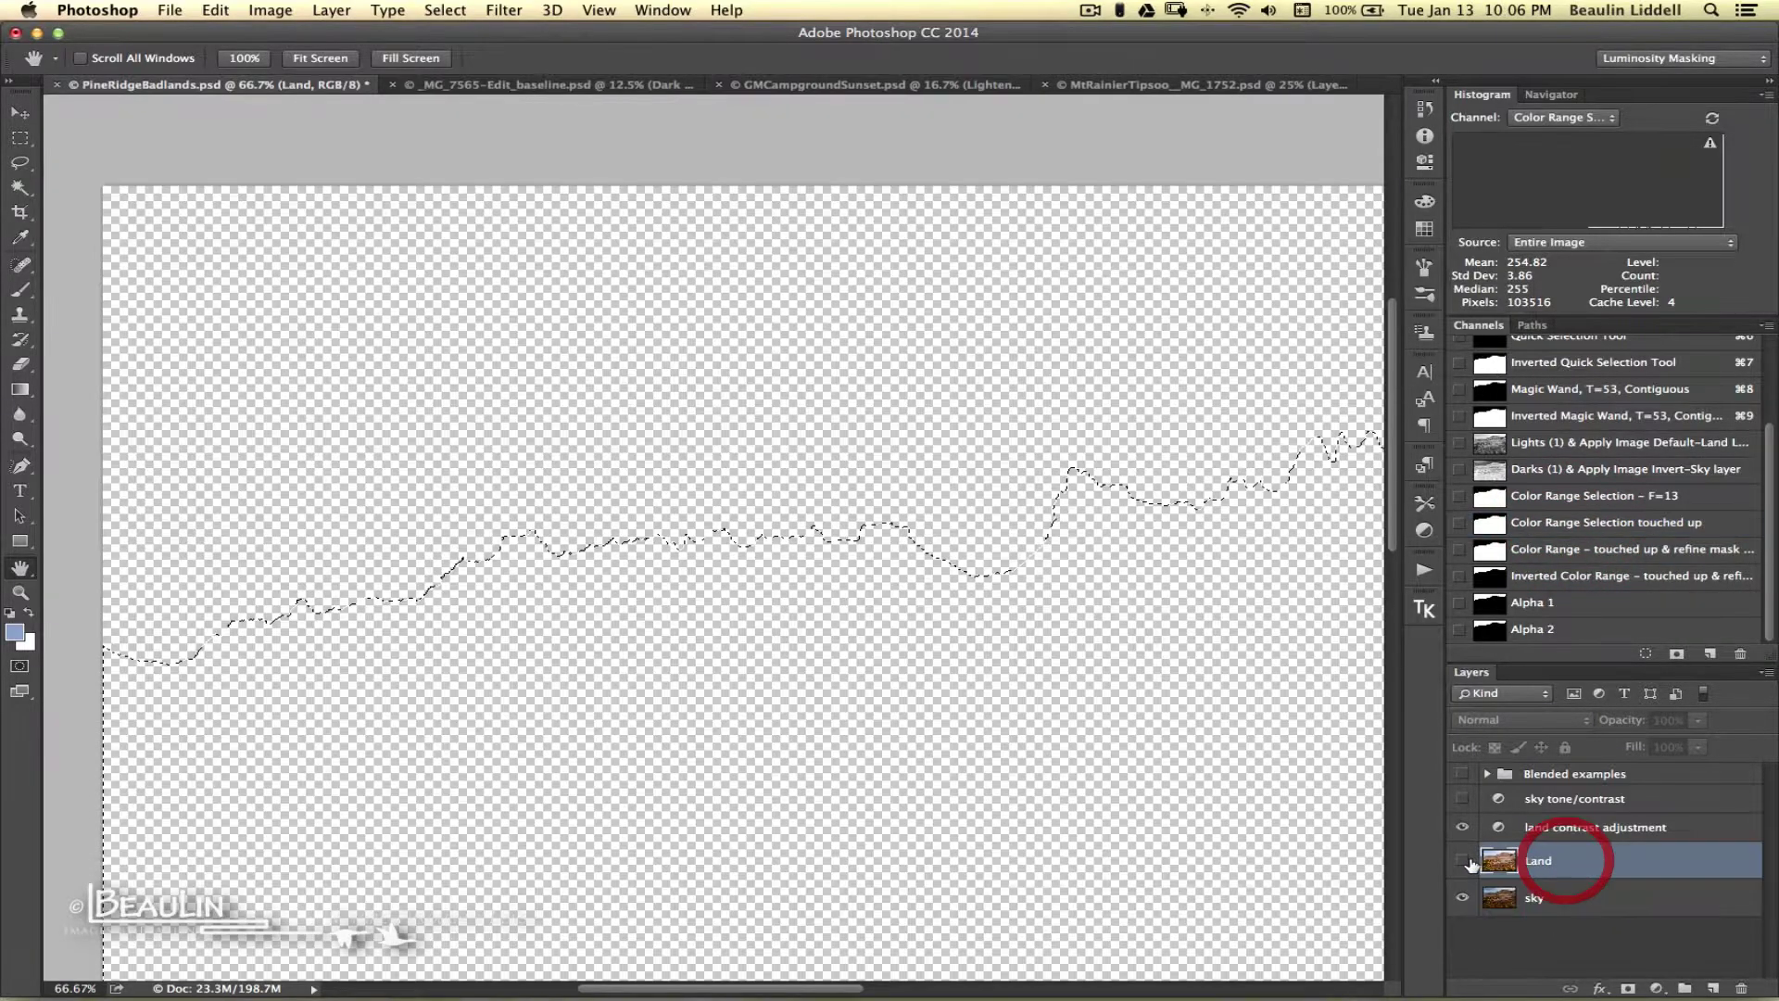
click(1463, 860)
click(1628, 988)
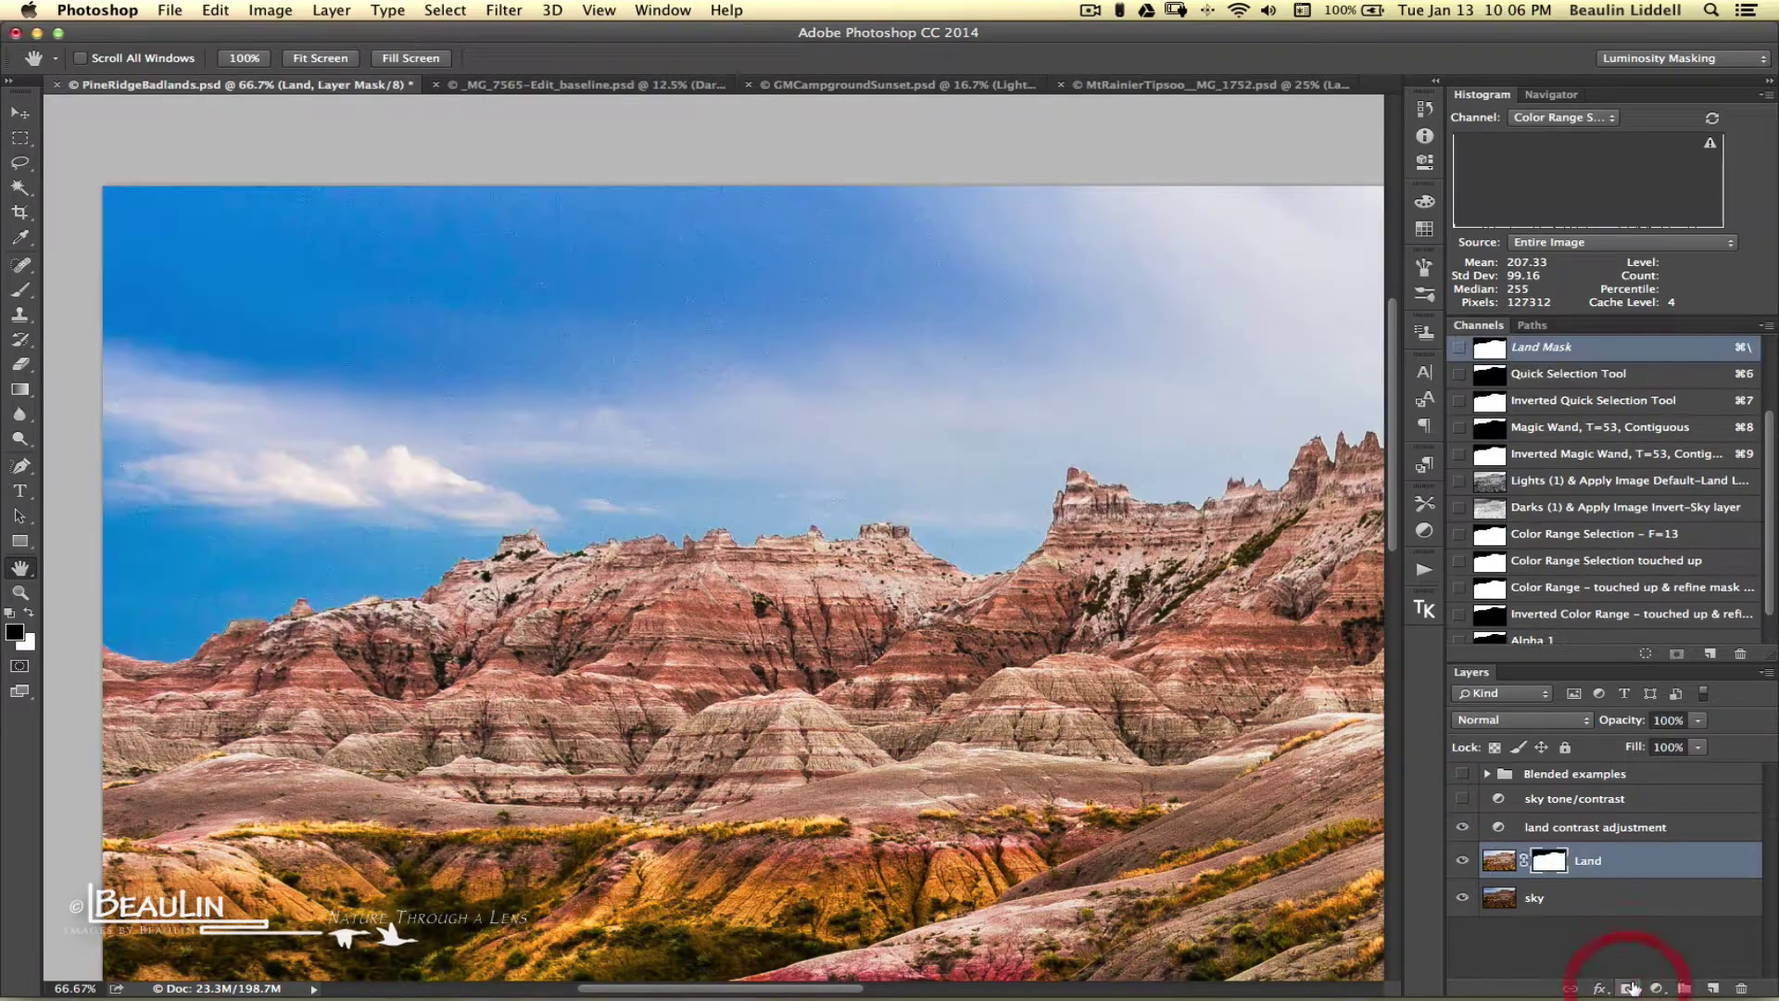
super+click(1146, 817)
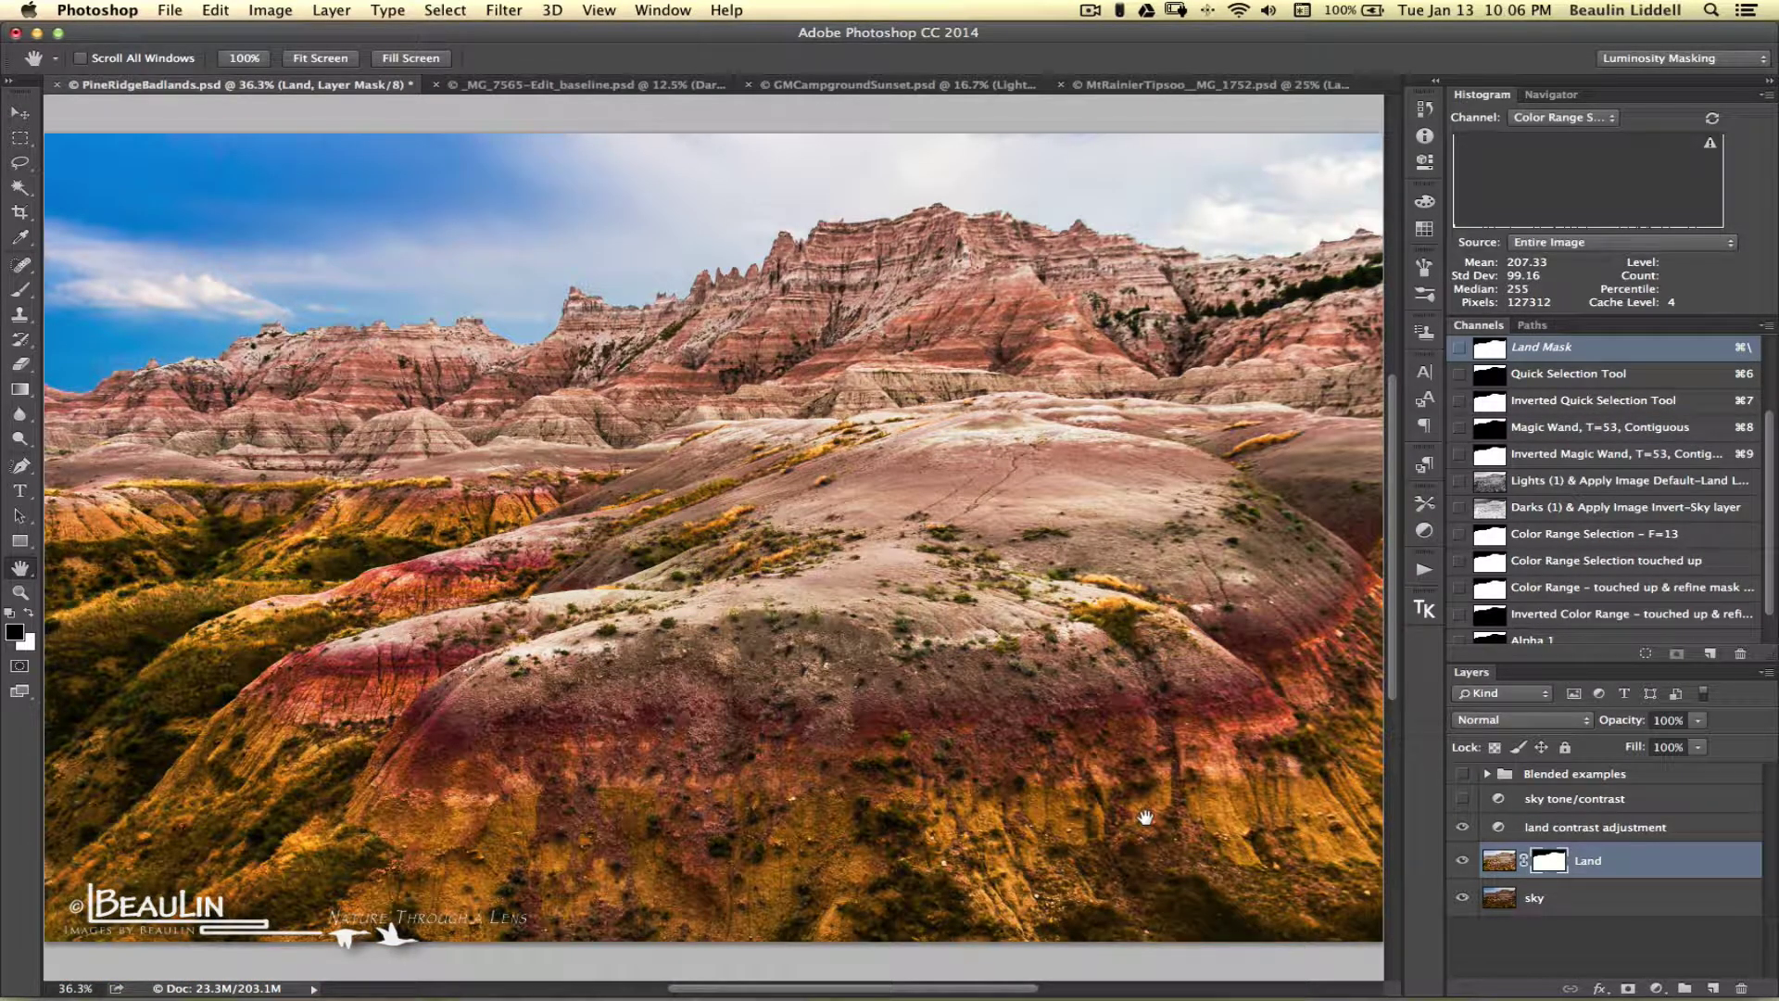
Compare against the Quick Selection and Magic Wand Blend versions, leaving Blended examples hidden.
click(1461, 775)
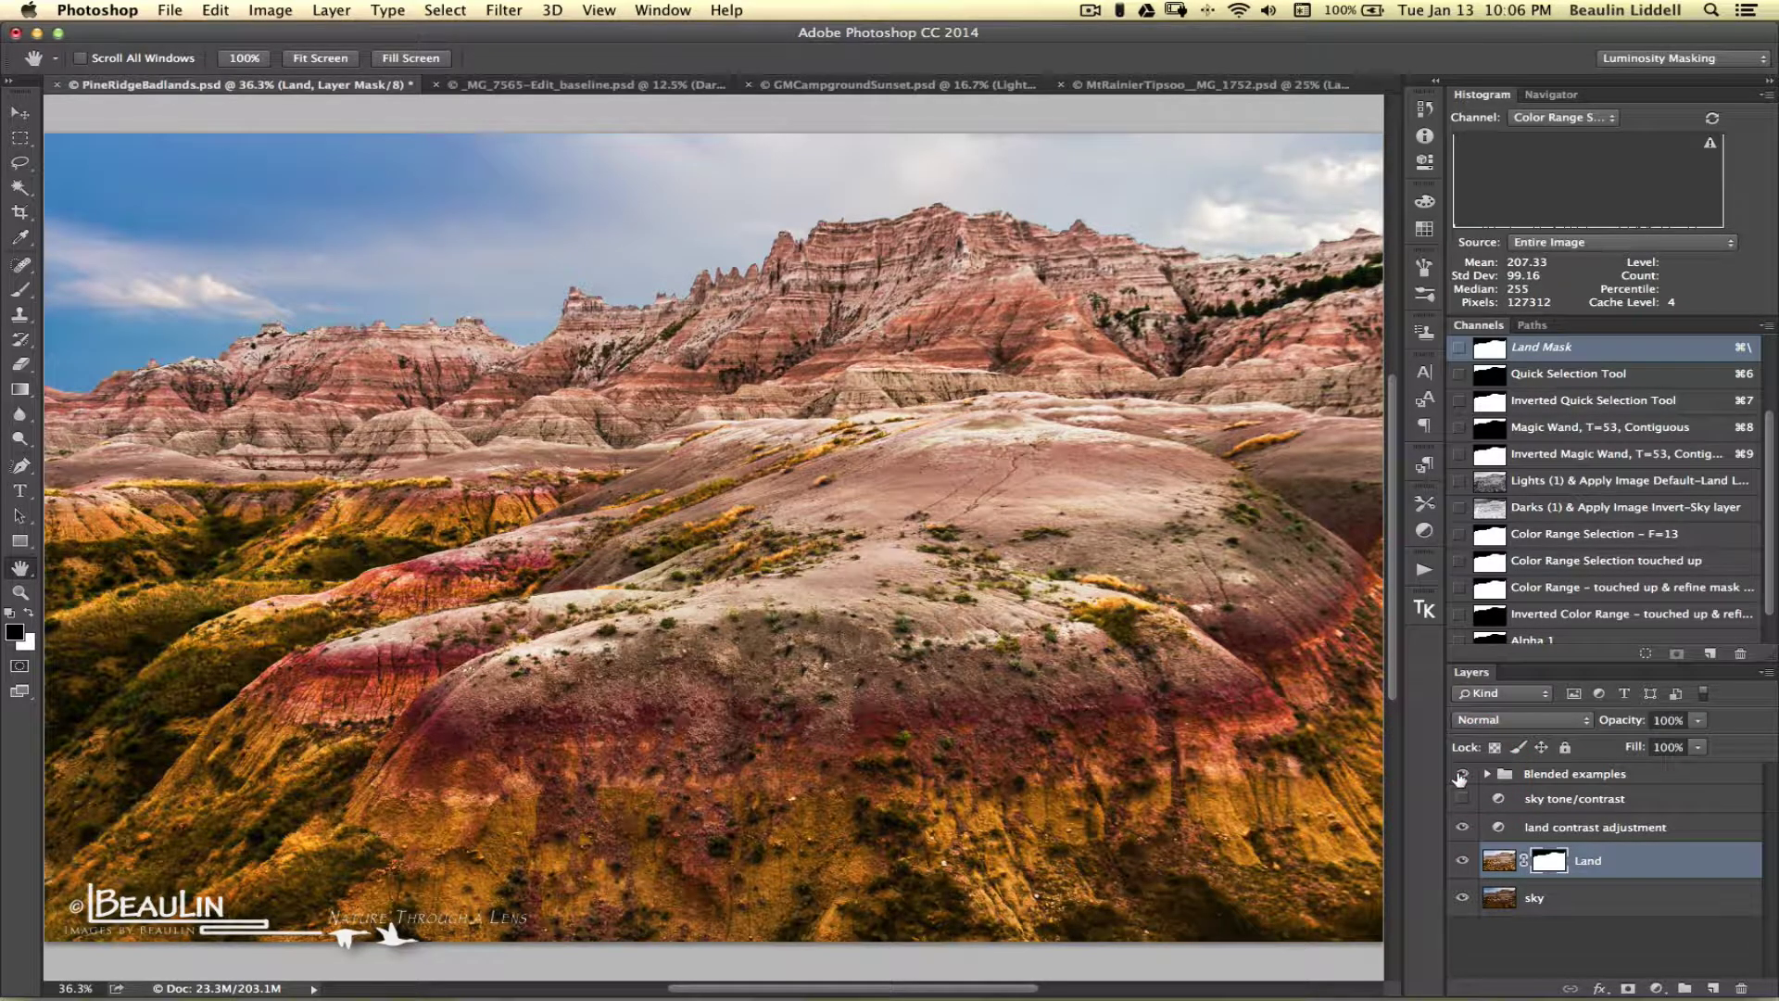
click(1461, 775)
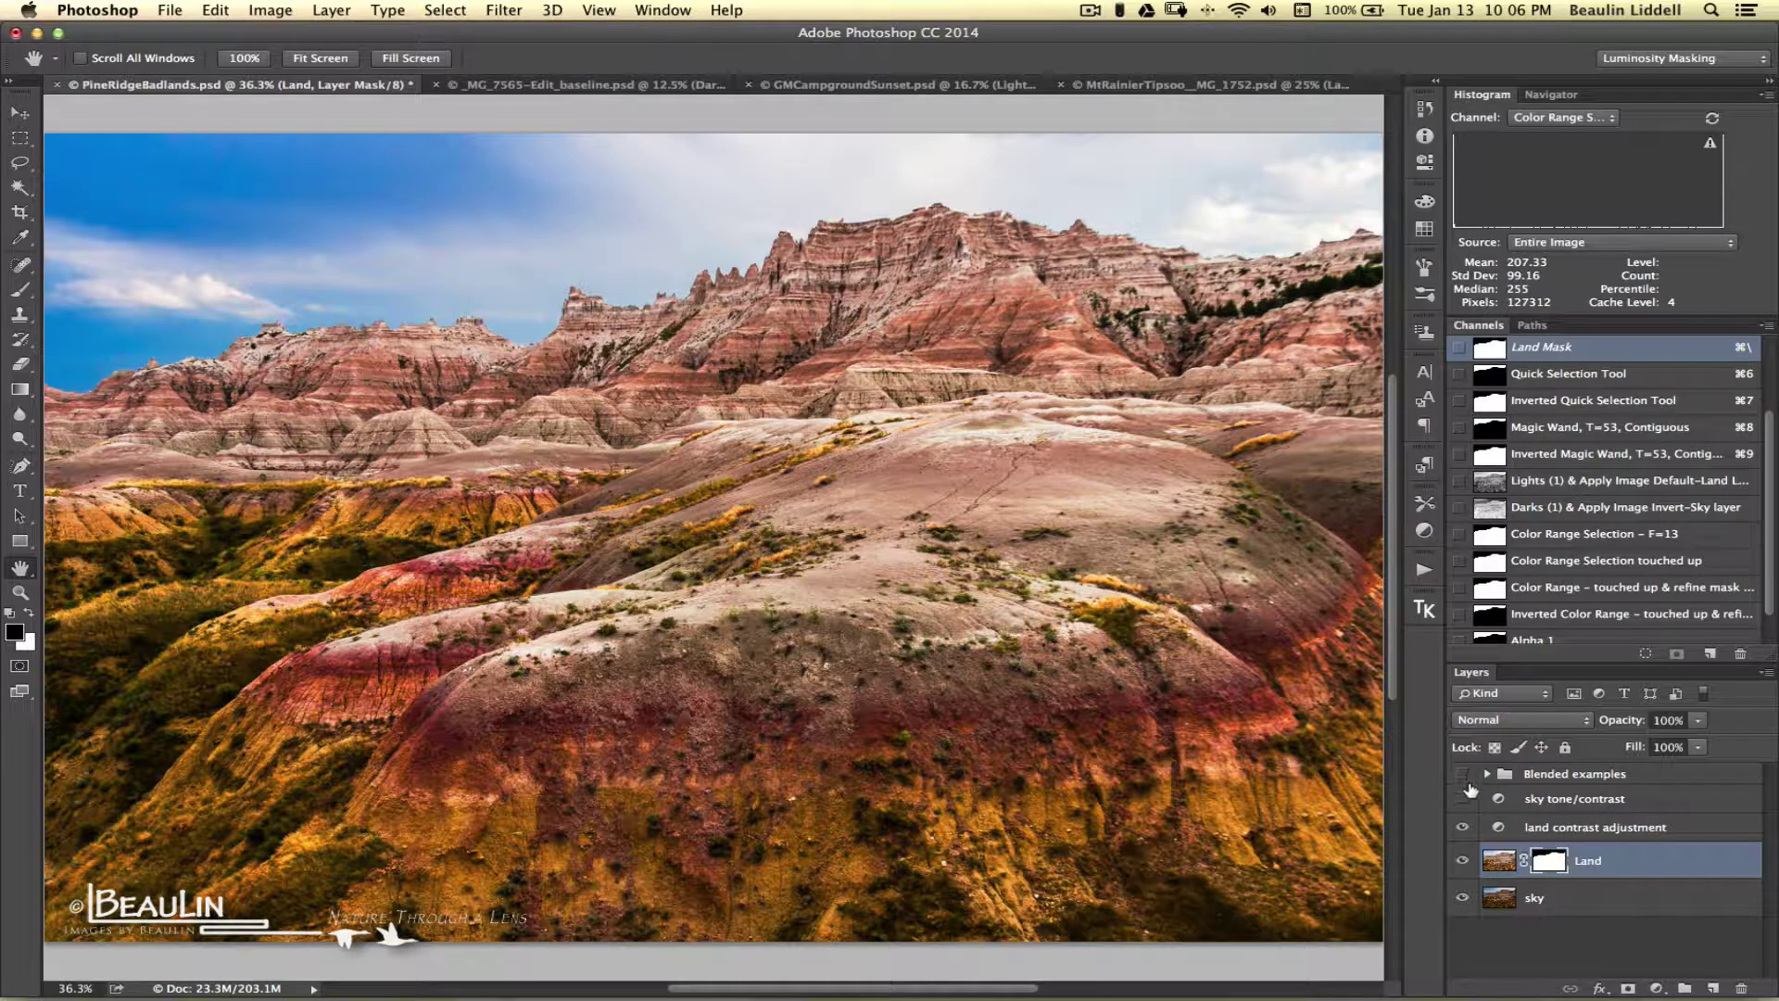
click(1487, 773)
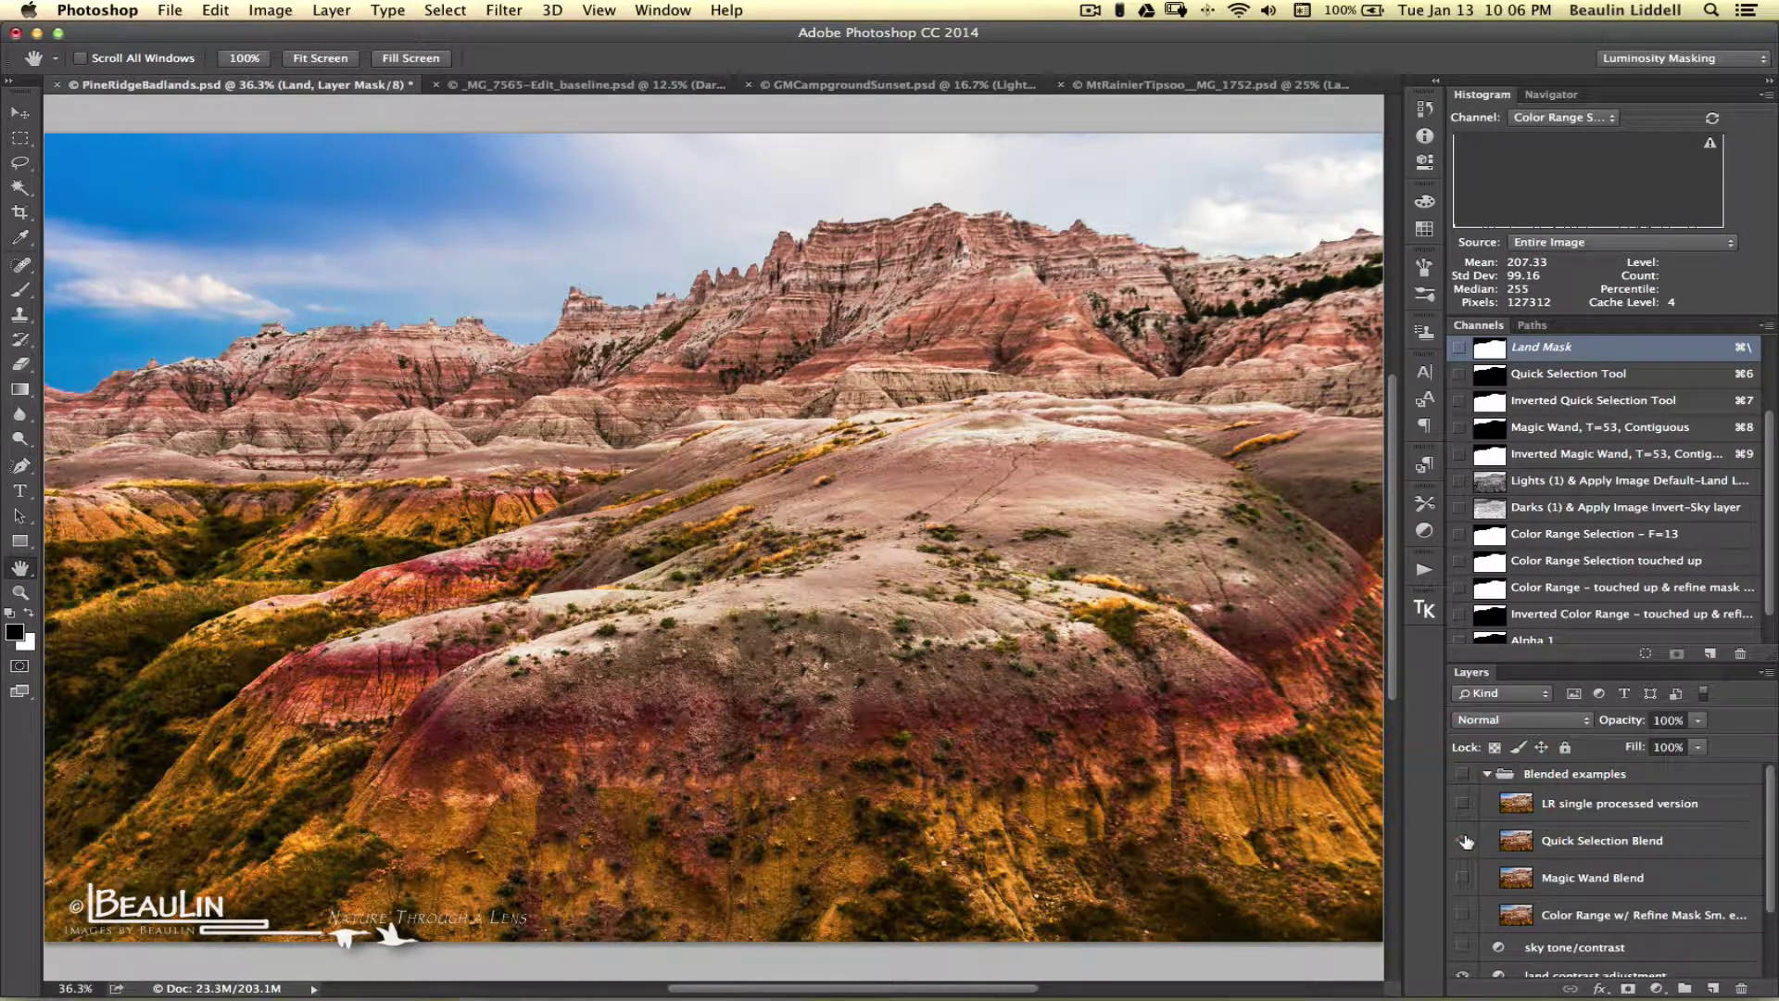
click(1465, 841)
click(1462, 878)
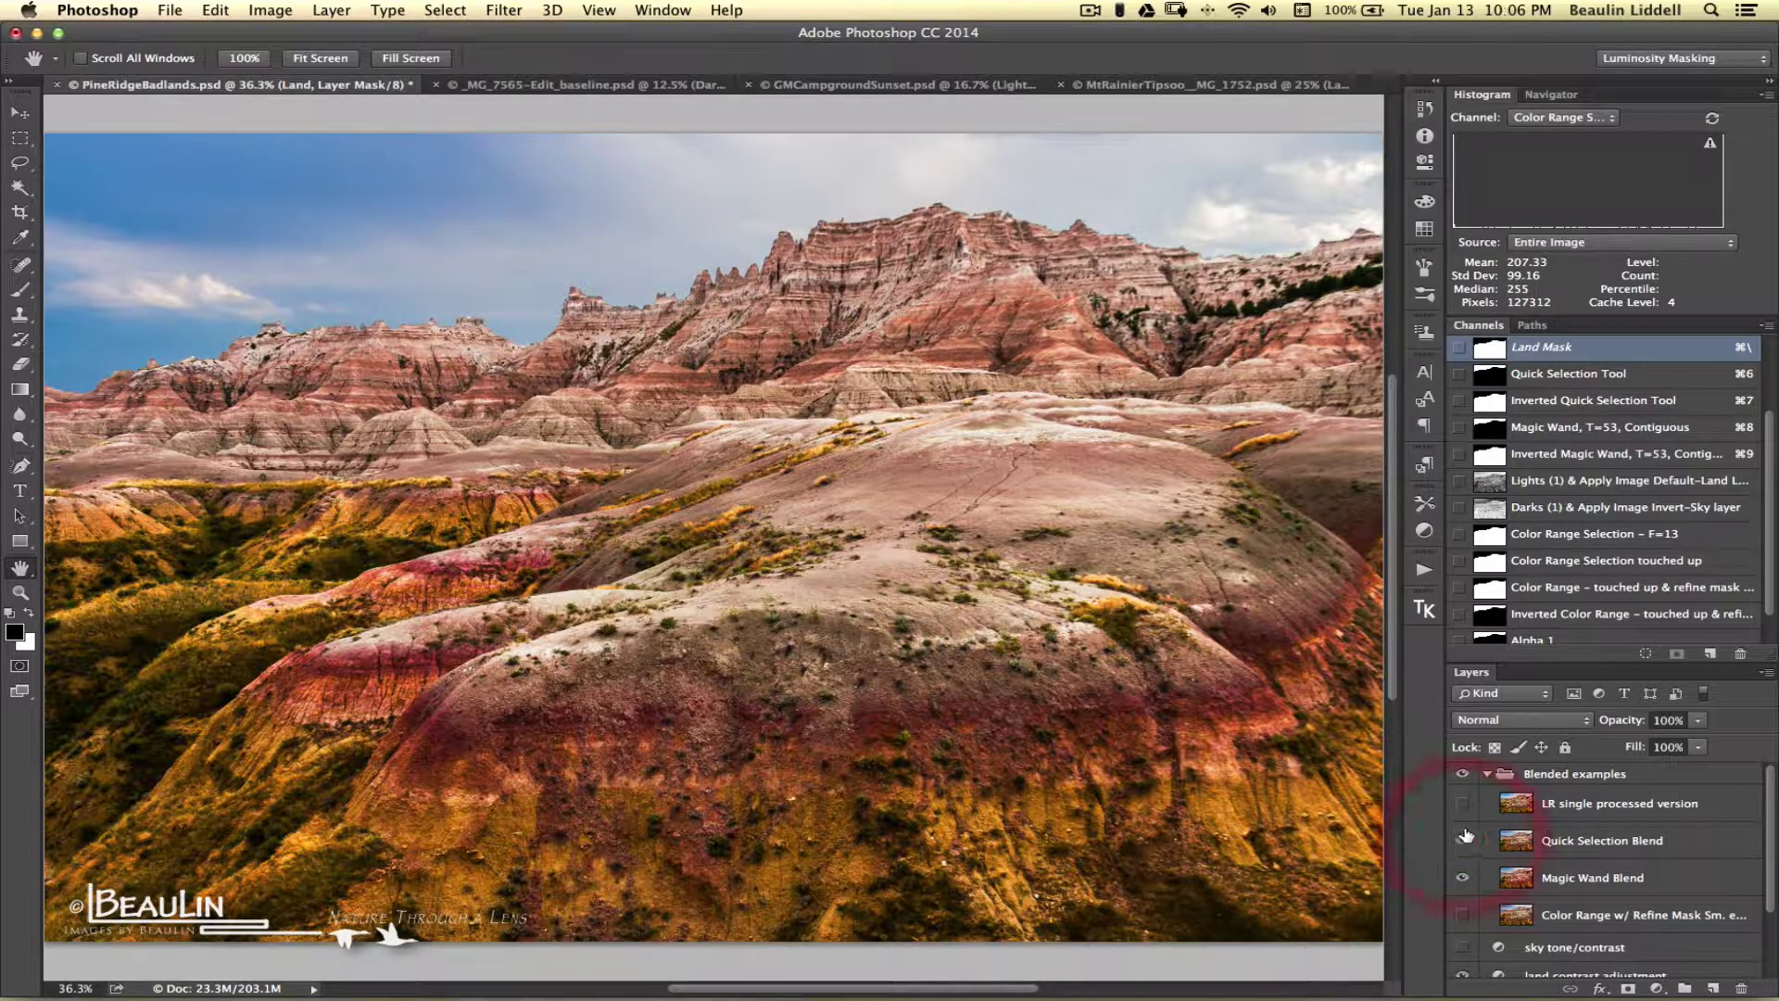
click(1462, 841)
click(1488, 774)
click(1462, 774)
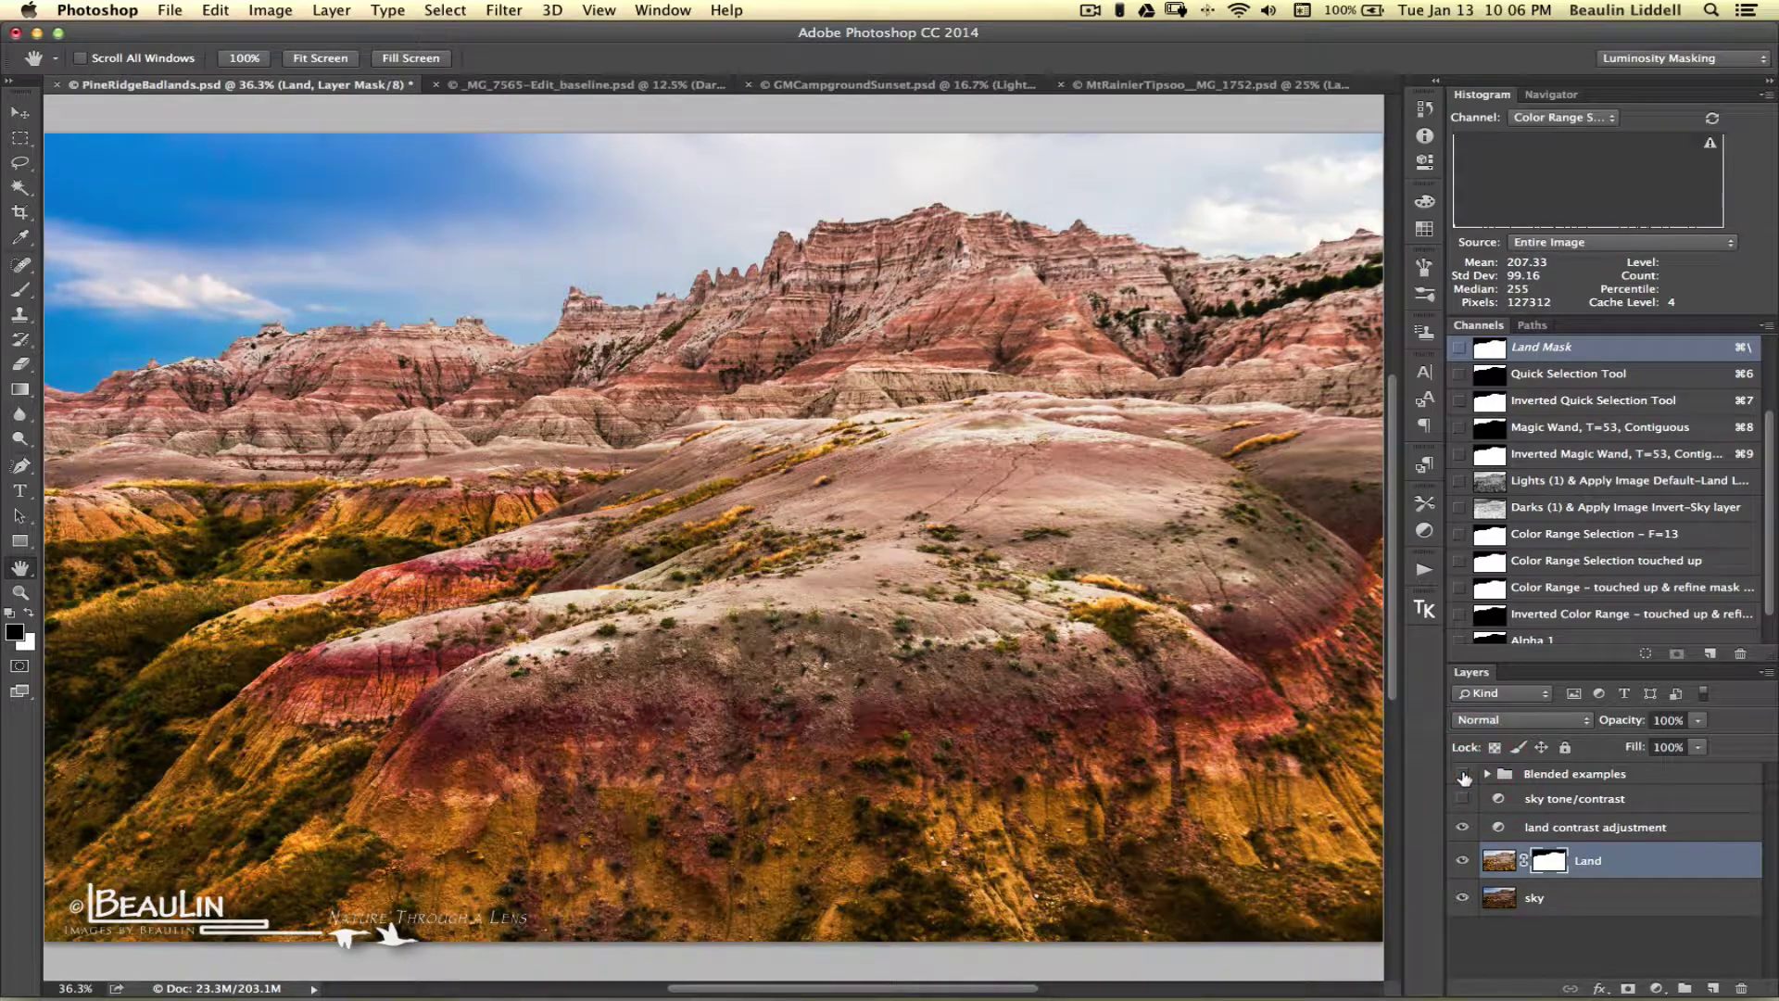
Load the Land layer mask and add it as a mask on the land contrast adjustment layer.
right_click(1555, 858)
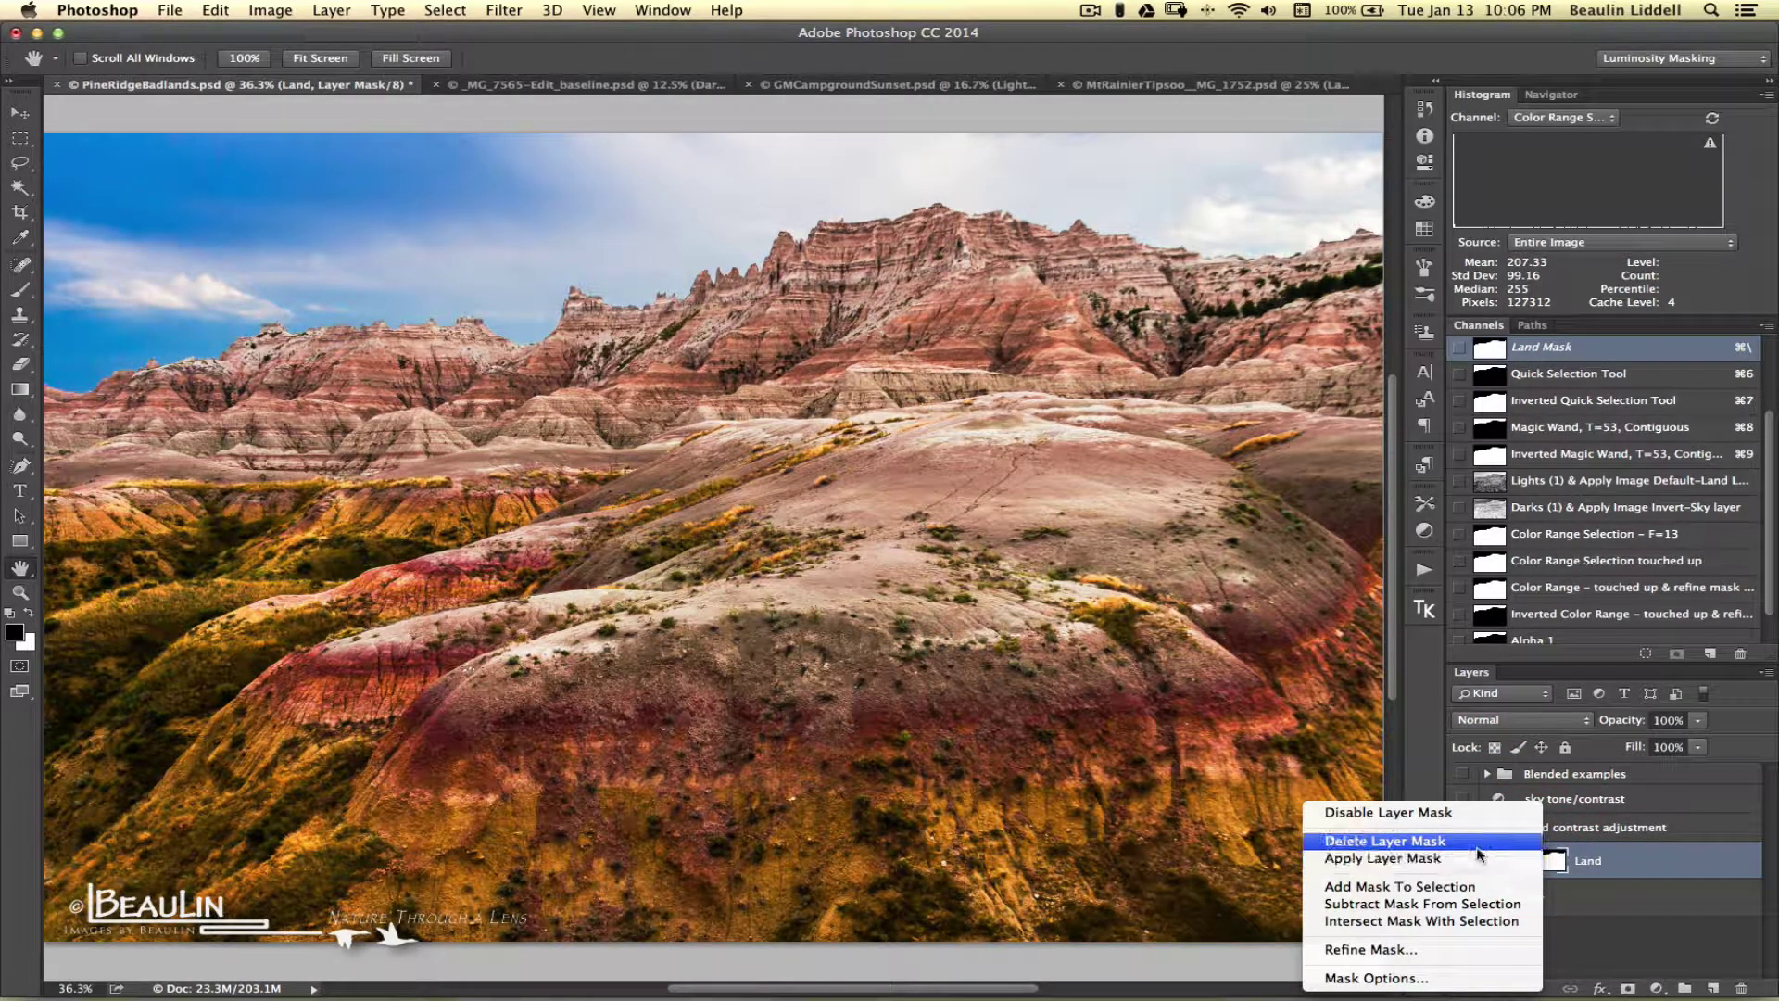
click(1557, 863)
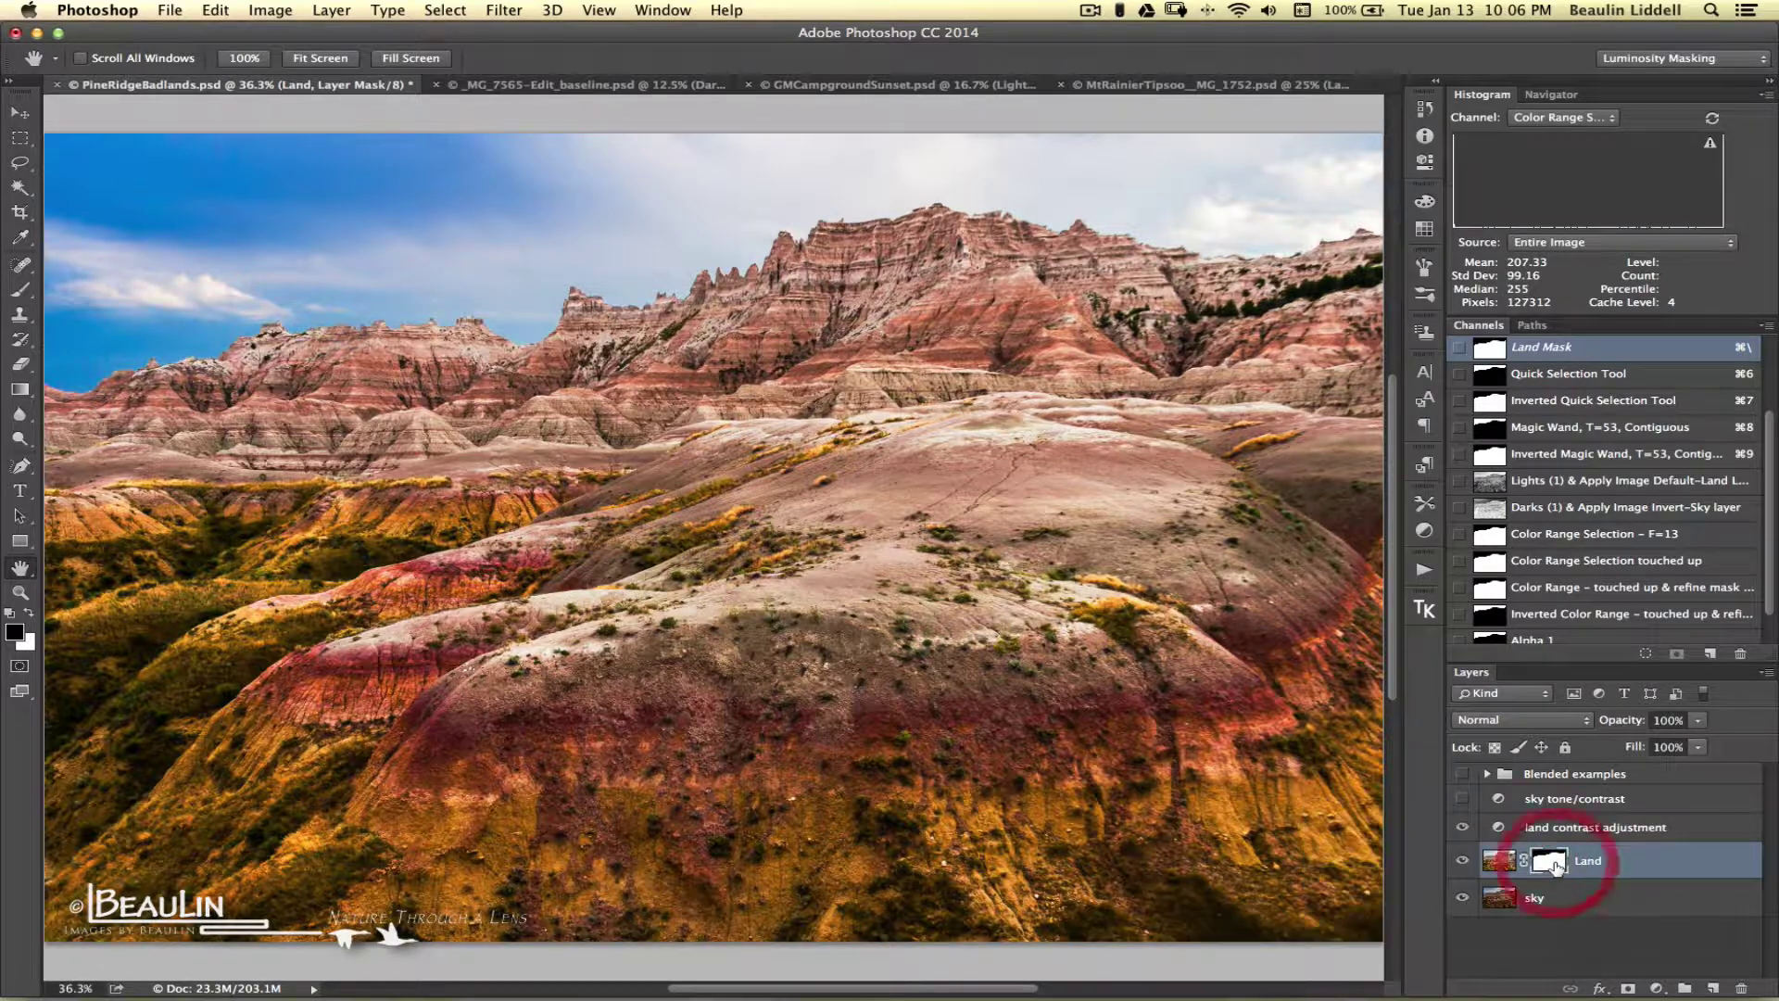
super+click(1553, 862)
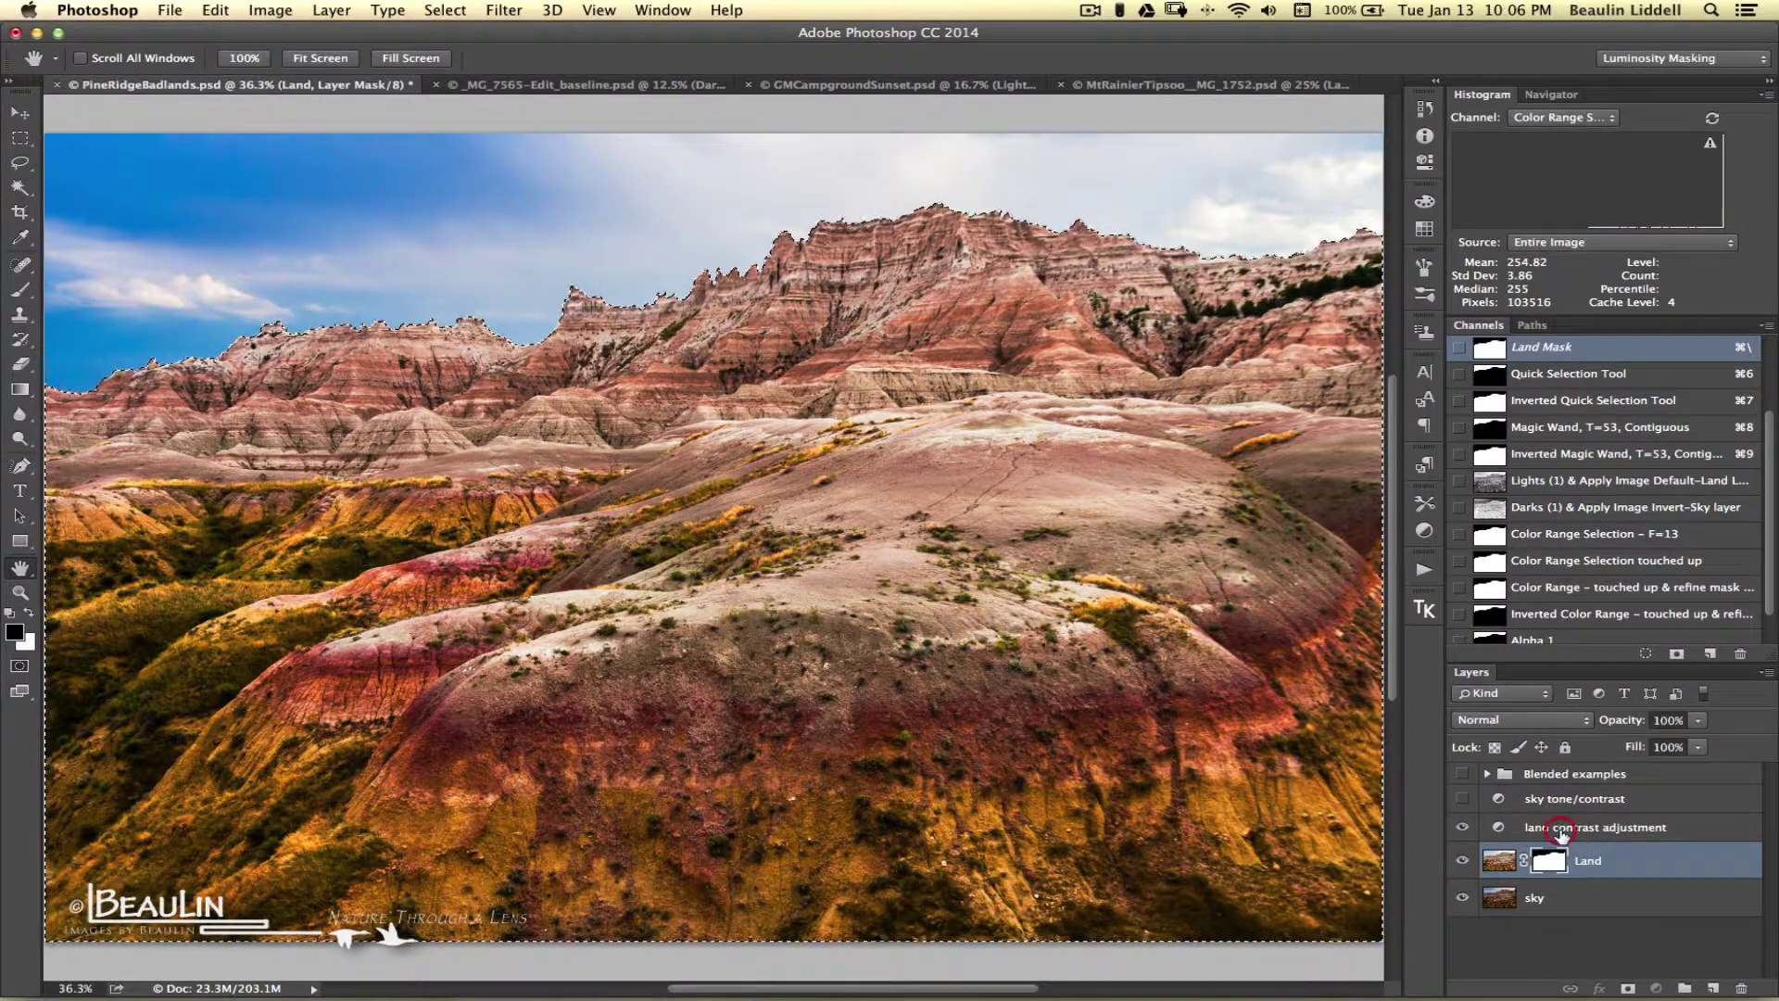
click(1562, 834)
click(1628, 988)
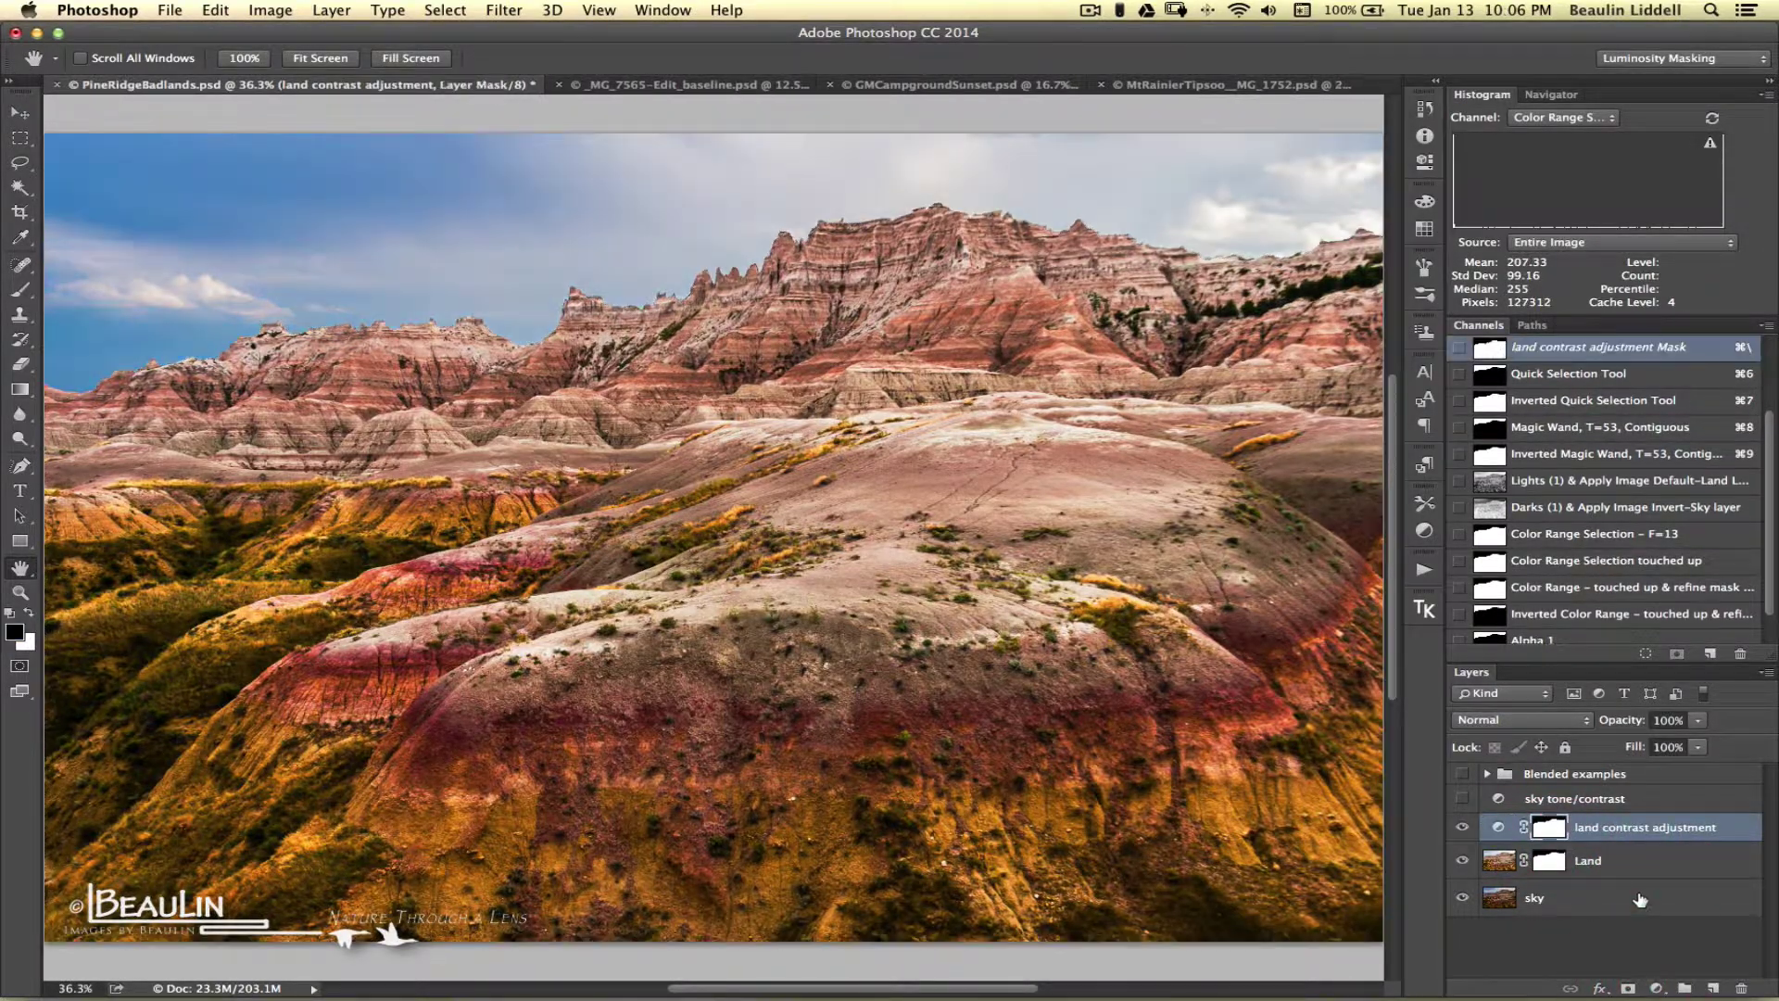
Toggle the Blended examples group and its Quick Selection Blend, ending with the group shown.
click(1463, 775)
click(1489, 775)
click(1461, 840)
click(1488, 773)
click(1462, 775)
click(1461, 775)
Inspect the peaks and sky at 100%, toggling Blended examples and leaving it hidden.
key(super+equal)
key(super+equal)
key(super+equal)
key(super+equal)
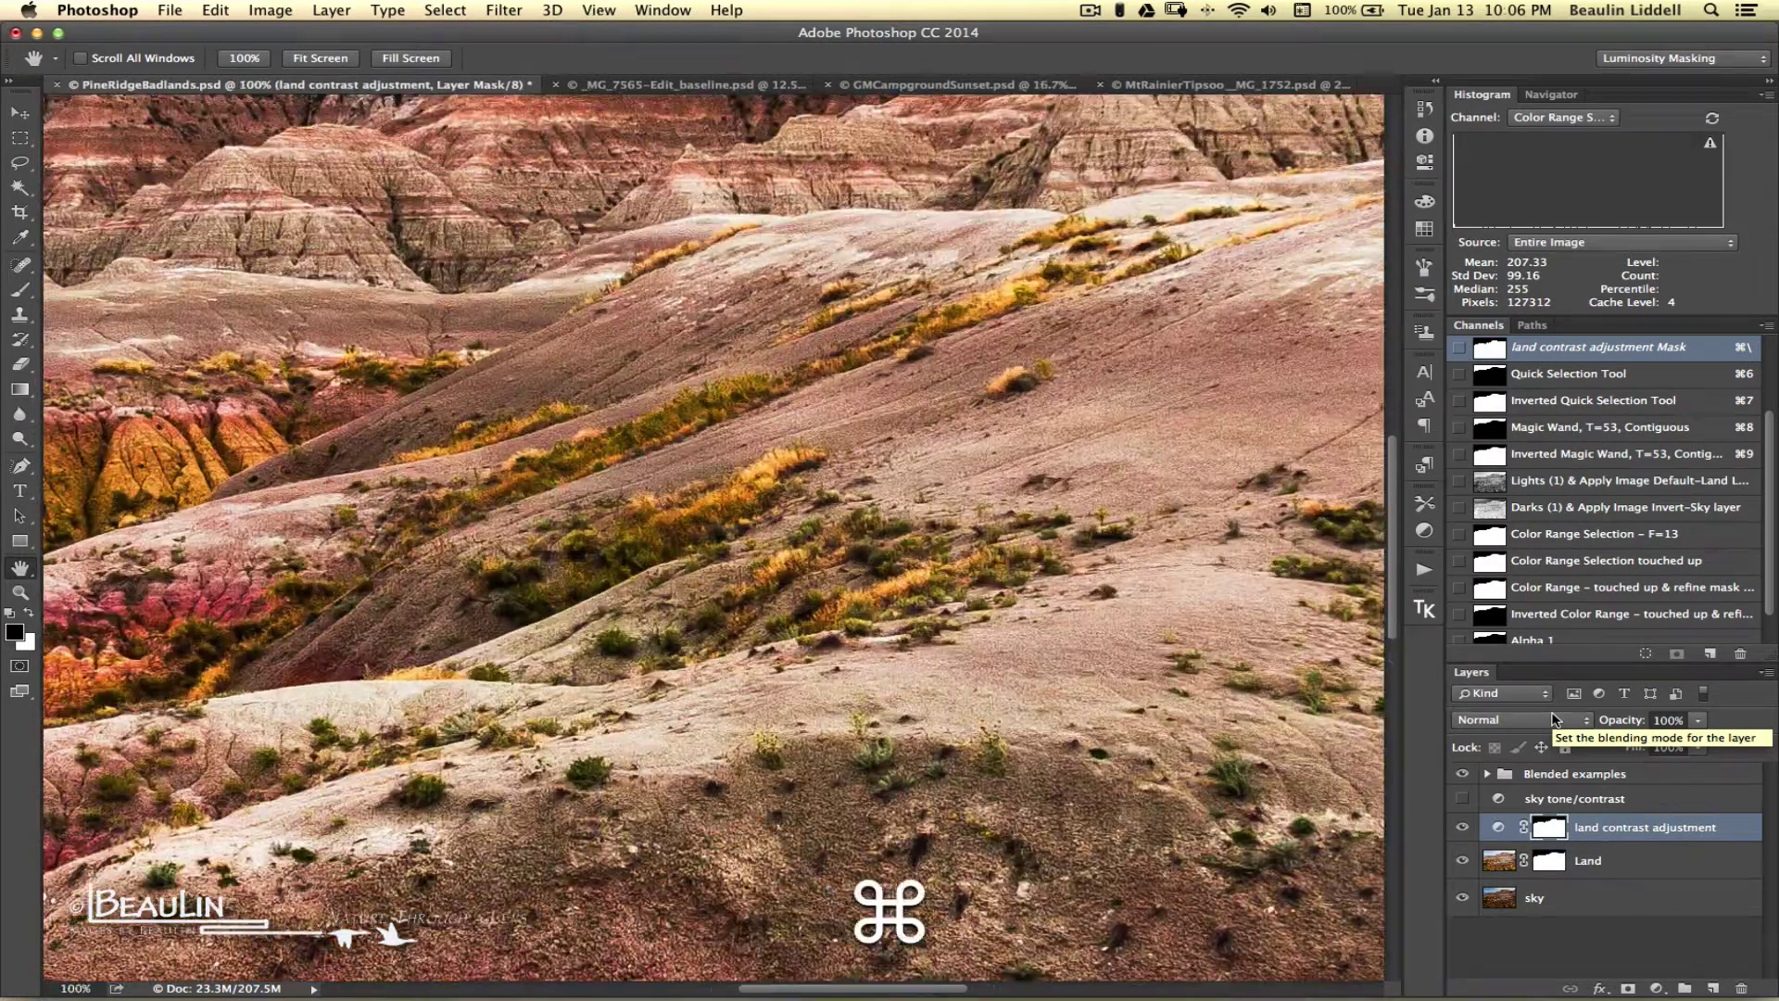
key(super+i)
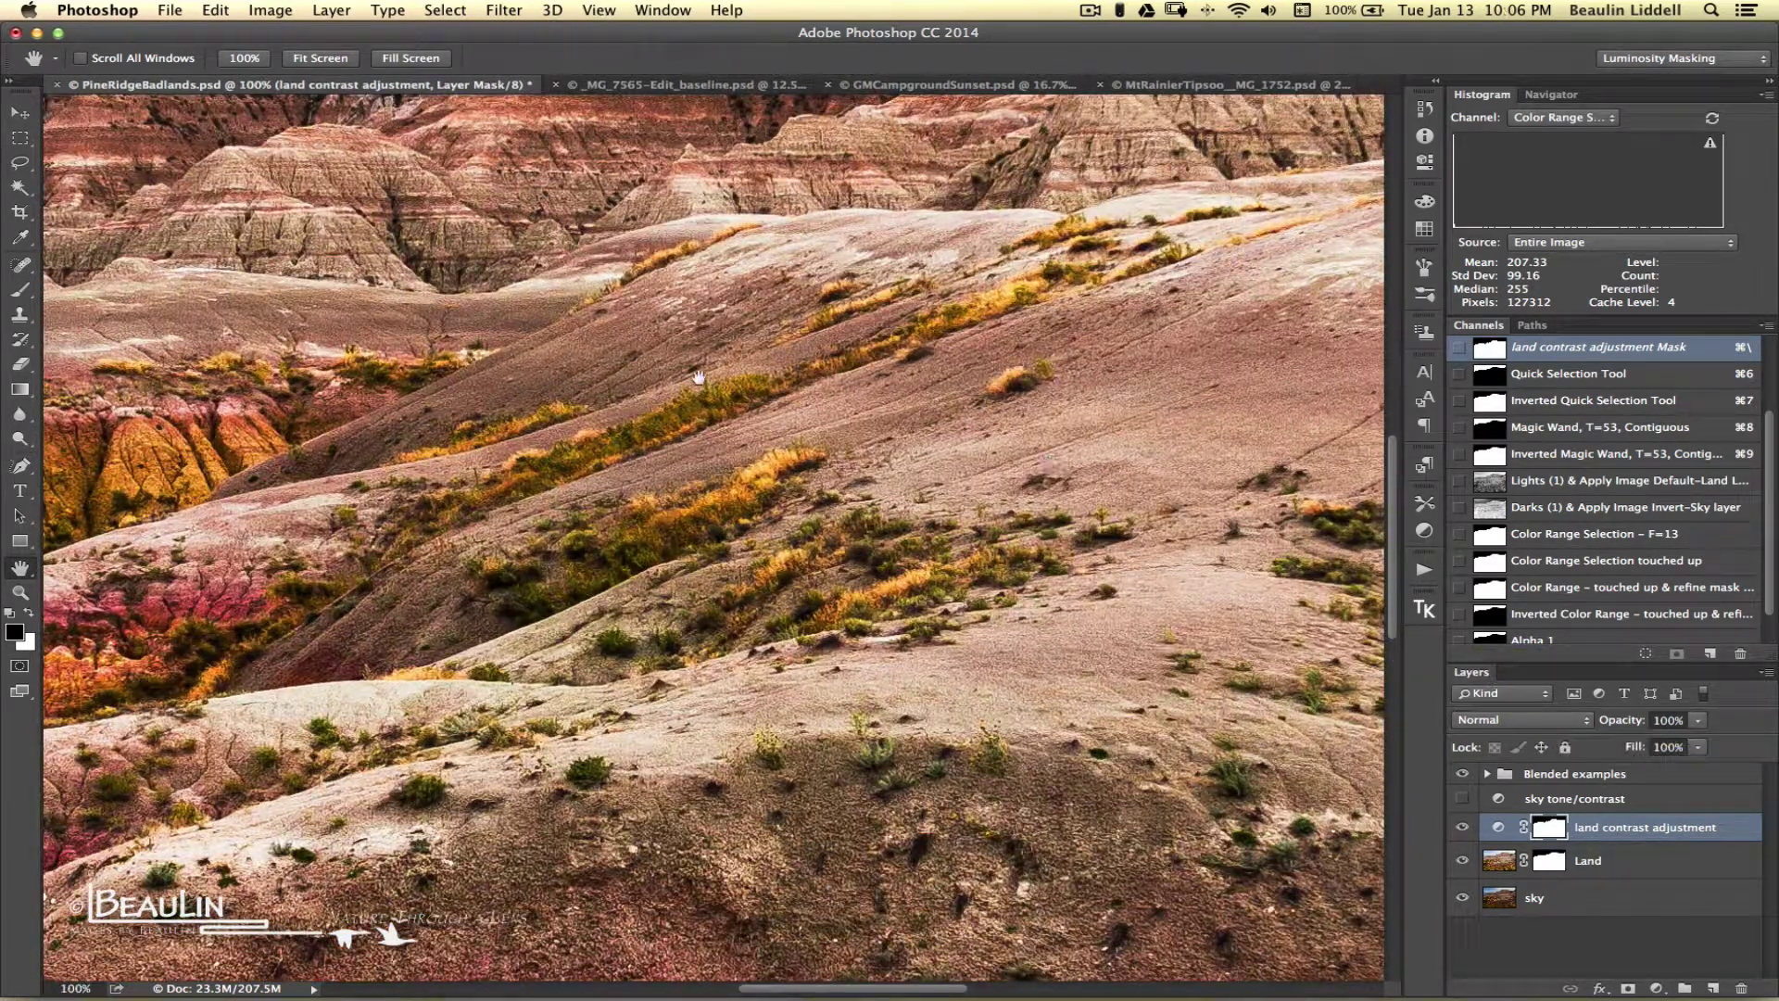
scroll(698, 378, up, 15)
scroll(699, 377, left, 5)
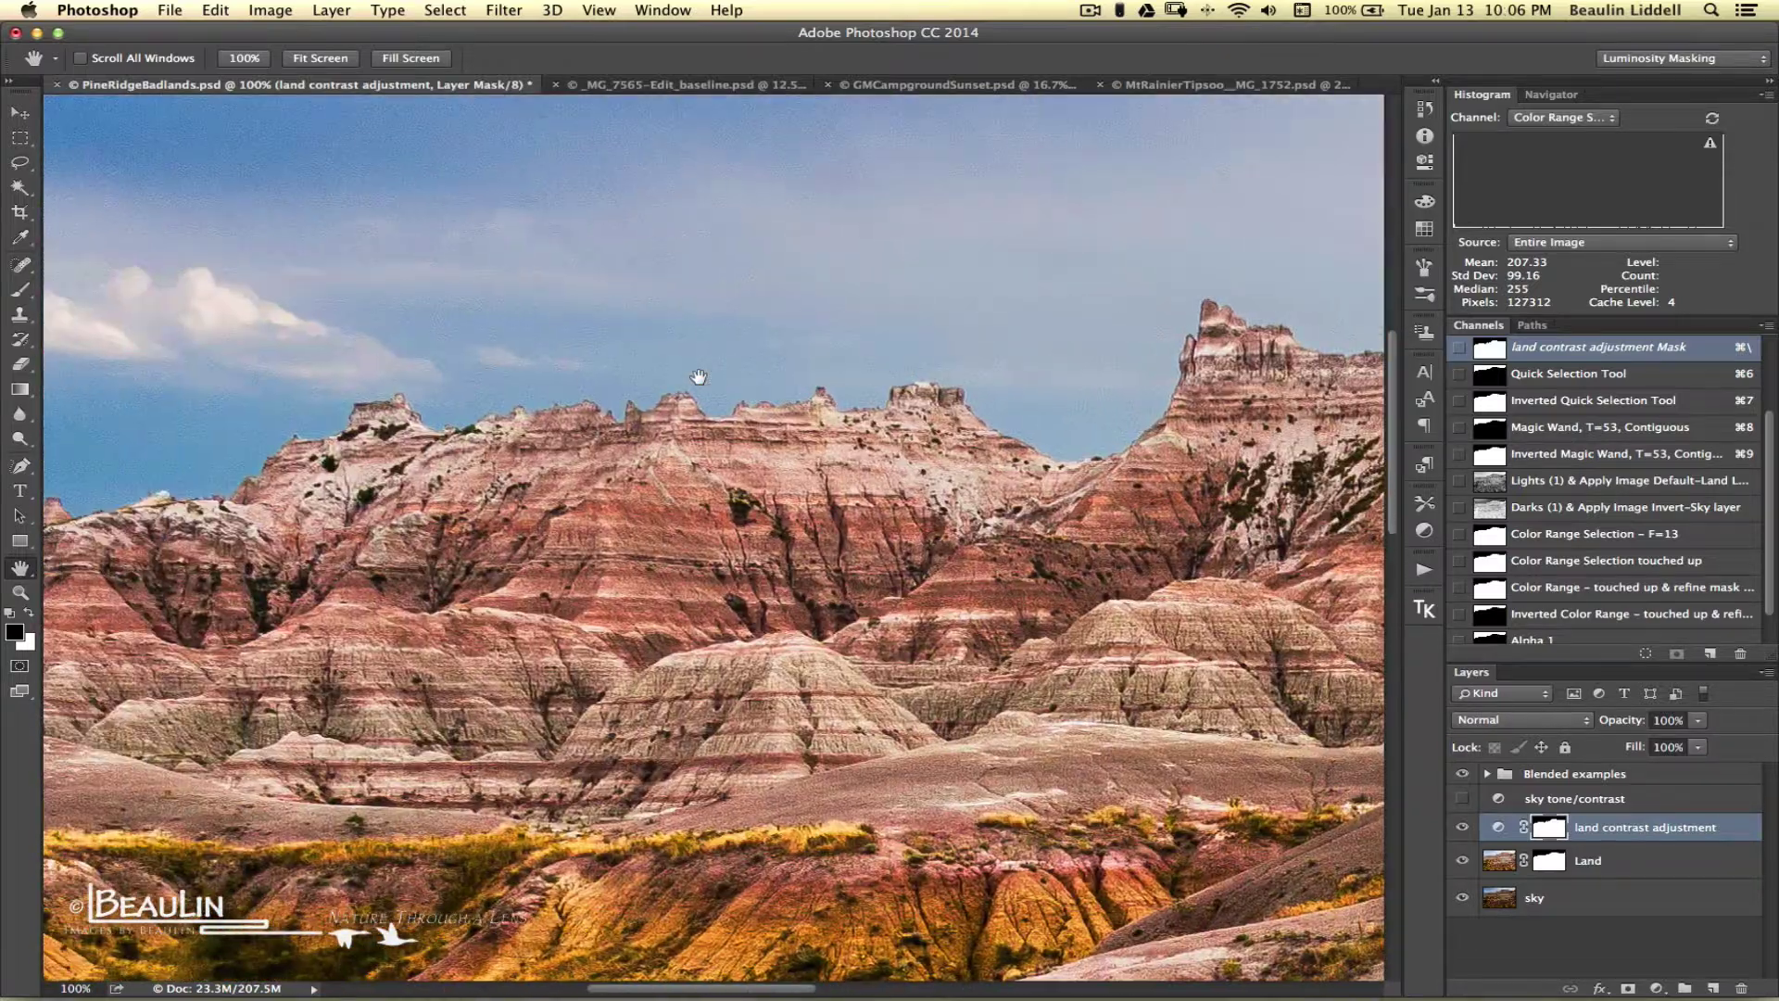
scroll(699, 377, right, 10)
scroll(699, 377, up, 5)
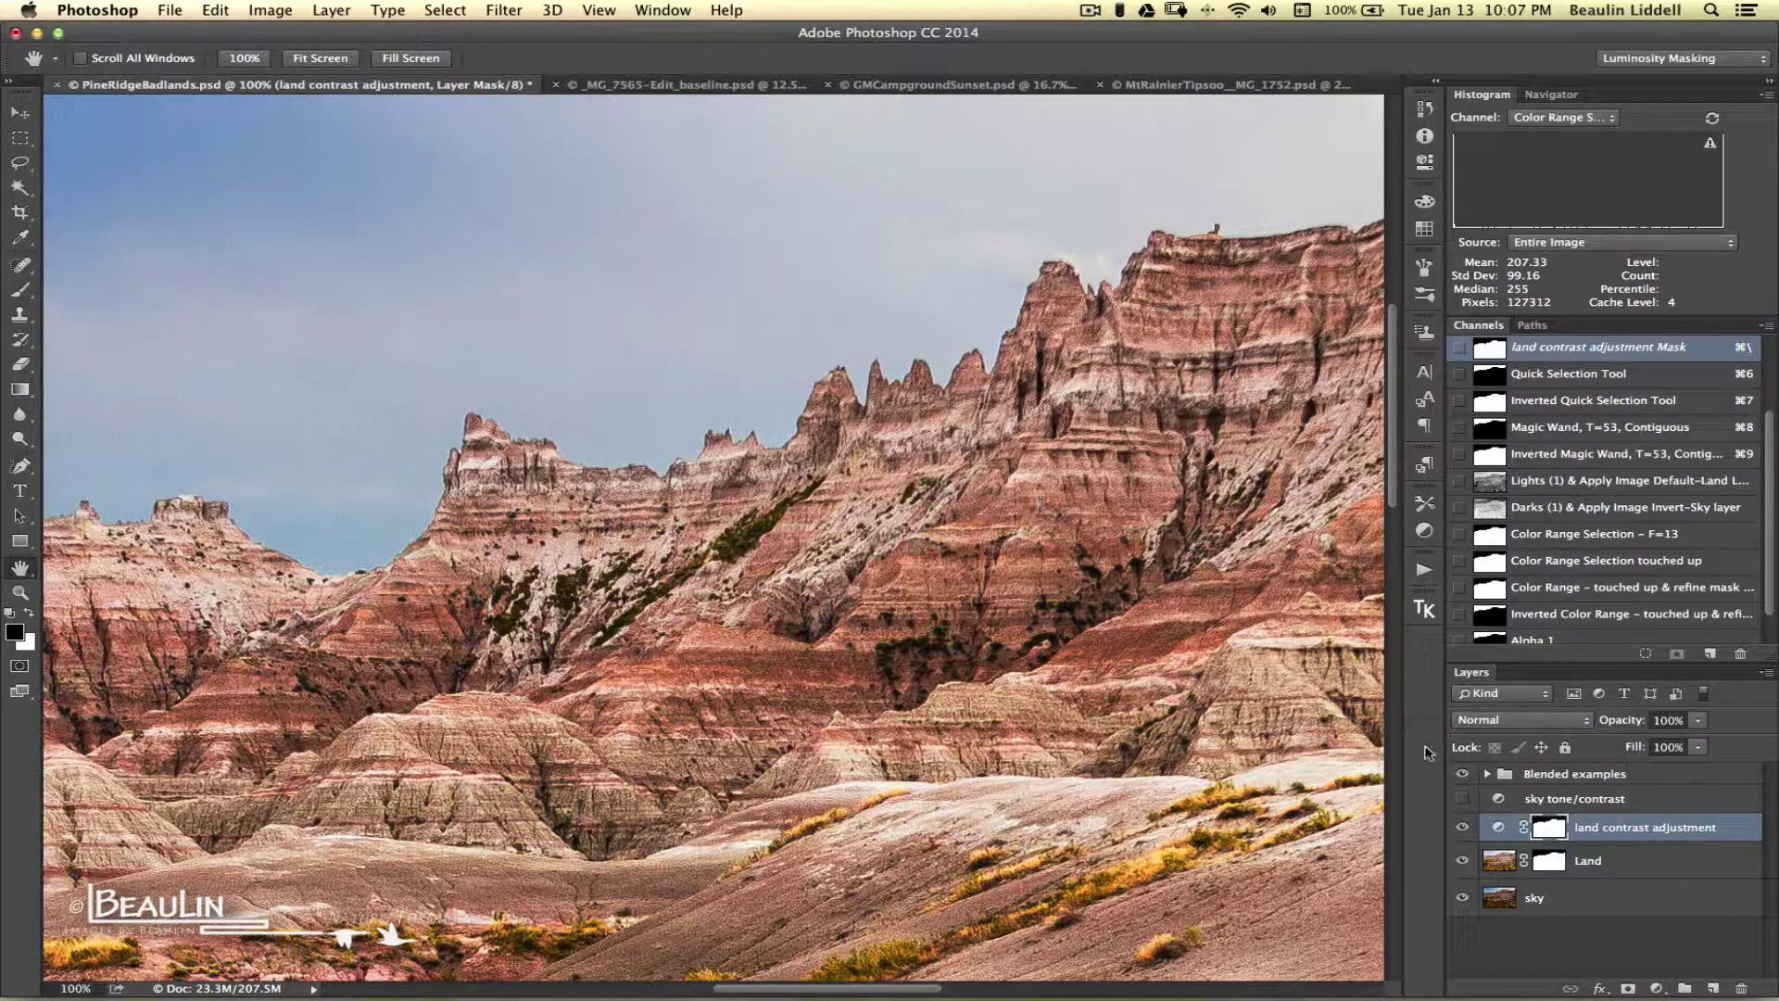
click(1463, 774)
key(h)
click(1462, 773)
click(1463, 774)
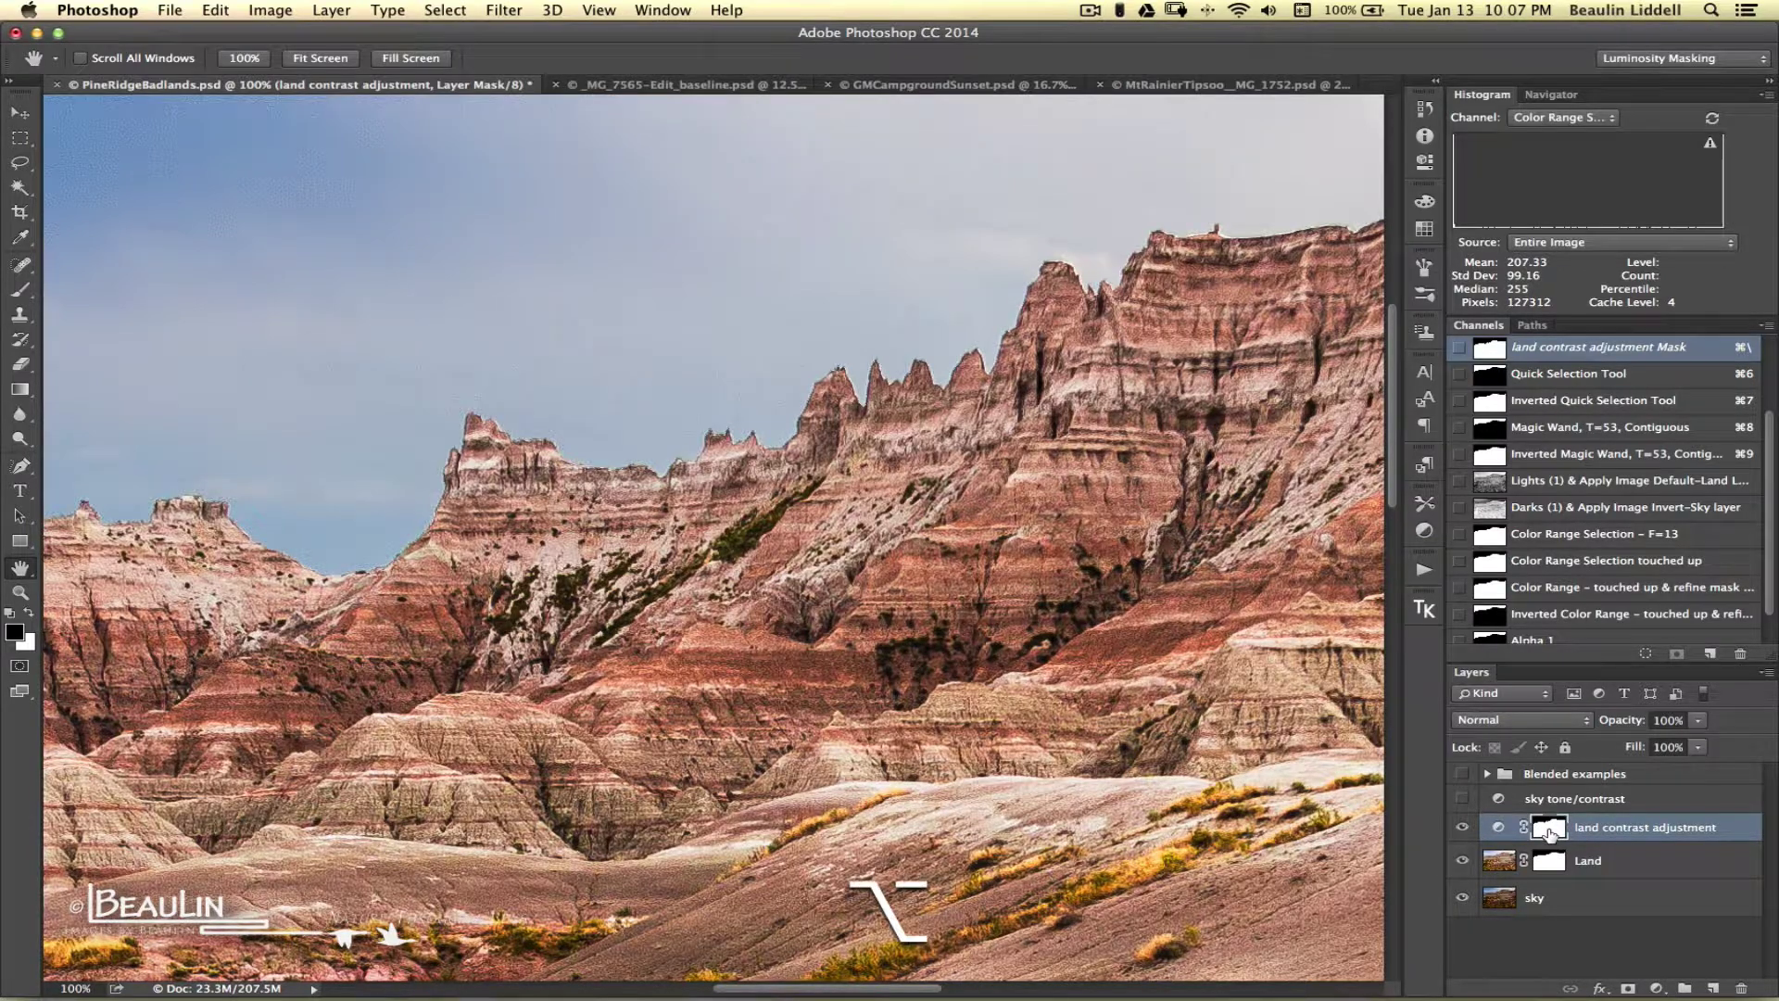
View the land contrast adjustment's mask on its own, then return to the photo.
alt+click(1548, 831)
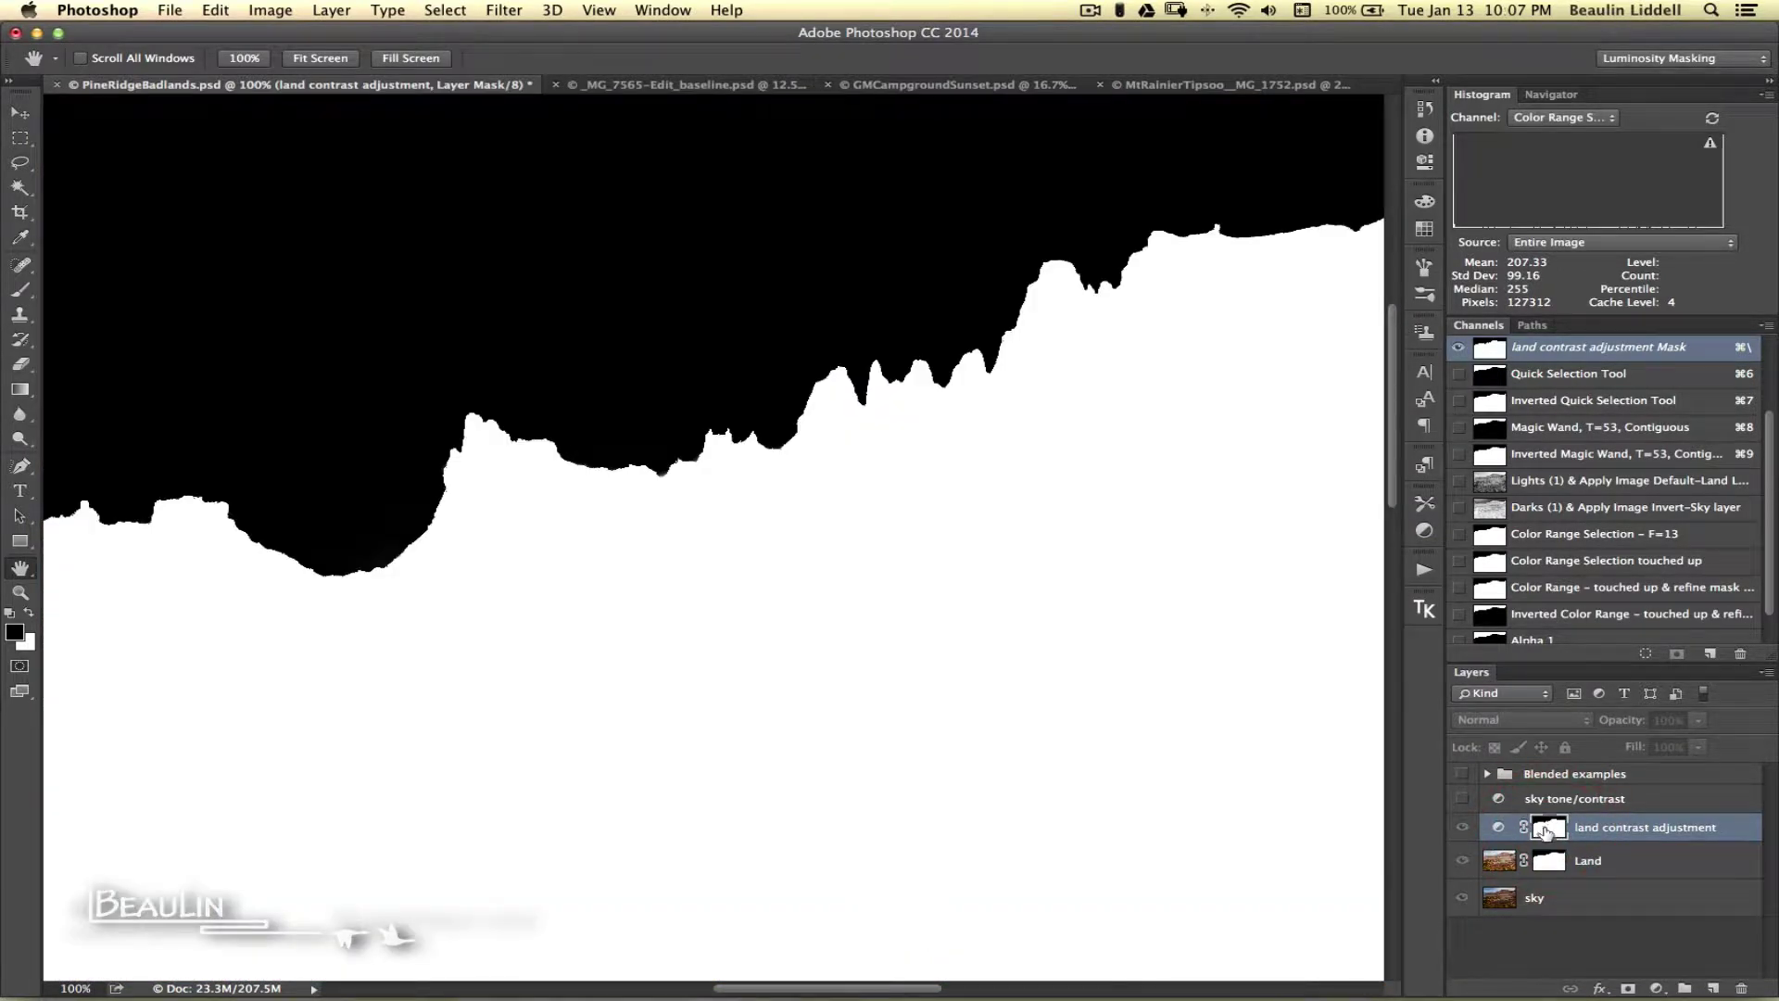
alt+click(1545, 831)
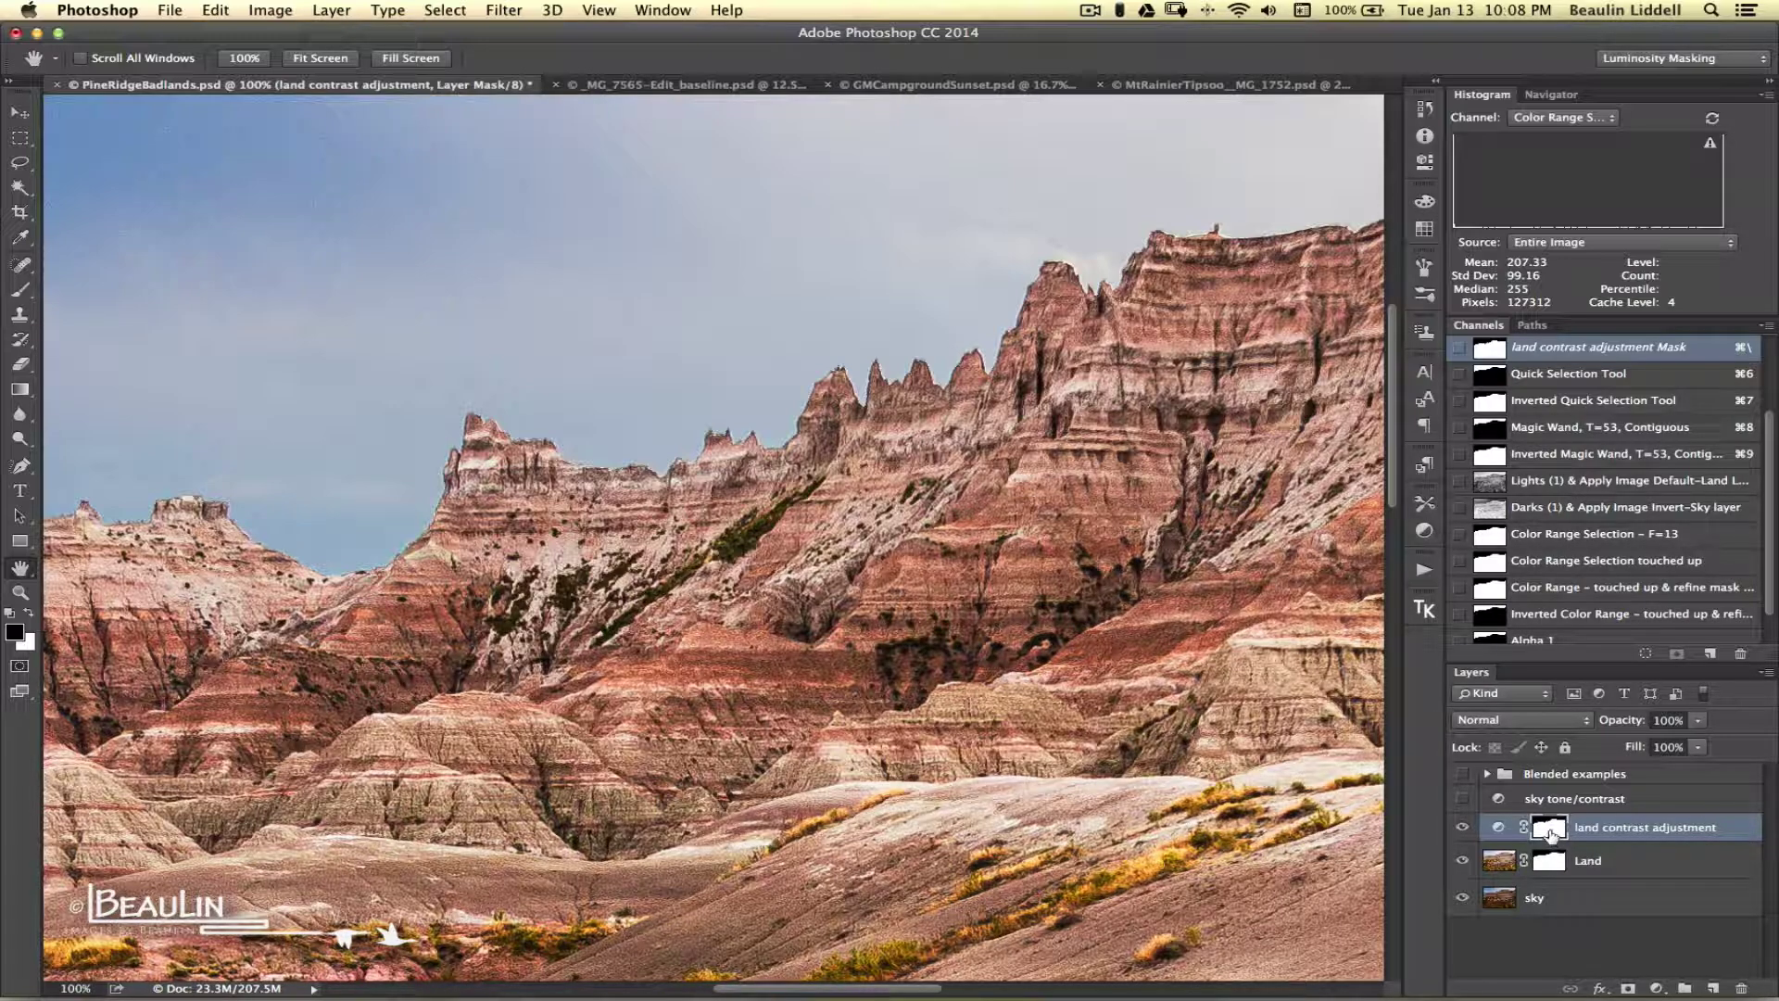
Delete the land contrast adjustment's mask, then open Refine Mask on the Land mask.
right_click(1555, 830)
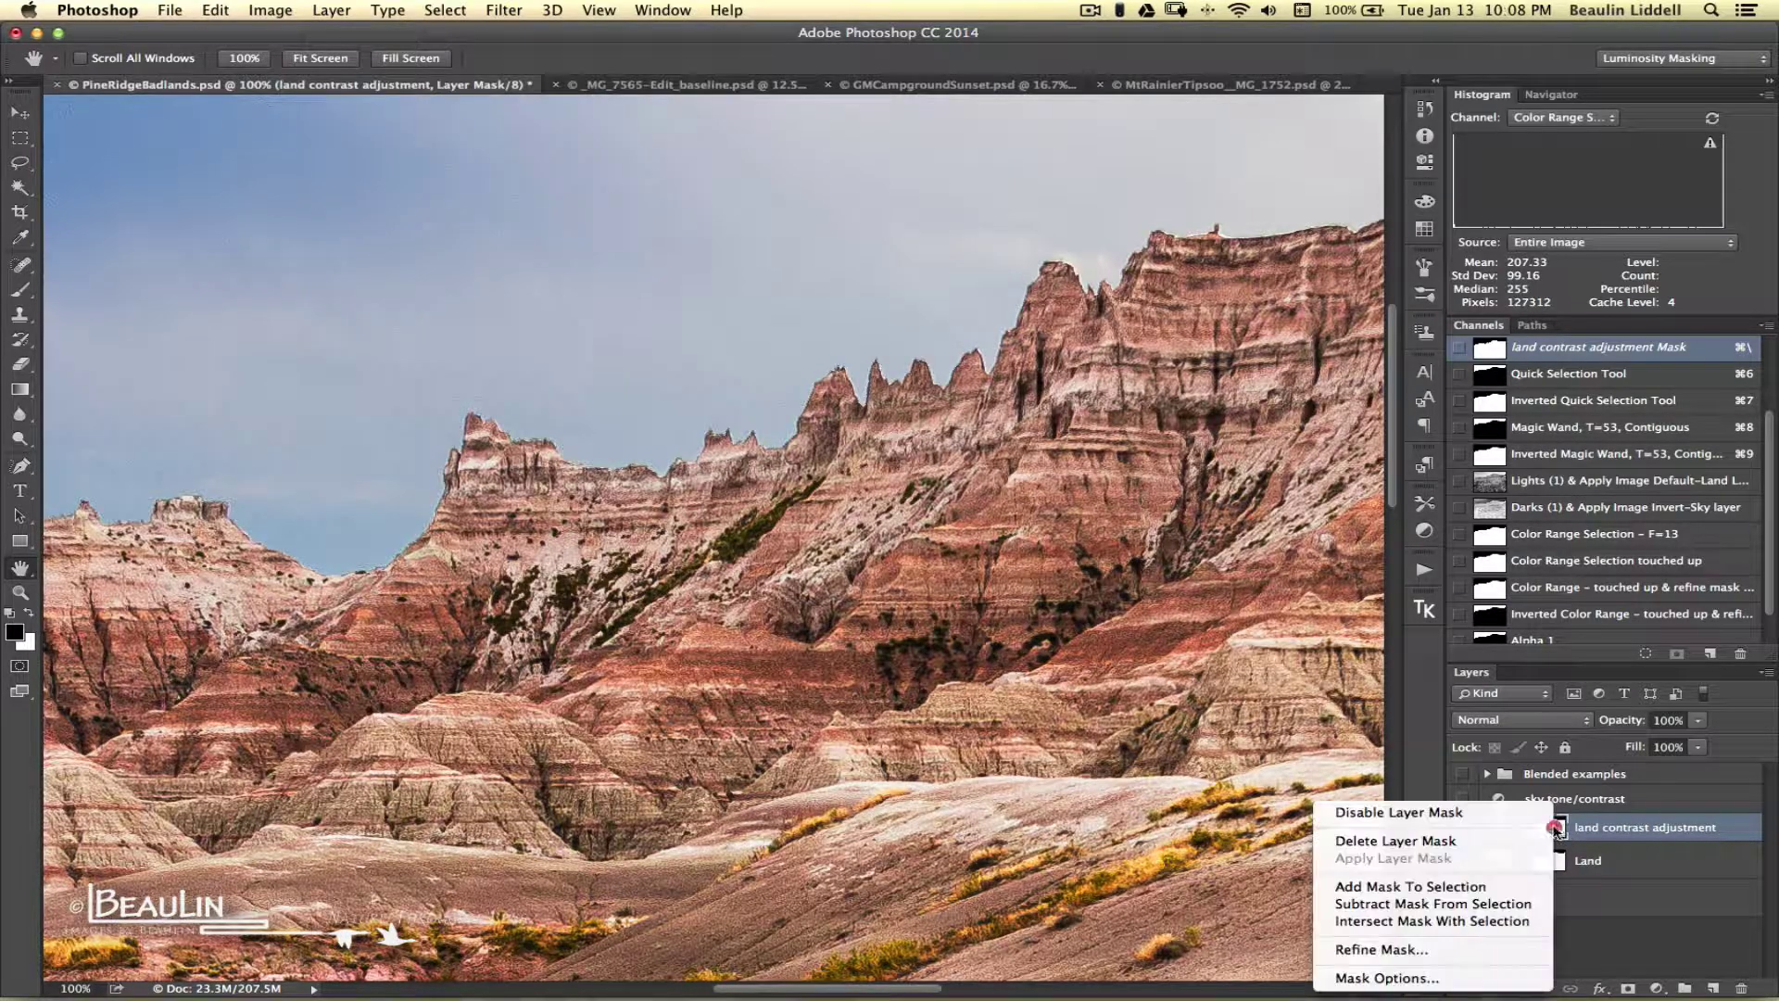
click(1515, 841)
click(1554, 864)
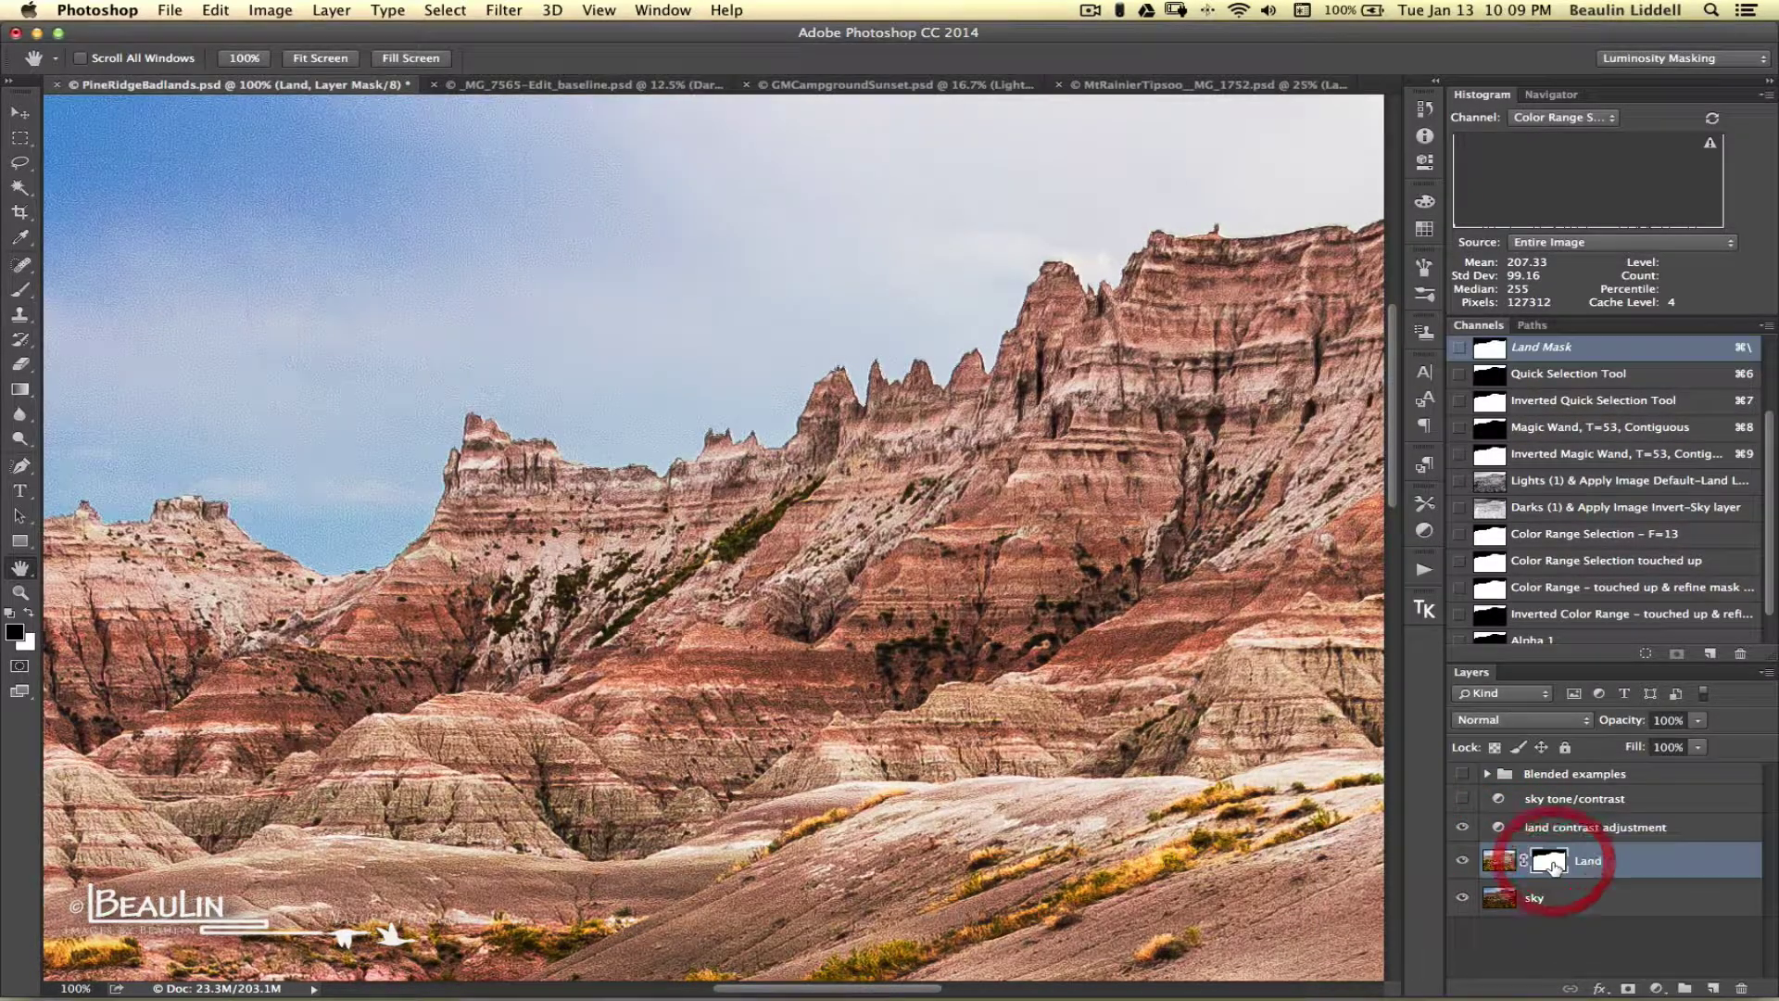
right_click(1554, 865)
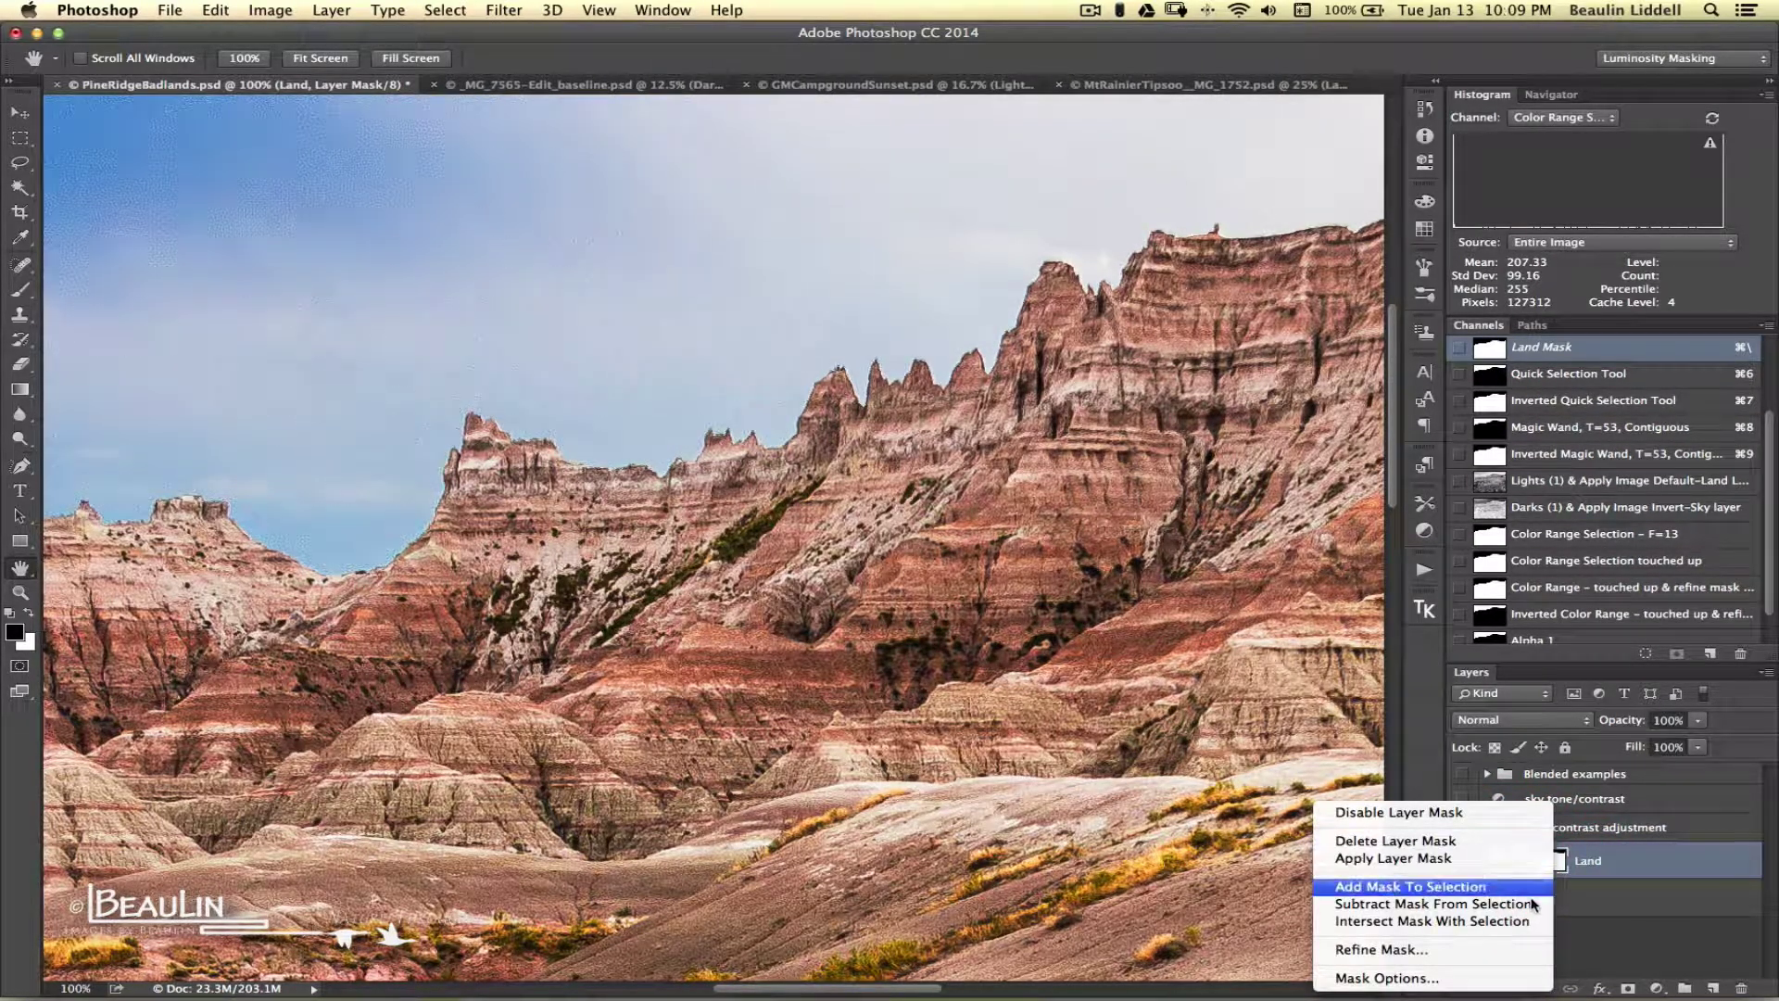
click(1505, 949)
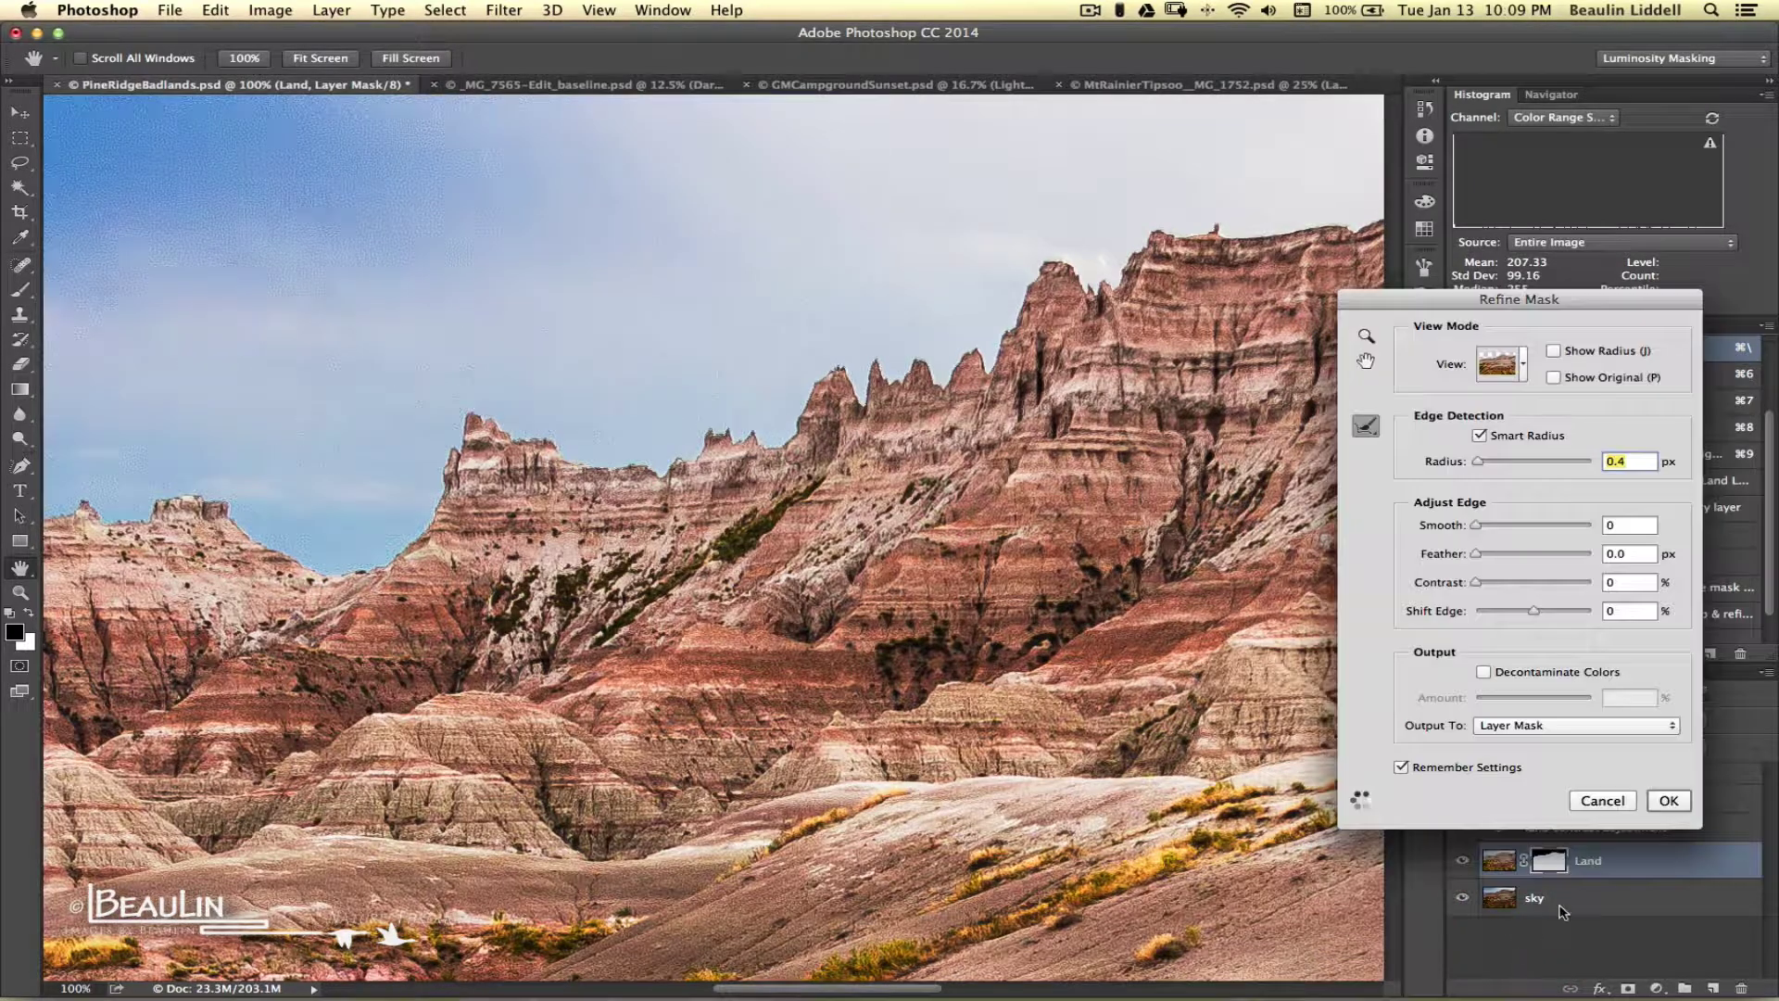
drag(1582, 298, 1524, 299)
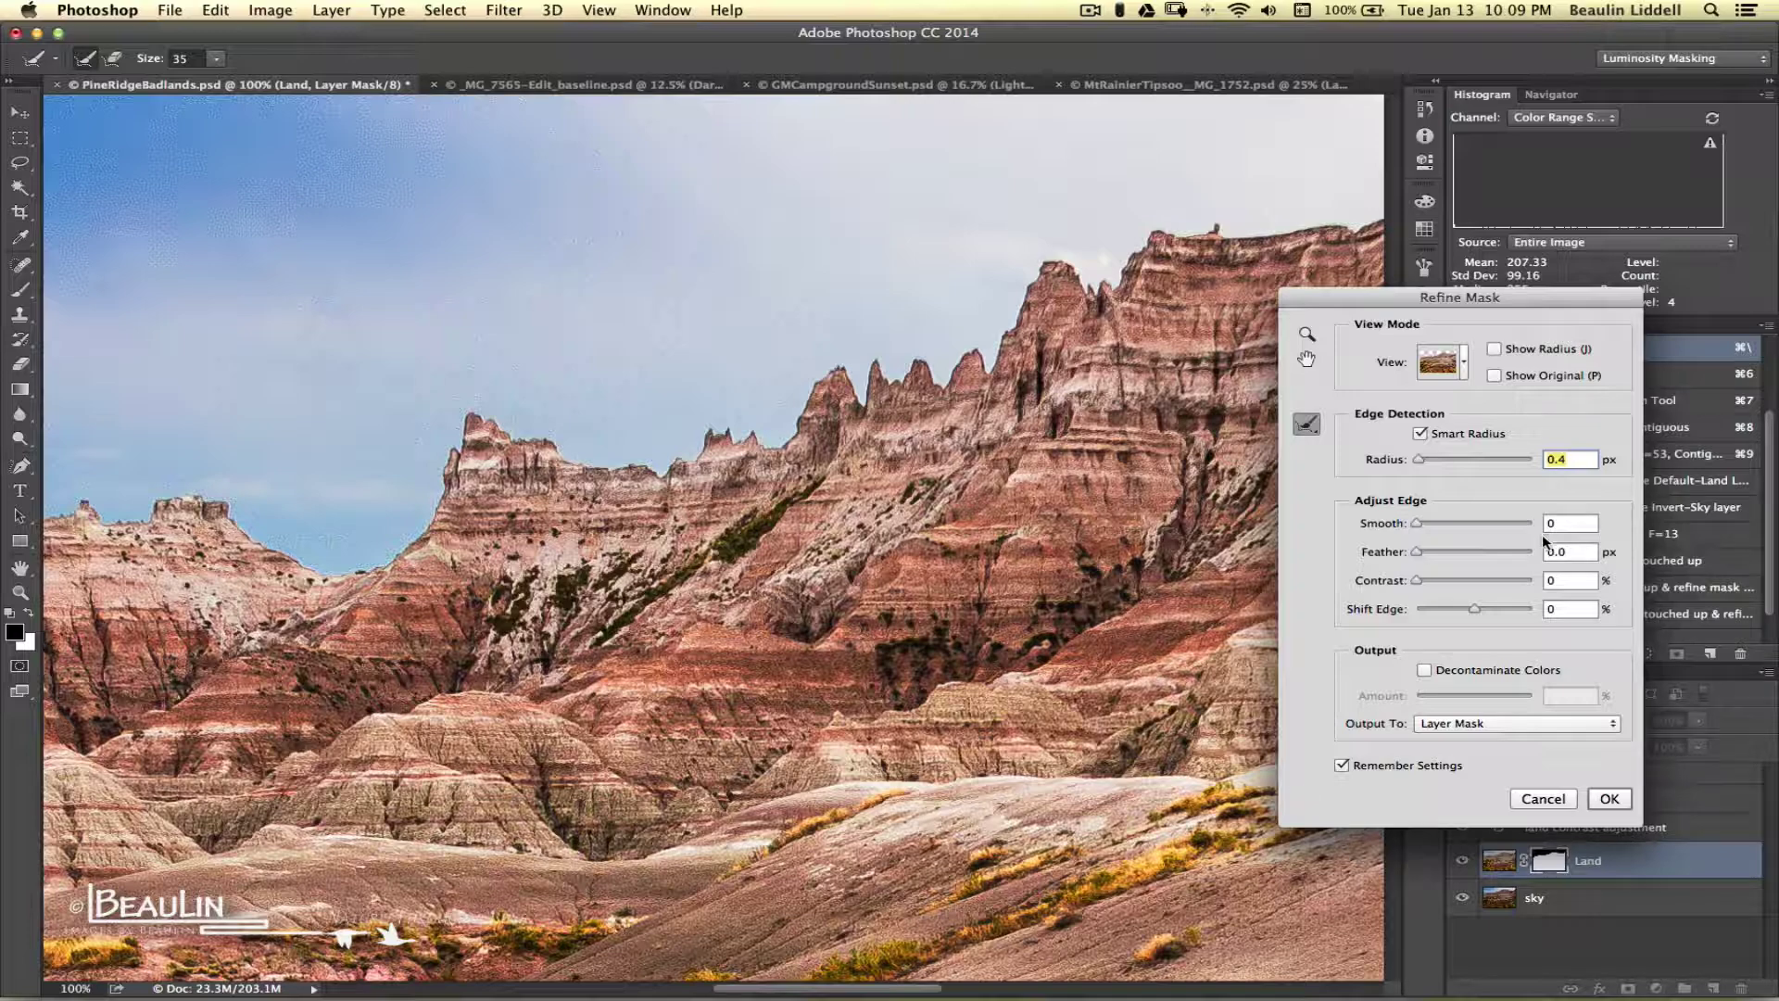
click(1465, 369)
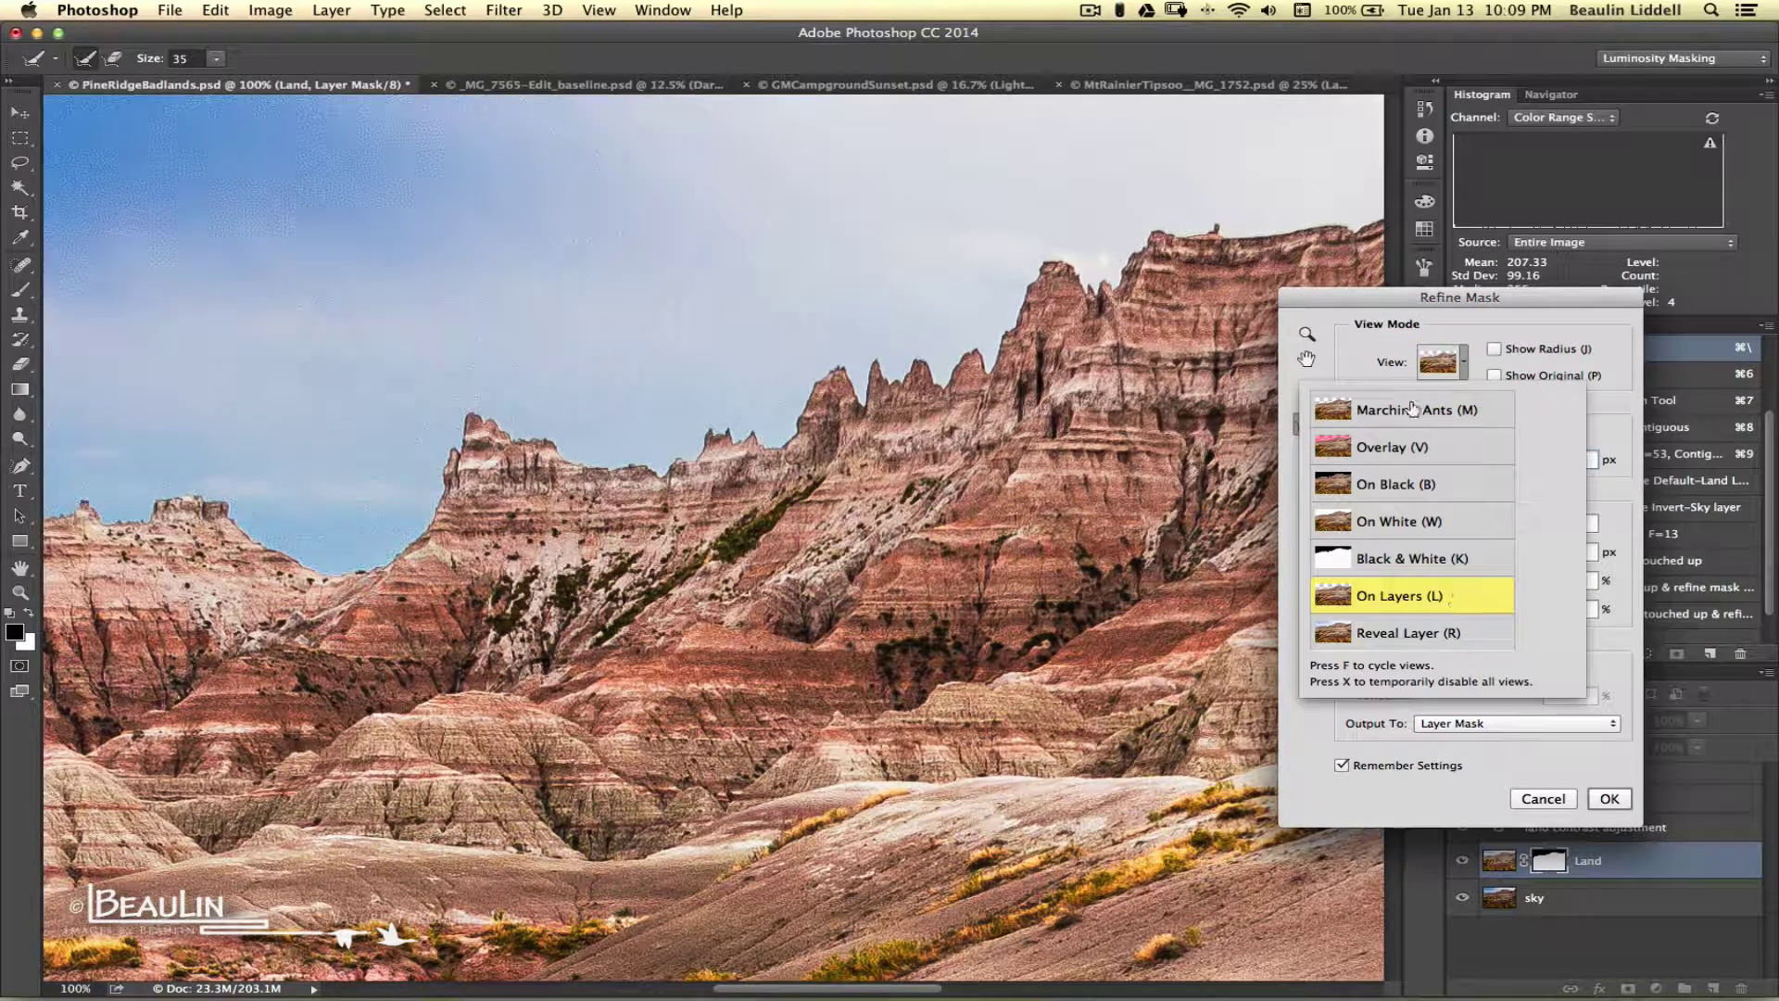
Close the Refine Mask View Mode list without changing the view.
click(1359, 358)
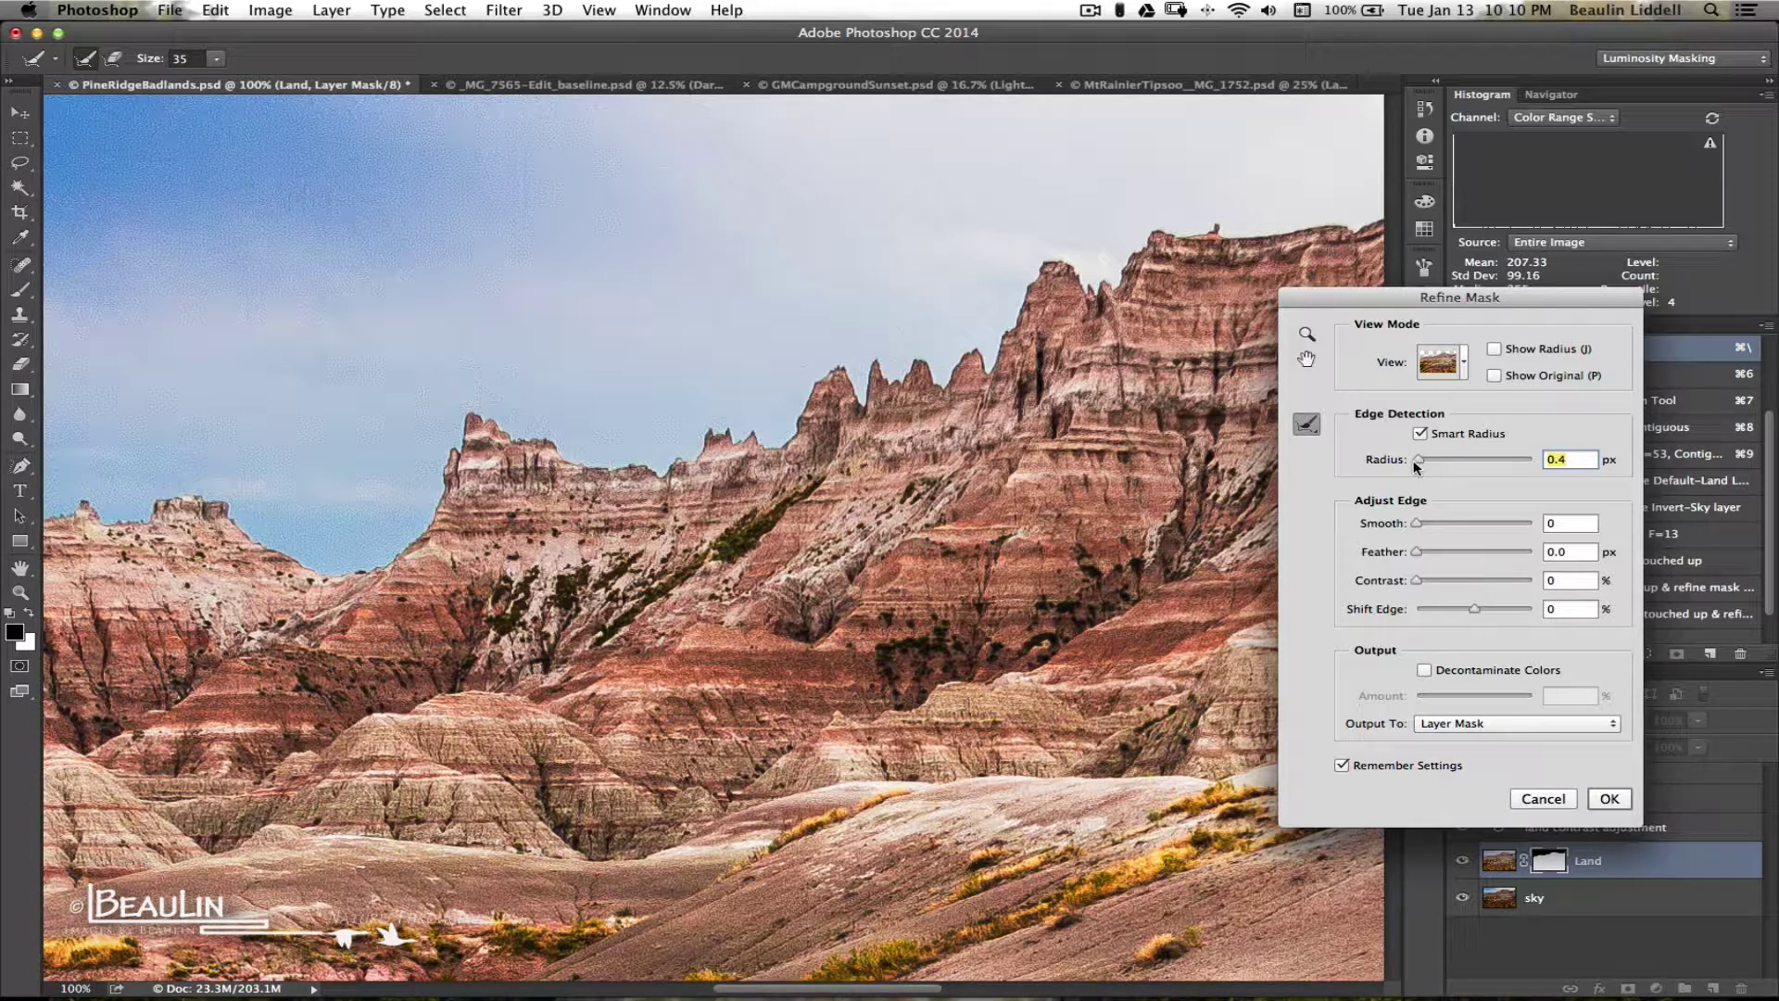
Drop the Refine Mask edge radius to 0, then settle it at 0.1 px.
drag(1419, 463, 1374, 468)
key(Up)
key(Down)
key(Up)
key(Up)
Apply the refinement, toggle Blended examples on and off, then view the Land mask alone.
click(1614, 799)
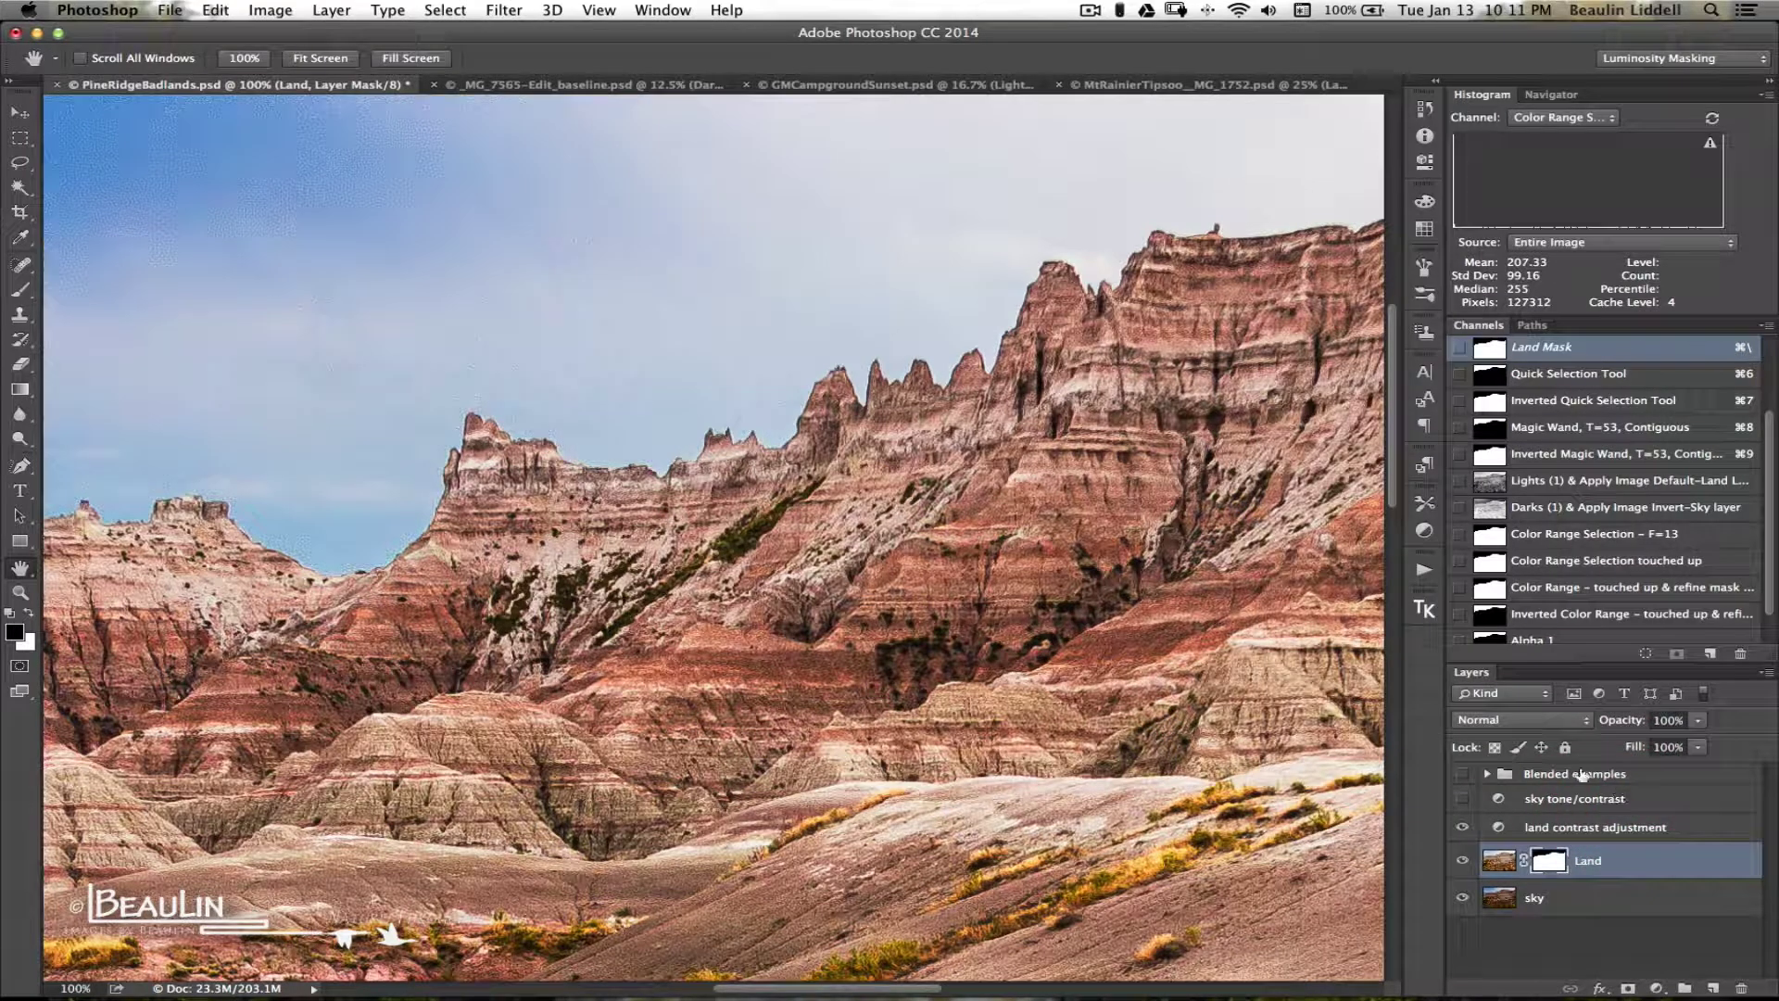
click(1461, 775)
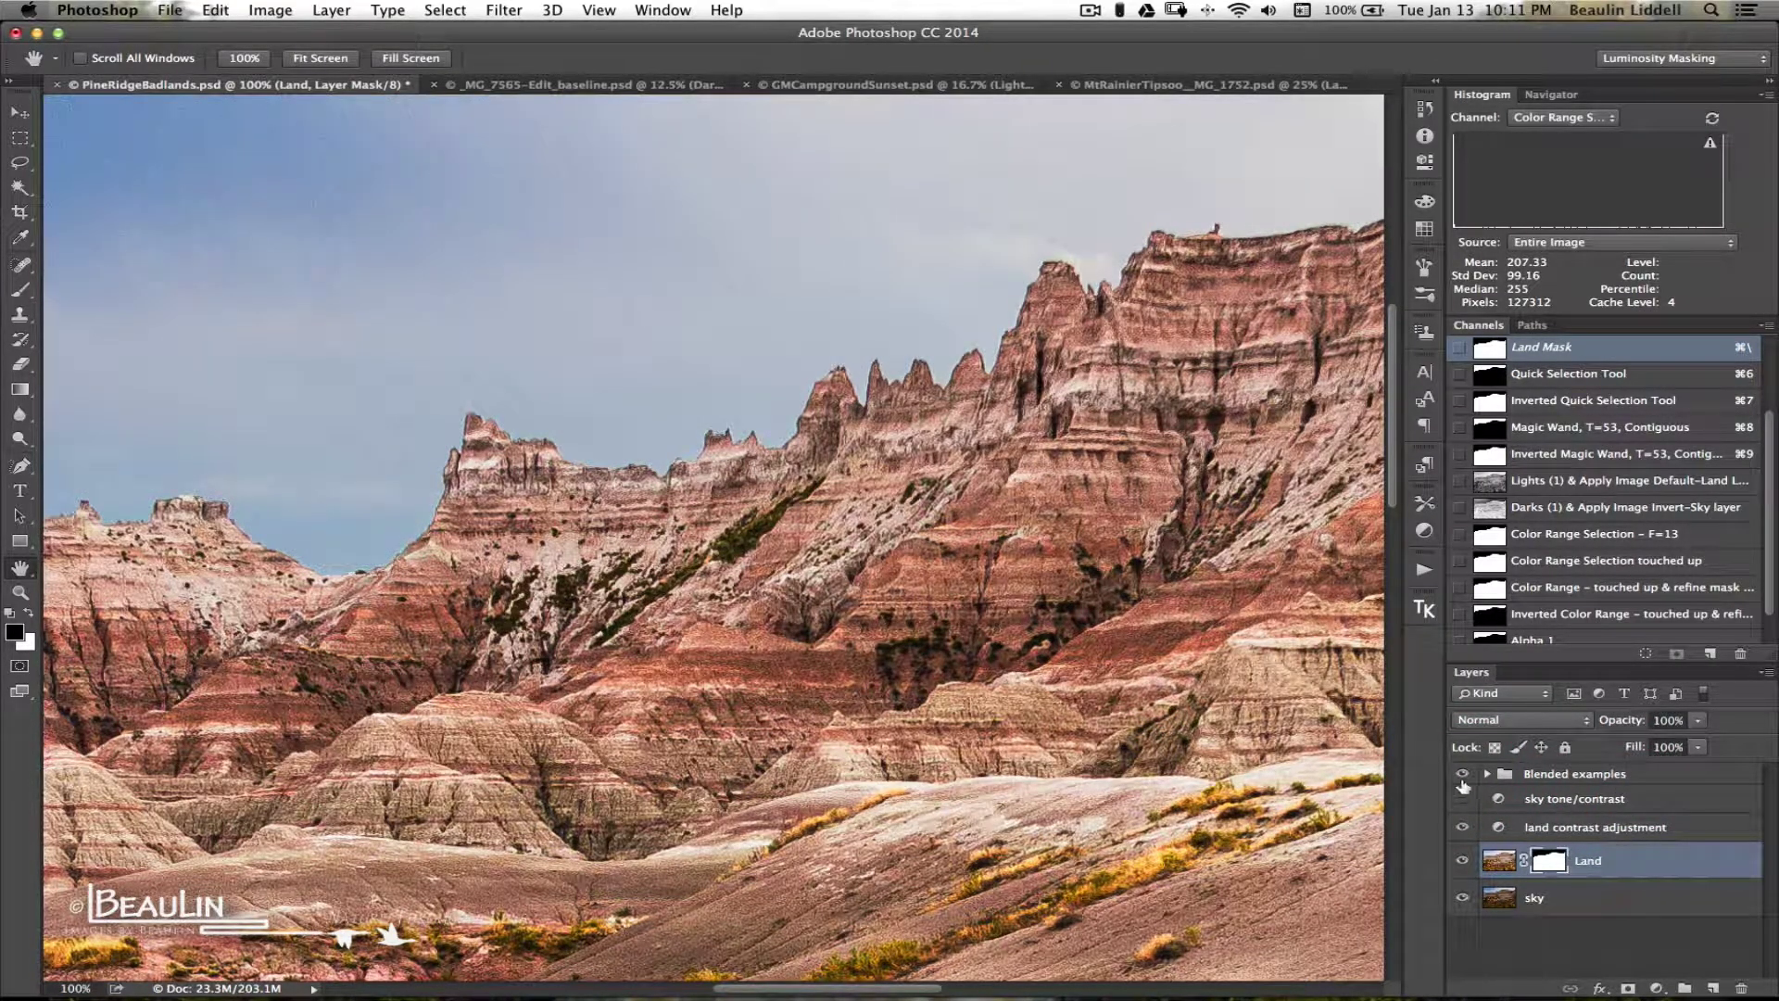
click(1462, 774)
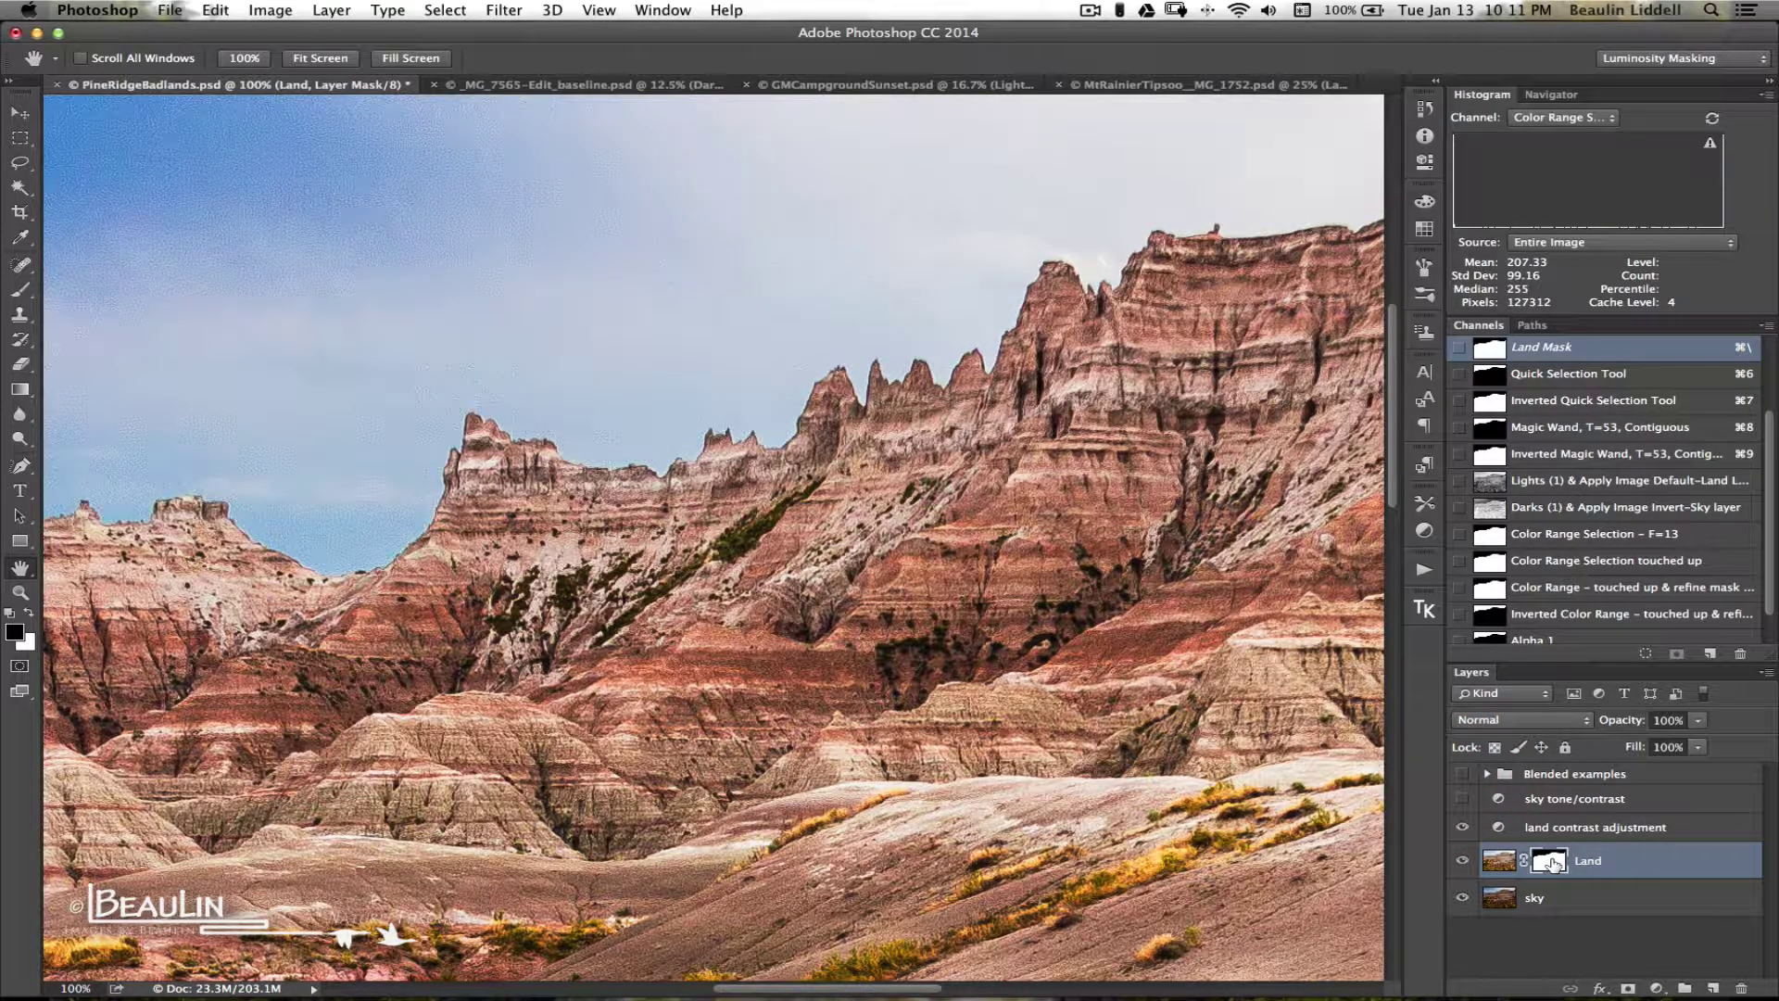
alt+click(1554, 862)
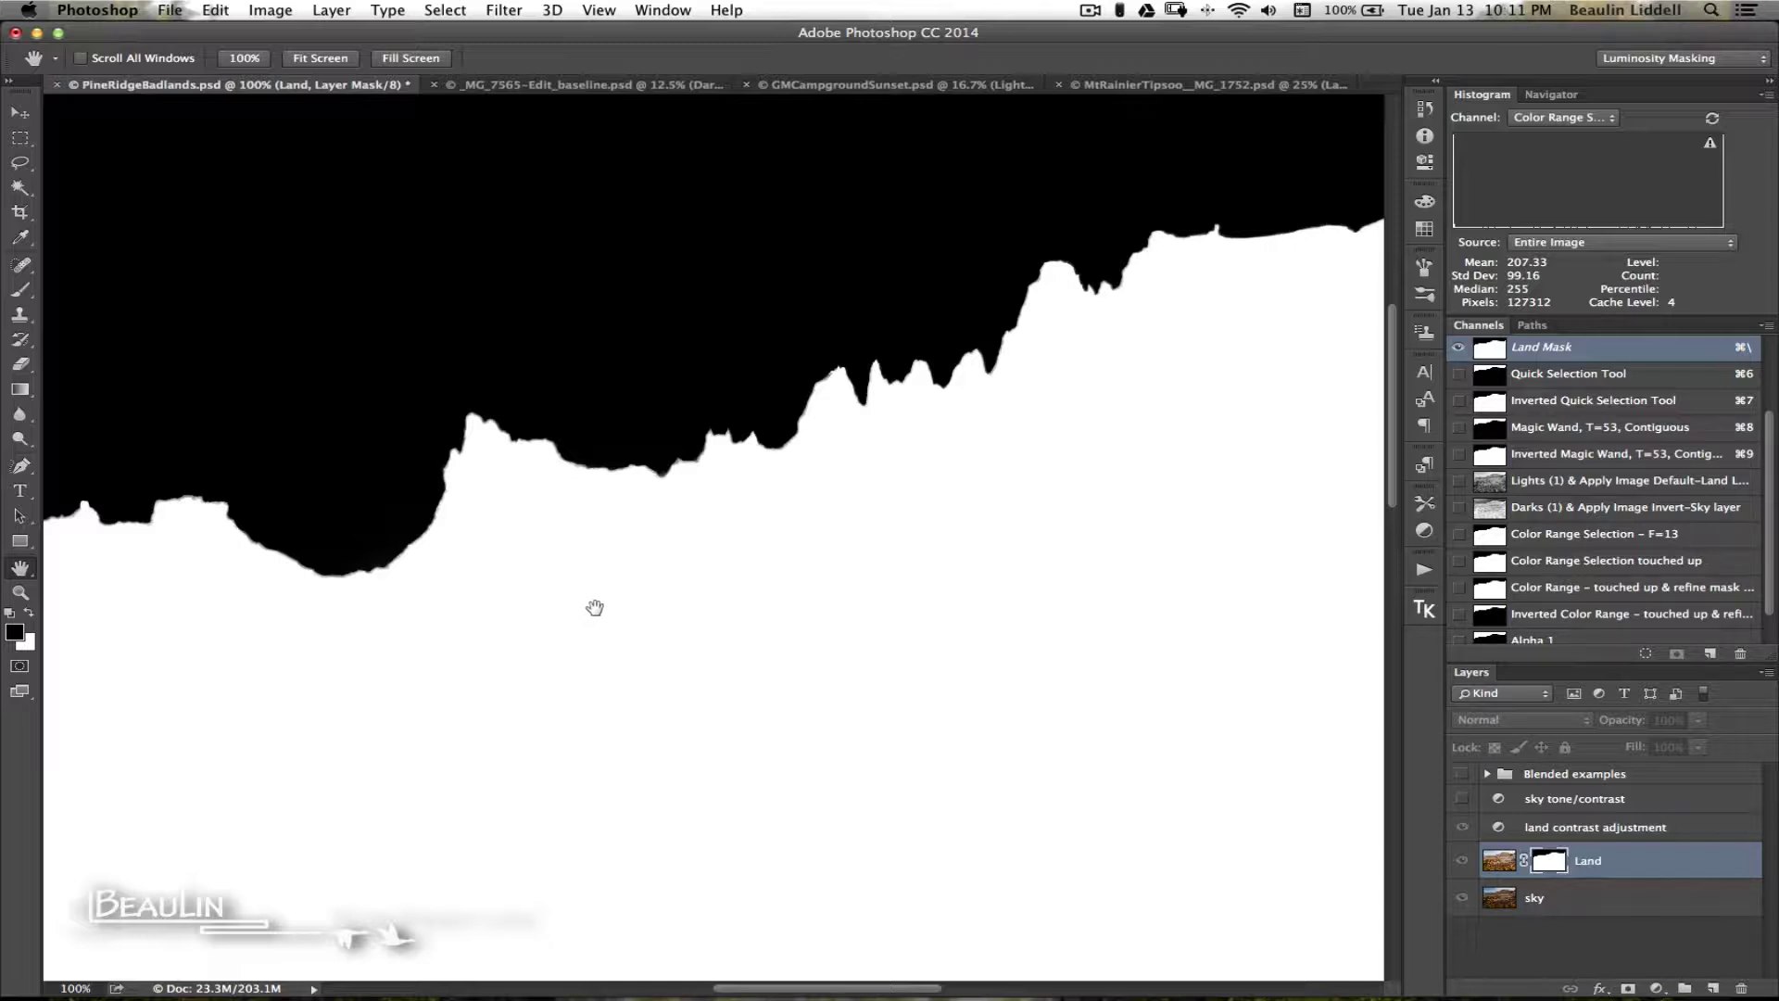
Zoom the Land mask's ridge edge to 300%, 200% and 300%, then fit to screen.
key(super+equal)
key(super+equal)
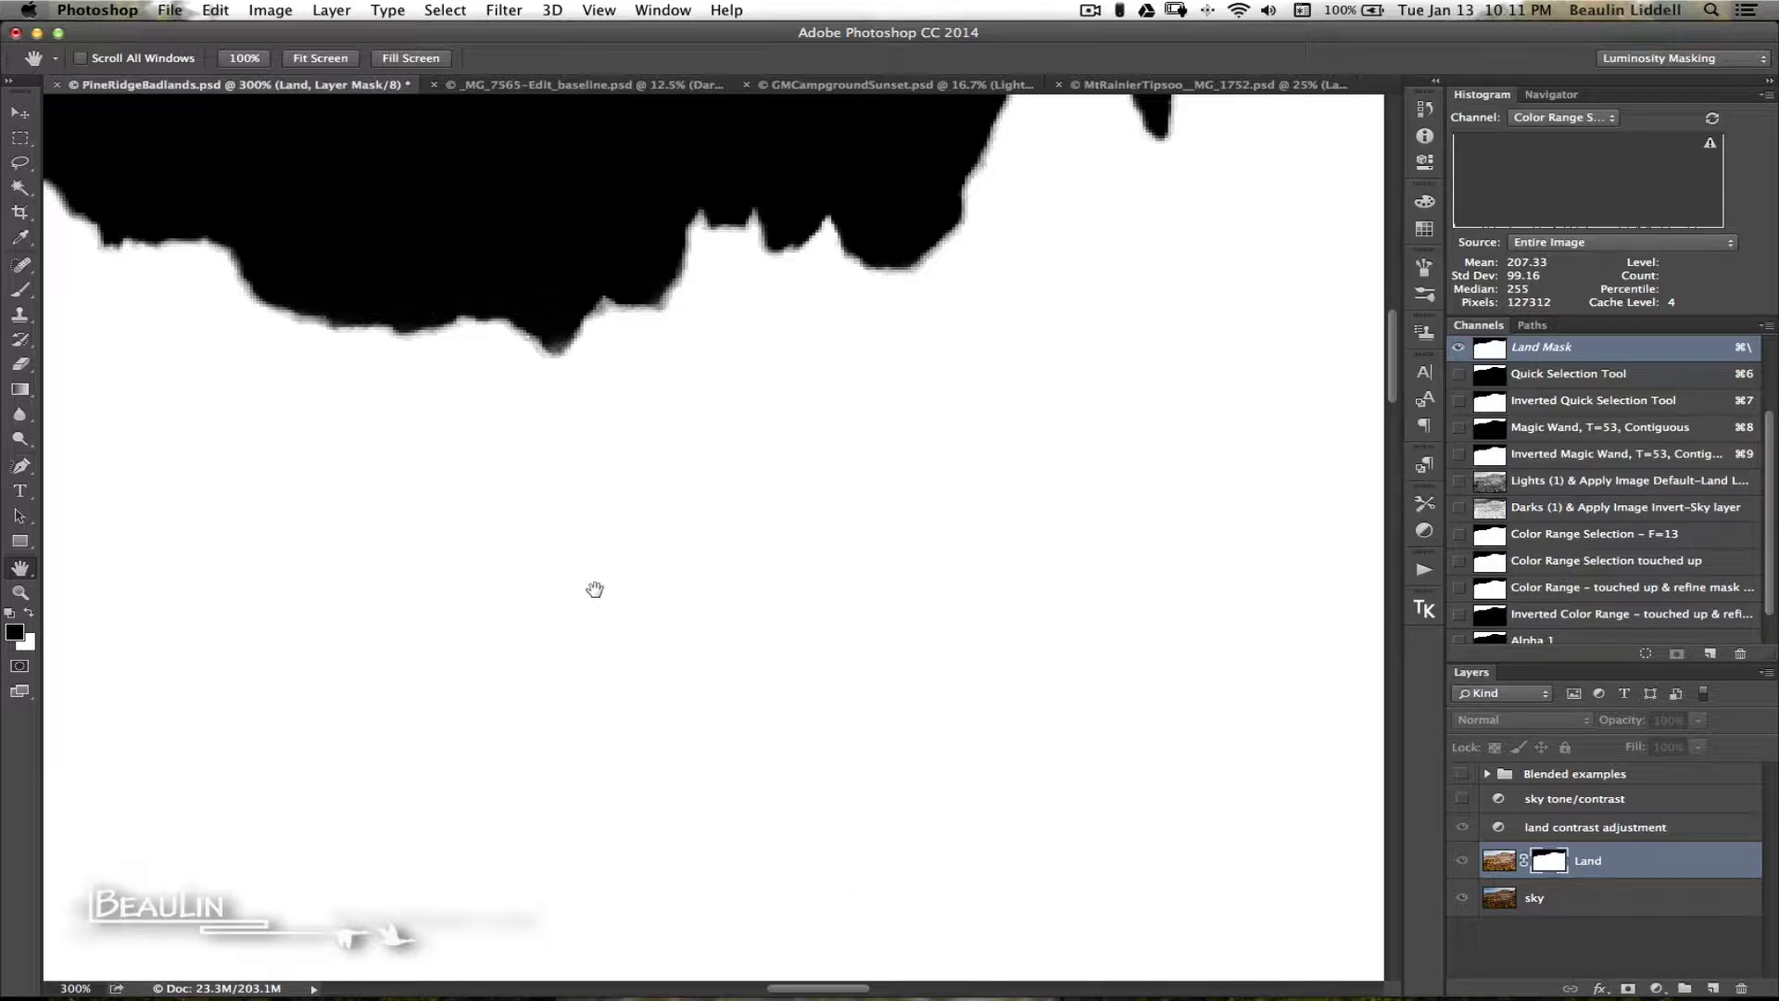
key(super+minus)
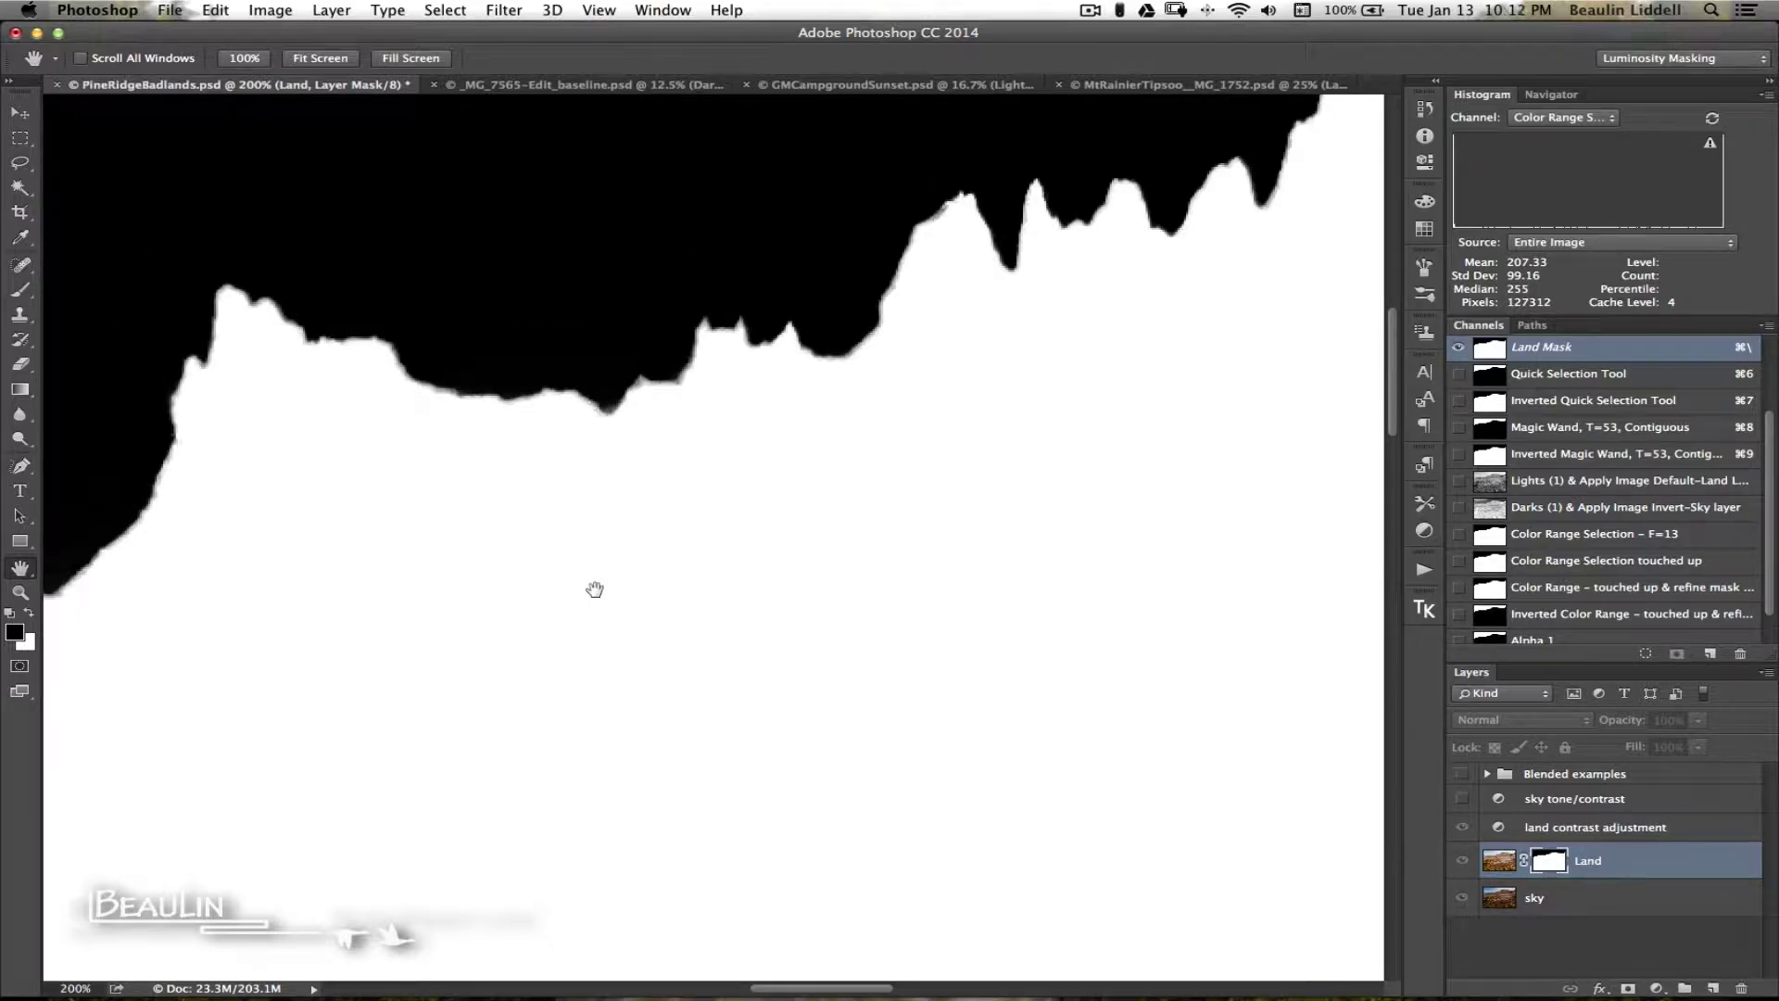
key(super+equal)
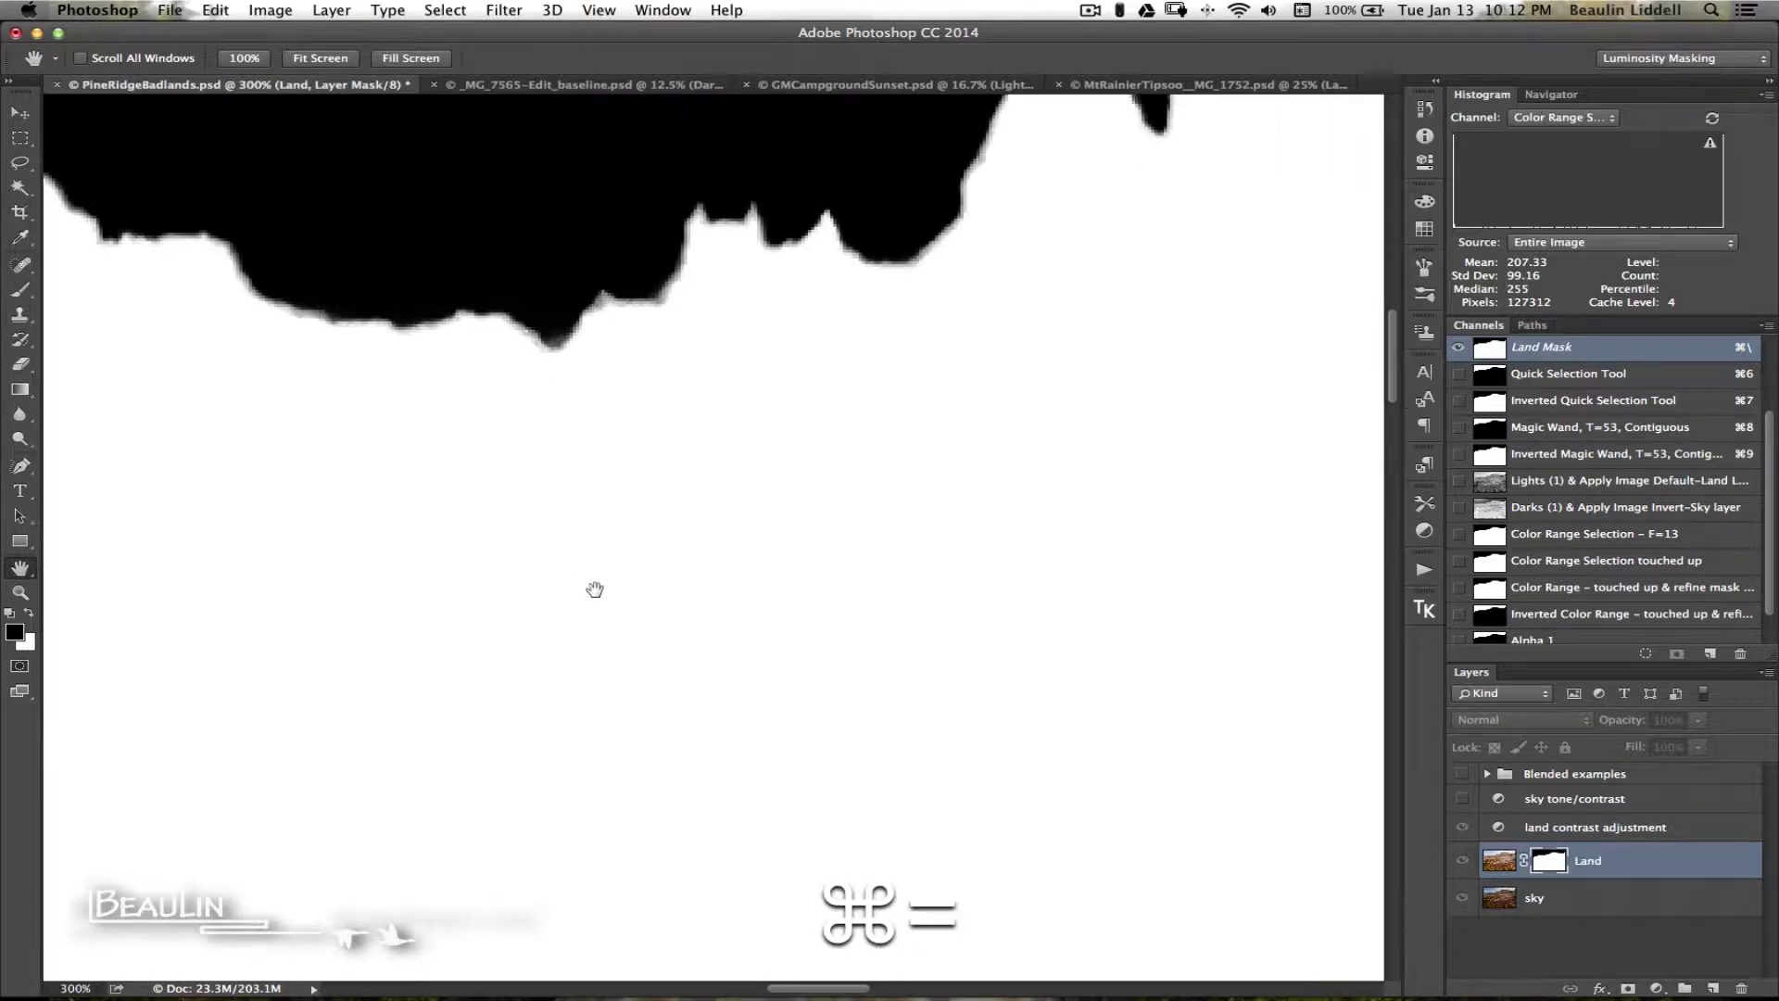
key(super+0)
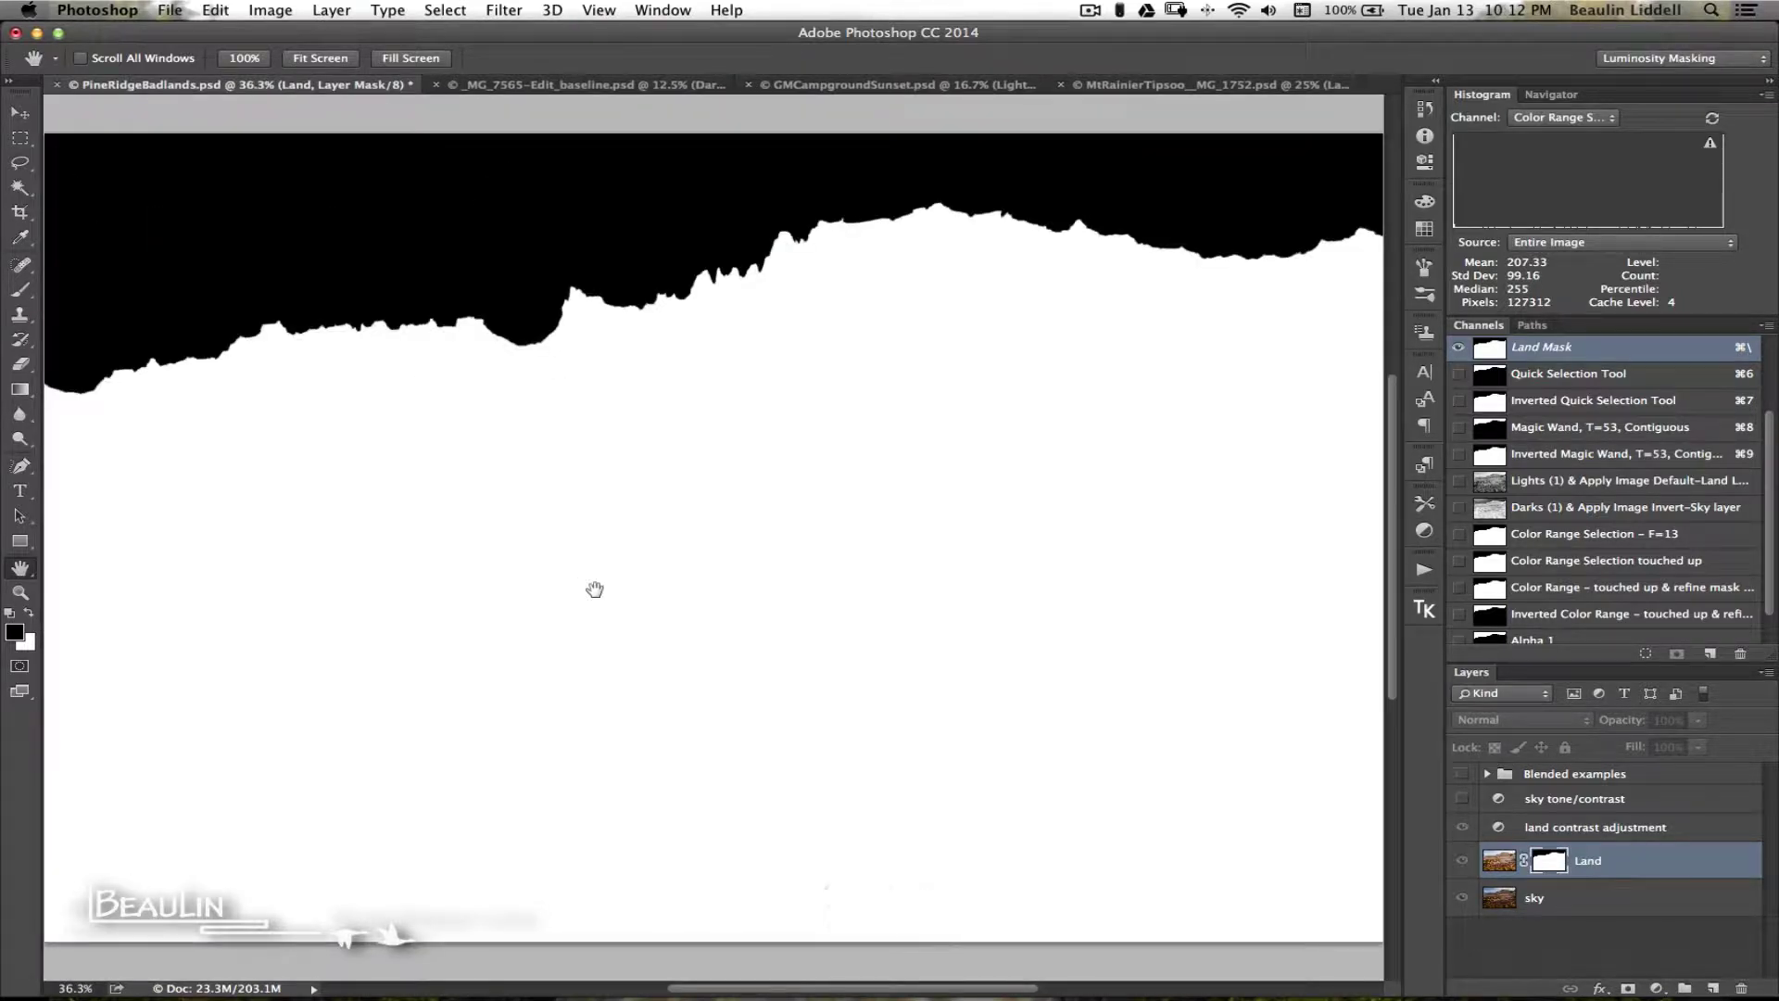
Load the Land mask as a selection and target the land contrast adjustment layer.
right_click(1554, 861)
click(1643, 859)
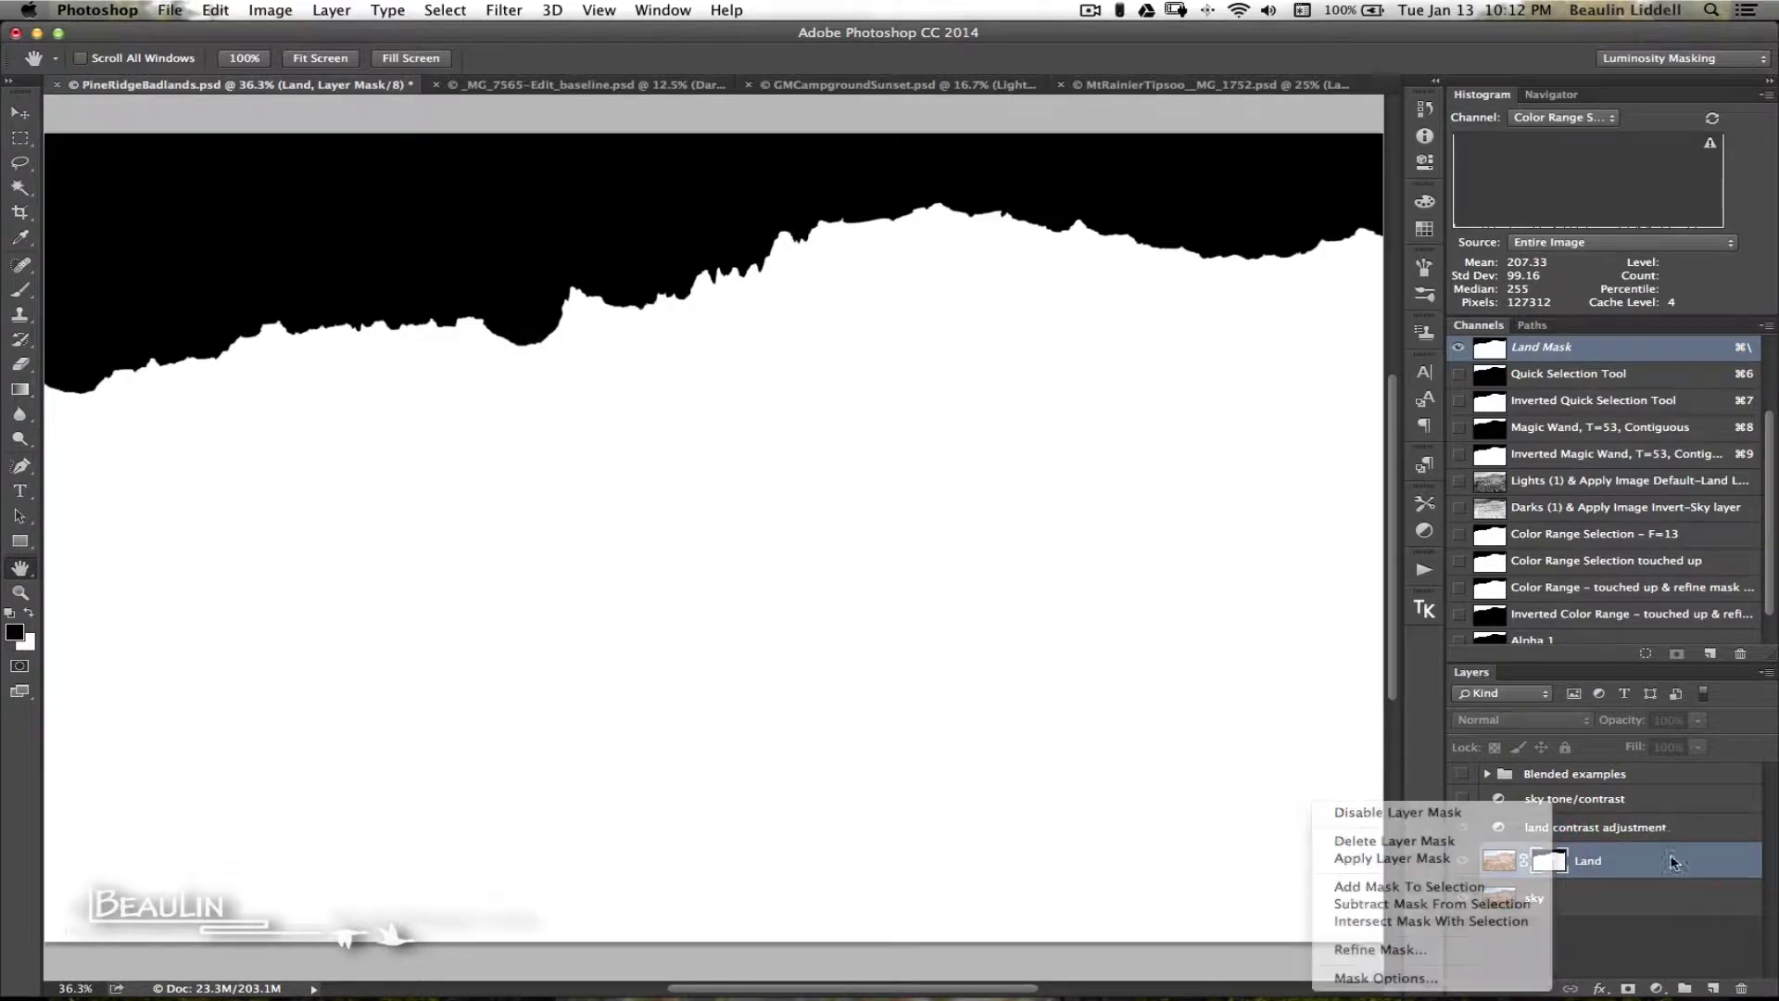
super+click(1550, 864)
click(1609, 825)
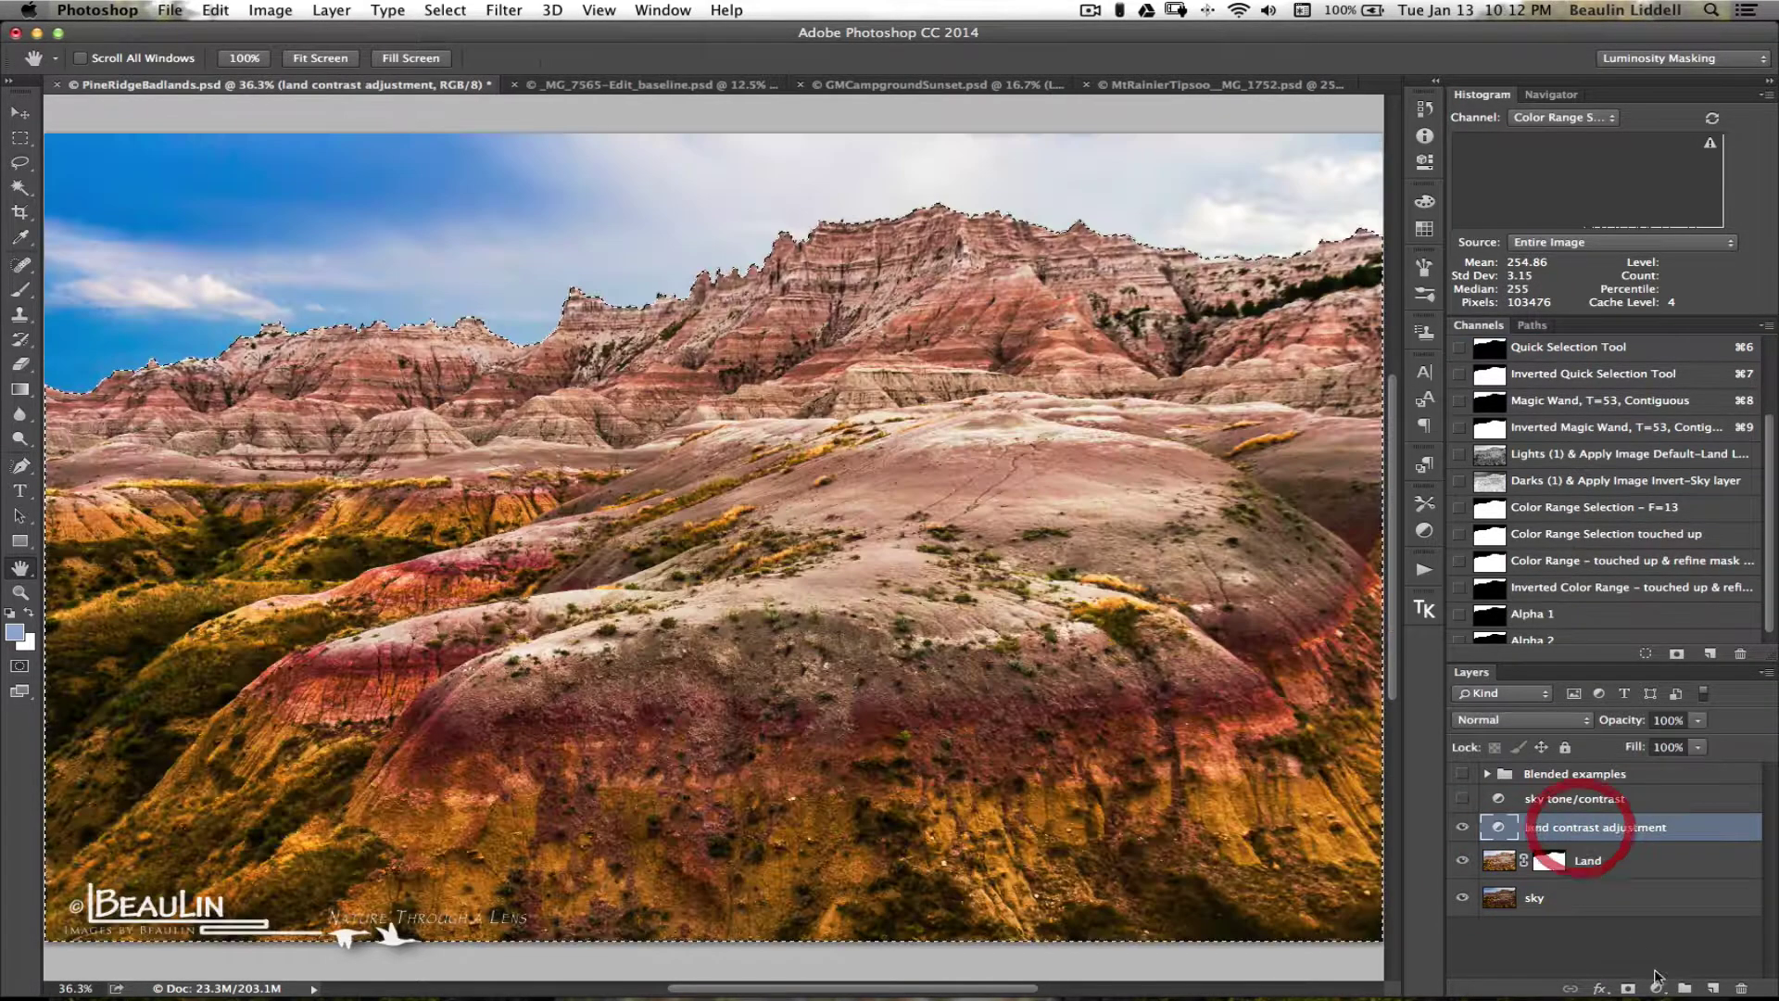
Mask the land contrast adjustment to the loaded selection and view the cliffs at 100%.
click(1629, 988)
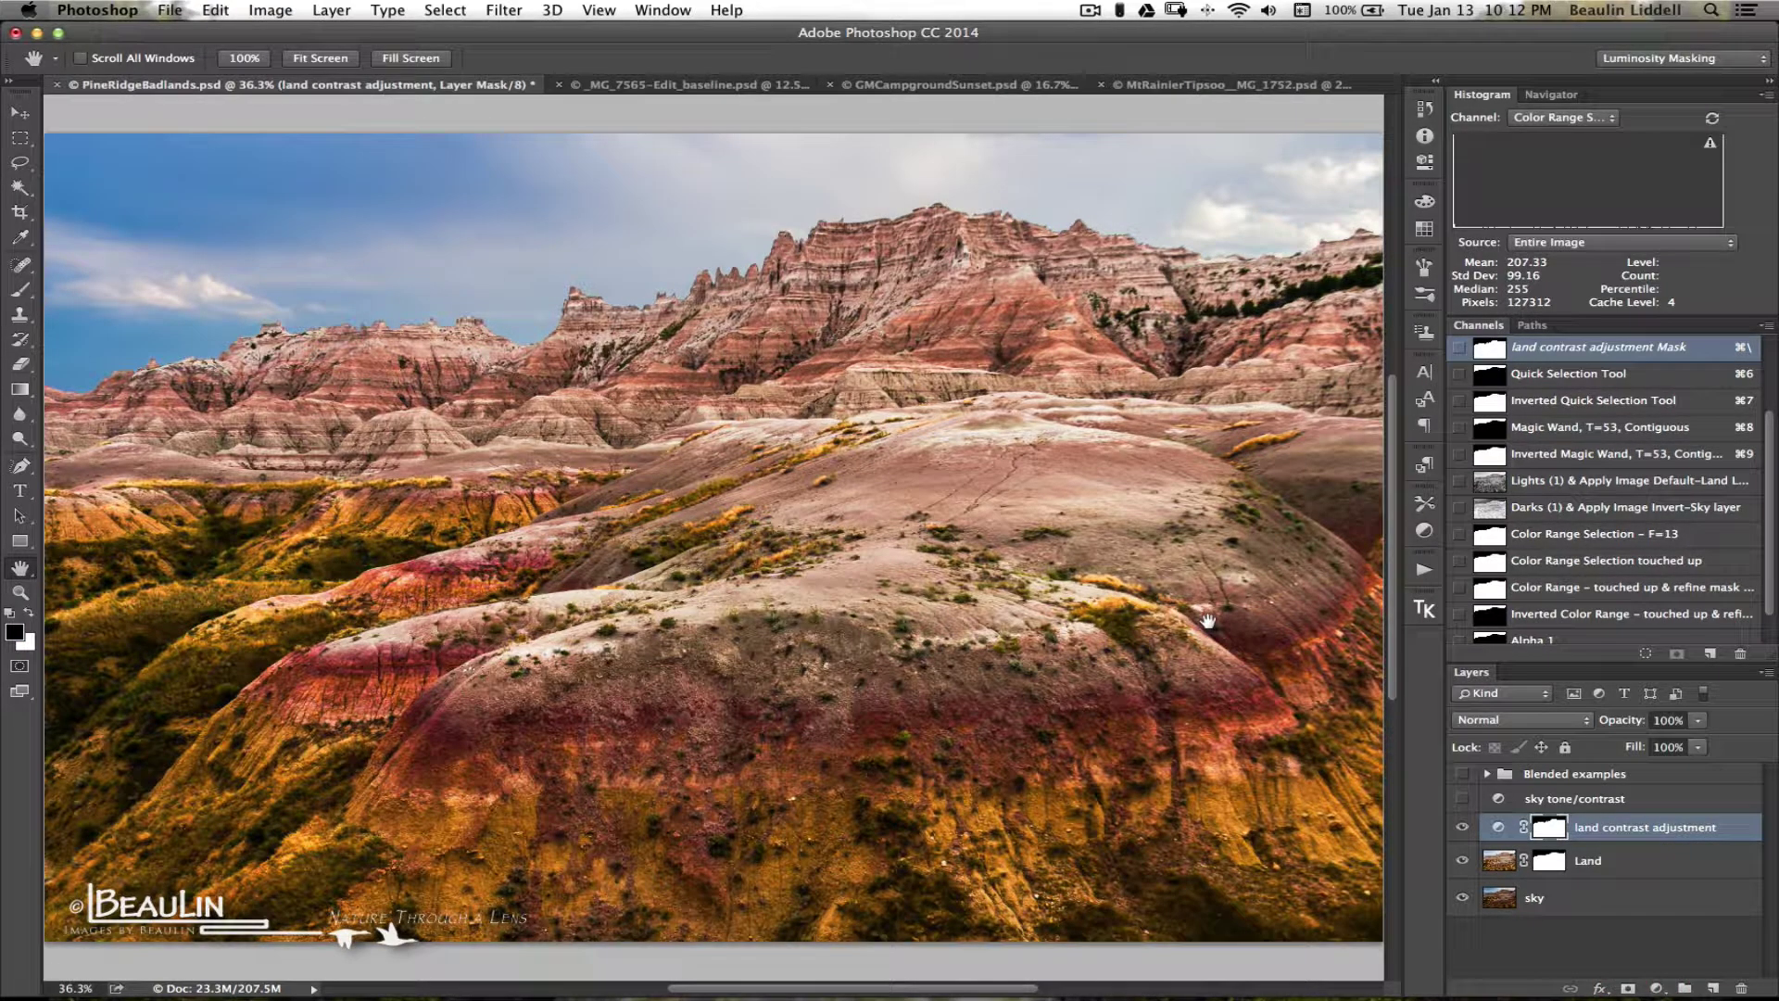
key(super)
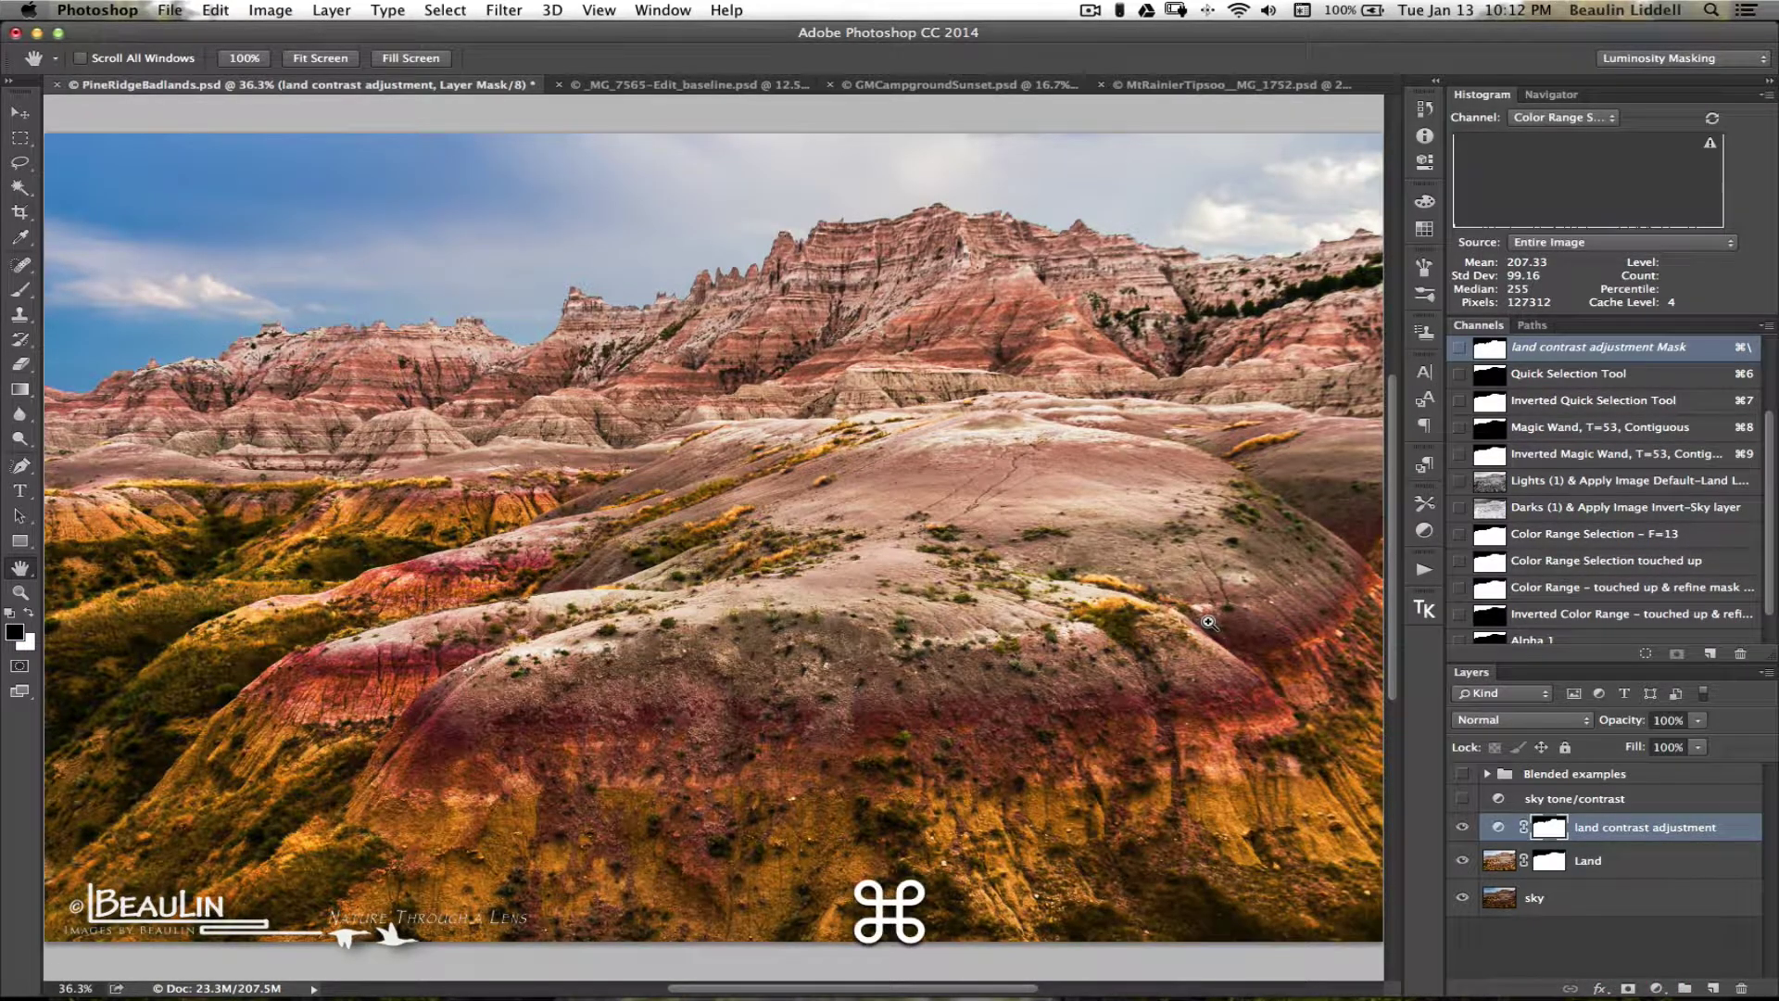
key(super+1)
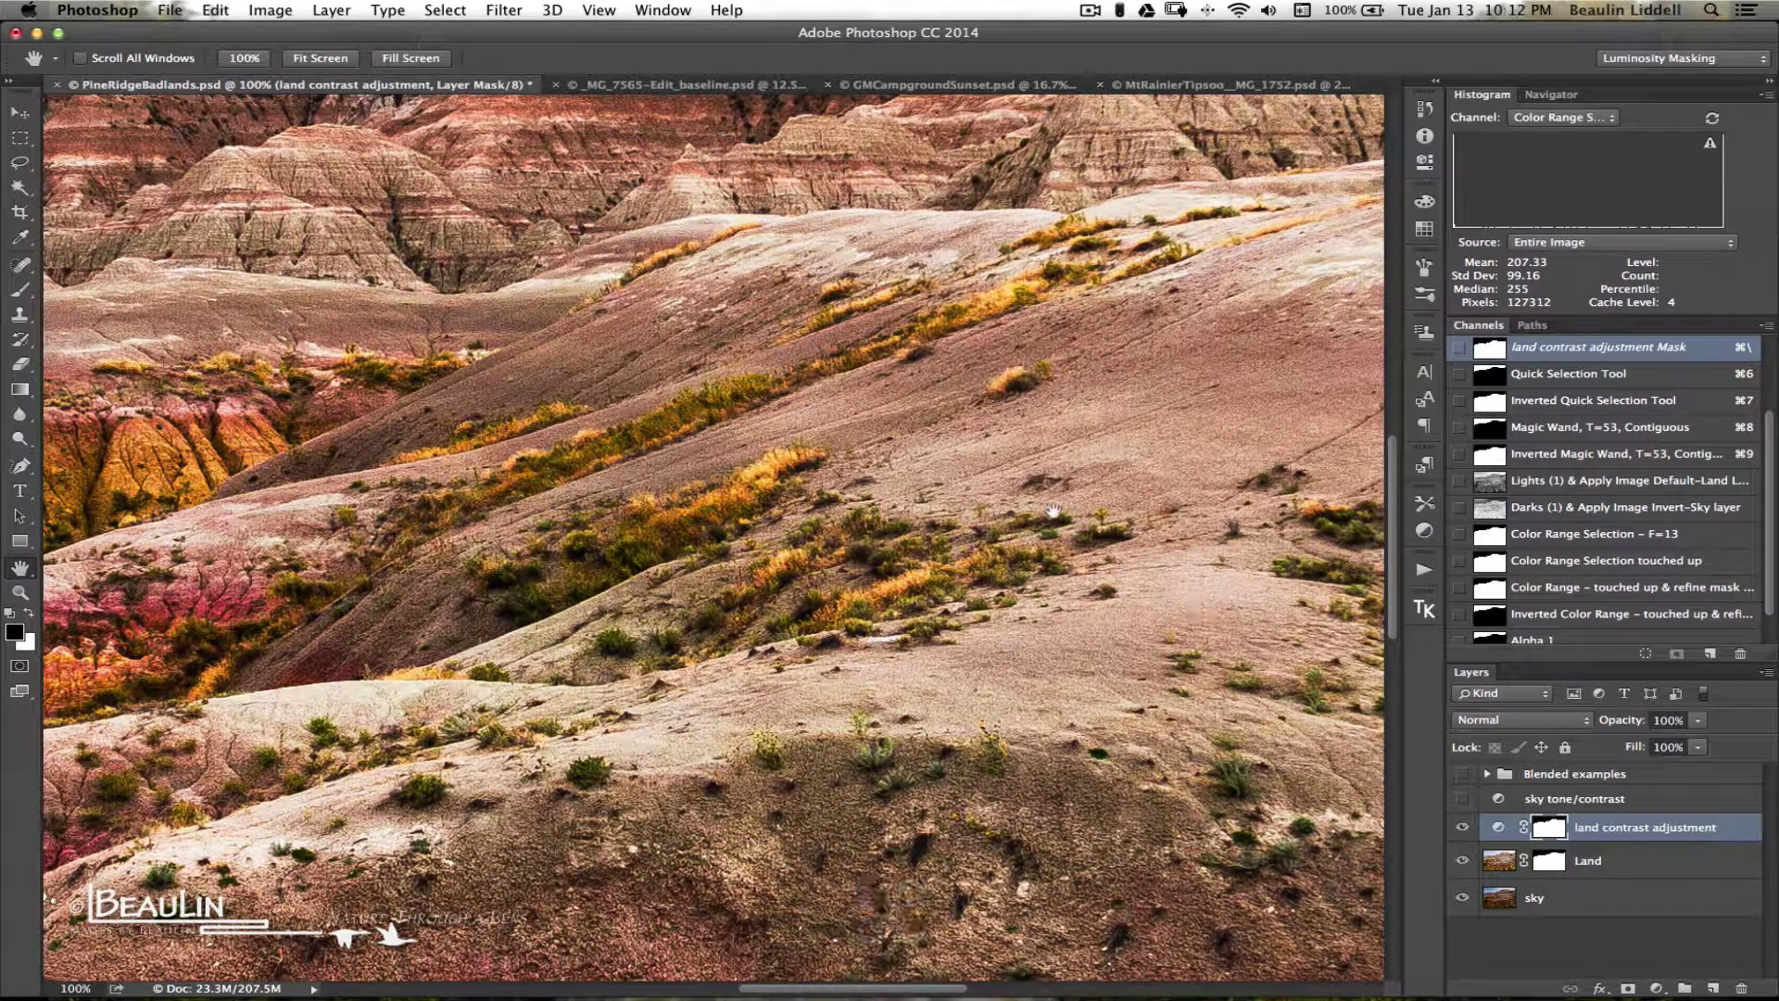
scroll(1054, 511, up, 10)
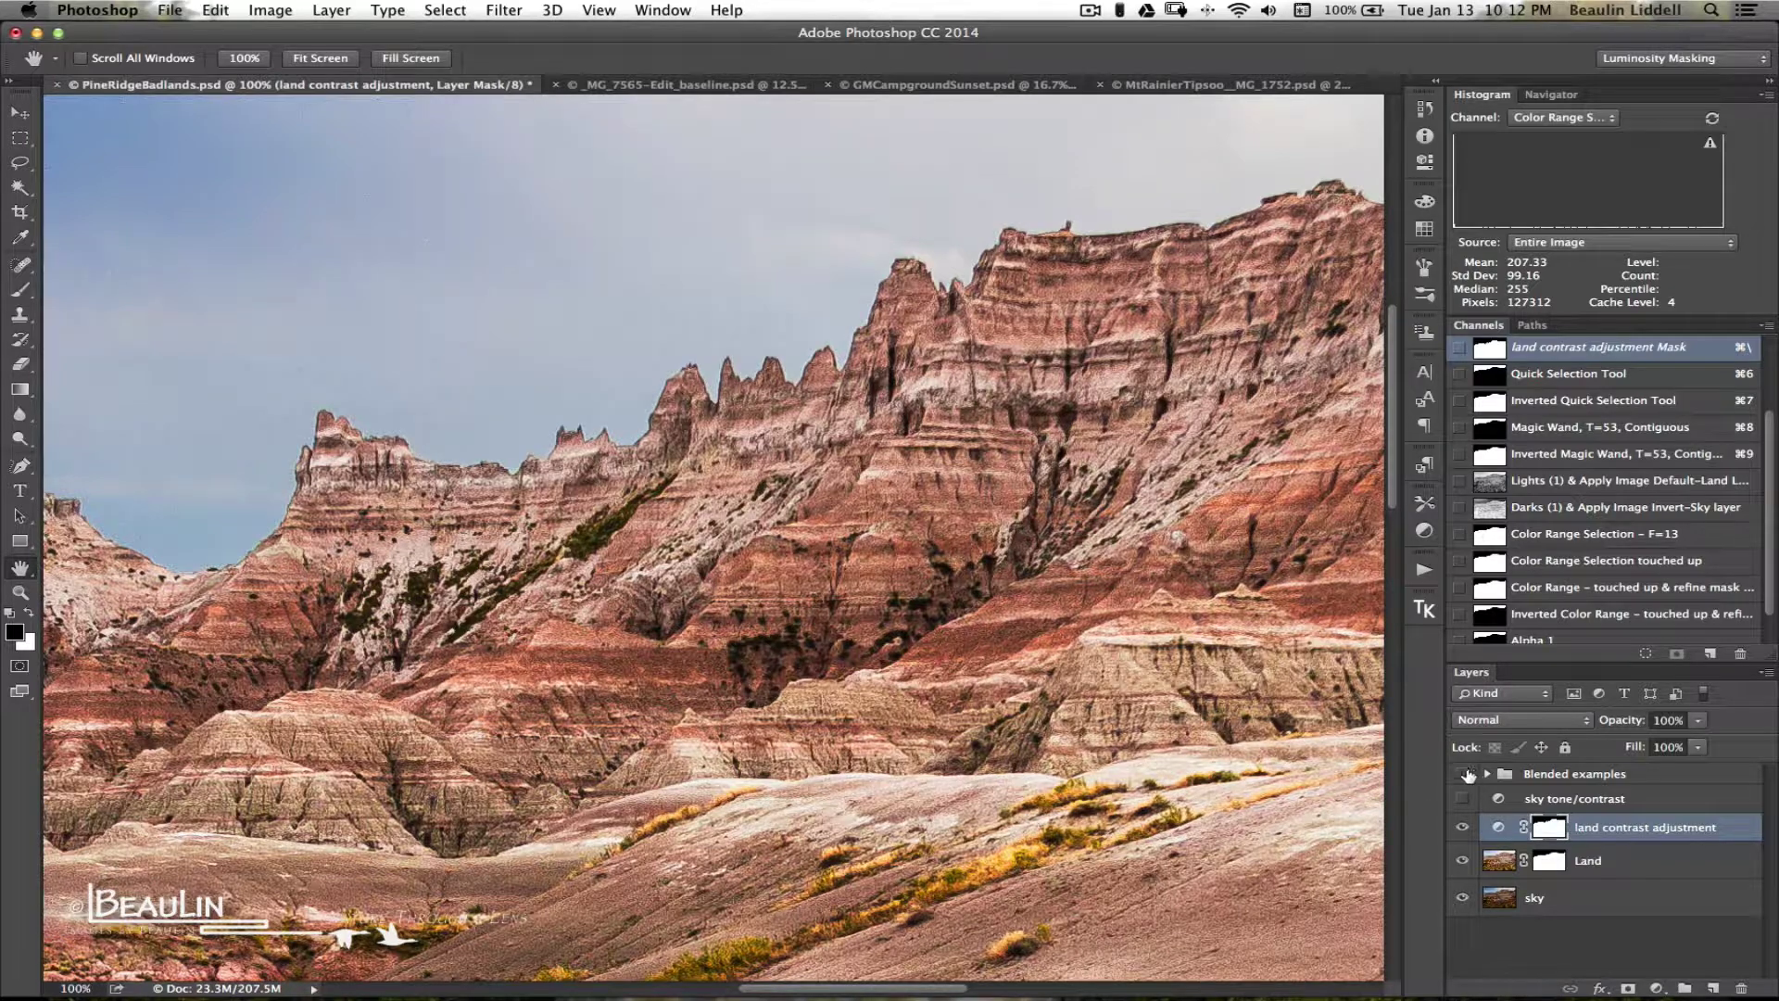
Compare against Blended examples and the adjustment toggled off, then hide Blended examples and fit.
click(1462, 774)
click(1461, 774)
click(1462, 775)
click(1464, 829)
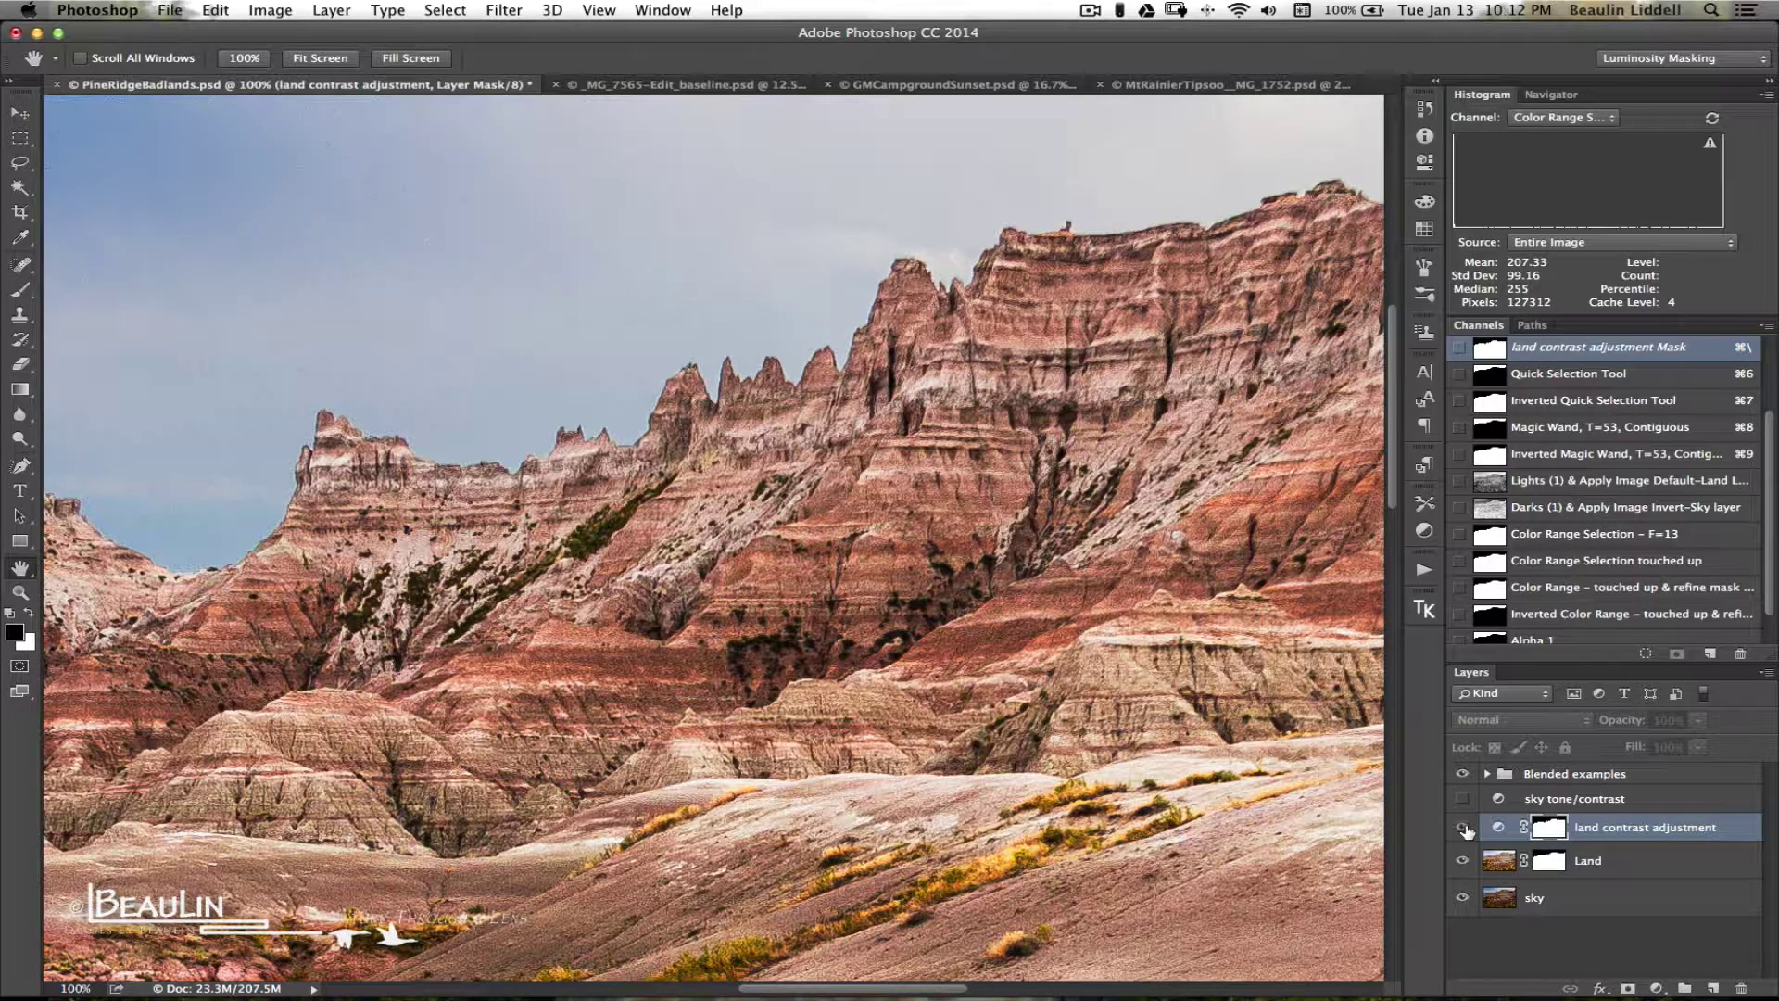
click(1462, 828)
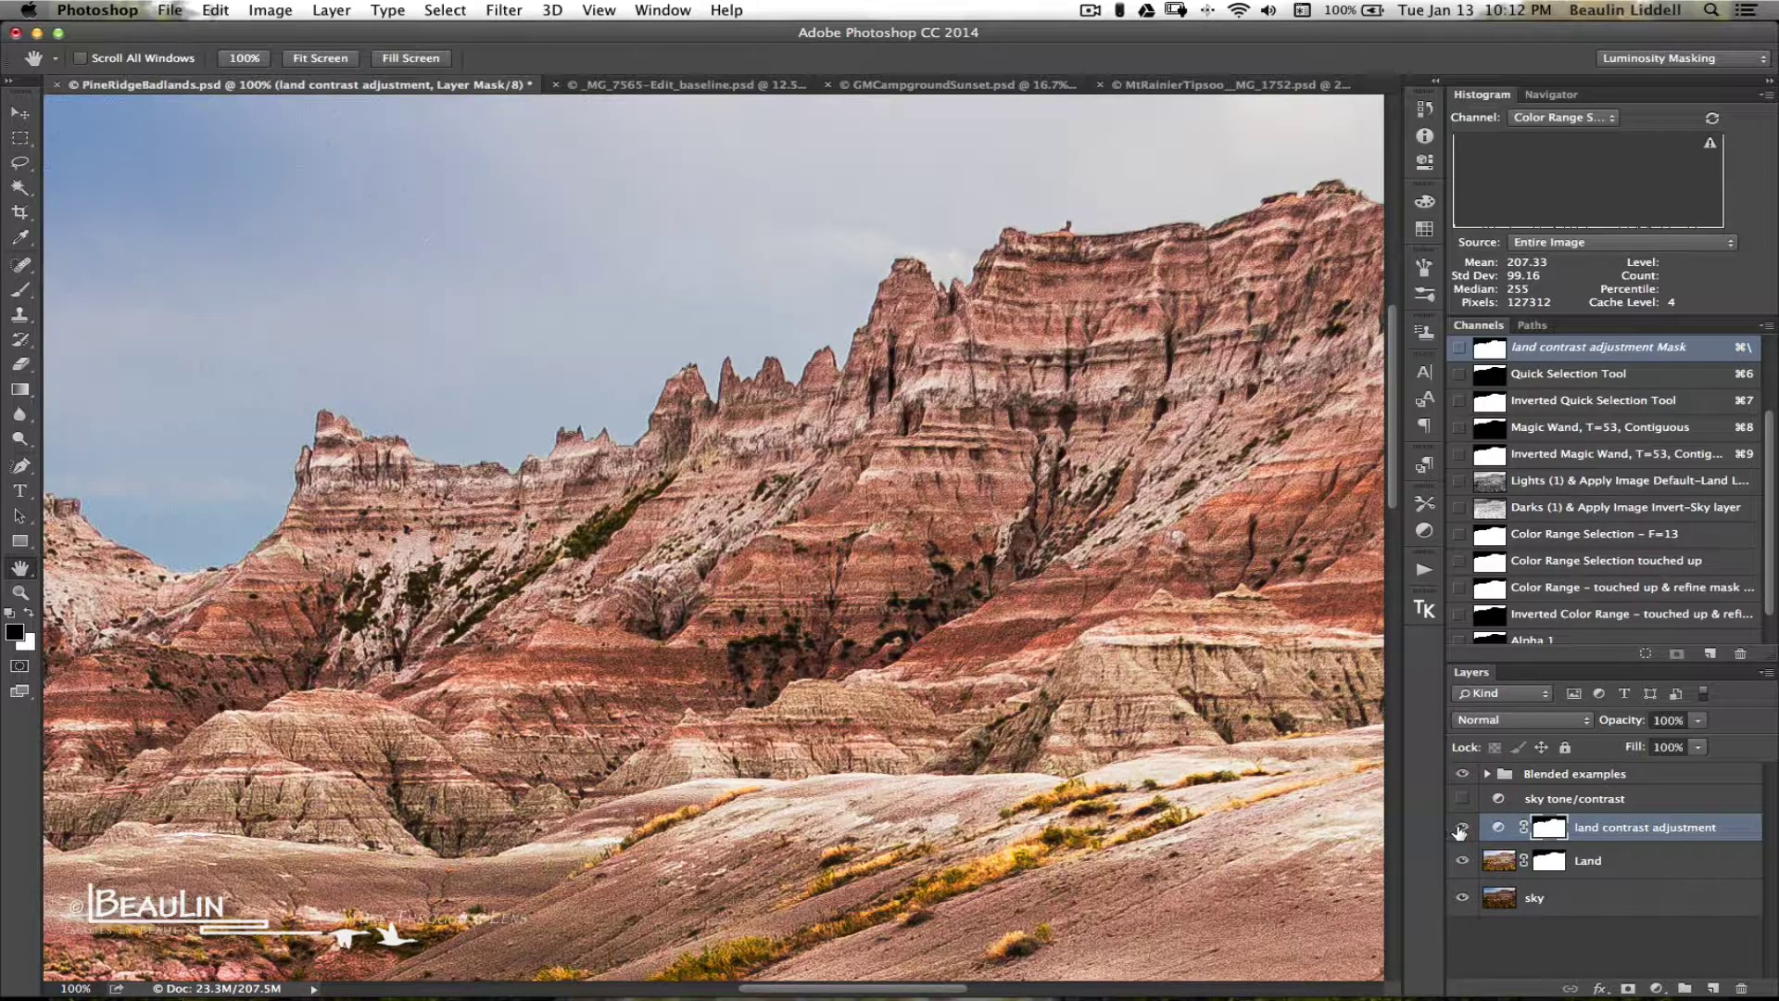
click(1462, 775)
key(super+0)
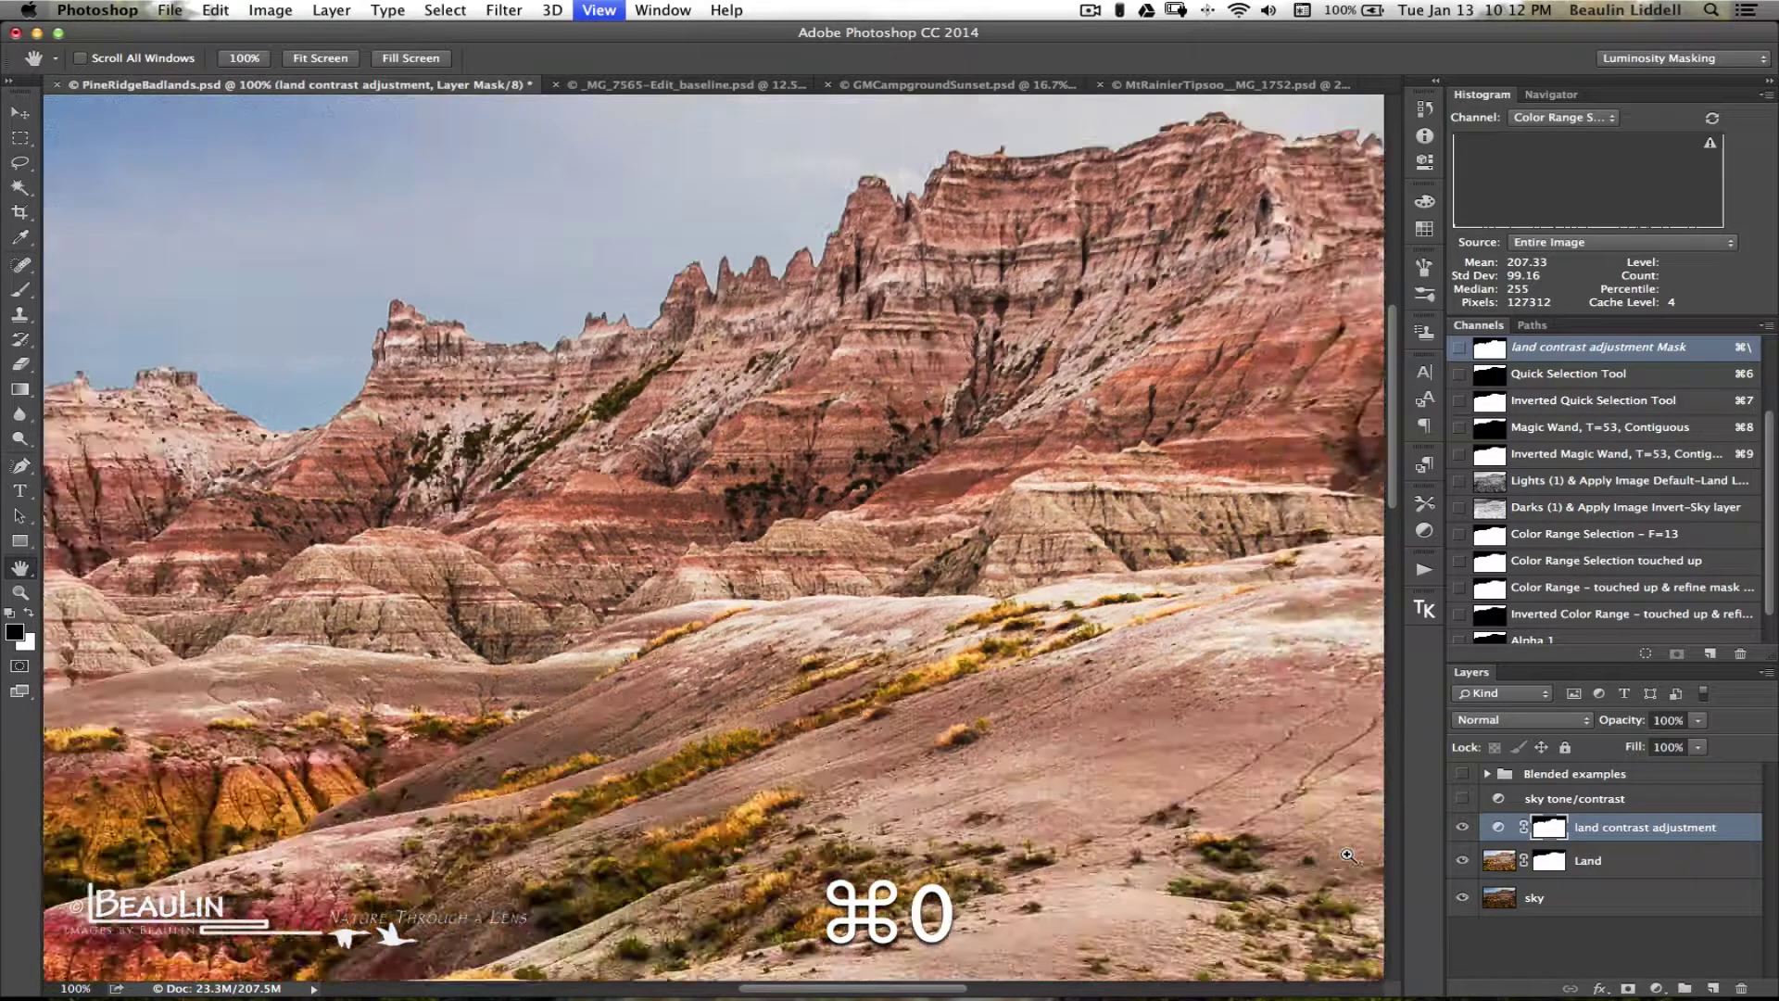
Zoom out to 33.3% so the whole Badlands composite fits.
key(super+minus)
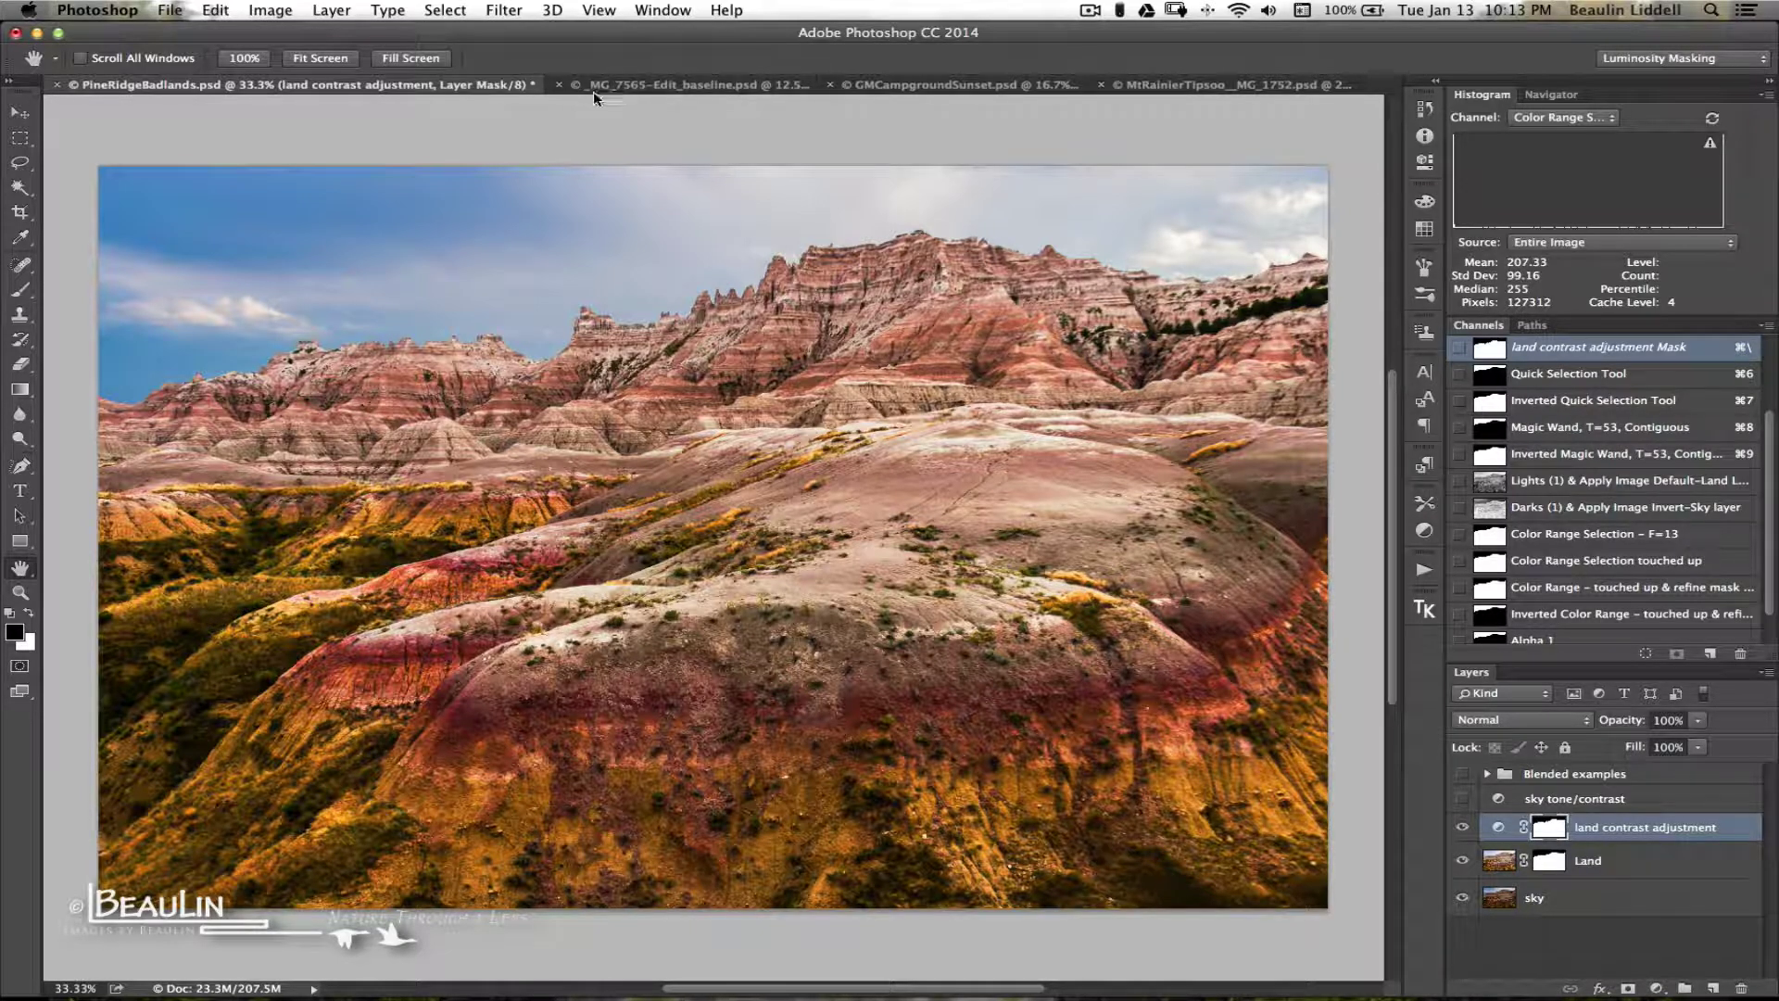
Switch to the forest image and start a Select > Color Range selection.
click(653, 87)
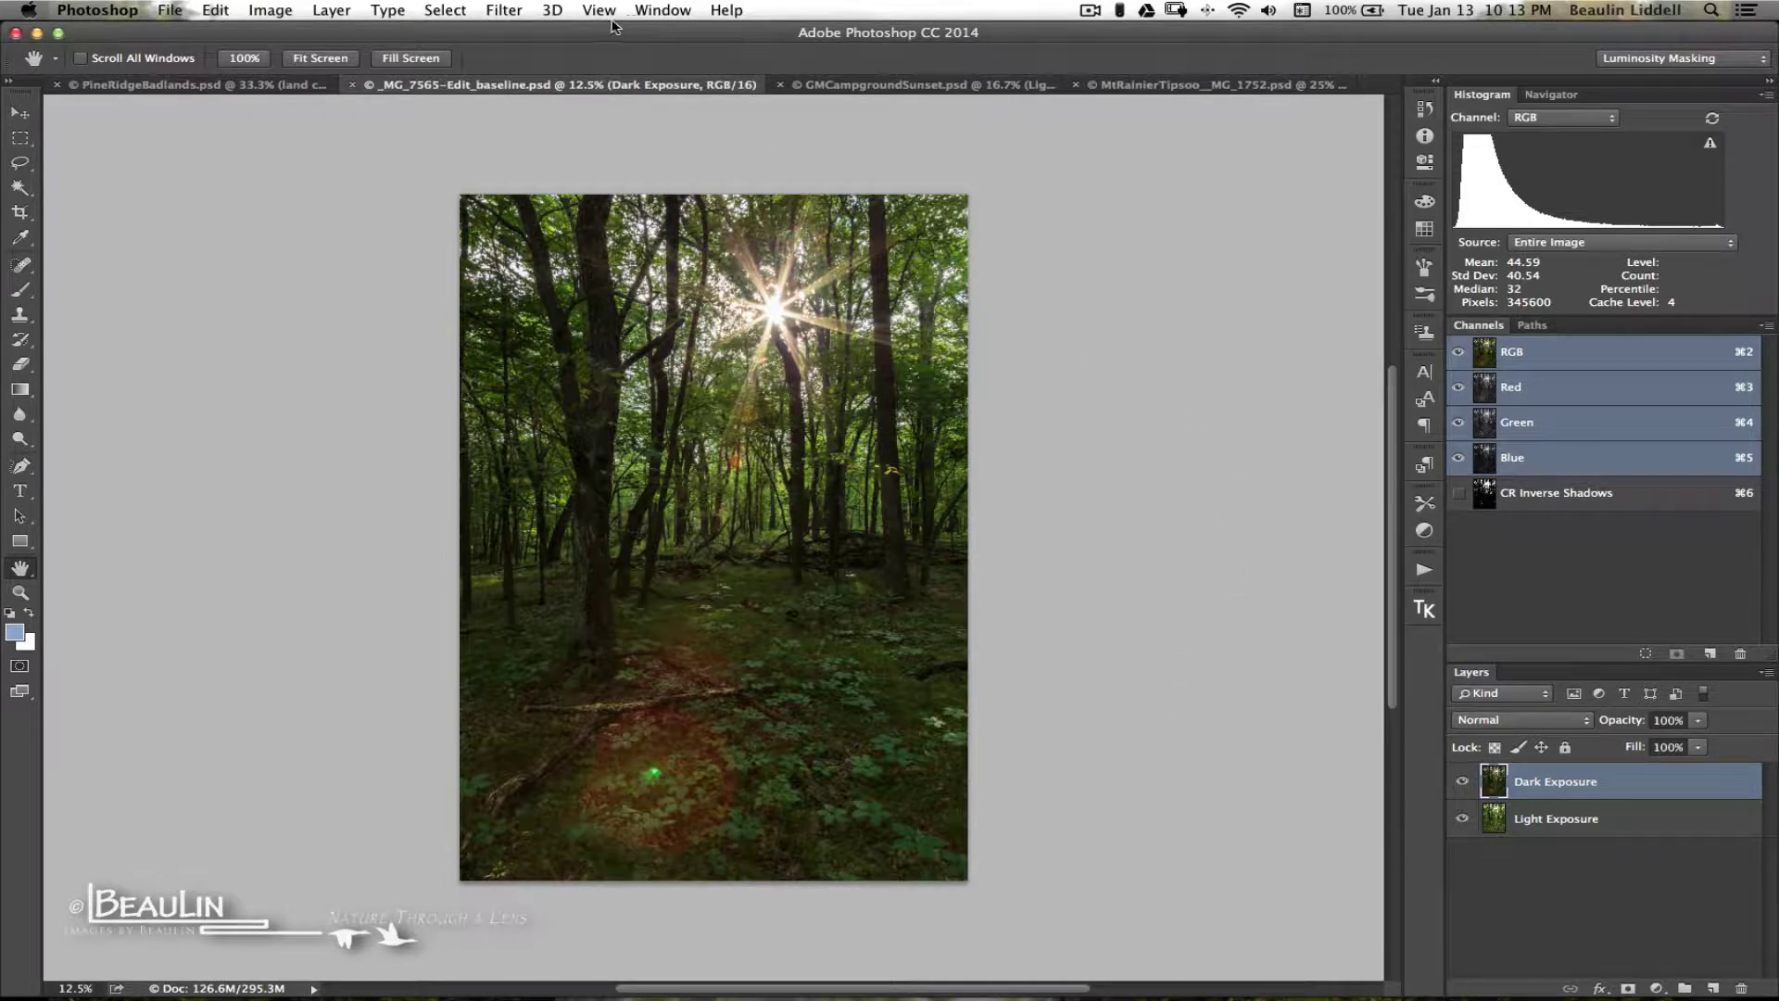
click(443, 10)
click(507, 195)
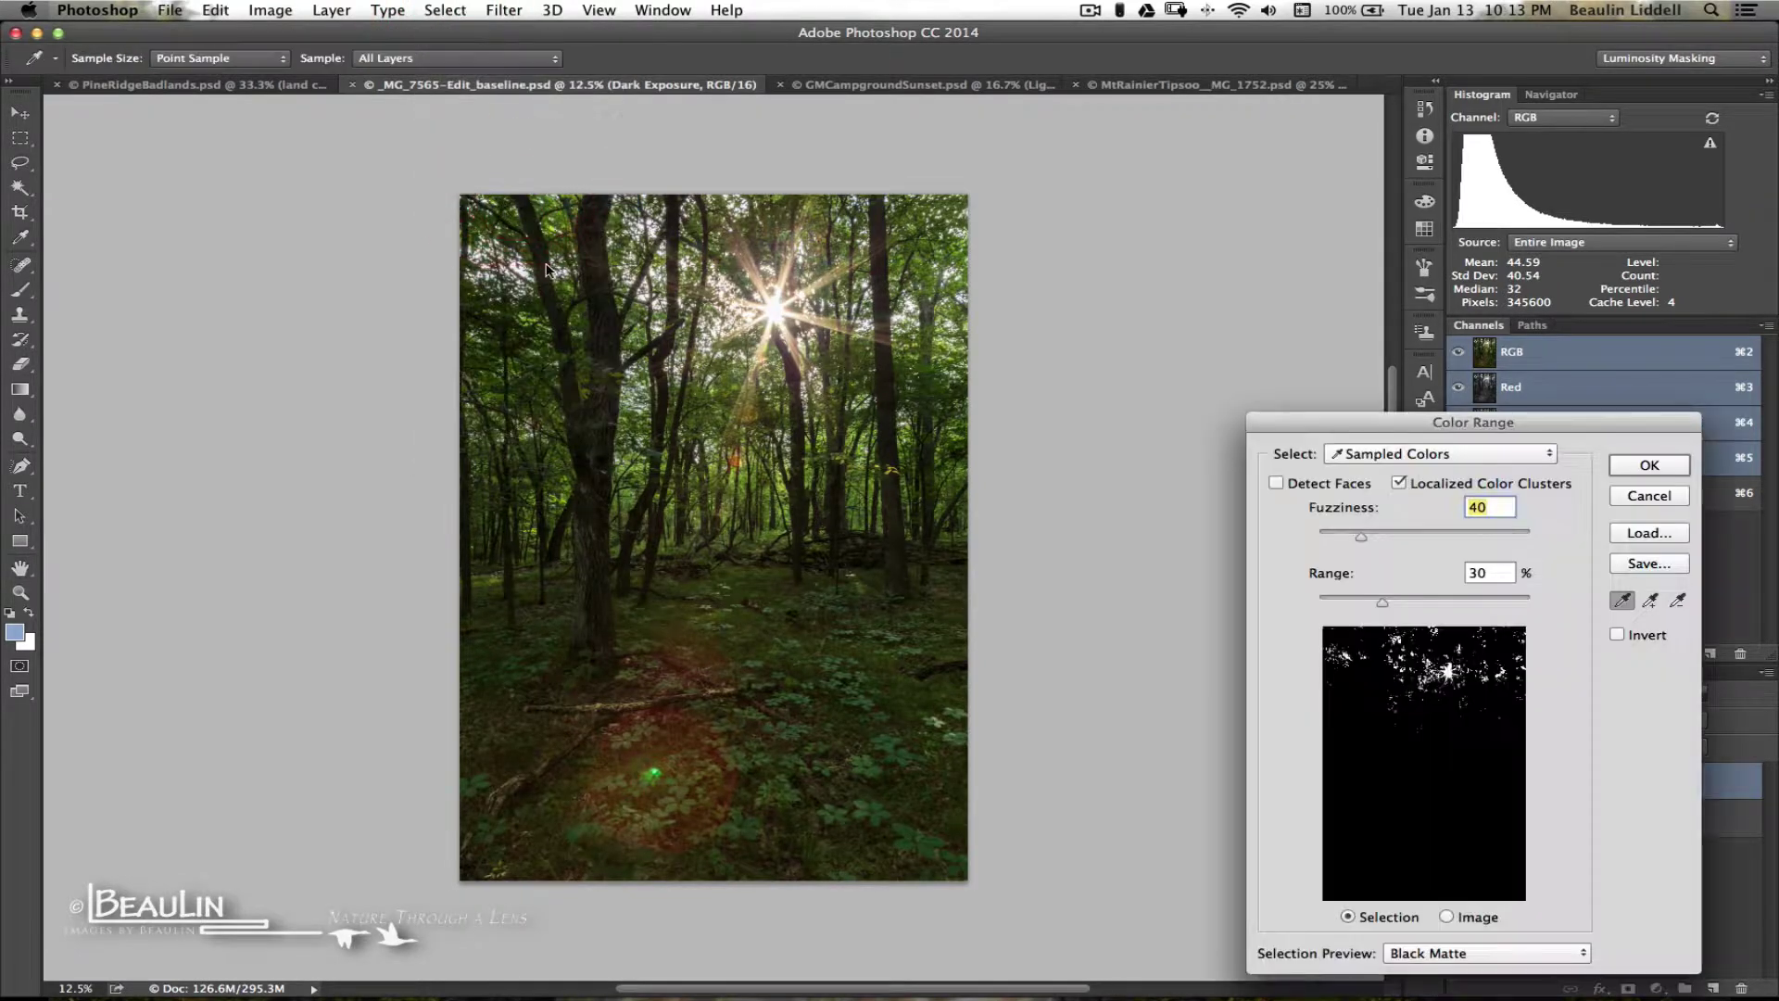
drag(1565, 423, 1329, 246)
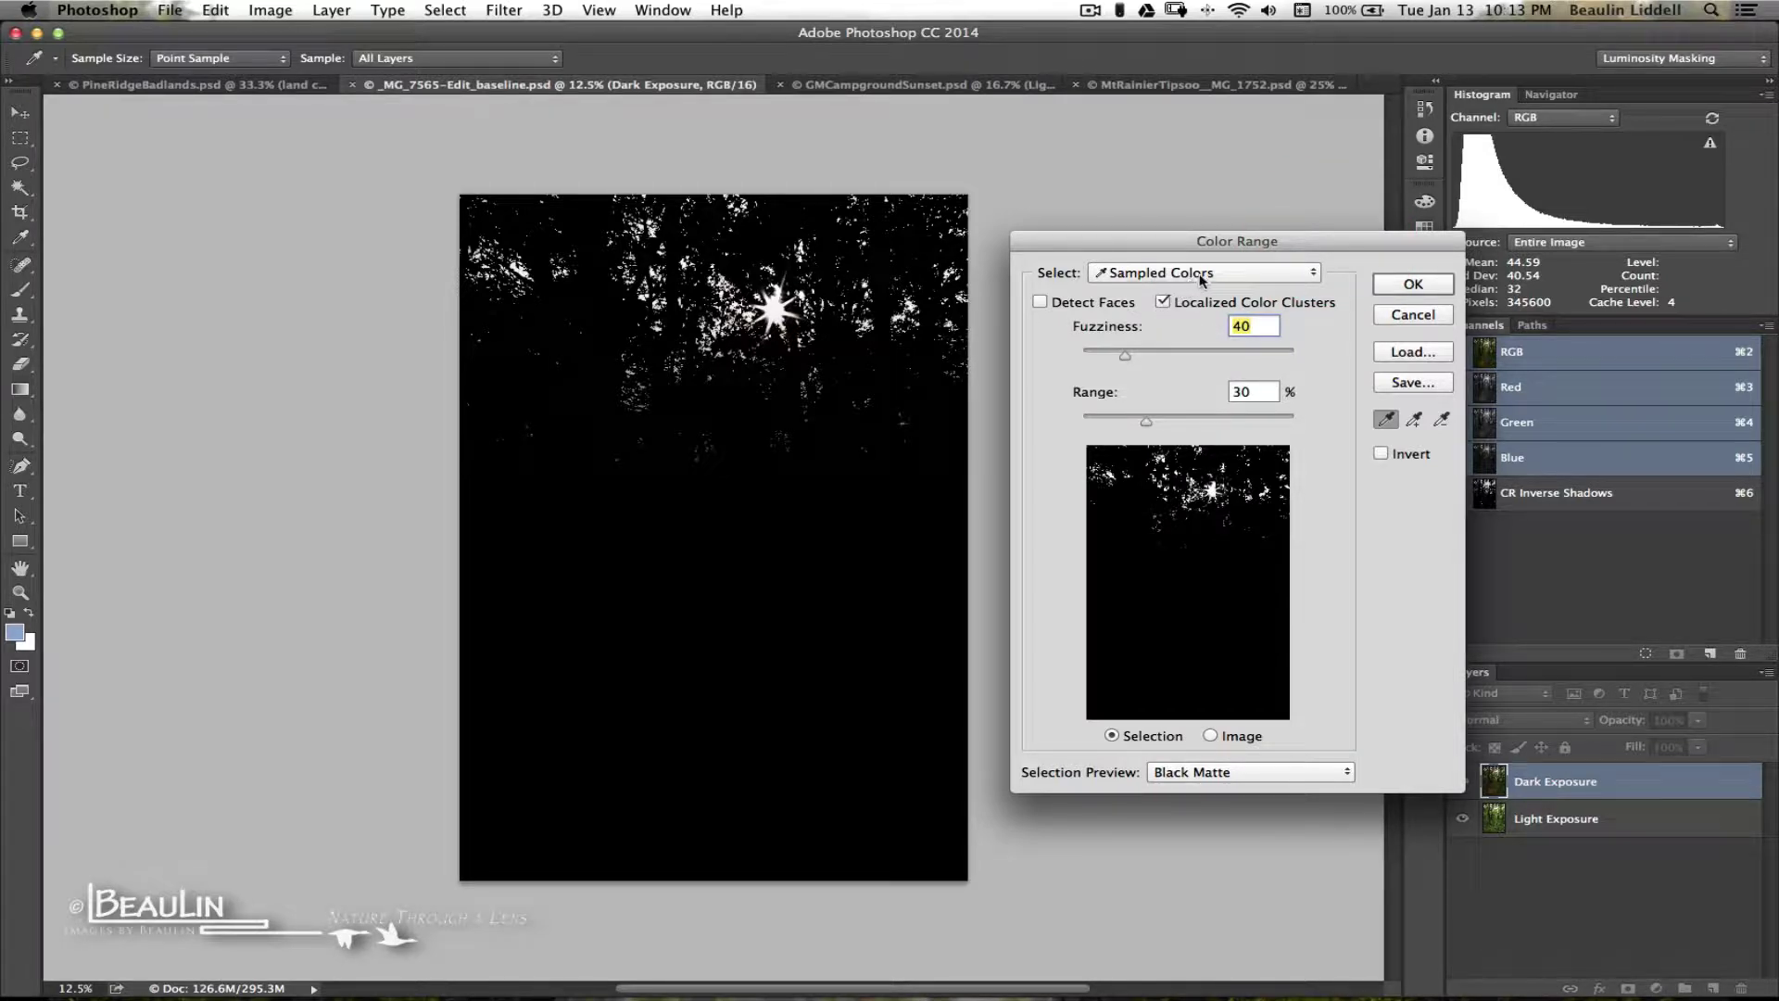
Set Selection Preview to None and select Shadows after trying Highlights and Midtones.
click(1224, 273)
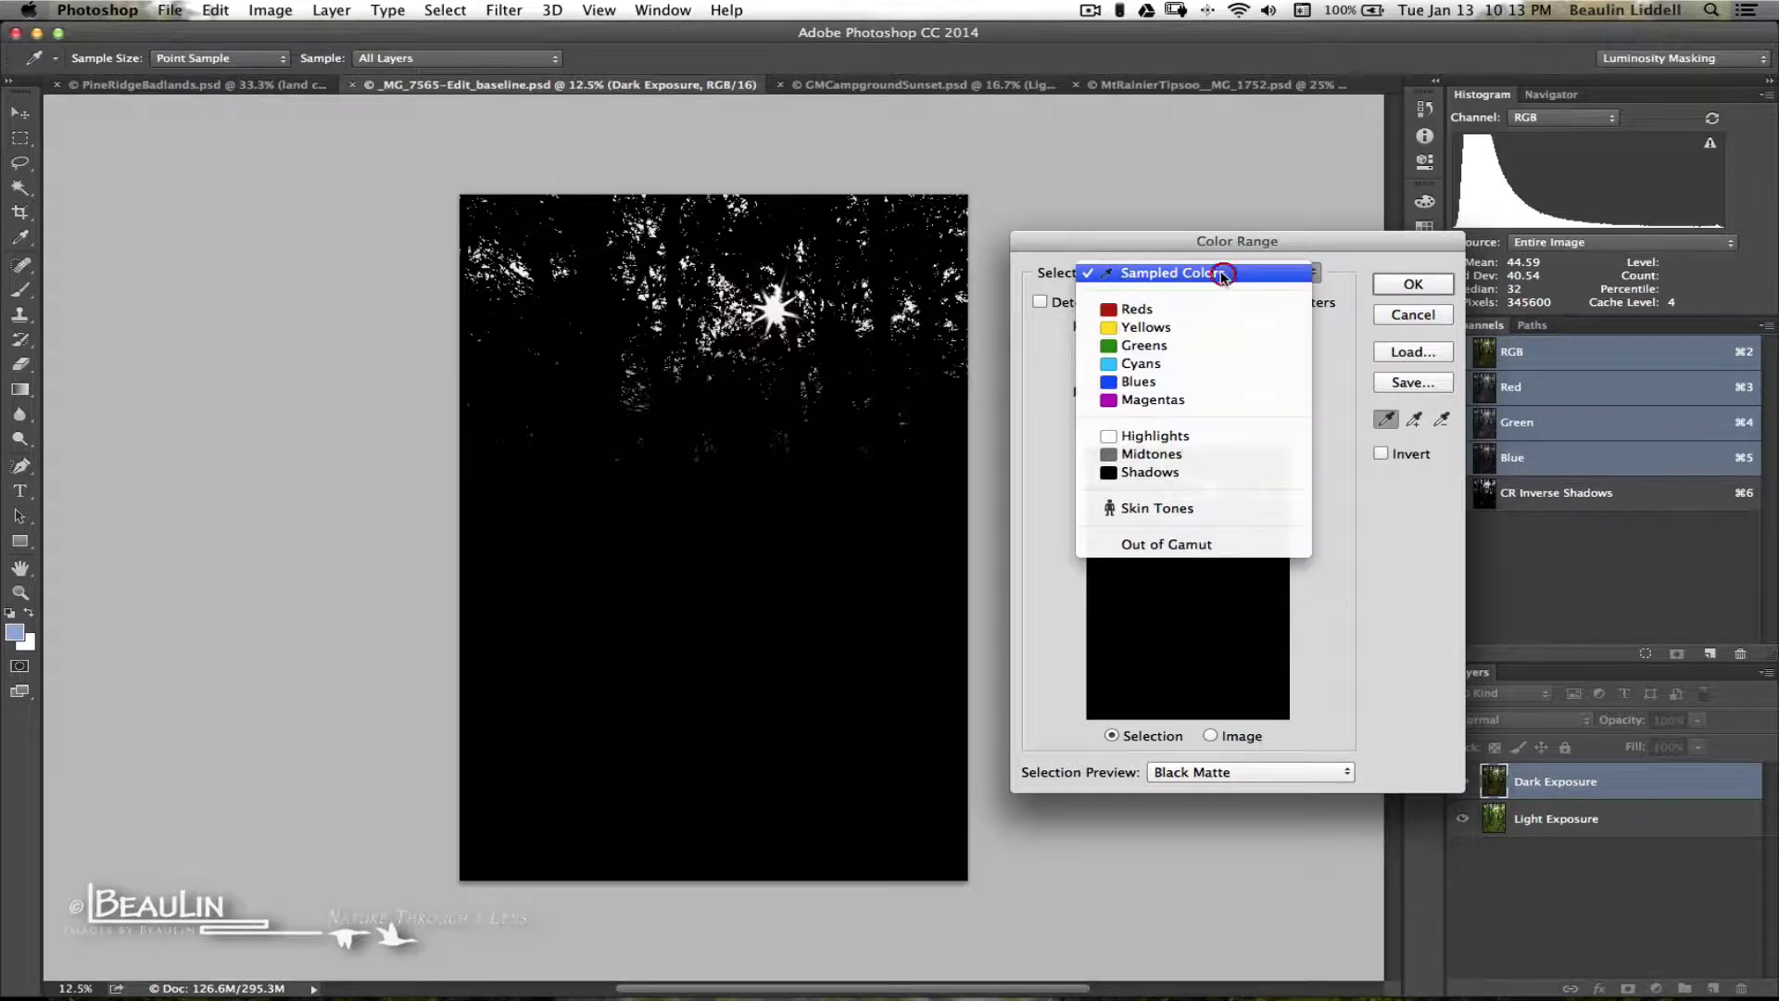
click(1203, 442)
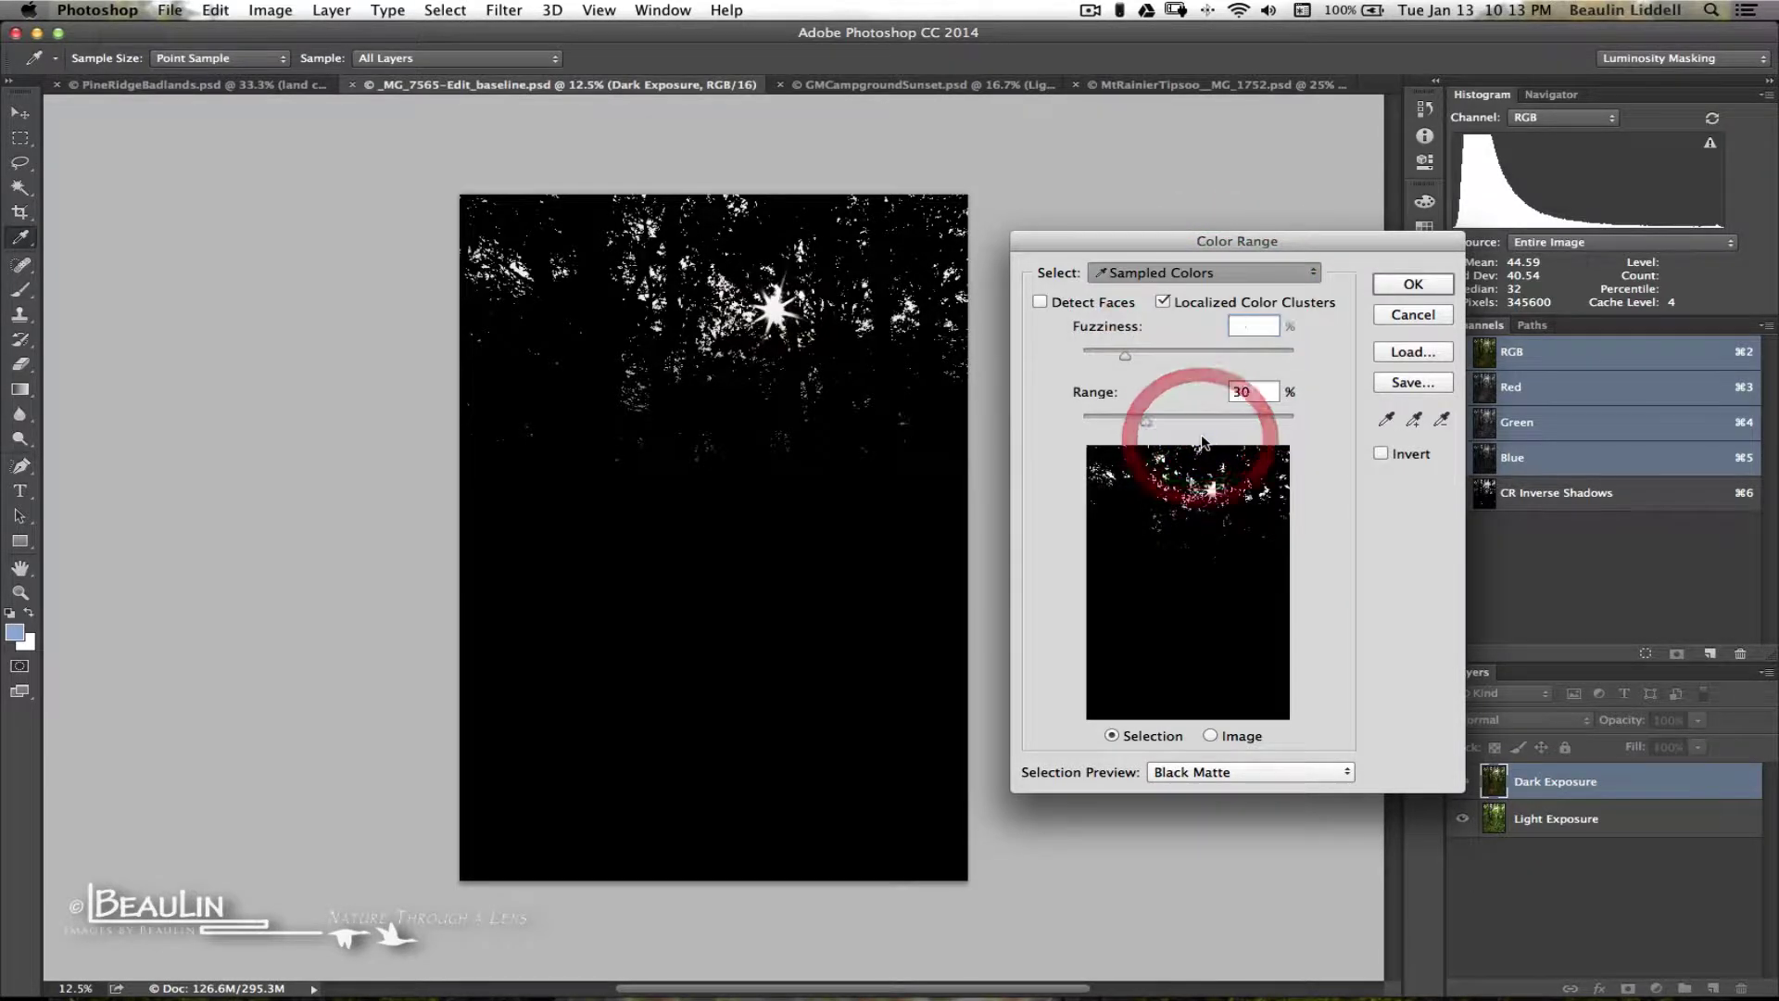
click(1256, 771)
click(1266, 728)
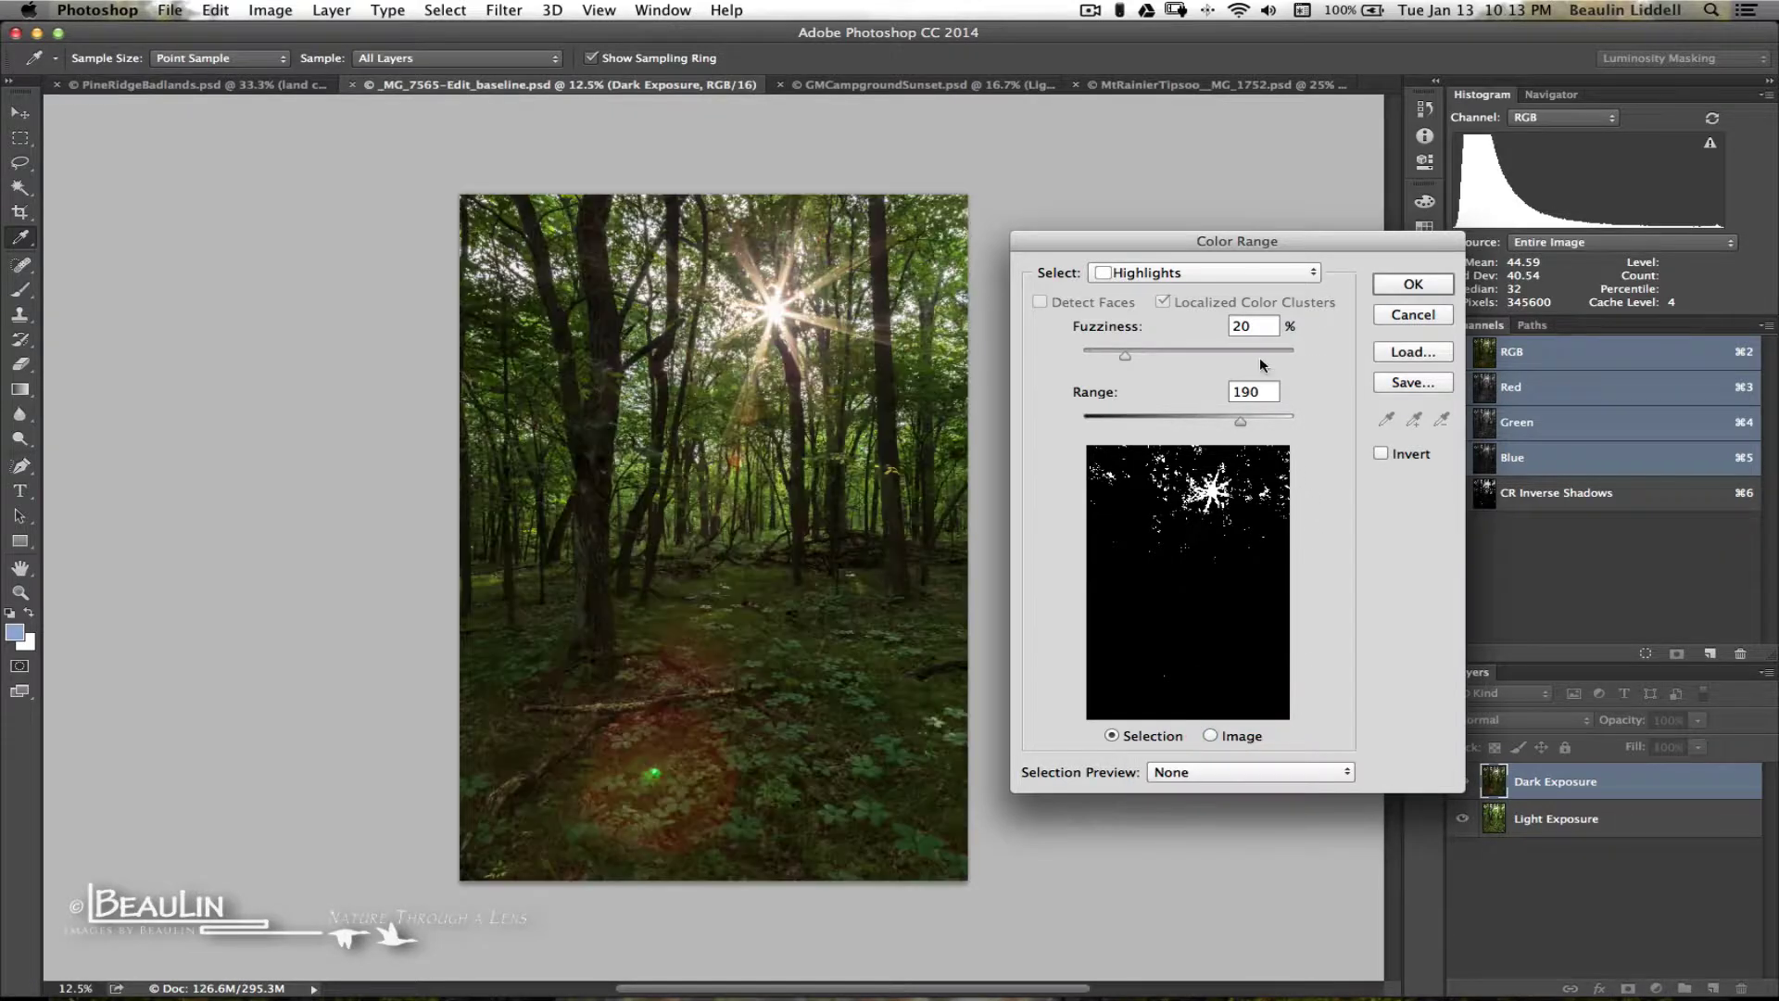
click(1220, 278)
click(1214, 289)
click(1229, 278)
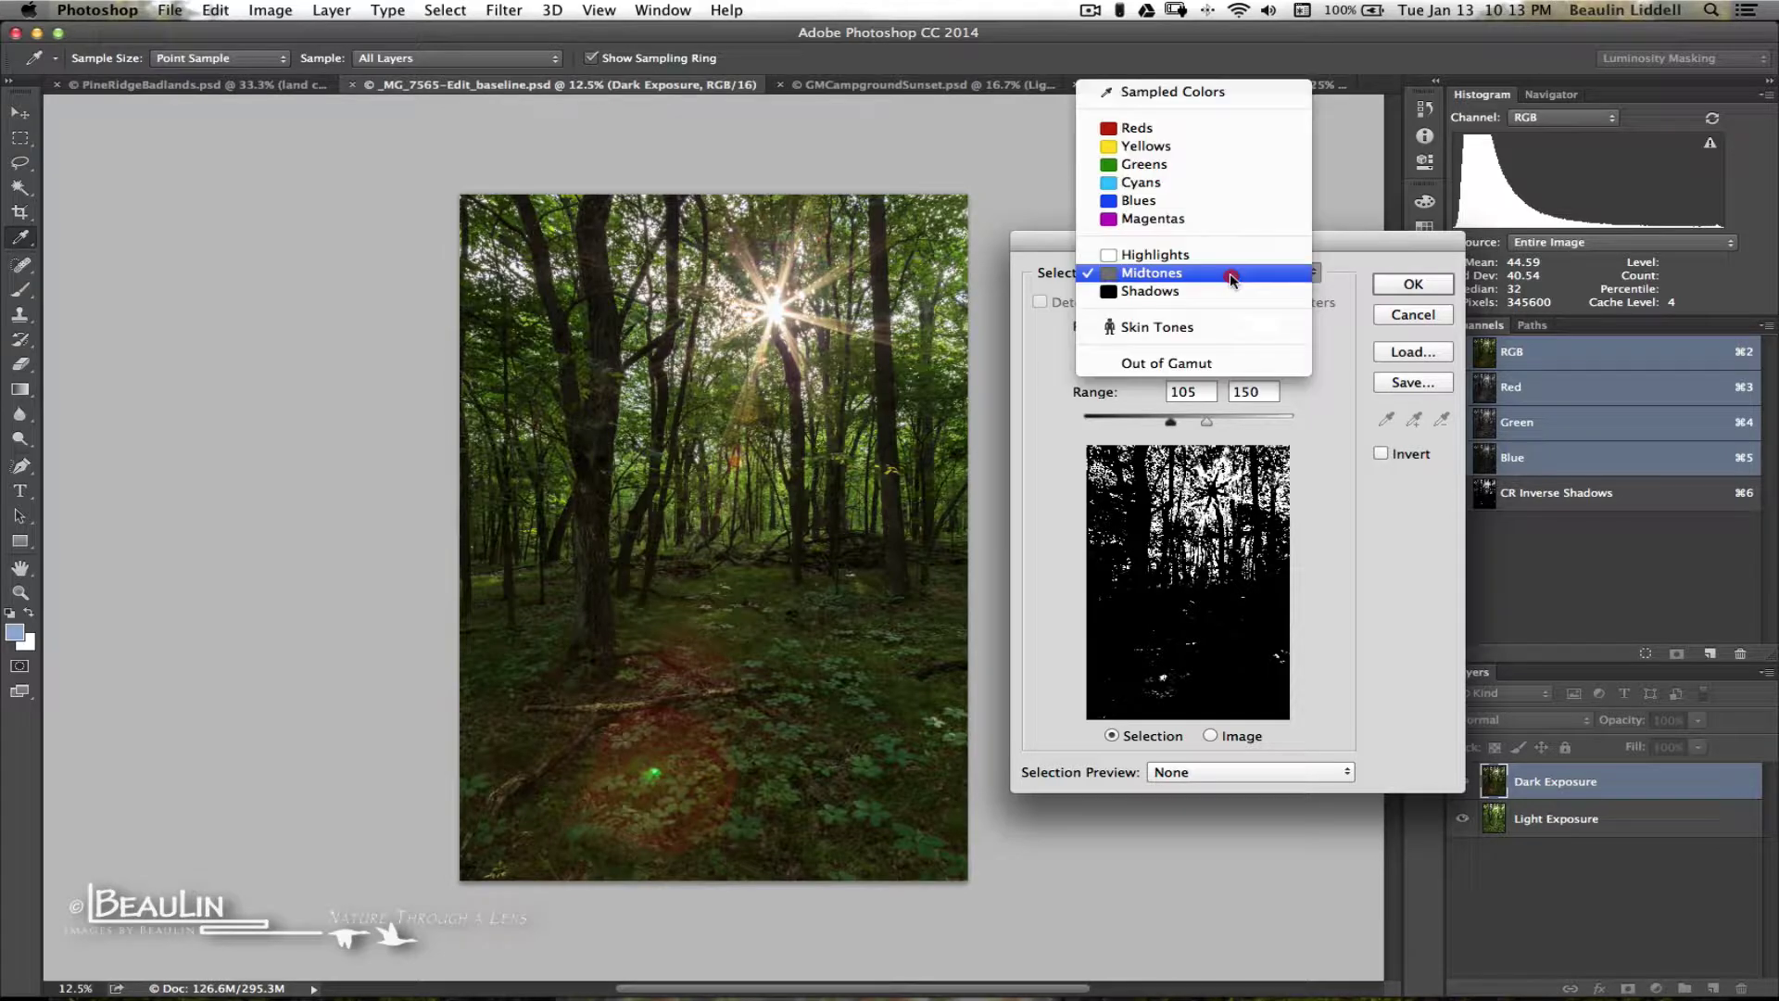
click(1232, 289)
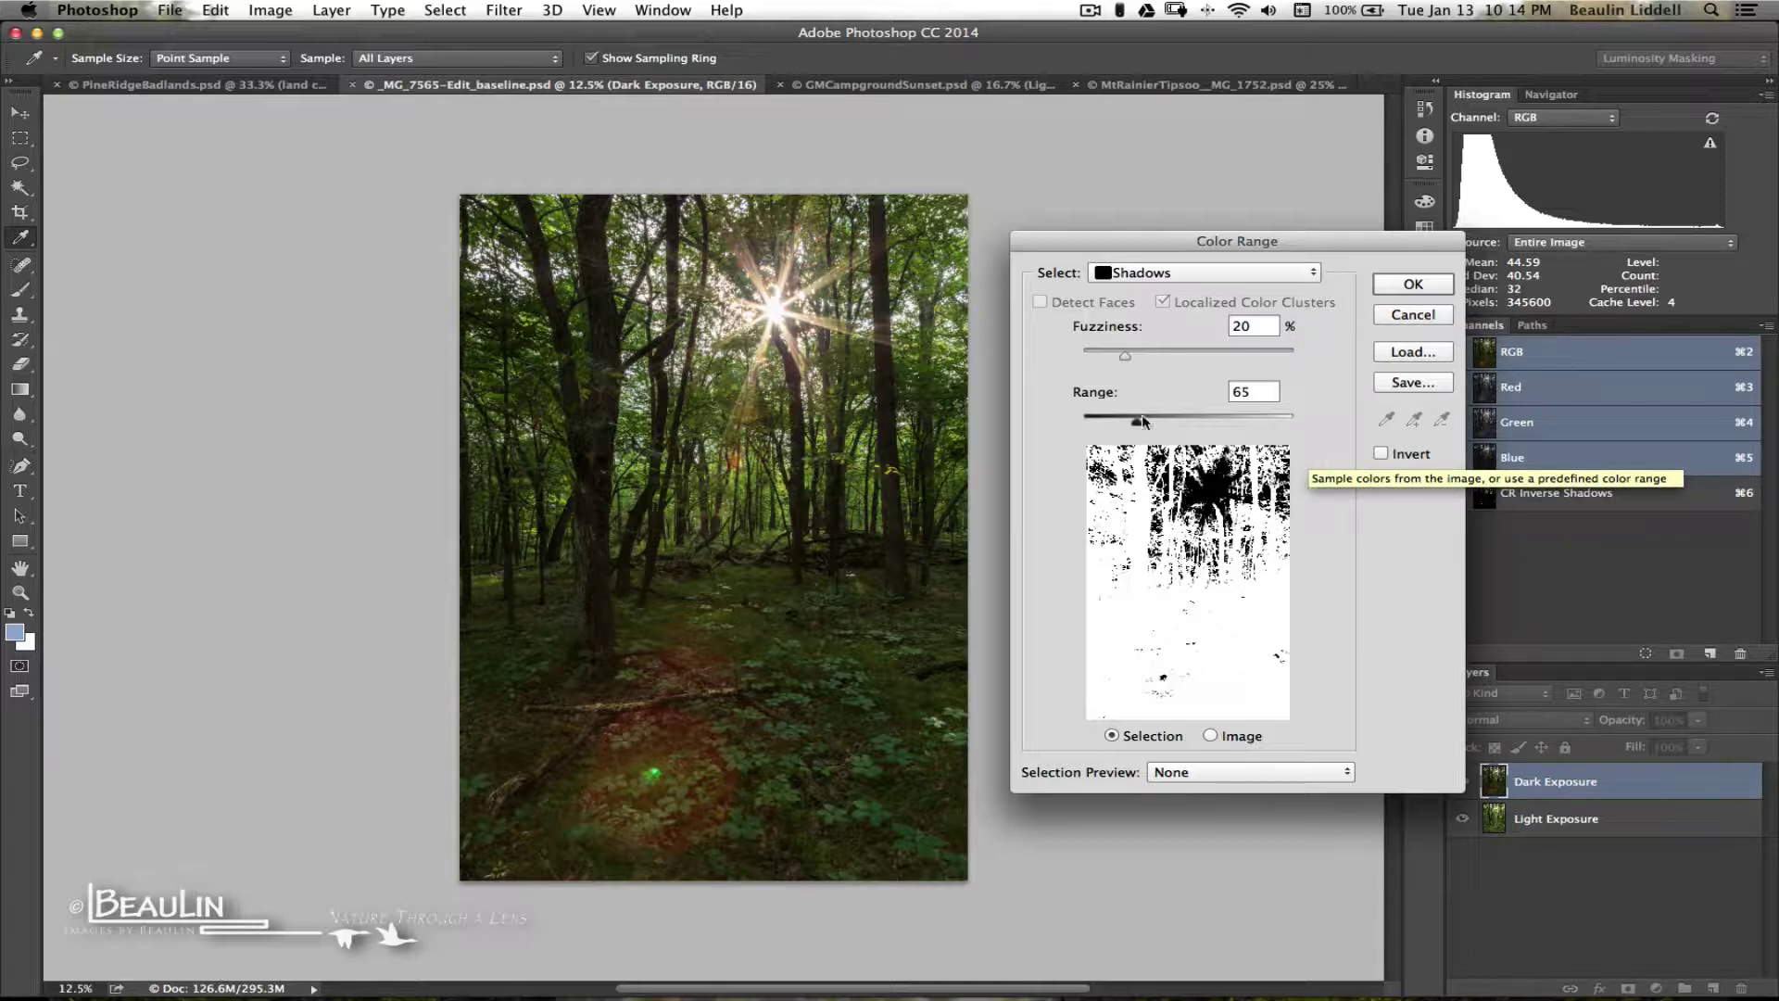
Set the Shadows Color Range to Fuzziness 23, tick Invert, and apply the selection.
drag(1124, 356, 1130, 428)
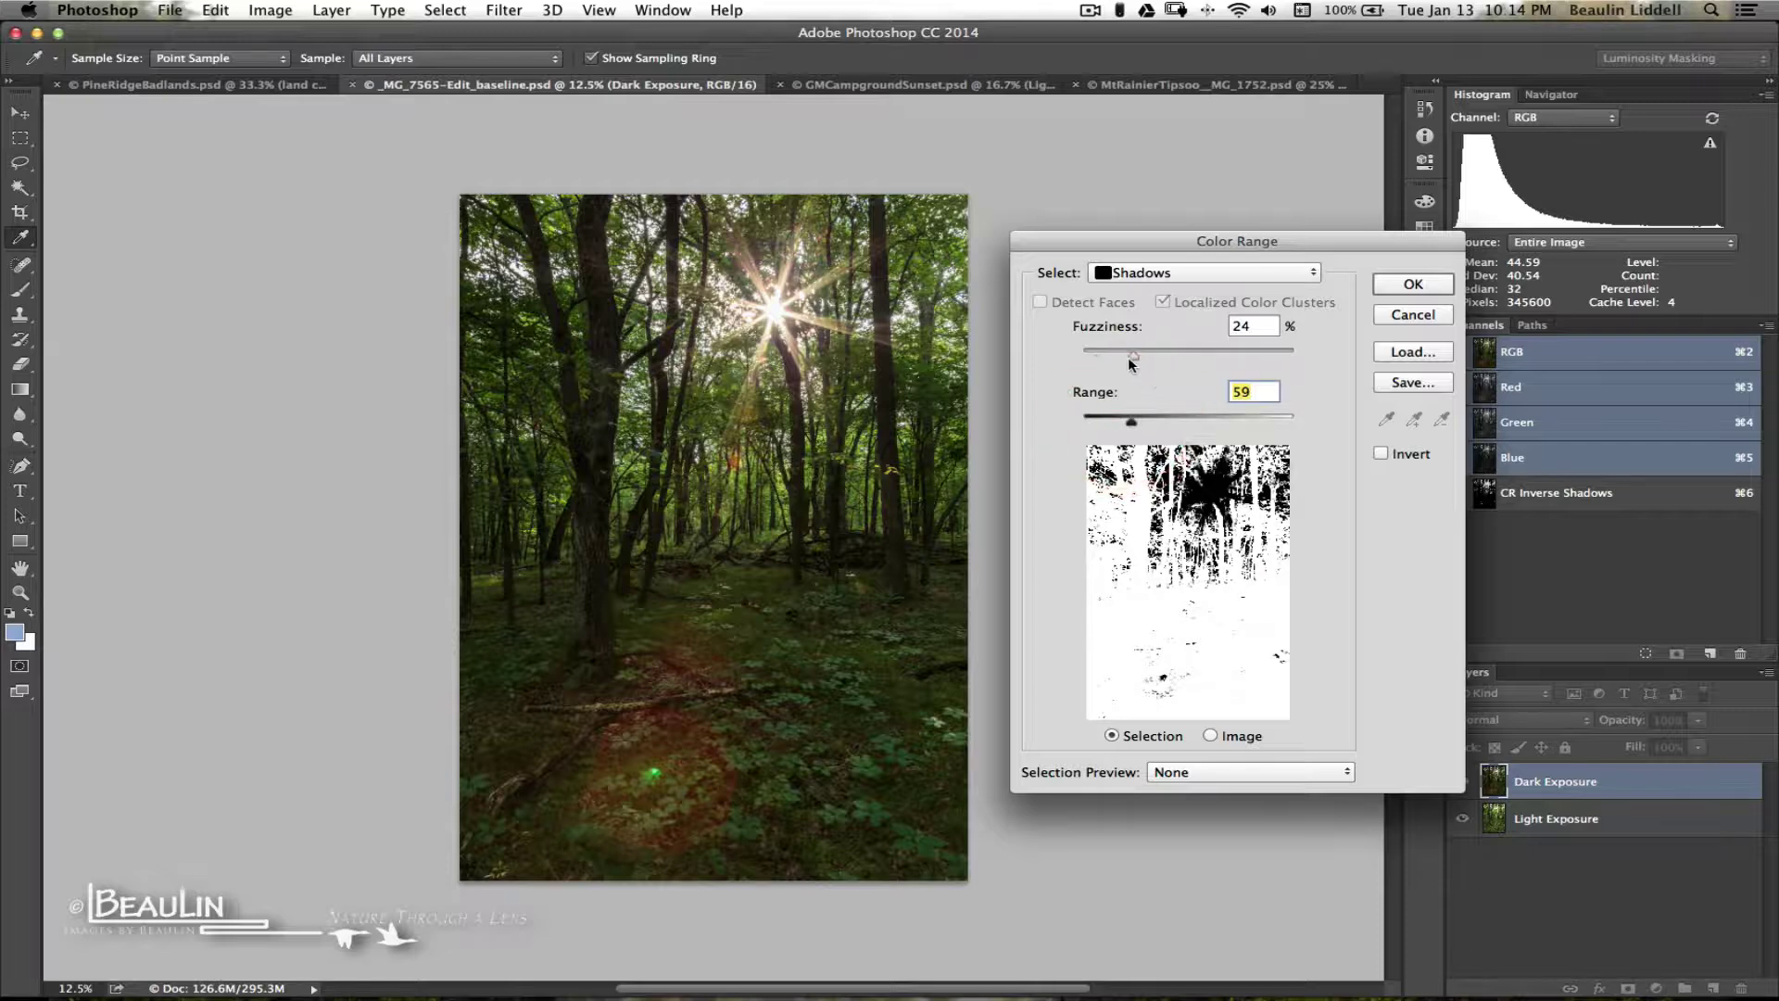
drag(1132, 360, 1133, 361)
drag(1132, 362, 1132, 361)
click(1380, 454)
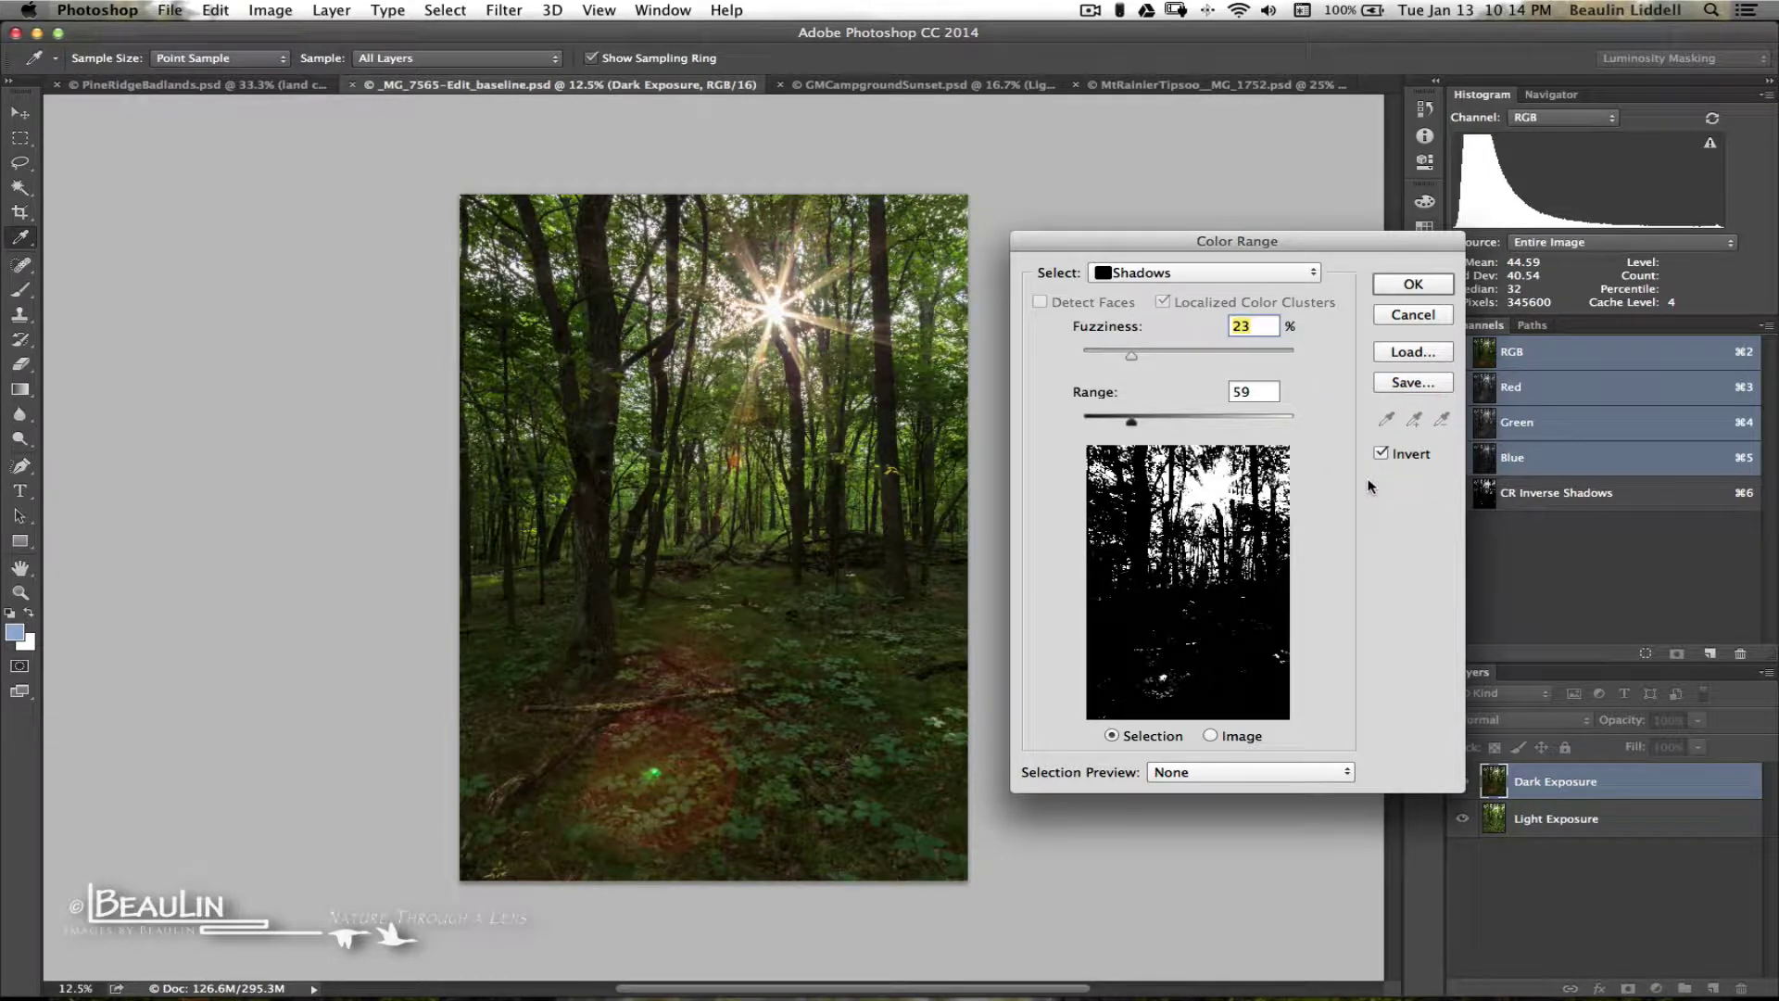
click(1412, 288)
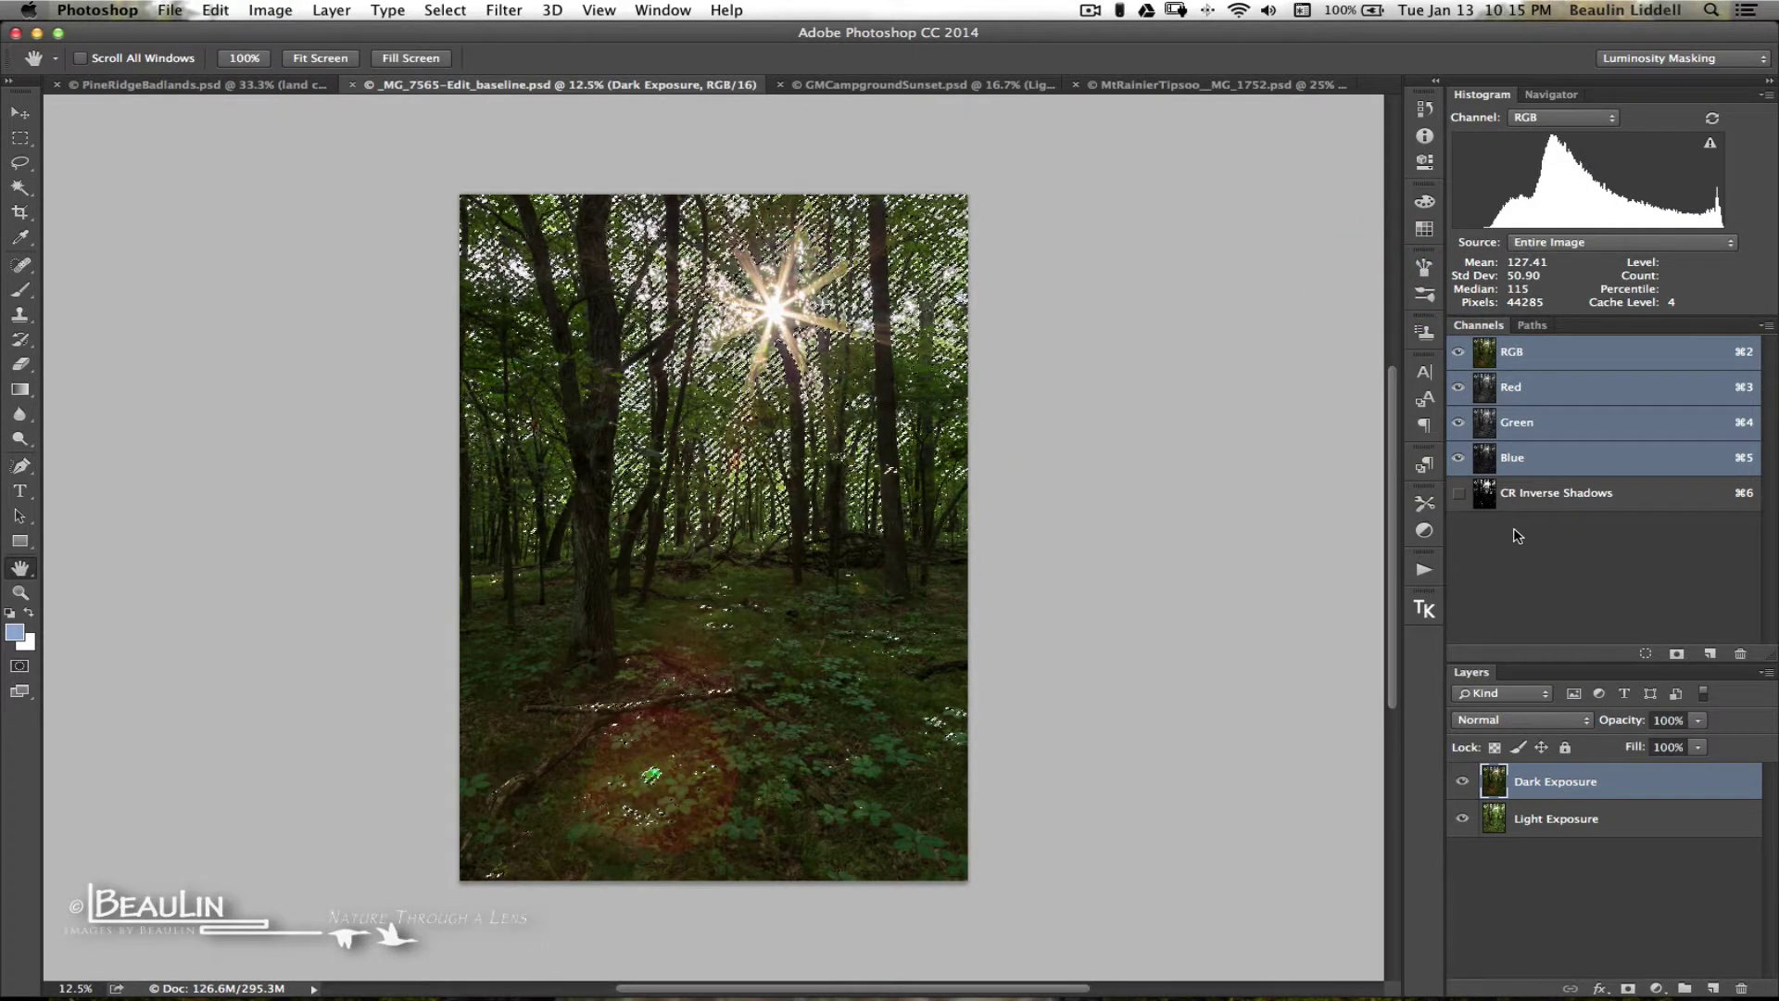
Deselect, load the CR Inverse Shadows channel as a selection, and add it as Dark Exposure's layer mask.
key(super+d)
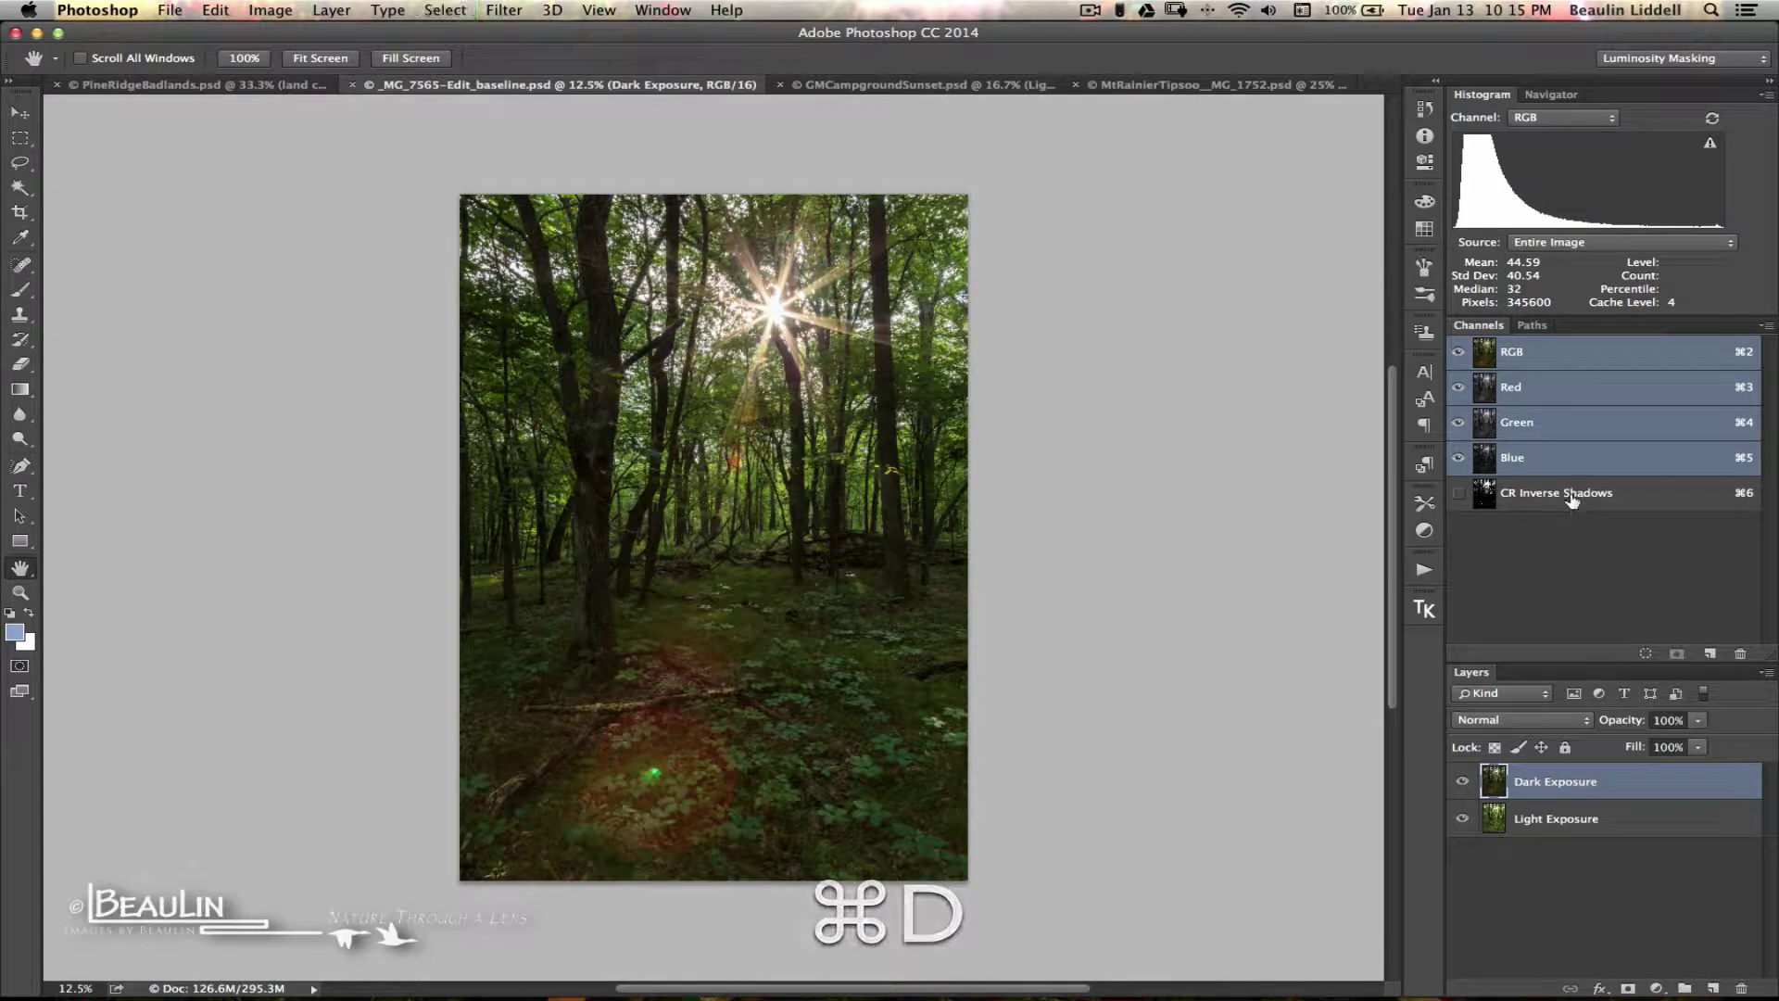
click(1573, 498)
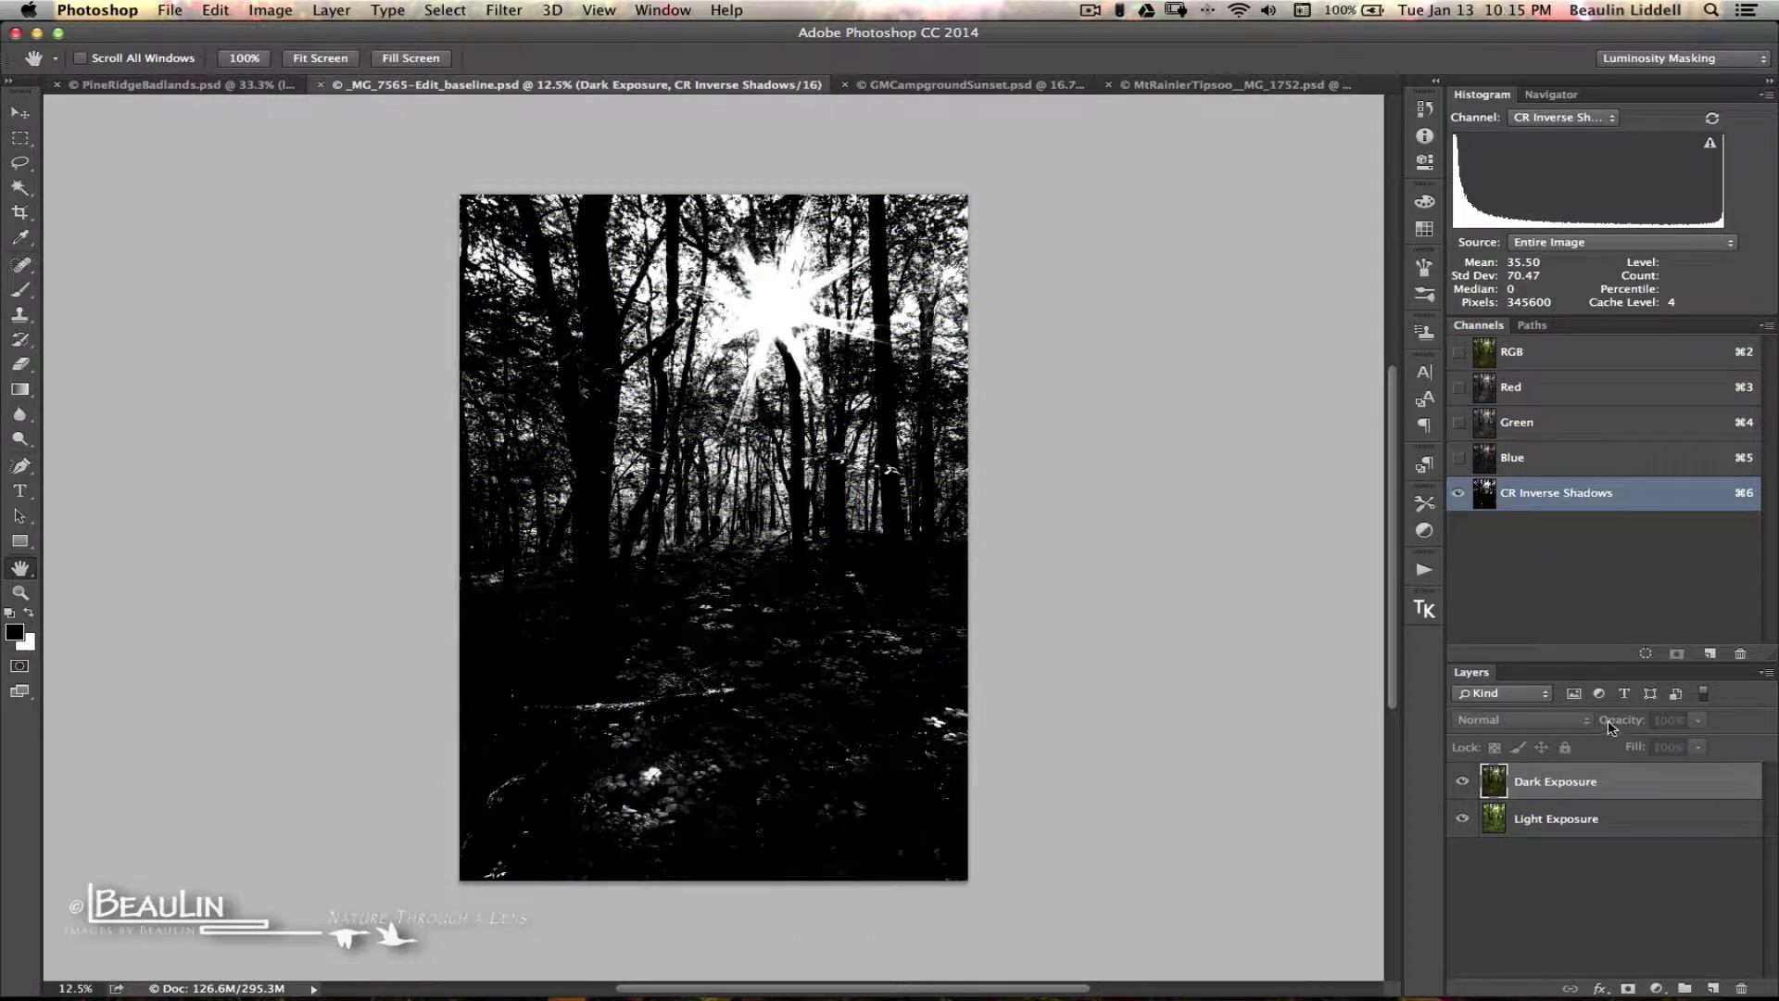
super+click(1621, 505)
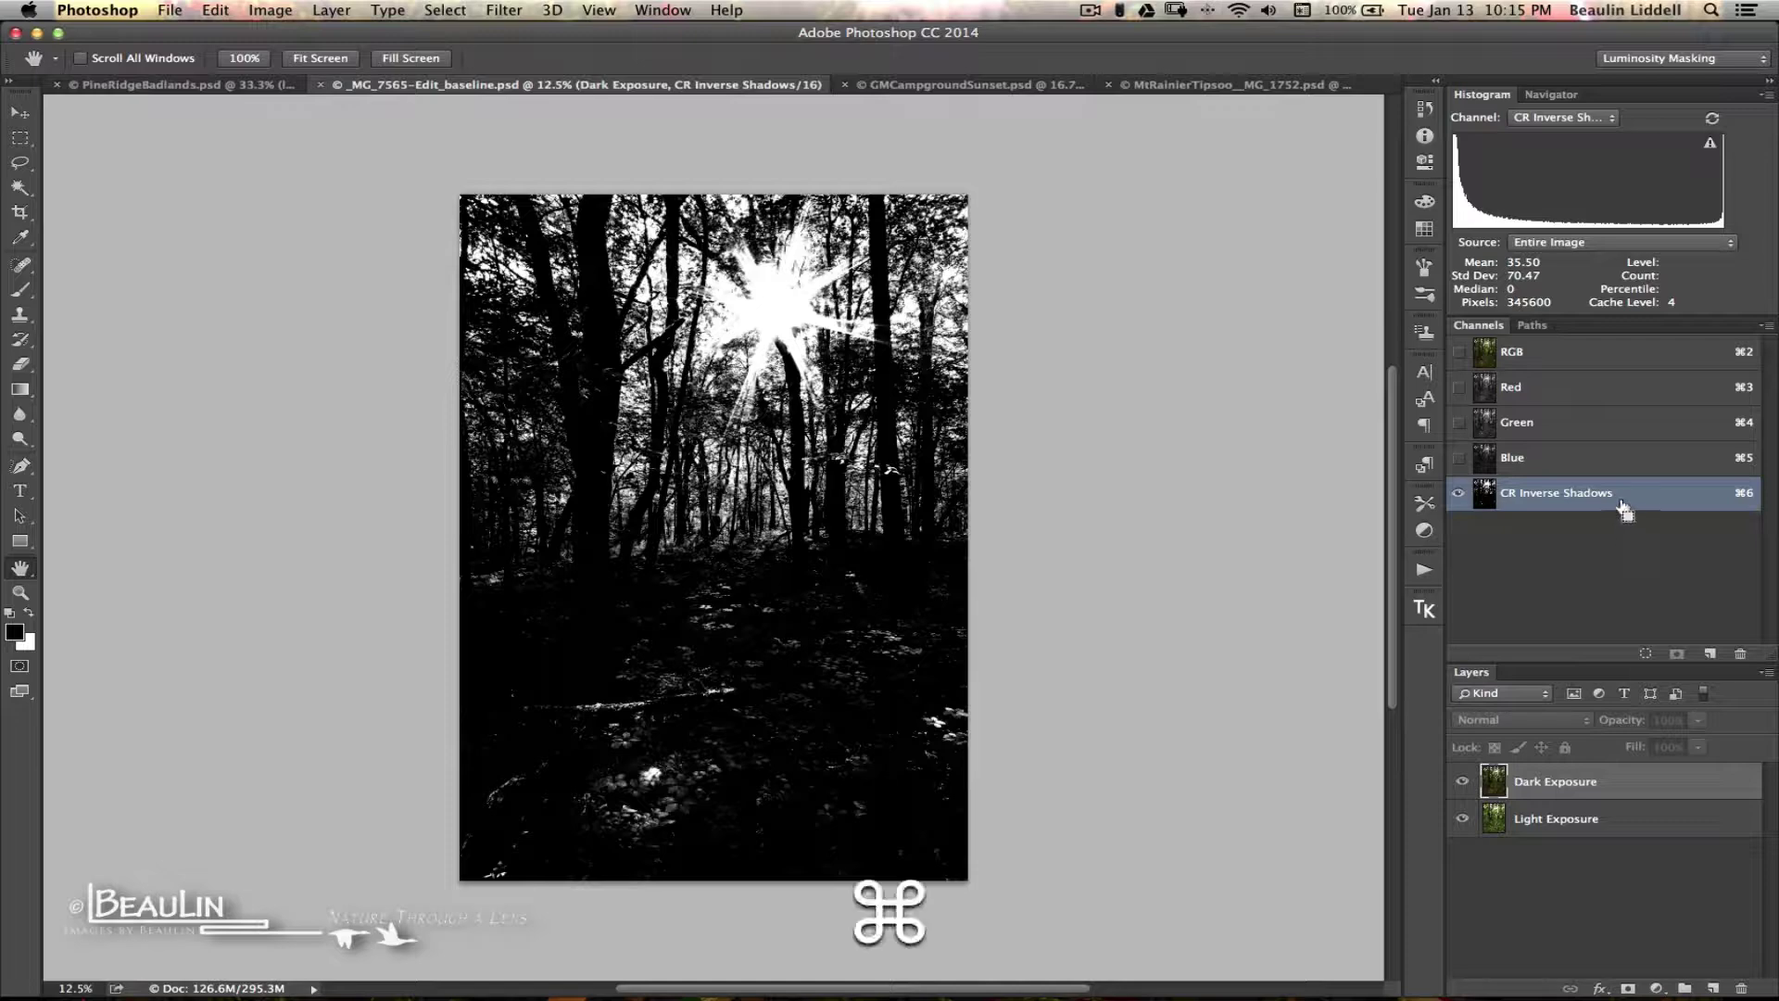
click(1629, 988)
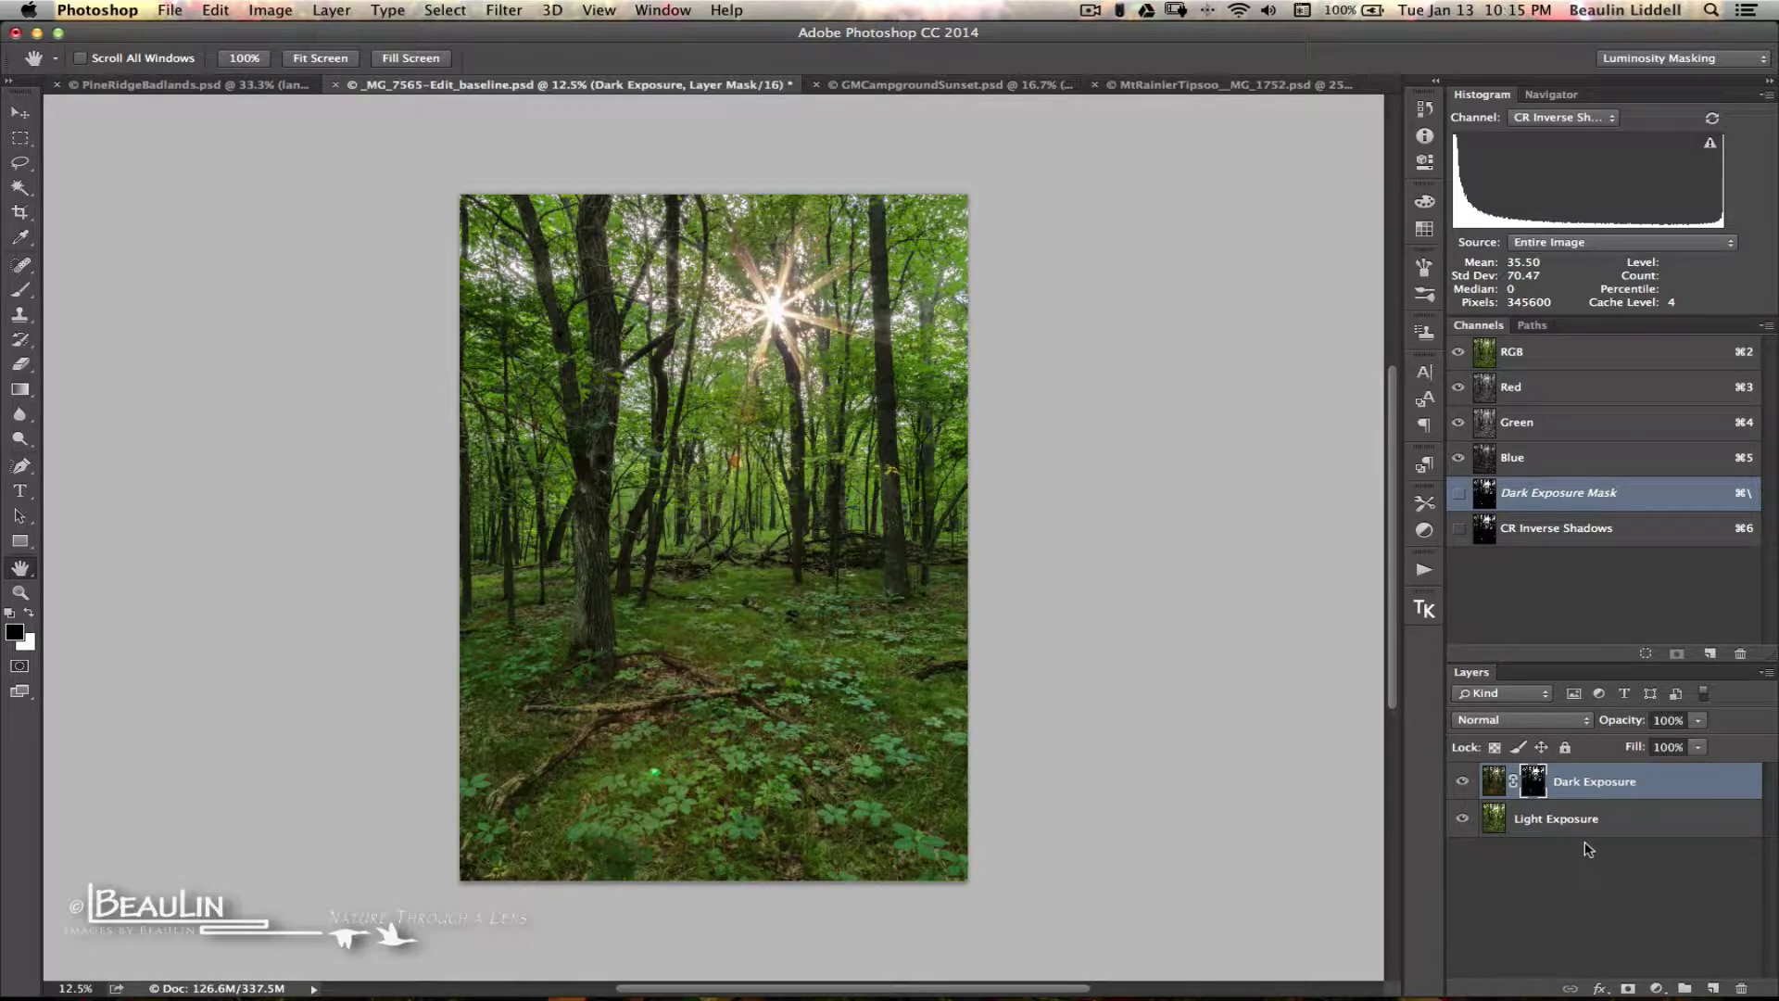
With a ~478 px brush, paint black over the bright lower-forest leaves in the Dark Exposure mask.
click(1534, 787)
alt+click(1535, 787)
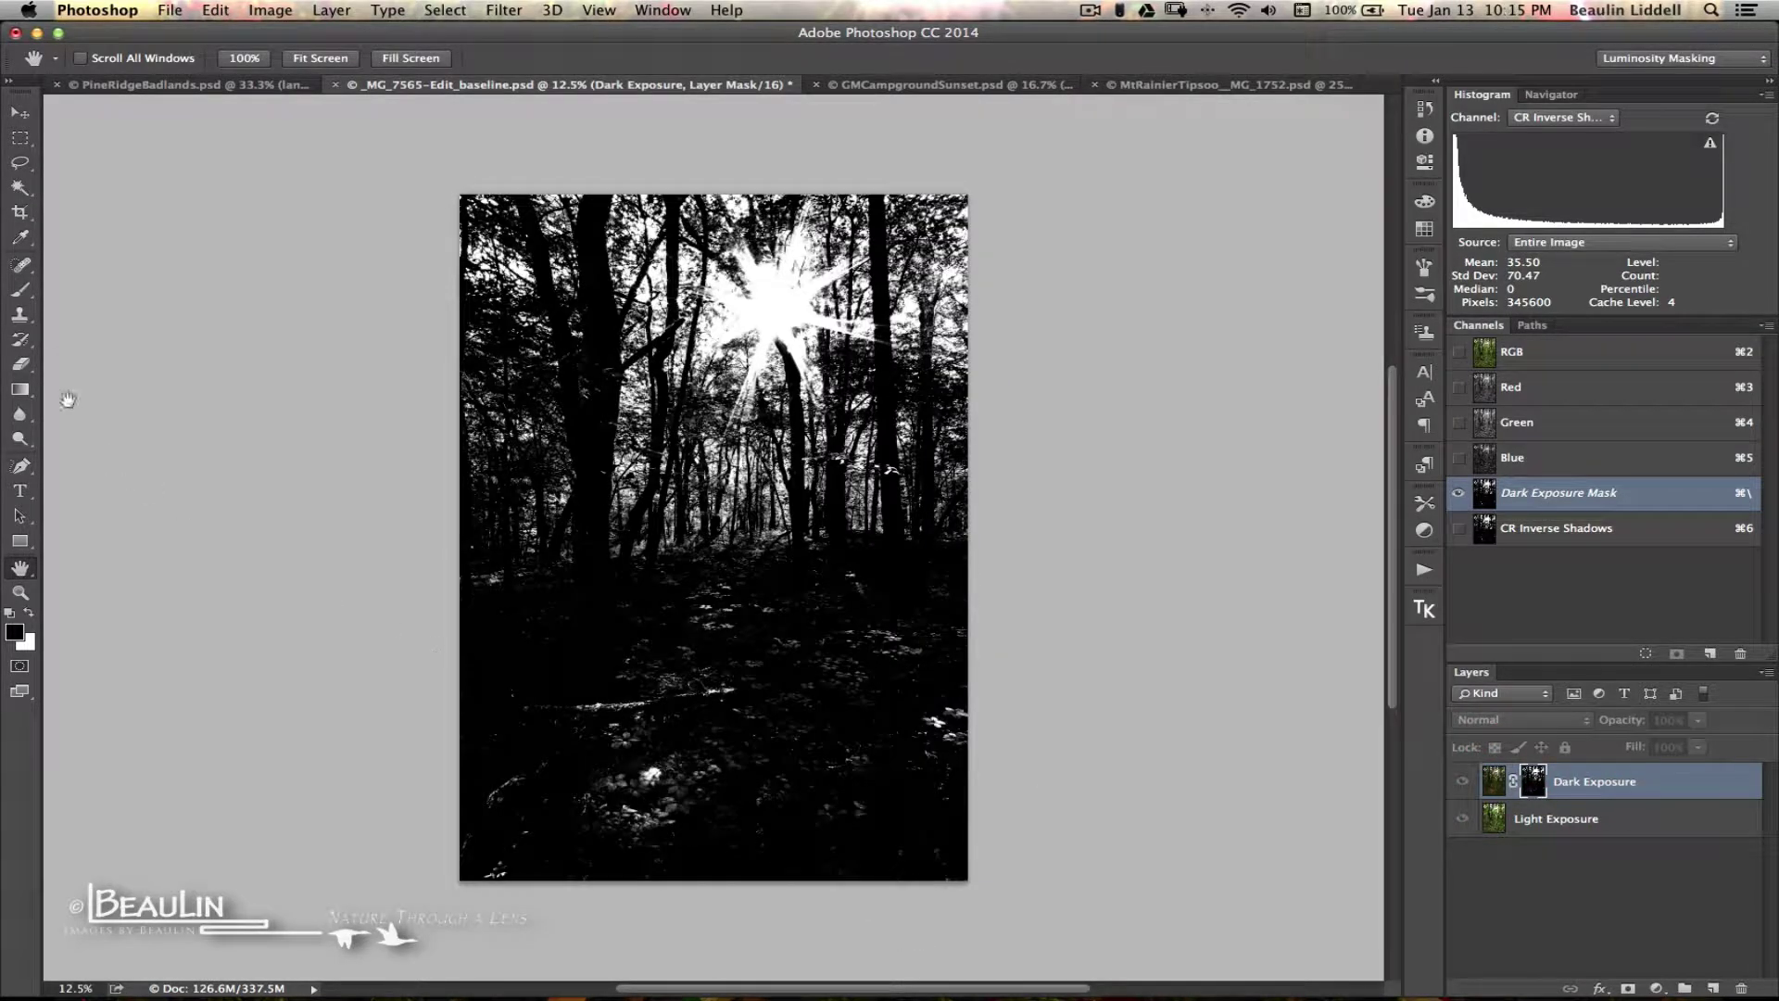
click(21, 290)
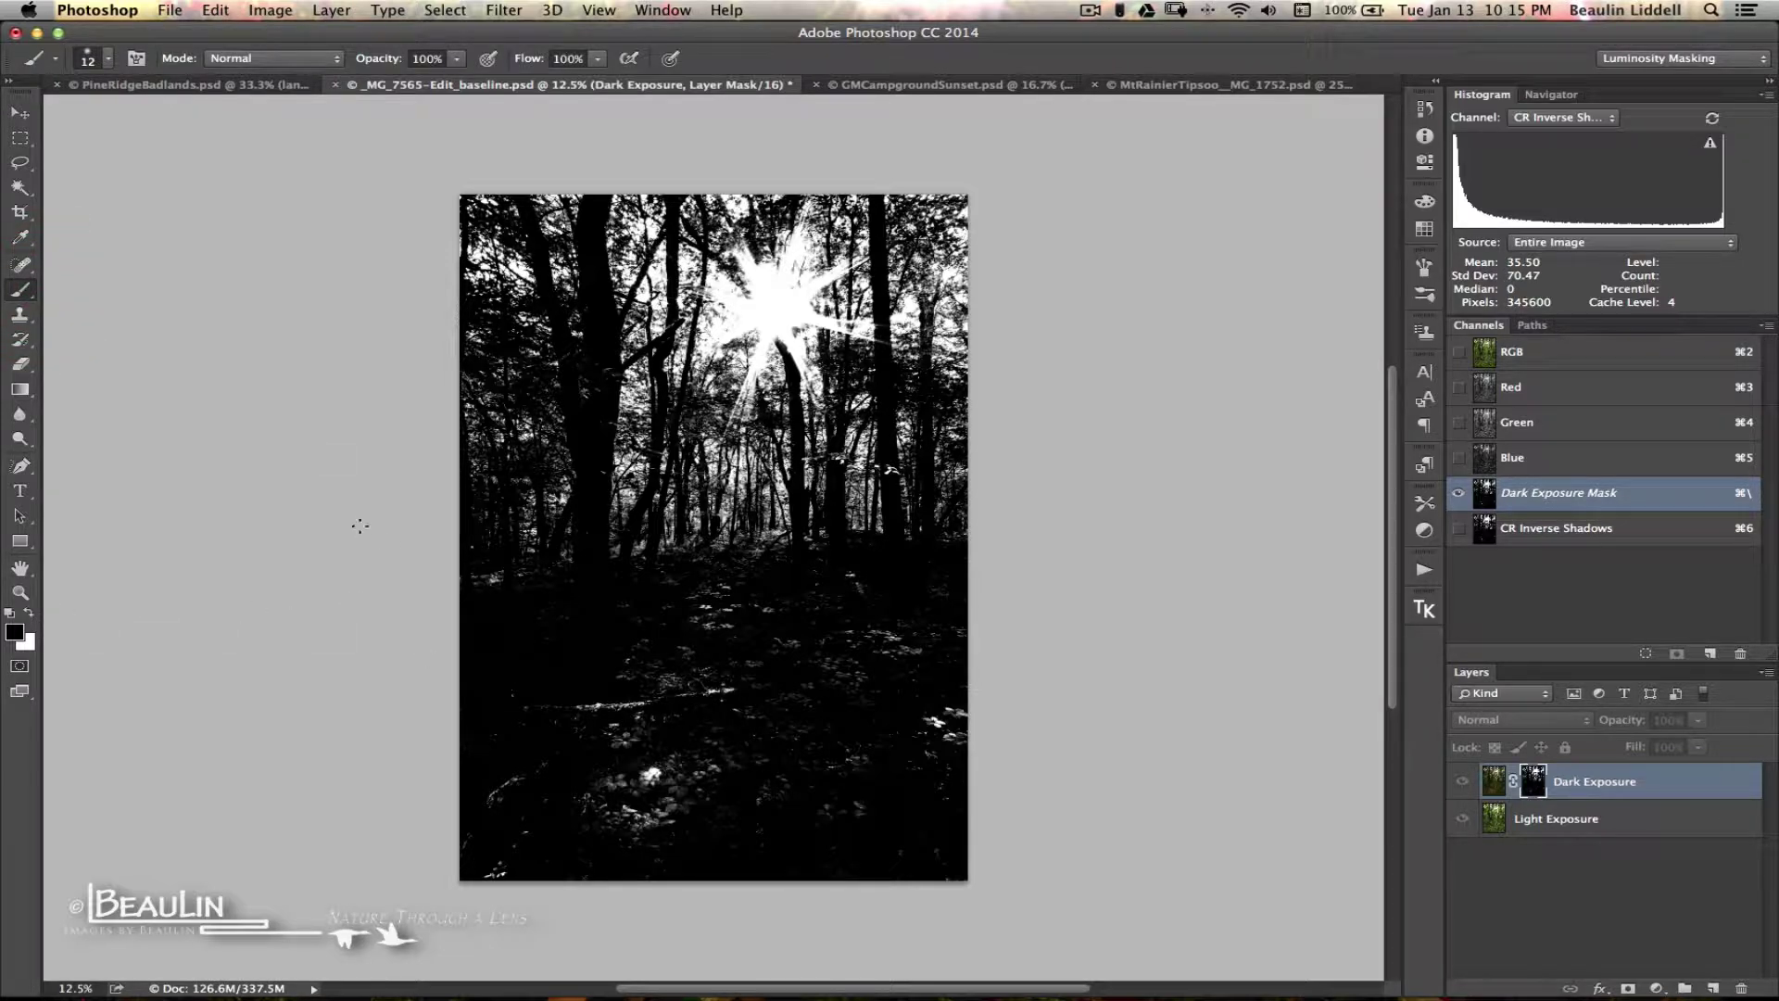
drag(637, 683, 689, 688)
mouse_move(634, 827)
mouse_down()
mouse_move(524, 829)
mouse_move(639, 816)
mouse_move(600, 775)
mouse_move(768, 679)
mouse_move(554, 721)
mouse_move(562, 789)
mouse_move(674, 860)
mouse_move(948, 725)
mouse_move(775, 758)
mouse_up()
mouse_move(988, 667)
mouse_down()
mouse_move(595, 627)
mouse_move(876, 574)
mouse_move(640, 580)
mouse_move(676, 663)
mouse_move(876, 867)
mouse_move(945, 697)
mouse_move(871, 627)
mouse_move(999, 599)
mouse_up()
click(1657, 784)
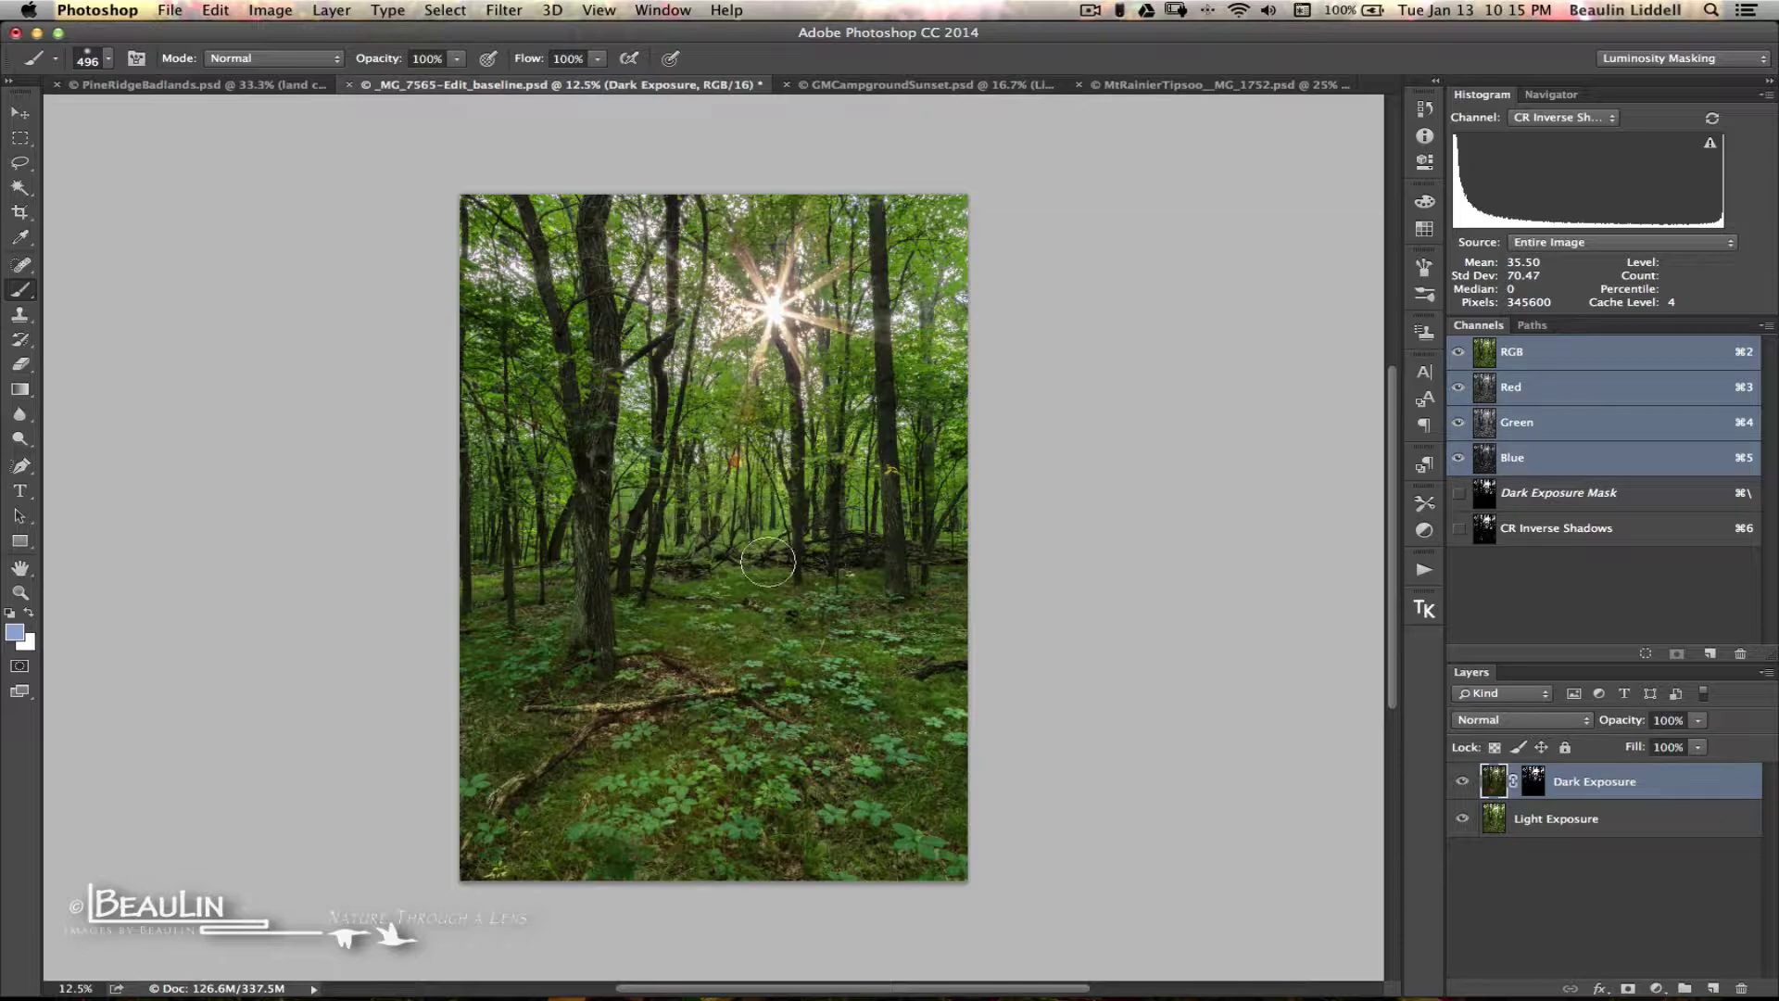
mouse_move(522, 544)
mouse_down()
mouse_move(484, 508)
mouse_move(505, 533)
mouse_move(525, 509)
mouse_move(516, 553)
mouse_up()
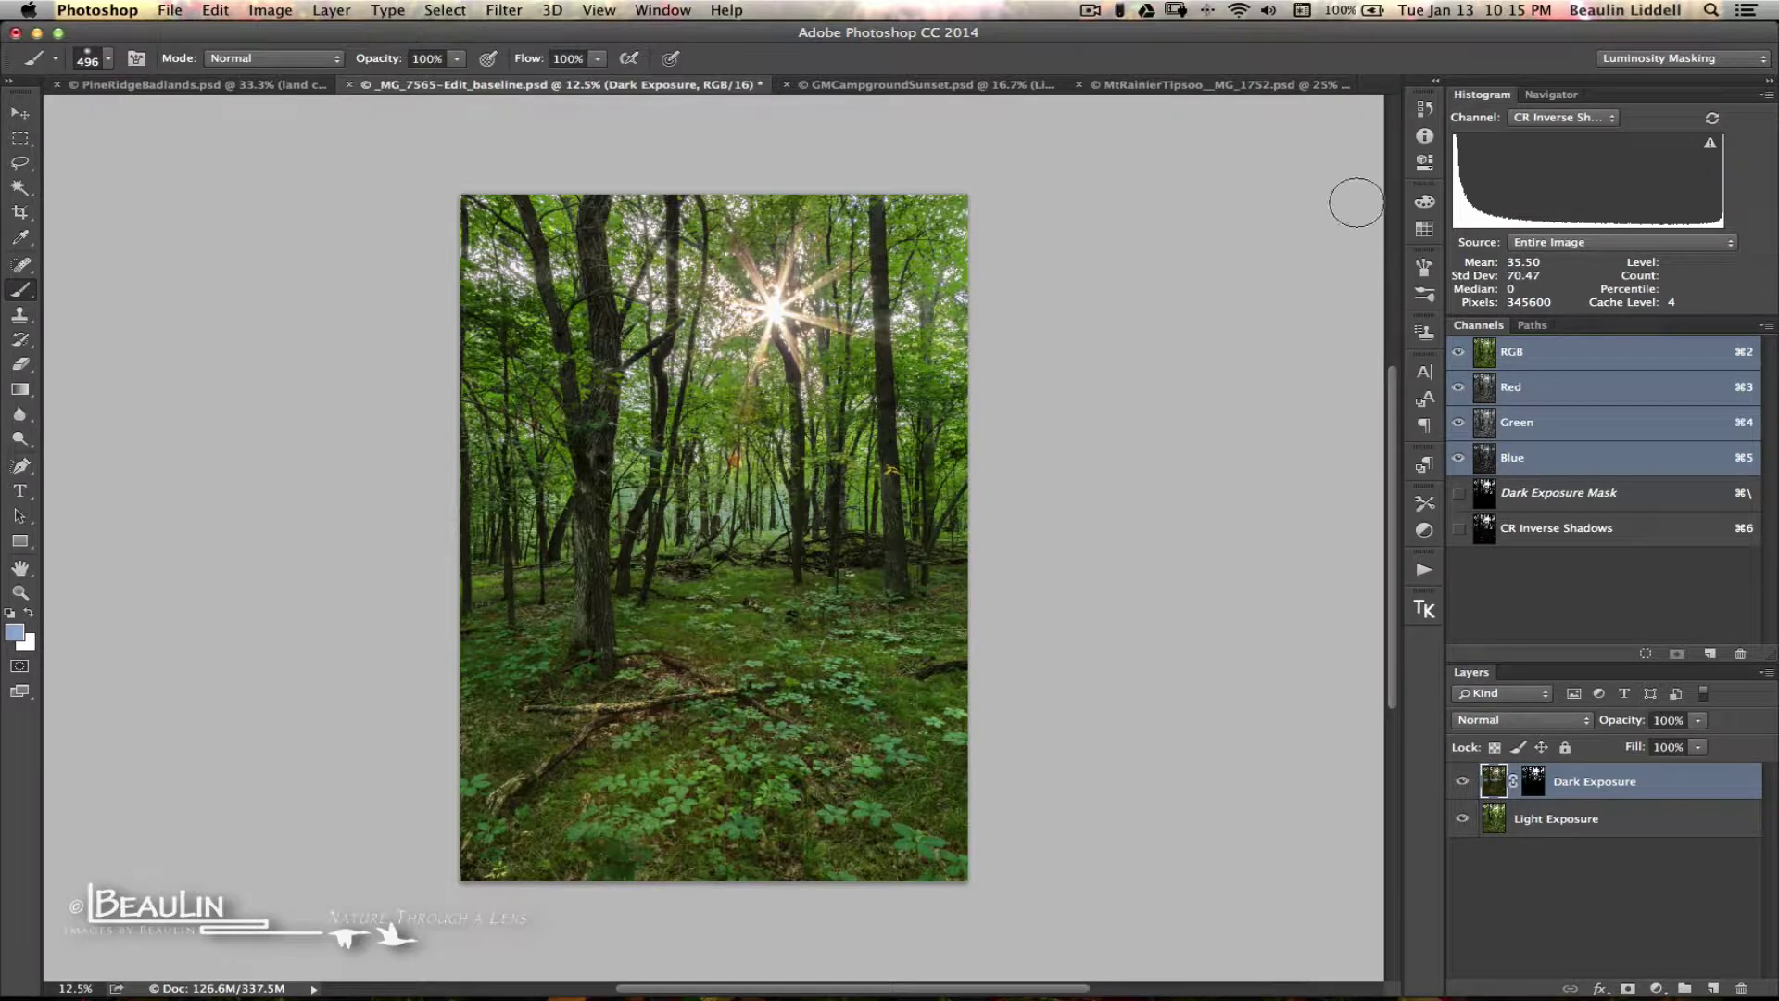
Revert the History to the fourth Brush Tool state to undo stray strokes.
click(1425, 109)
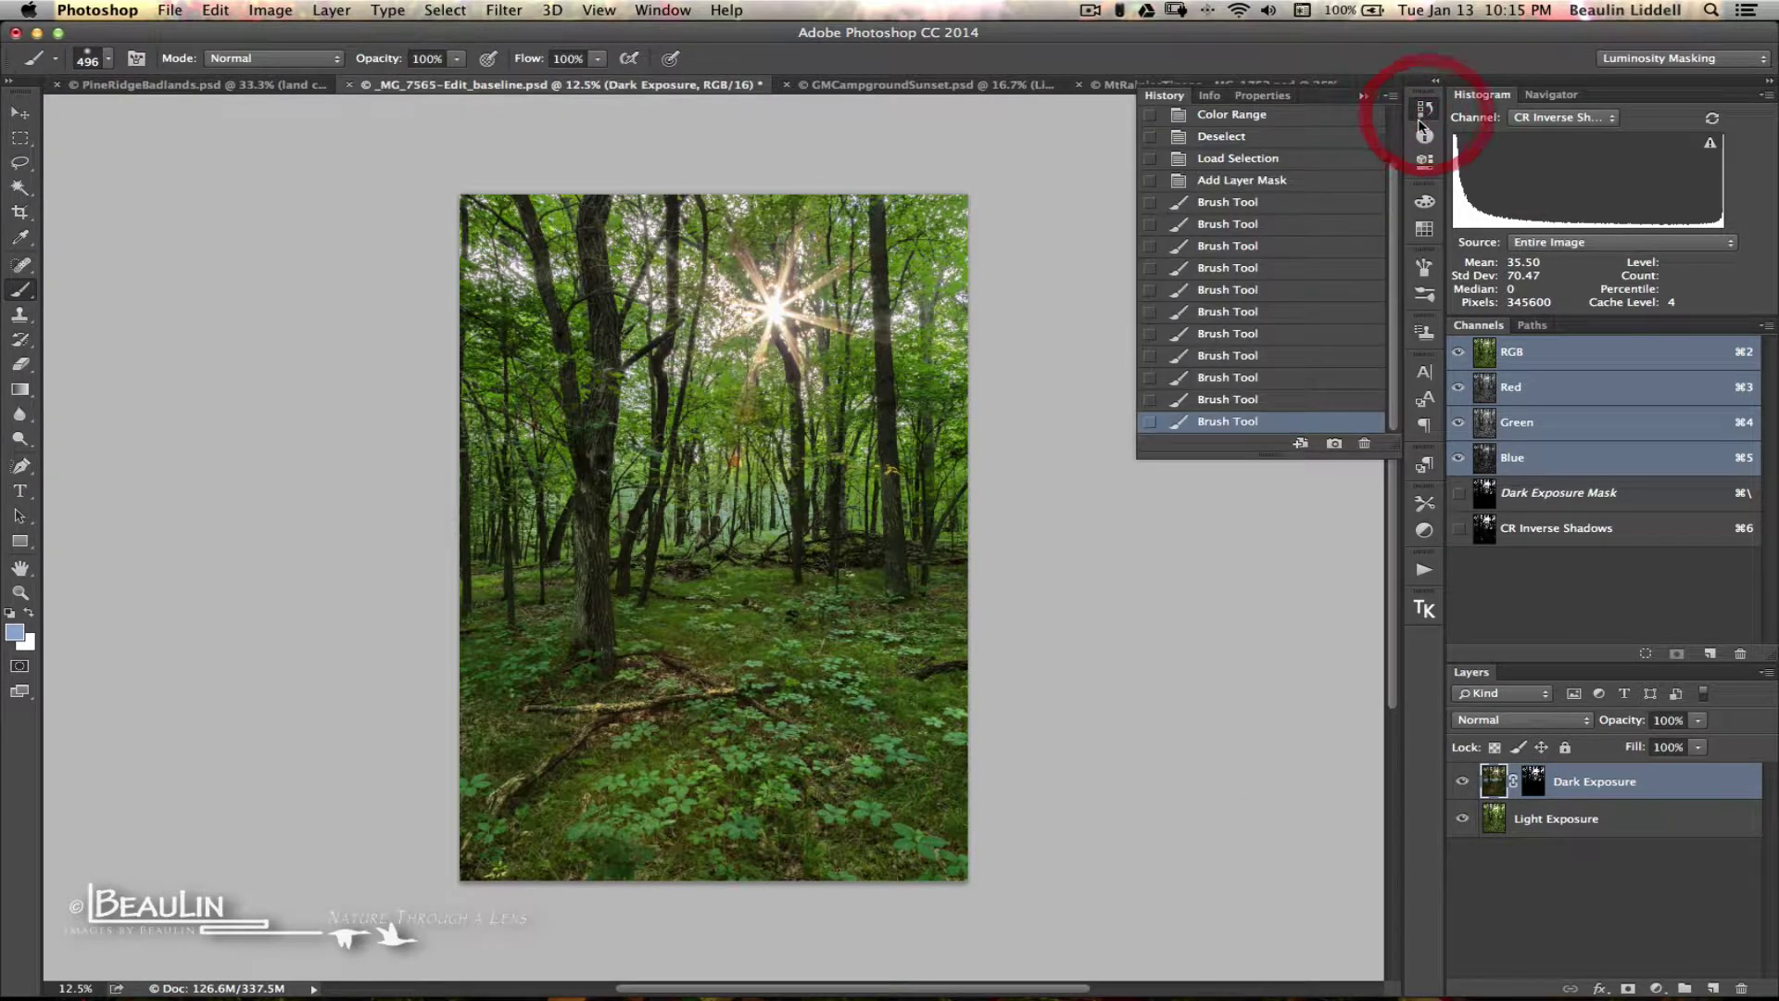
click(1272, 357)
click(1276, 334)
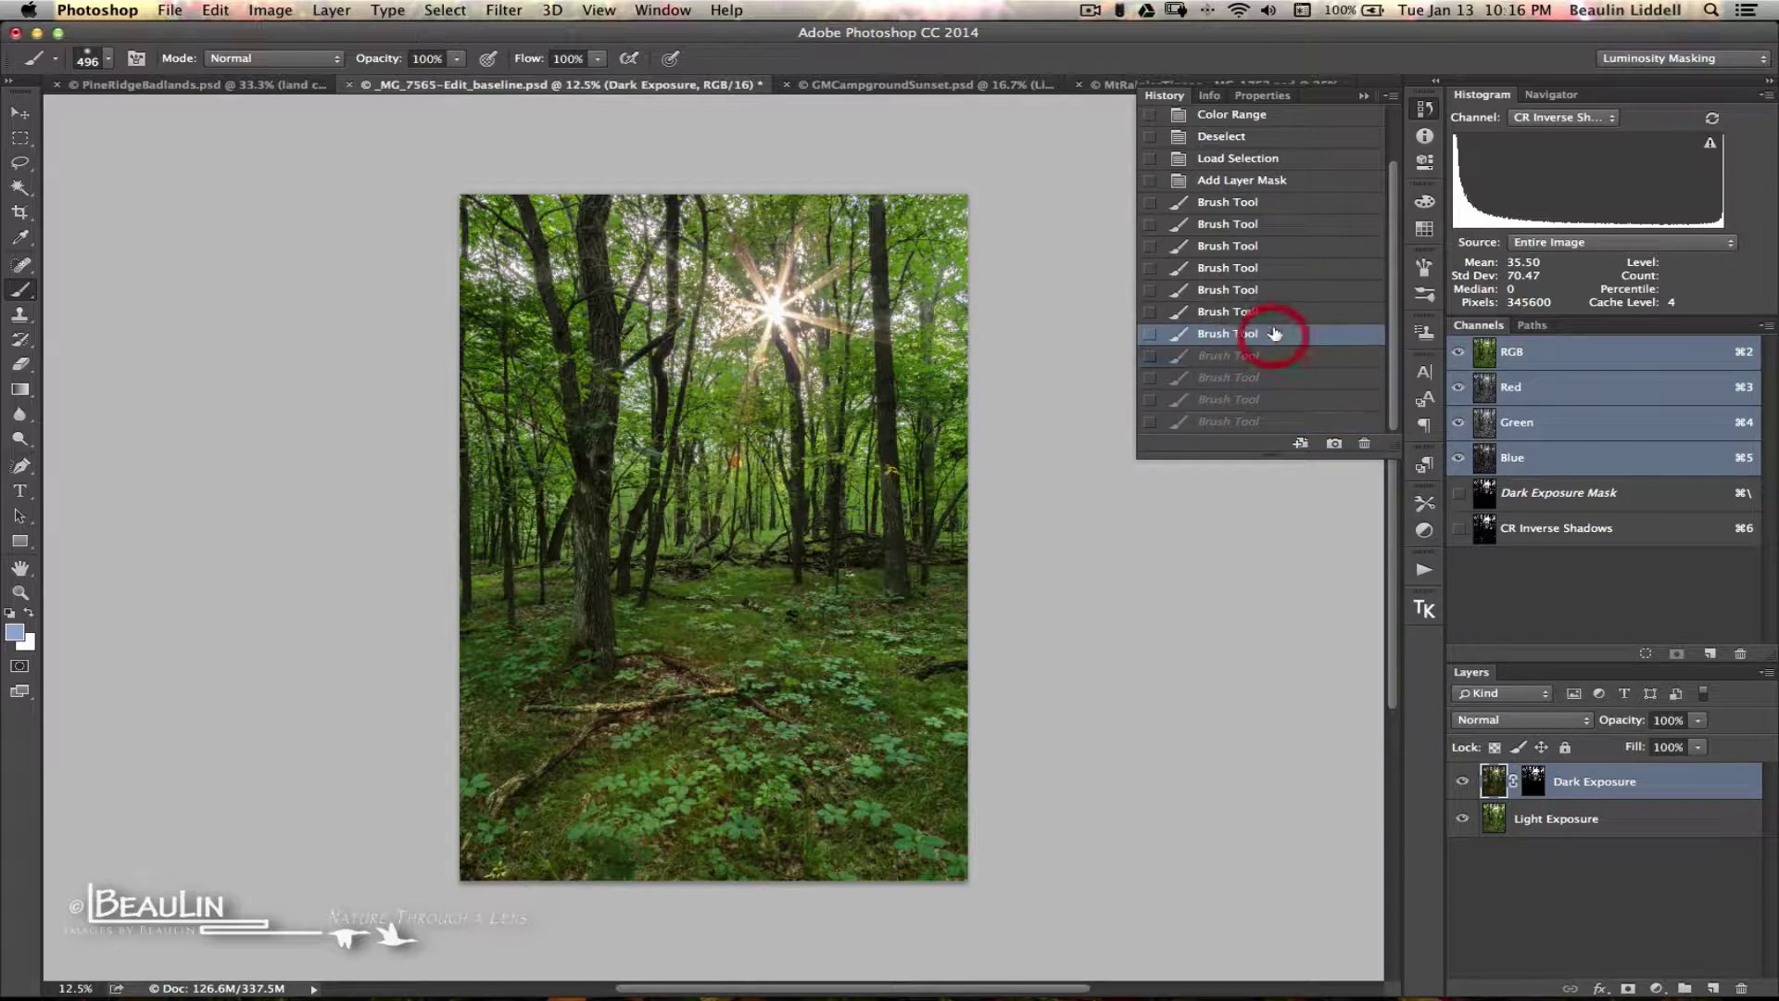
click(1280, 317)
click(1288, 287)
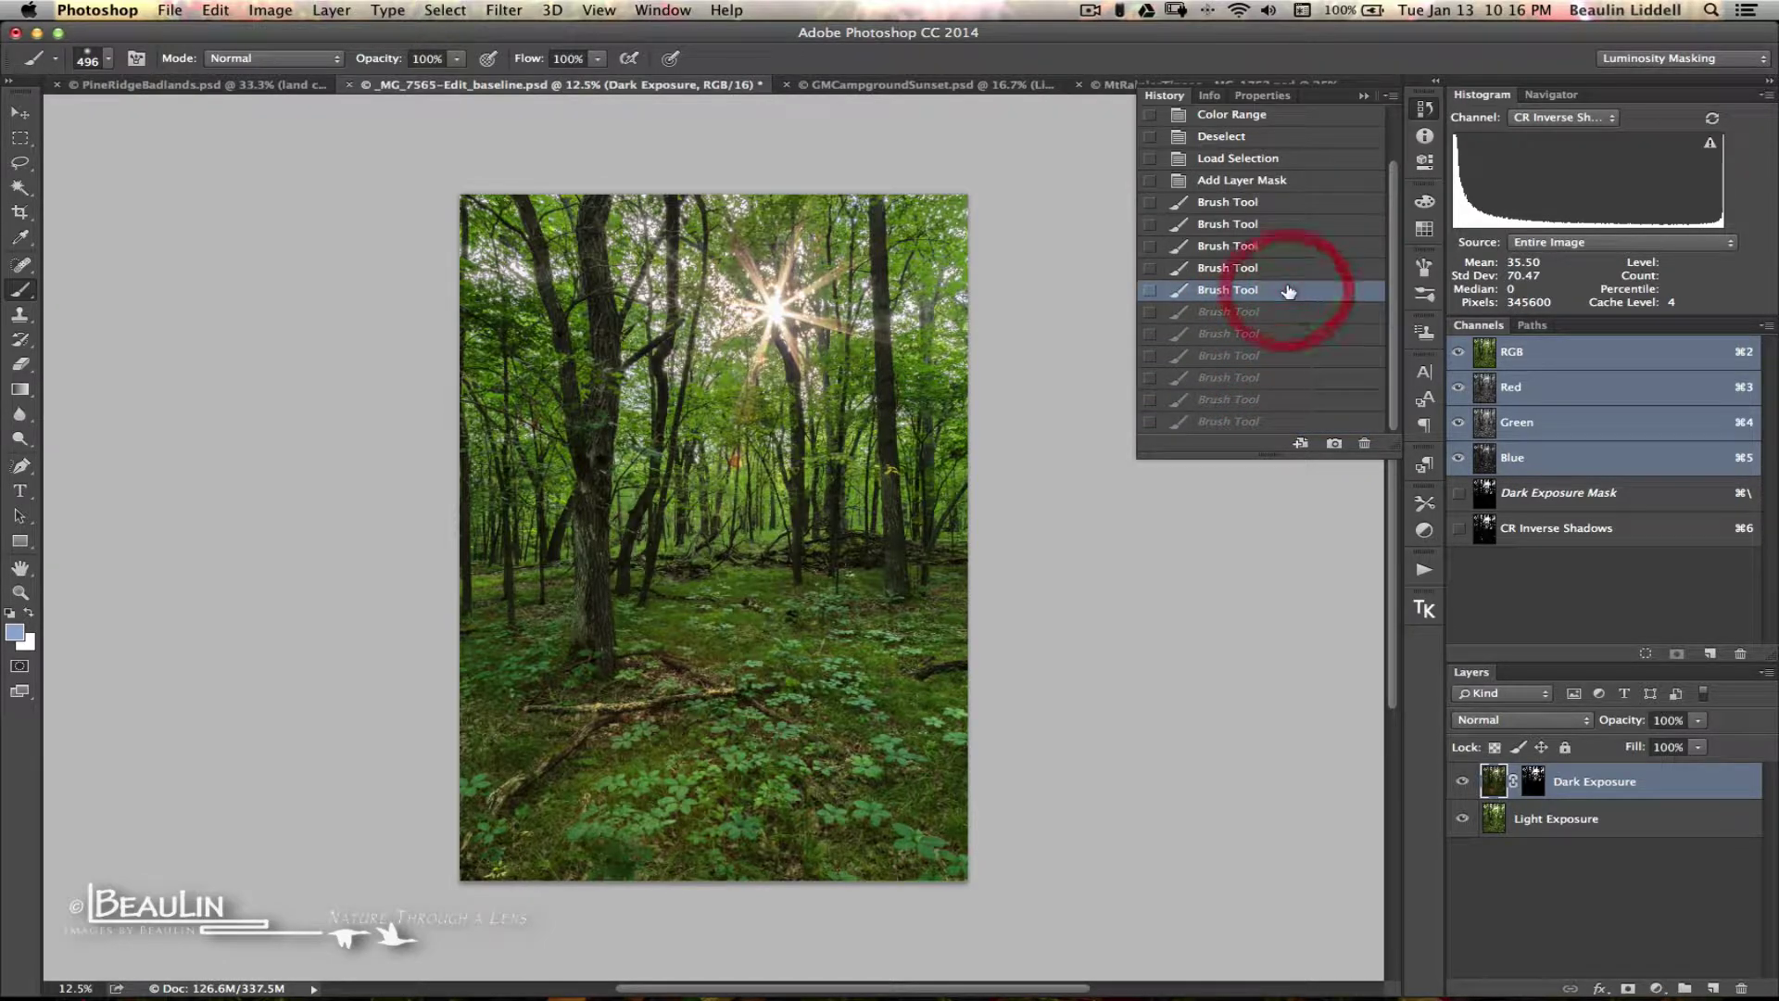
click(1290, 269)
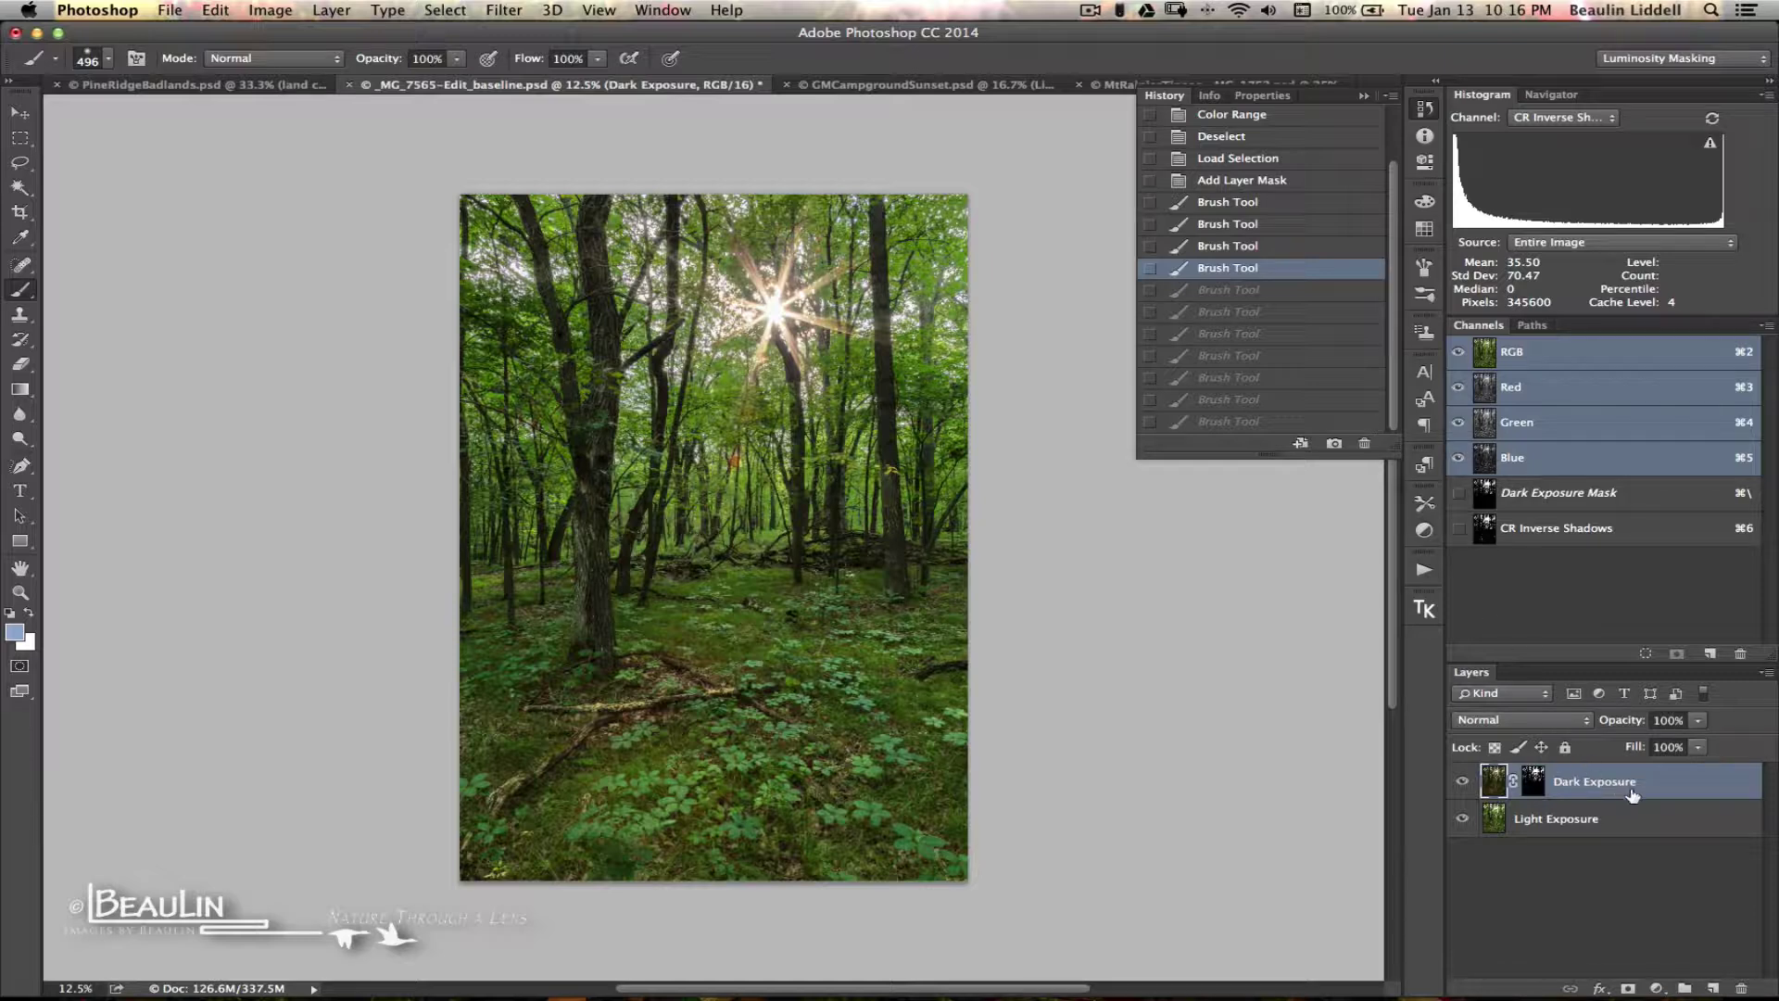
Target the Dark Exposure mask and dab black touch-up spots across the forest.
click(1548, 788)
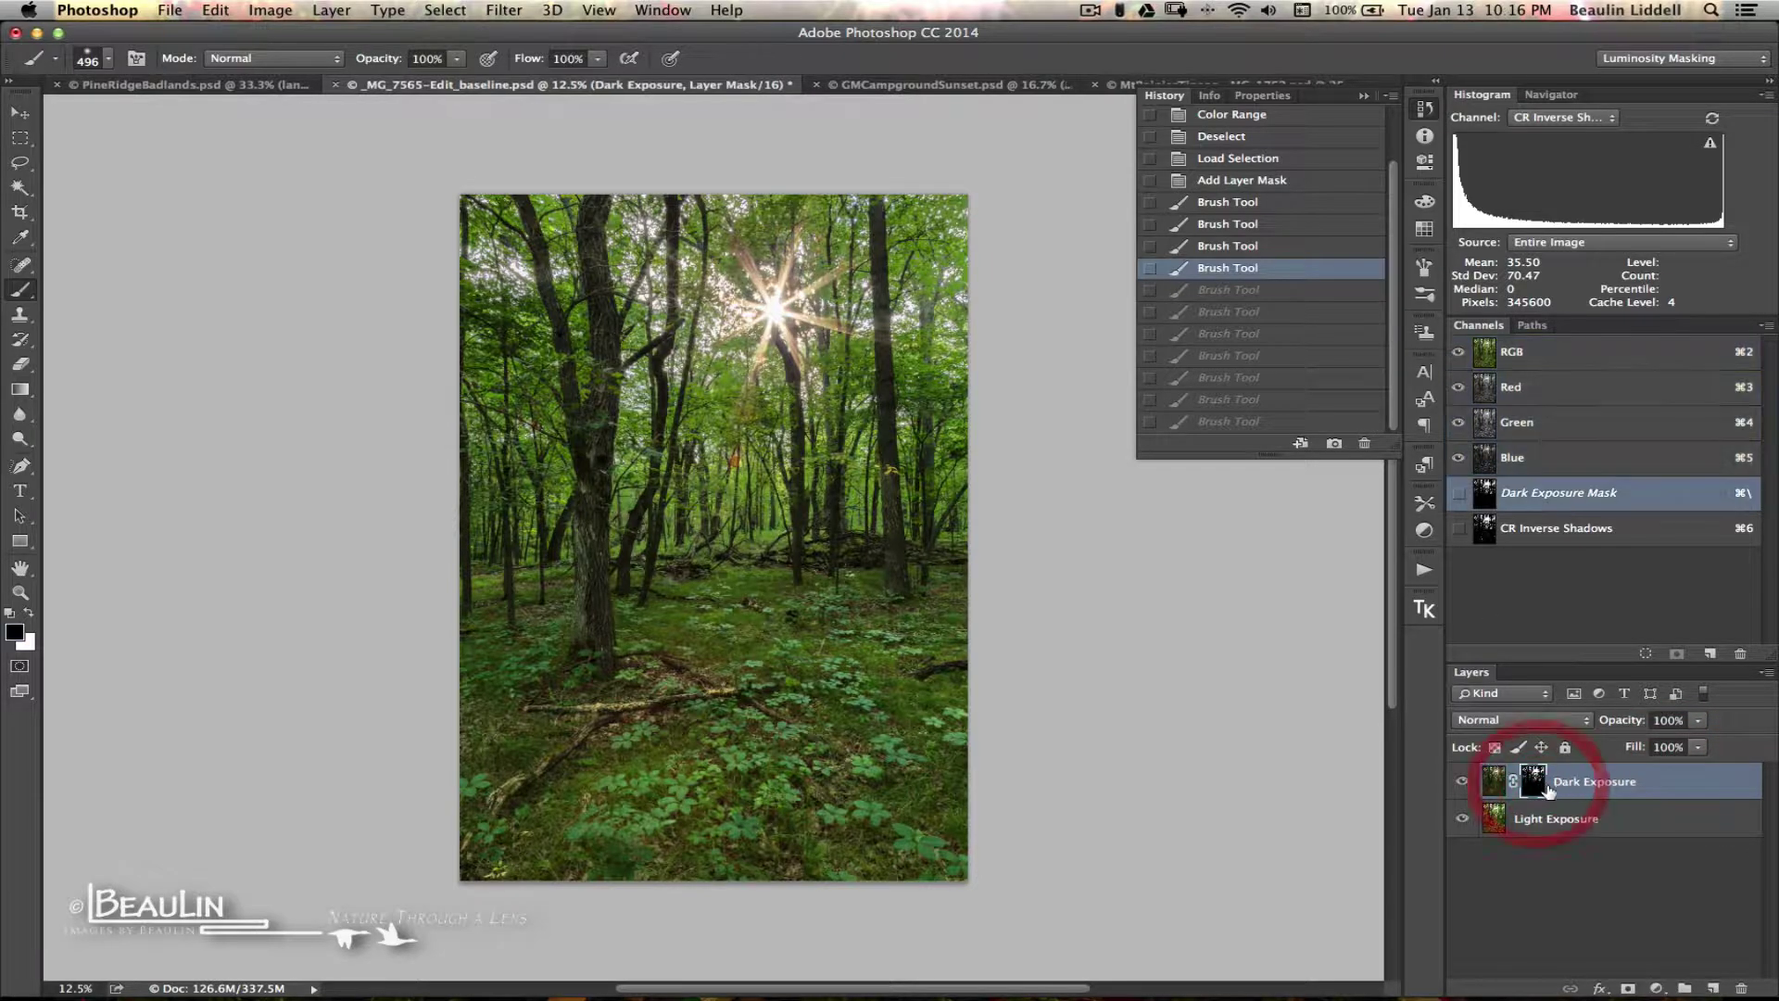
click(590, 567)
click(469, 659)
click(709, 501)
click(610, 521)
click(509, 516)
click(824, 513)
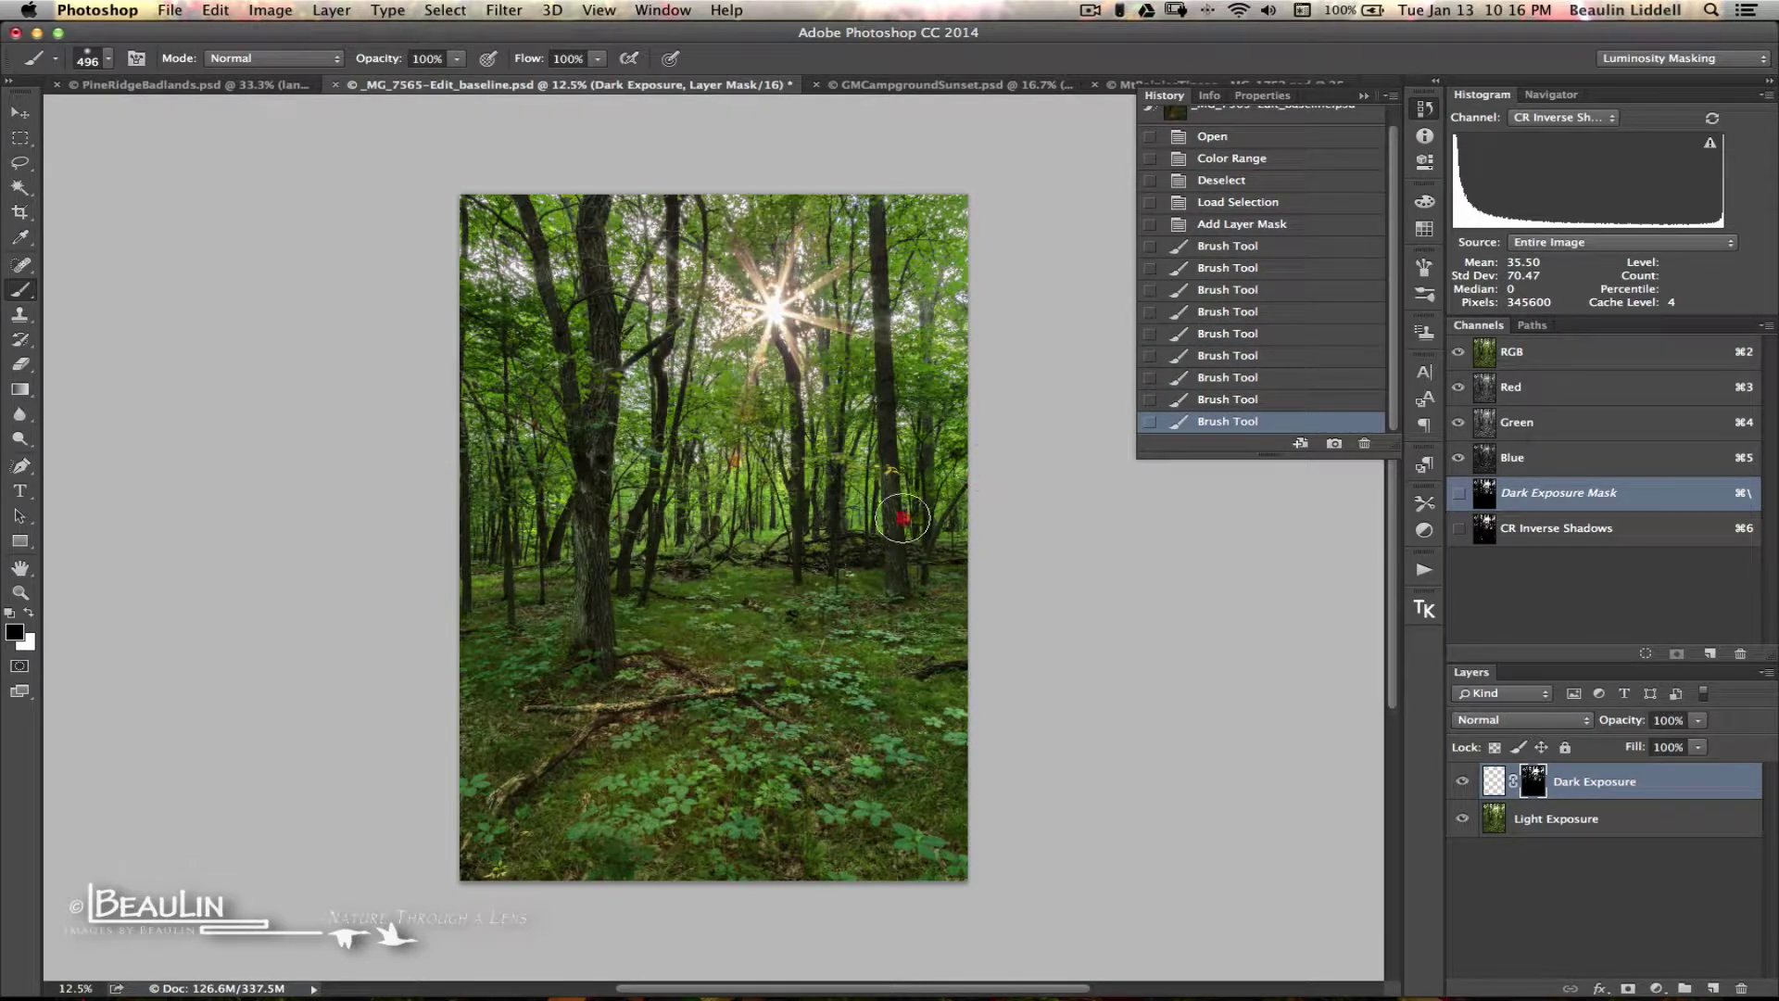
click(846, 537)
click(536, 497)
click(538, 324)
click(943, 393)
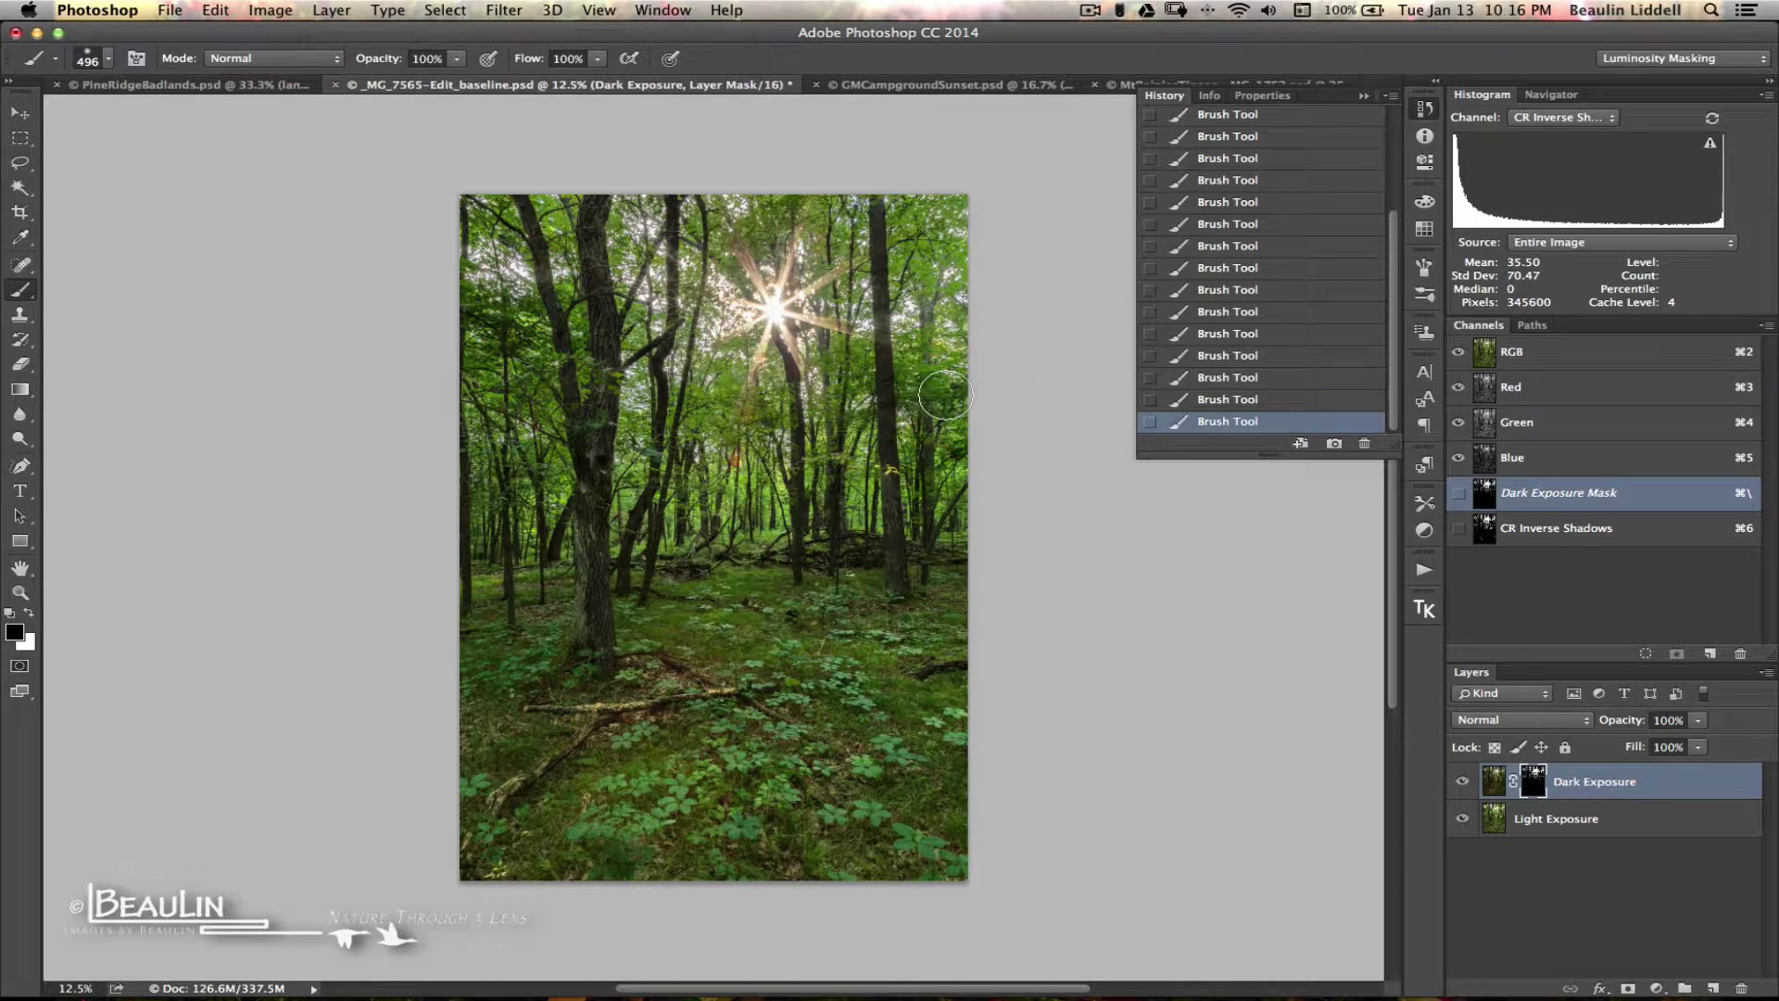
Paint white around the upper-left trees and upper-right edge, check the mask, then return to colour.
key(x)
click(497, 269)
click(690, 295)
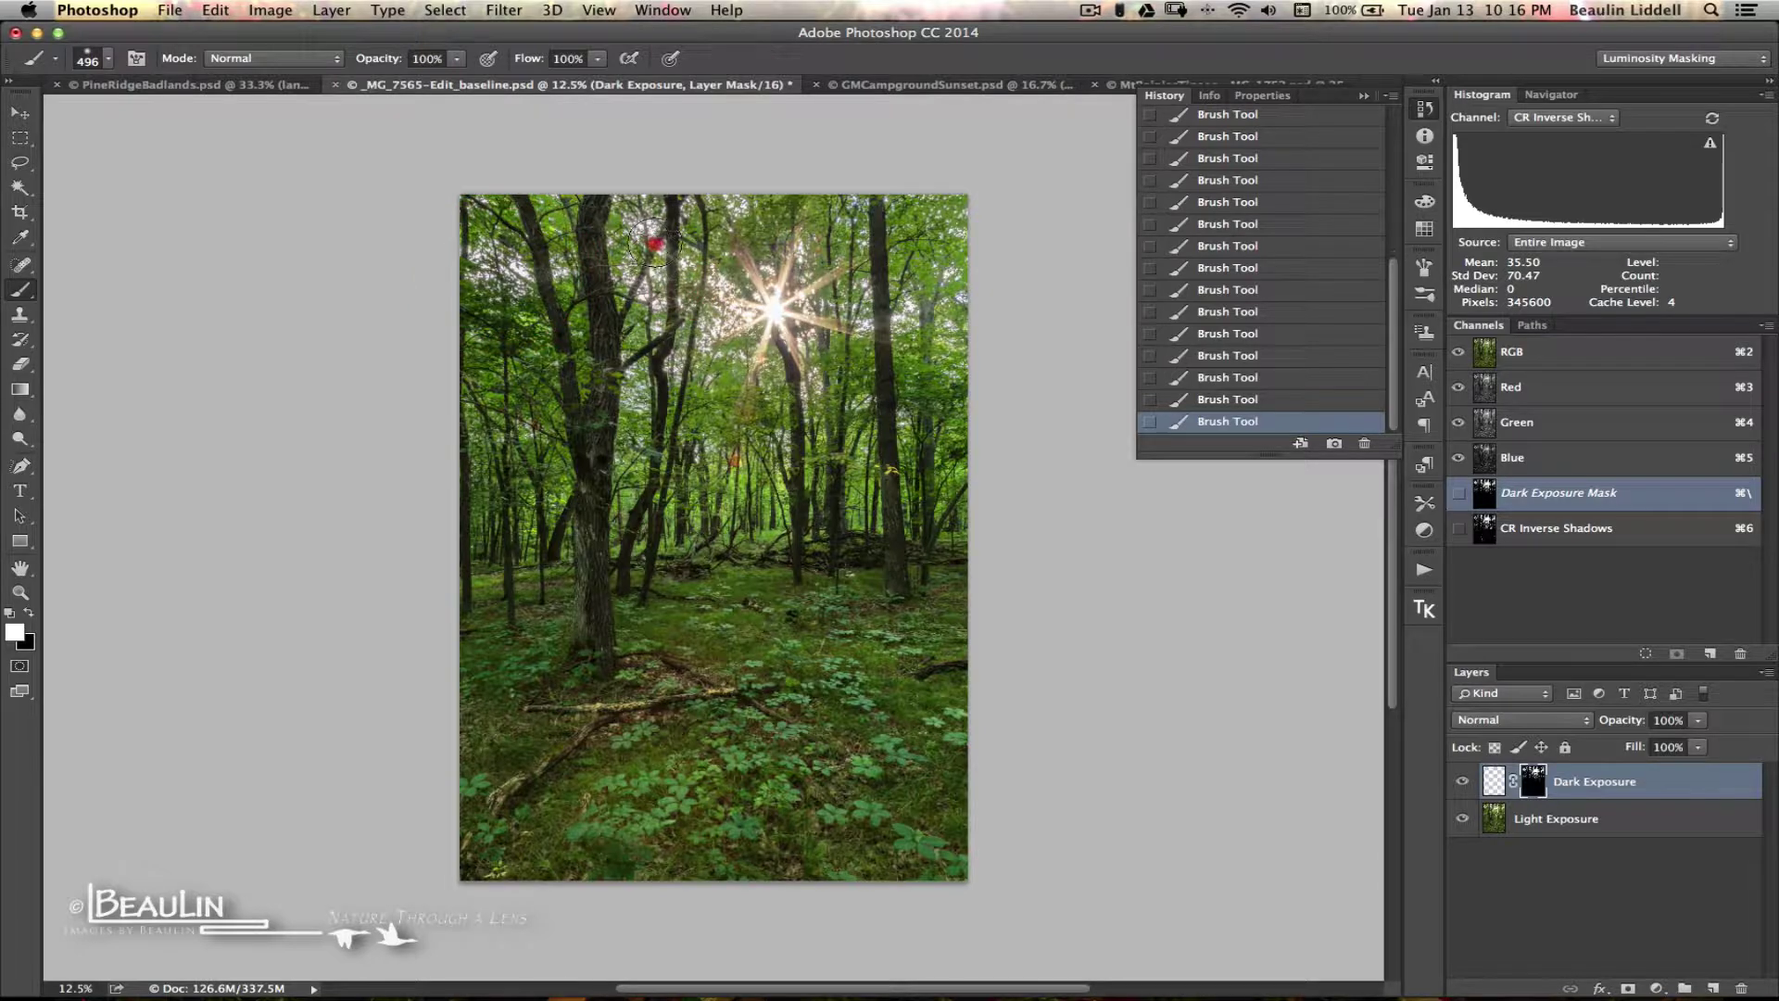
click(635, 232)
click(939, 247)
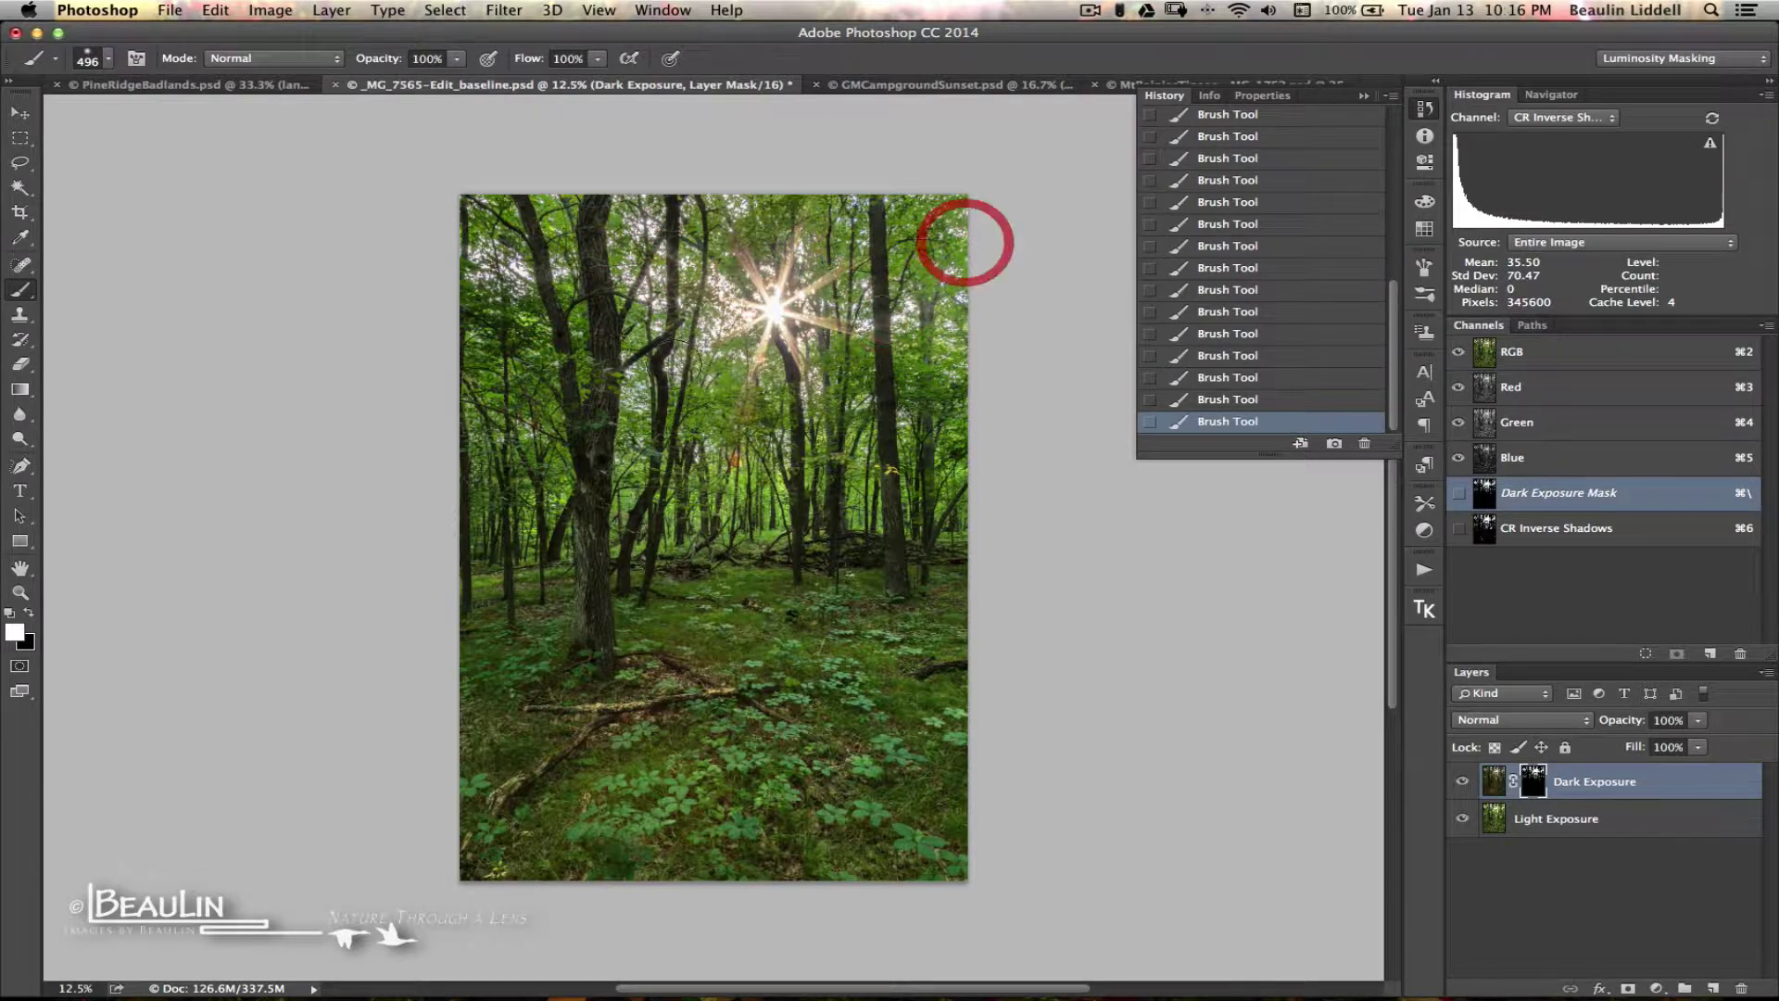
alt+click(1534, 783)
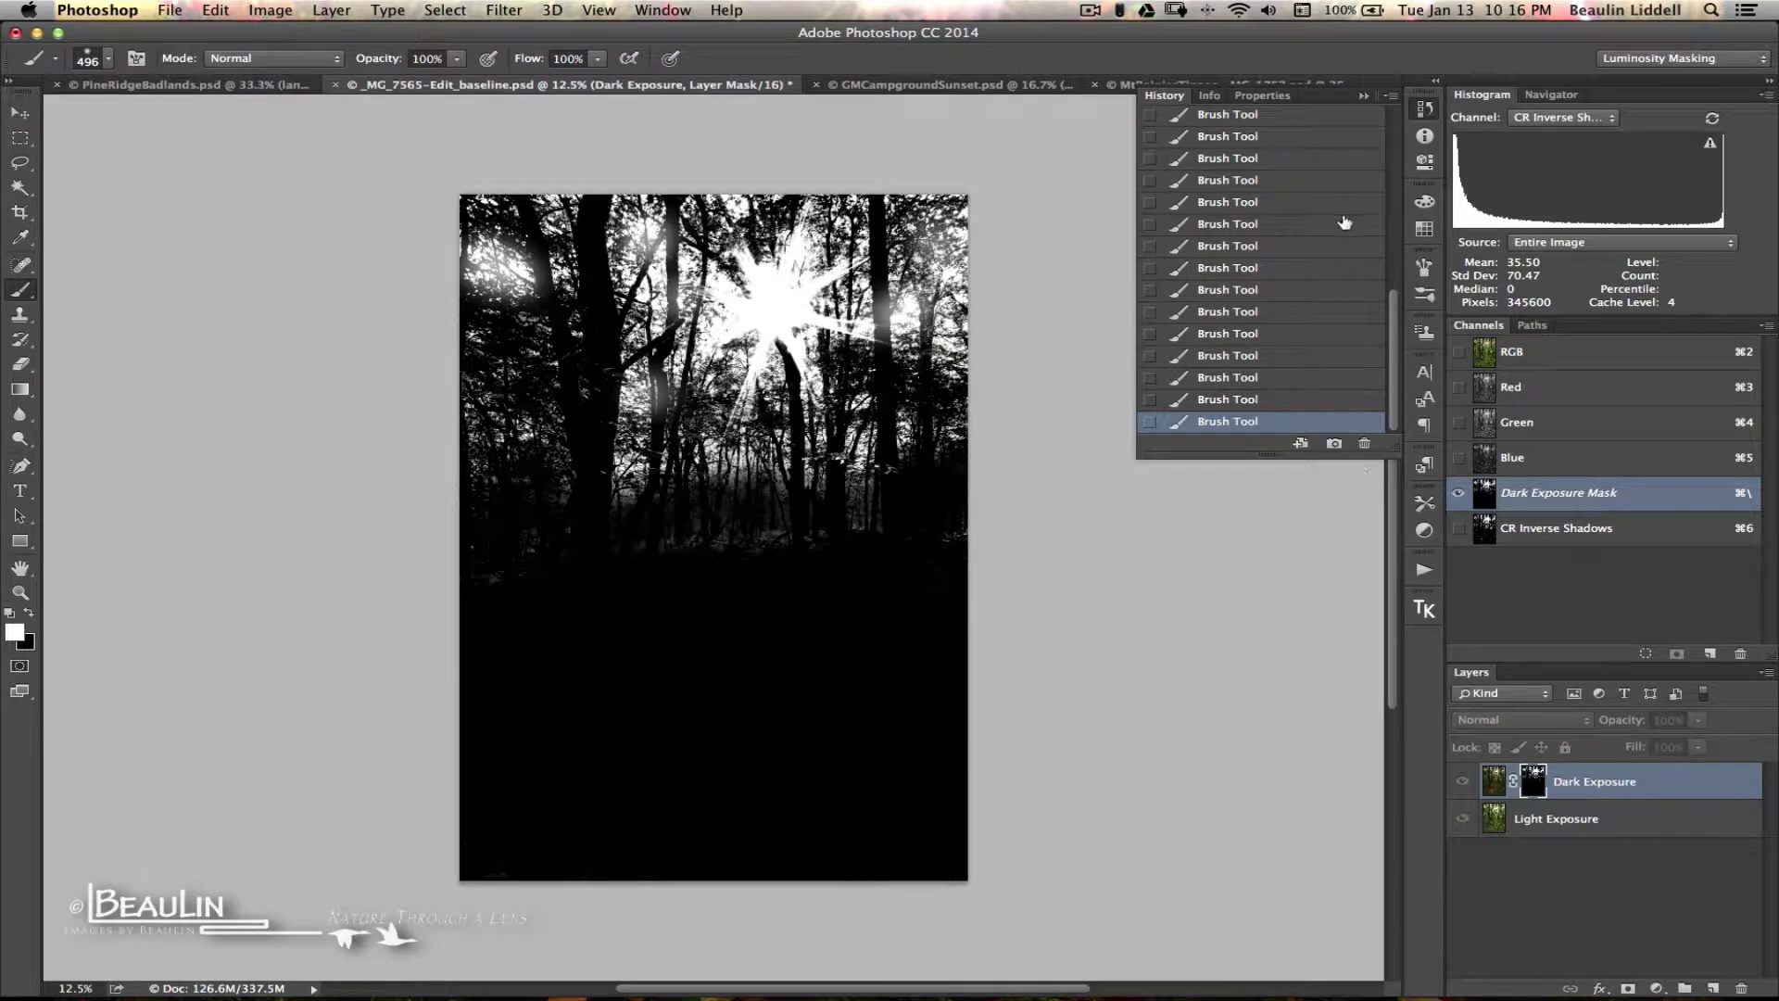
click(1364, 97)
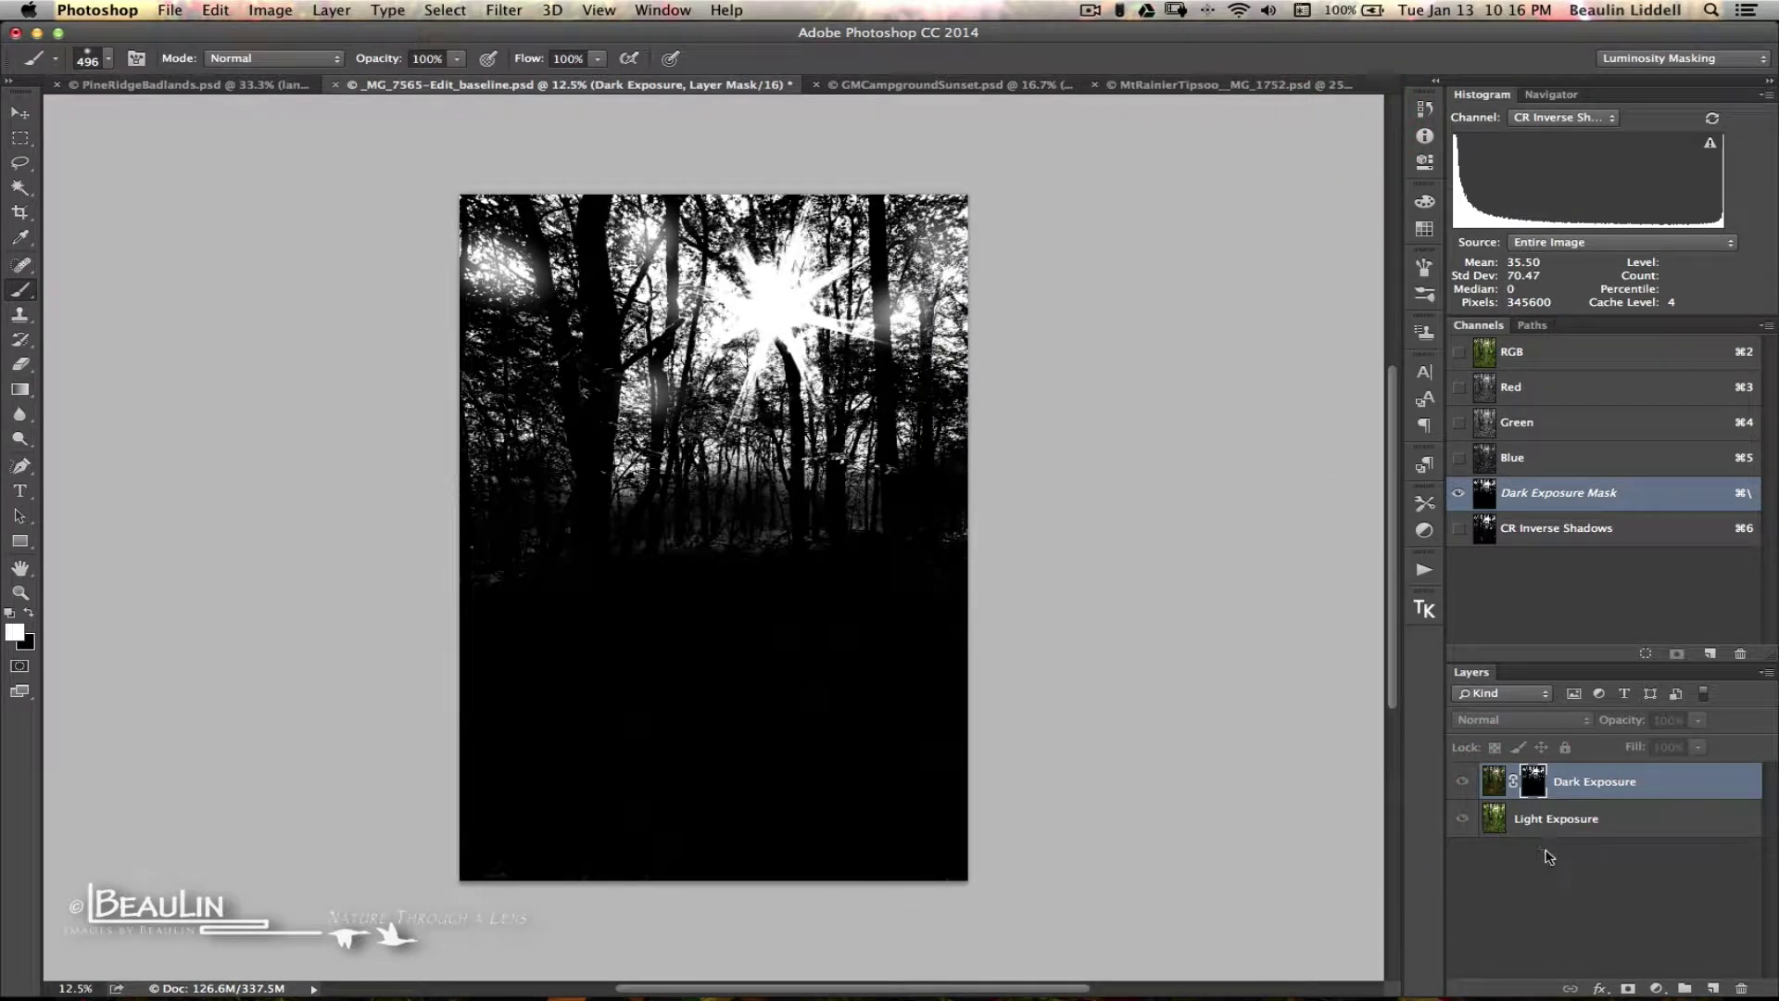
click(1660, 792)
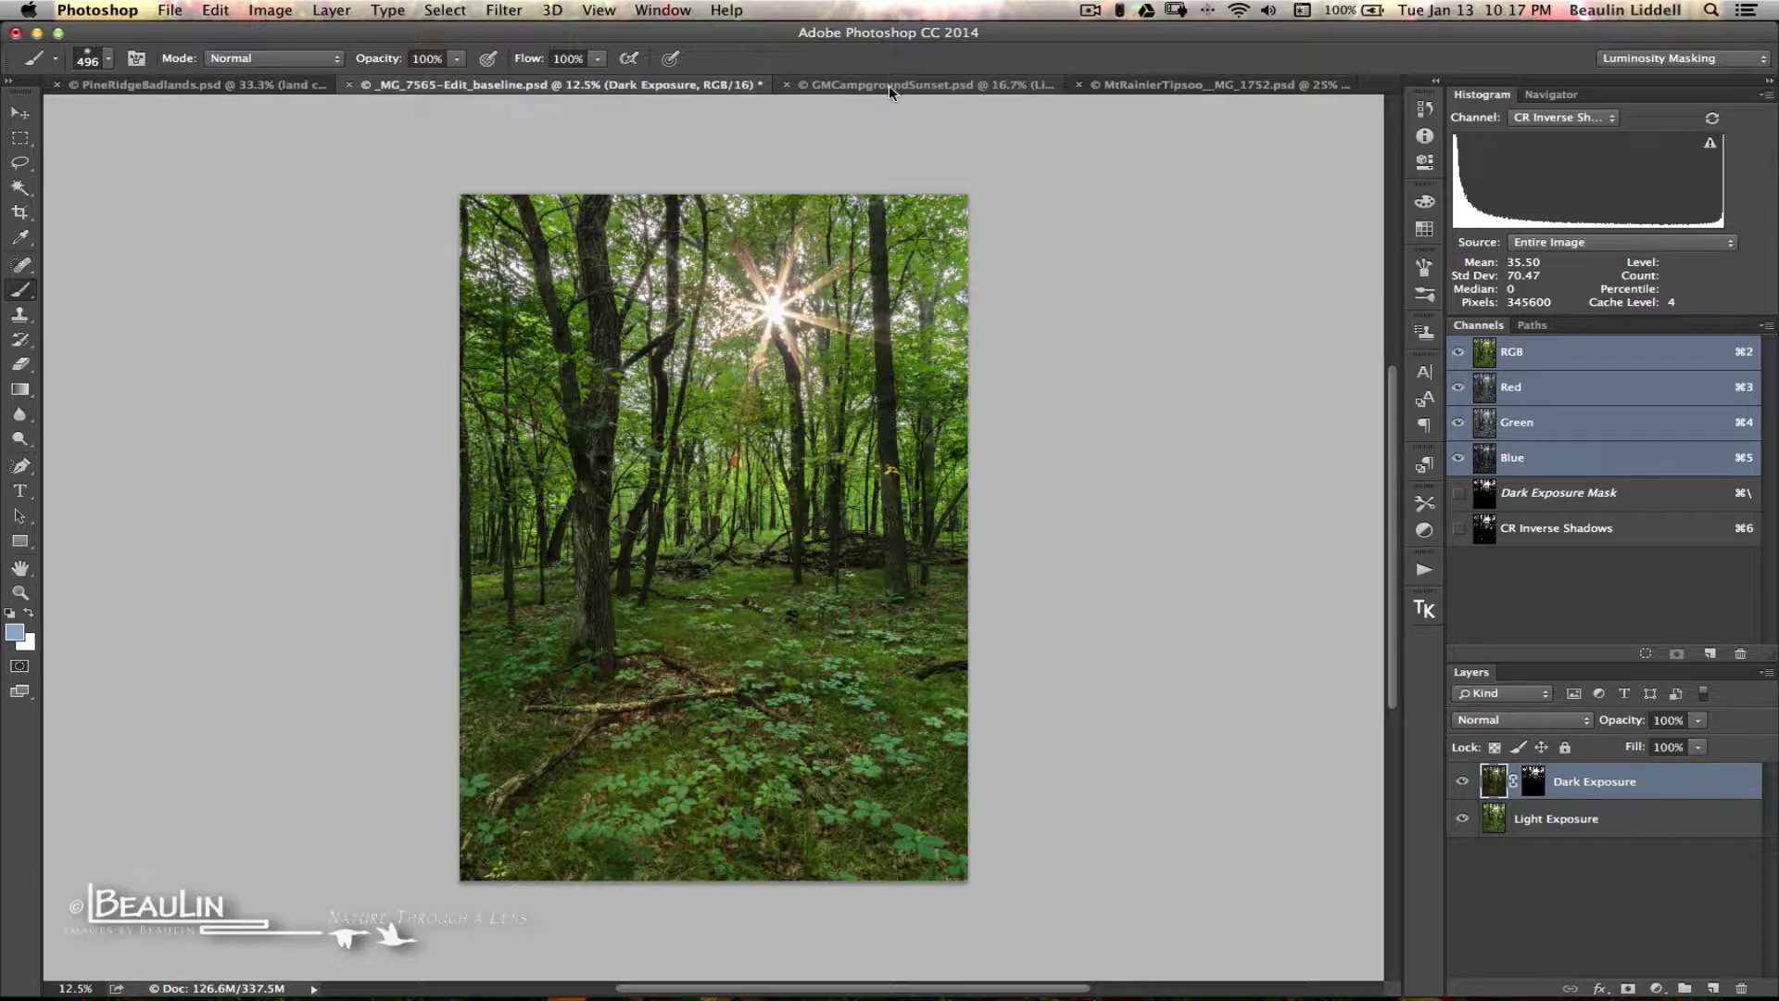
On GMCampgroundSunset, start a Color Range selection set to Sampled Colors.
click(890, 85)
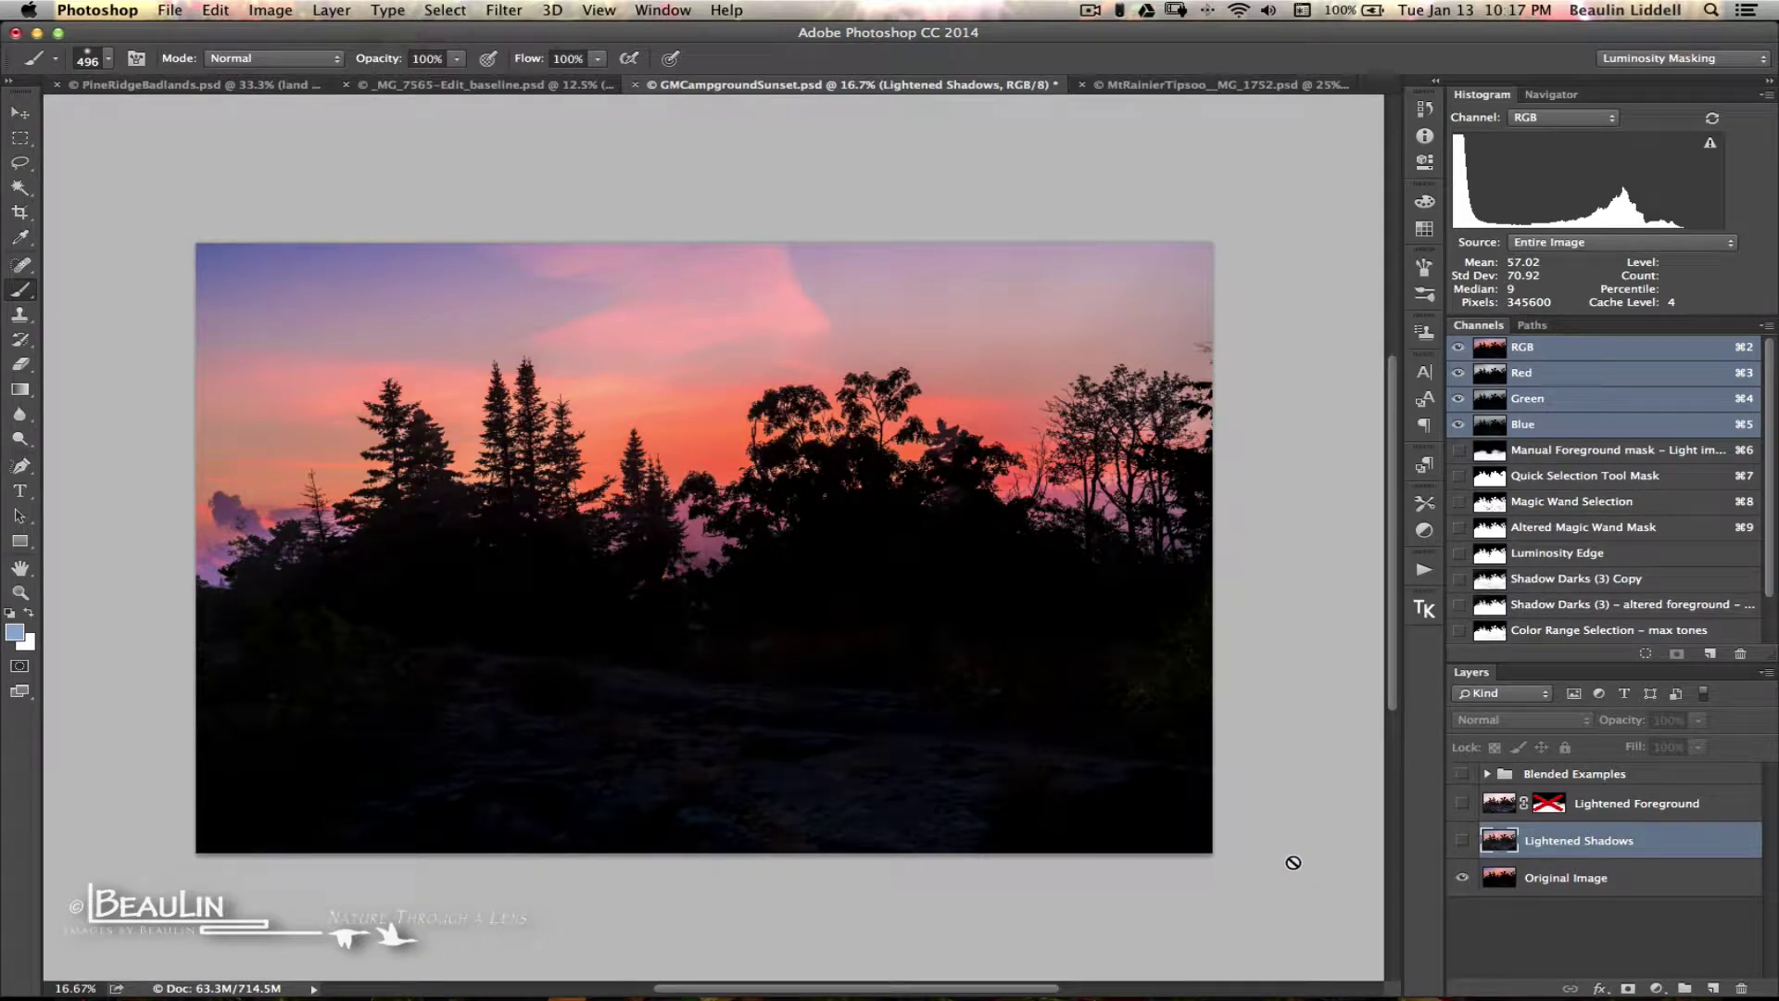
click(448, 11)
click(495, 198)
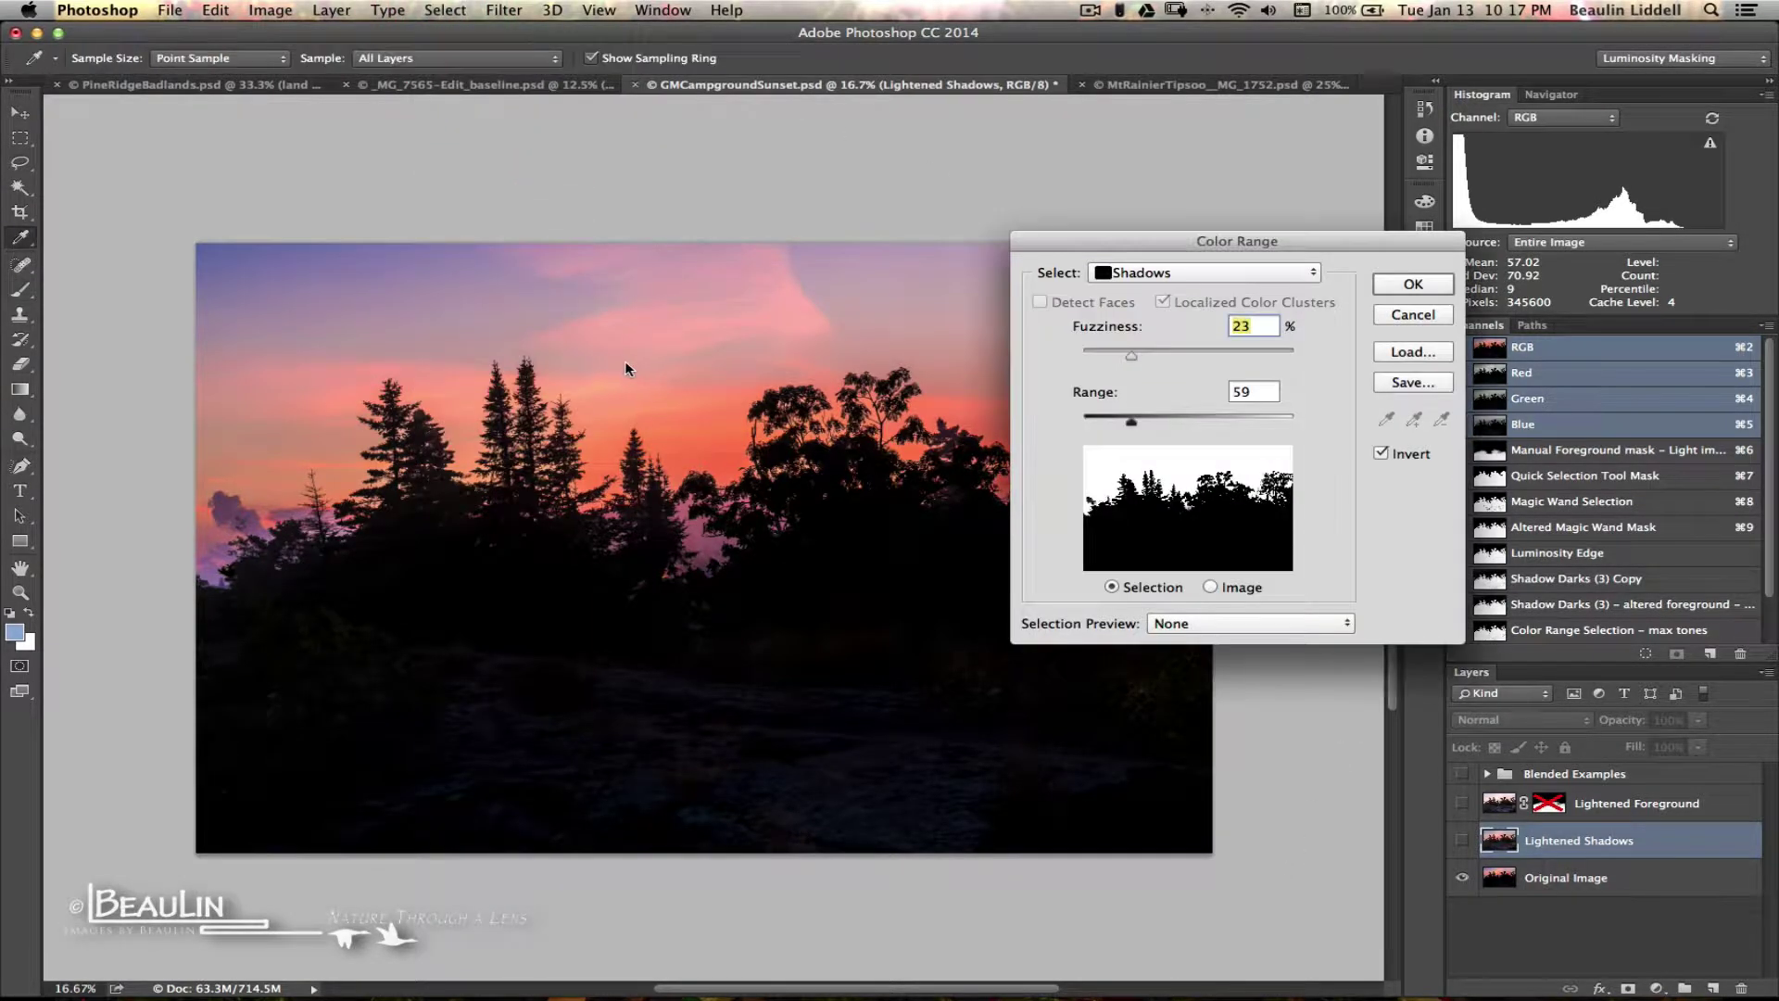
click(1248, 271)
click(1207, 74)
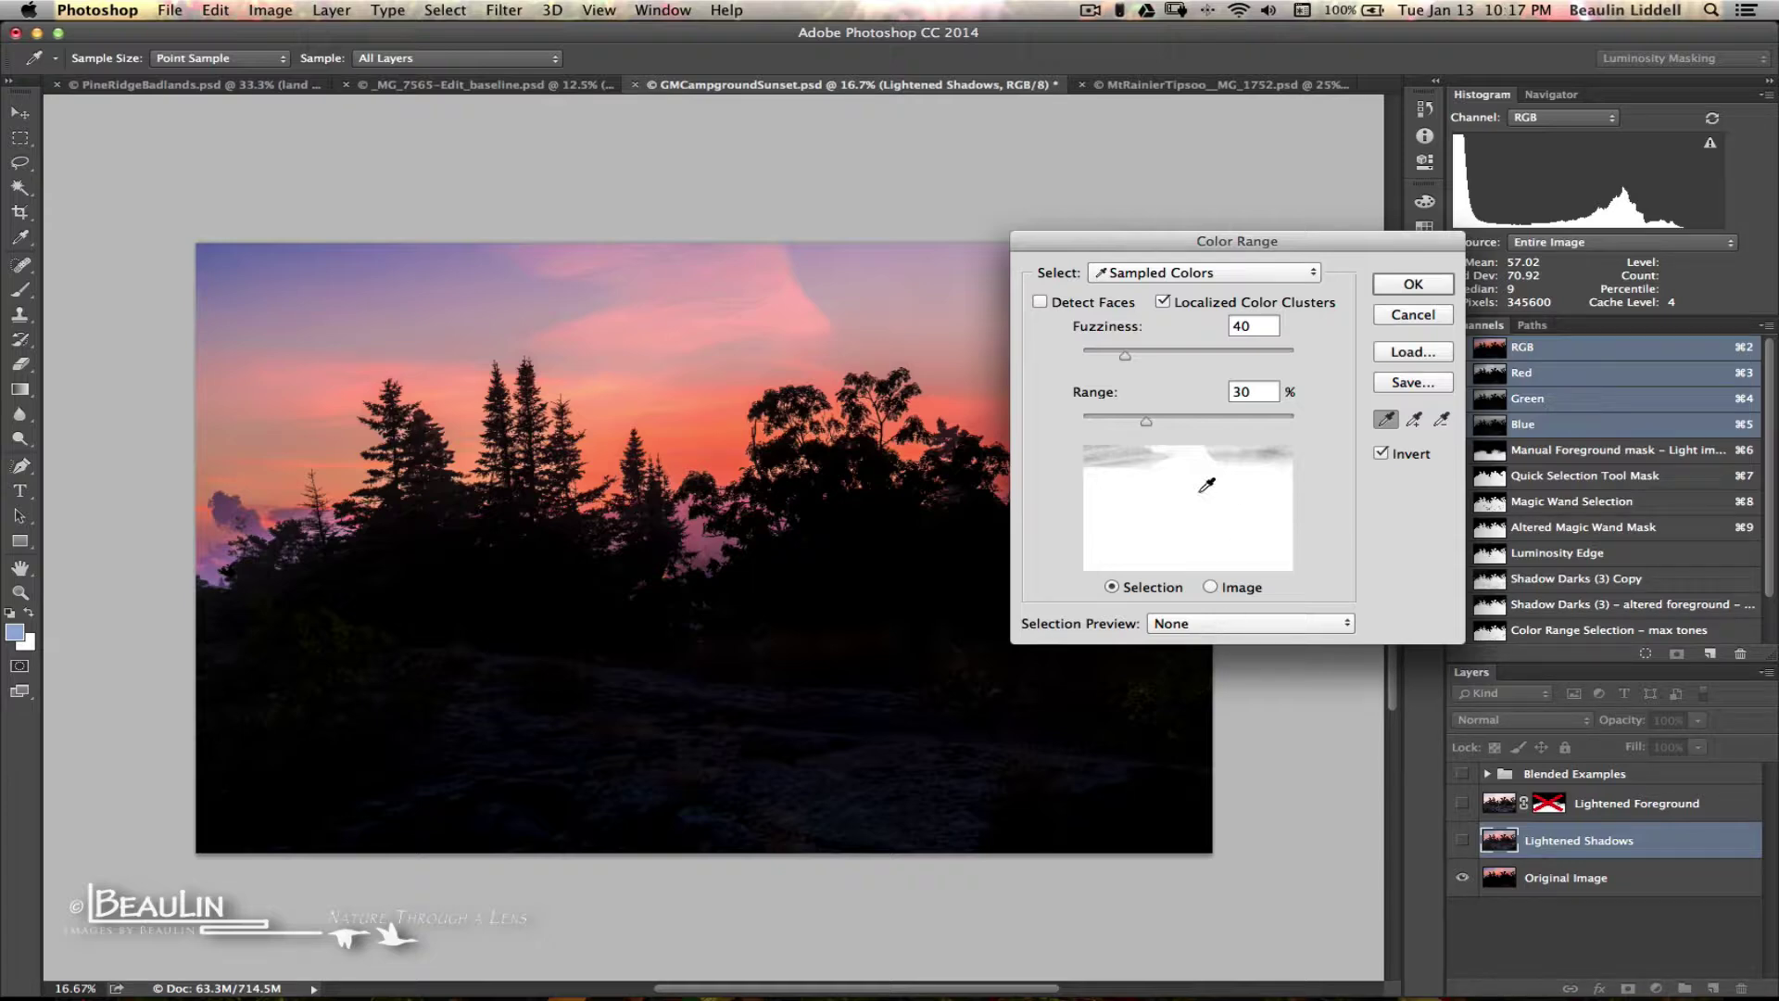
Set Range to 1%, turn off Localized Color Clusters, use Fuzziness 23, and sample the pink sky.
drag(1148, 425, 1079, 425)
drag(1125, 355, 1064, 356)
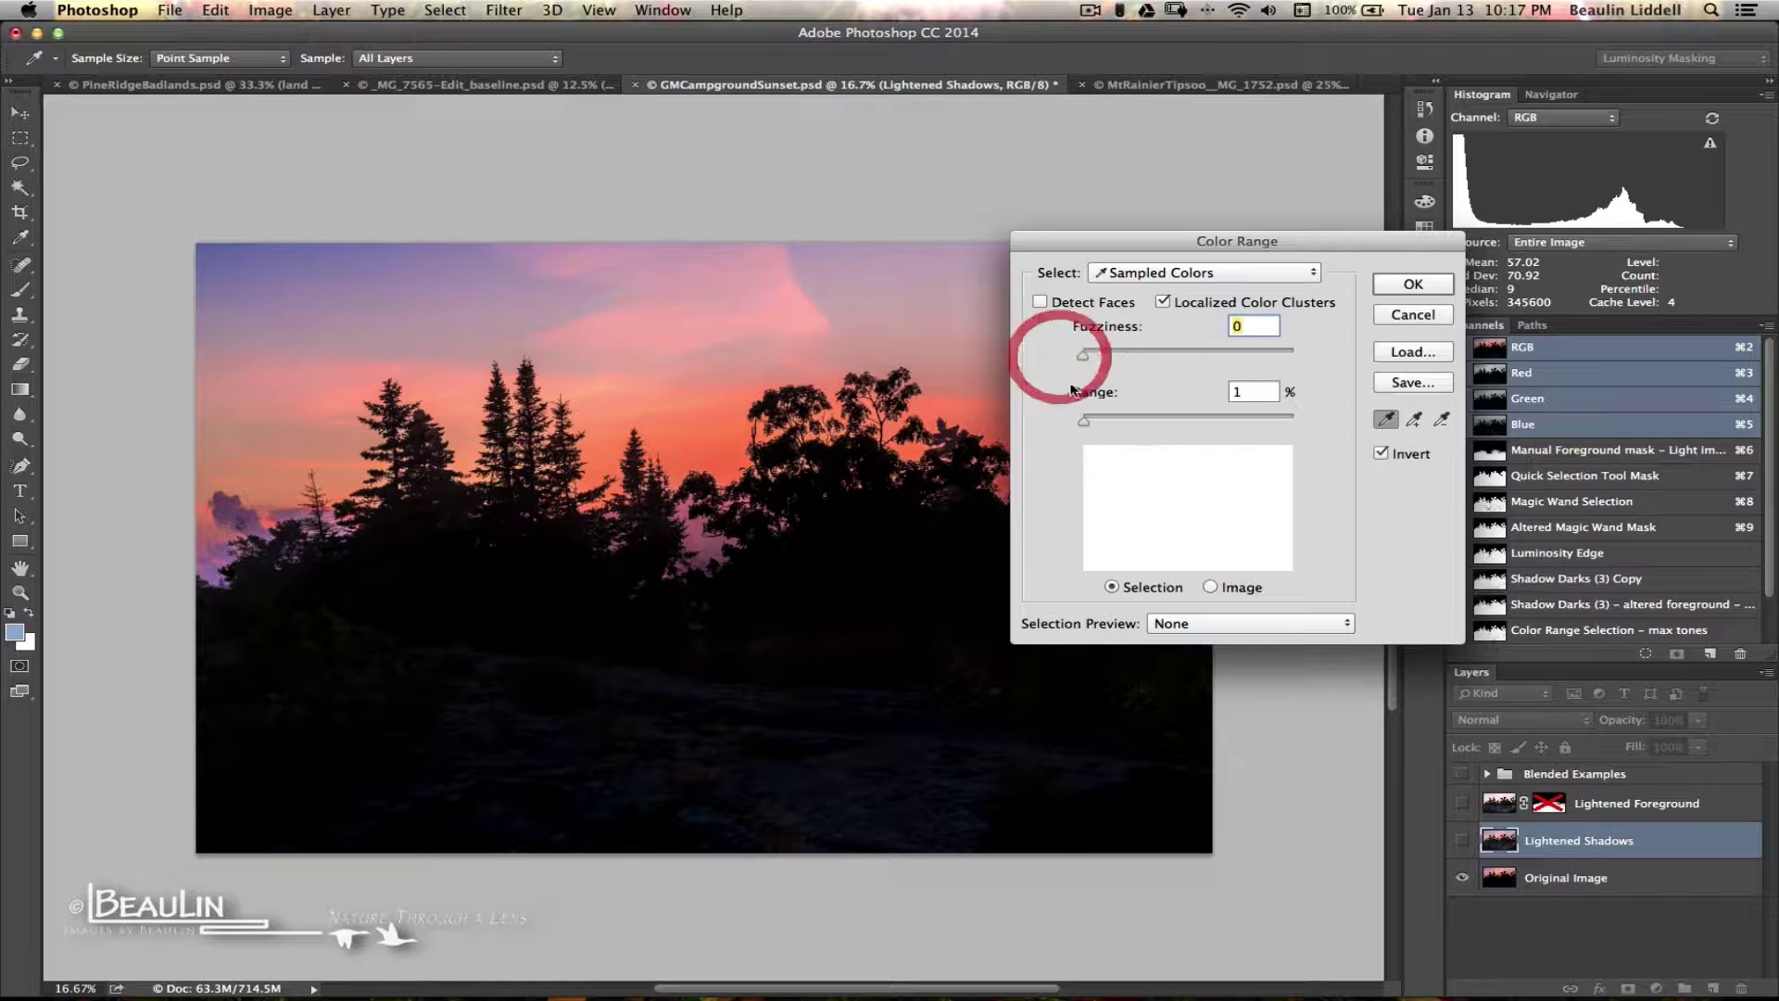
click(1189, 306)
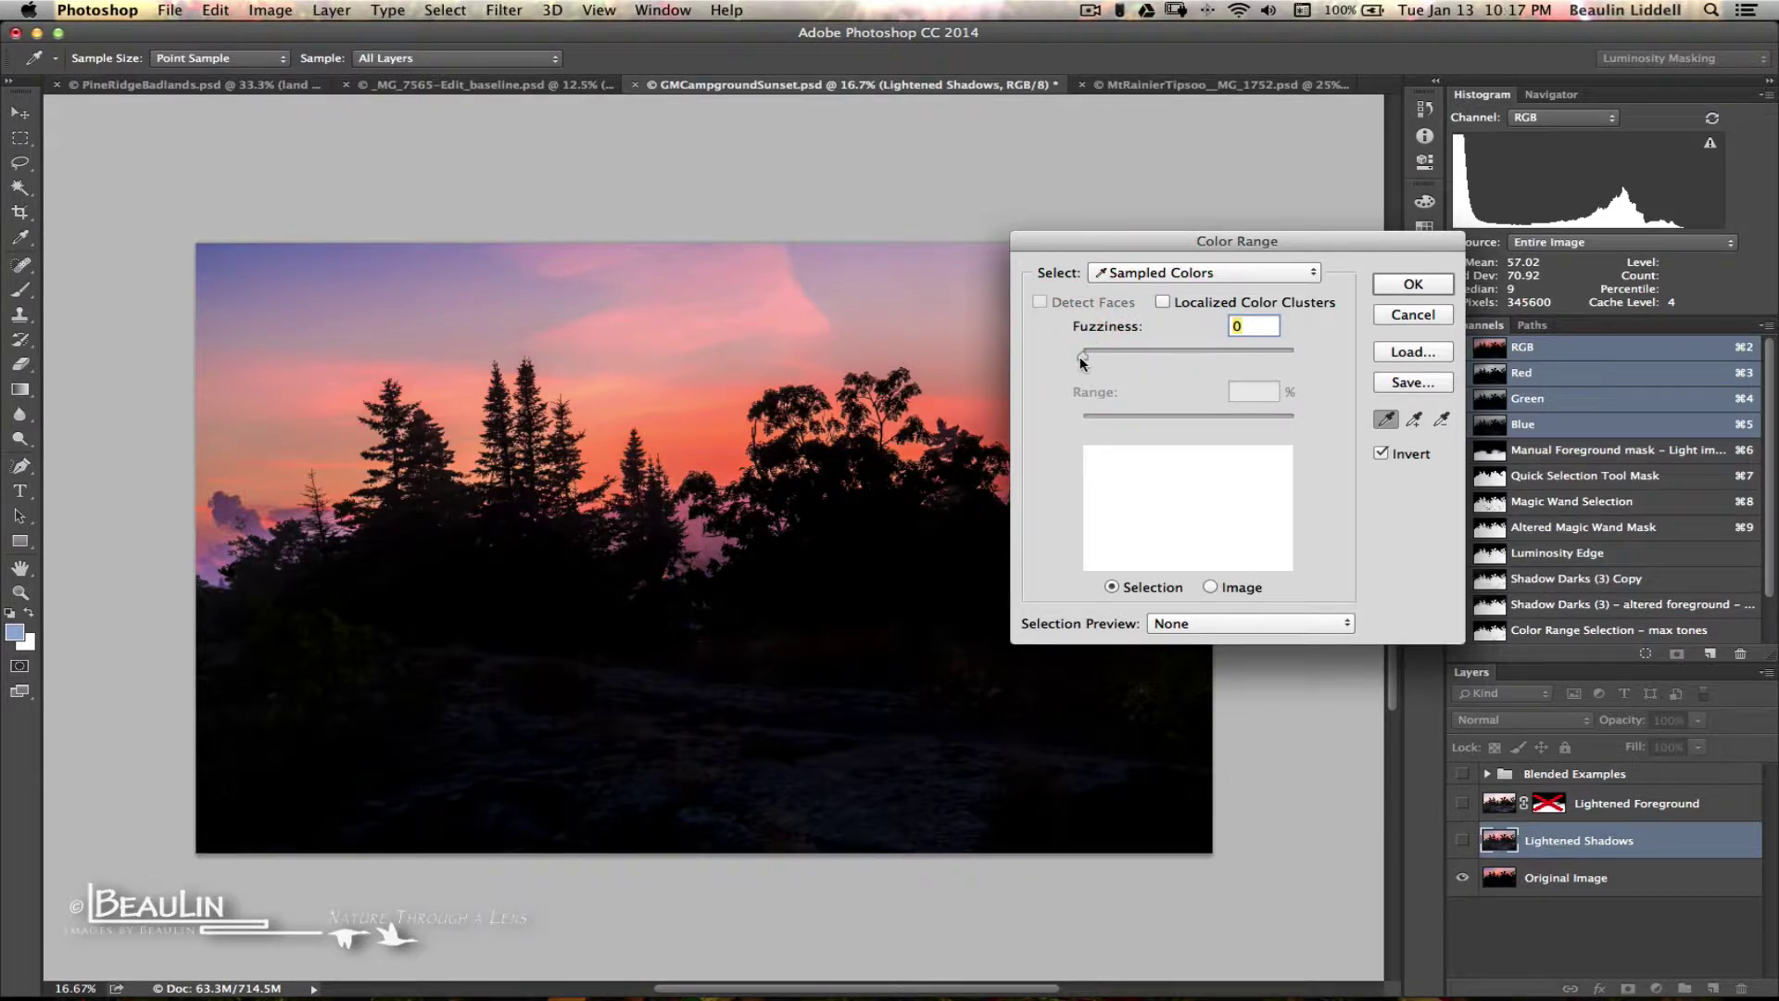
drag(1089, 362, 1110, 362)
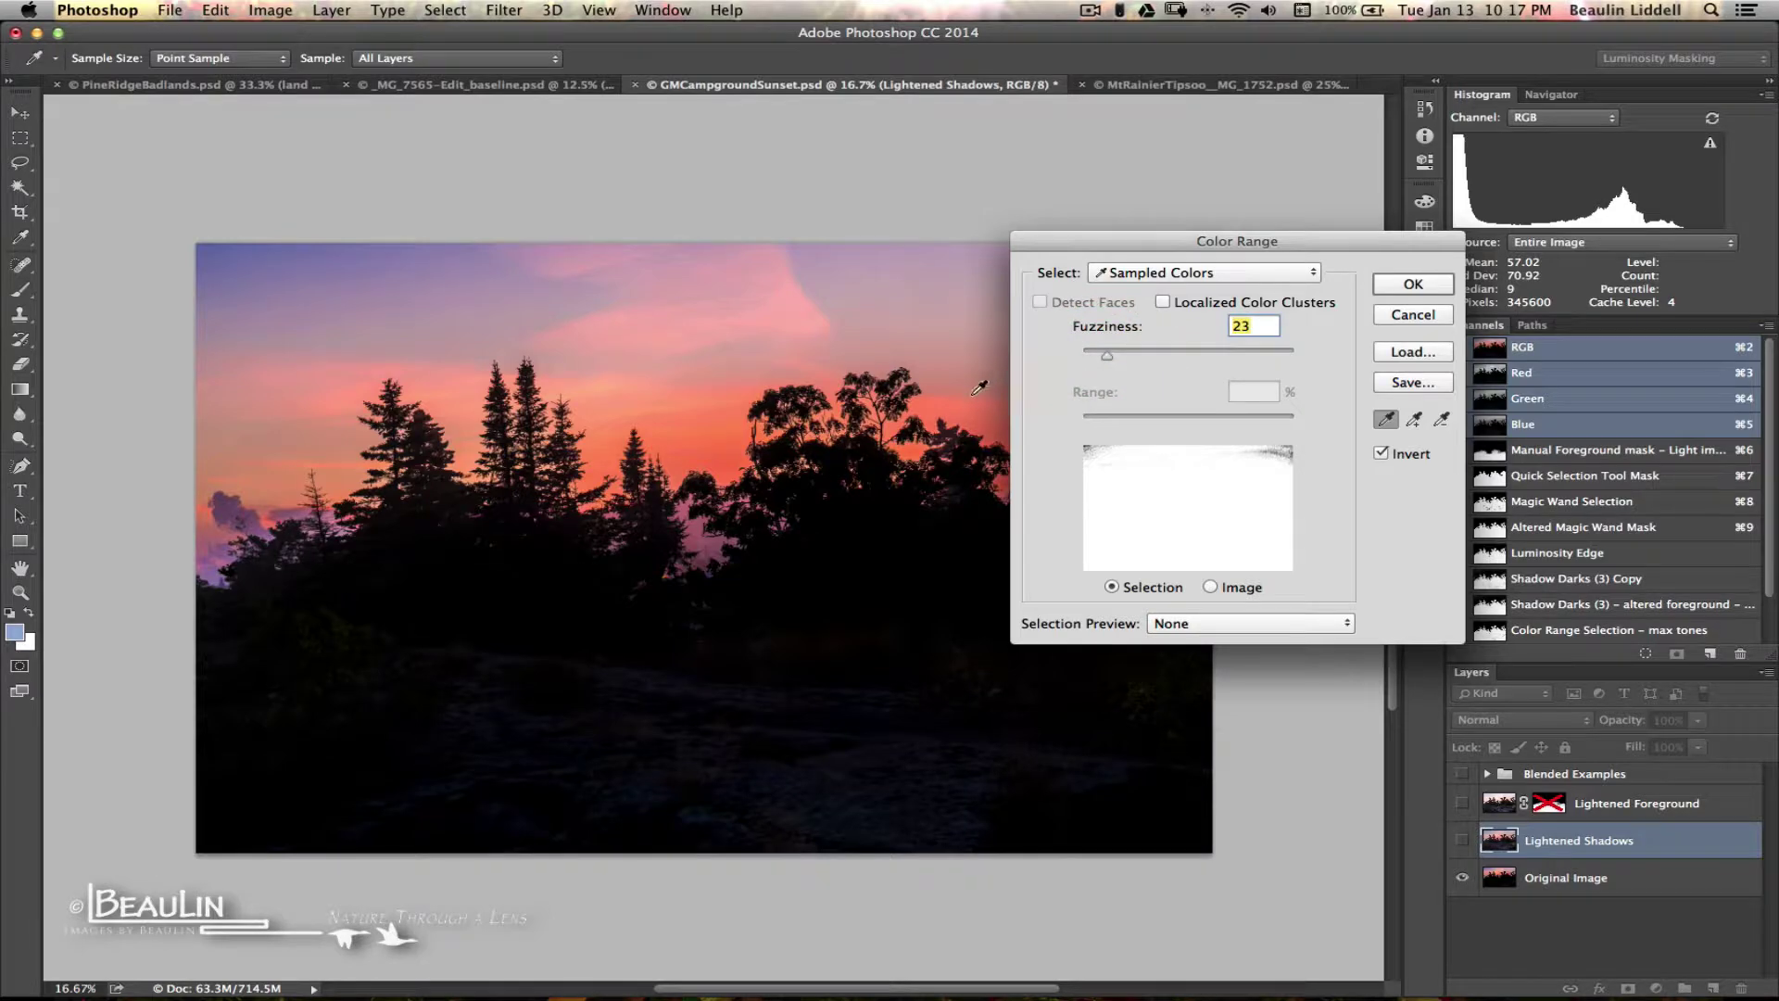
click(254, 476)
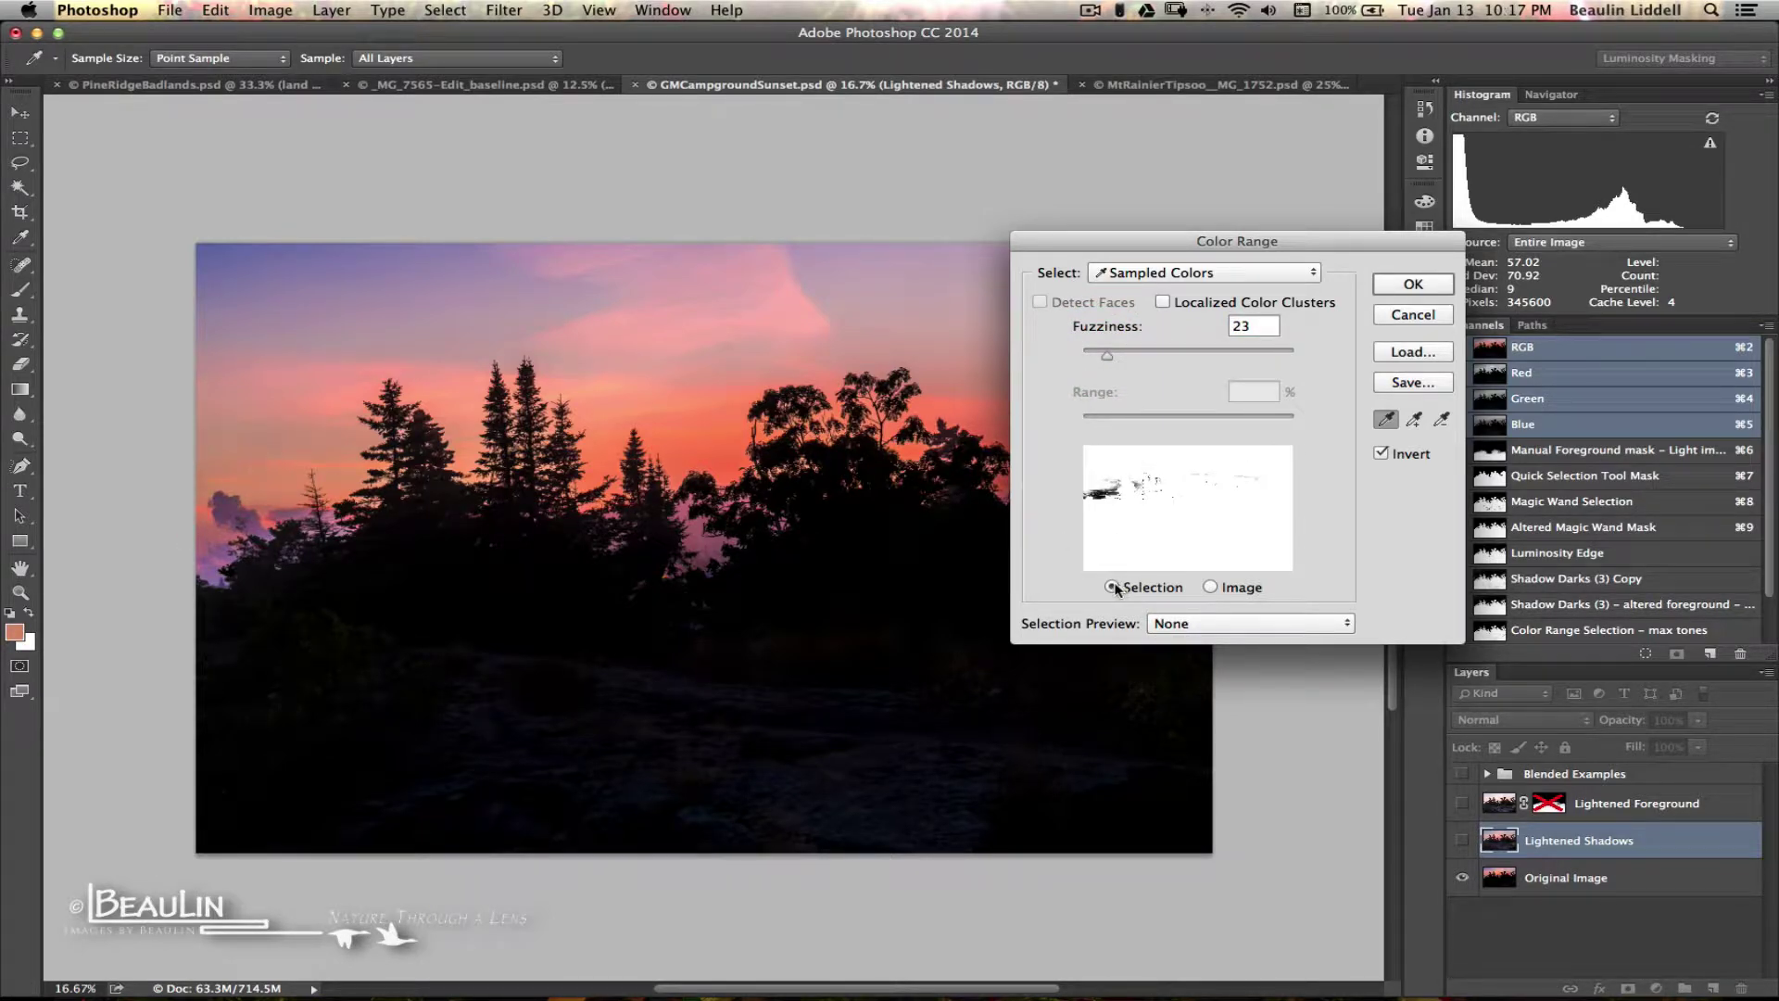
Turn off Invert and add a sweep of the sky to the sample.
click(1380, 454)
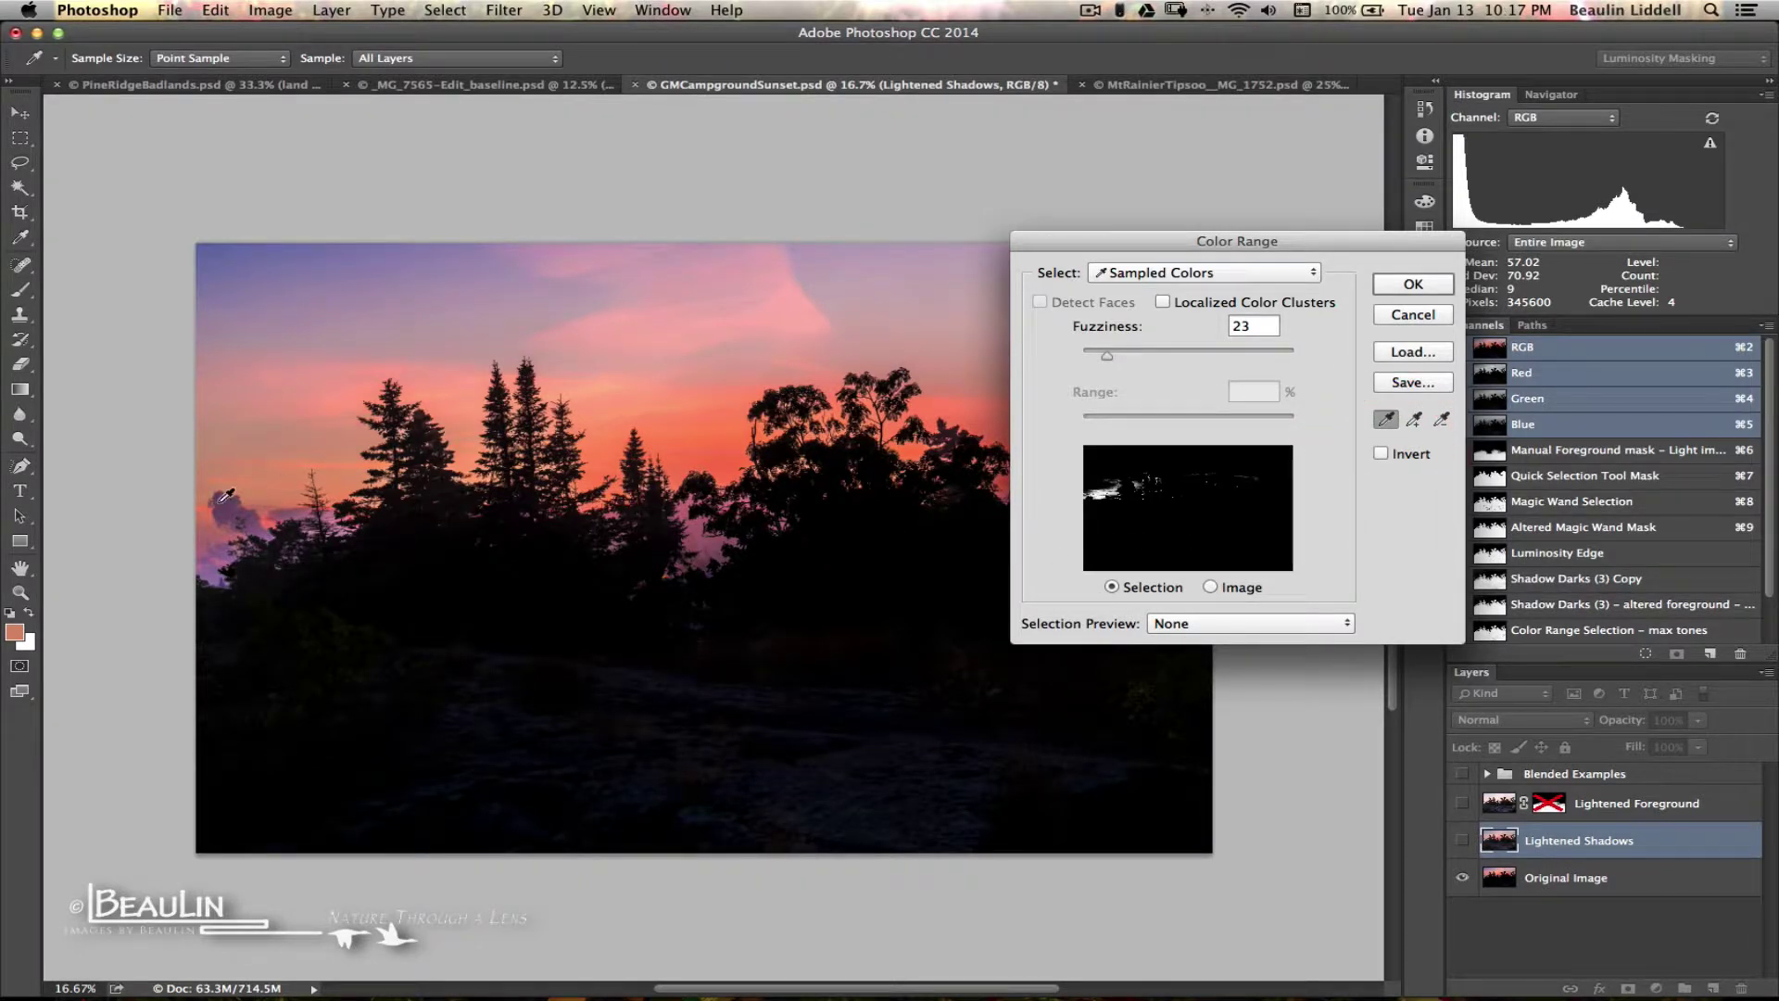
drag(215, 566, 266, 232)
click(240, 297)
click(1414, 419)
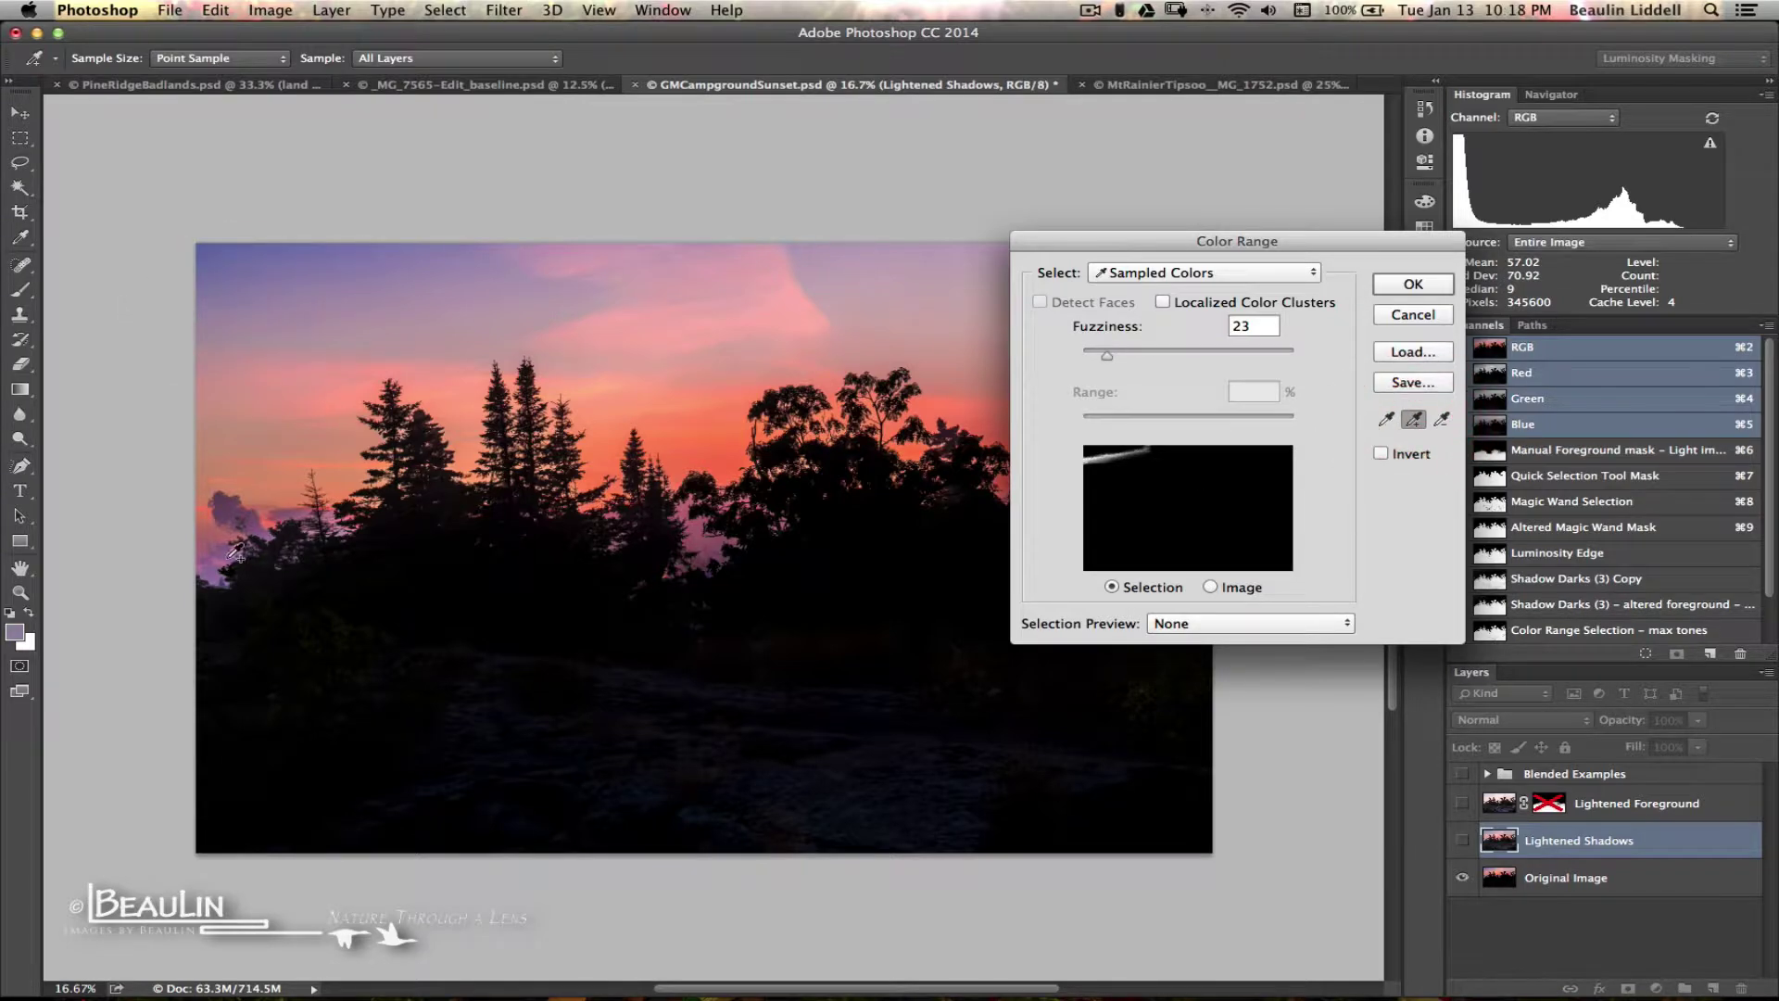
mouse_move(215, 556)
mouse_down()
mouse_move(258, 247)
mouse_move(278, 269)
mouse_move(898, 278)
mouse_up()
Preview over Black Matte and add more sky and the purple cloud at left.
drag(1228, 243, 1512, 245)
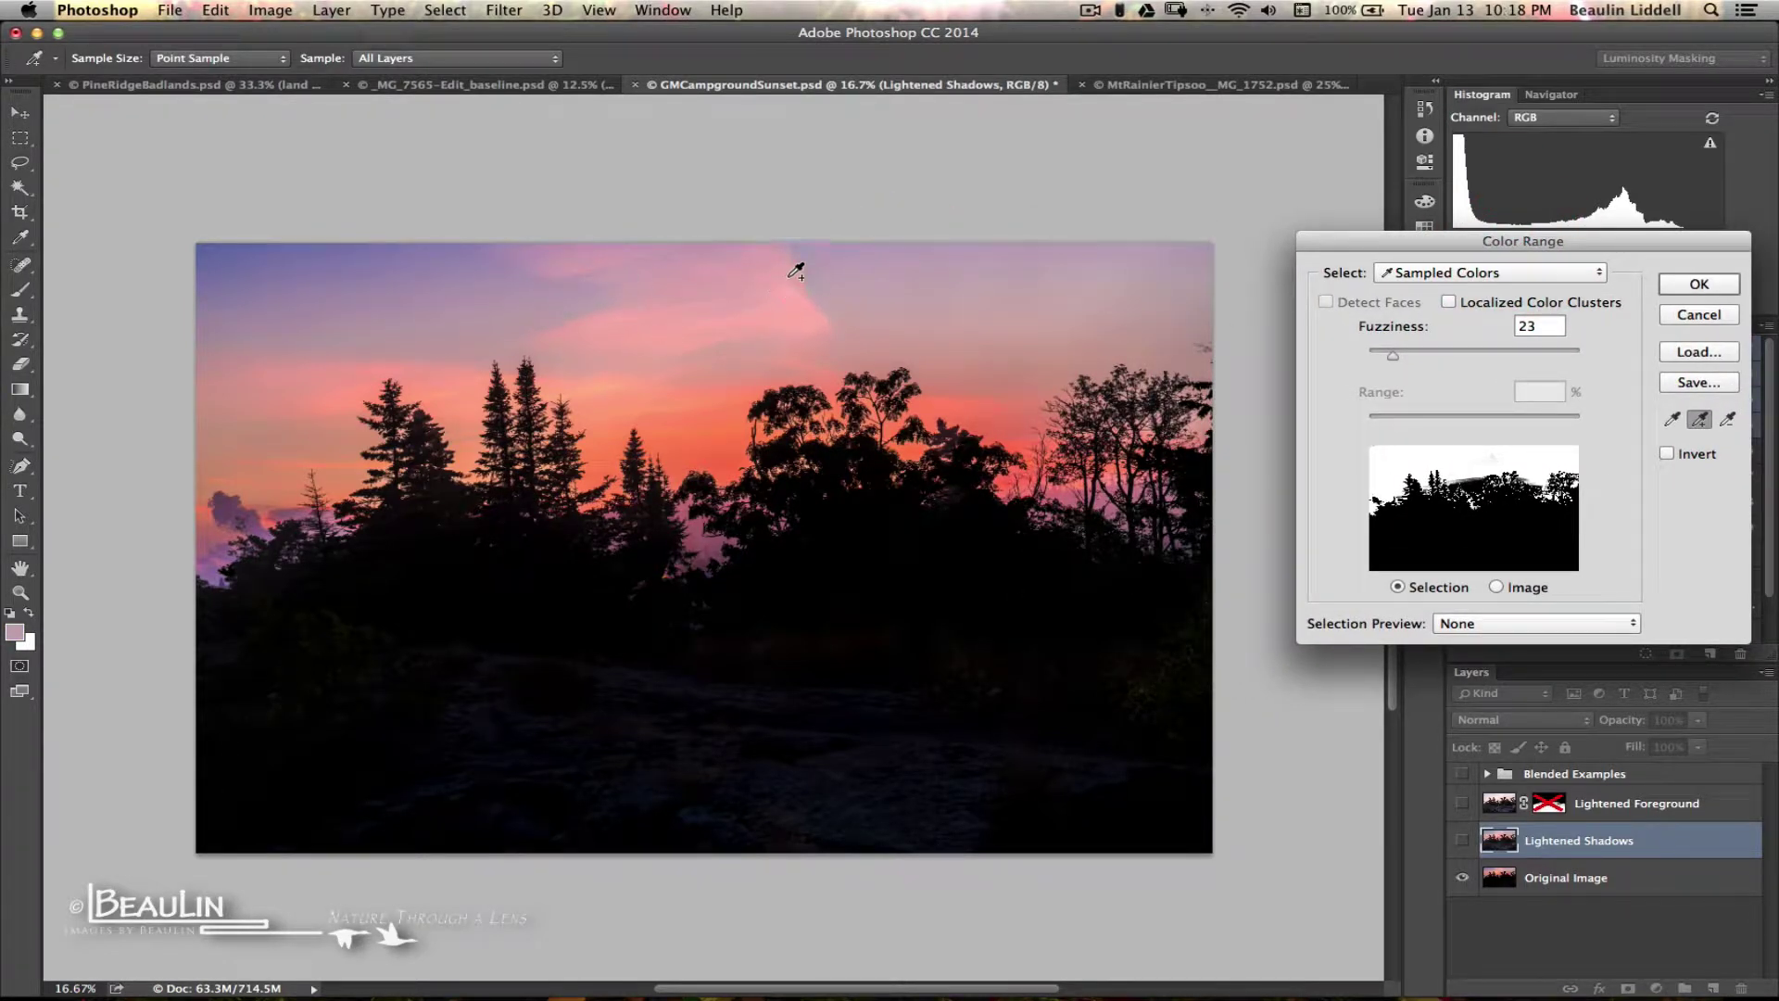
click(758, 326)
click(1525, 623)
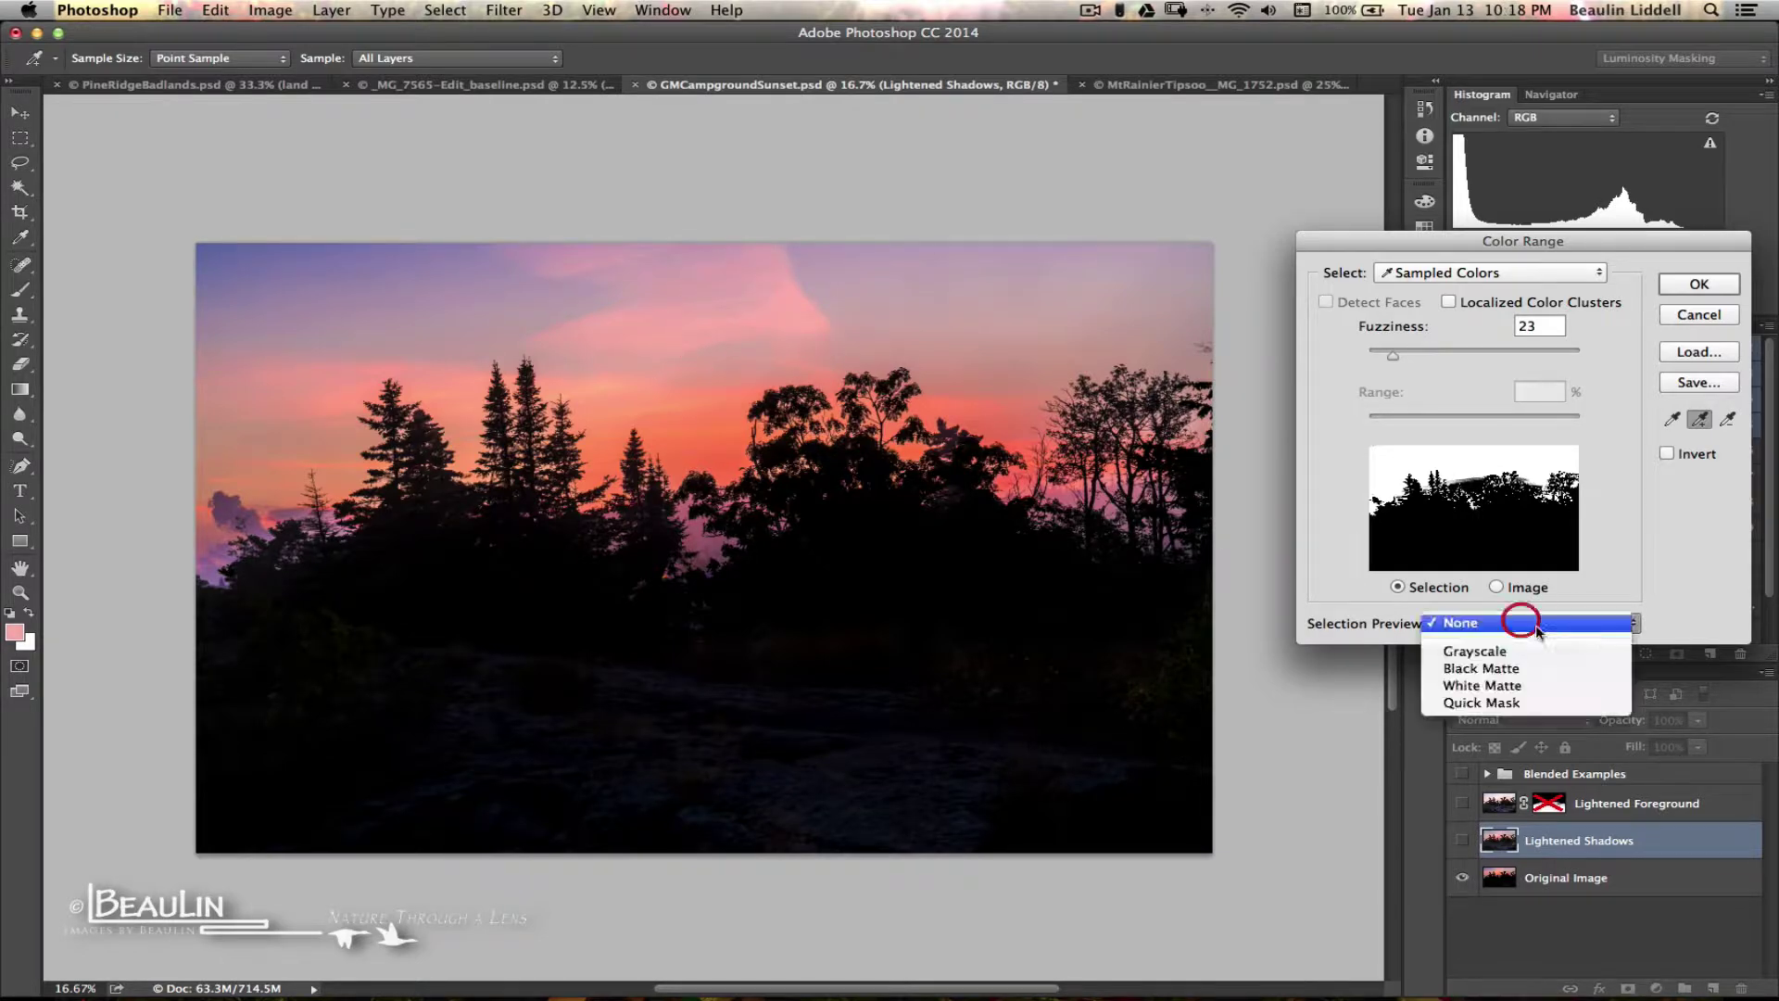
click(1502, 668)
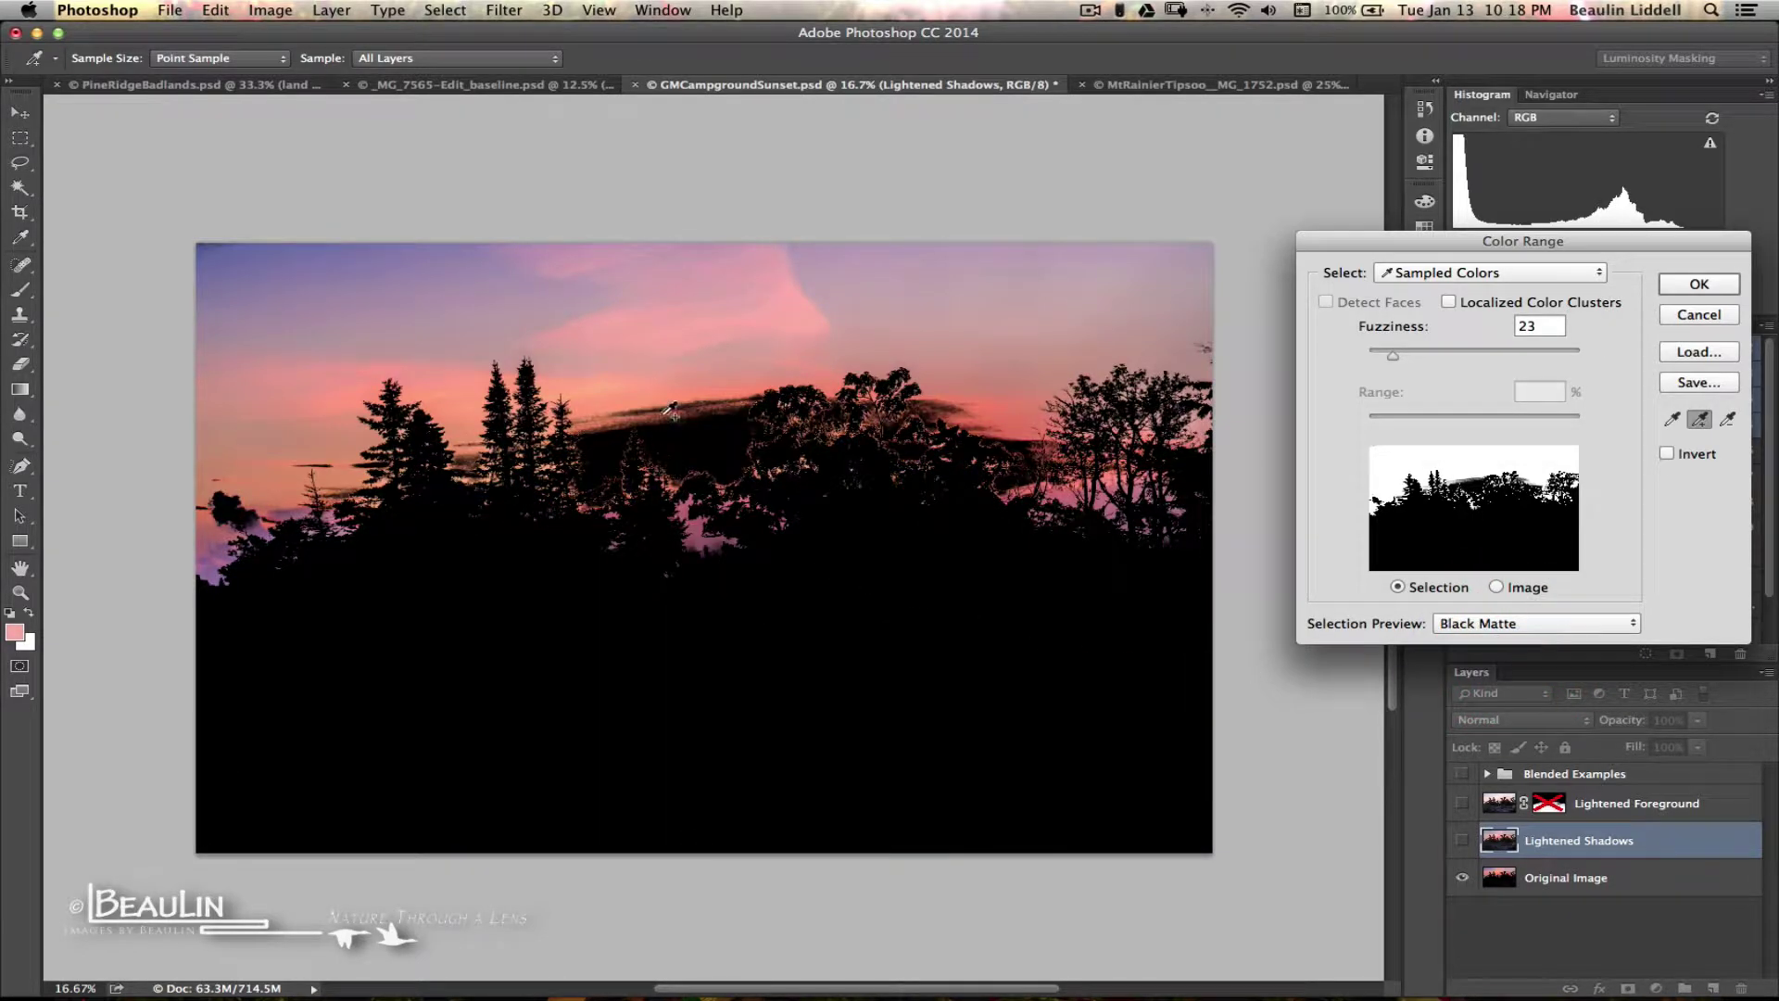
click(696, 437)
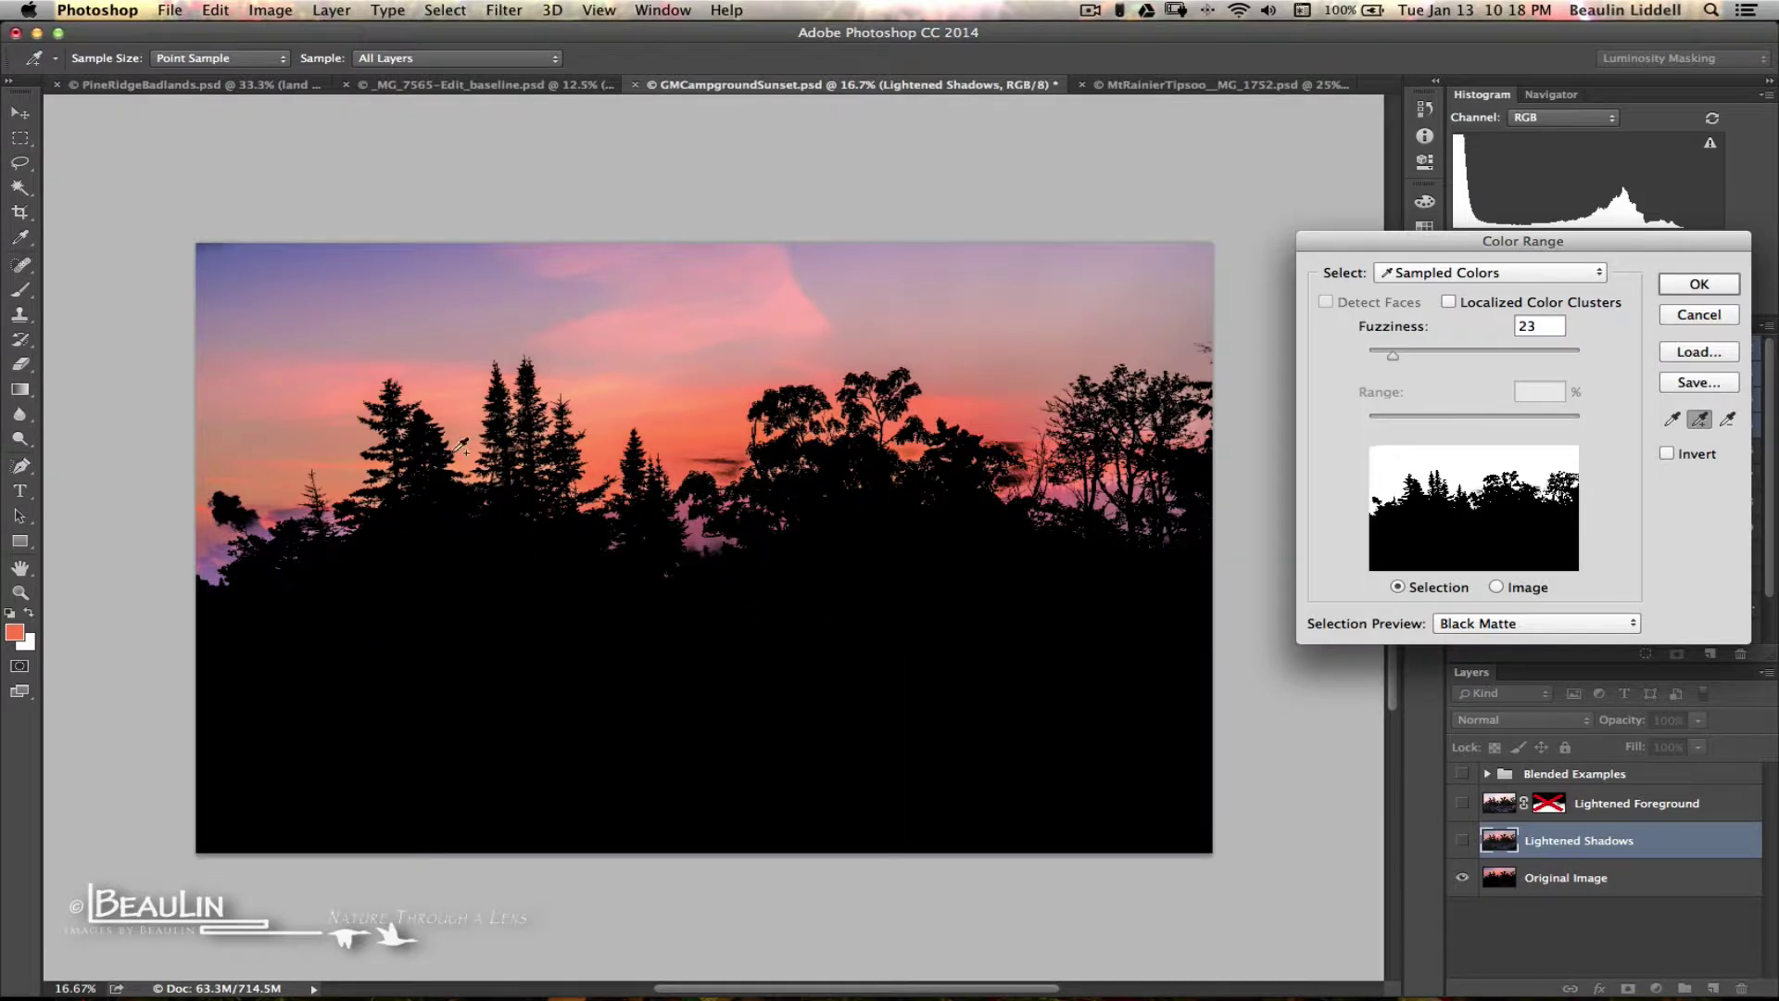
click(213, 494)
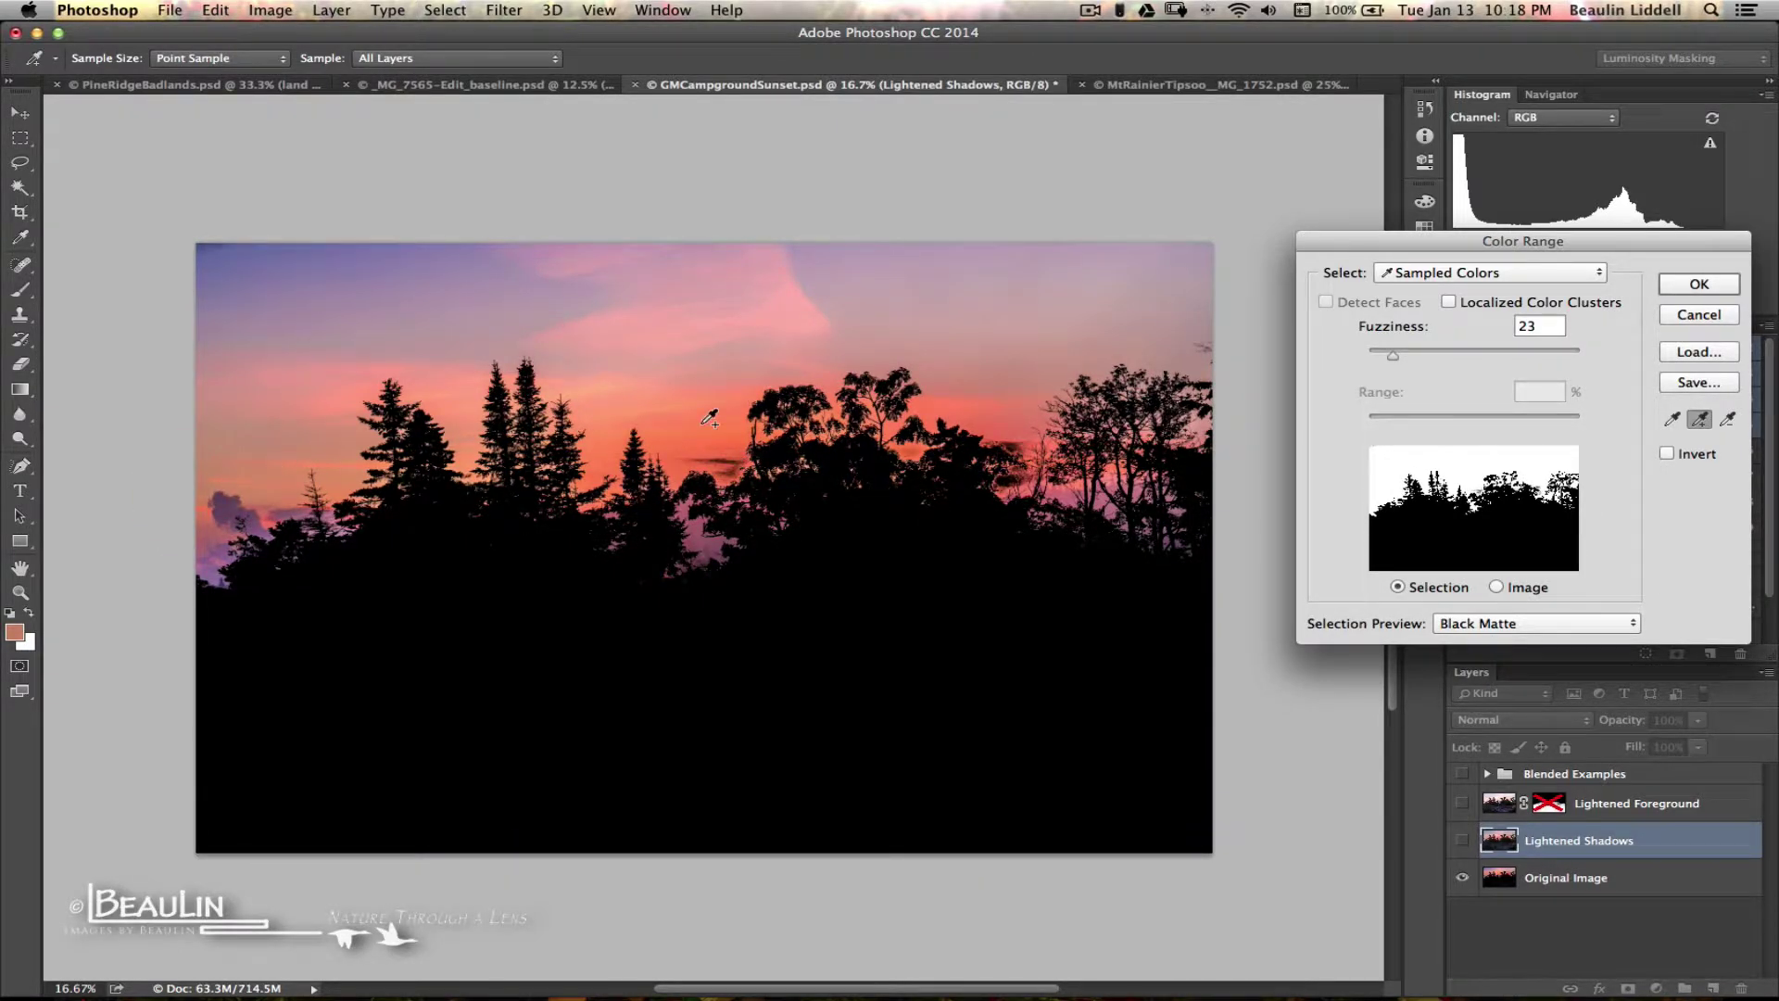
Zoom into the treeline and add the sky just below the treetops to the sample.
key(super+equal)
key(super+equal)
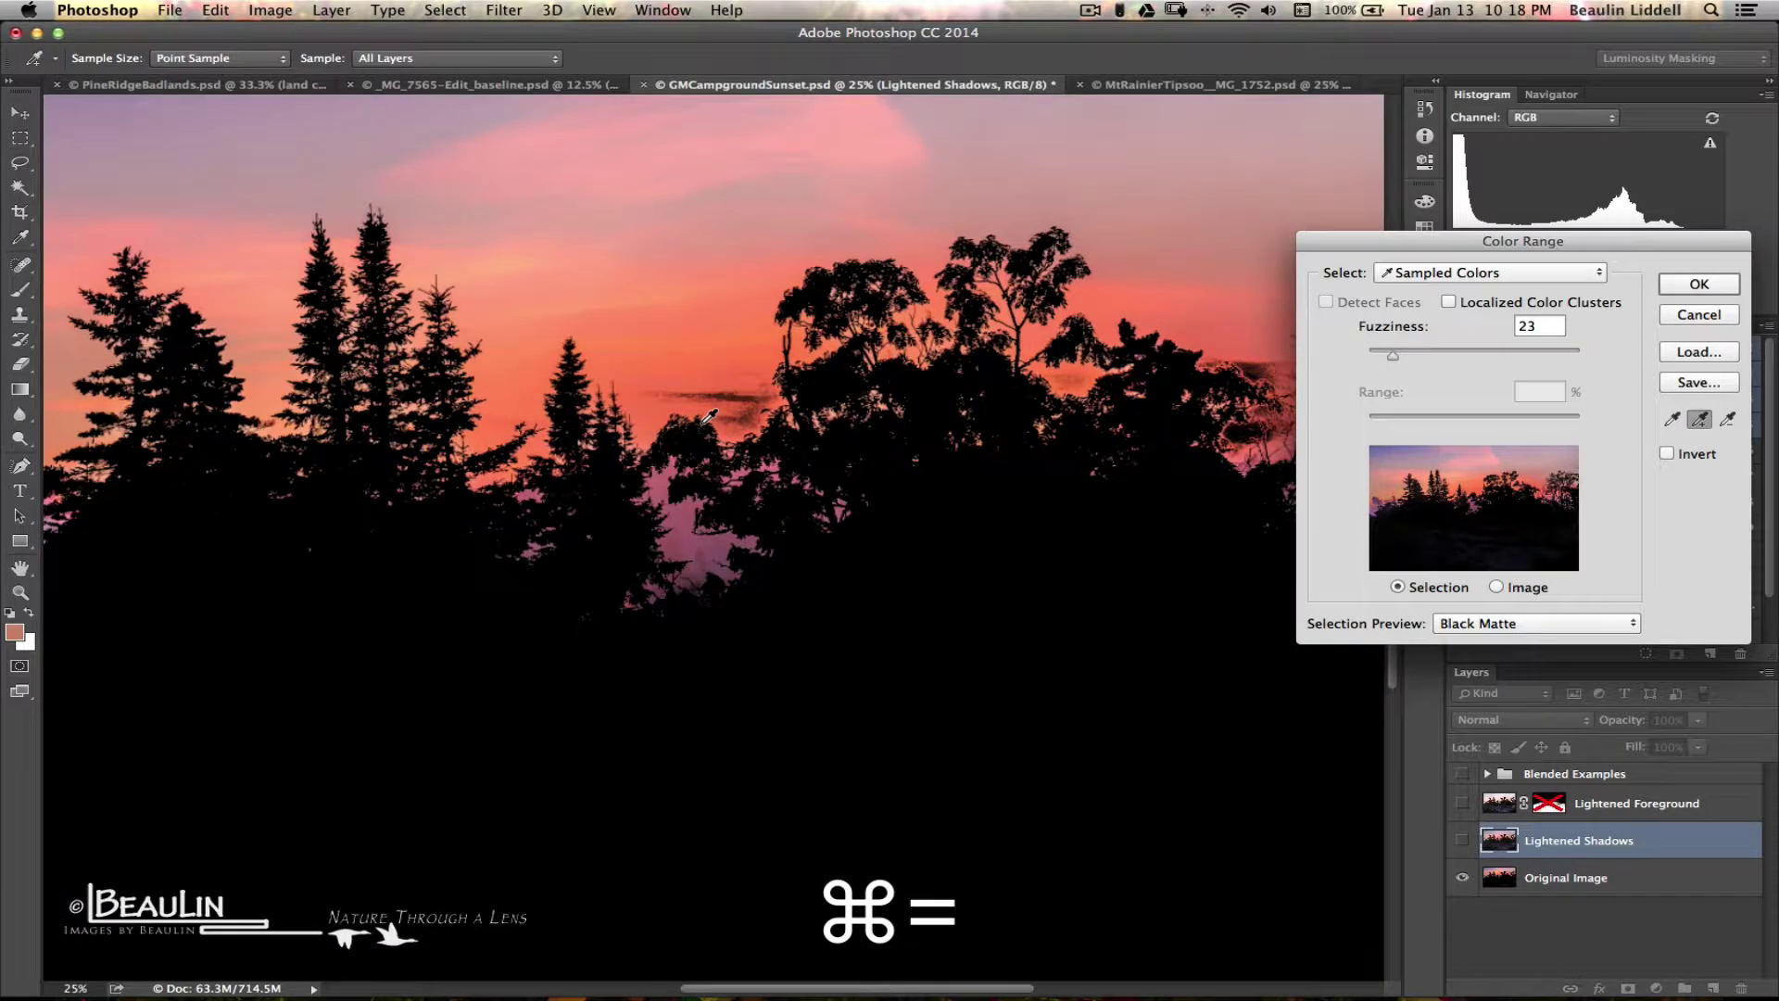
key(super+equal)
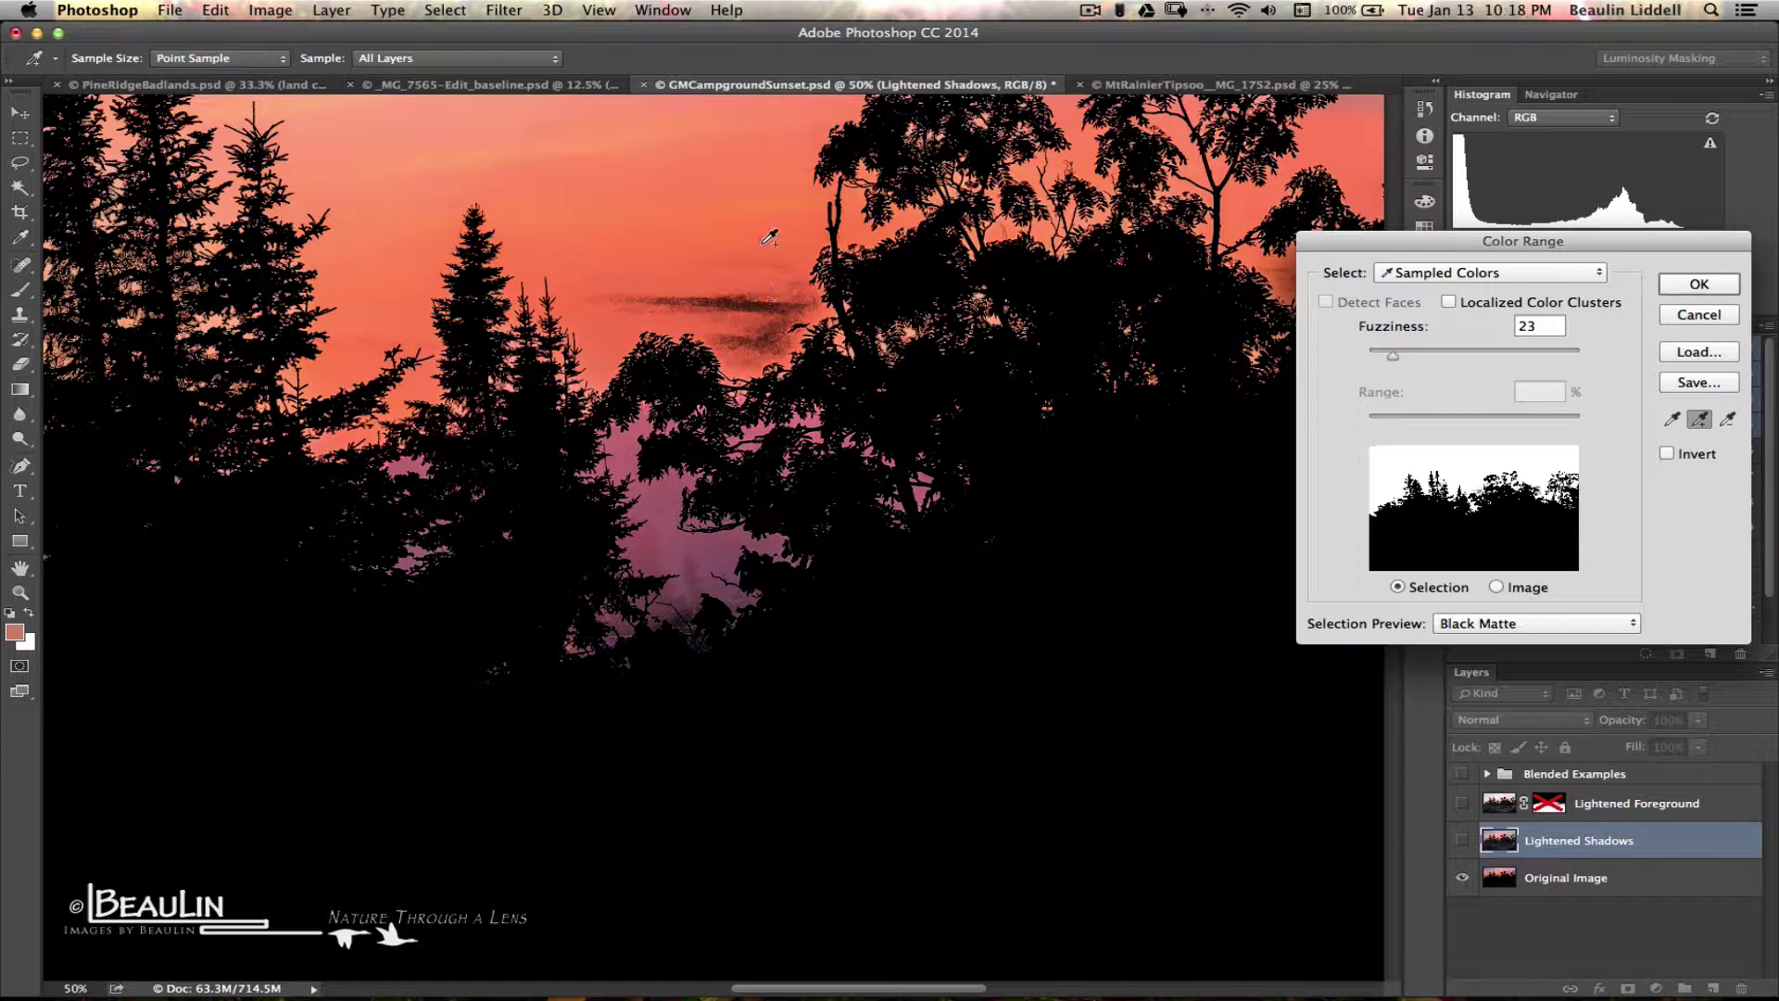
click(737, 362)
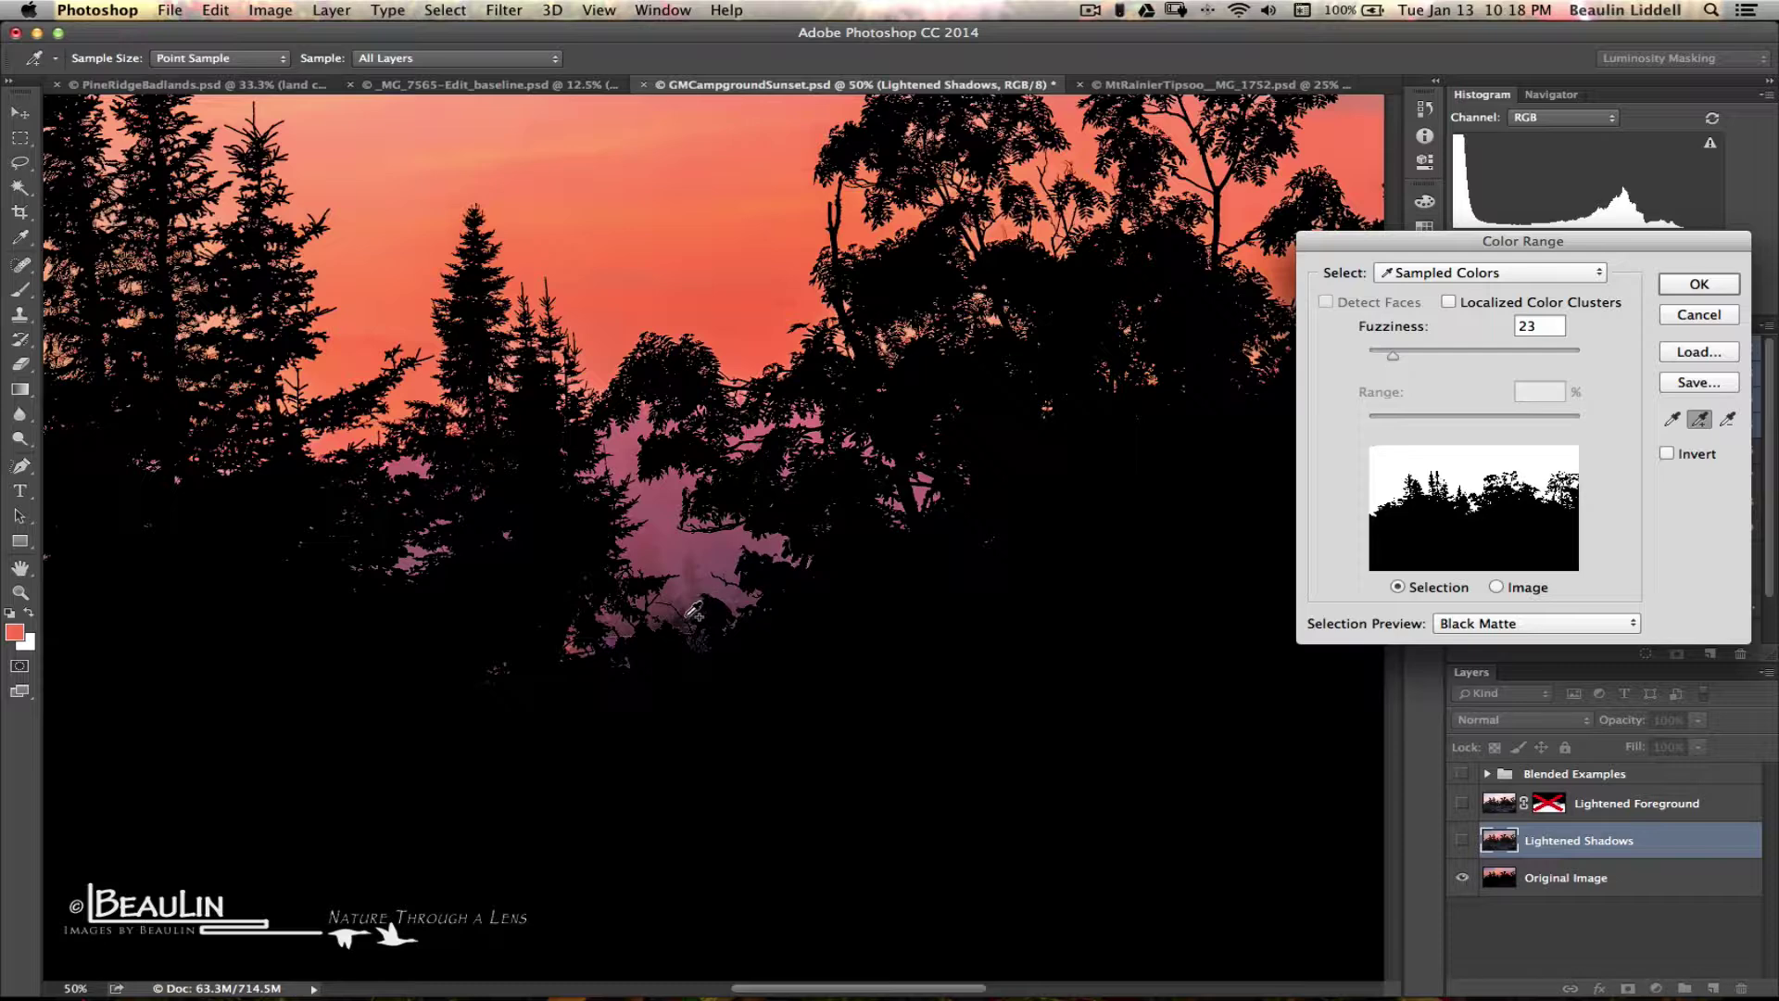
key(super+equal)
key(super+equal)
key(super+equal)
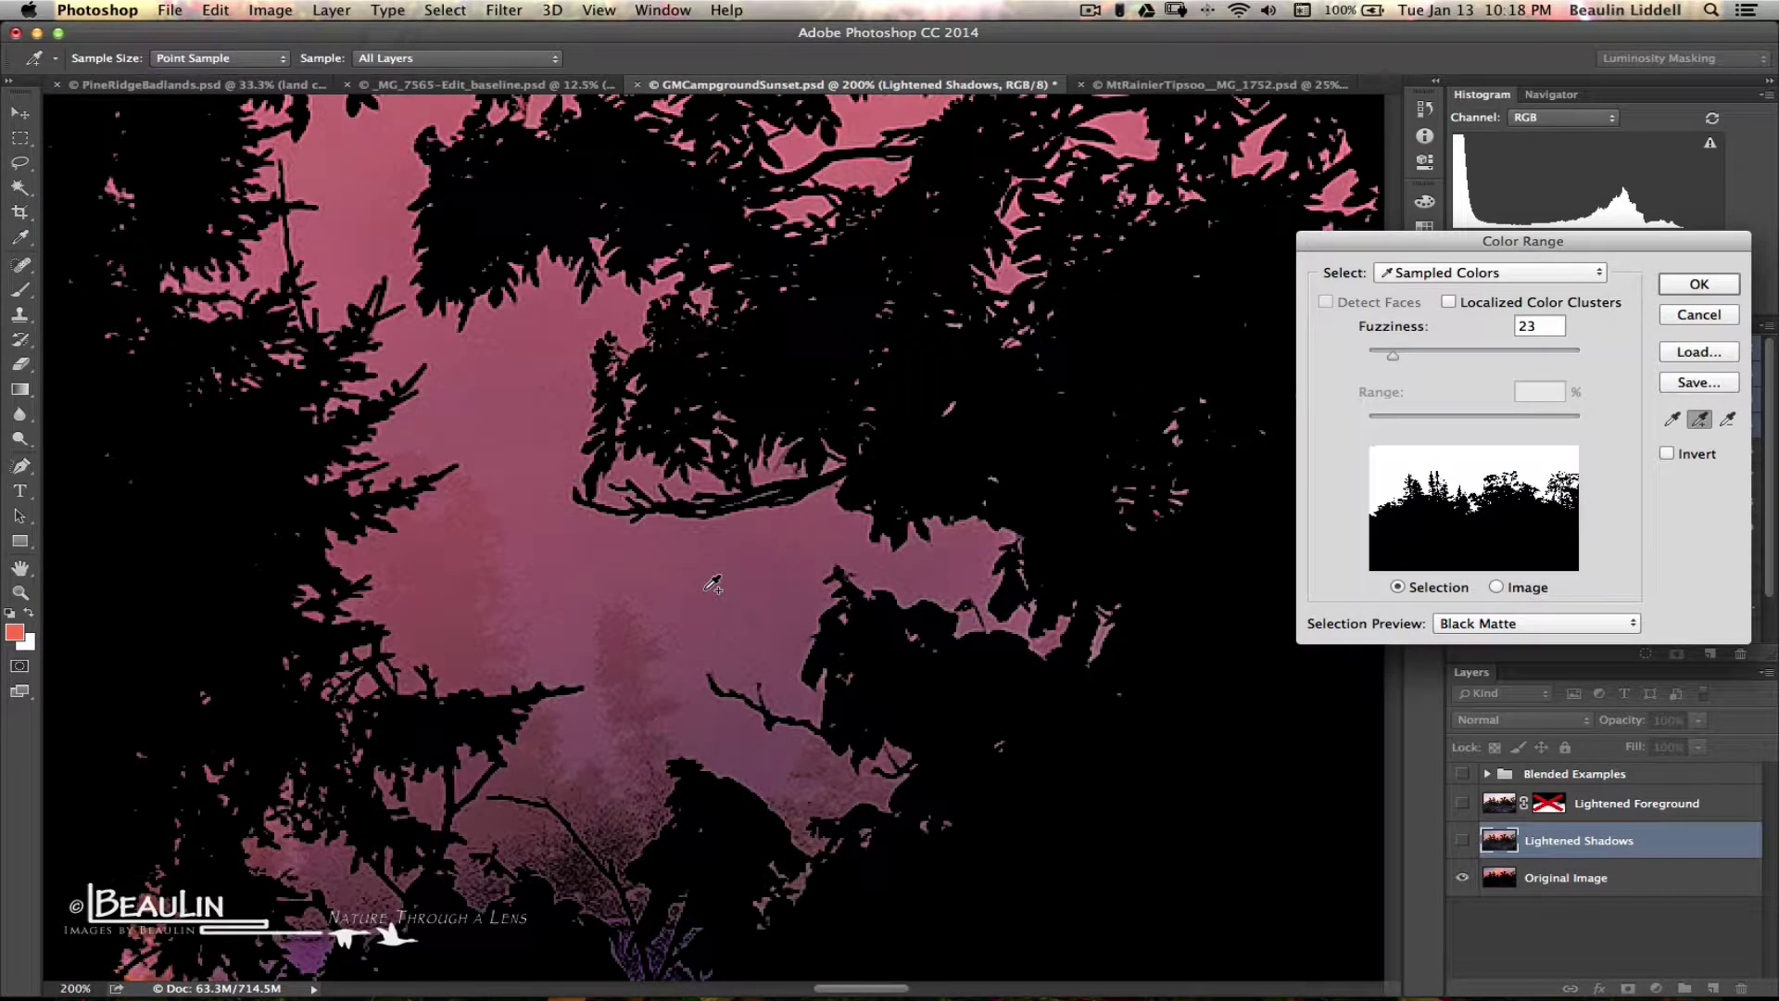
scroll(671, 602, down, 2)
scroll(671, 601, down, 4)
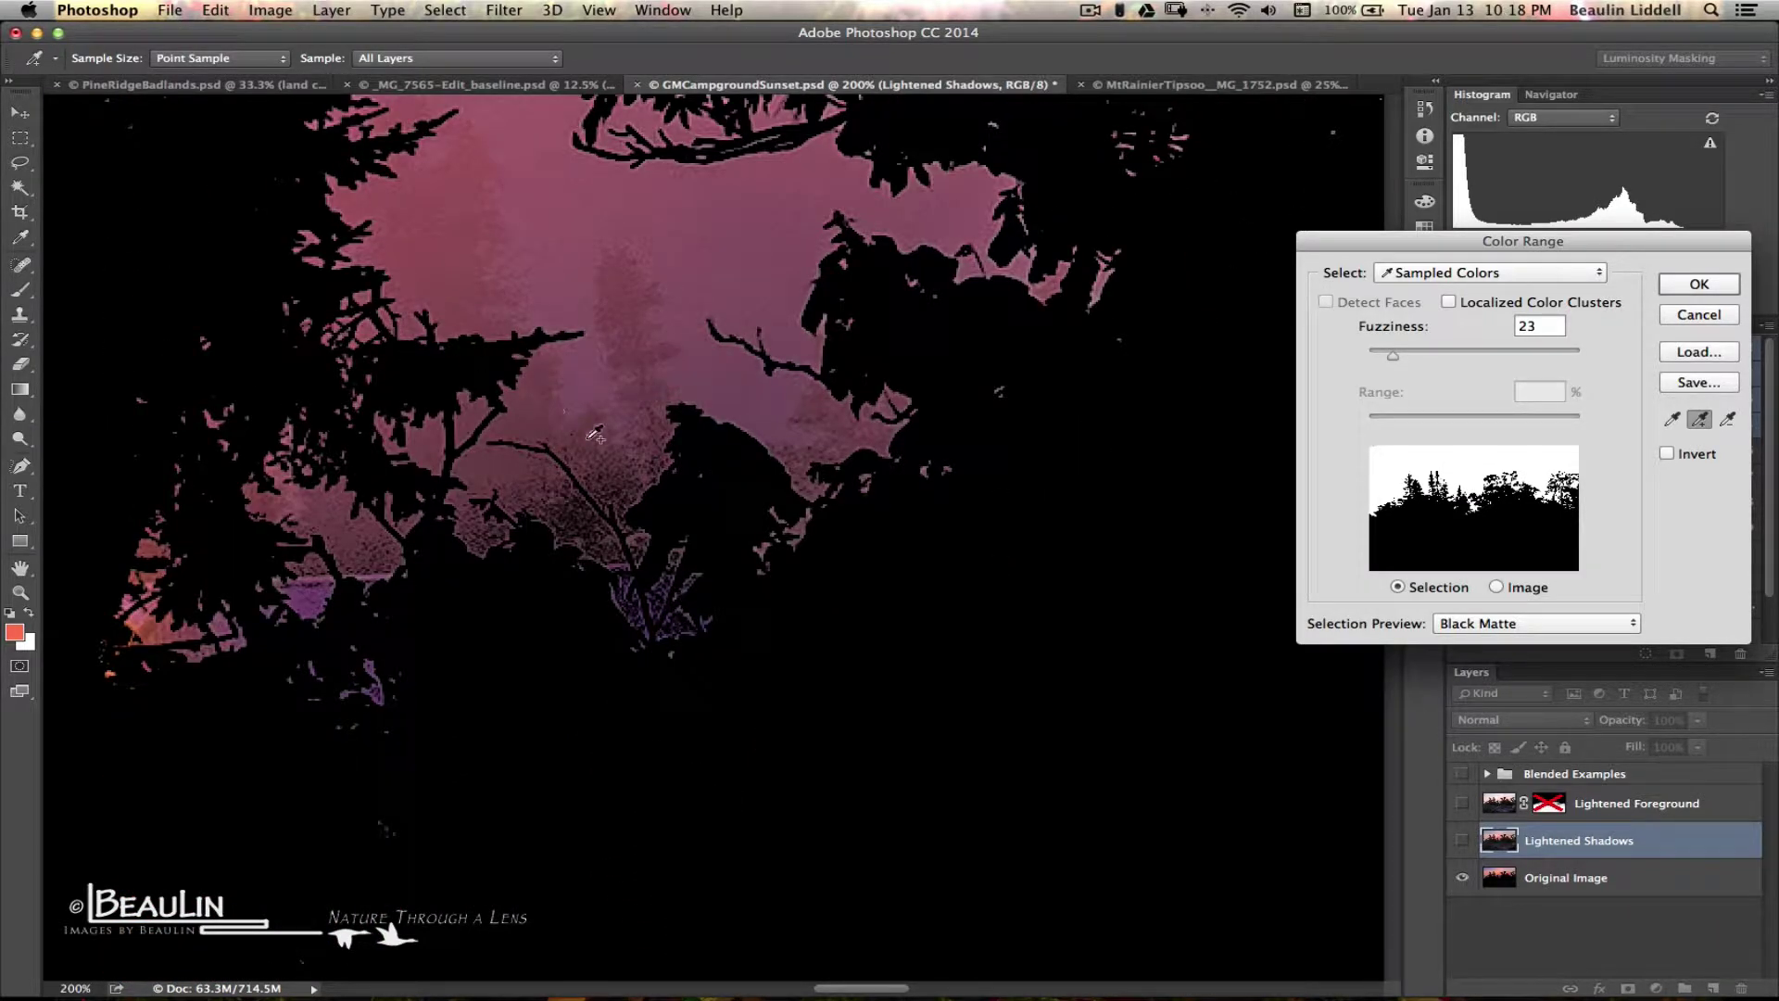
Add the hazy sky between branches, the orange spot and the purple area, panning to check edges.
click(617, 476)
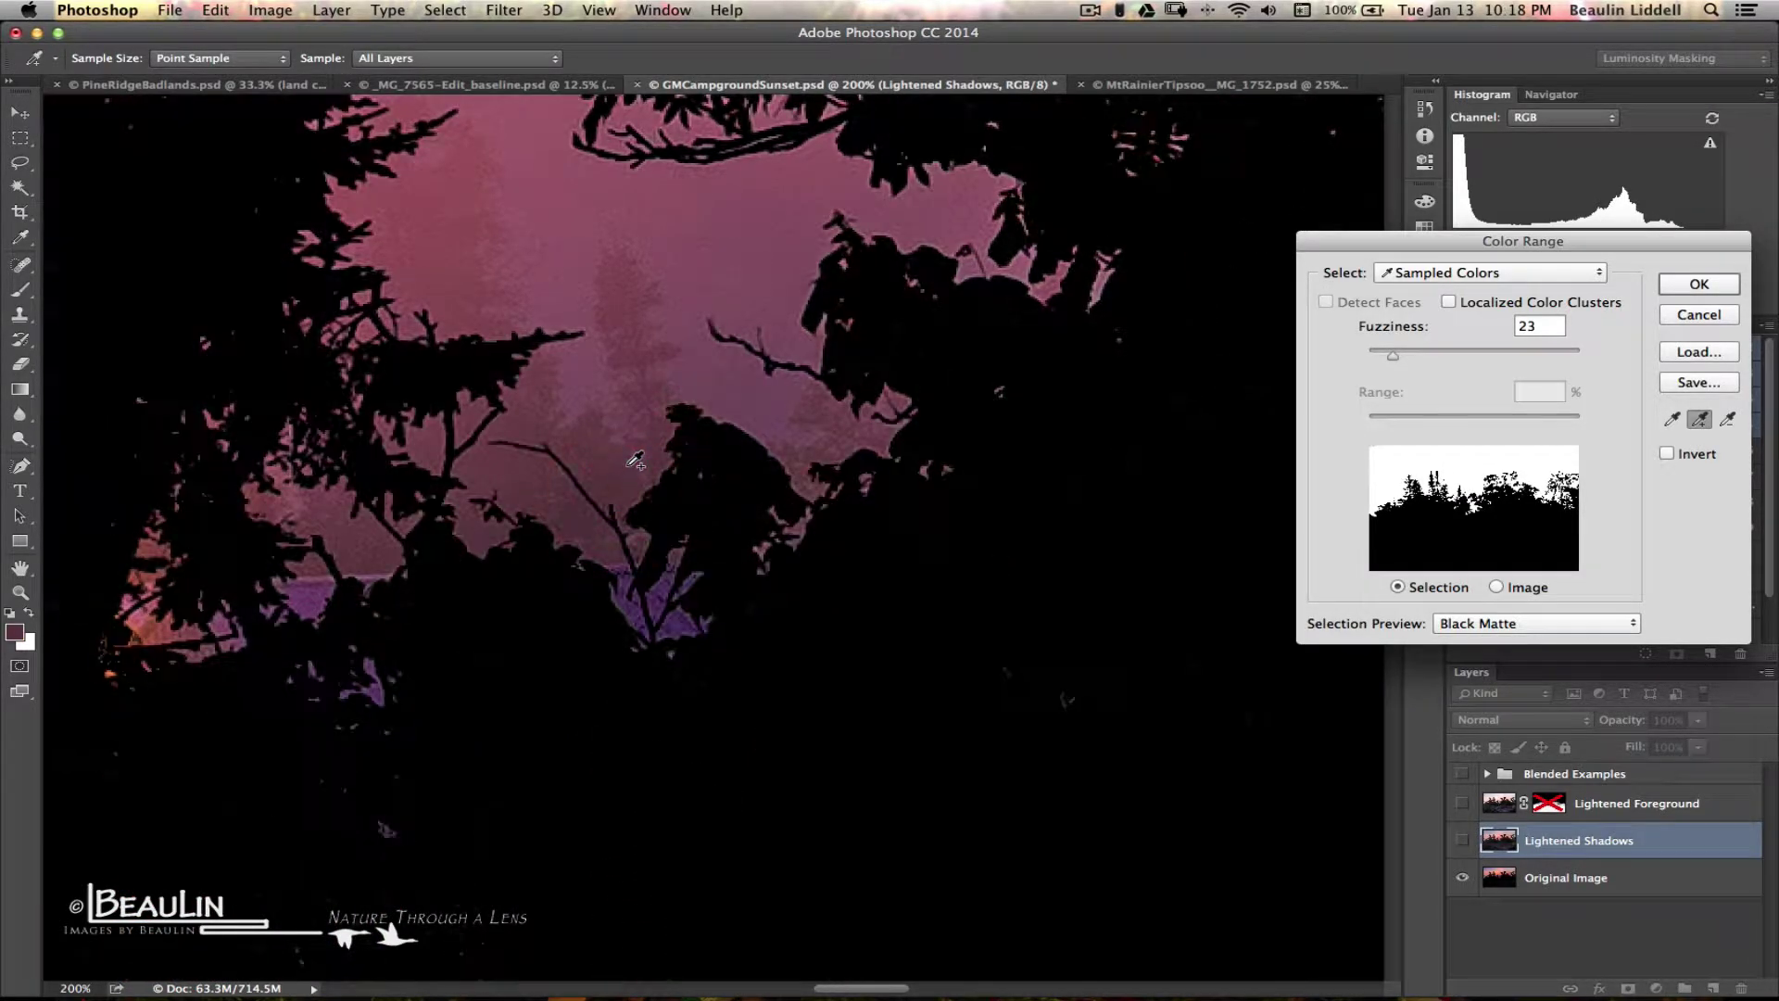
click(120, 638)
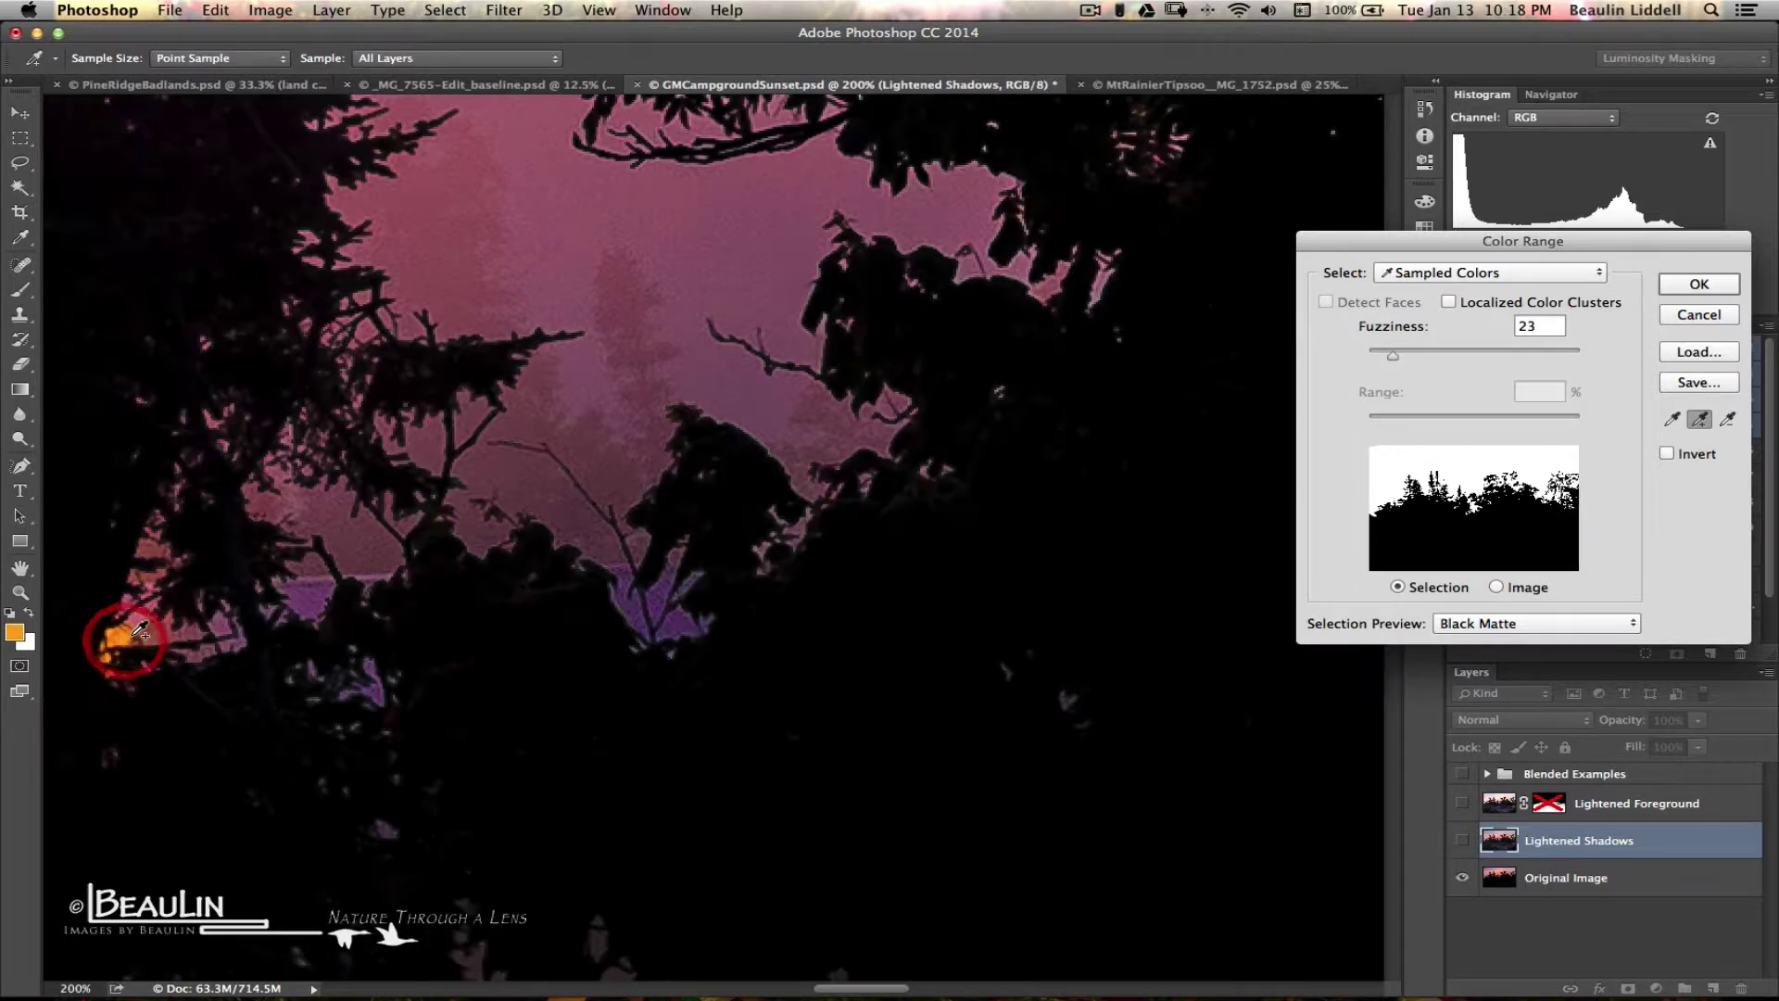
click(667, 602)
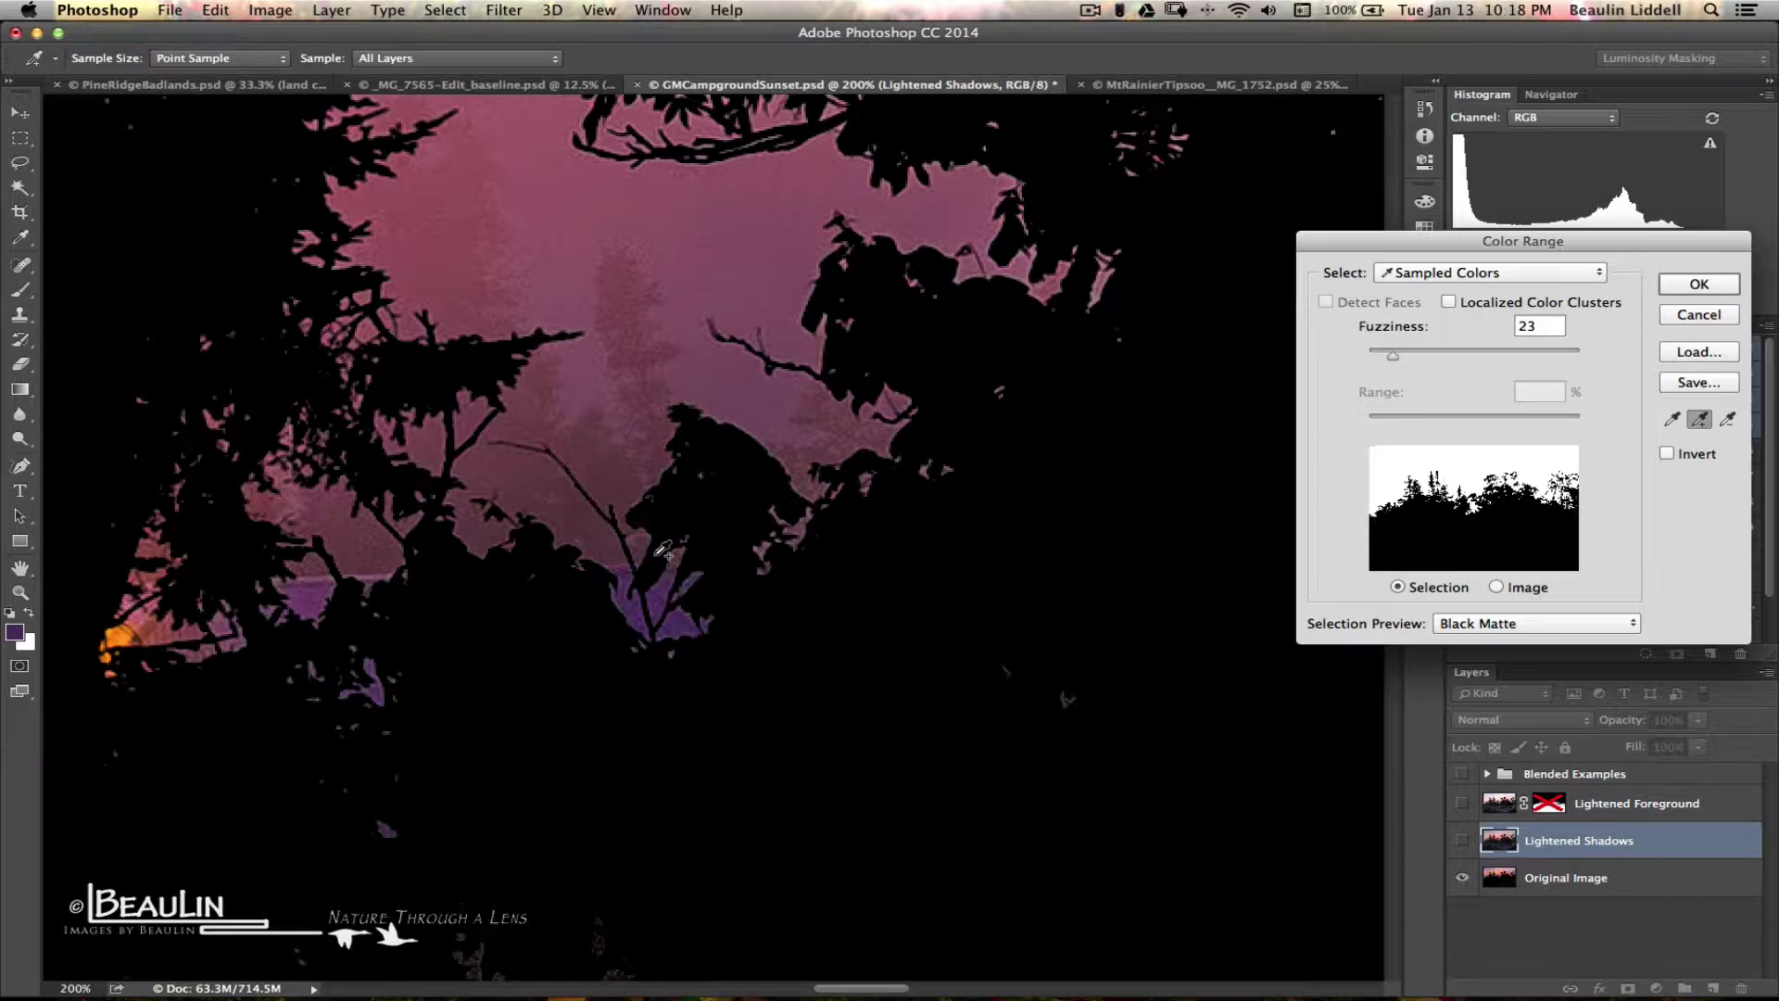
scroll(663, 548, up, 5)
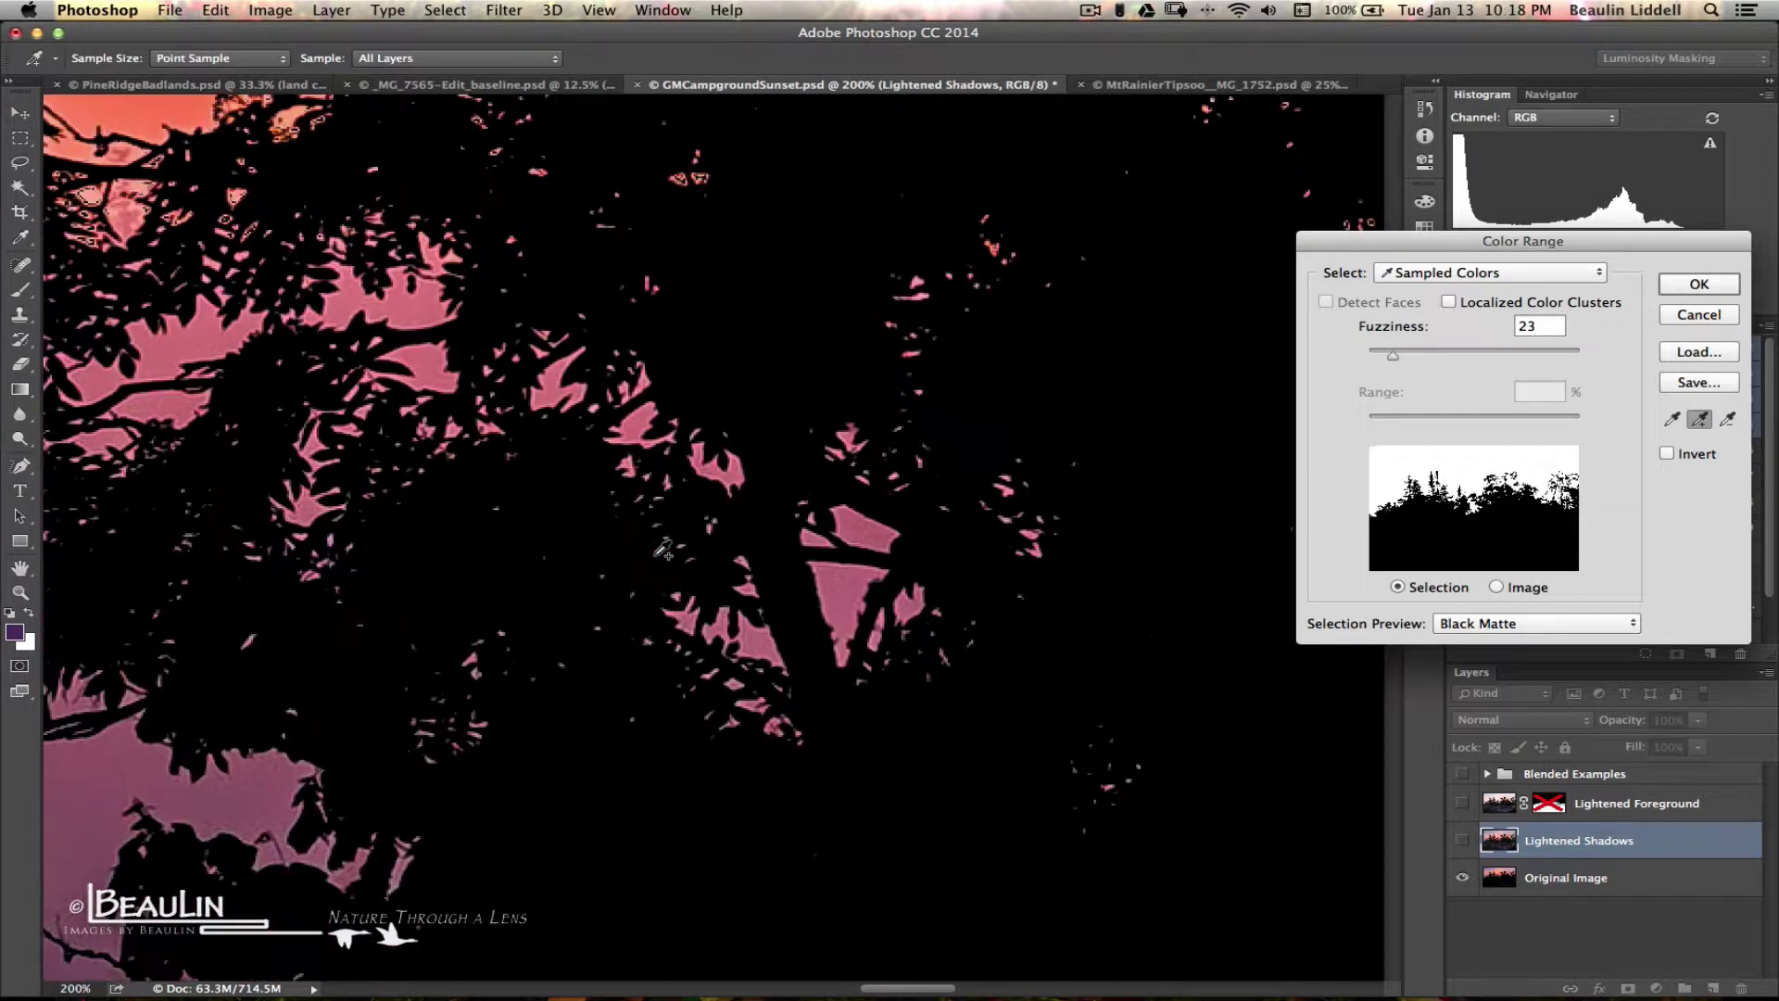
scroll(664, 548, right, 5)
scroll(664, 549, up, 3)
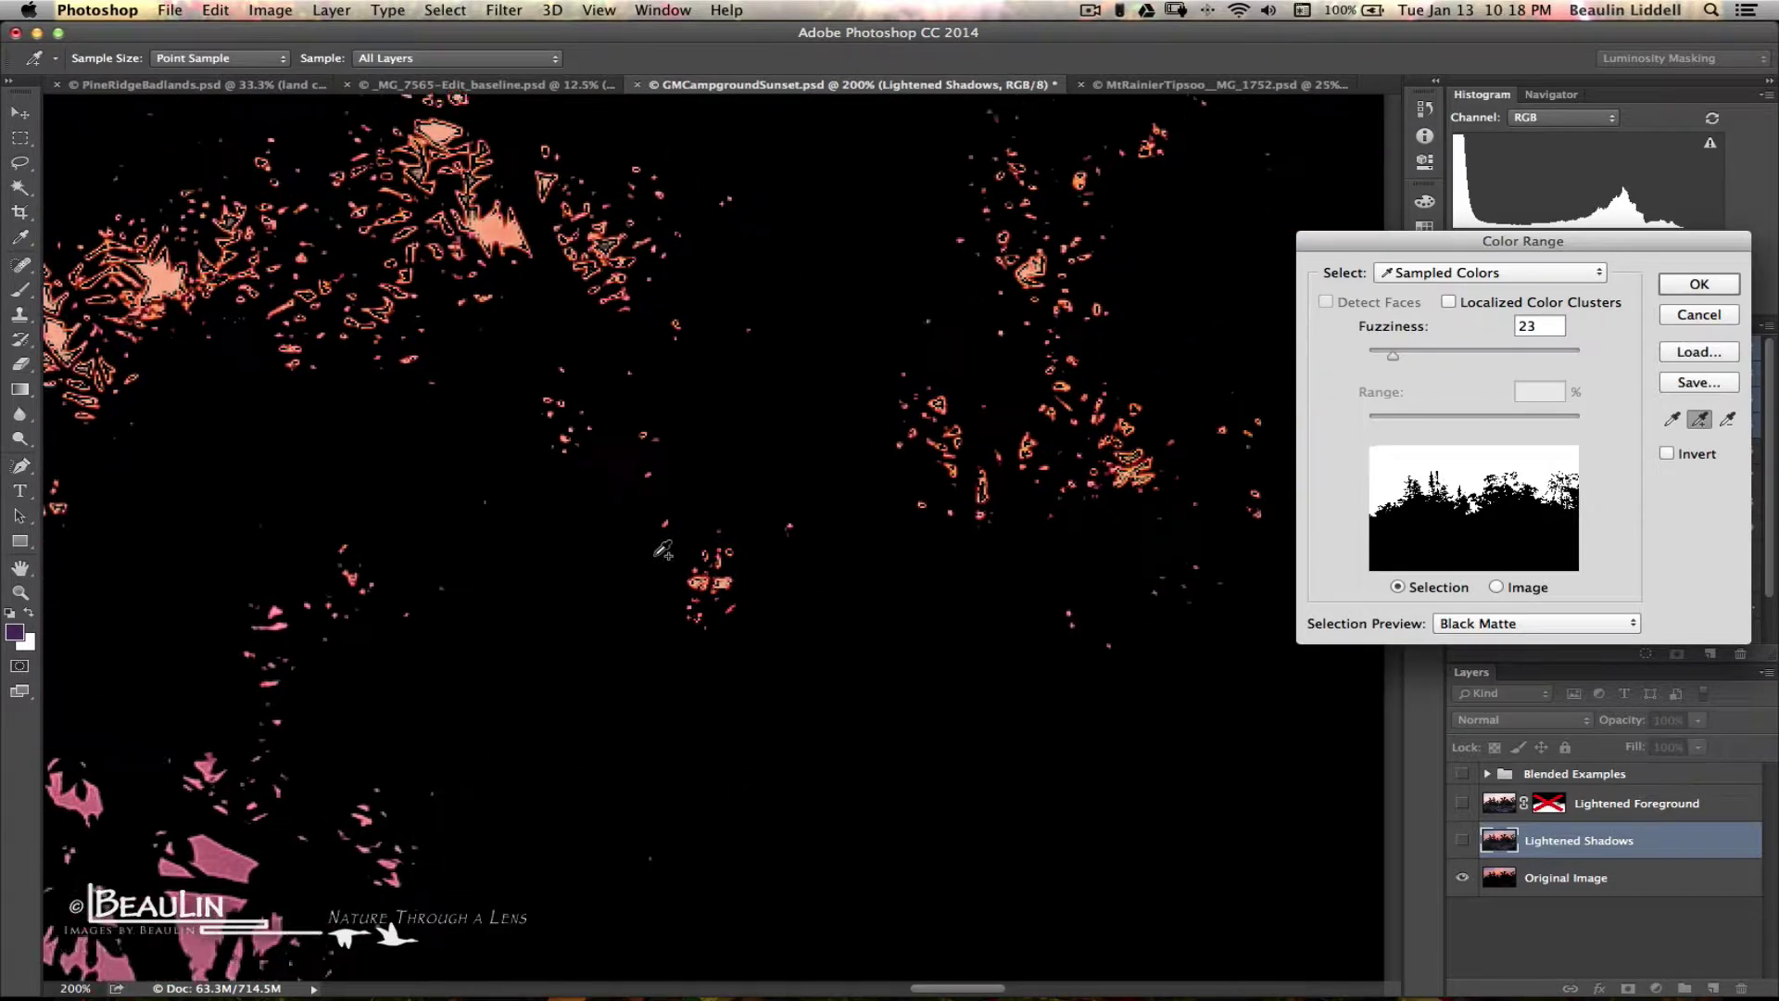
scroll(663, 548, right, 5)
scroll(664, 549, up, 2)
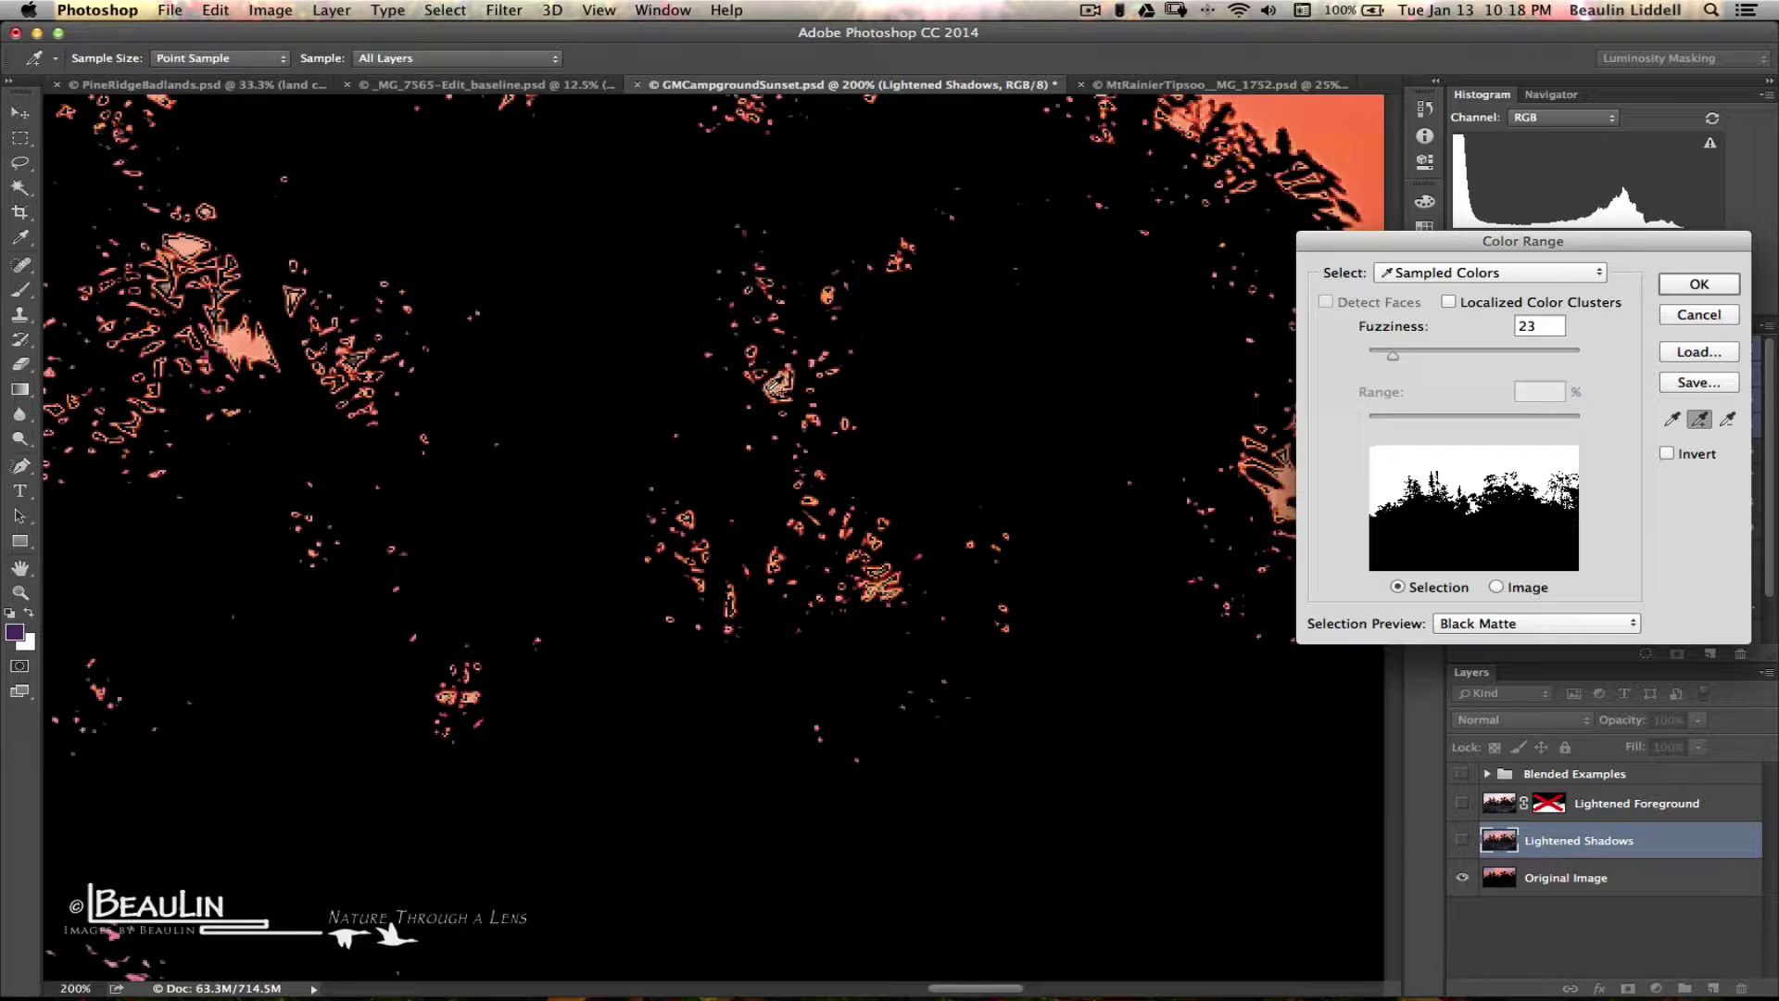
click(778, 385)
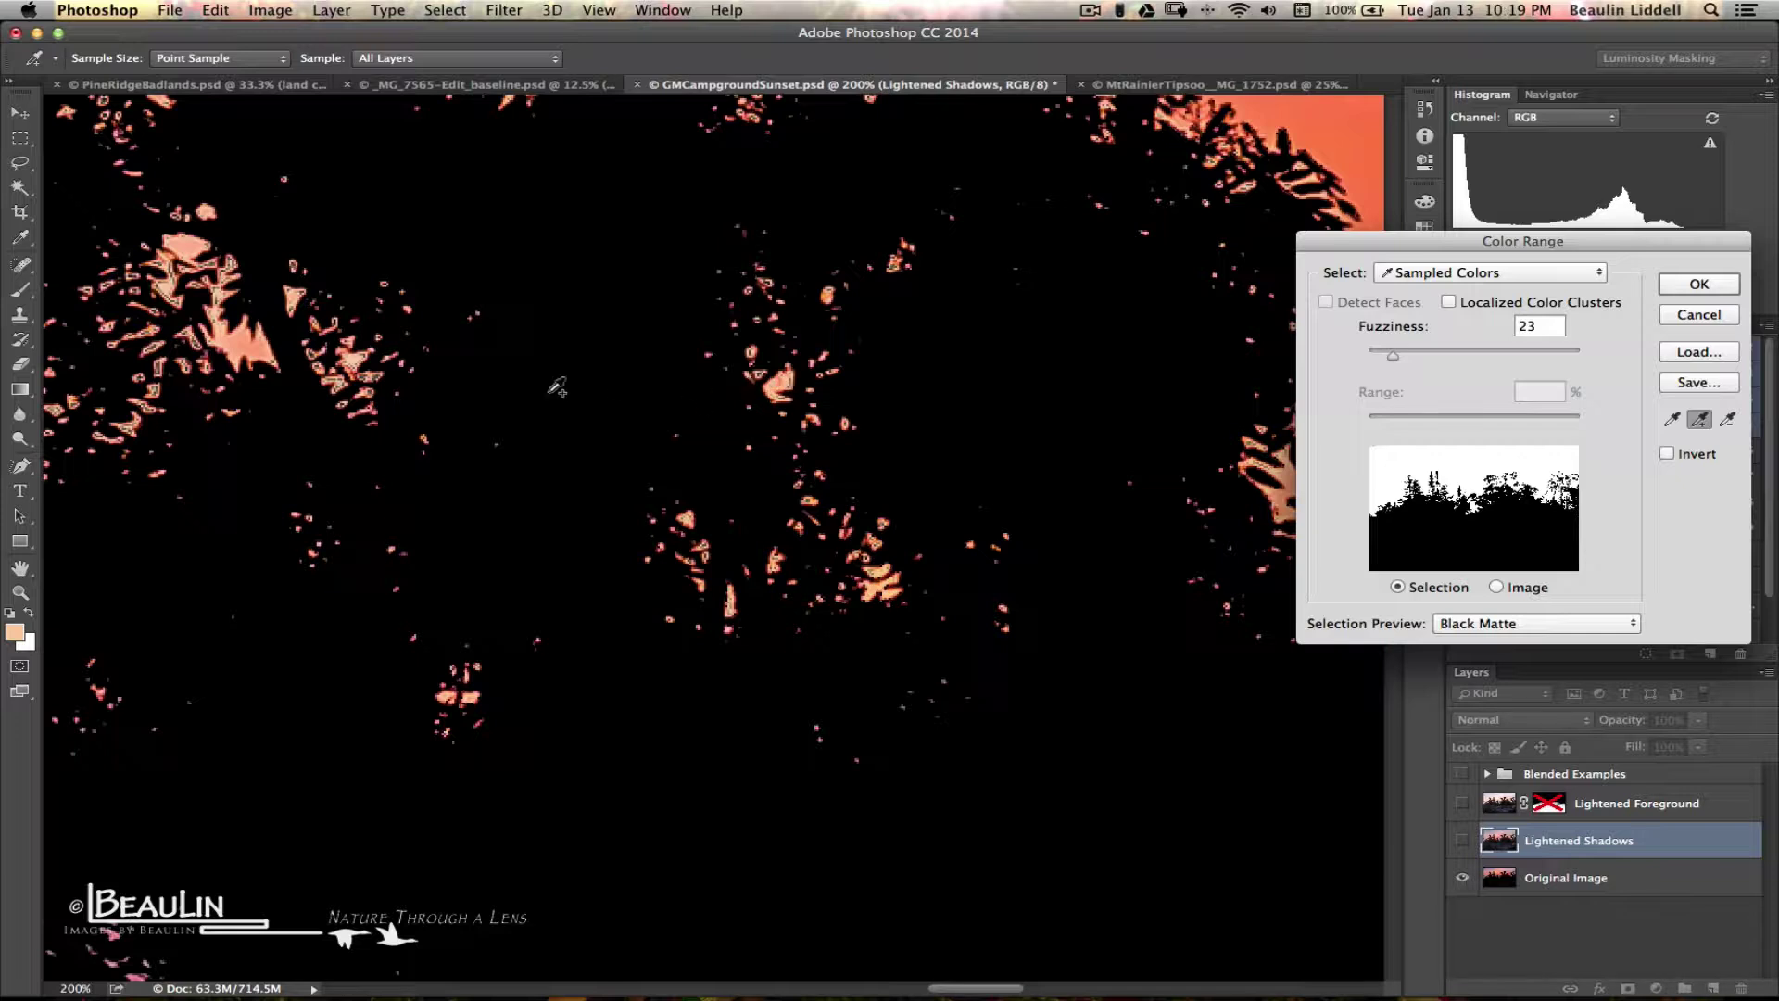
click(367, 376)
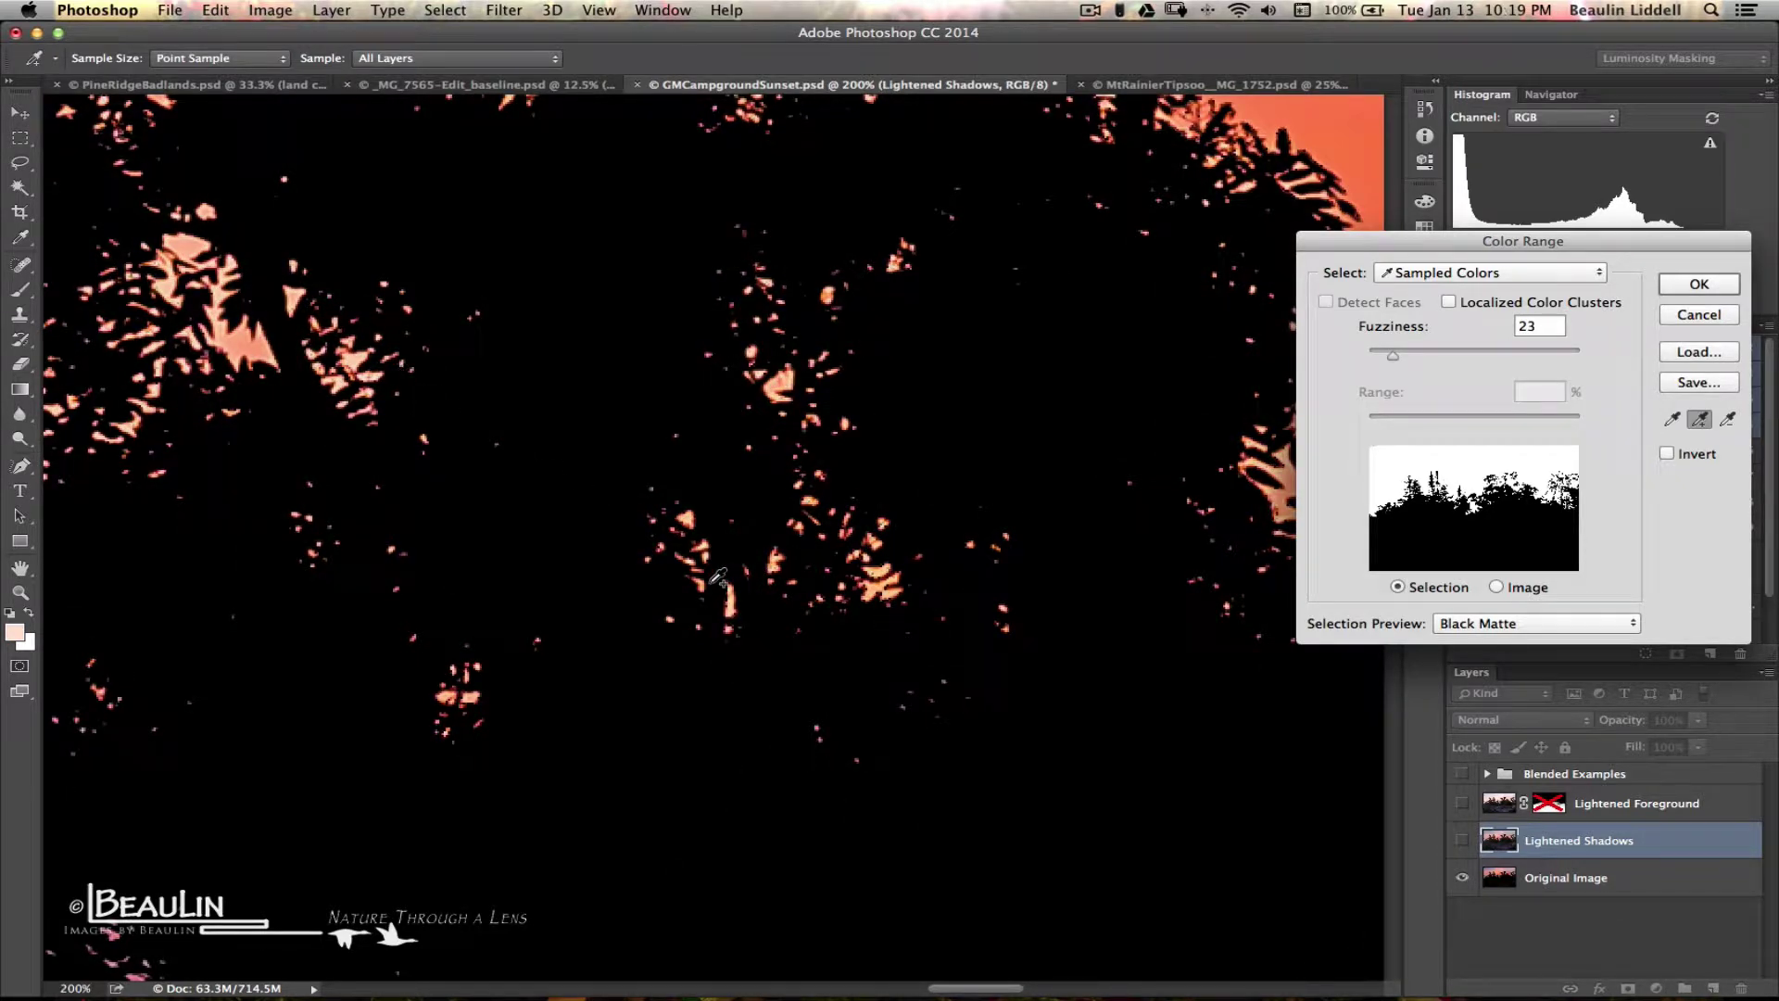
click(721, 609)
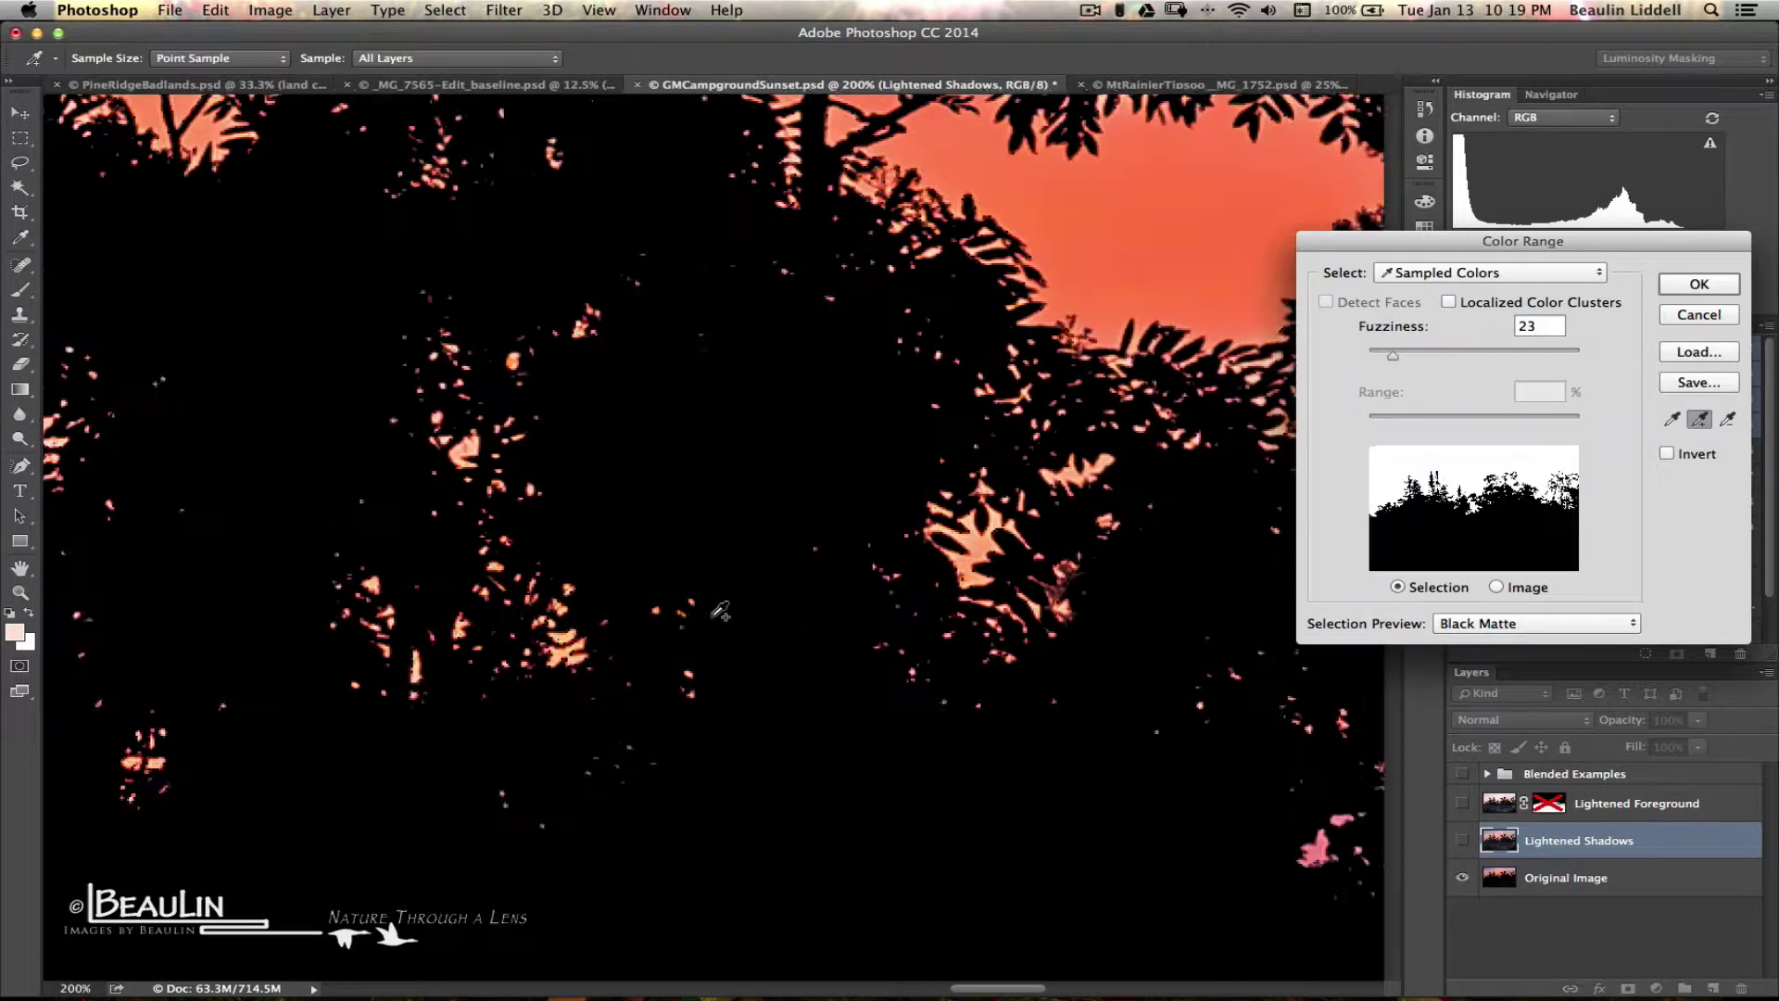
scroll(721, 609, up, 10)
scroll(721, 609, right, 3)
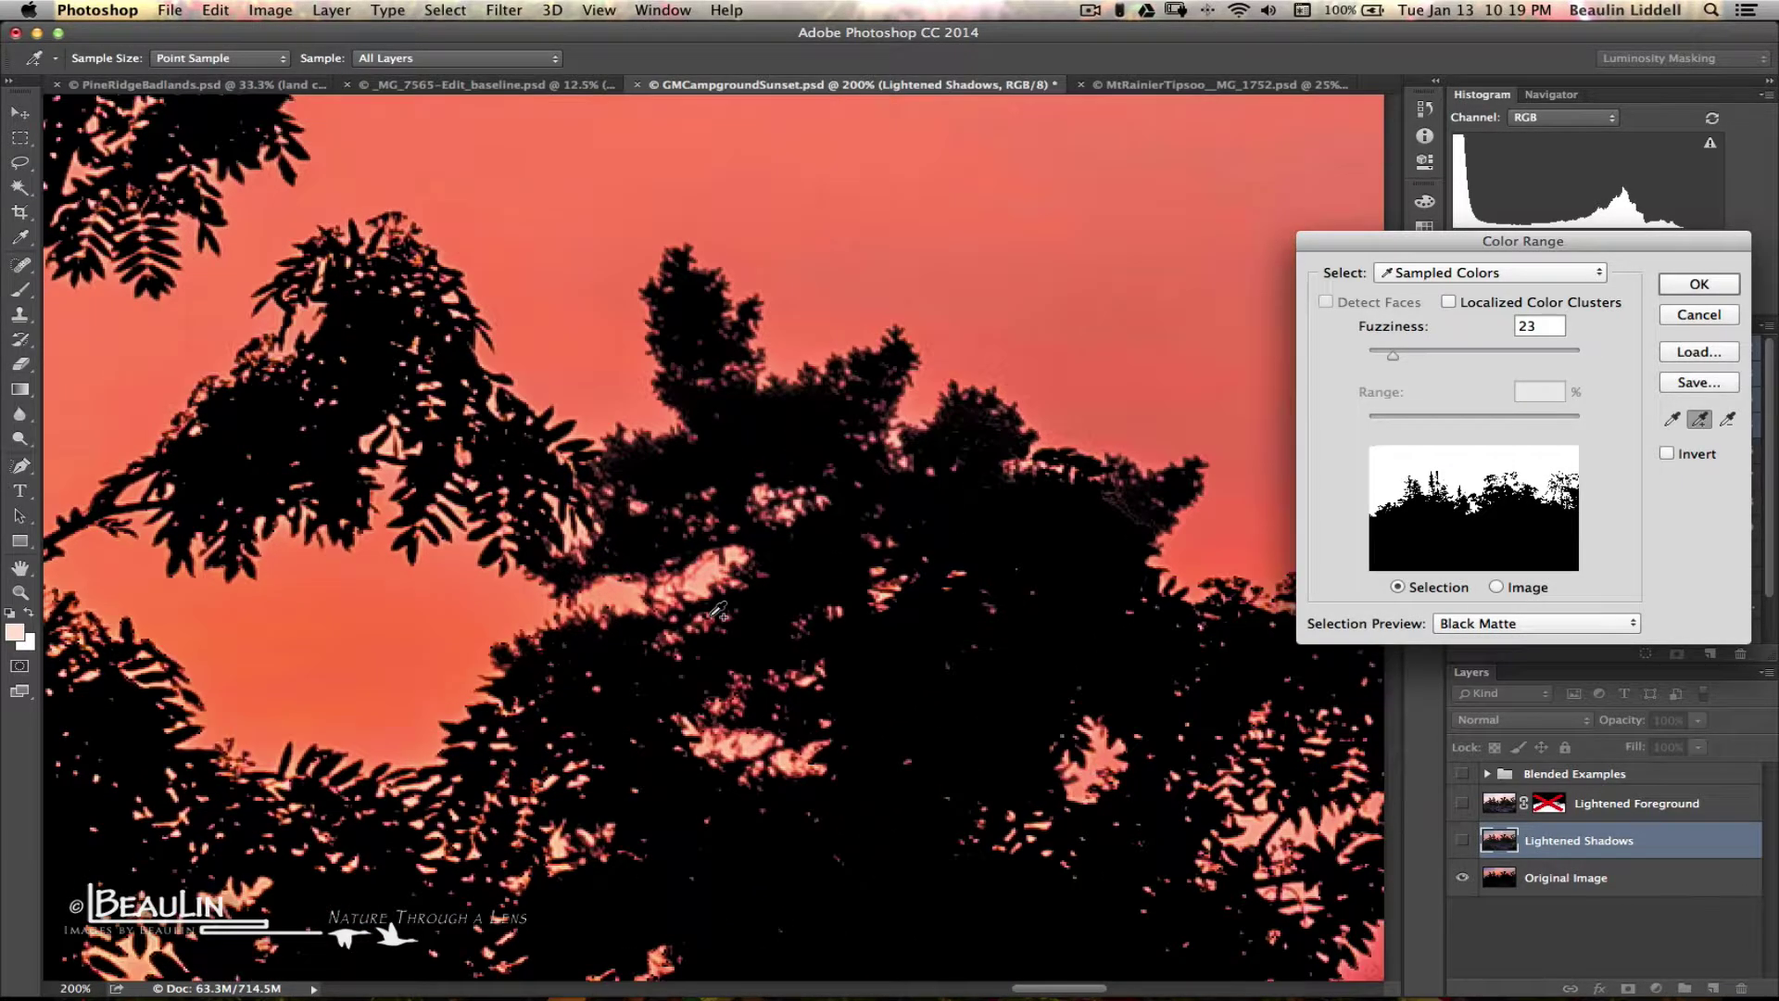
scroll(719, 611, down, 5)
scroll(718, 611, right, 4)
scroll(716, 611, down, 2)
scroll(717, 610, right, 5)
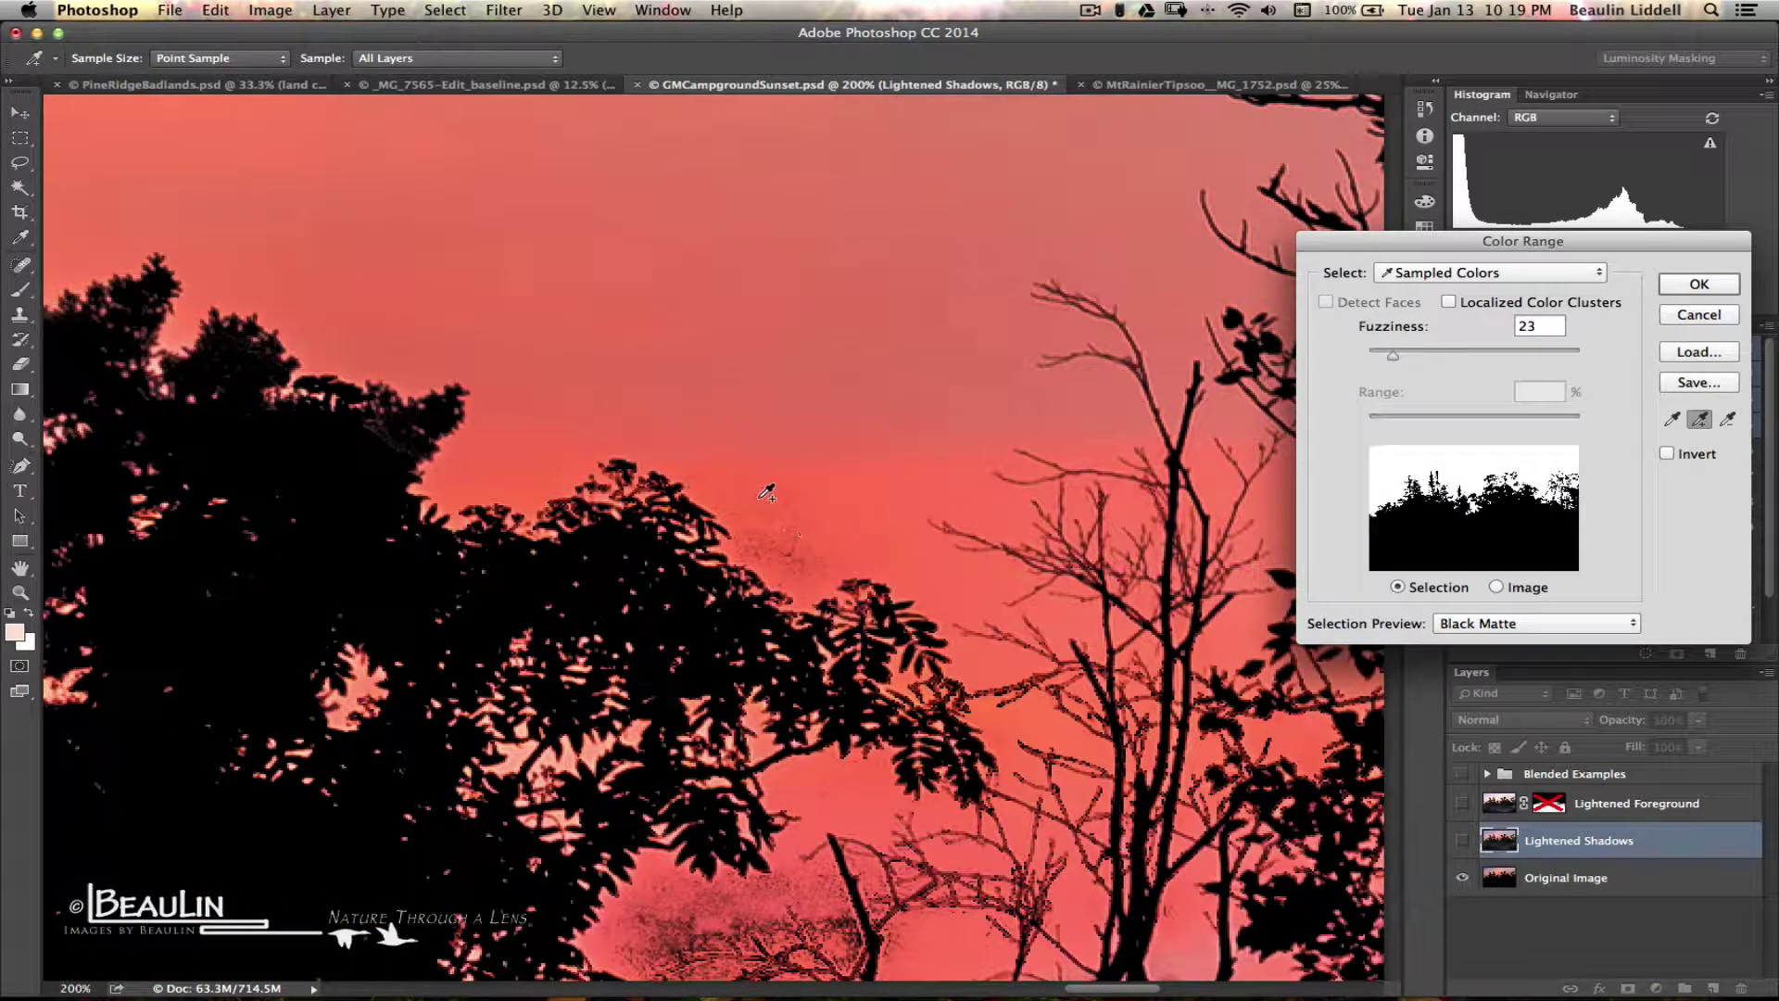
click(861, 526)
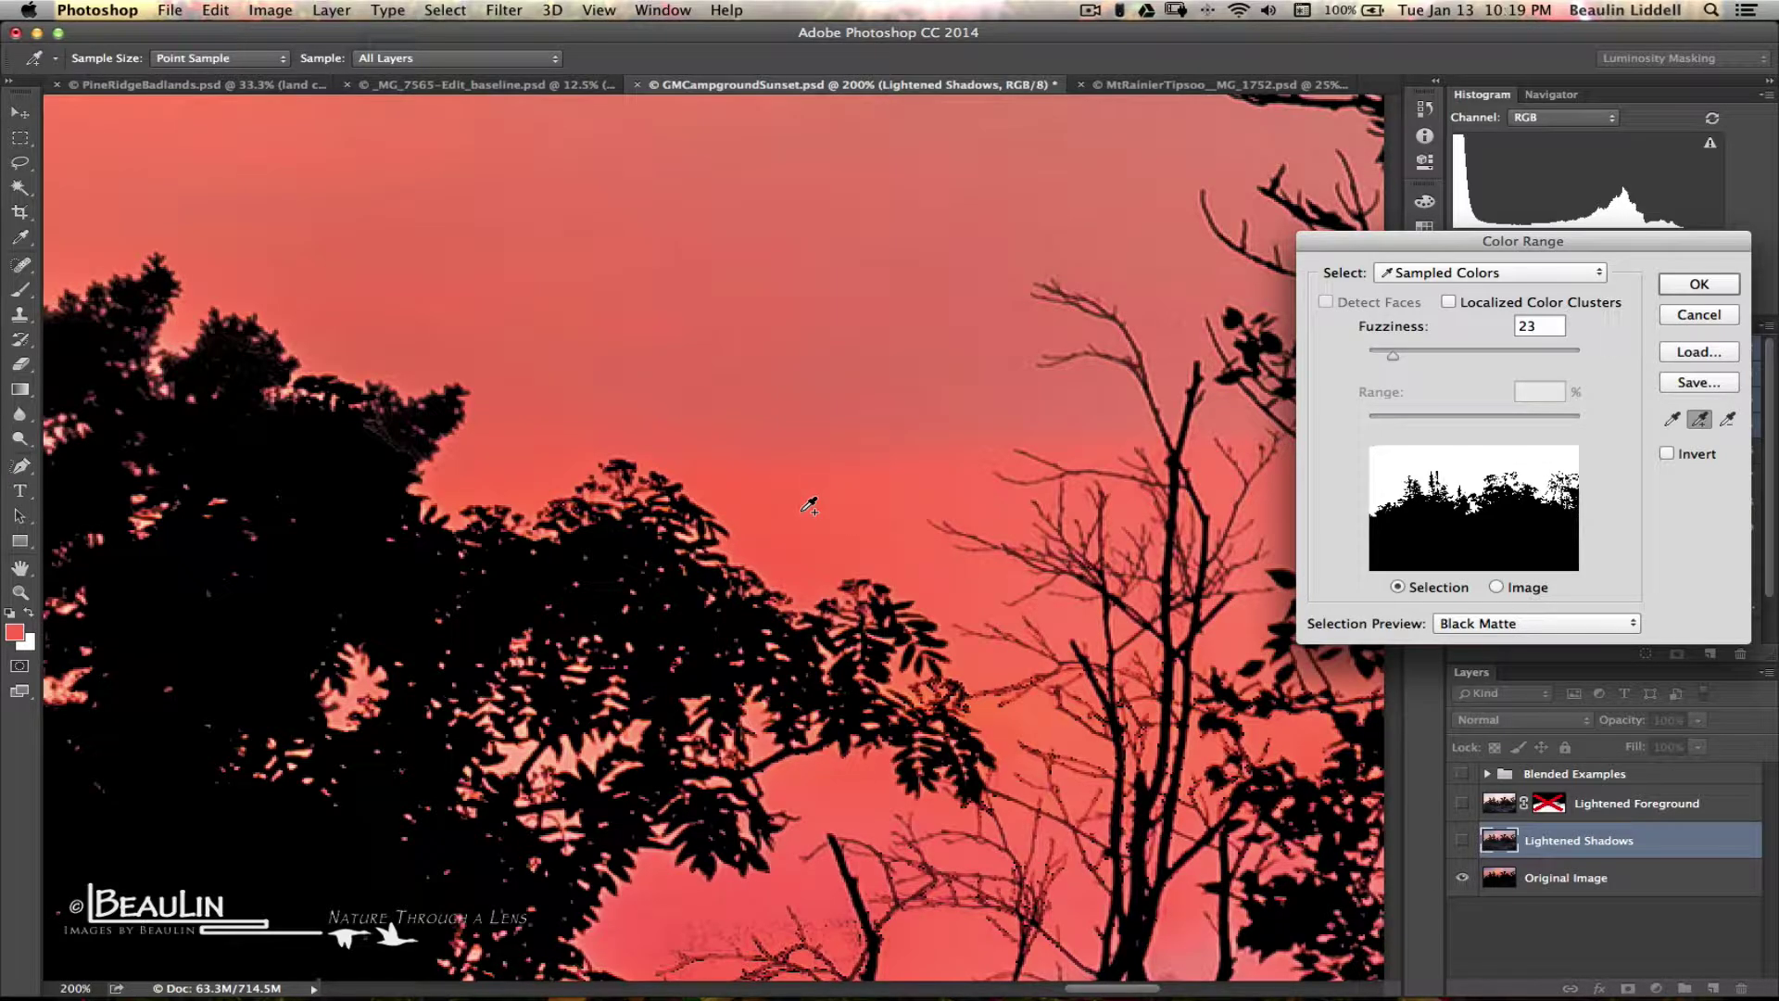
scroll(809, 505, down, 5)
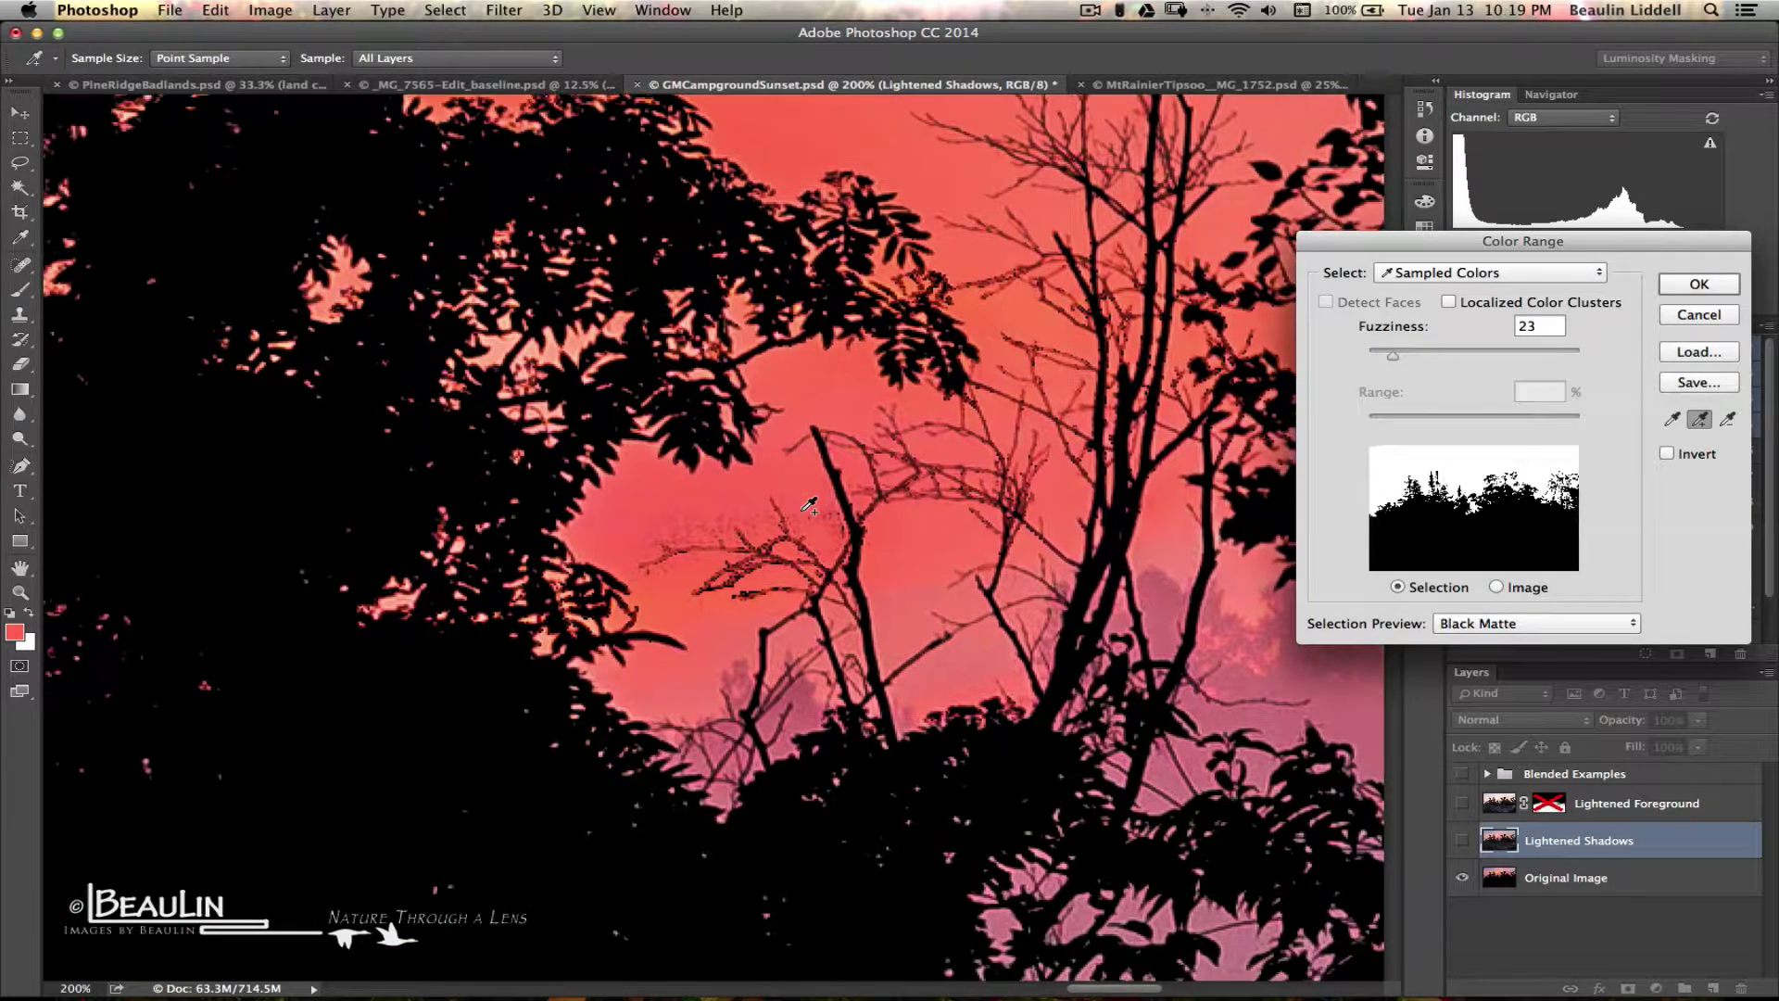
scroll(809, 505, right, 8)
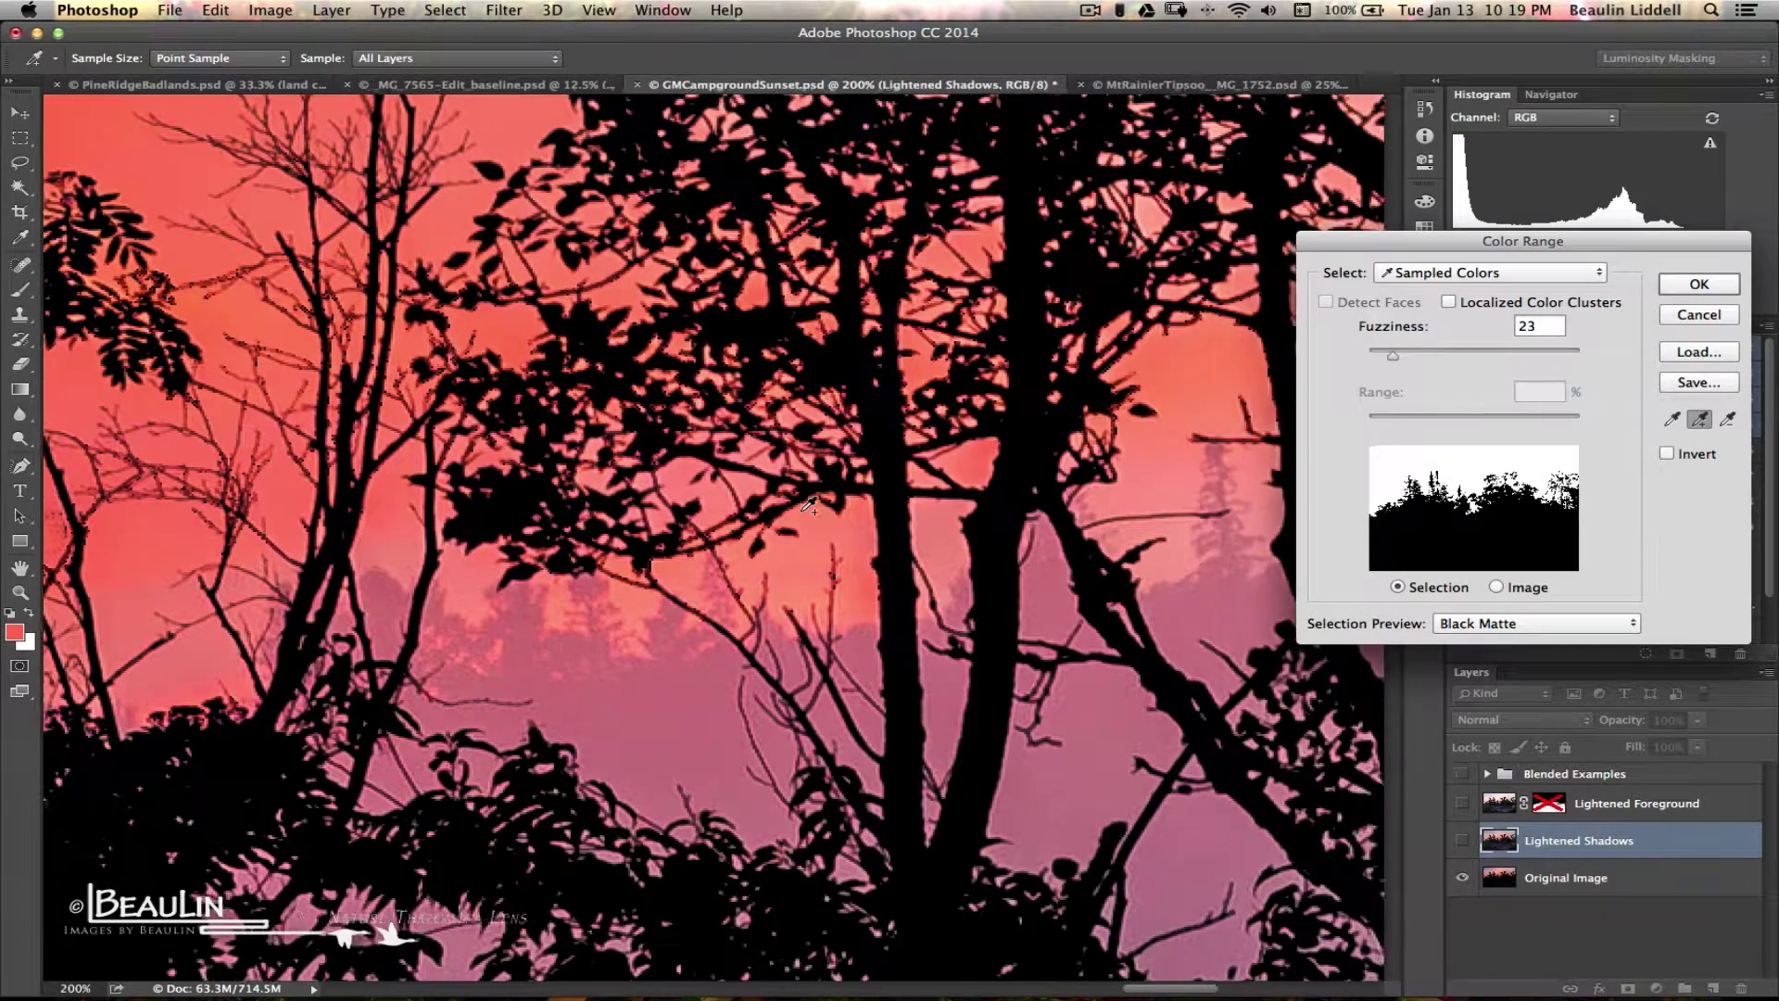
scroll(810, 505, right, 10)
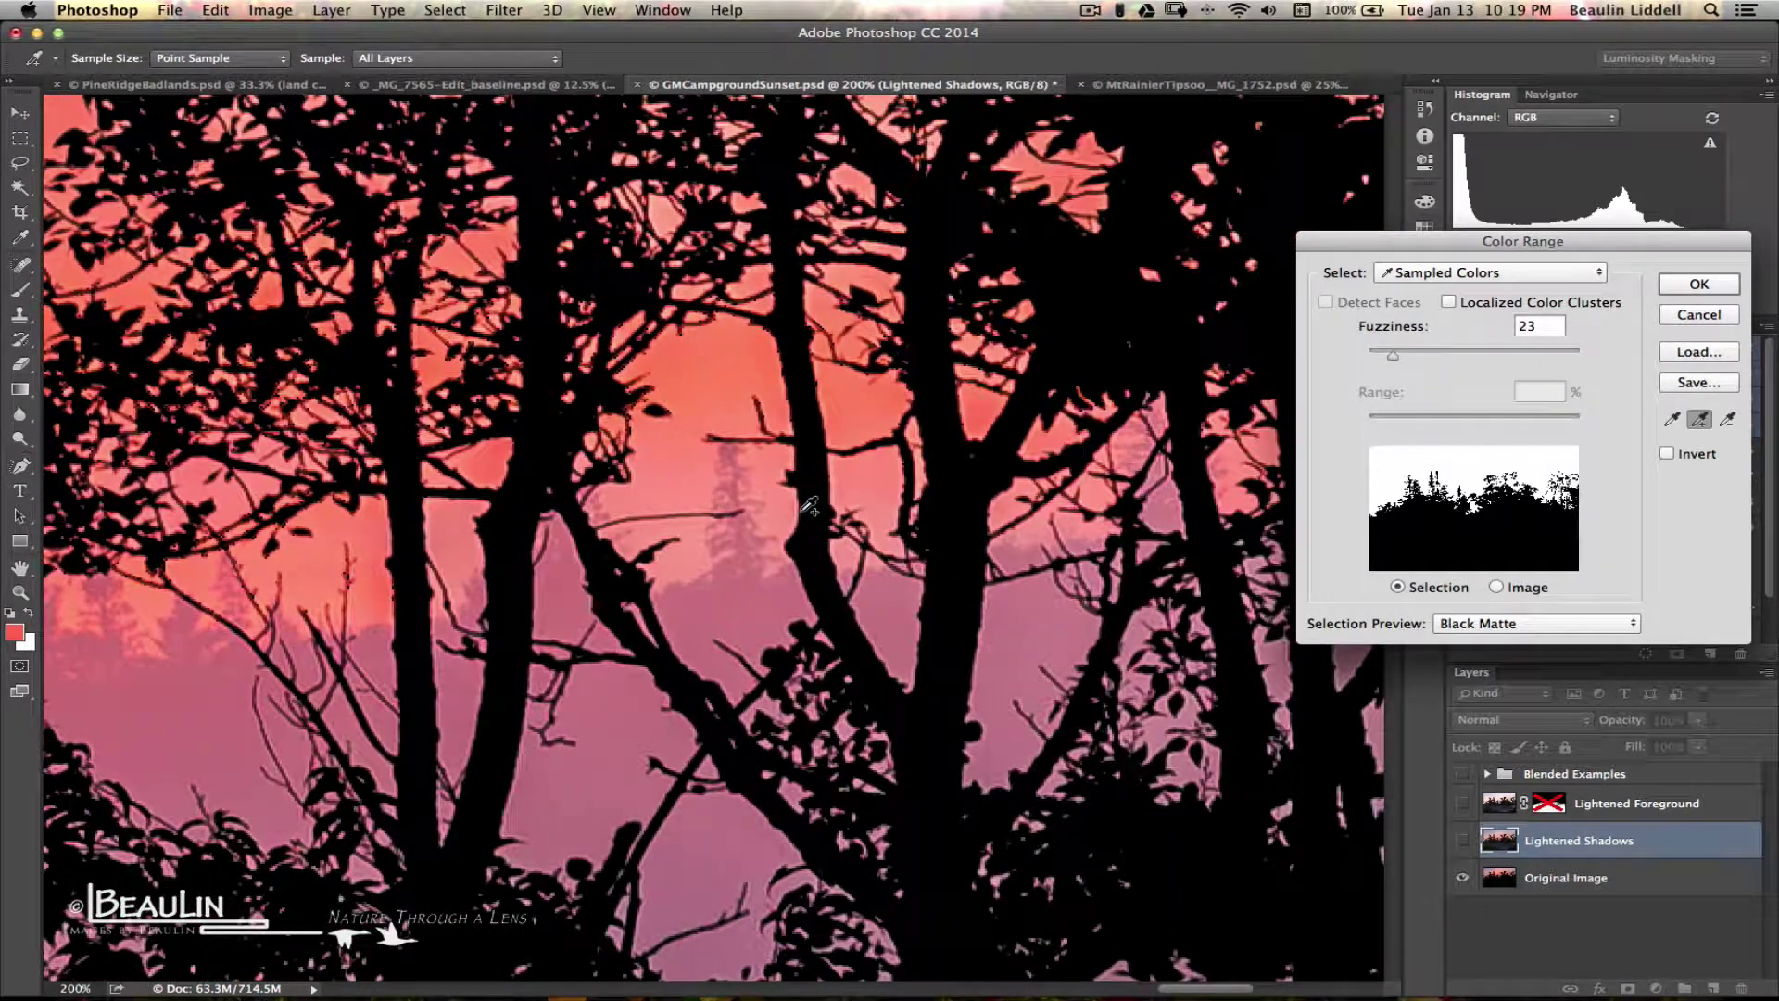
scroll(809, 505, right, 8)
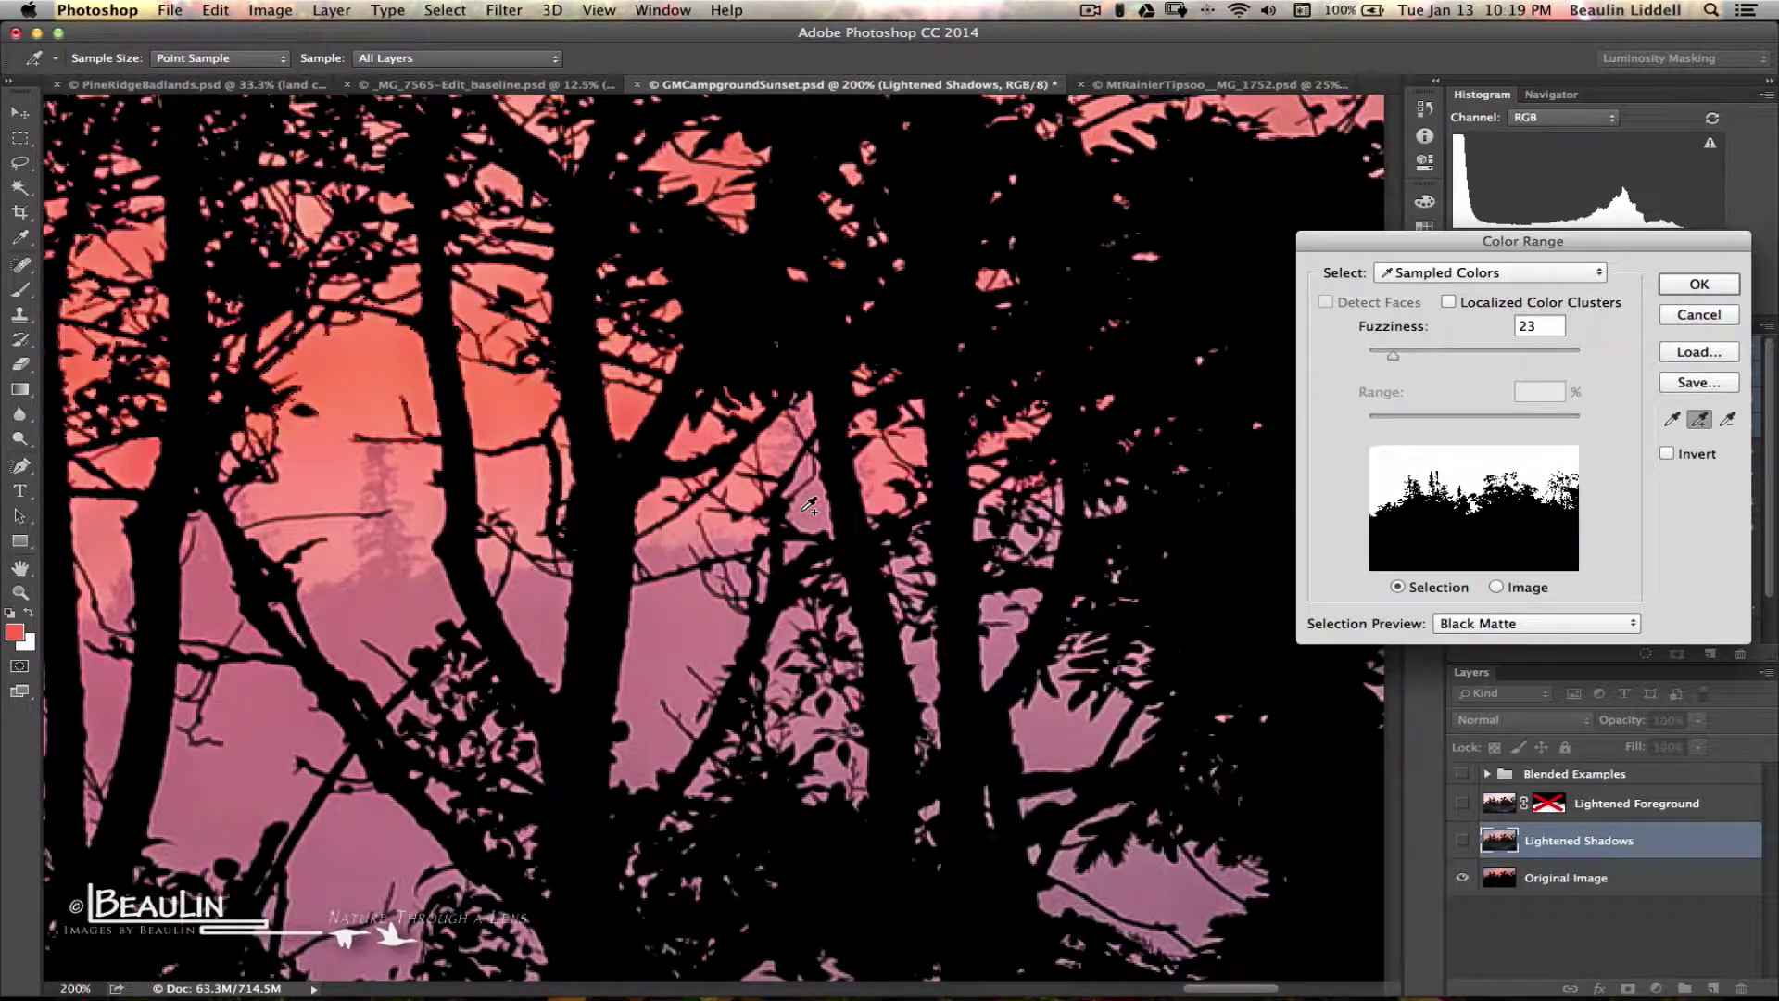
scroll(809, 505, down, 5)
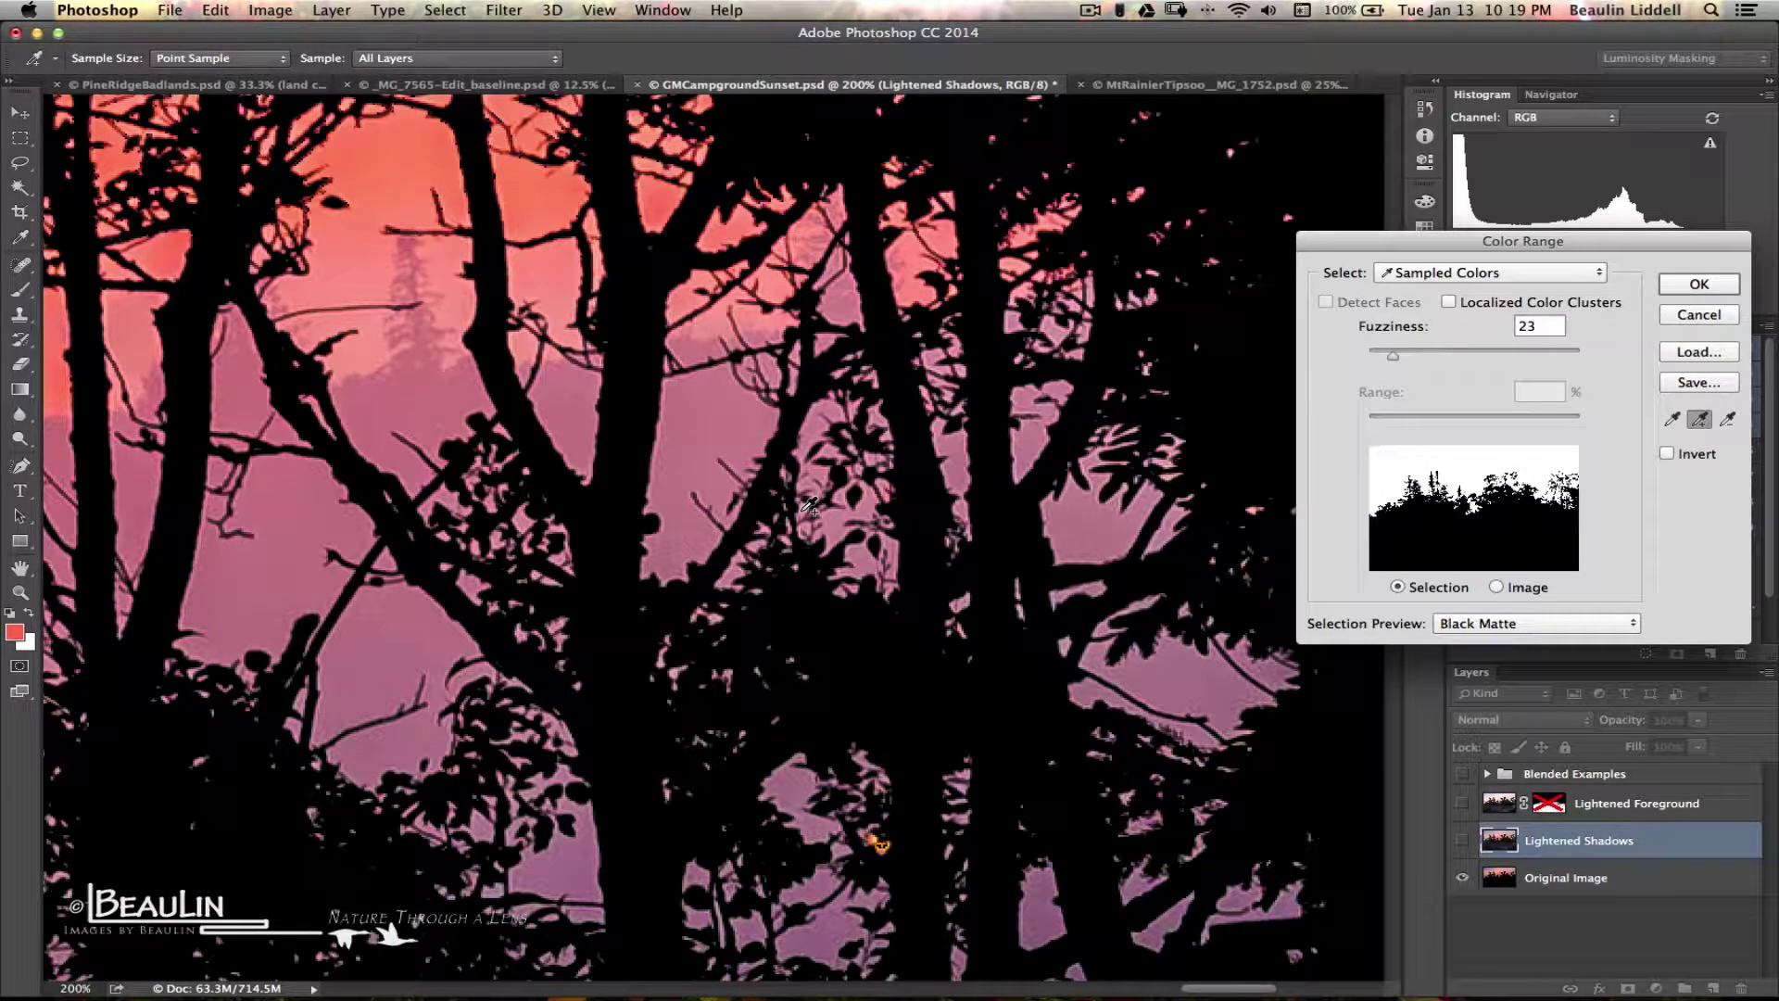
key(super+0)
Zoom out to the whole sunset and accept the sampled sky Color Range as a selection.
key(super+minus)
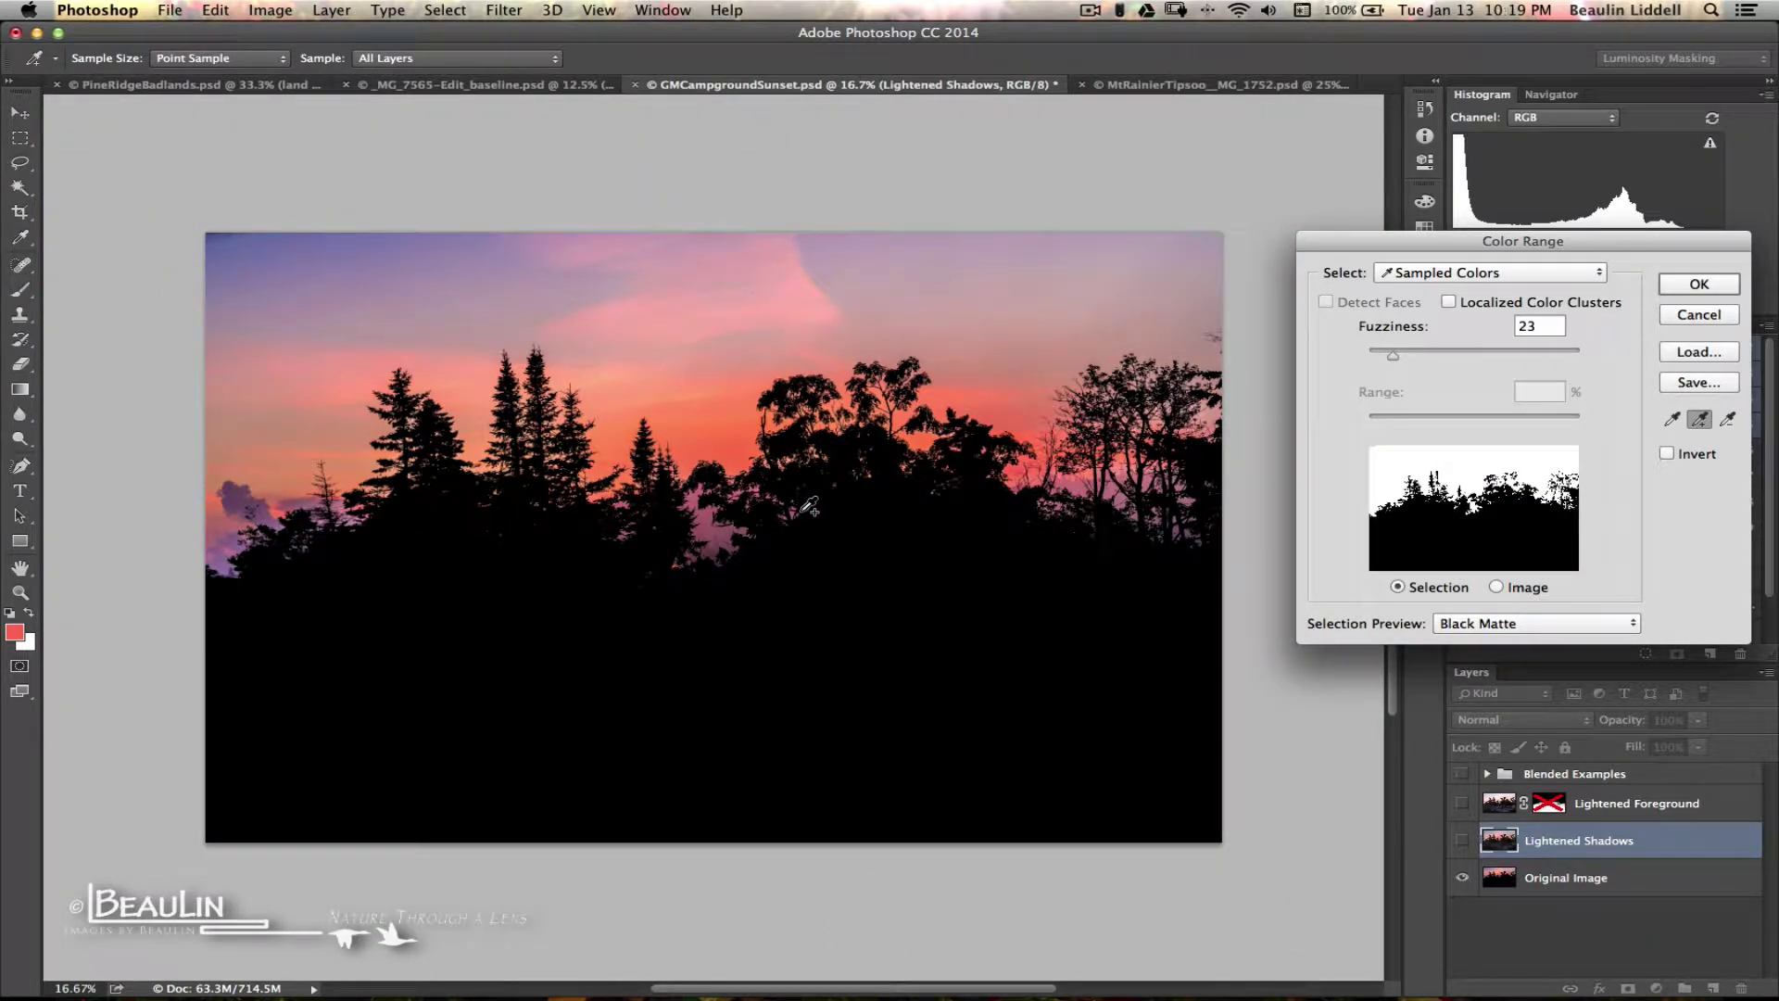
click(1713, 287)
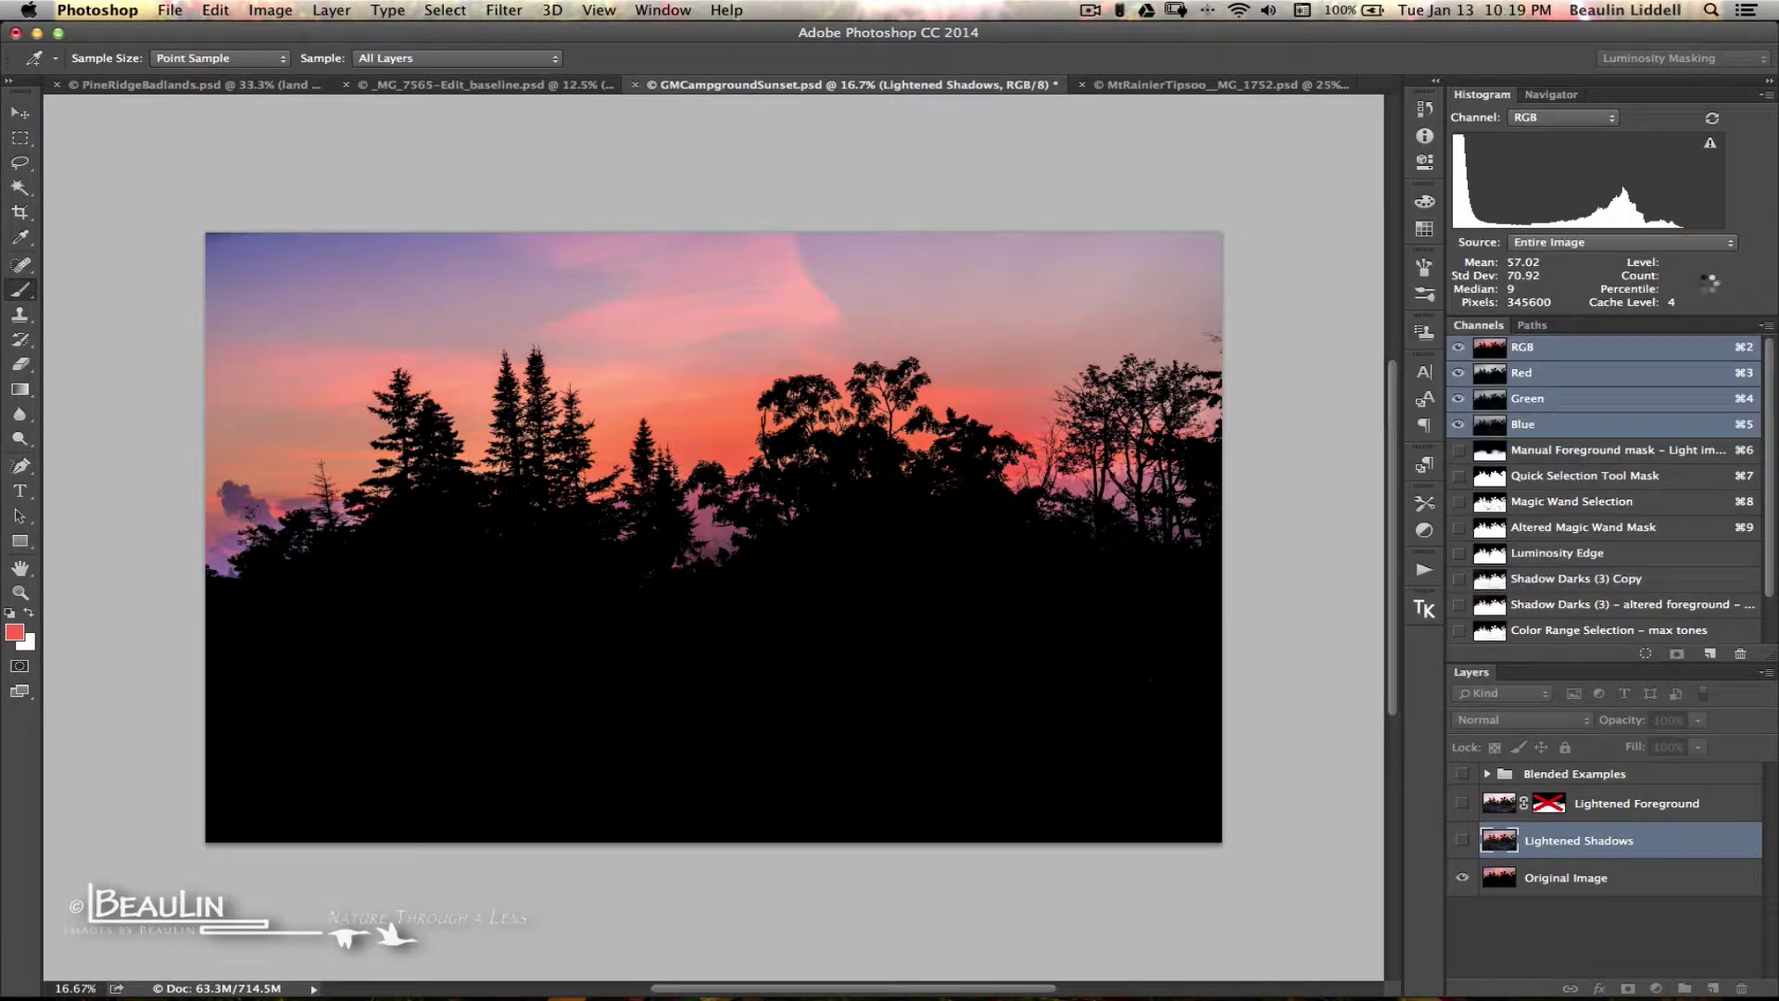
Save the selection as Alpha 1, view it, deselect, and invert so the sky is black.
click(1677, 655)
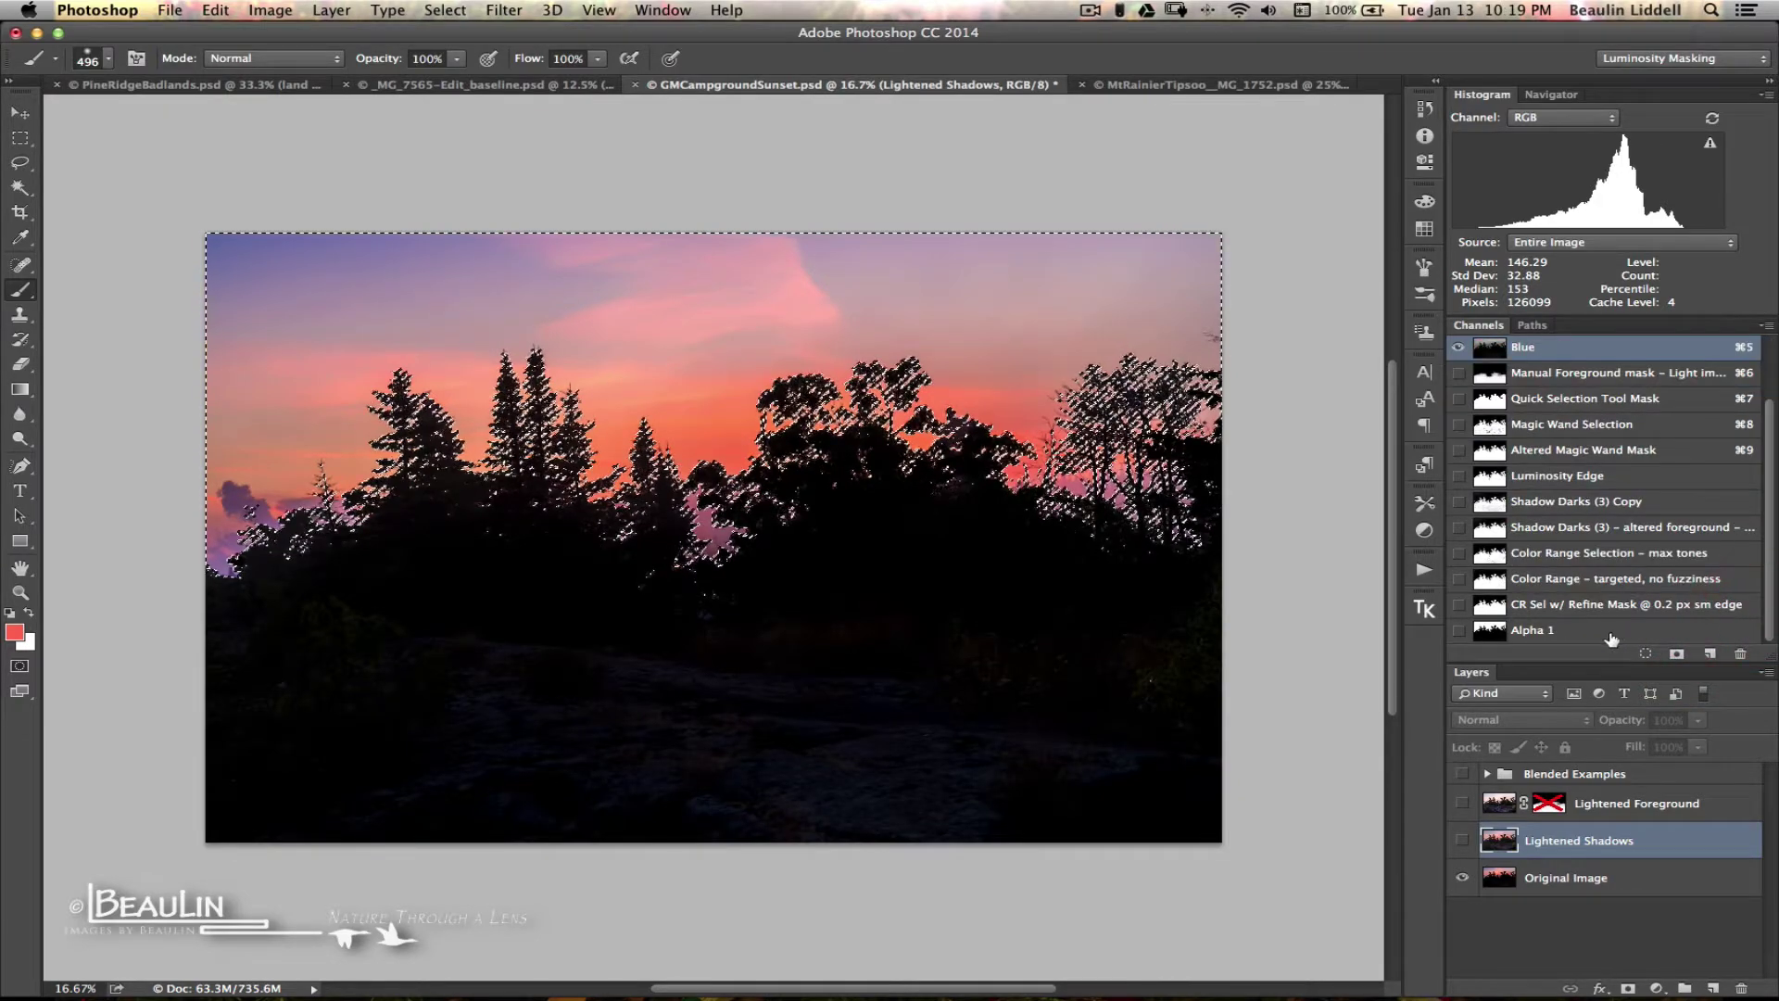
click(1606, 633)
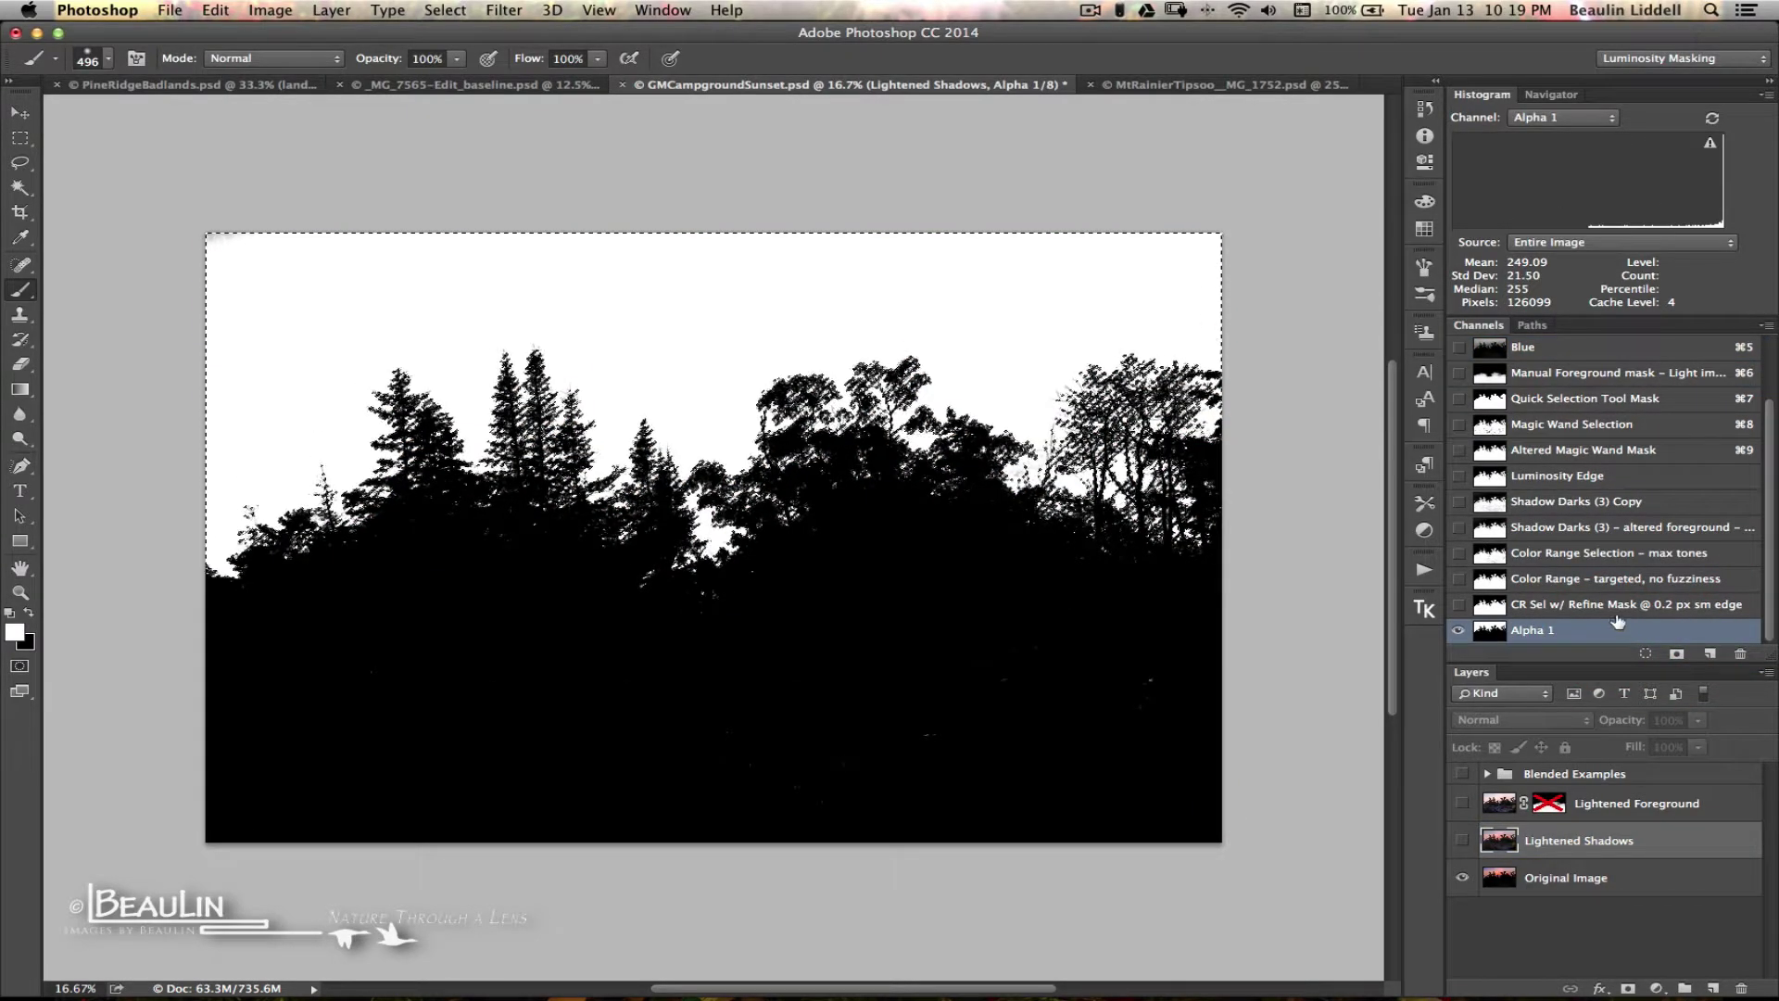
key(super+d)
key(super+i)
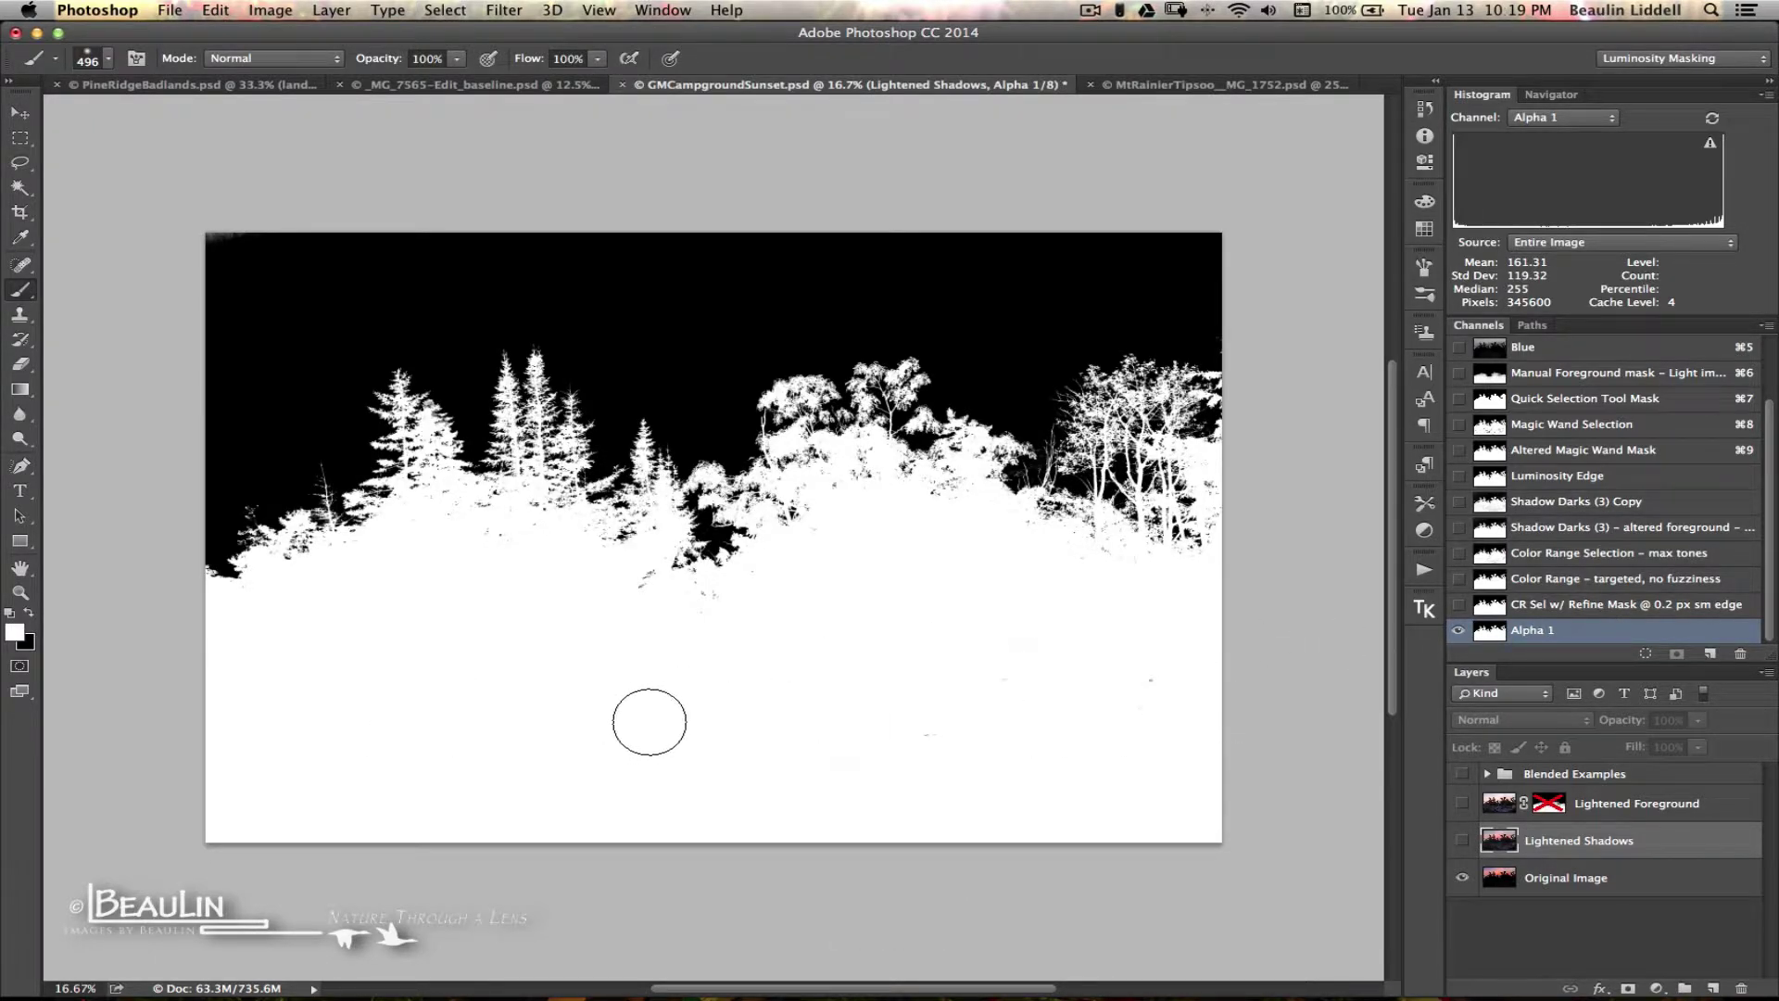
Inspect the Alpha 1 mask edges at 100%, then zoom back out to the whole mask.
key(super+equal)
key(super+equal)
key(super+equal)
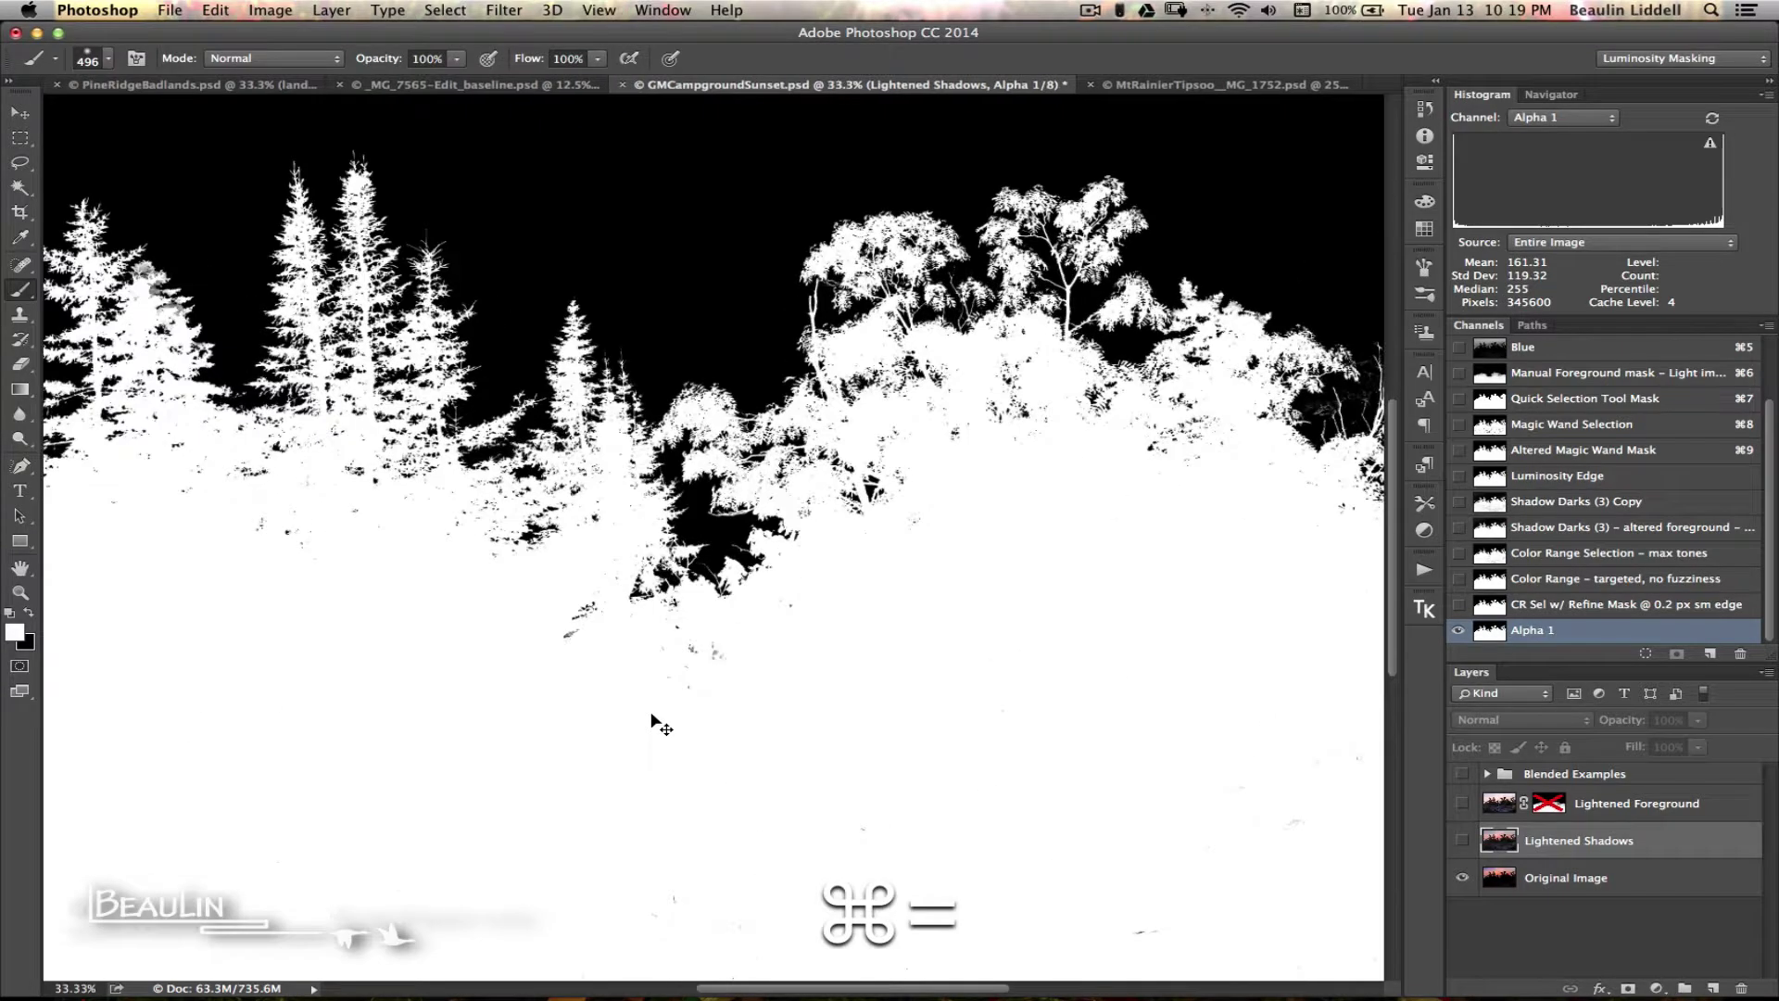
key(super+equal)
key(super+equal)
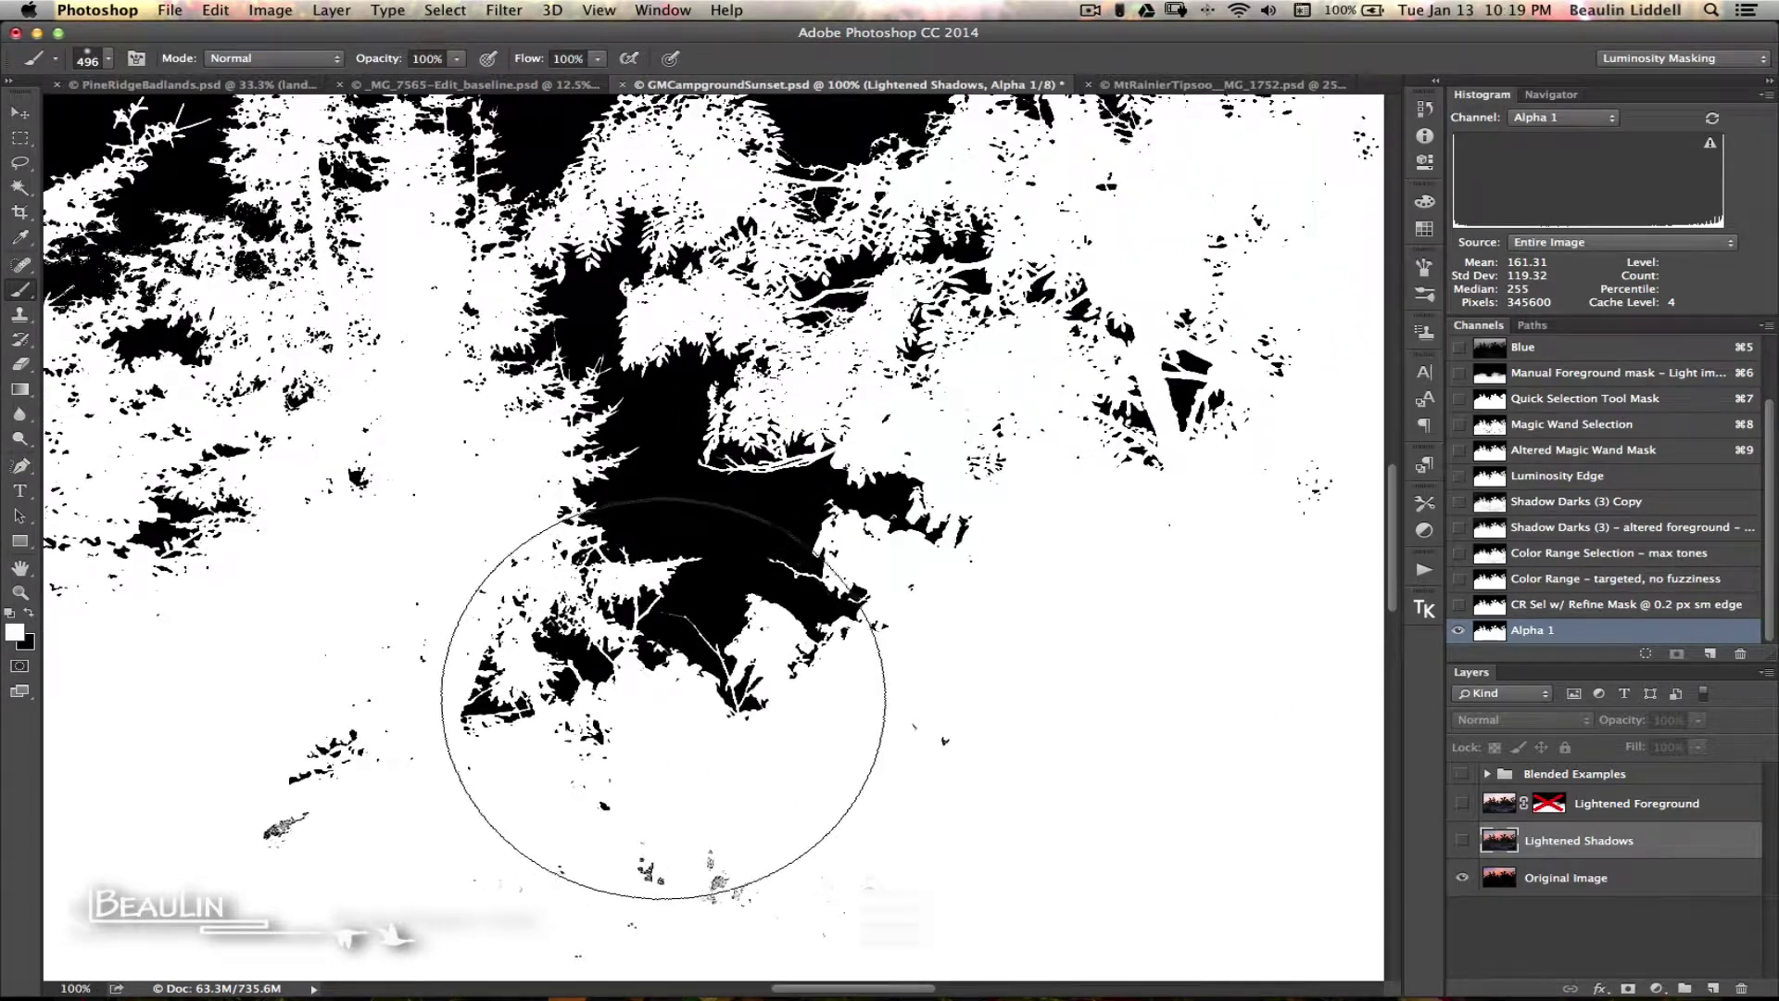
scroll(668, 700, left, 5)
scroll(668, 700, down, 3)
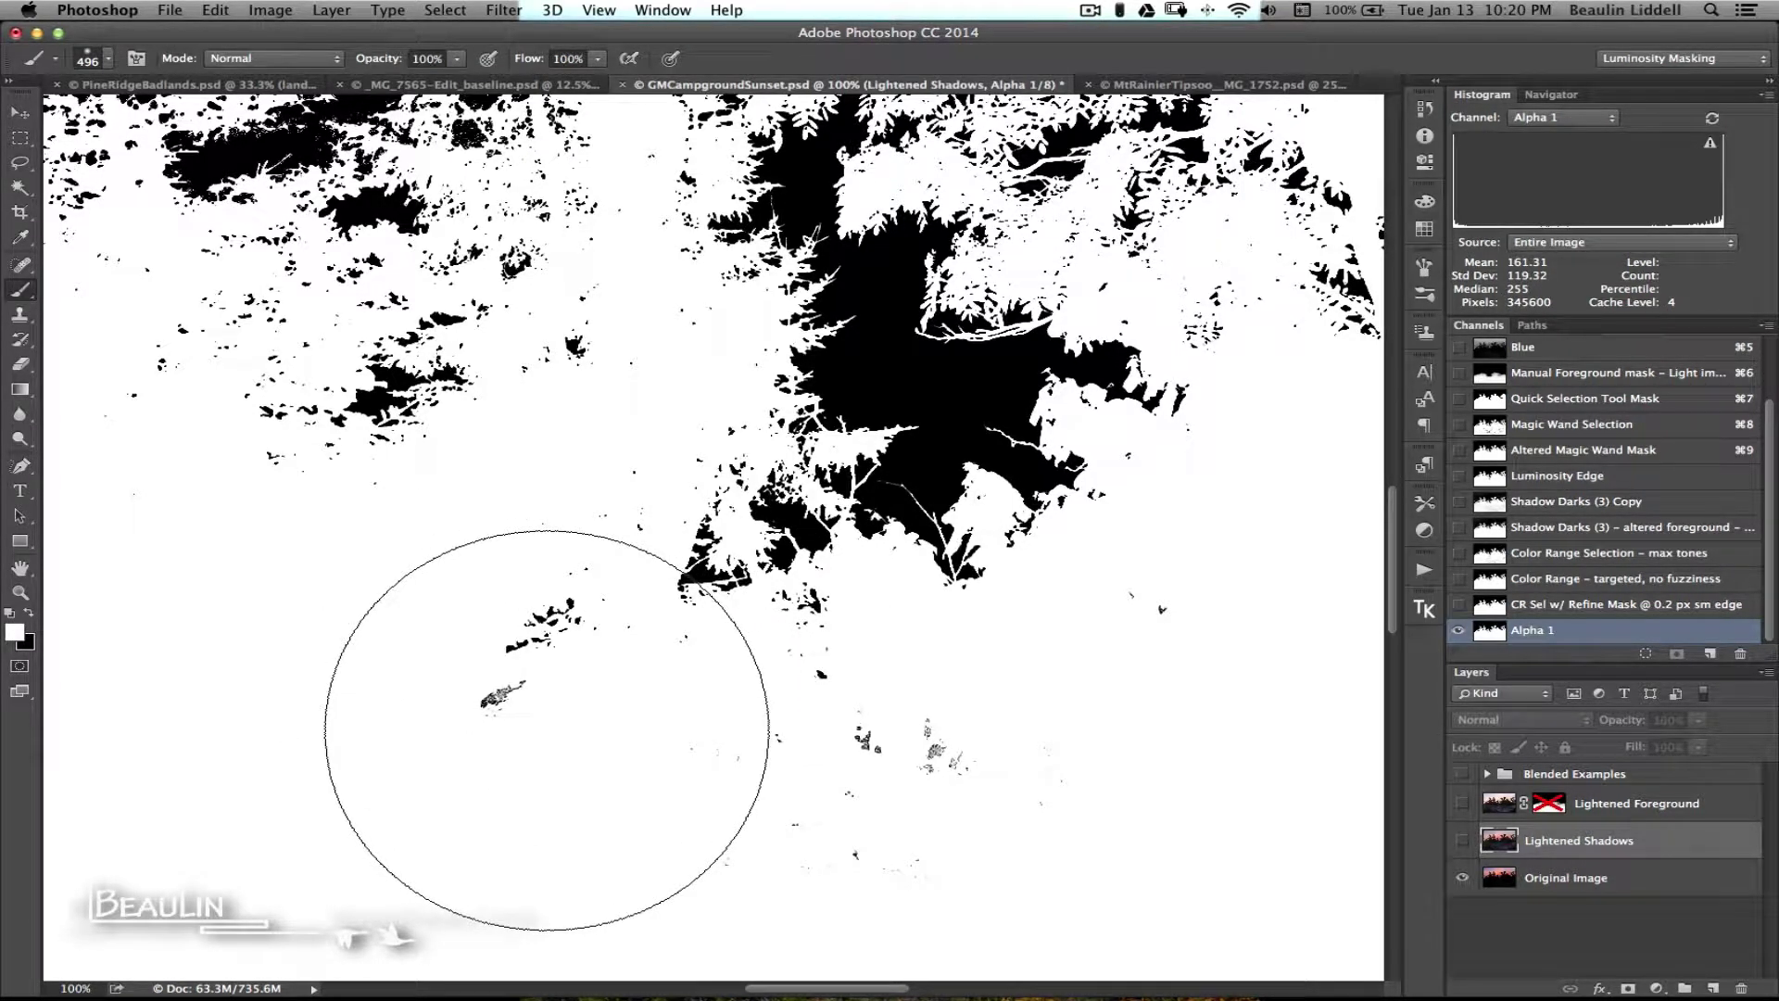
scroll(546, 730, left, 10)
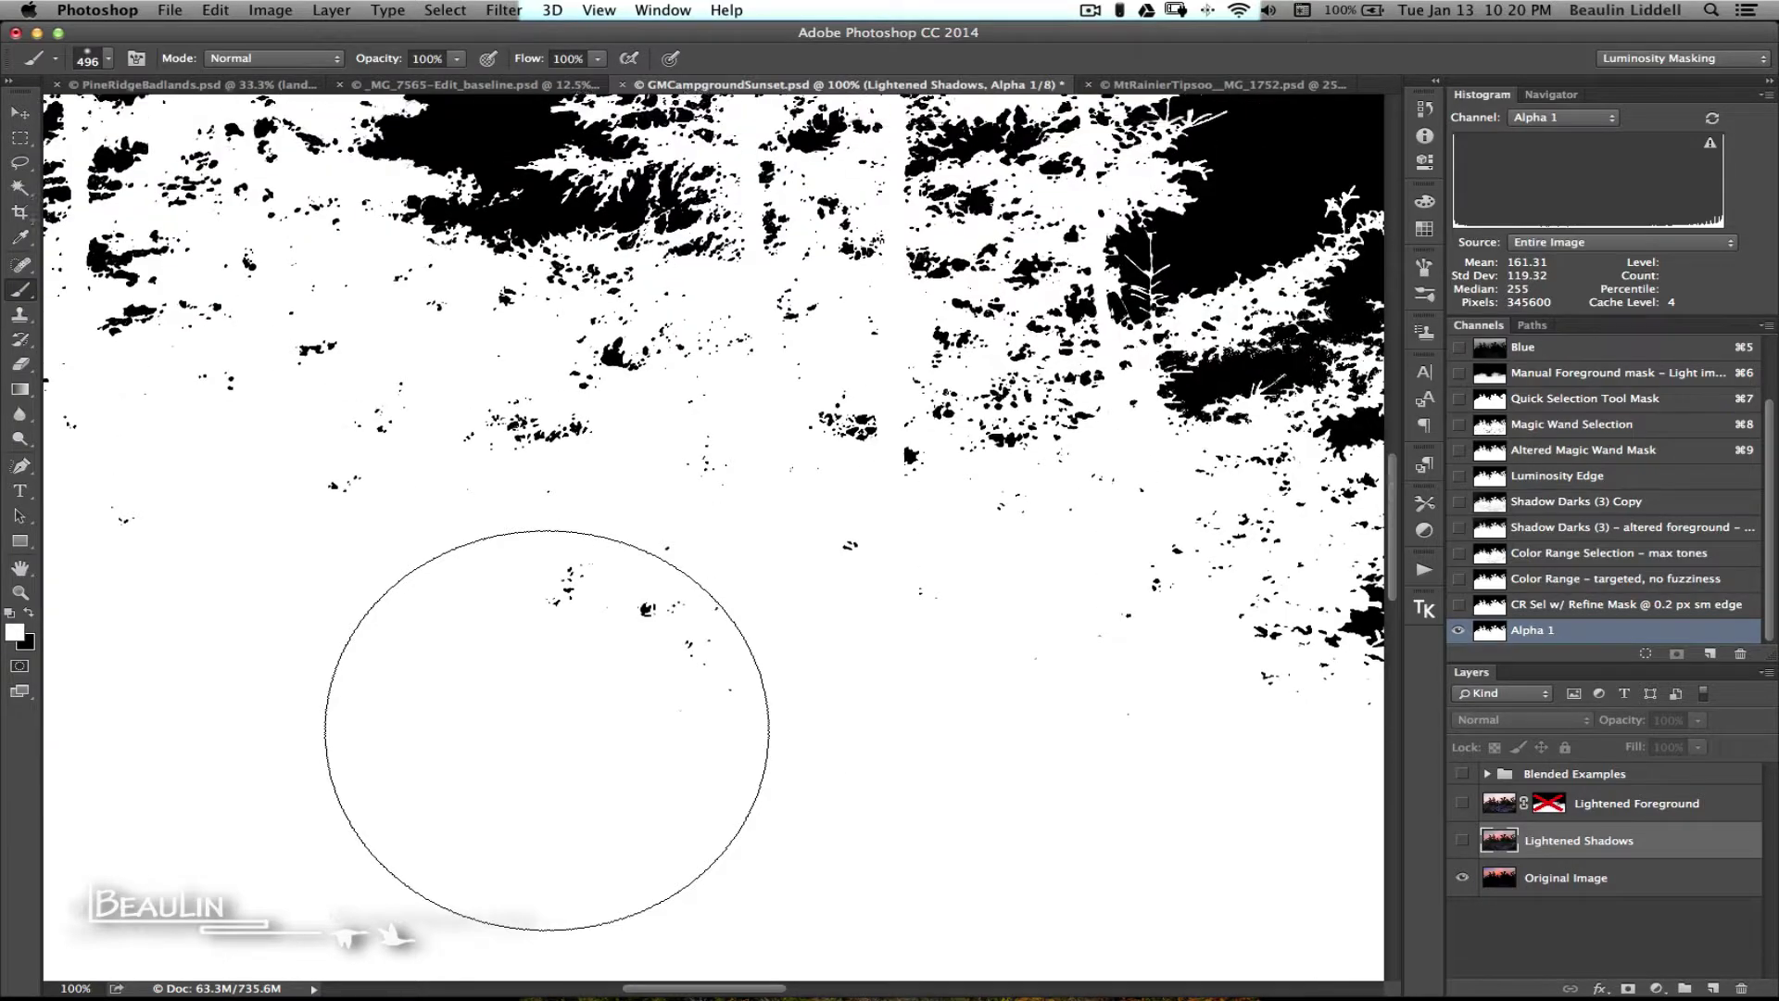
scroll(546, 730, up, 10)
scroll(546, 730, left, 5)
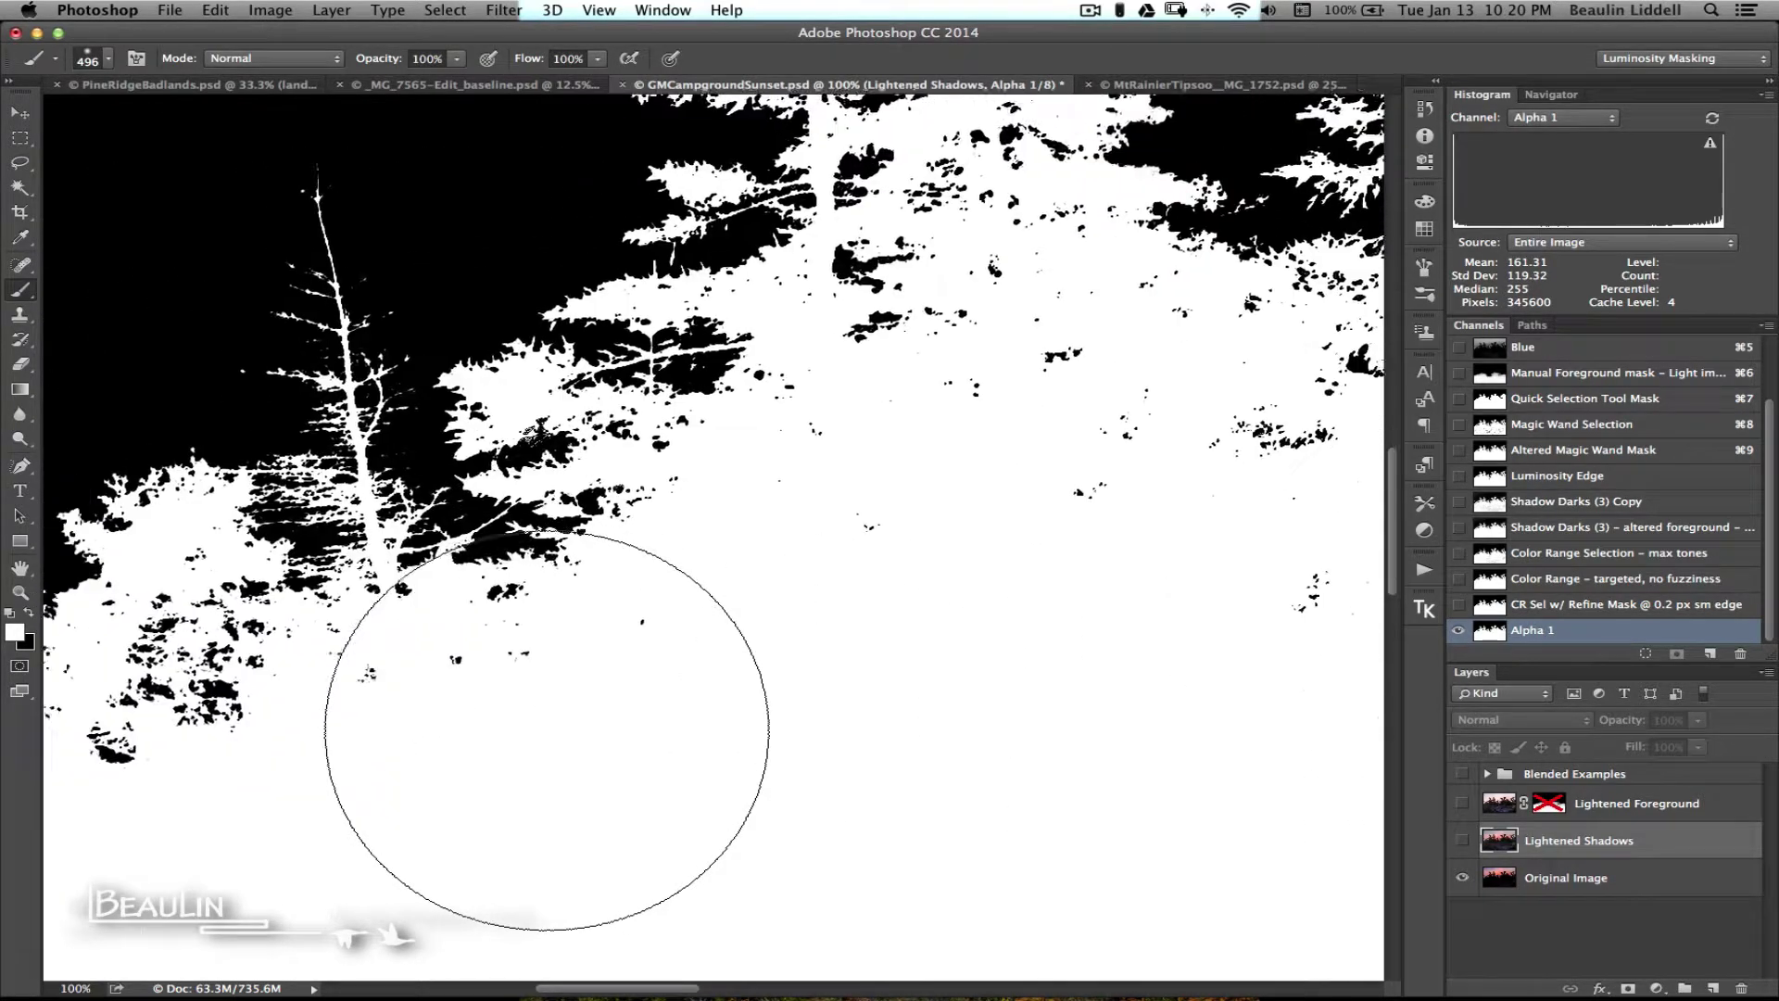
scroll(547, 730, left, 5)
scroll(547, 730, left, 10)
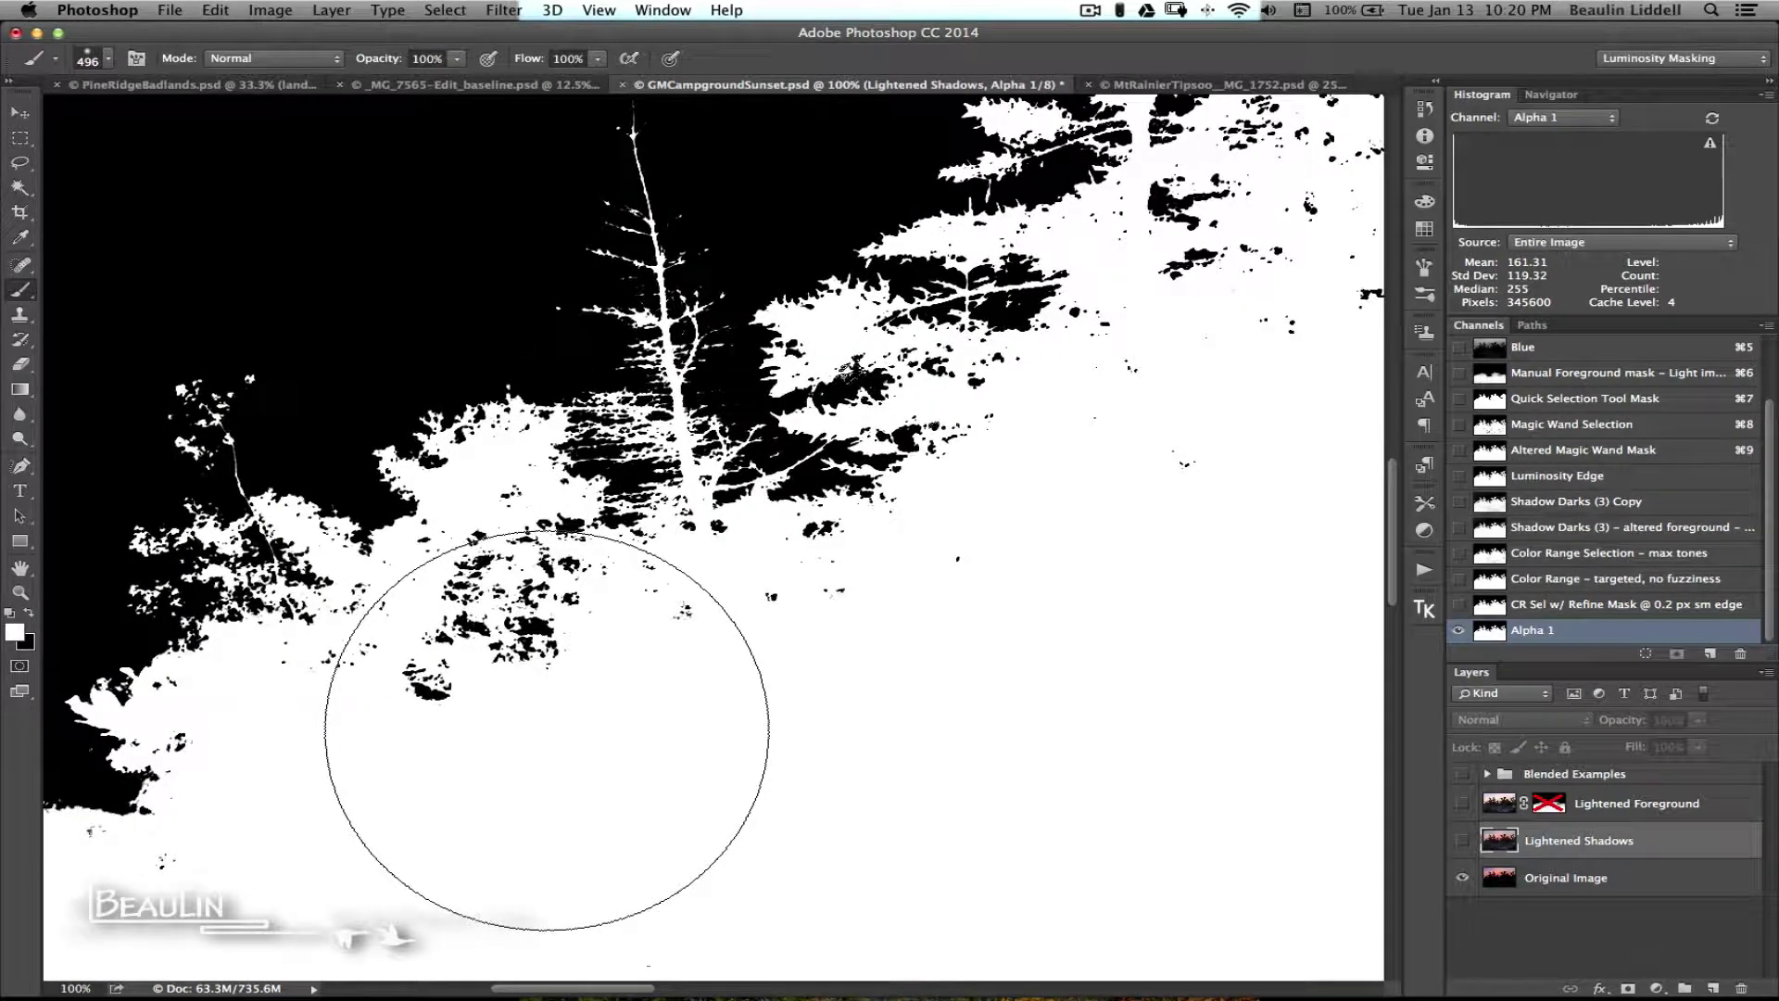
scroll(546, 730, left, 8)
scroll(546, 731, down, 4)
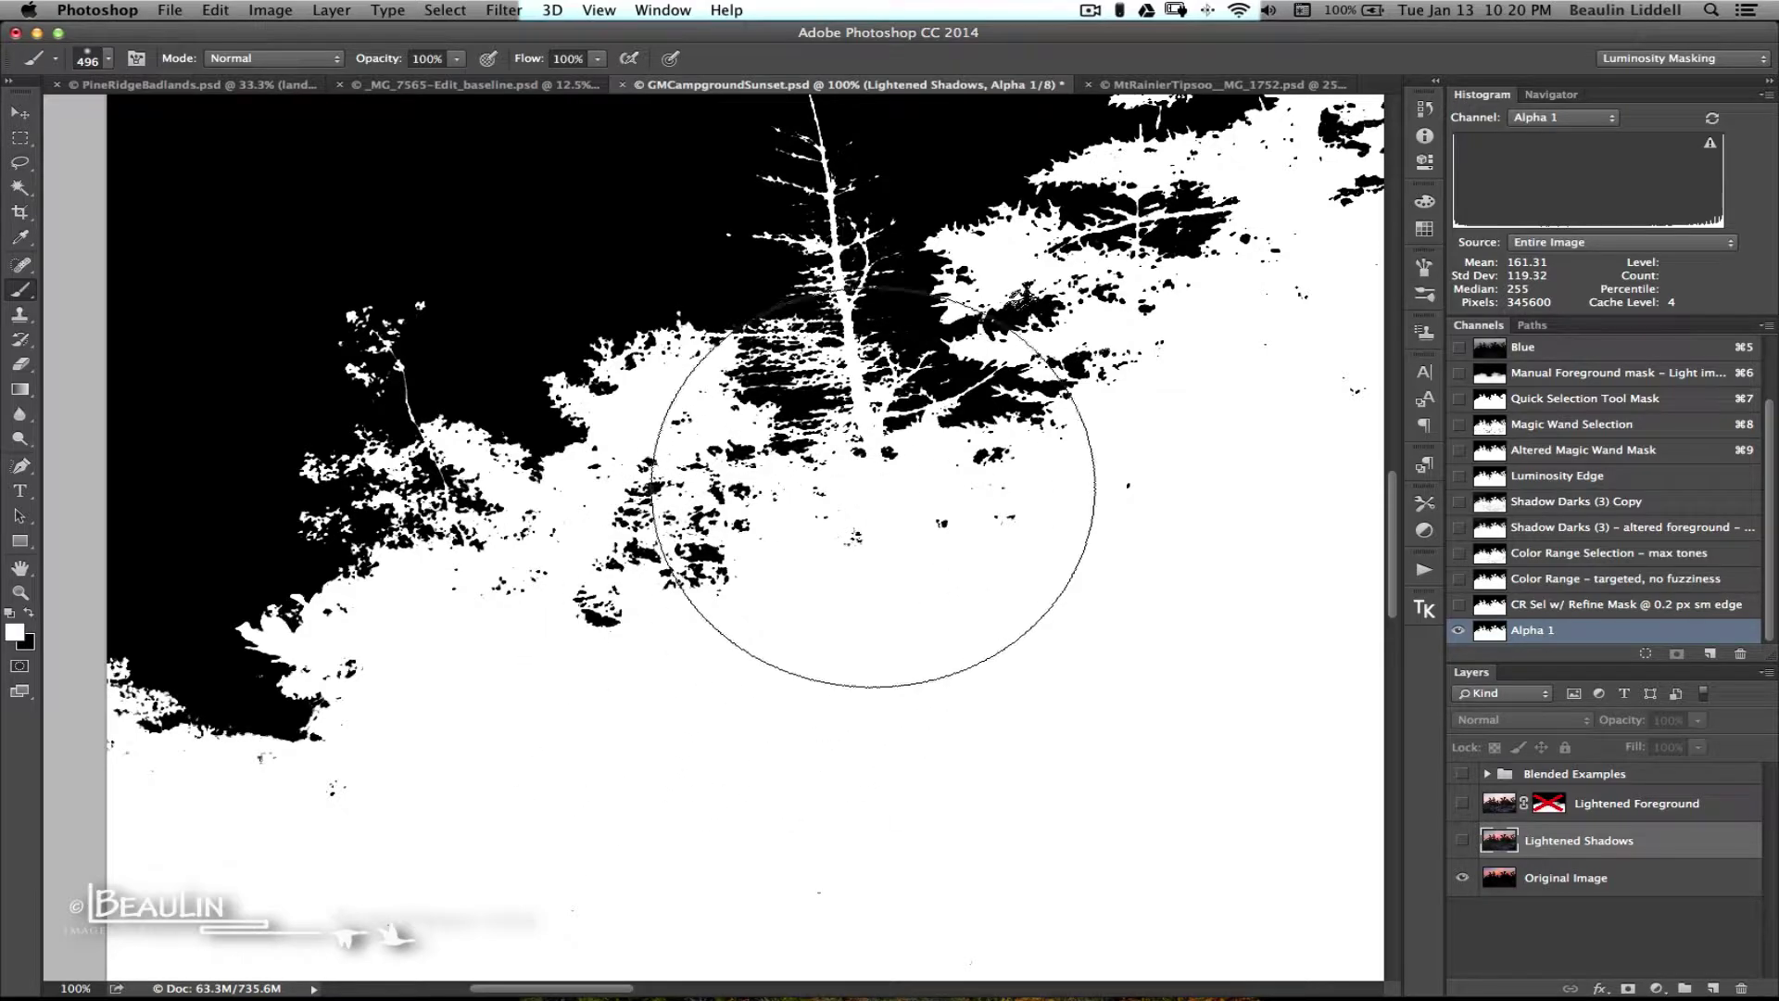
scroll(959, 423, right, 8)
scroll(959, 424, up, 4)
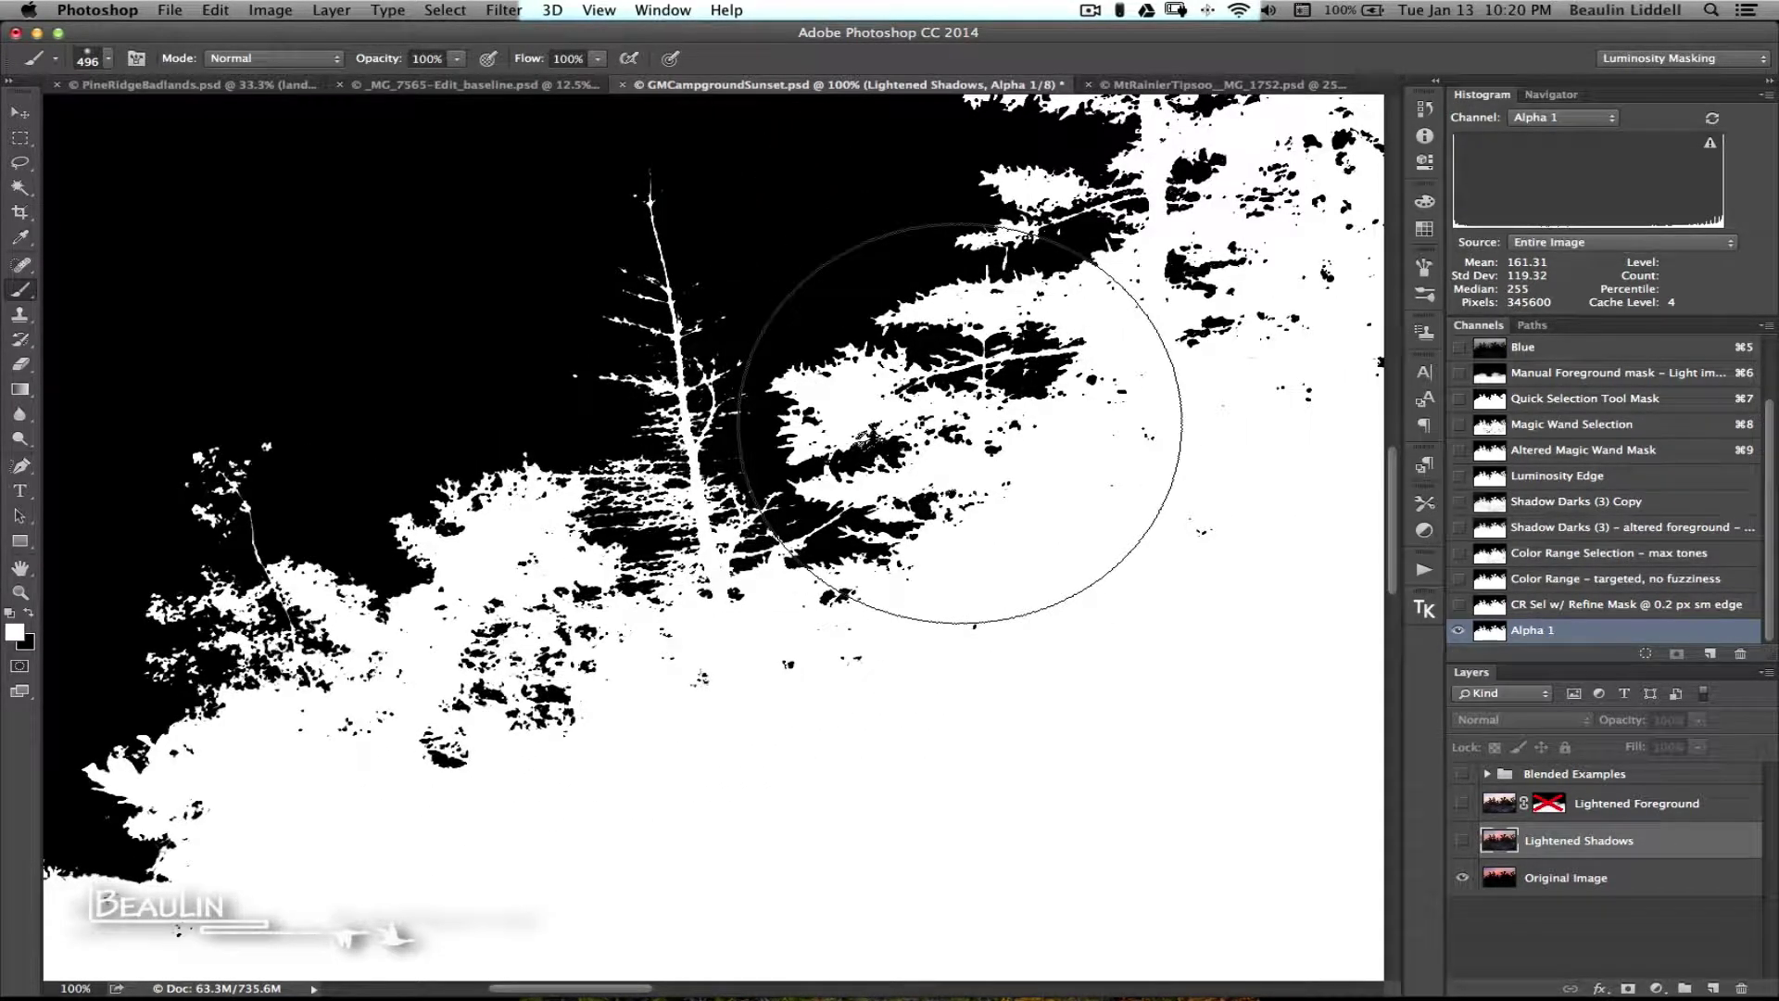
key(super+0)
key(super+minus)
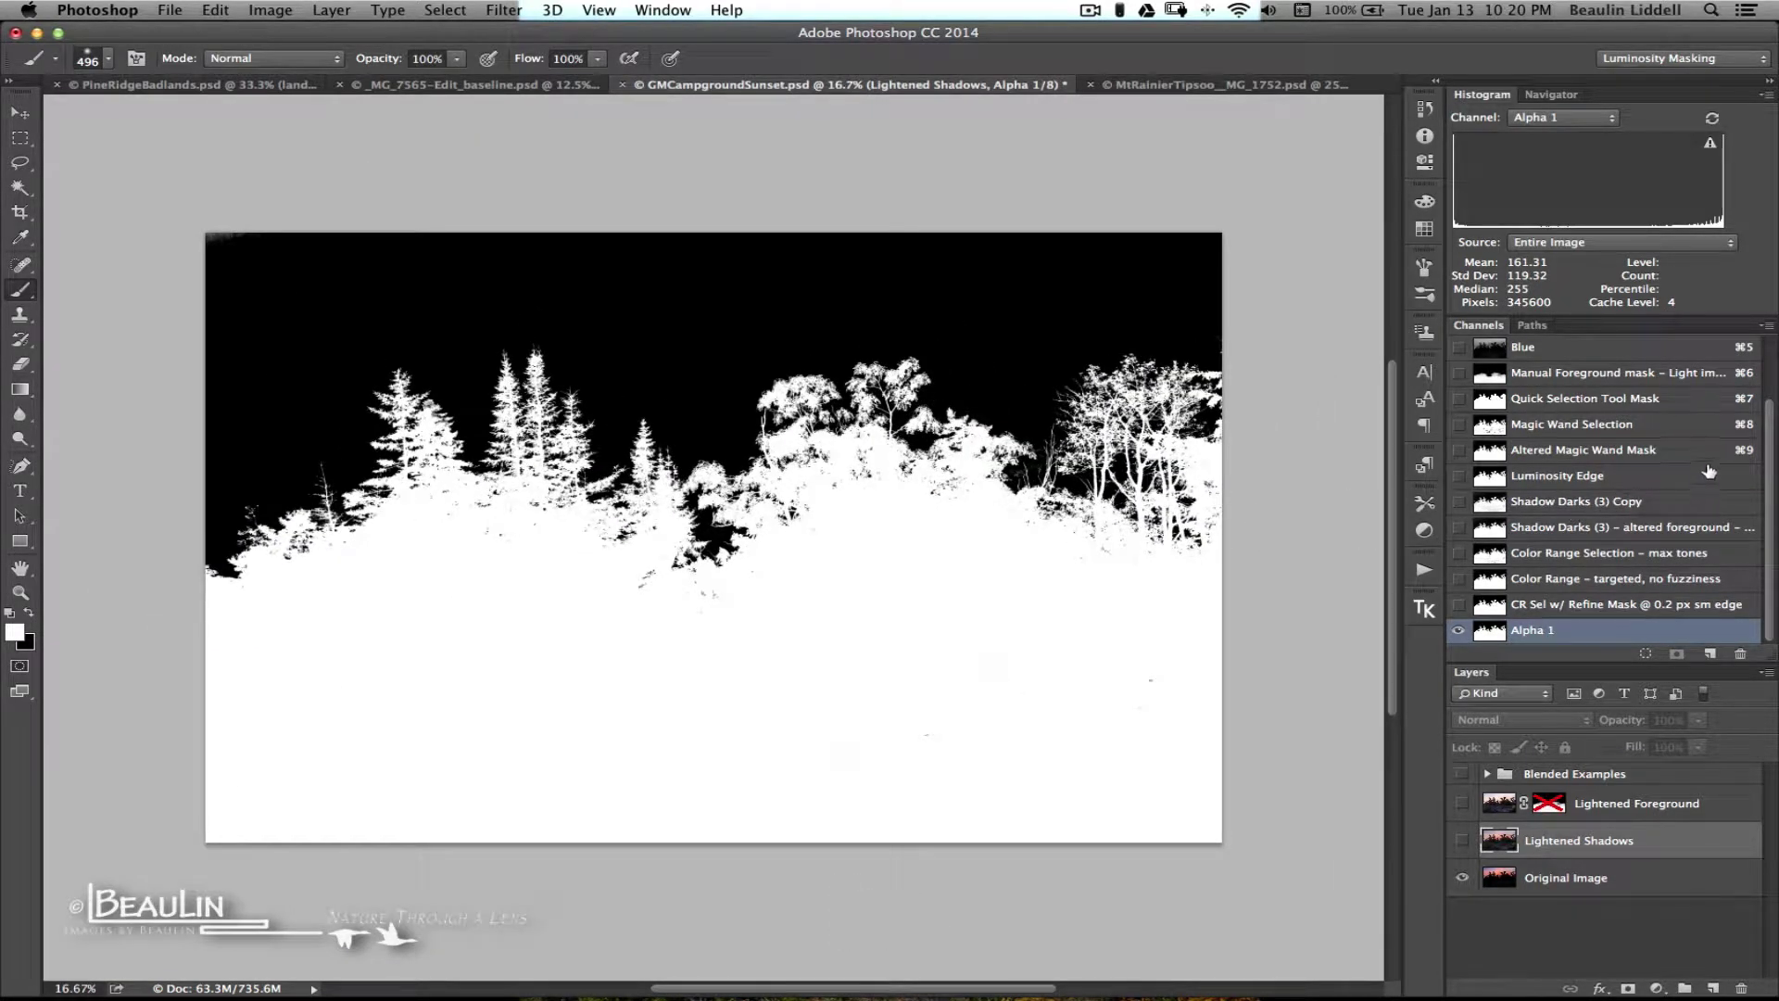
Load the 'Color Range – targeted, no fuzziness' channel and mask the Lightened Shadows layer with it.
click(1704, 580)
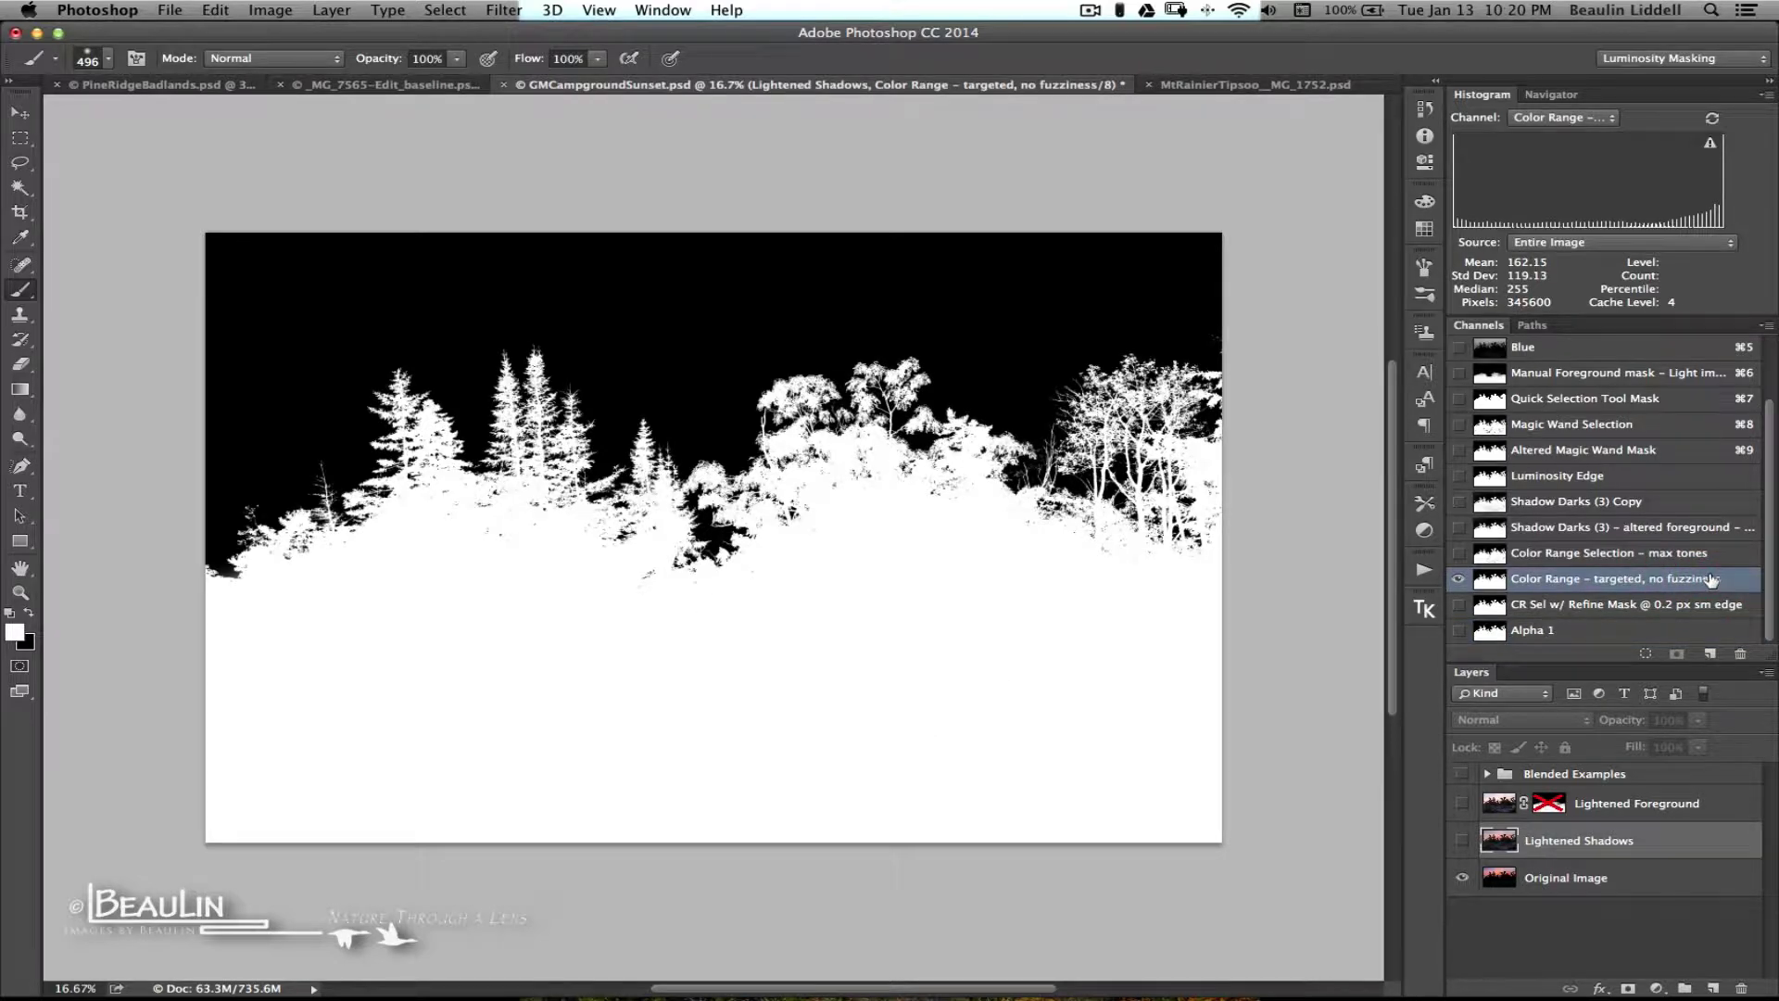
key(super)
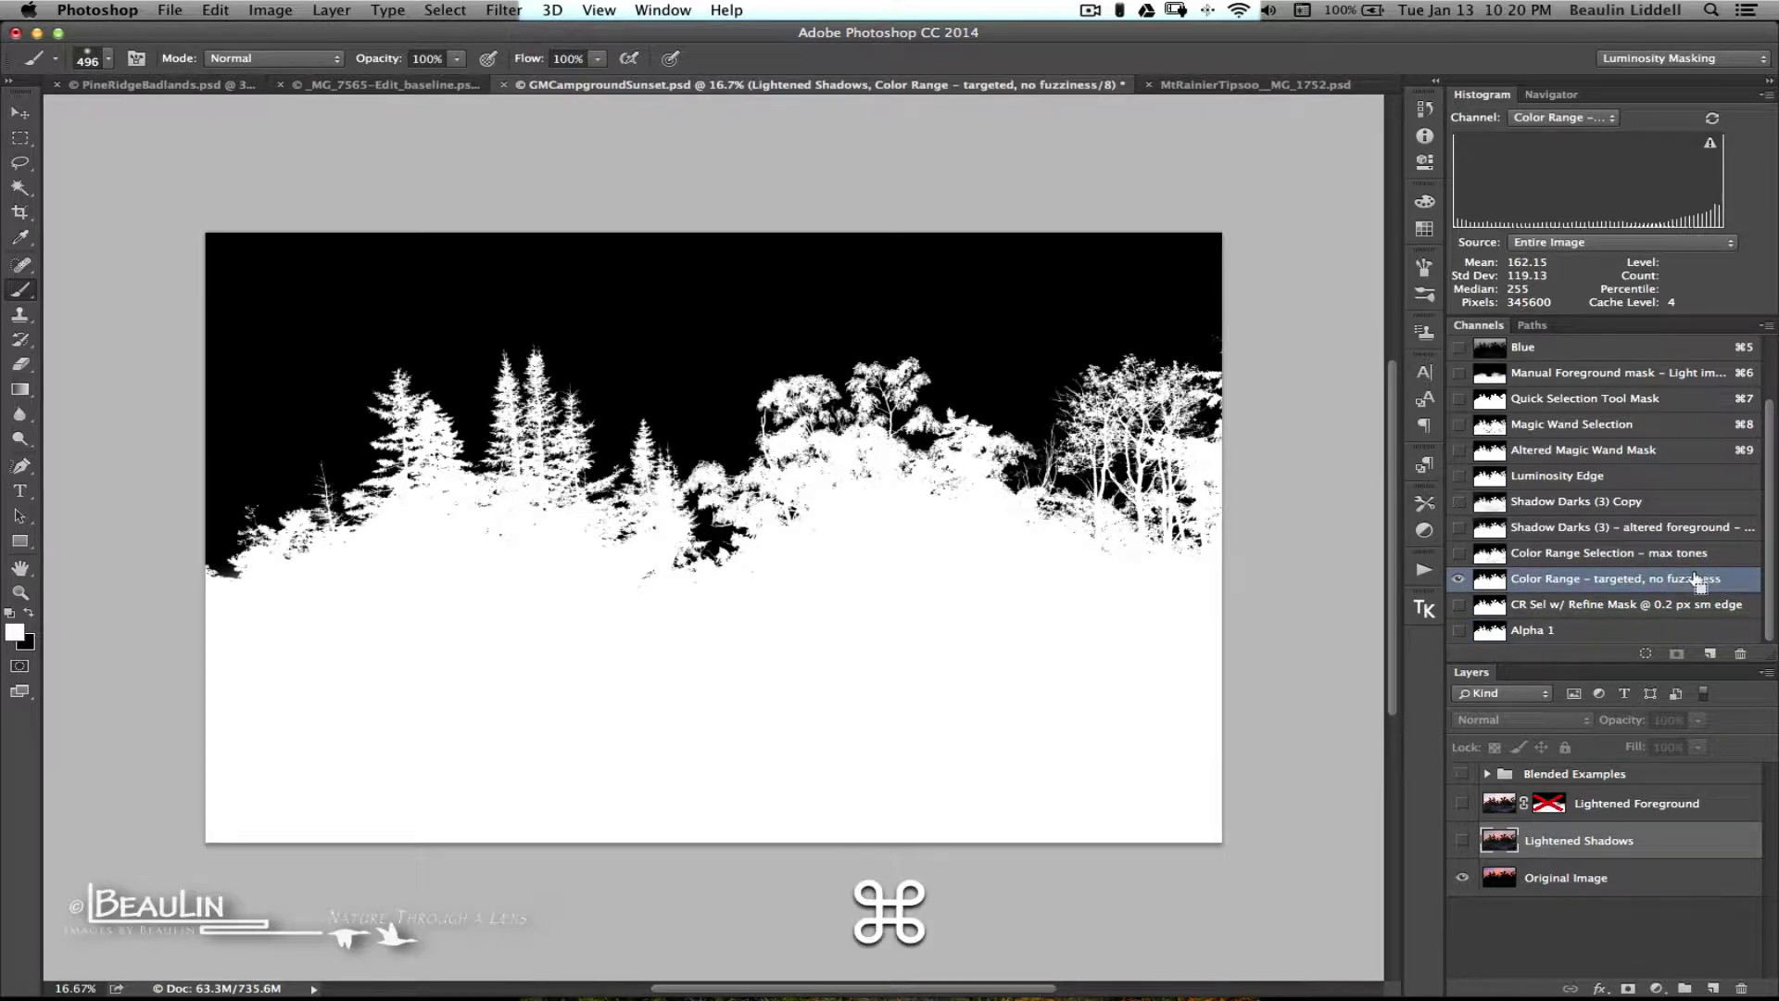
super+click(1705, 580)
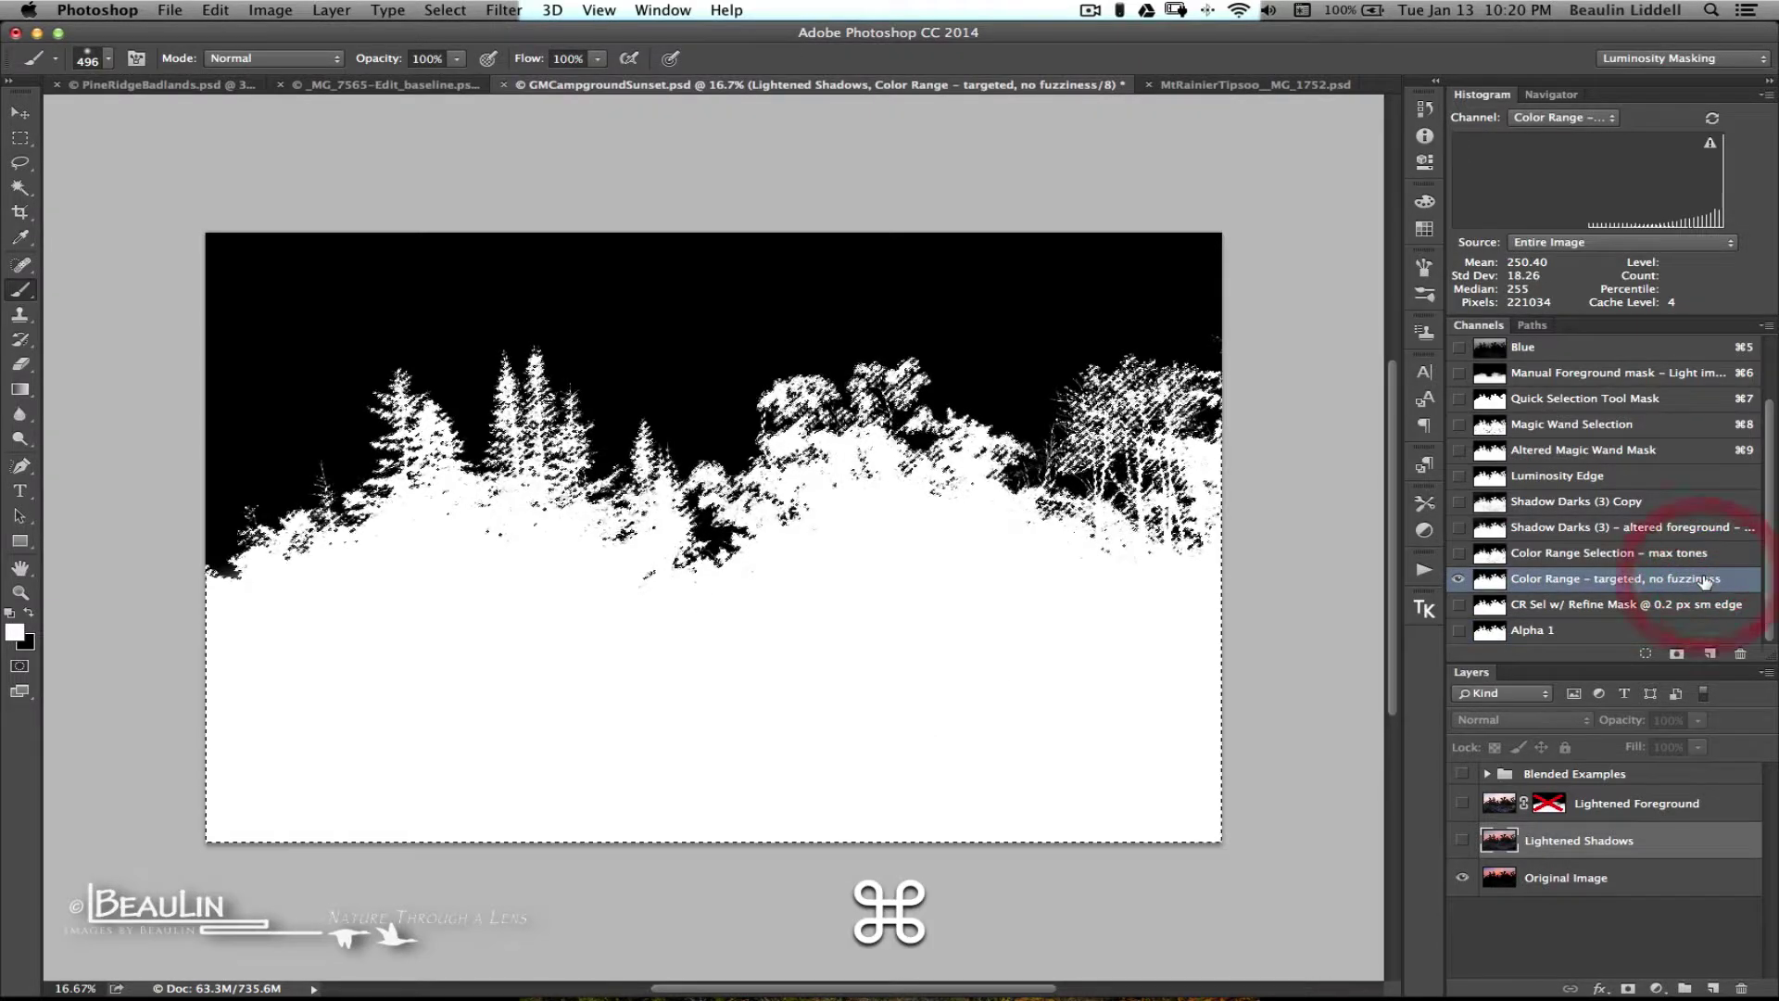
click(1643, 842)
click(1629, 988)
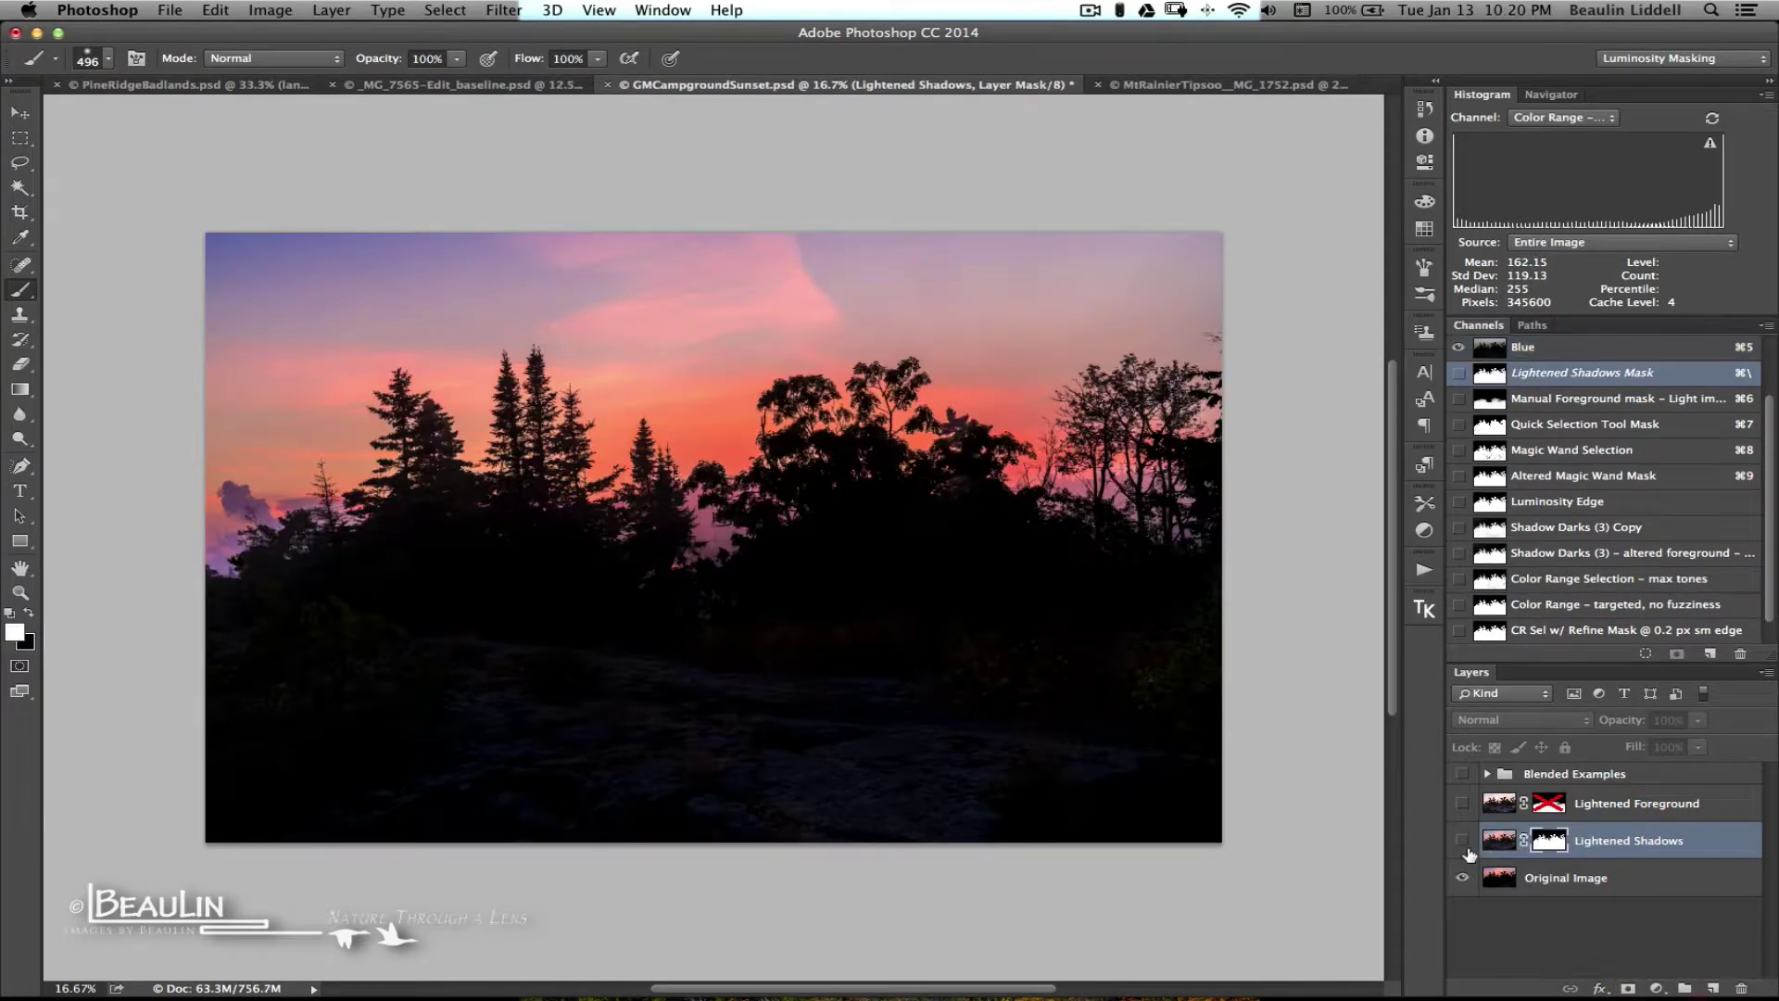
Show Lightened Shadows and Lightened Foreground, re-enabling the Lightened Foreground mask.
click(1463, 841)
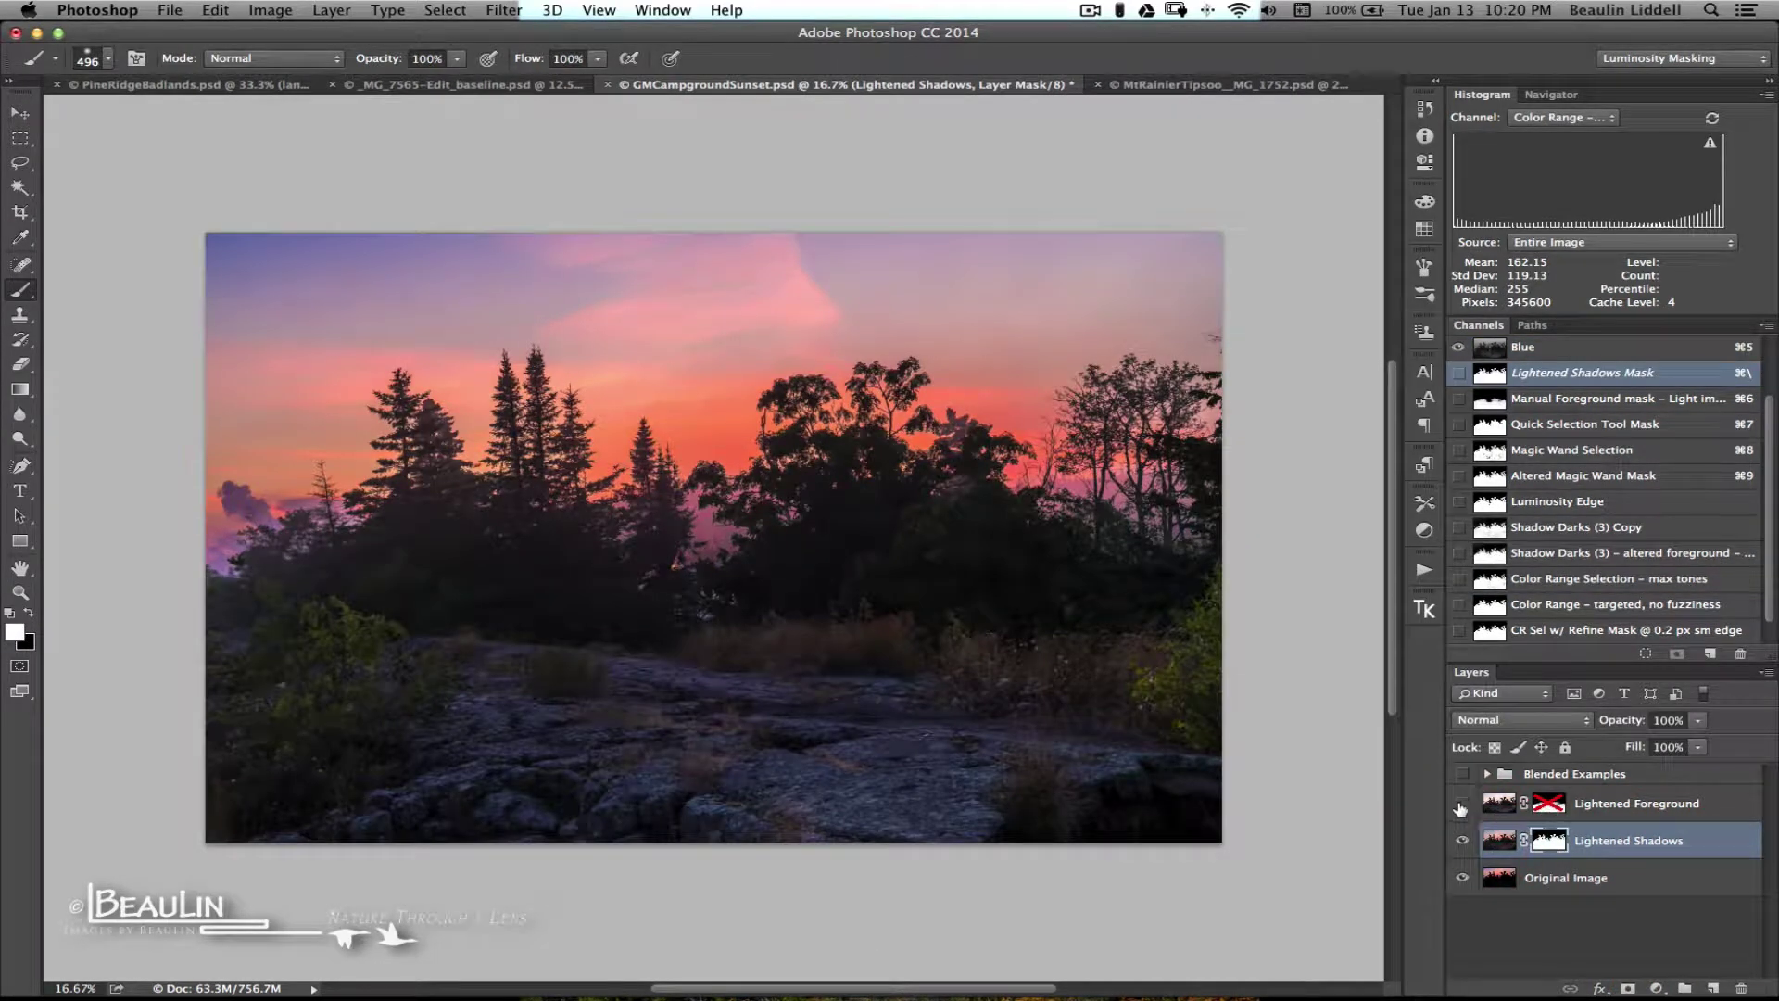
click(1461, 804)
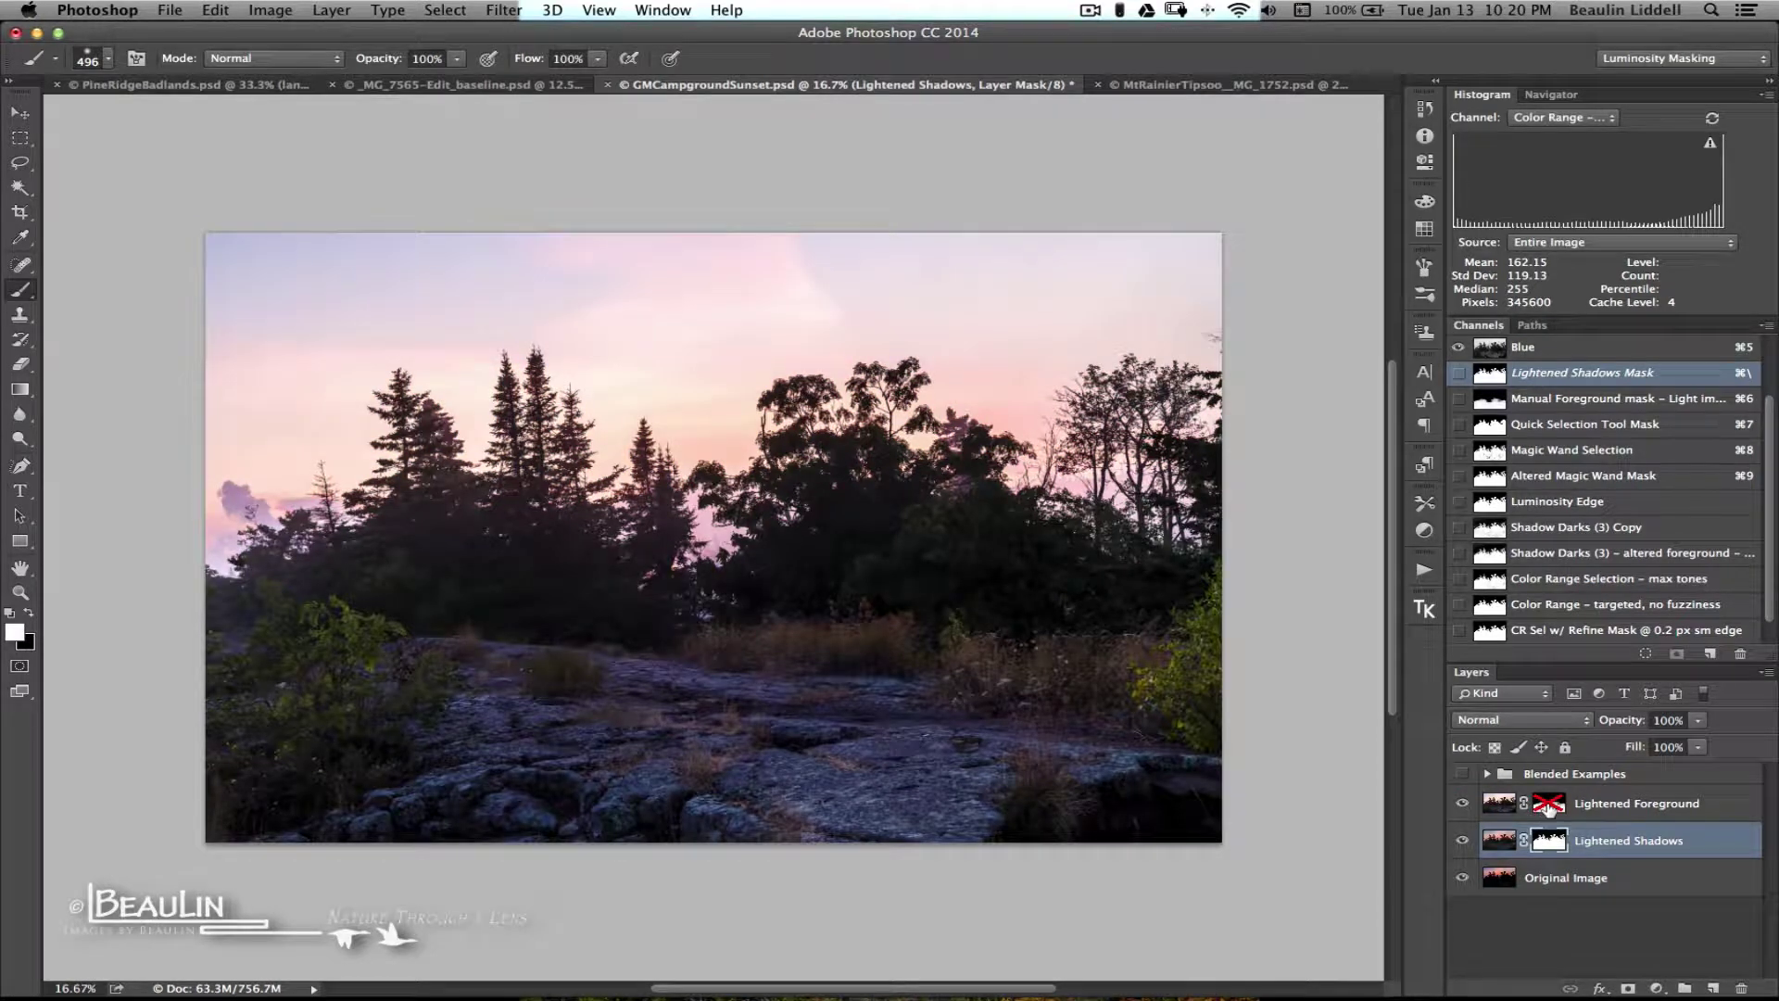
shift+click(1549, 806)
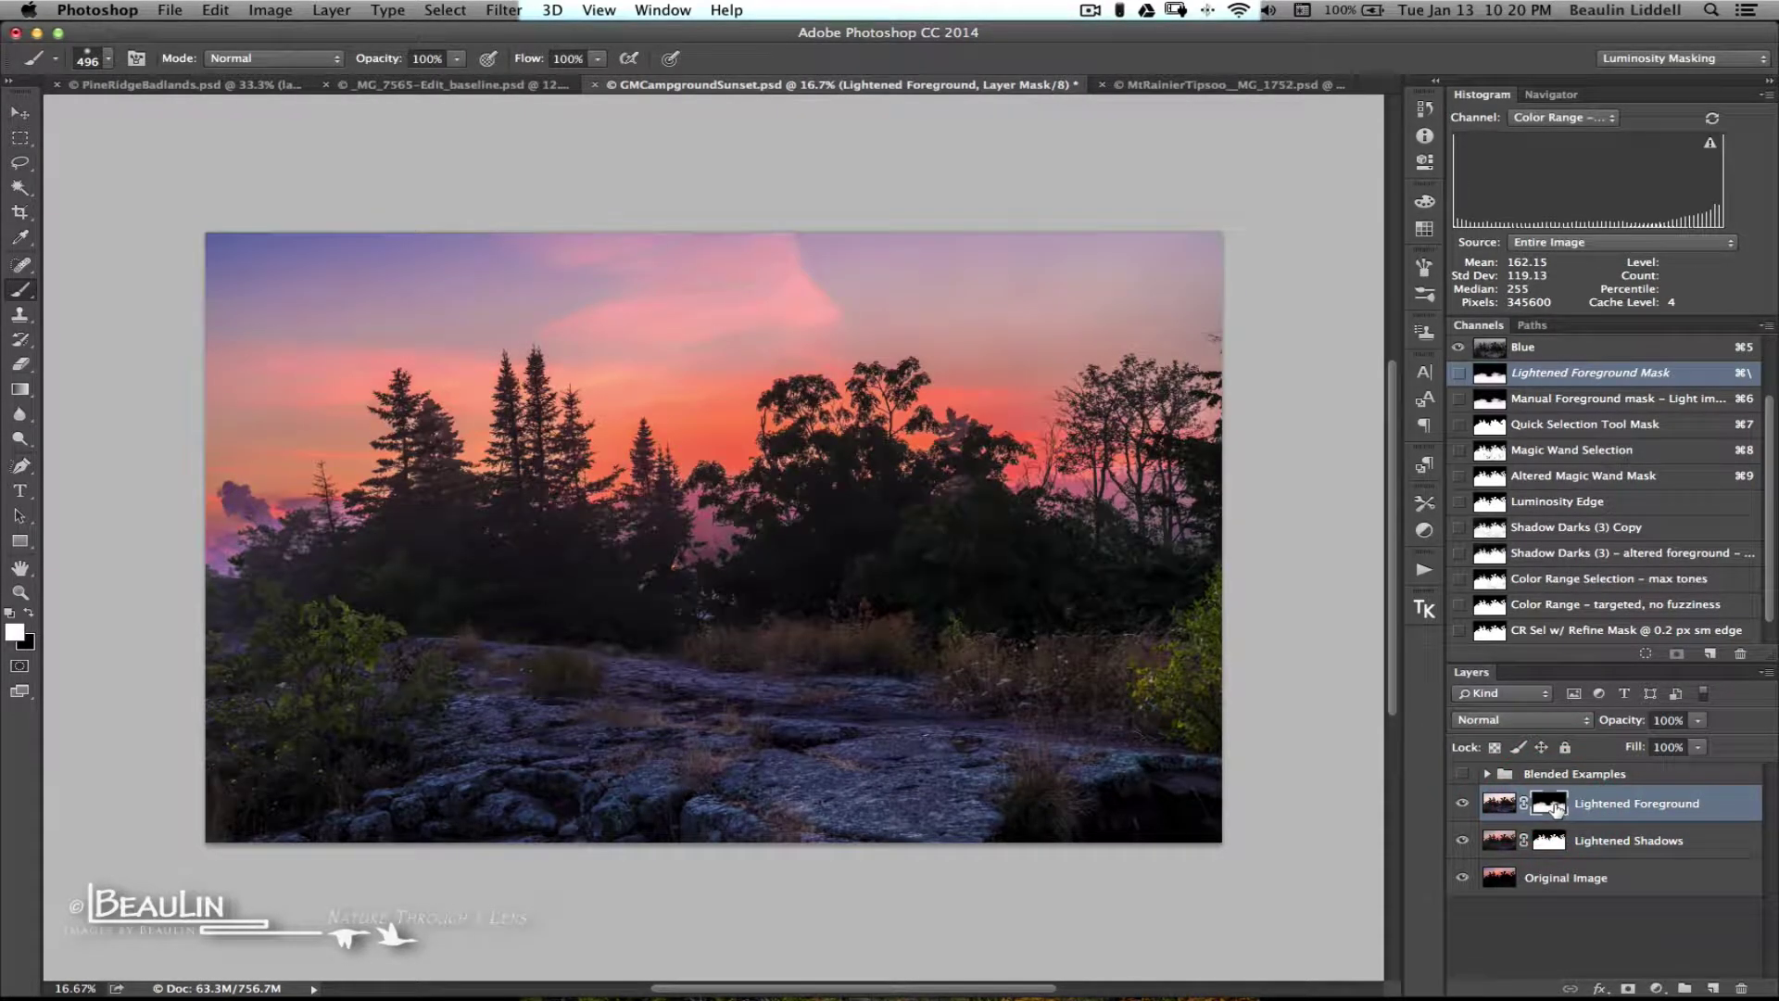
alt+click(1555, 808)
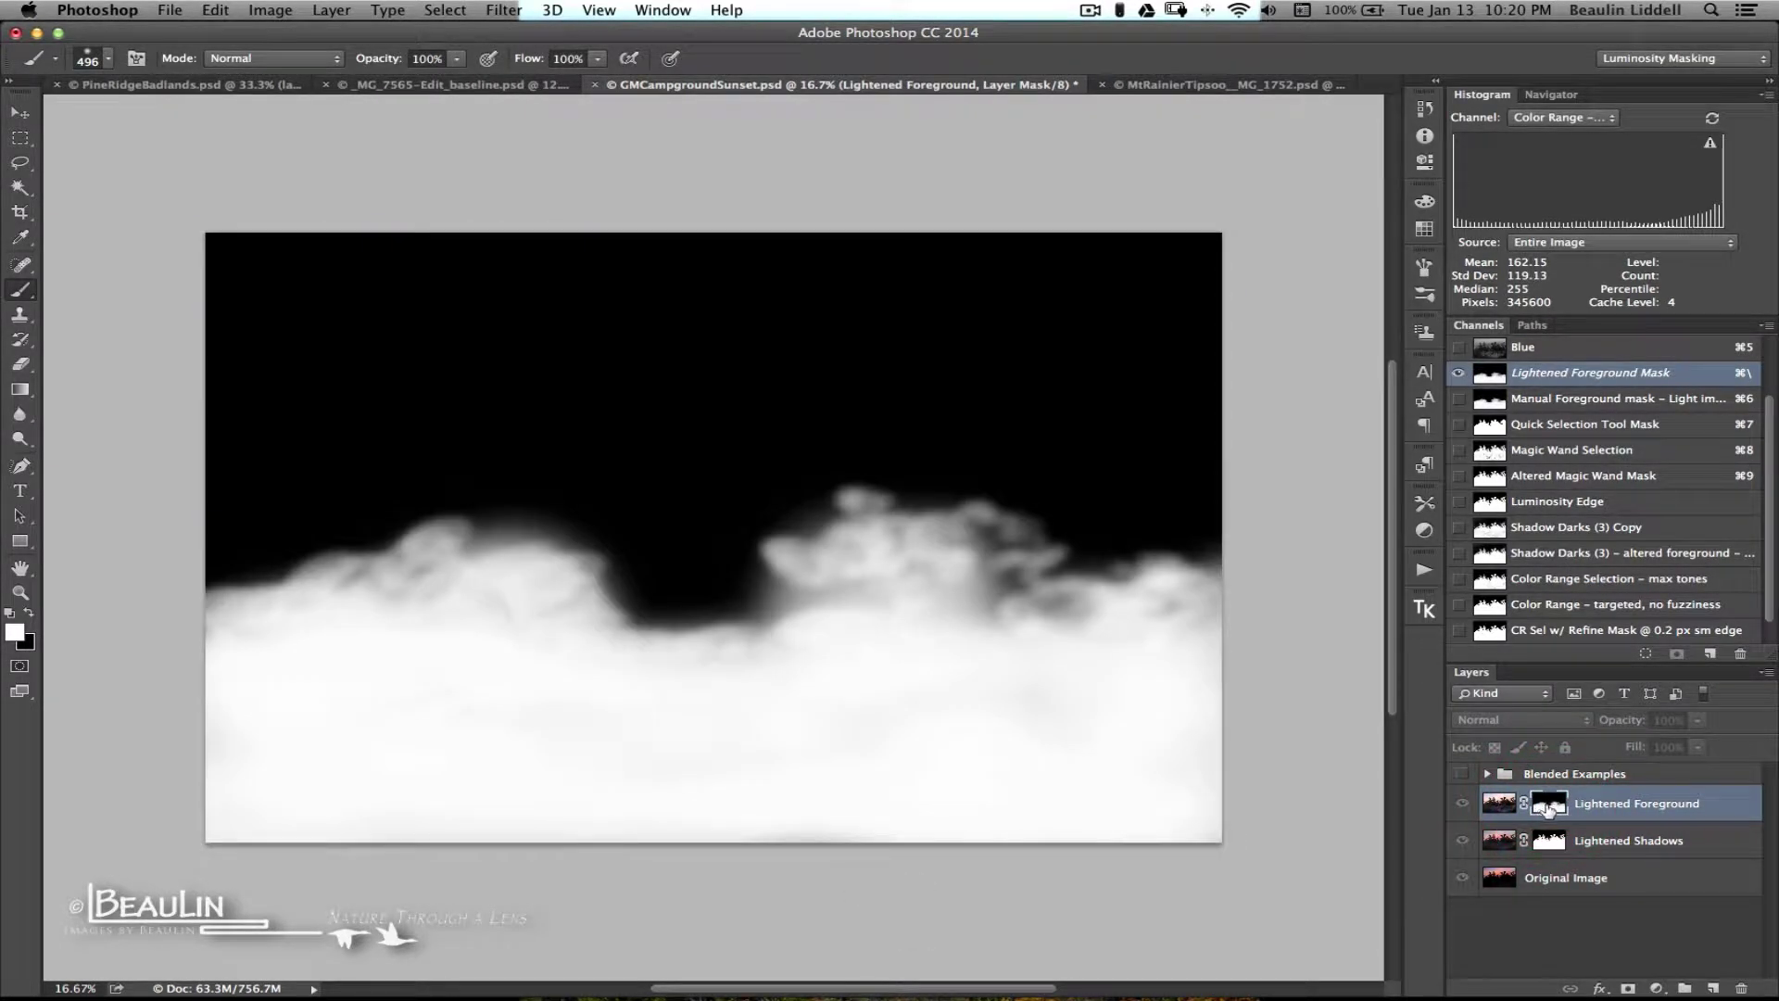
alt+click(1550, 807)
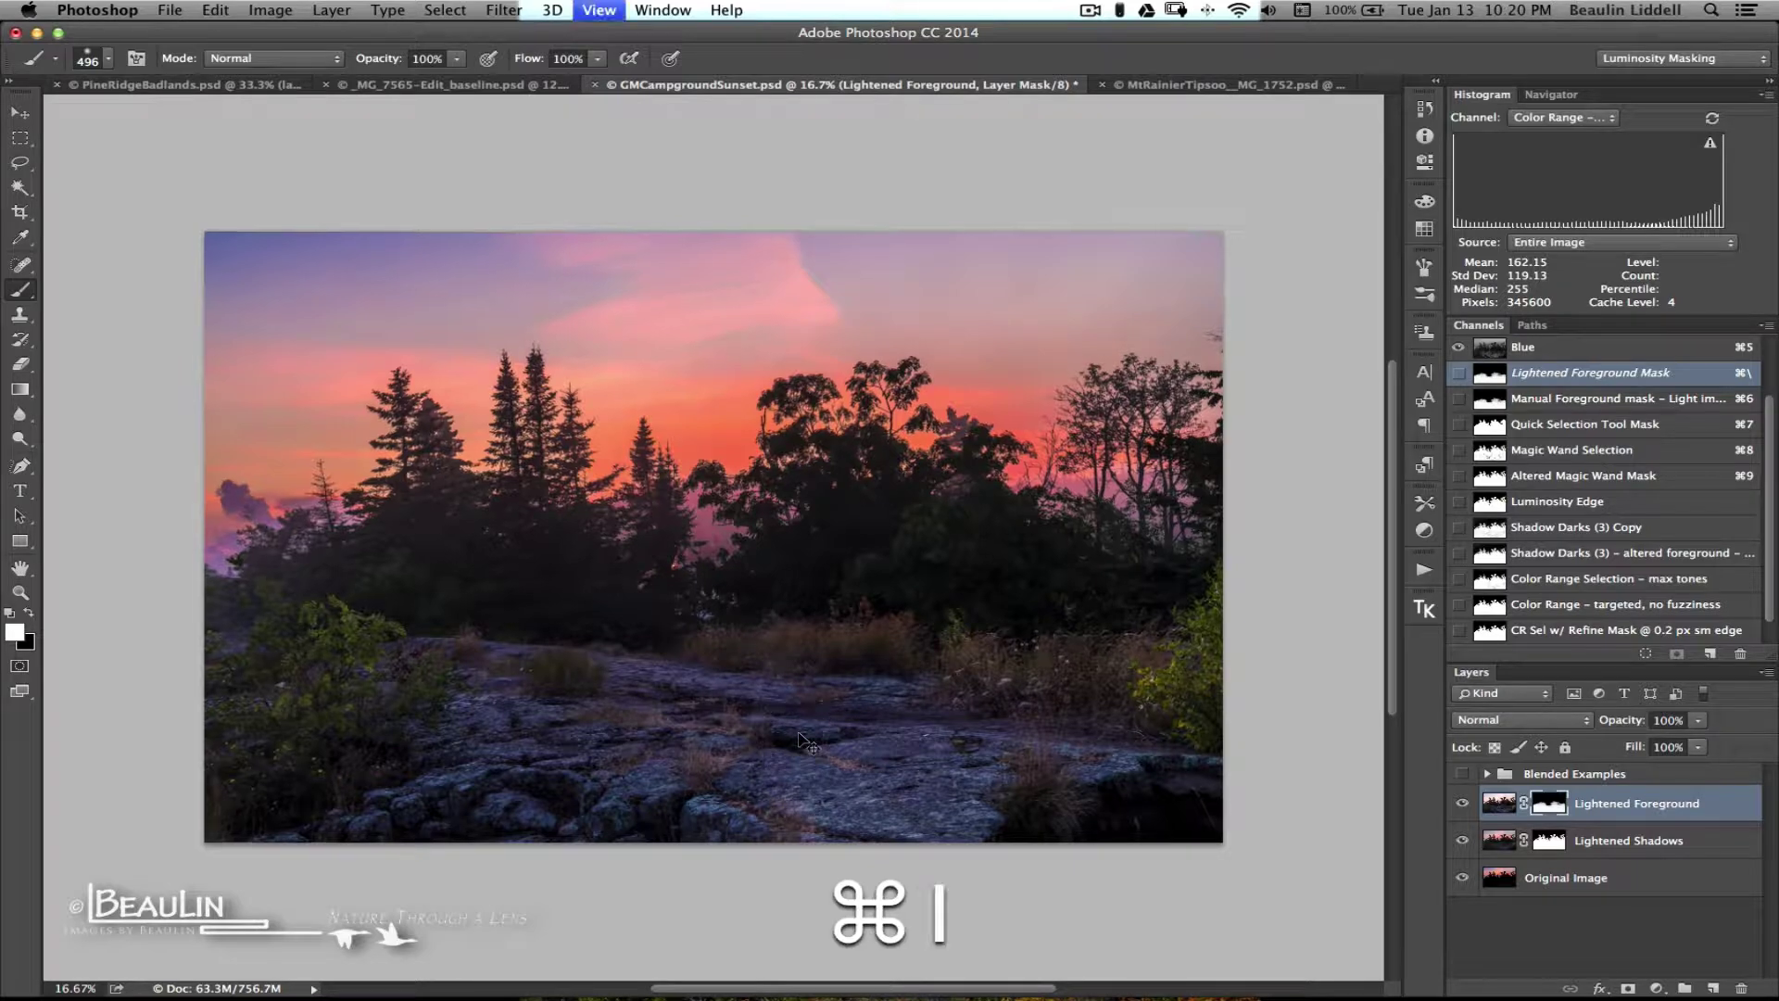
Inspect the Lightened Foreground blend's tree edges at 100%, then fit the sunset photo on screen.
key(super+1)
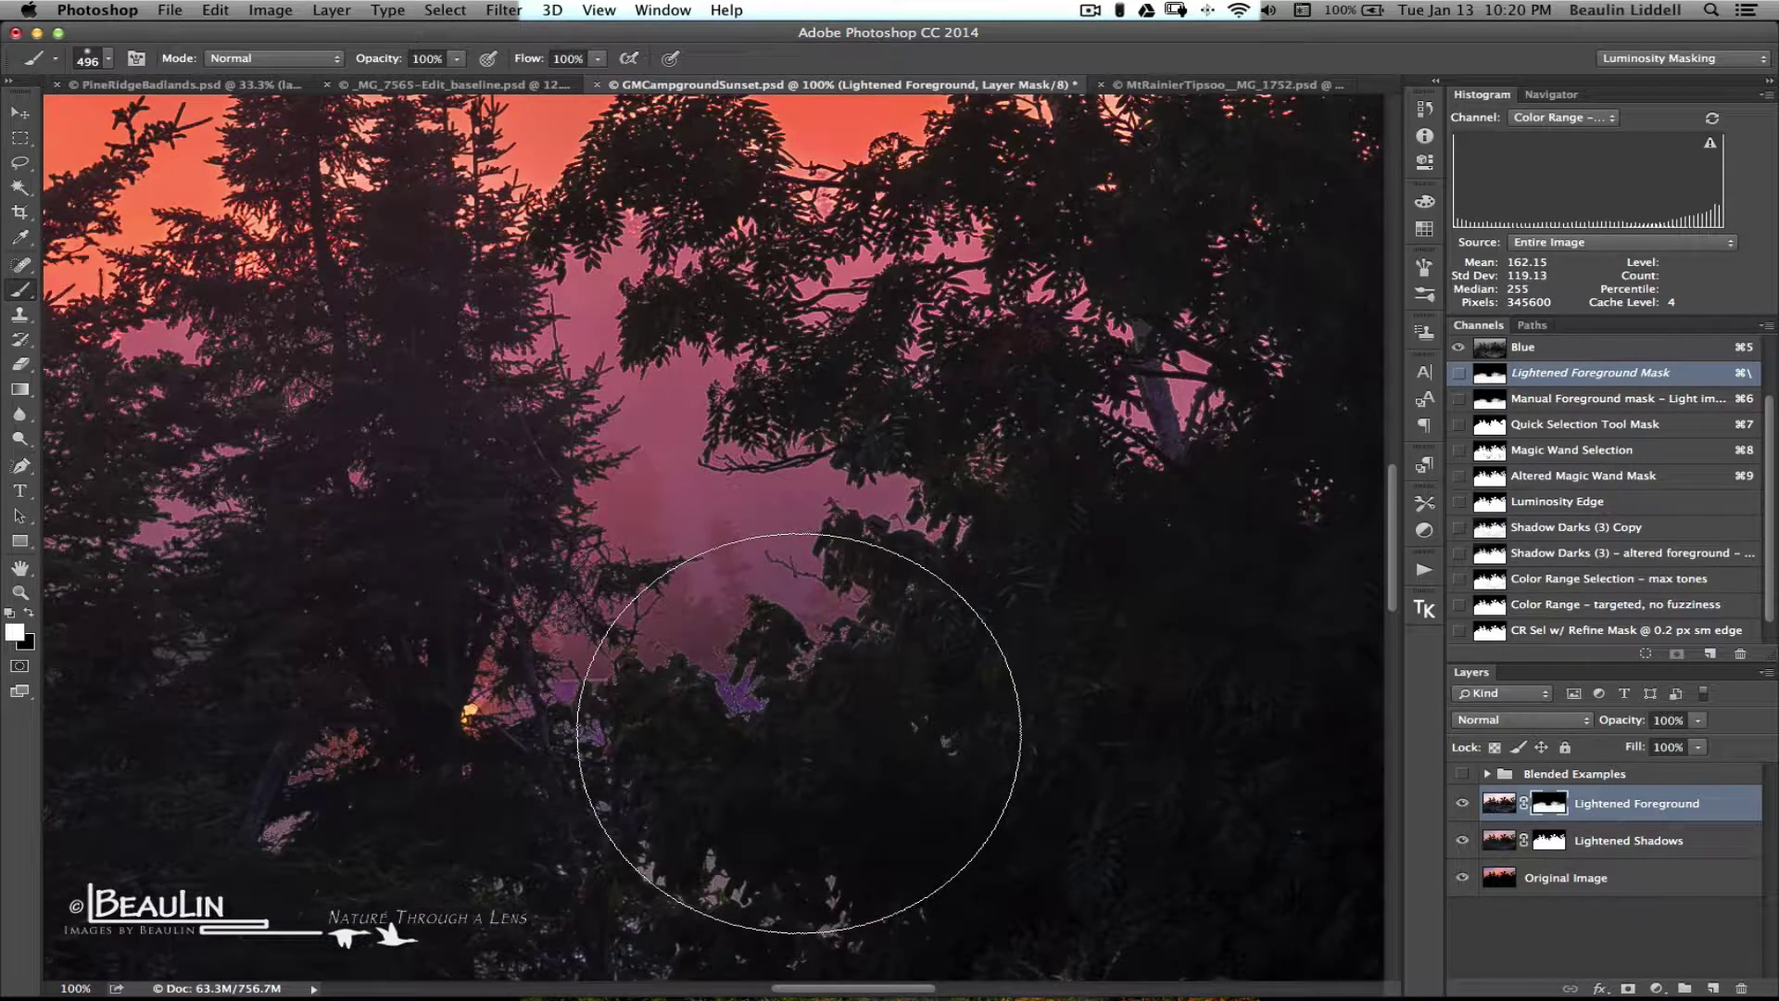
scroll(799, 732, down, 3)
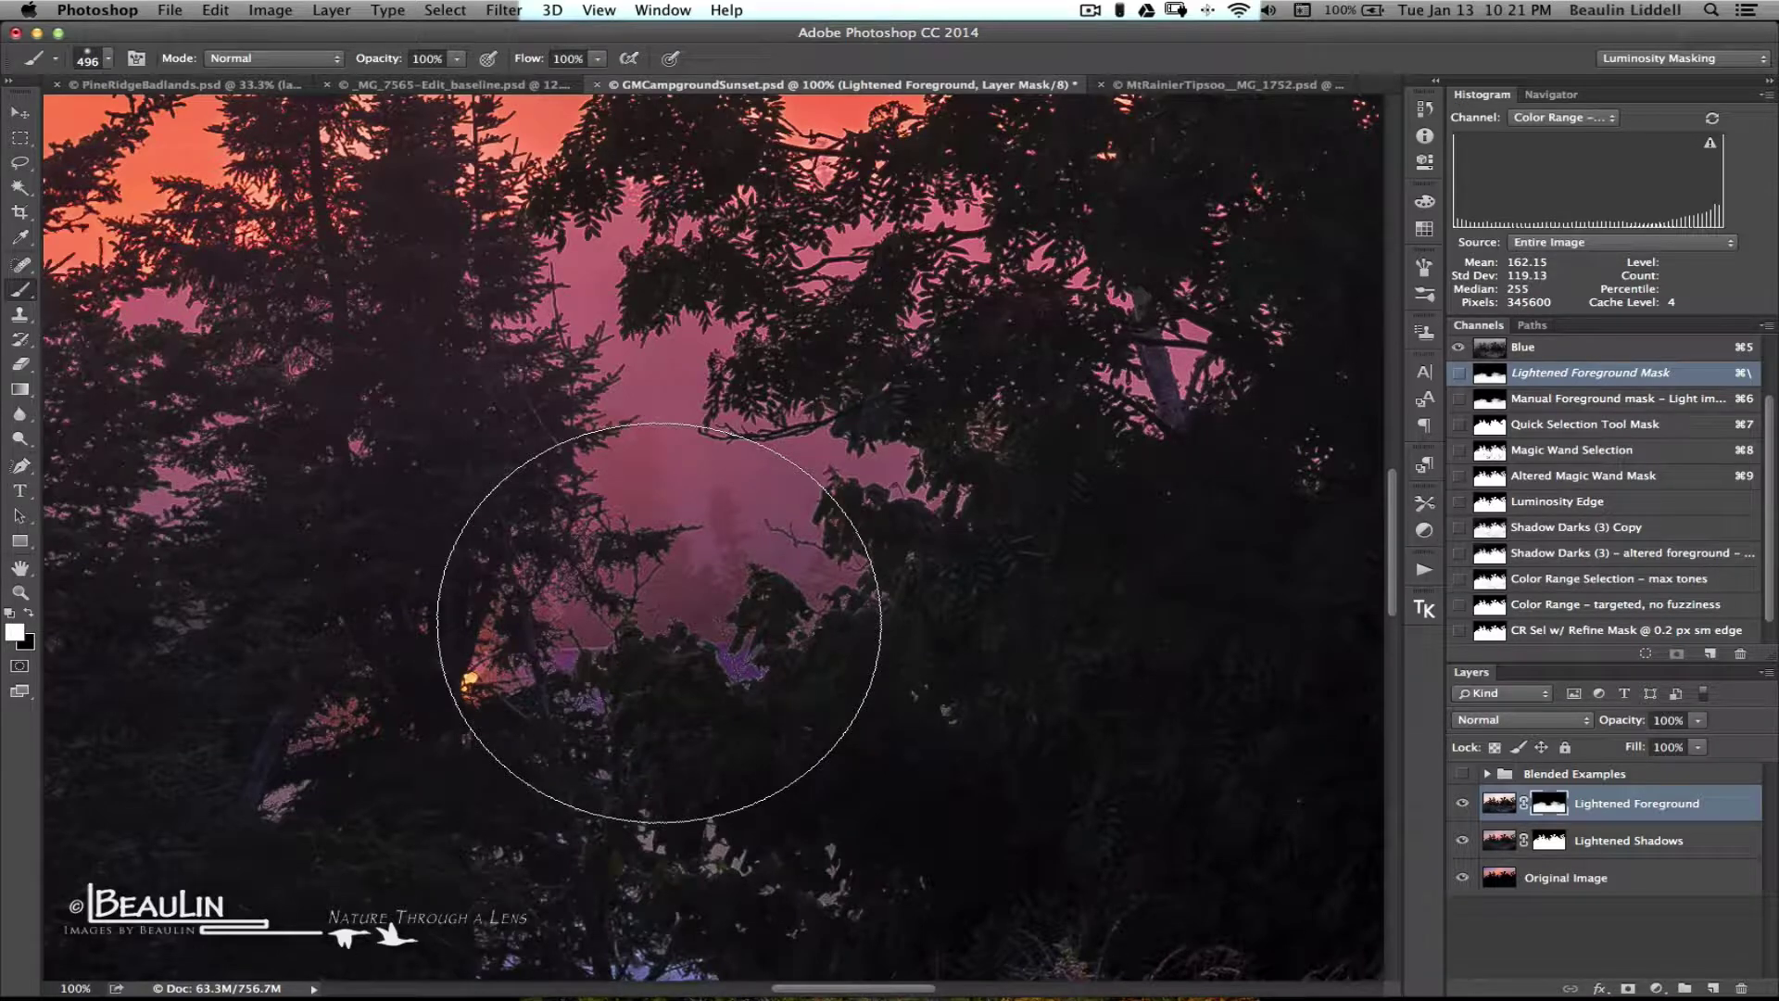
scroll(659, 622, left, 2)
scroll(659, 622, up, 1)
scroll(659, 622, left, 15)
scroll(659, 622, up, 8)
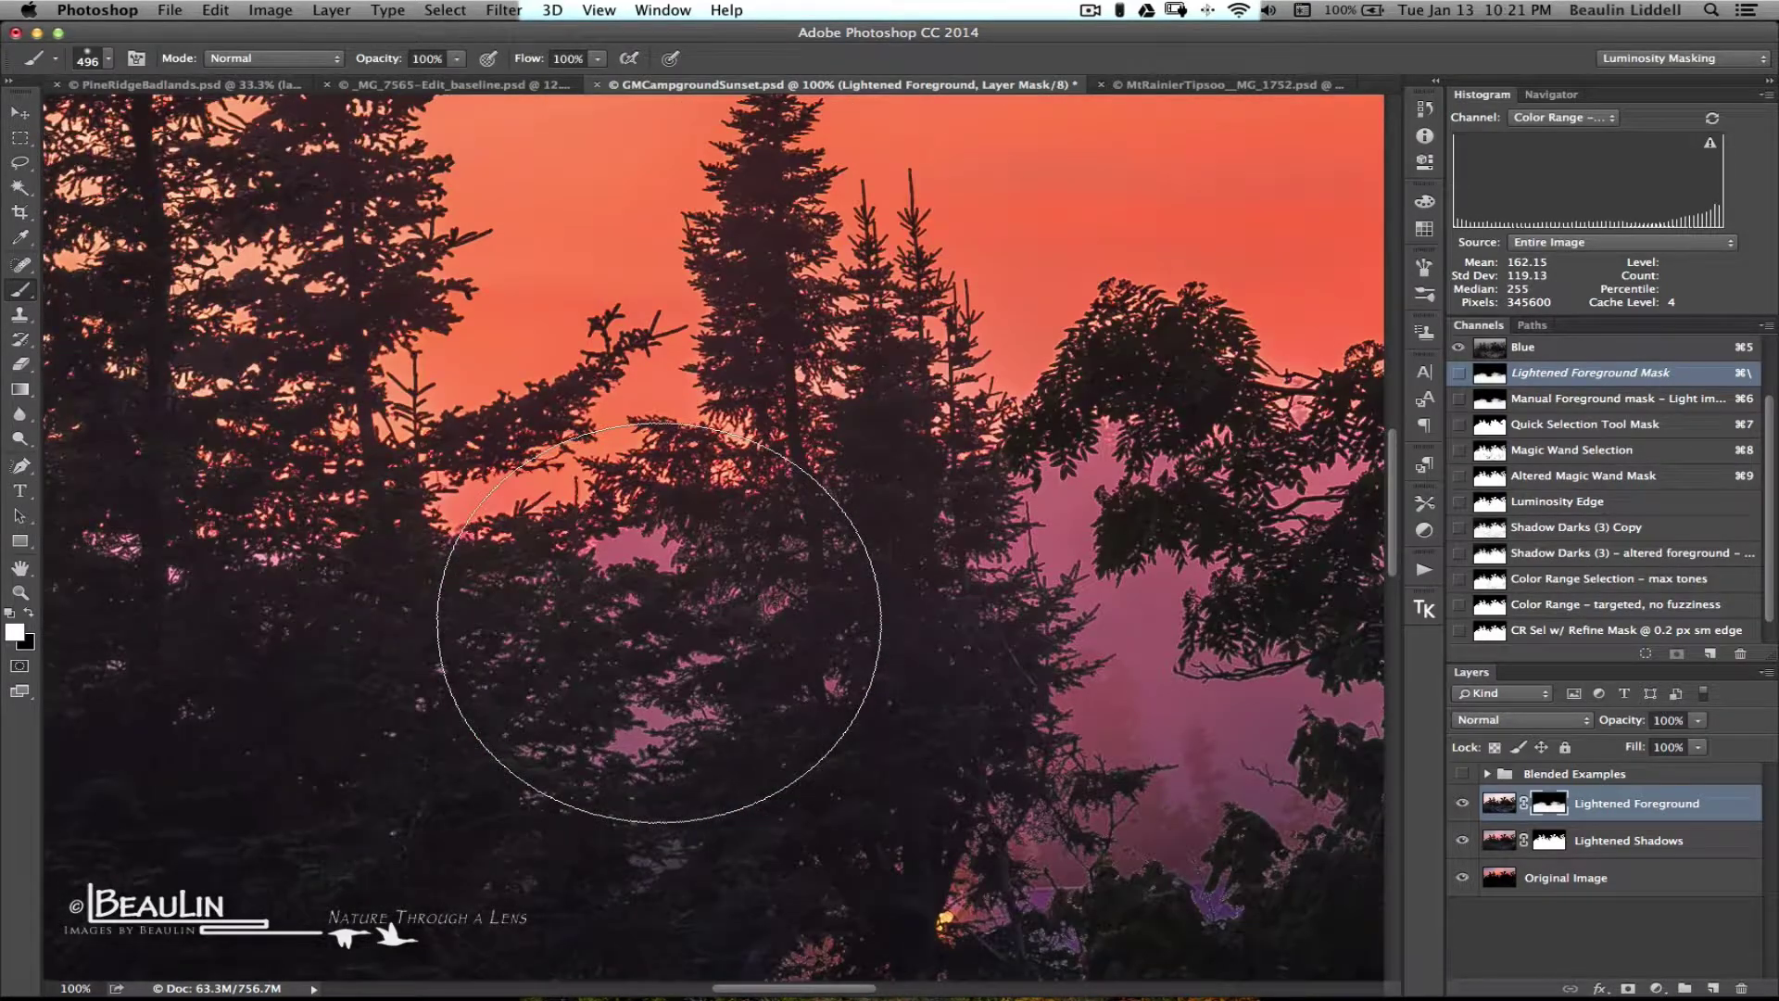
scroll(659, 622, left, 20)
scroll(659, 621, down, 6)
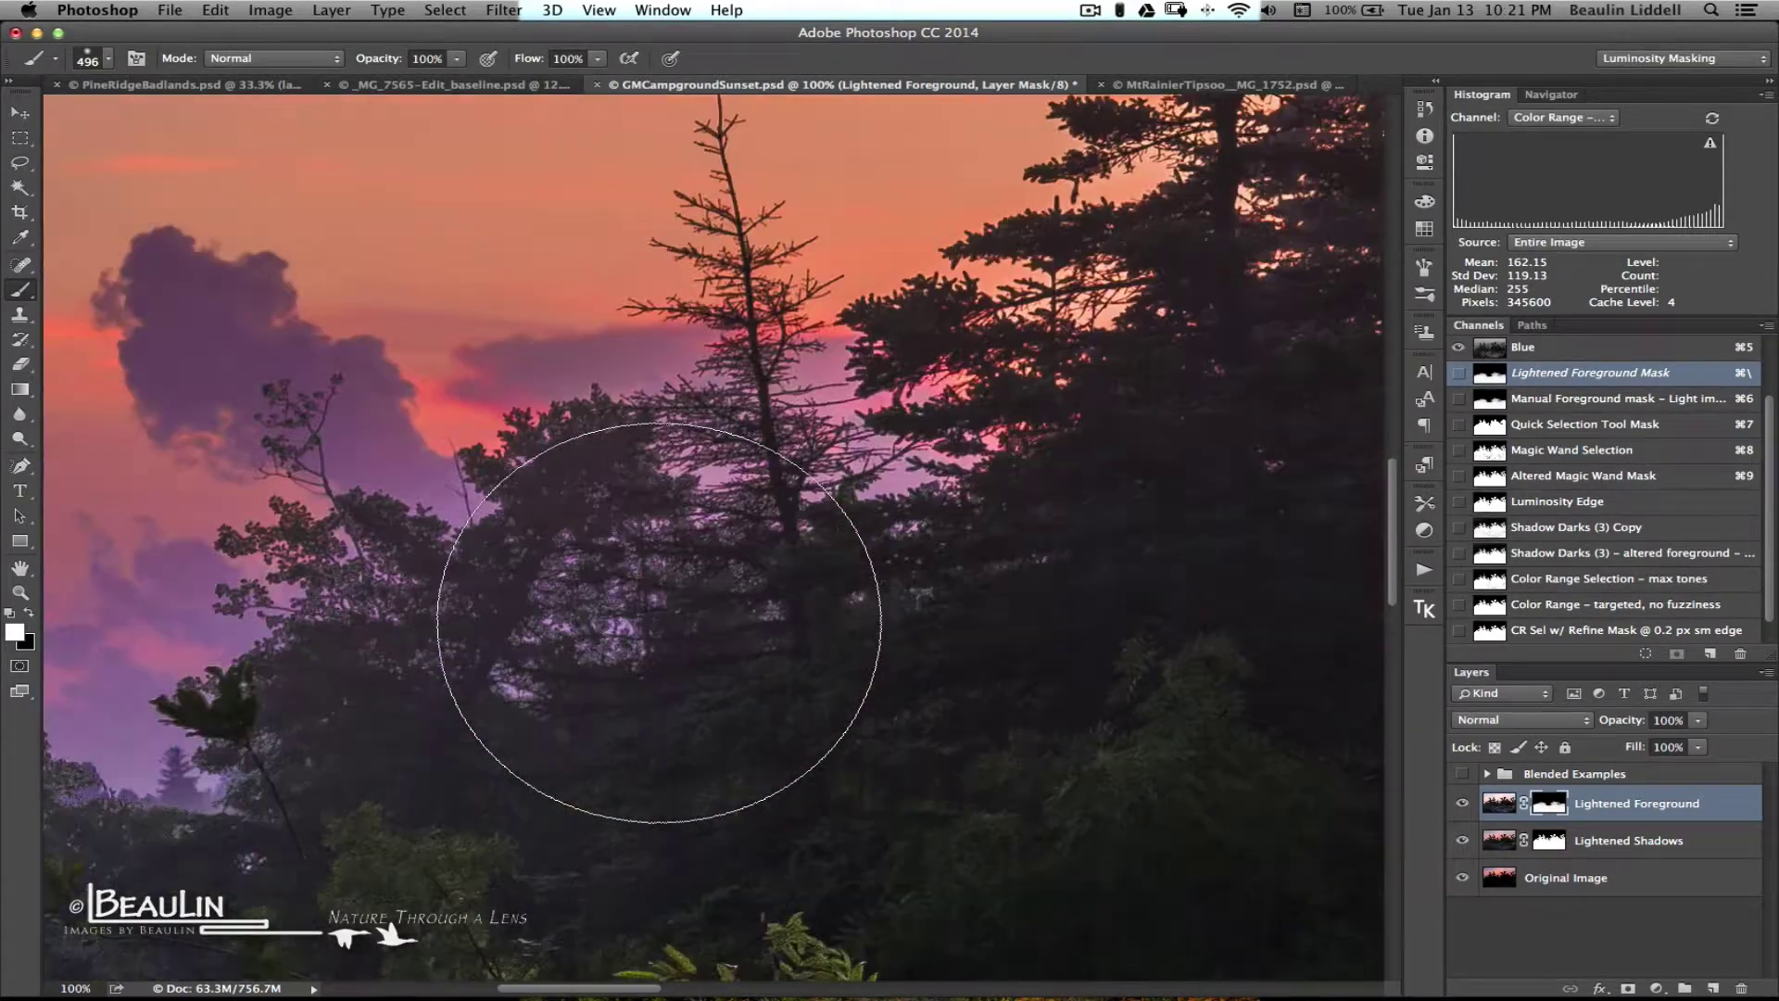
scroll(658, 622, left, 9)
scroll(624, 556, down, 2)
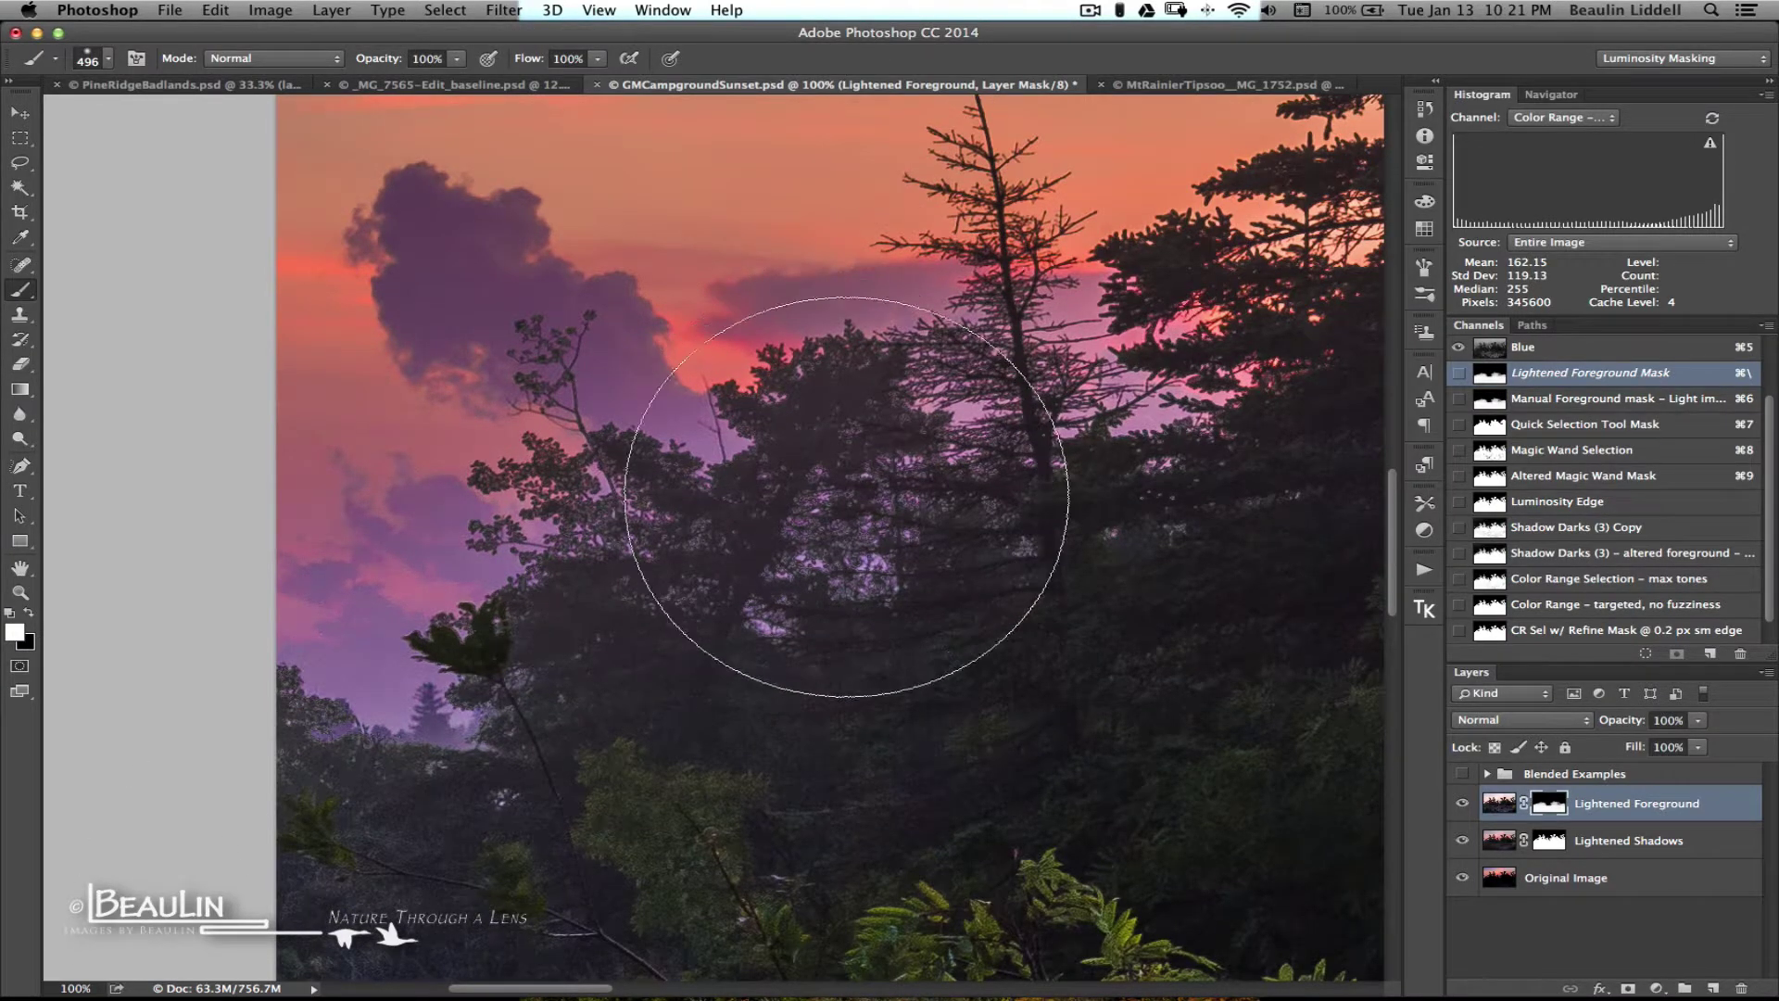
scroll(732, 521, right, 9)
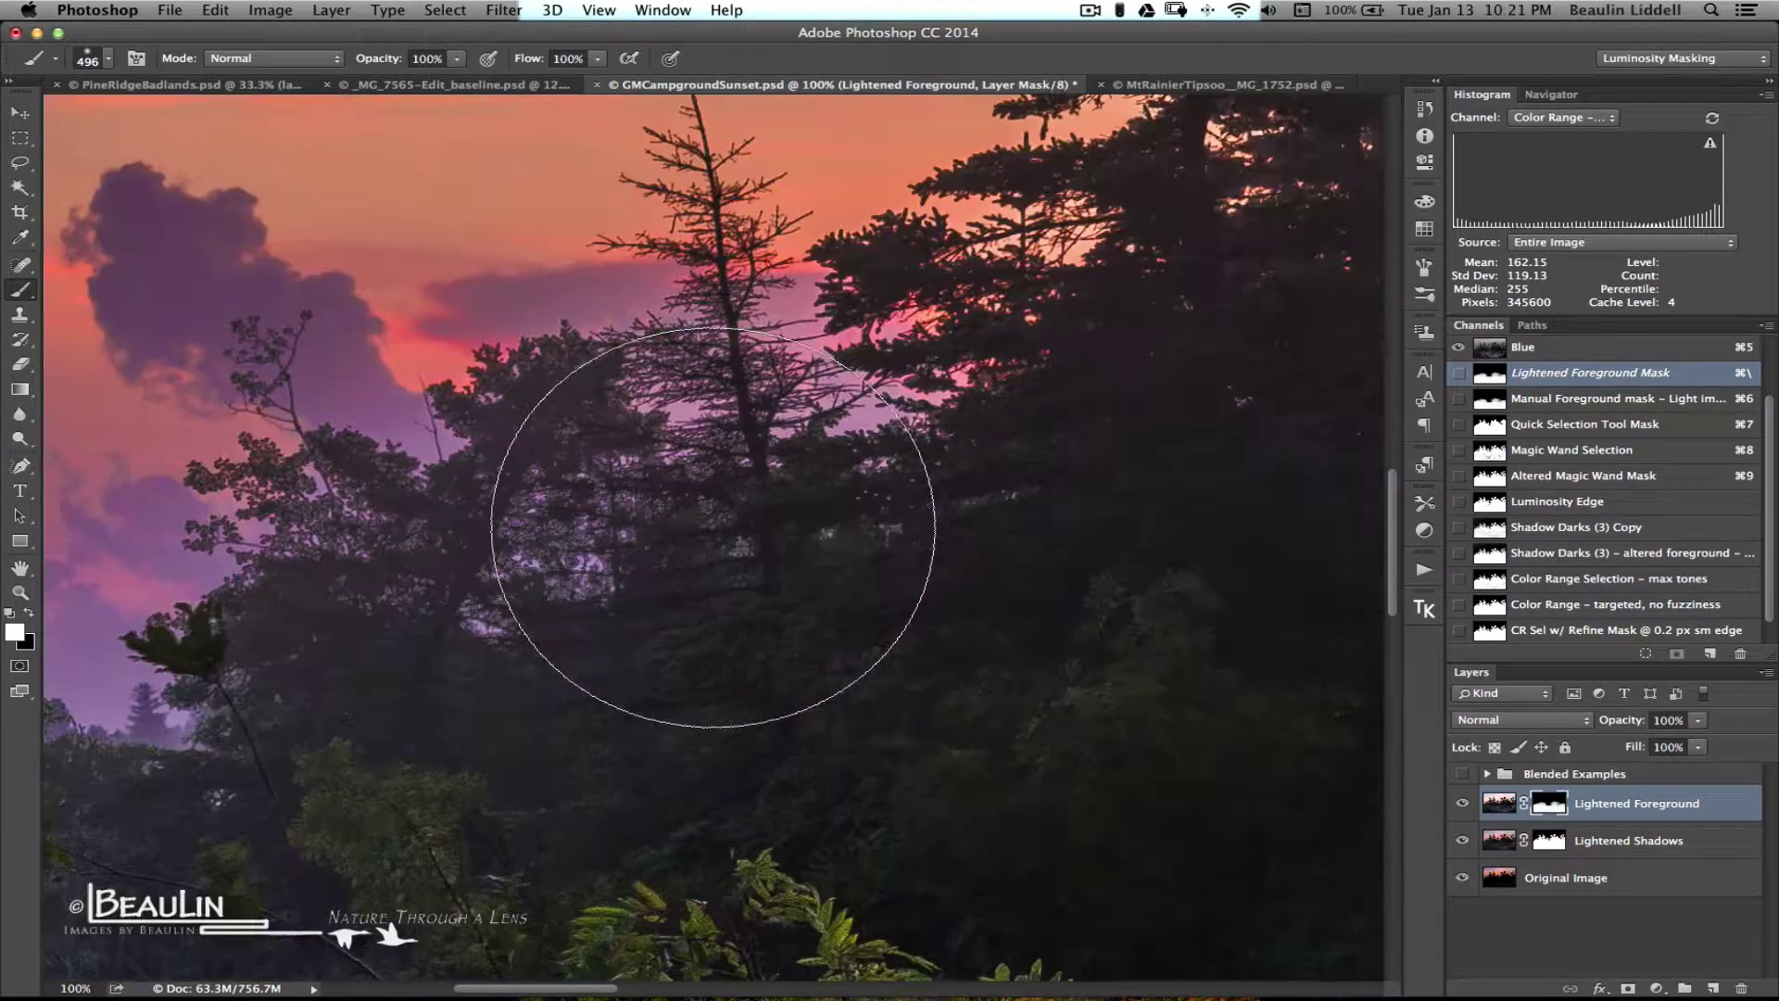
scroll(713, 528, right, 8)
key(super+0)
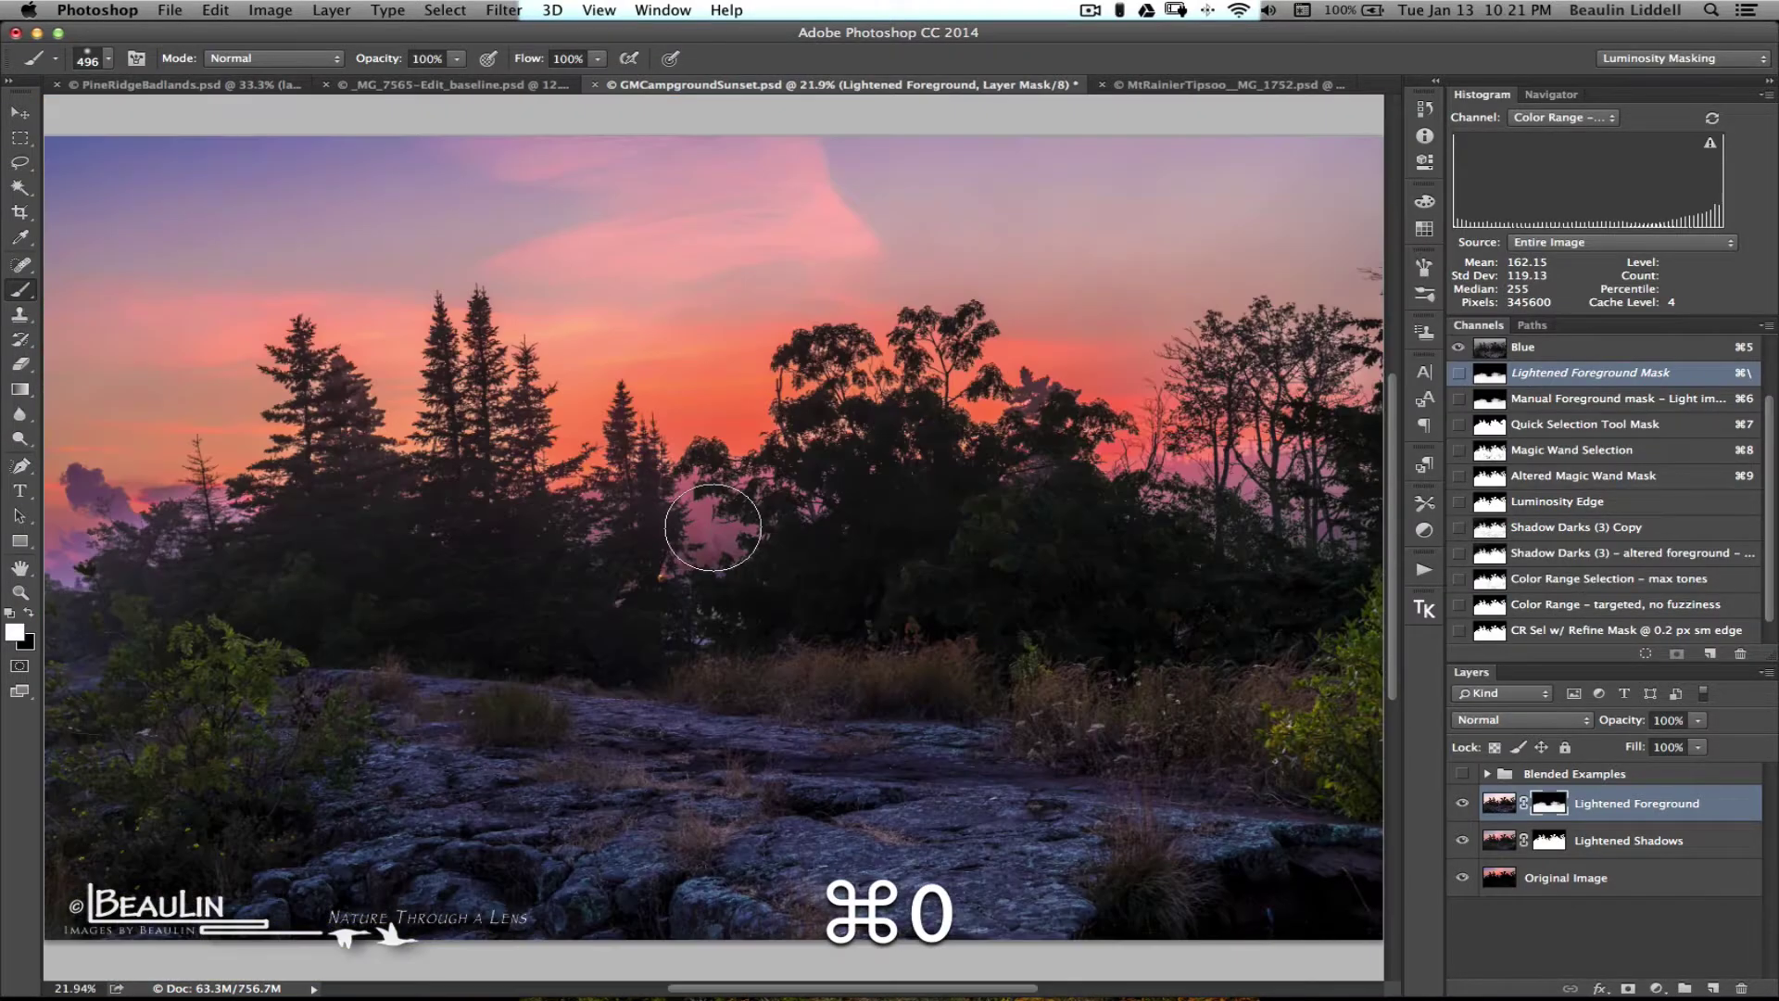
Delete the Lightened Shadows mask and load the CR Sel w/ Refine Mask channel as a selection.
right_click(1548, 851)
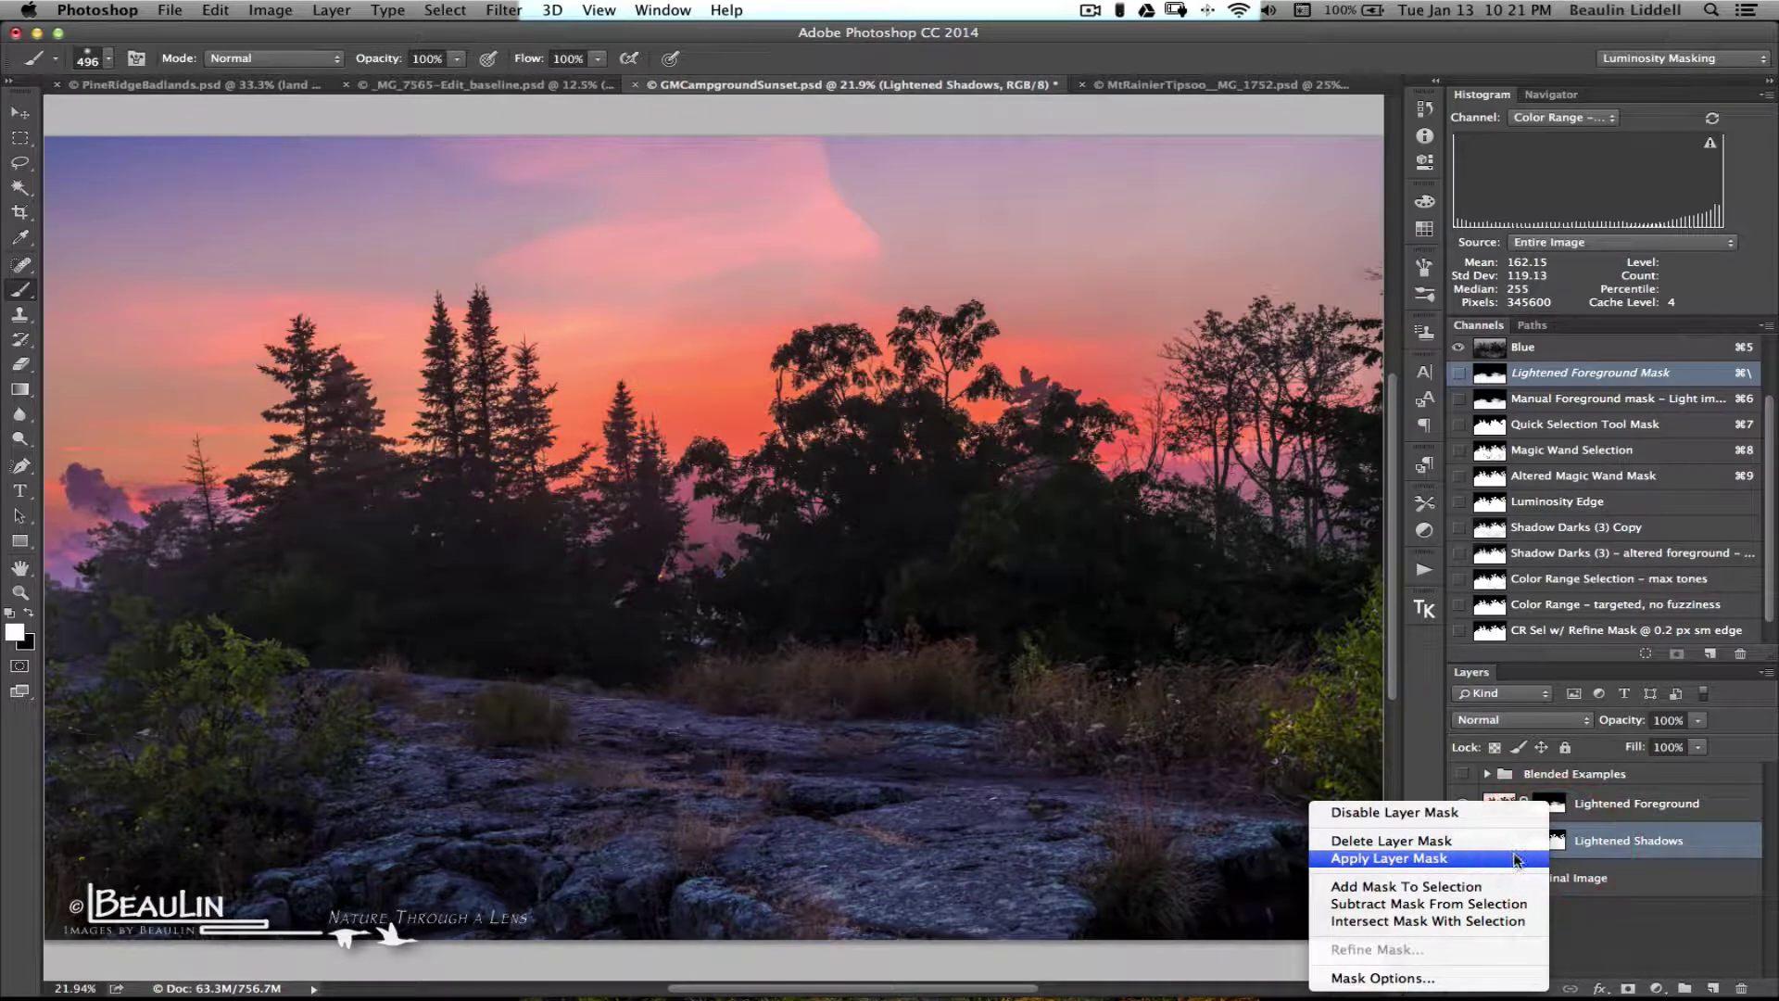
click(1511, 841)
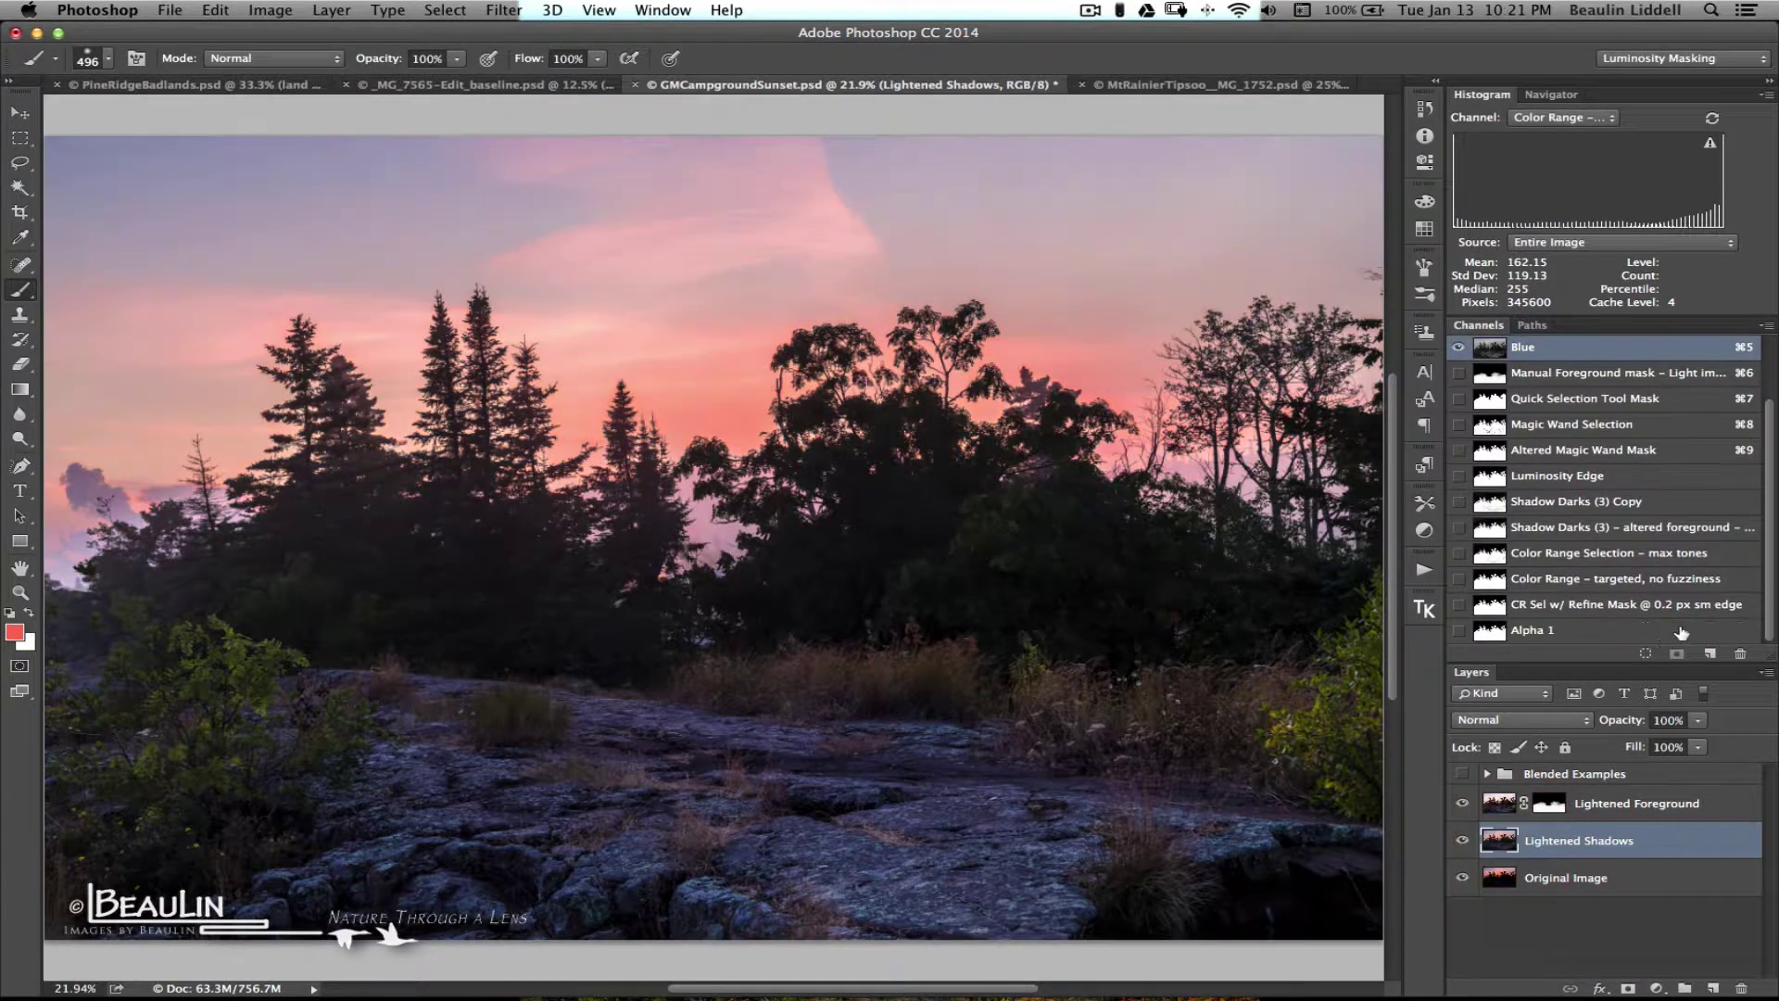
click(1672, 612)
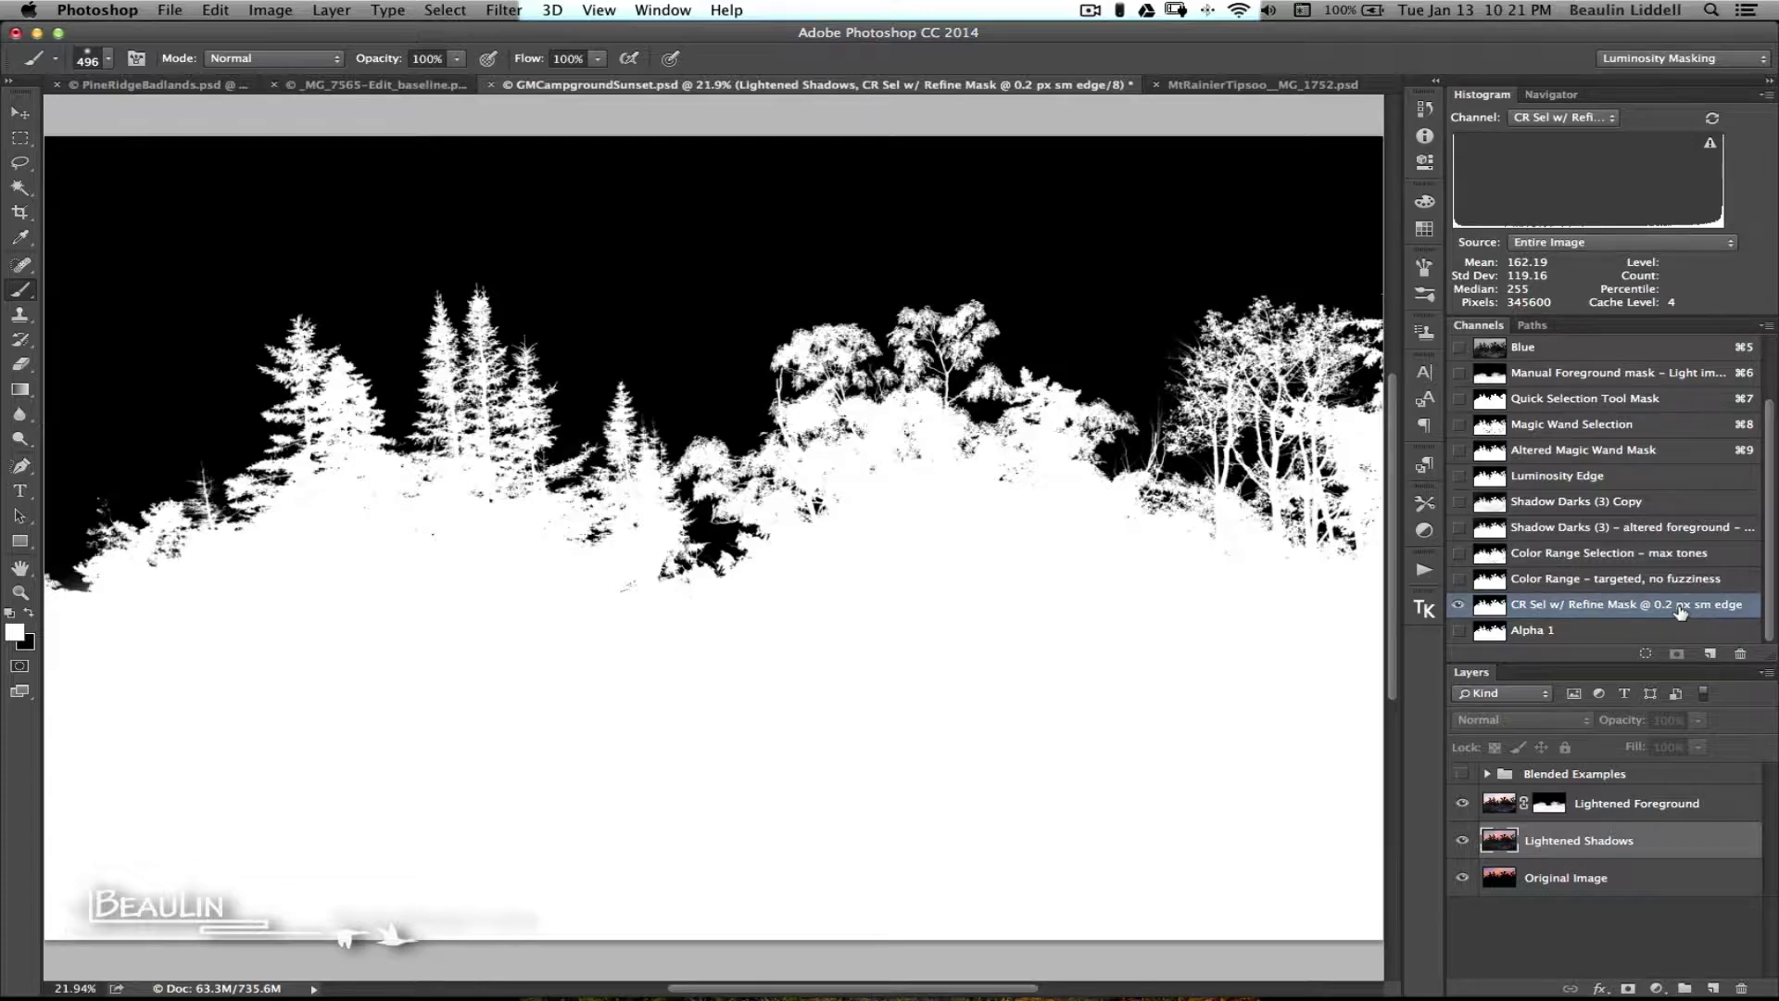
super+click(1679, 607)
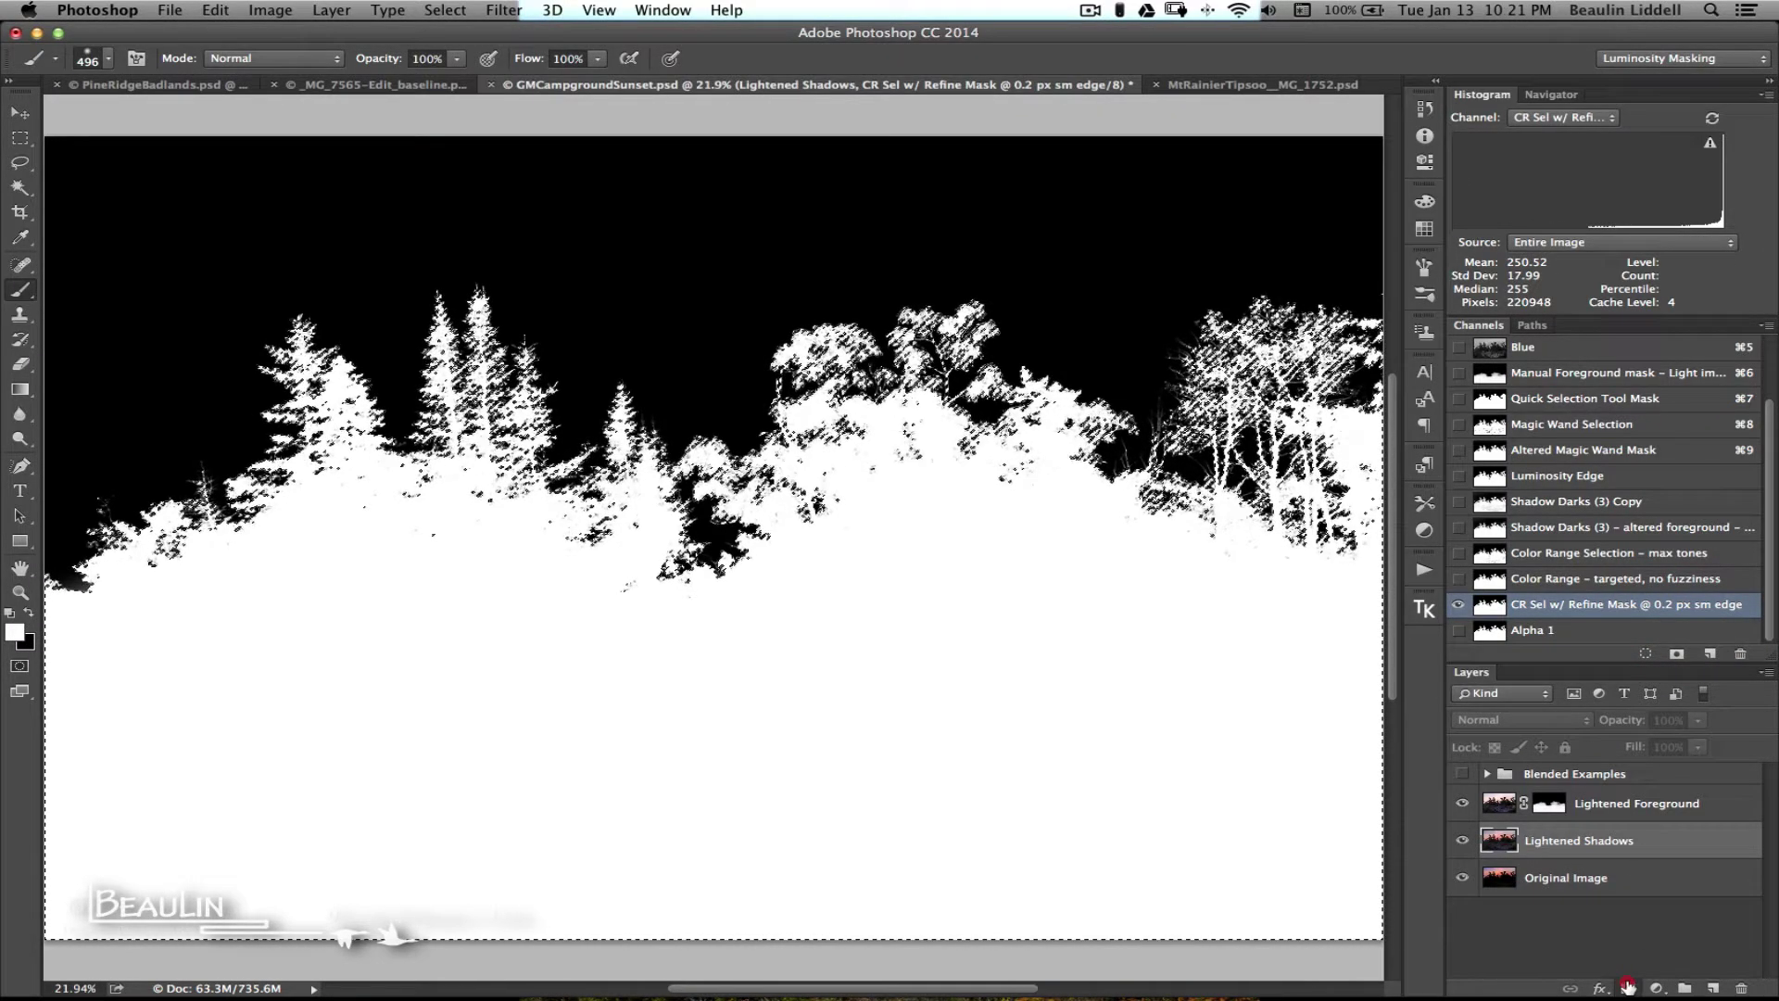
Add a new Lightened Shadows layer mask from that selection and view it at 100%.
click(1638, 851)
click(1628, 986)
key(super)
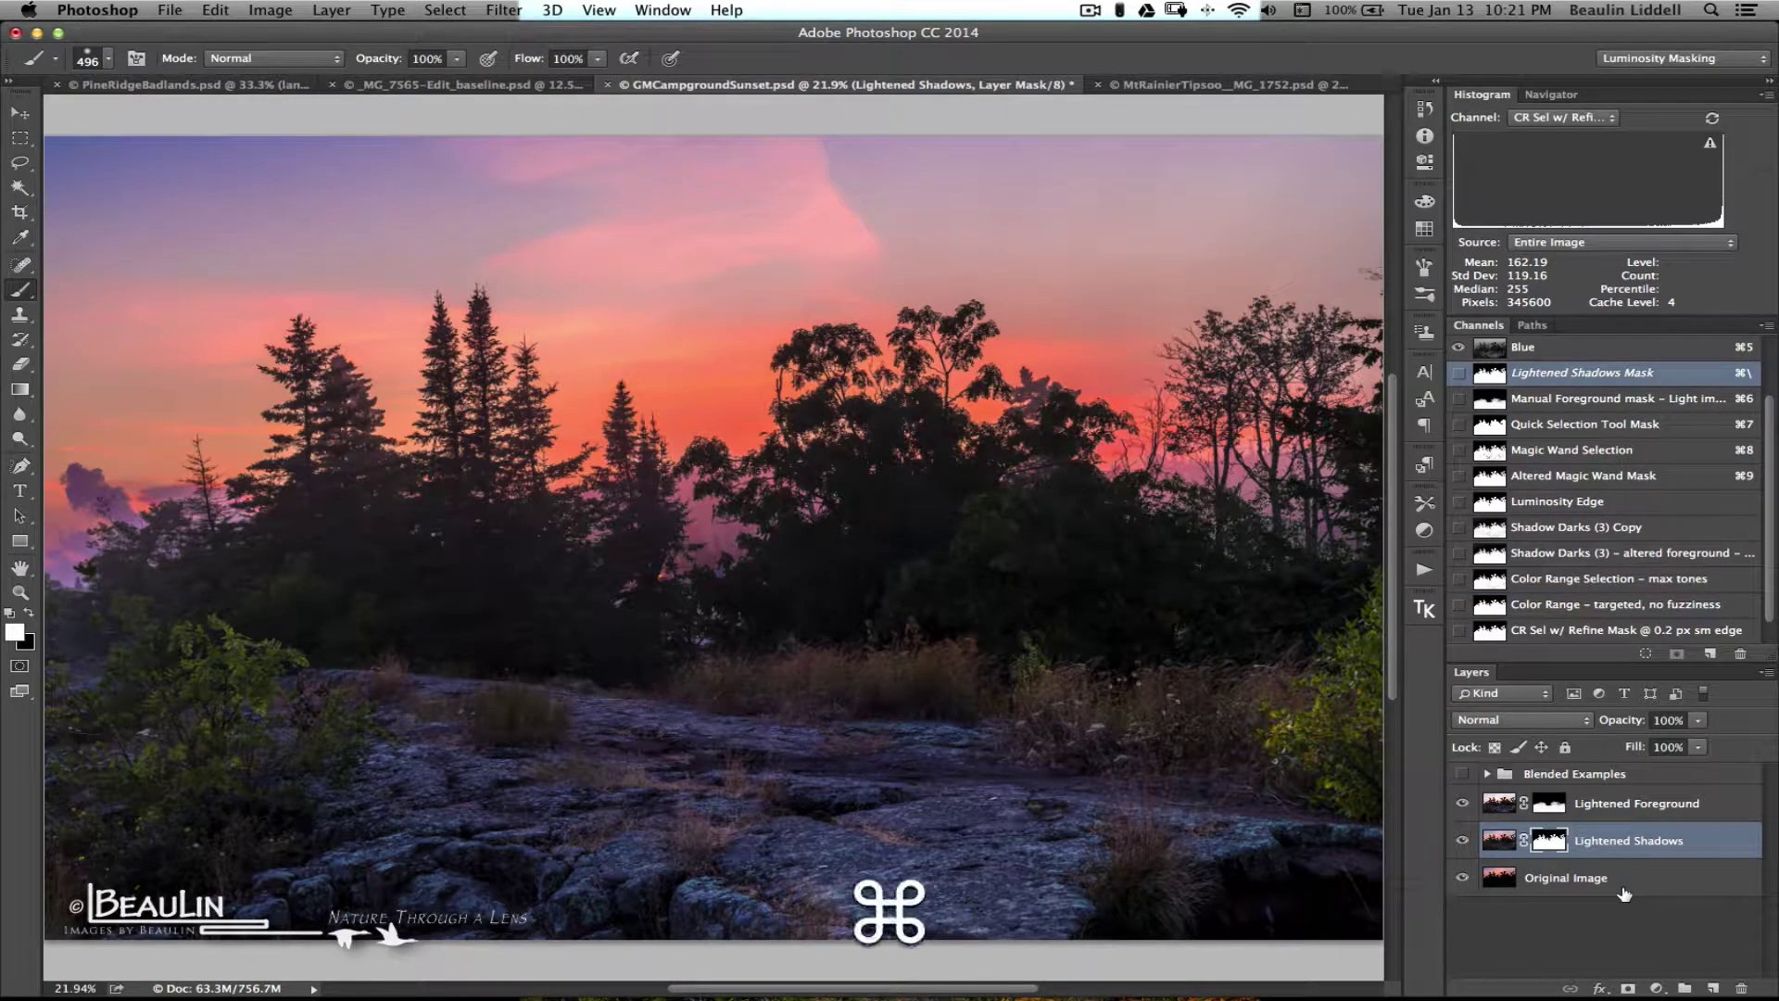
key(super+1)
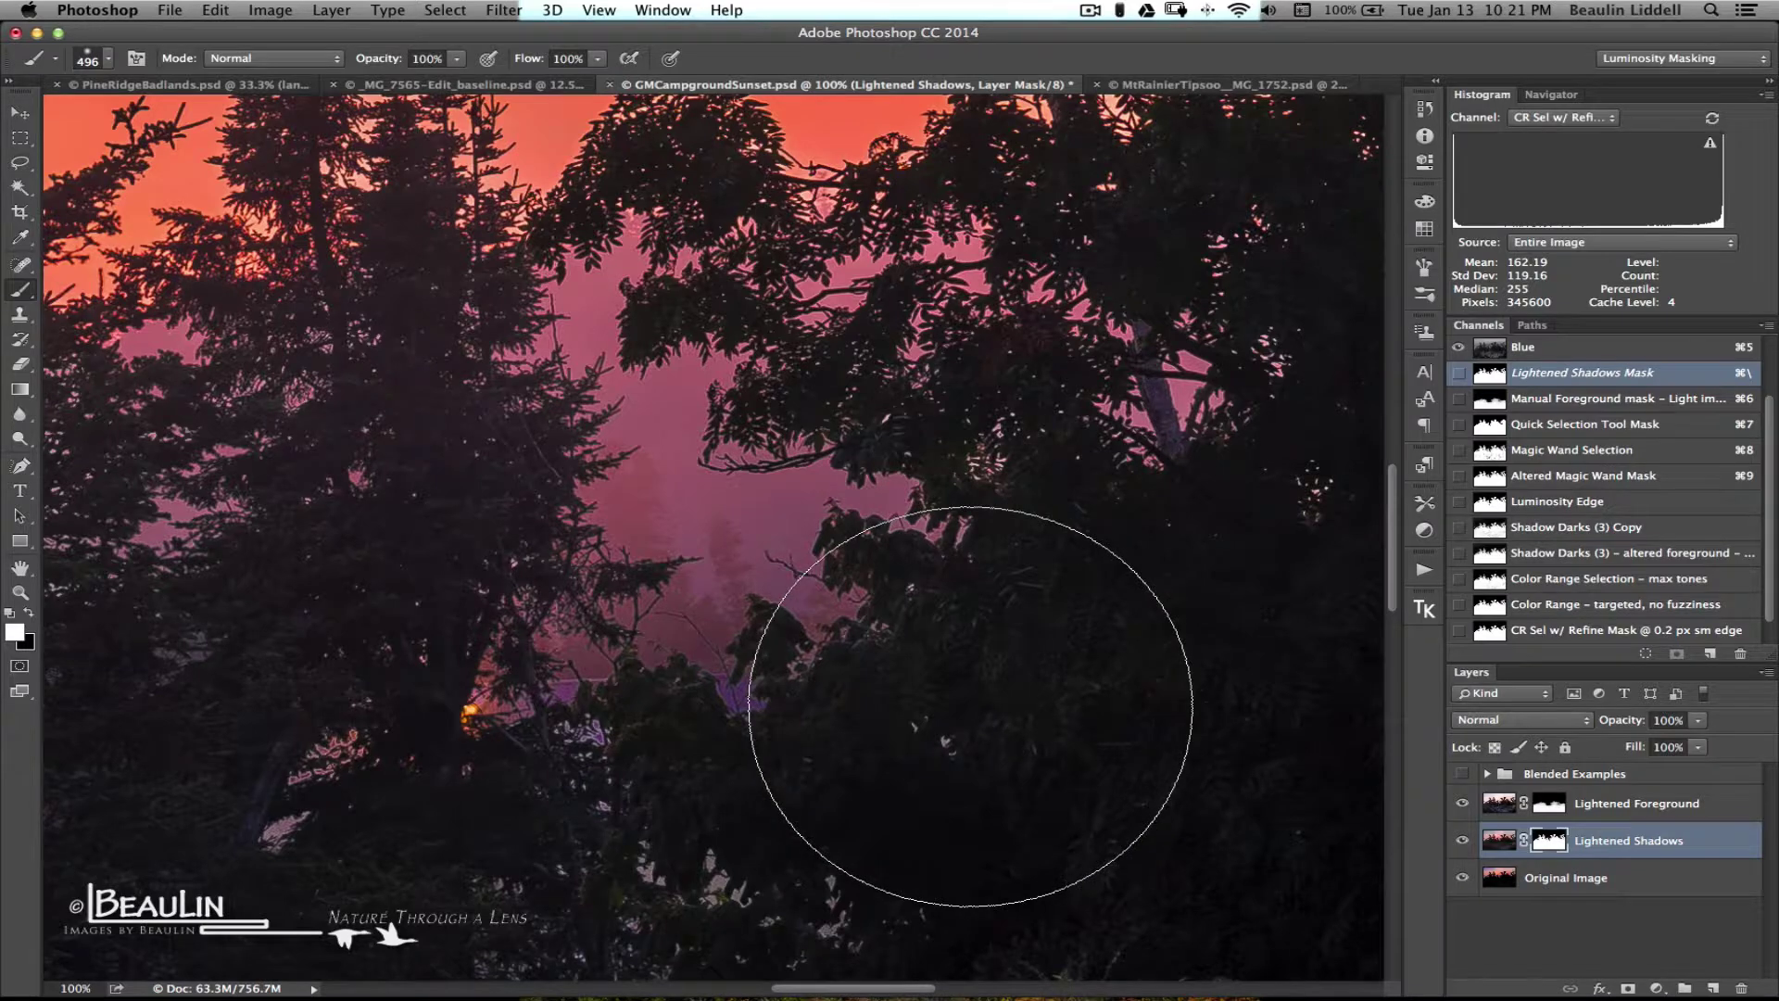
scroll(970, 706, down, 3)
scroll(970, 706, left, 10)
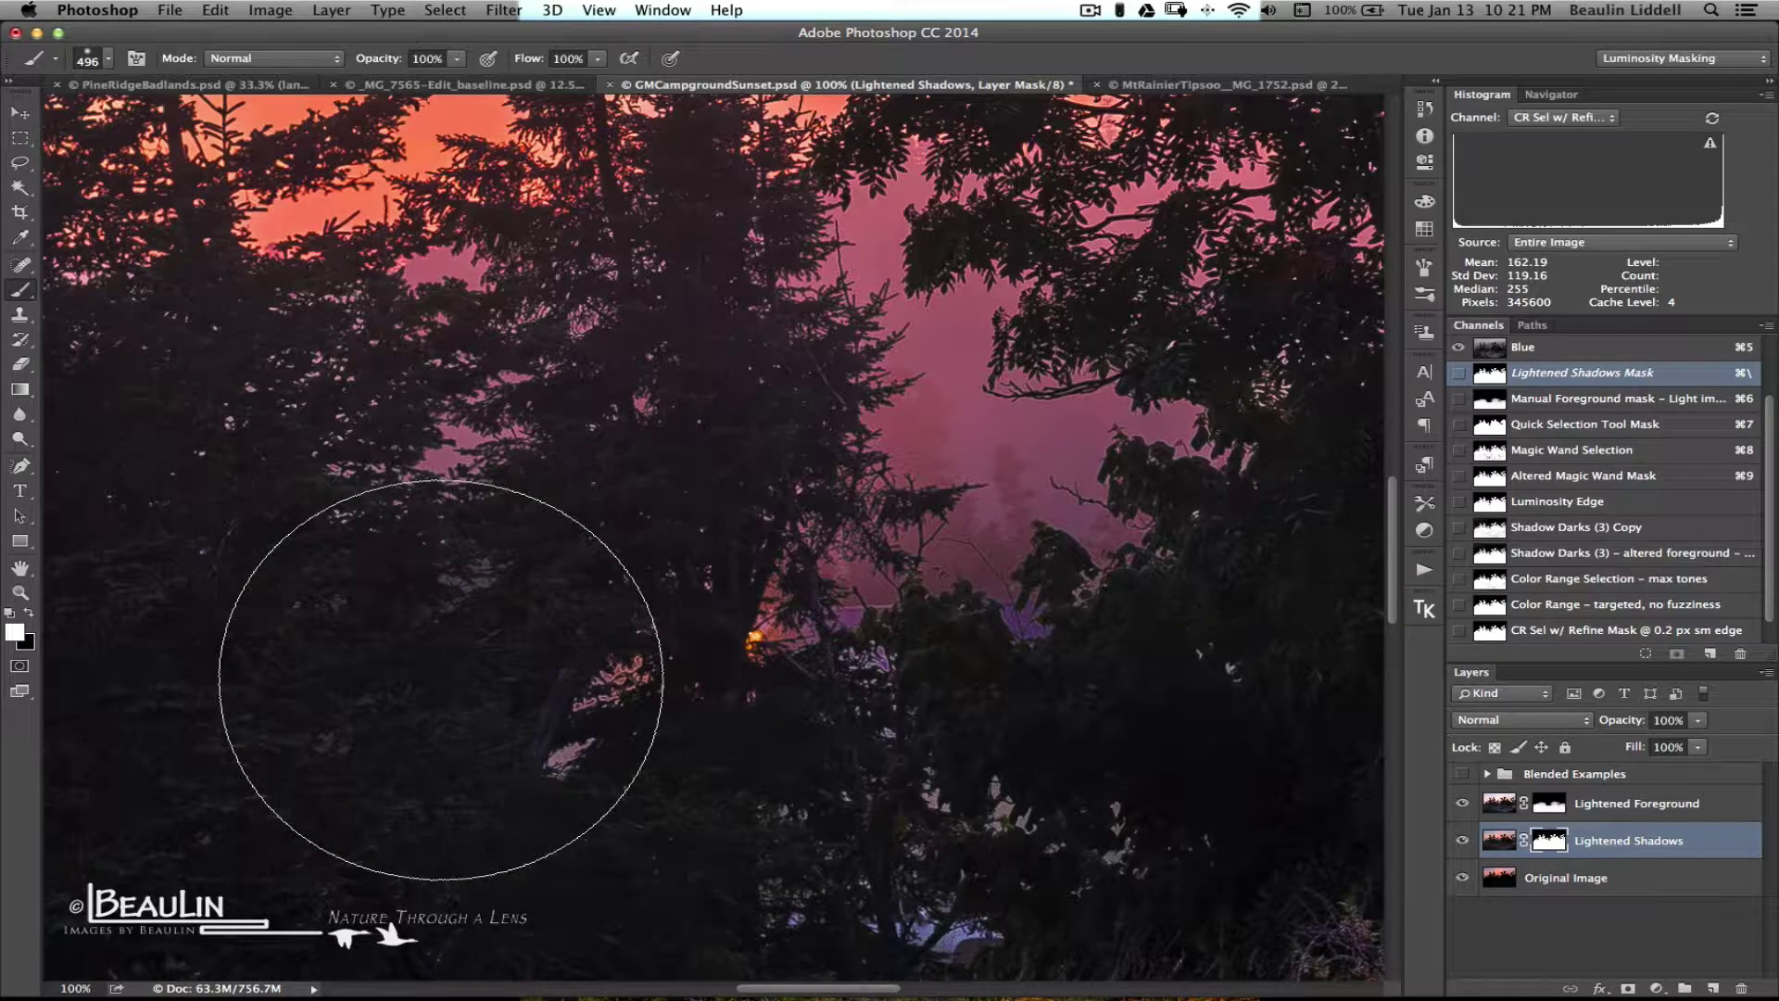
scroll(440, 679, down, 1)
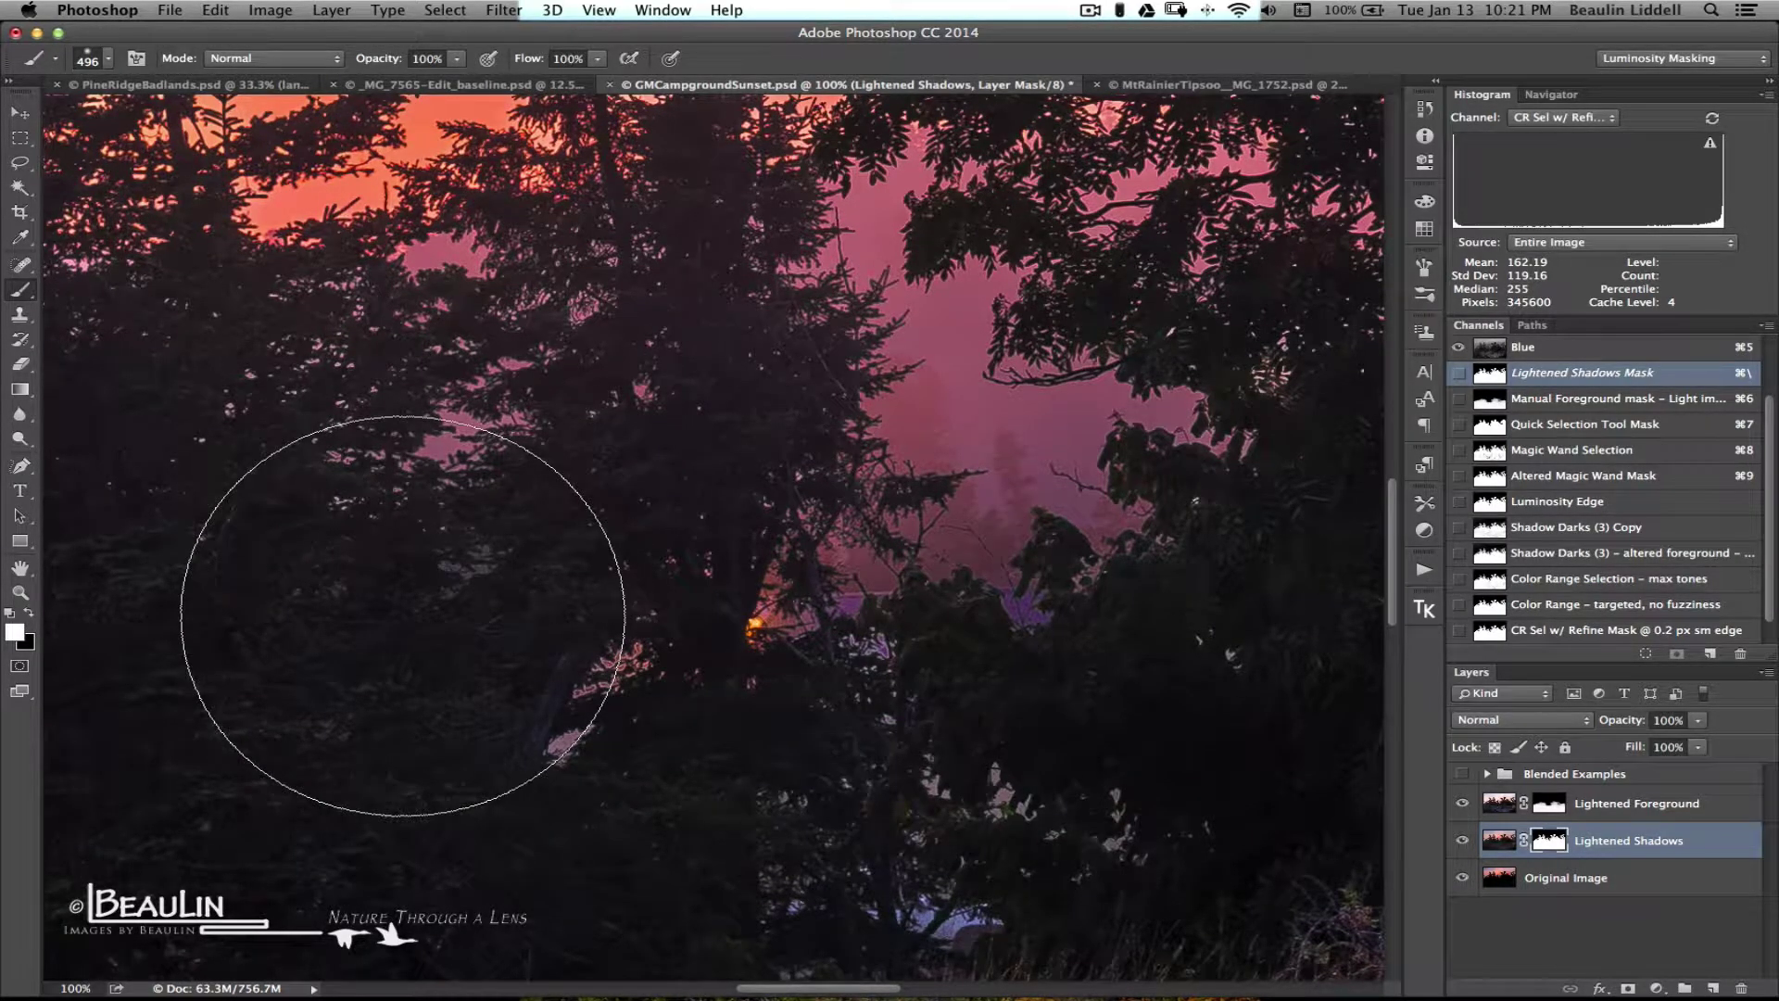
key(h)
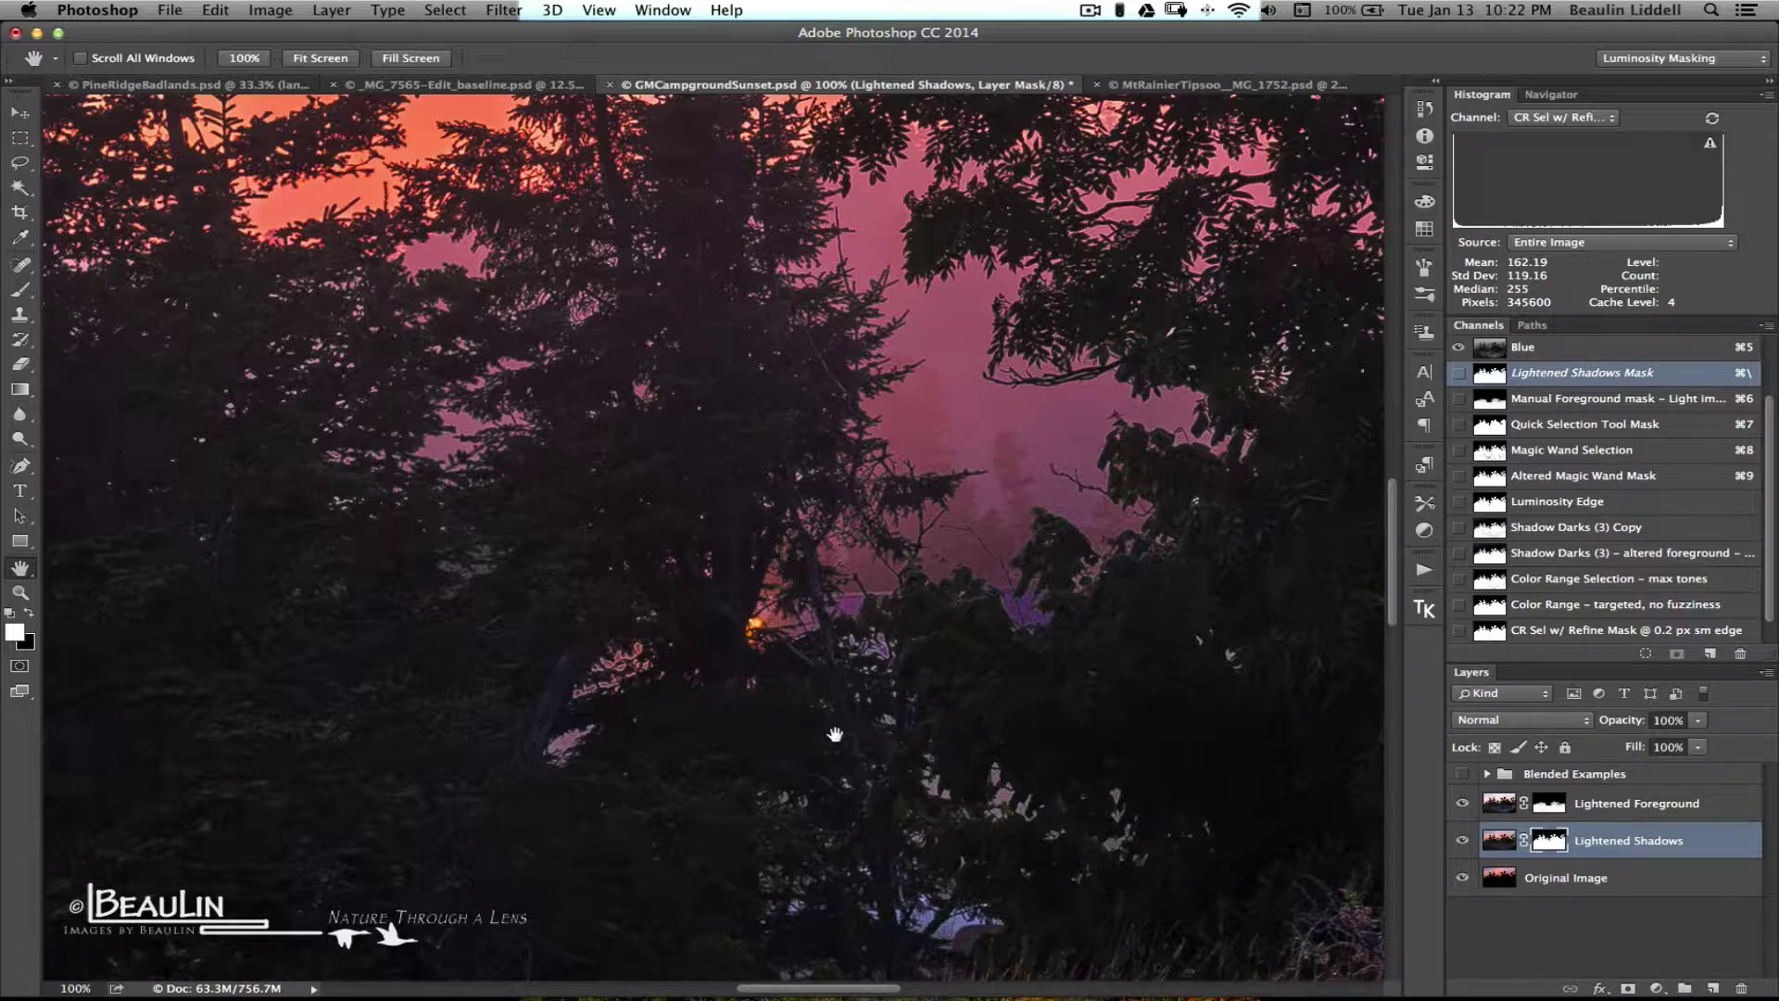
scroll(835, 734, up, 4)
scroll(835, 734, left, 4)
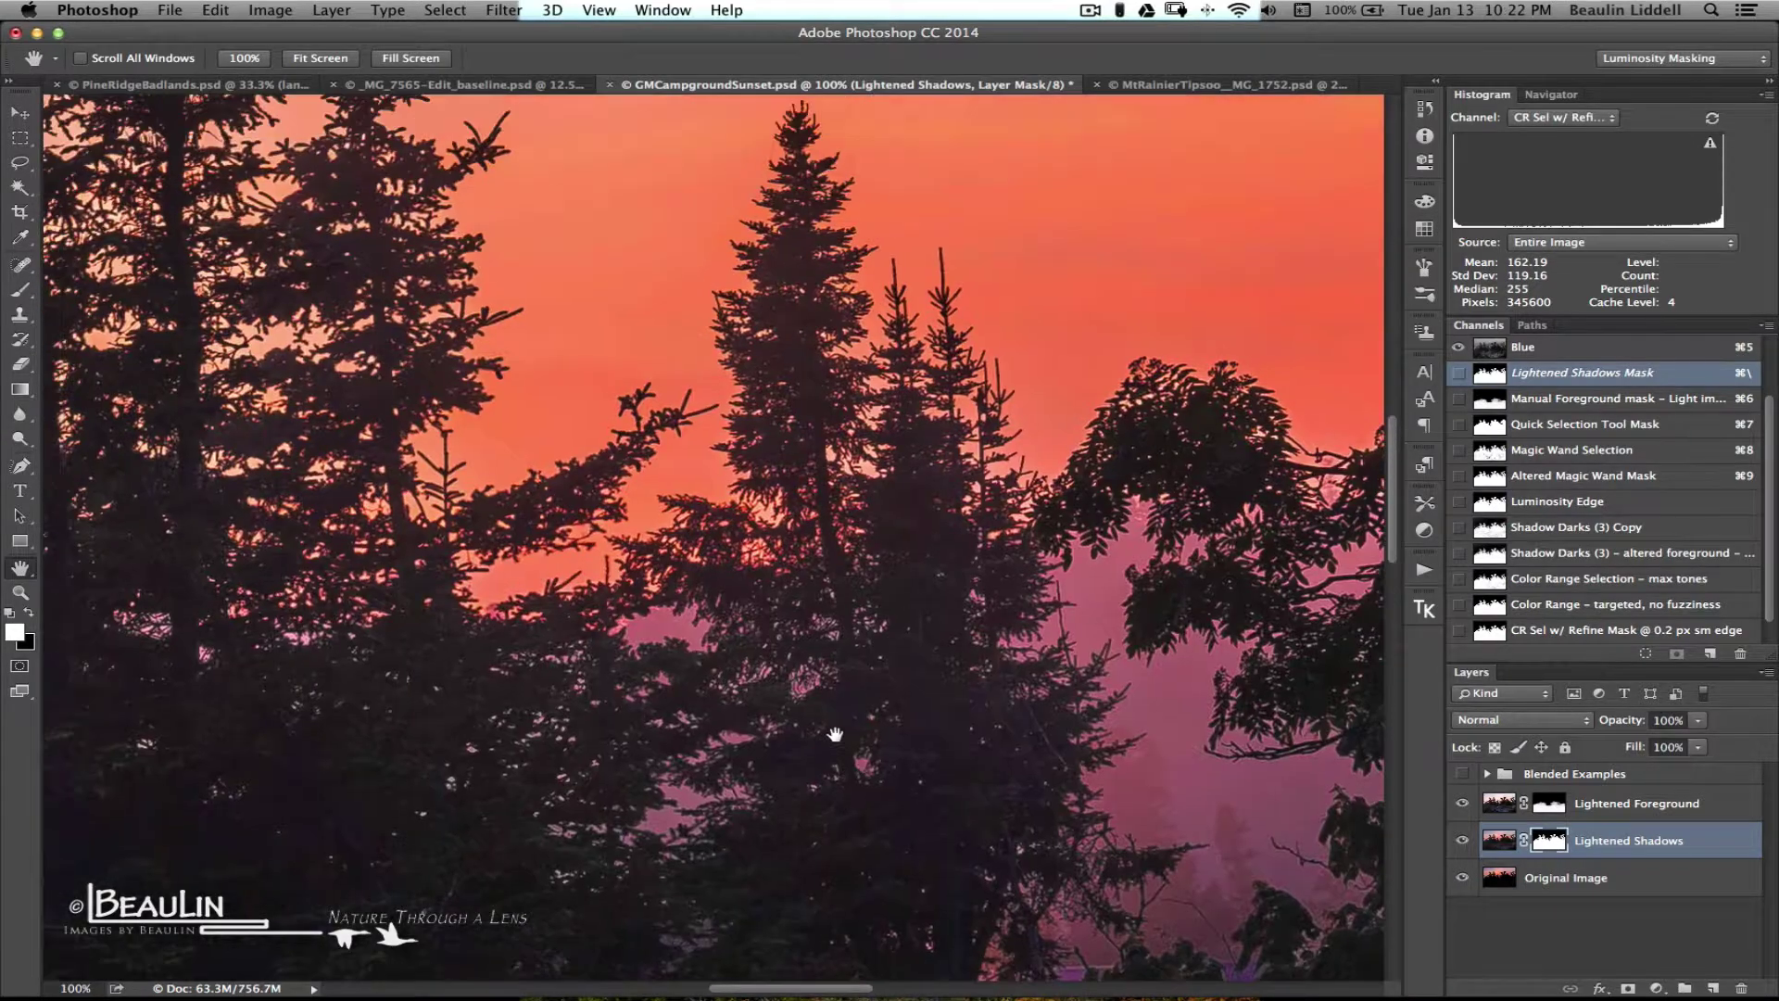
scroll(835, 734, left, 5)
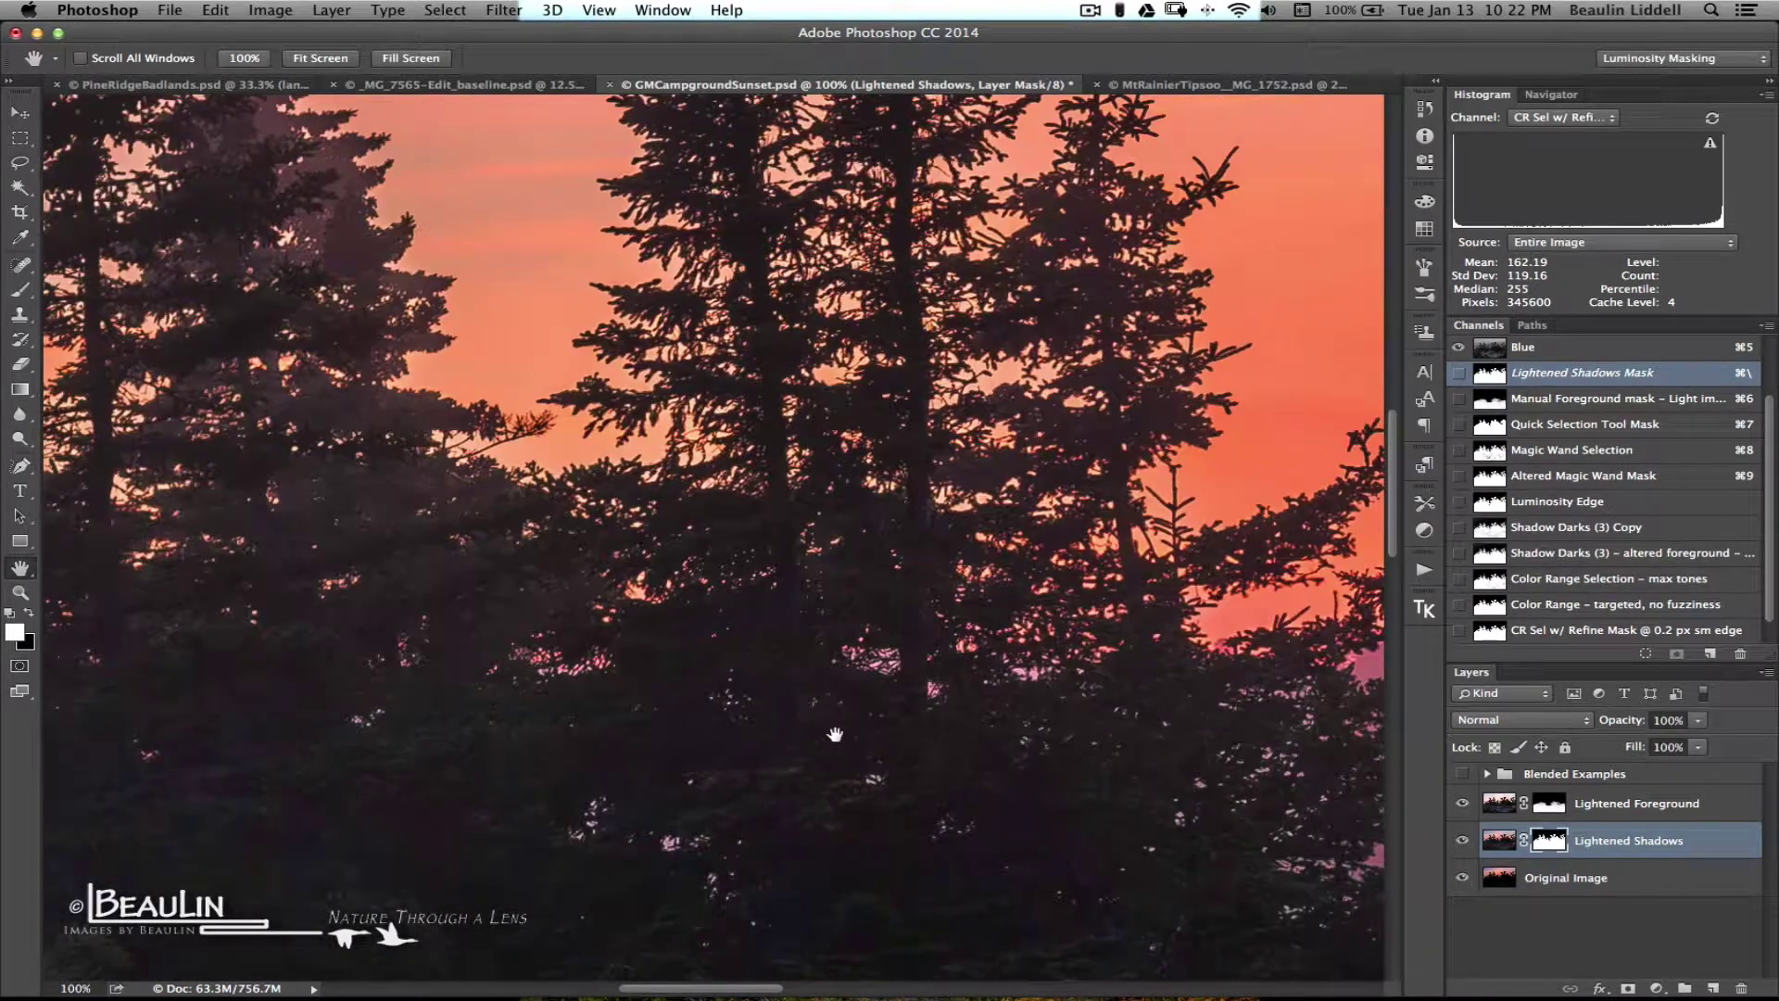
scroll(835, 734, up, 3)
scroll(835, 734, left, 4)
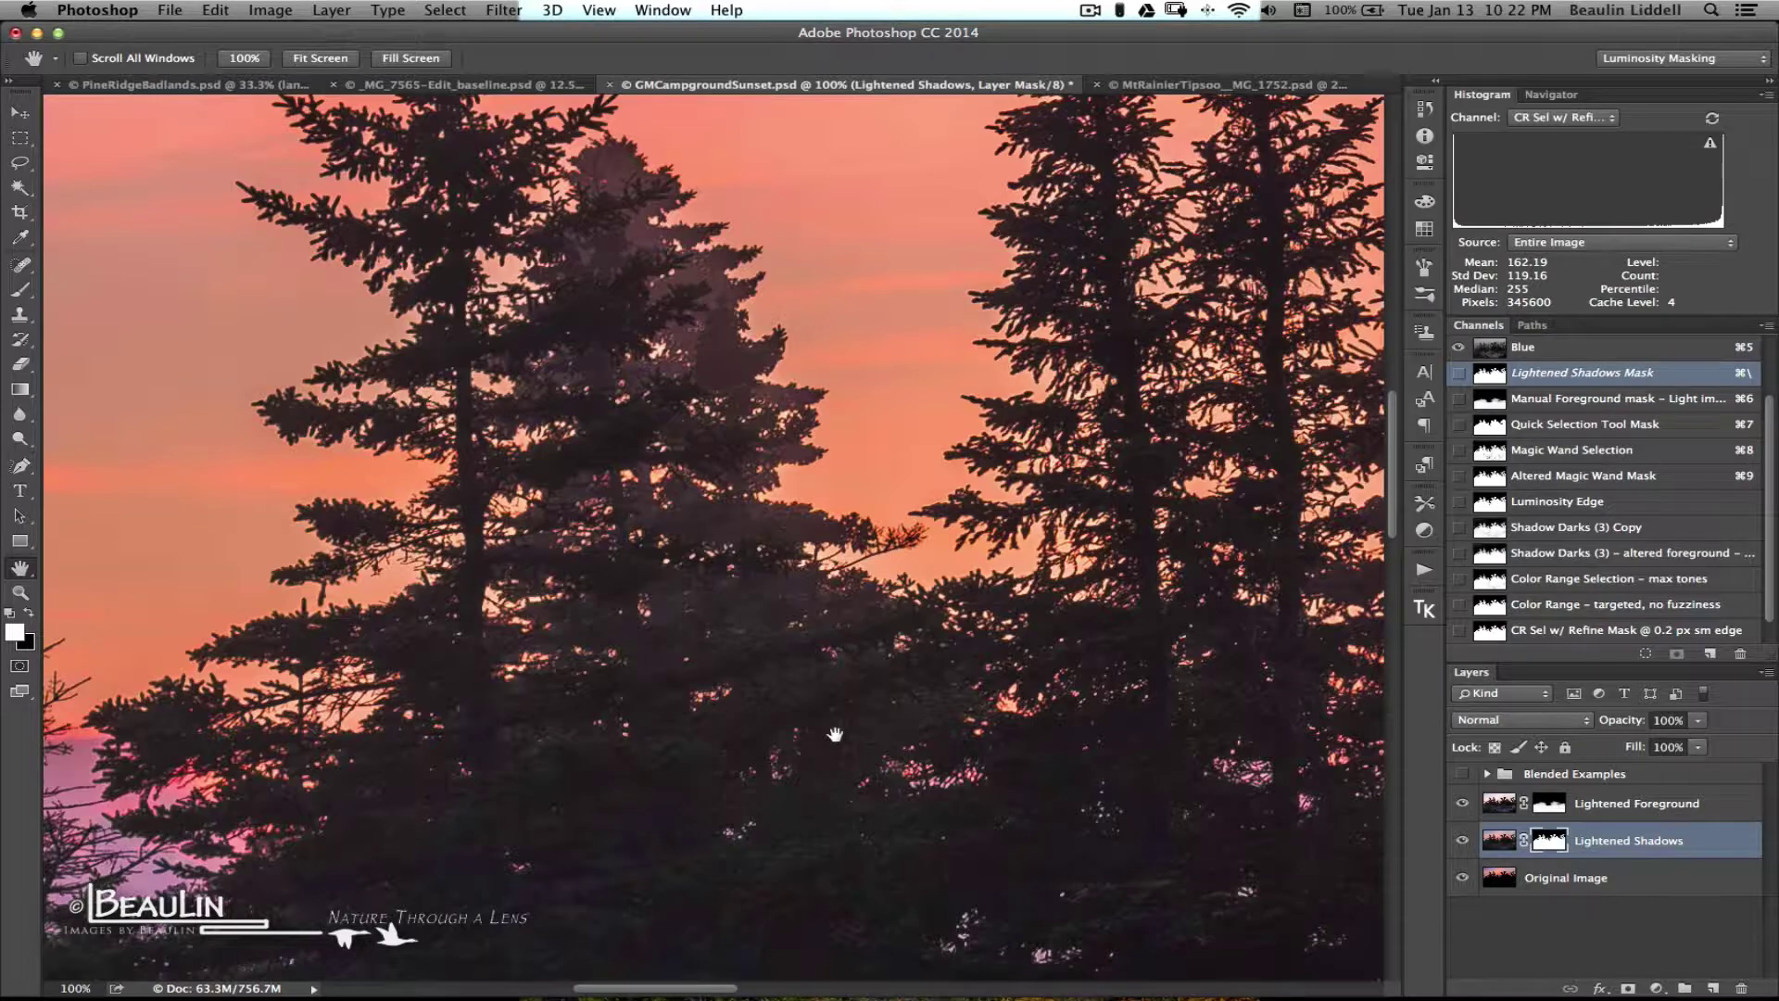
scroll(835, 734, left, 5)
scroll(835, 734, down, 2)
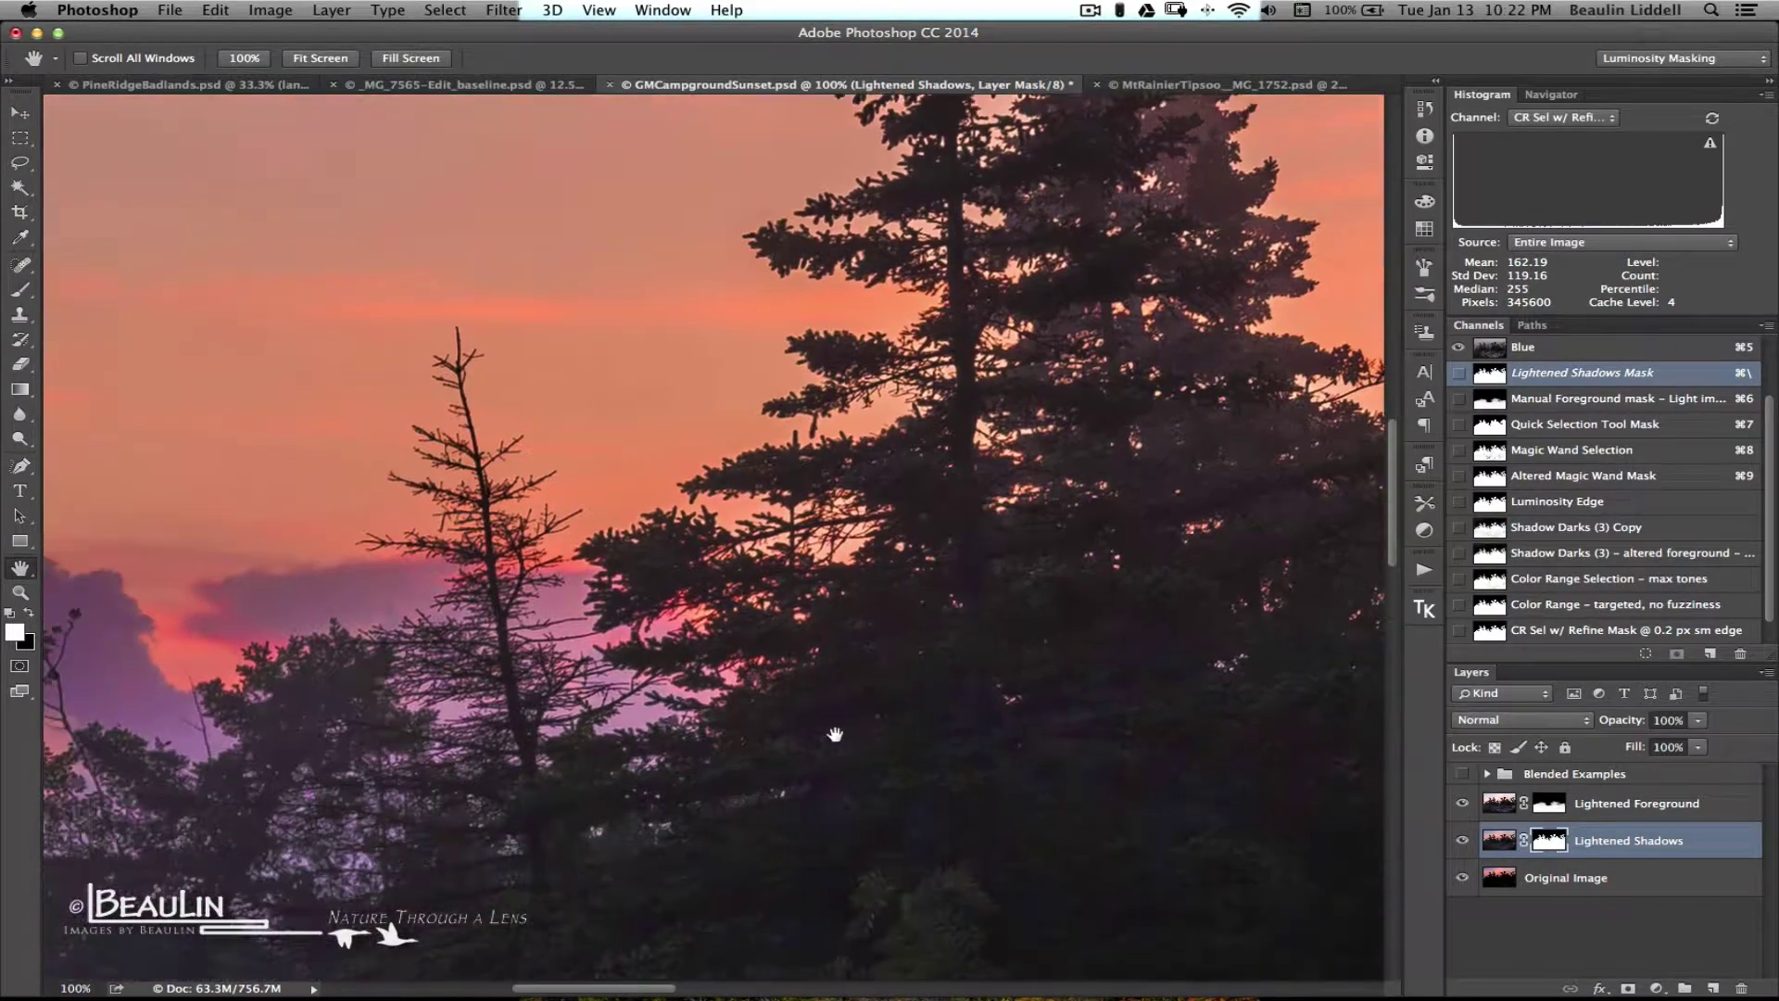
scroll(835, 734, left, 5)
scroll(835, 734, down, 2)
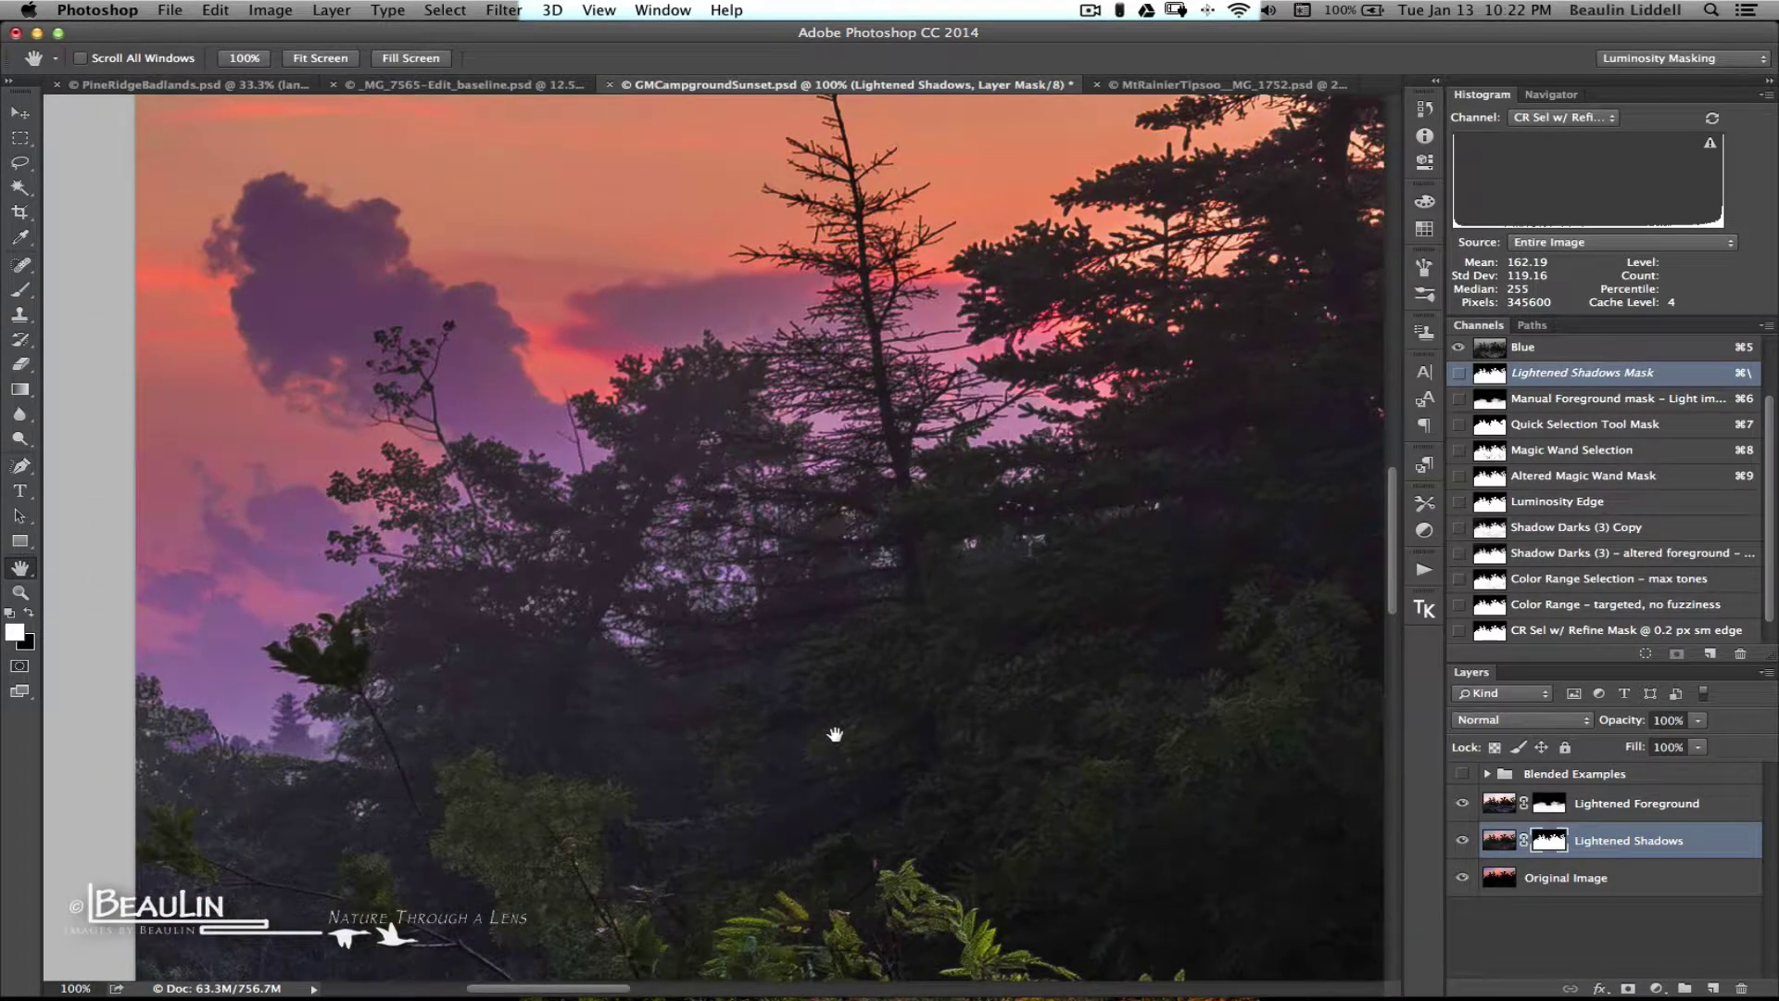
scroll(835, 734, down, 2)
scroll(835, 734, down, 3)
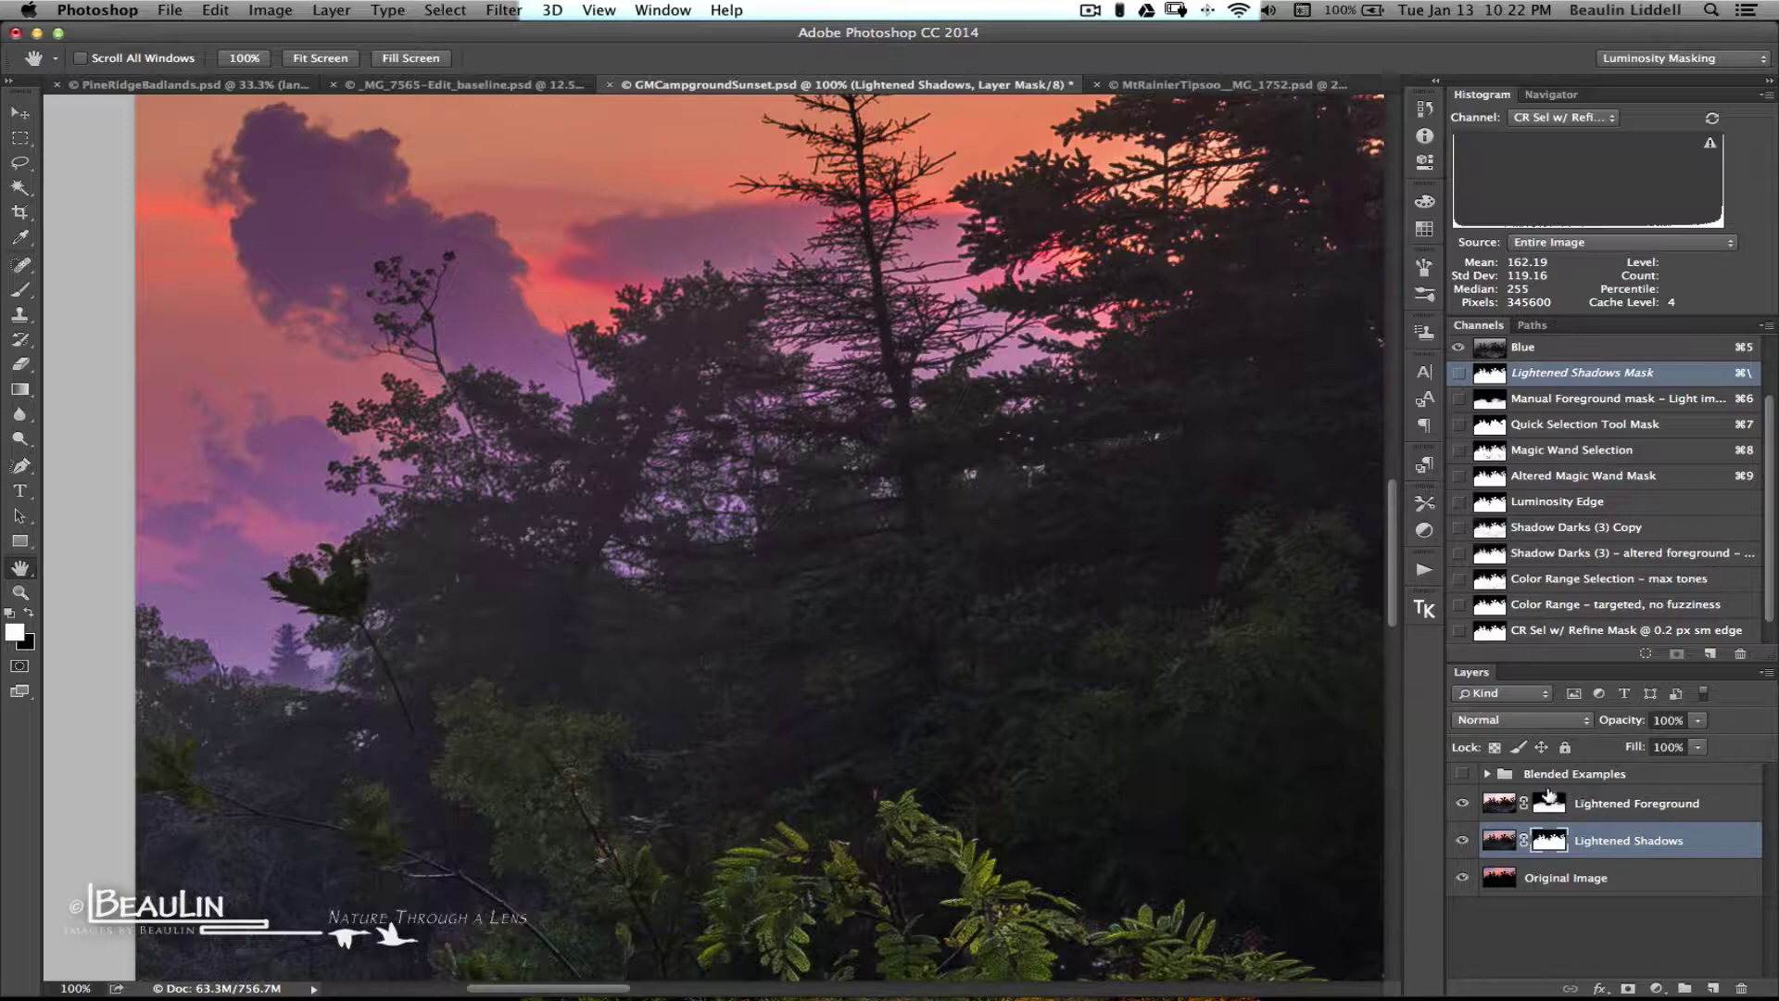
Show Blended Examples and compare it with the Shadow Darks (3) Copy and altered-foreground channels.
click(1461, 775)
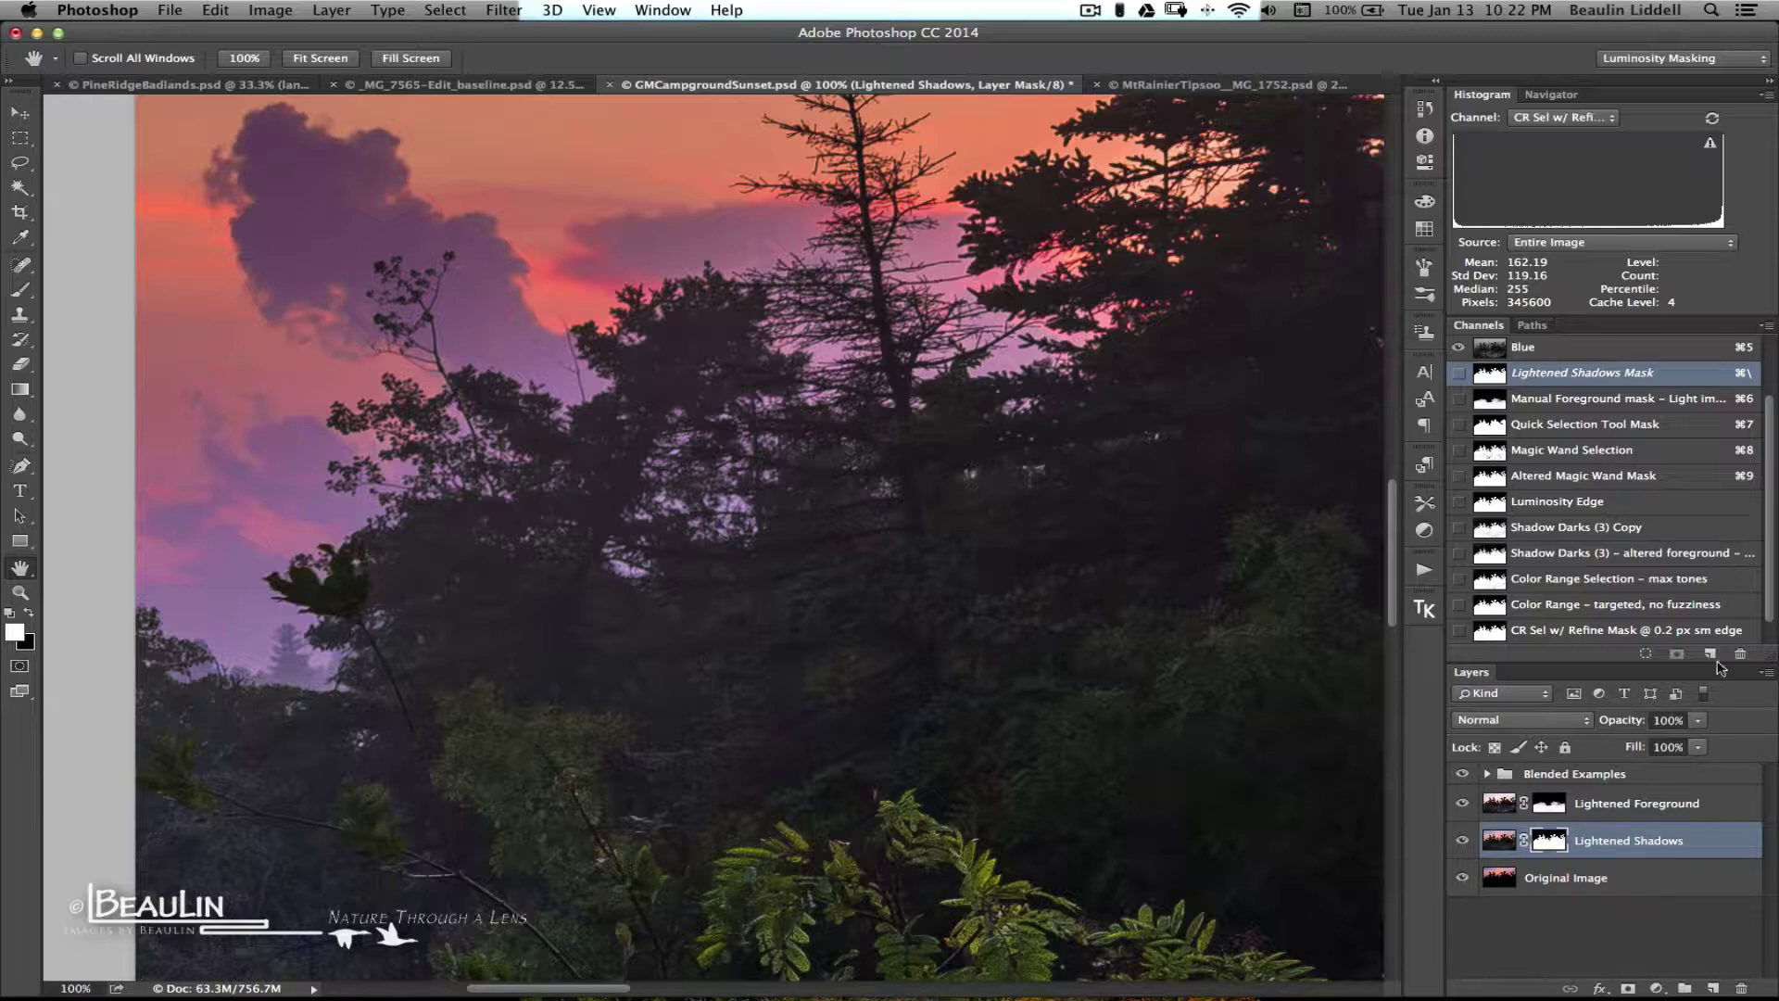
super+click(1608, 533)
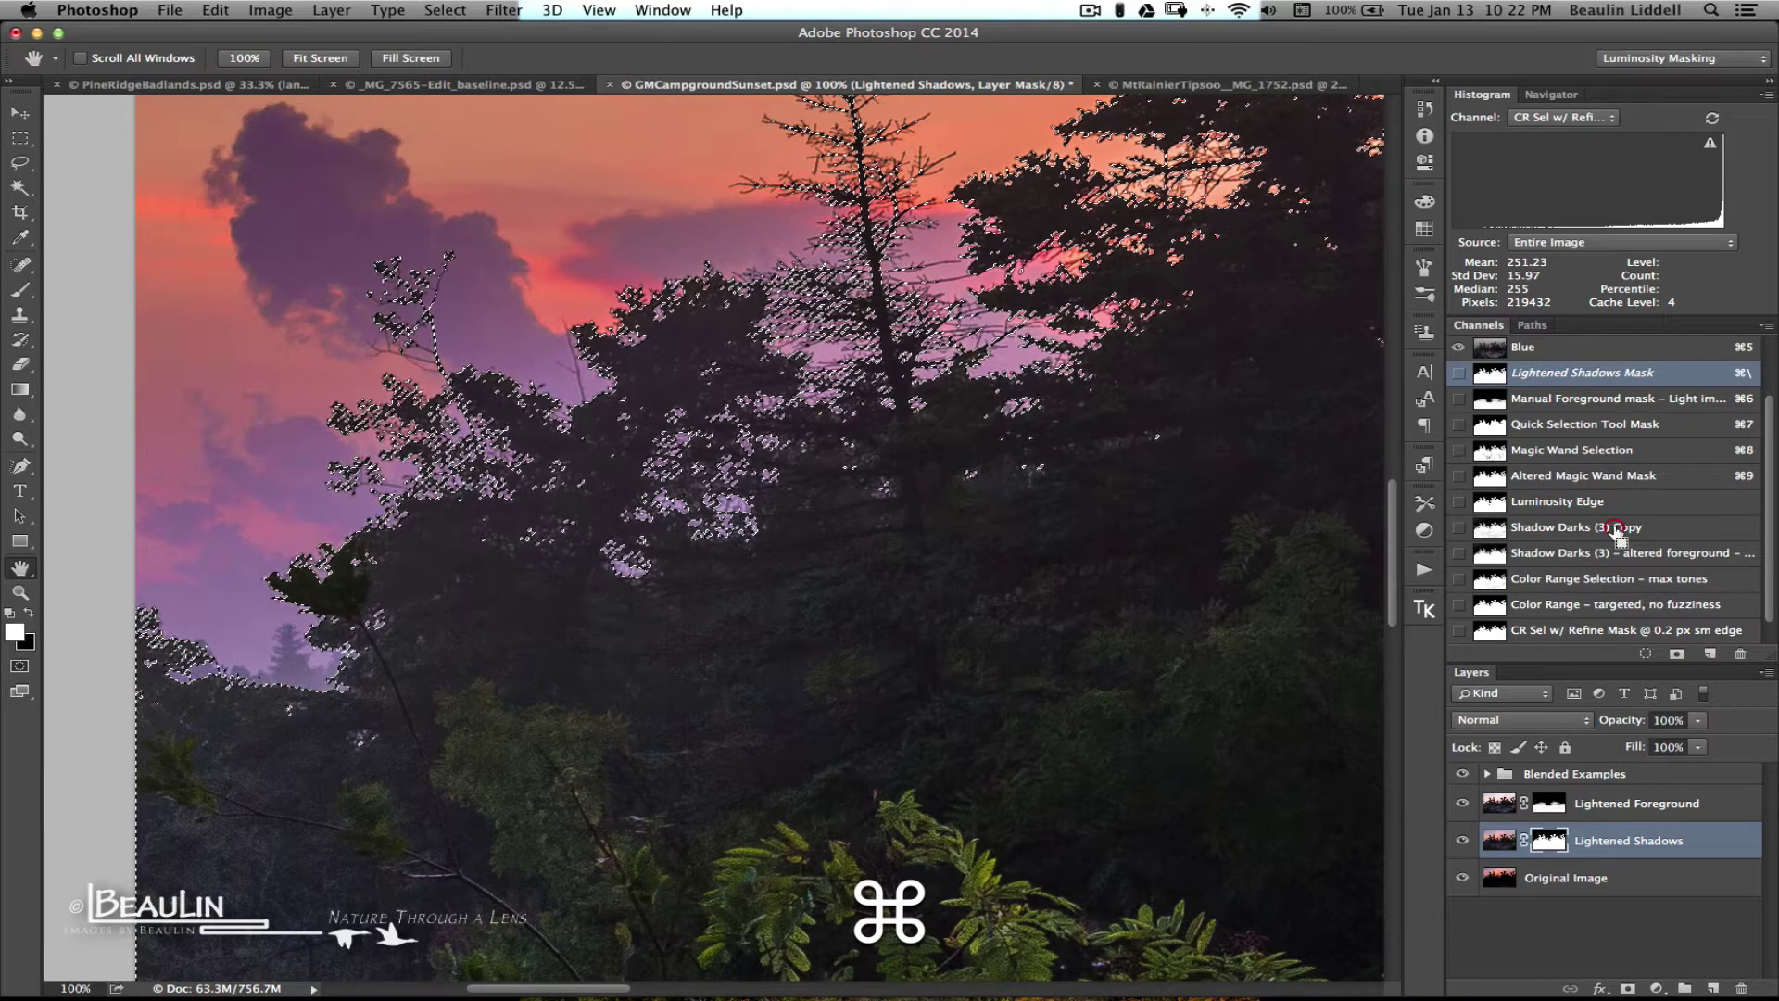
key(super+d)
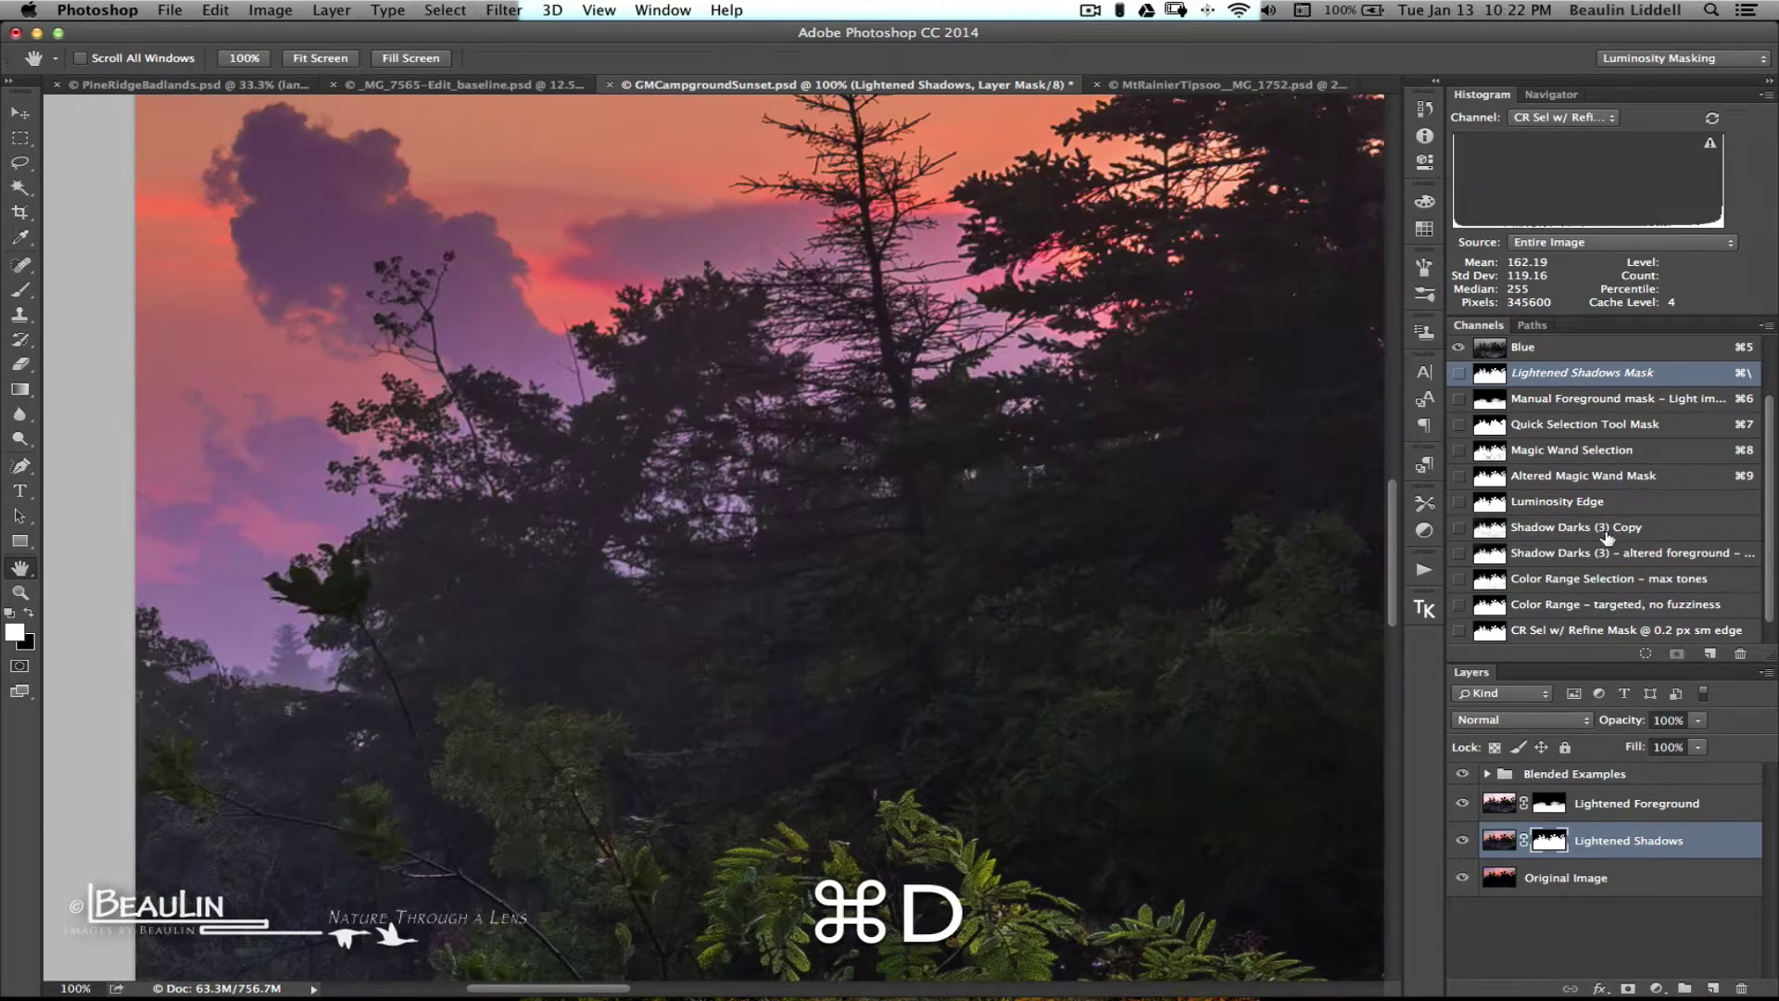
click(1610, 534)
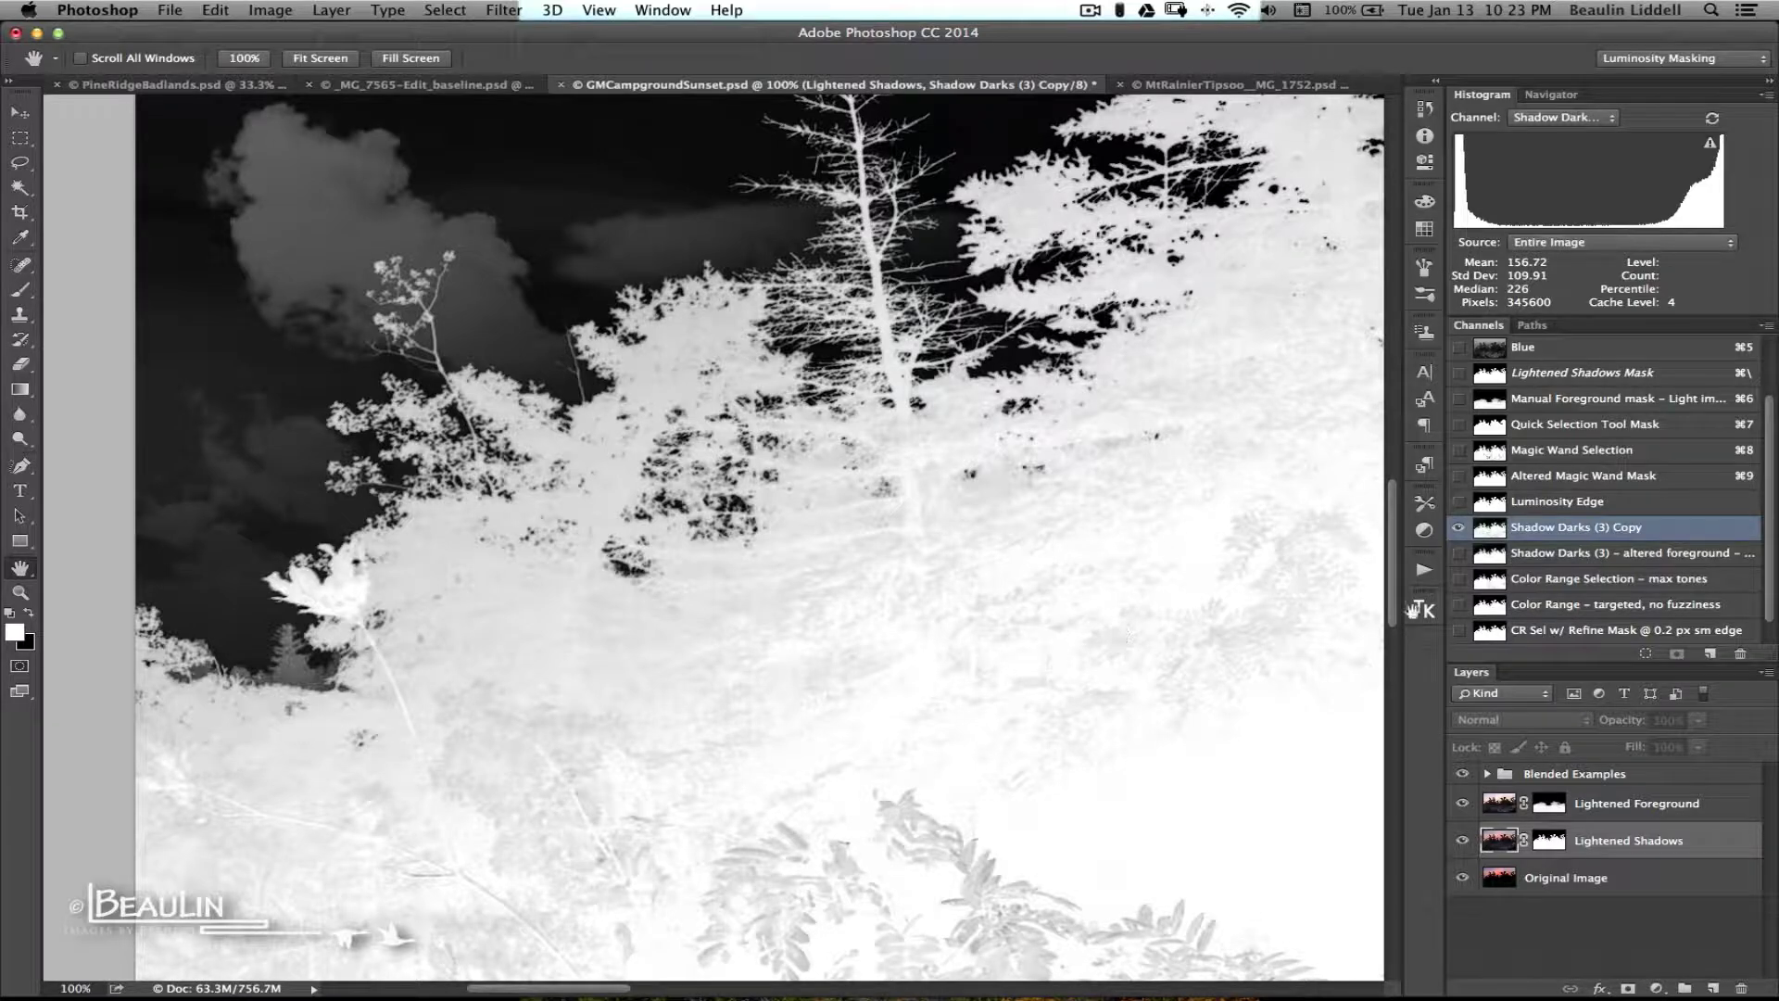
click(1589, 555)
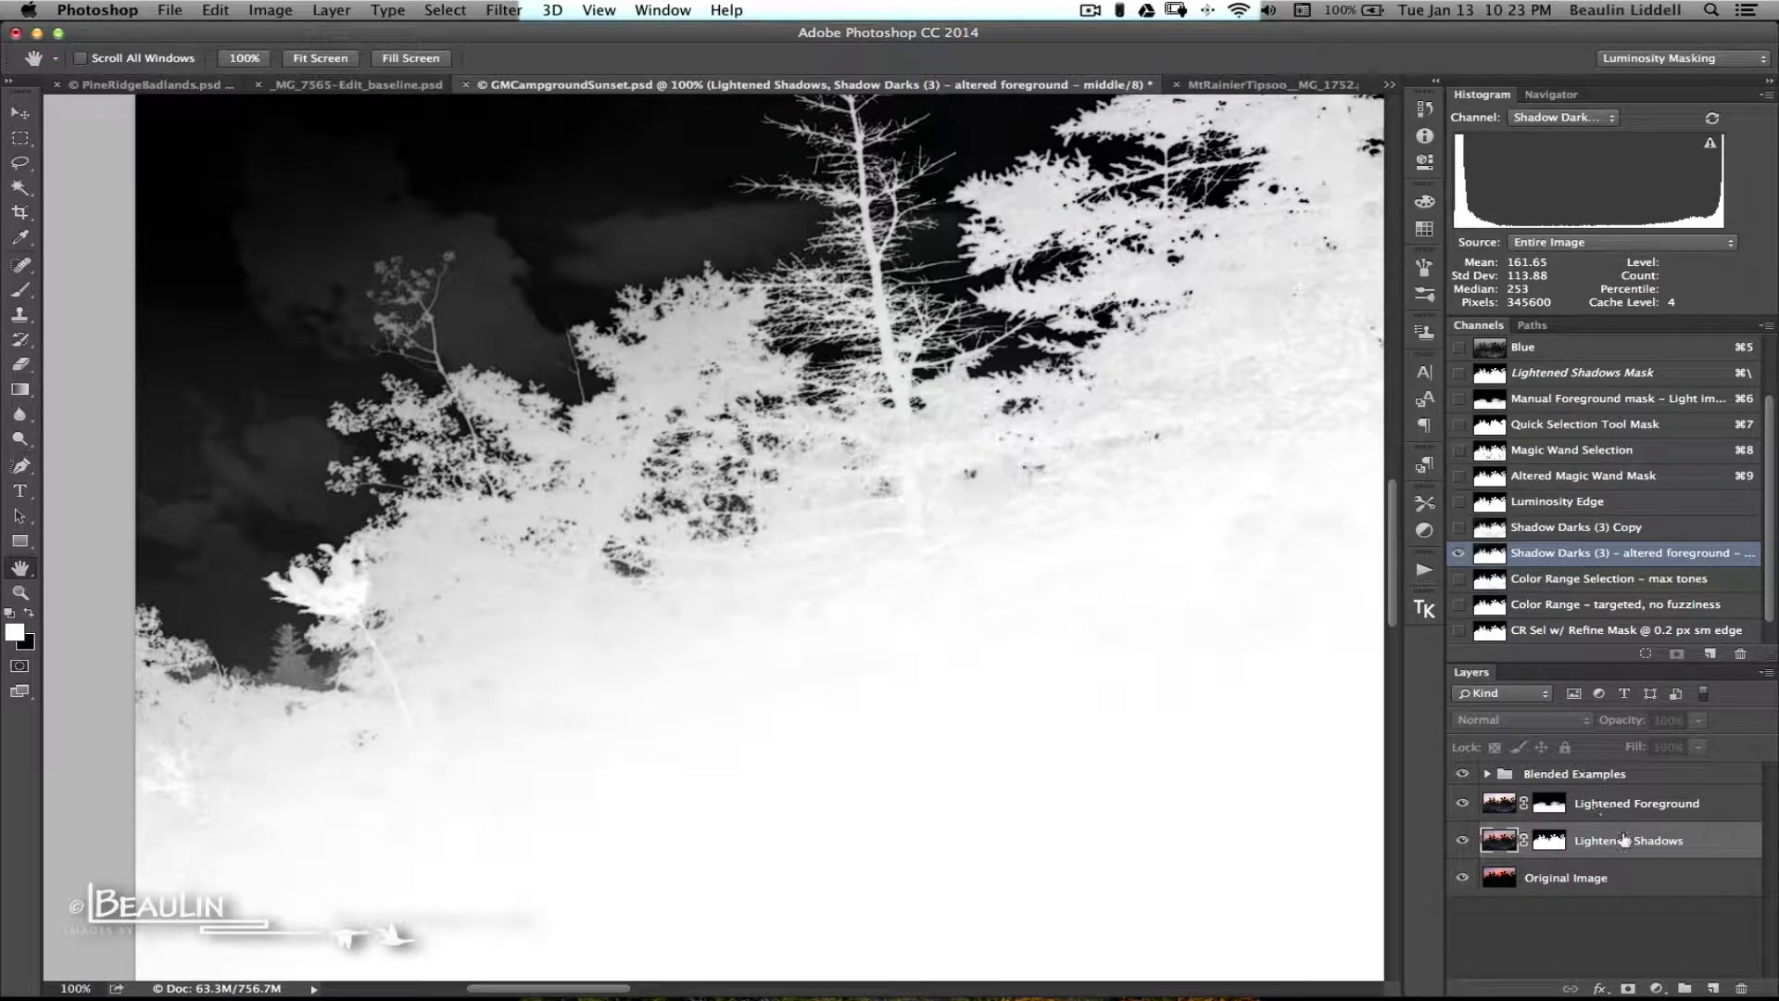
click(1617, 773)
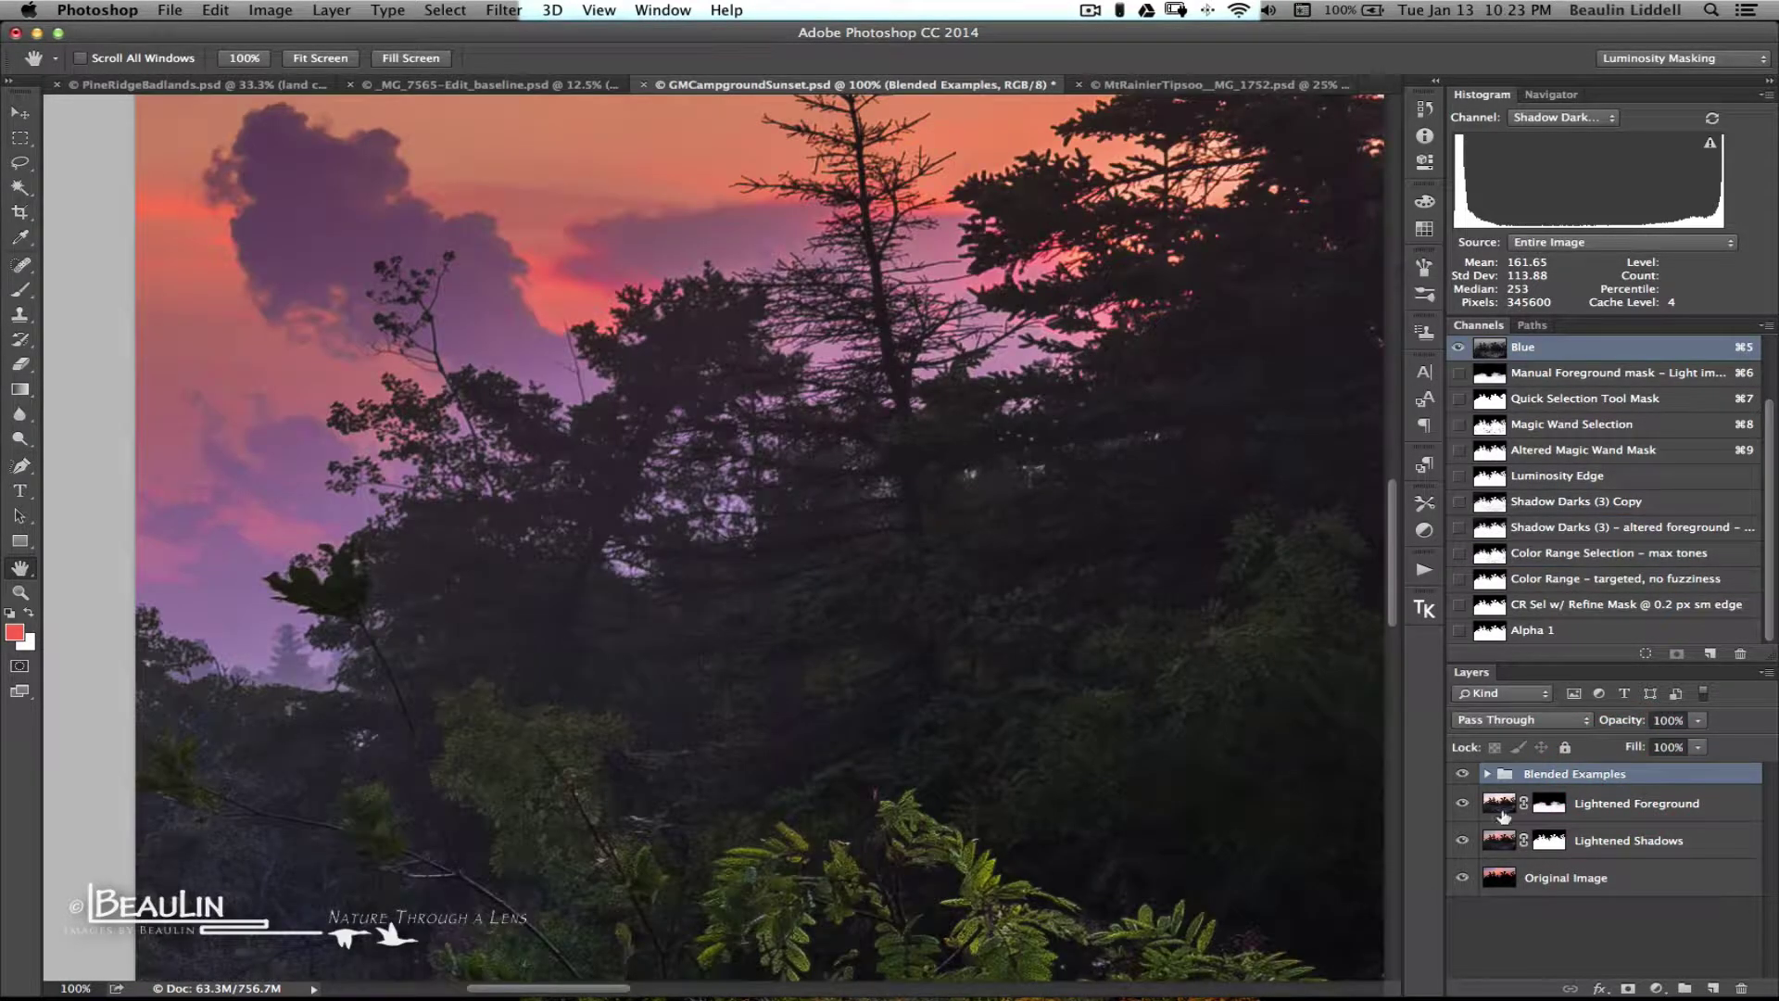
Hide Blended Examples, fit the sunset photo on screen, and switch to the MtRainierTipsoo document.
click(1462, 774)
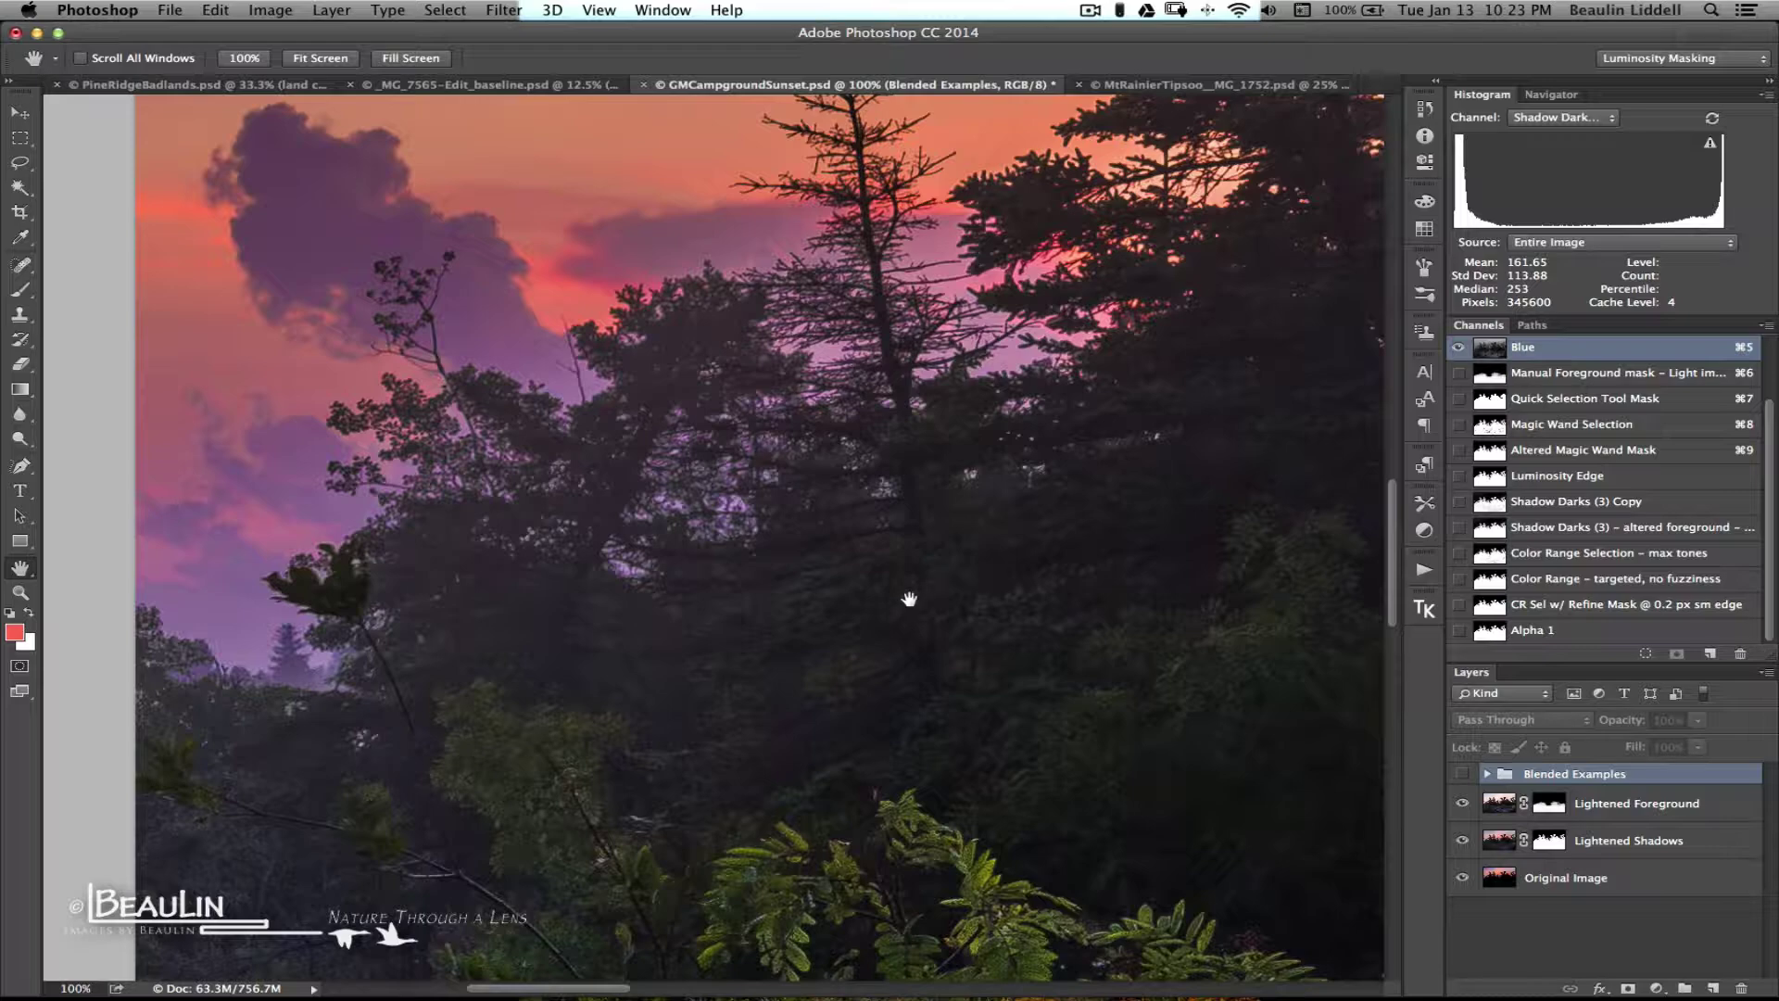
key(super+0)
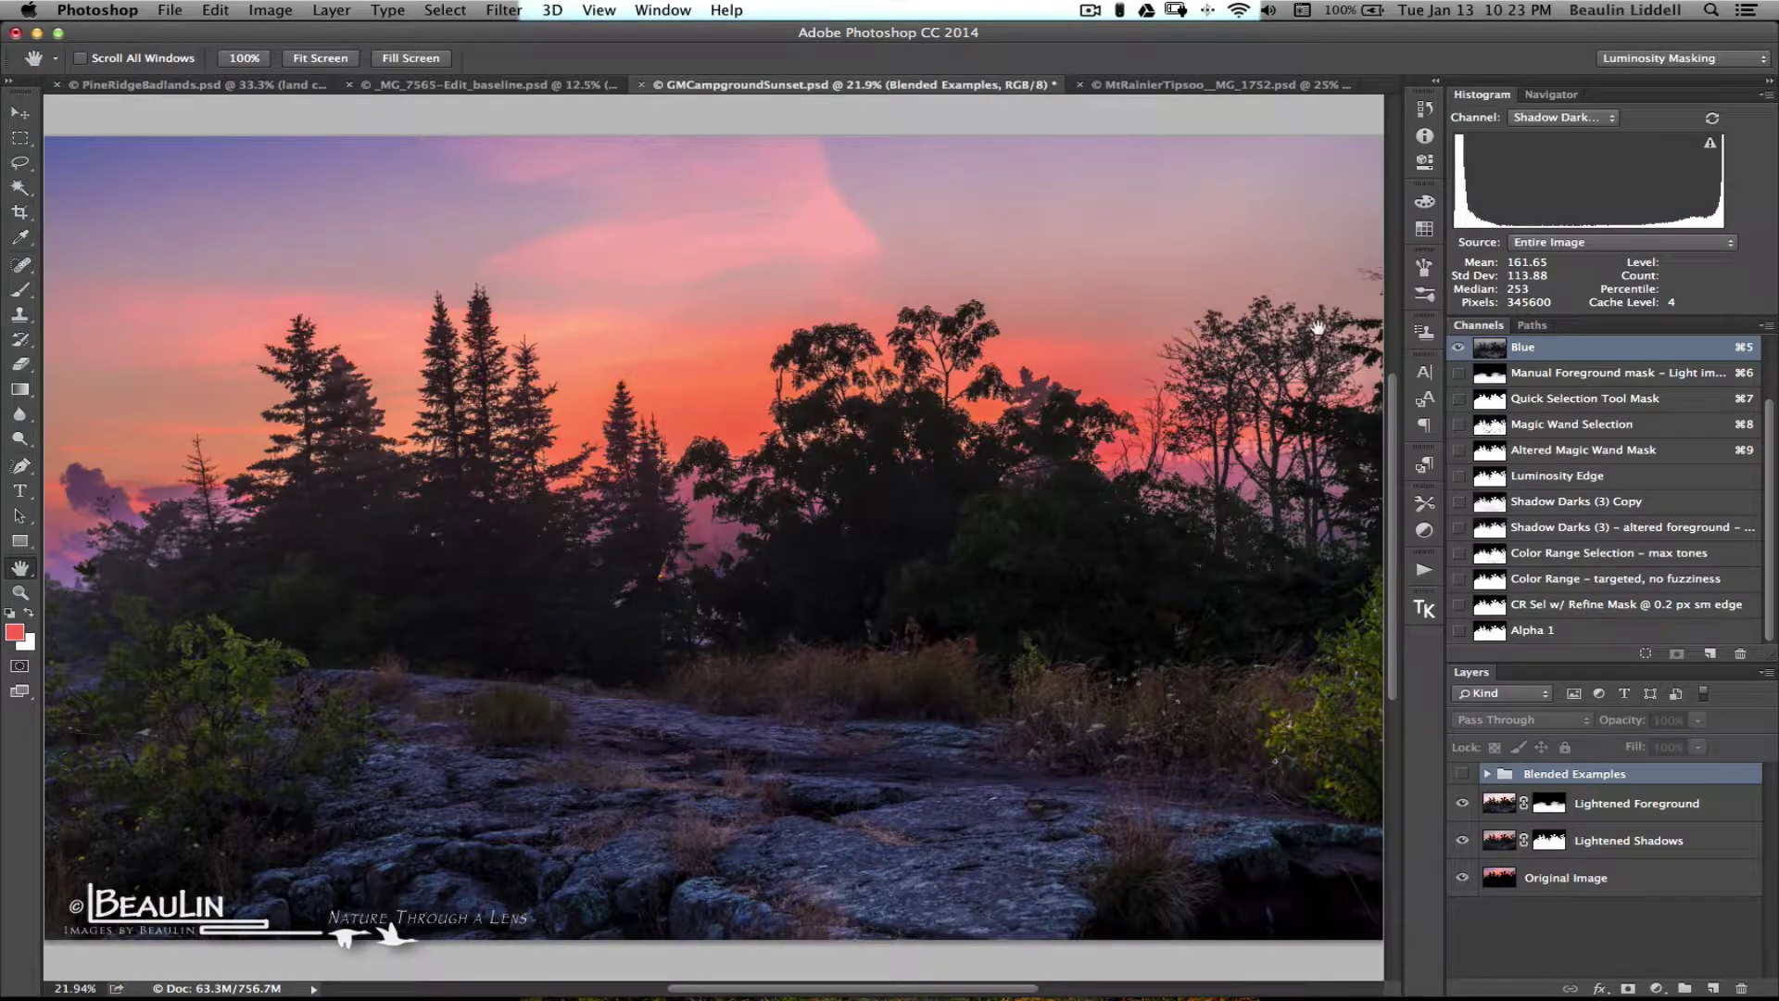
click(1194, 87)
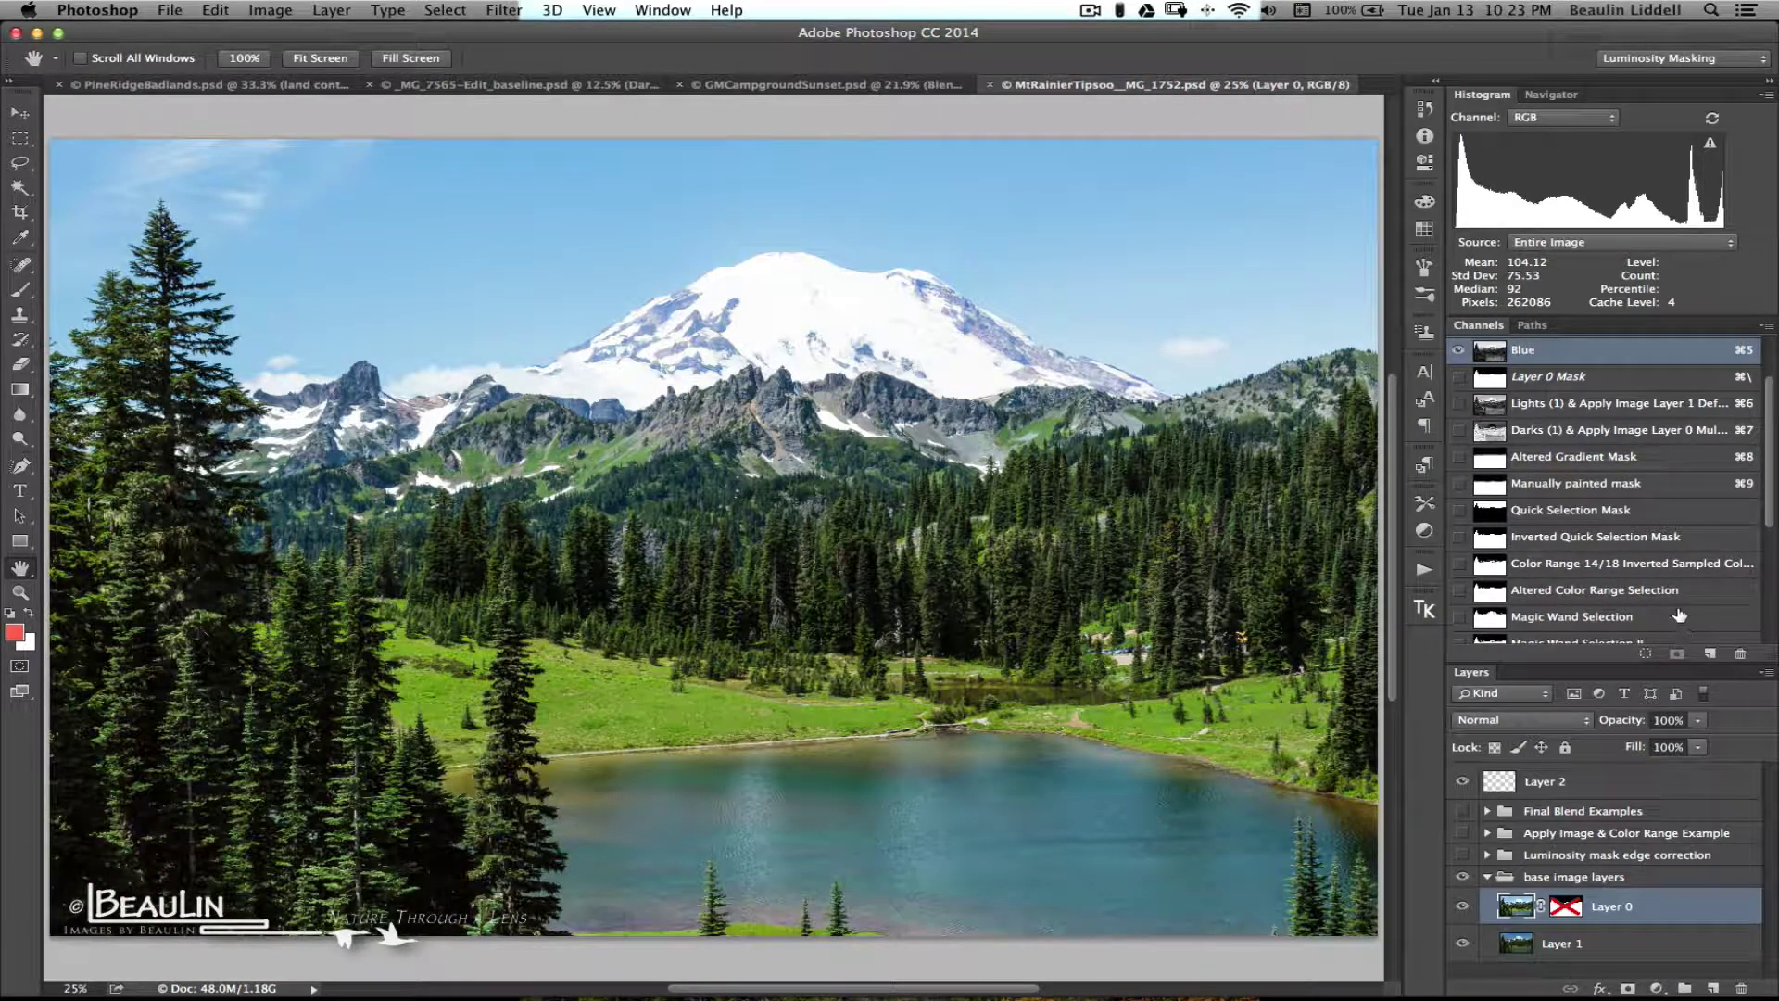
View the Color Range 14/18 channel, re-enable and display Layer 0's mask, then return to RGB.
click(1653, 567)
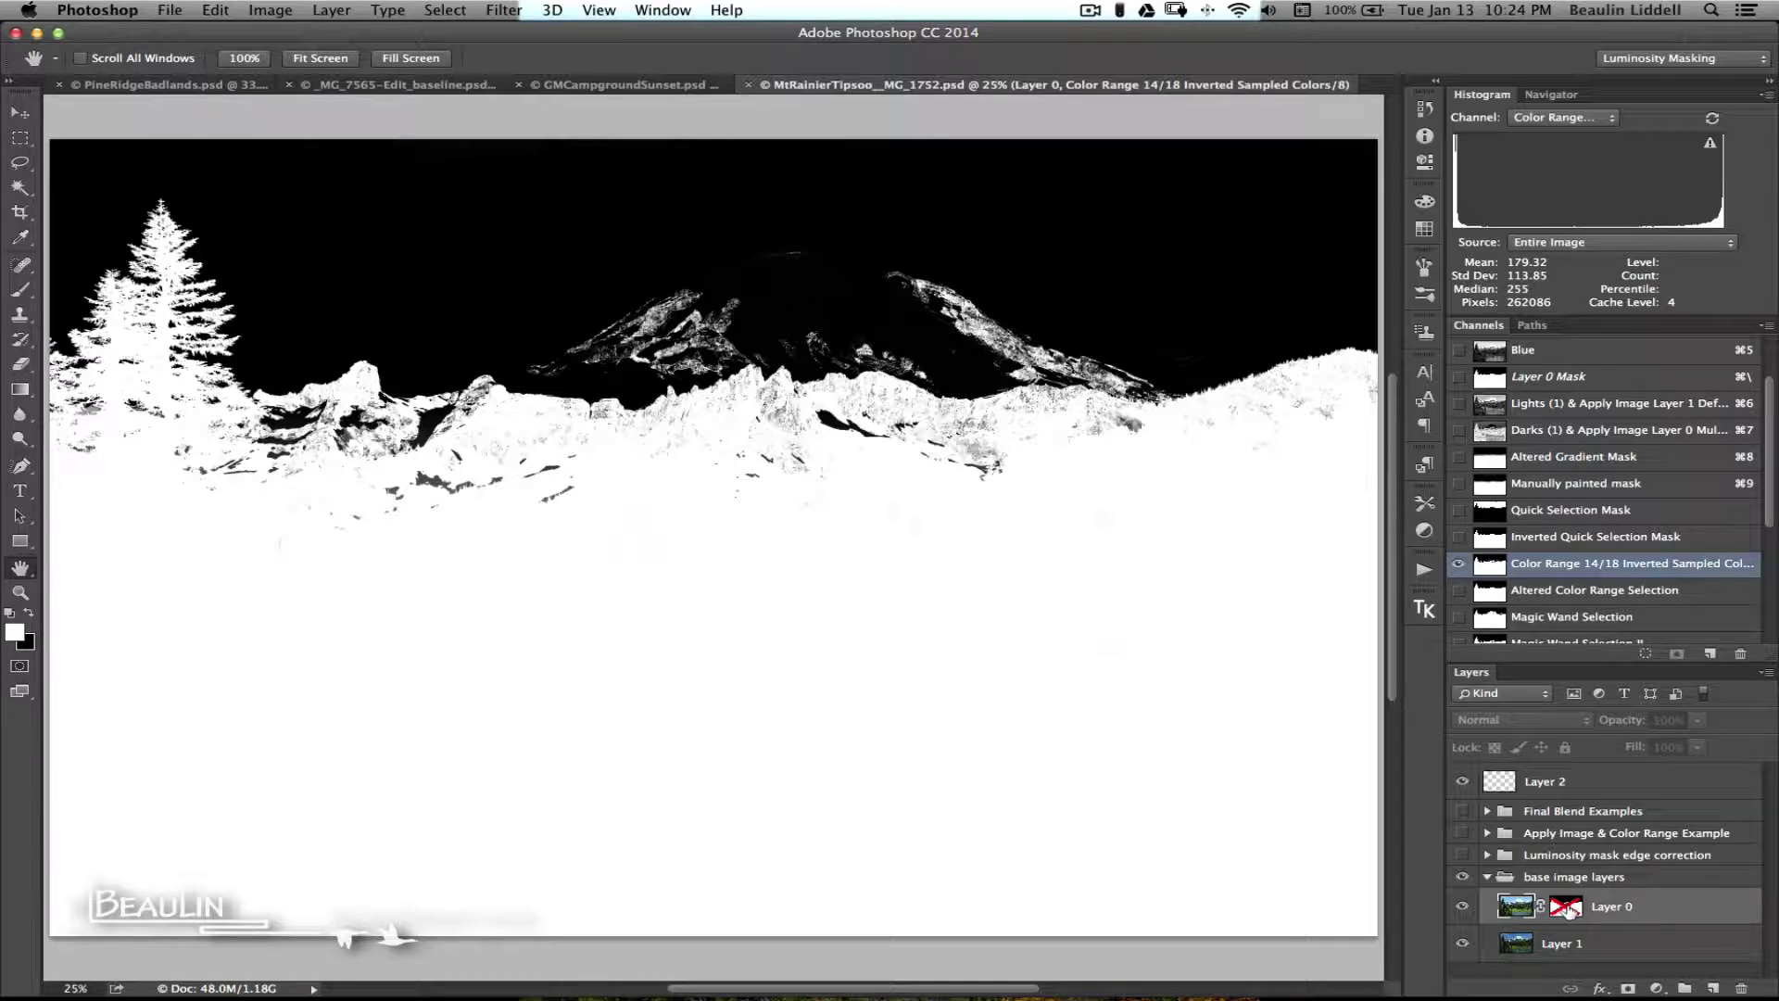
shift+click(1566, 908)
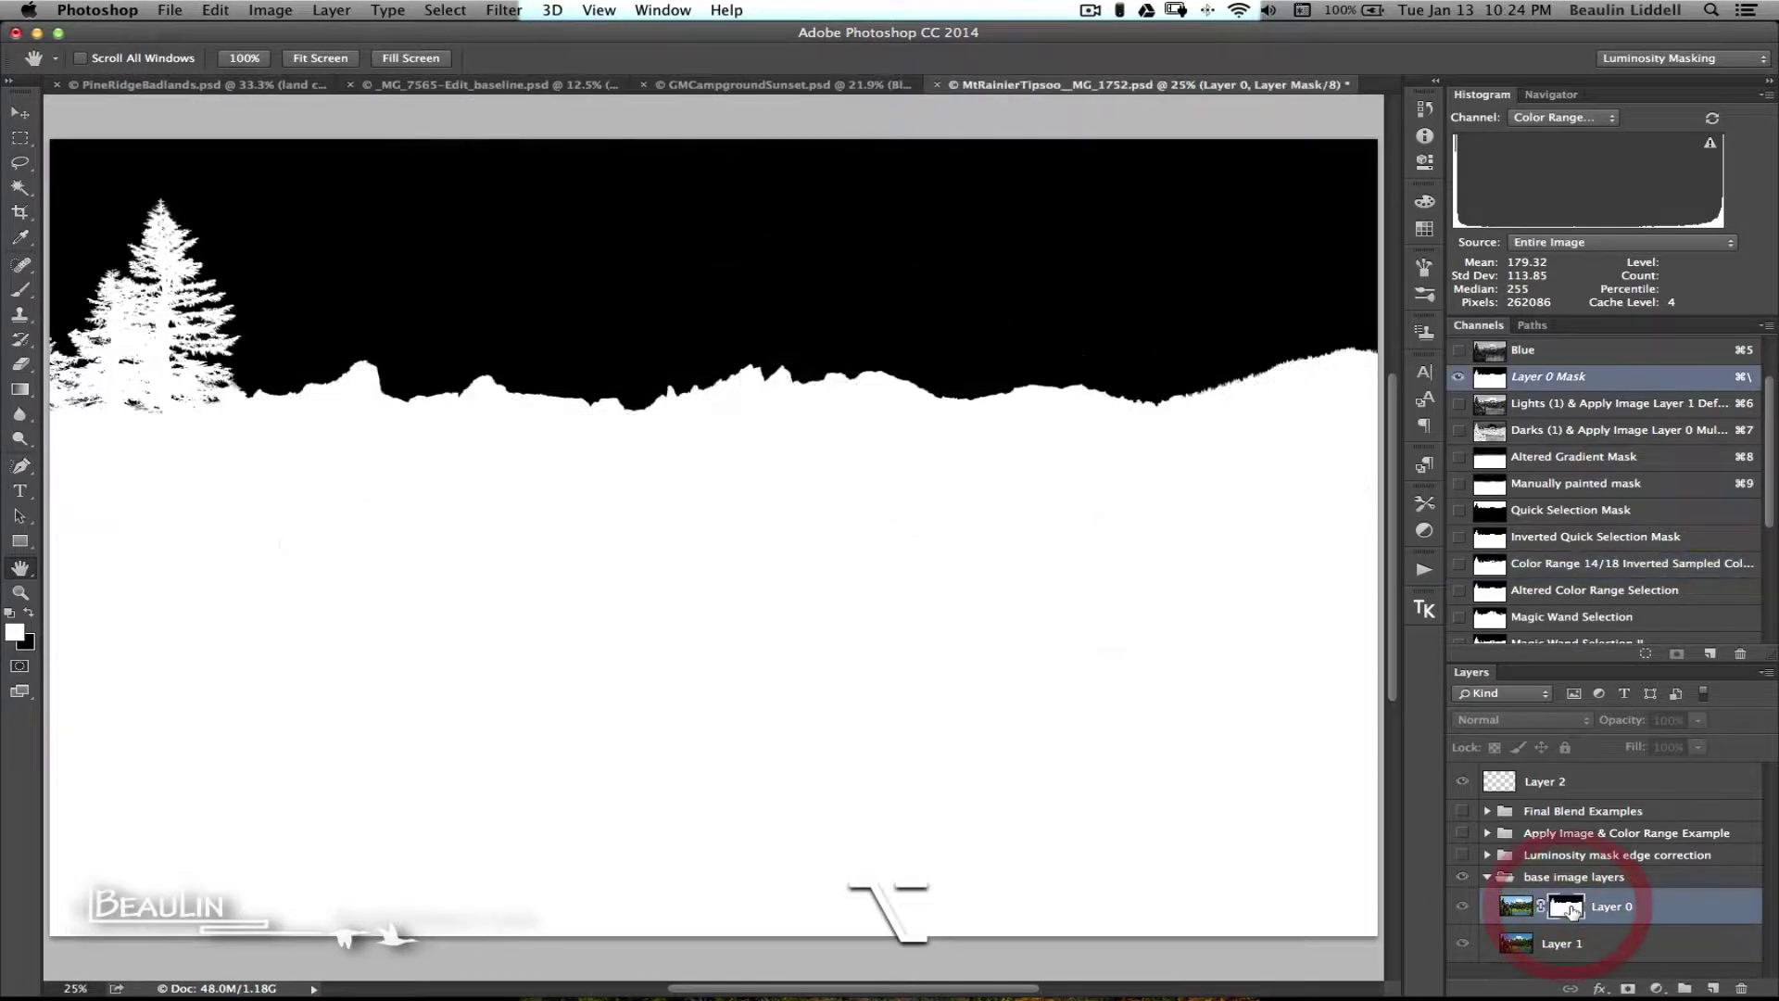
alt+click(1566, 908)
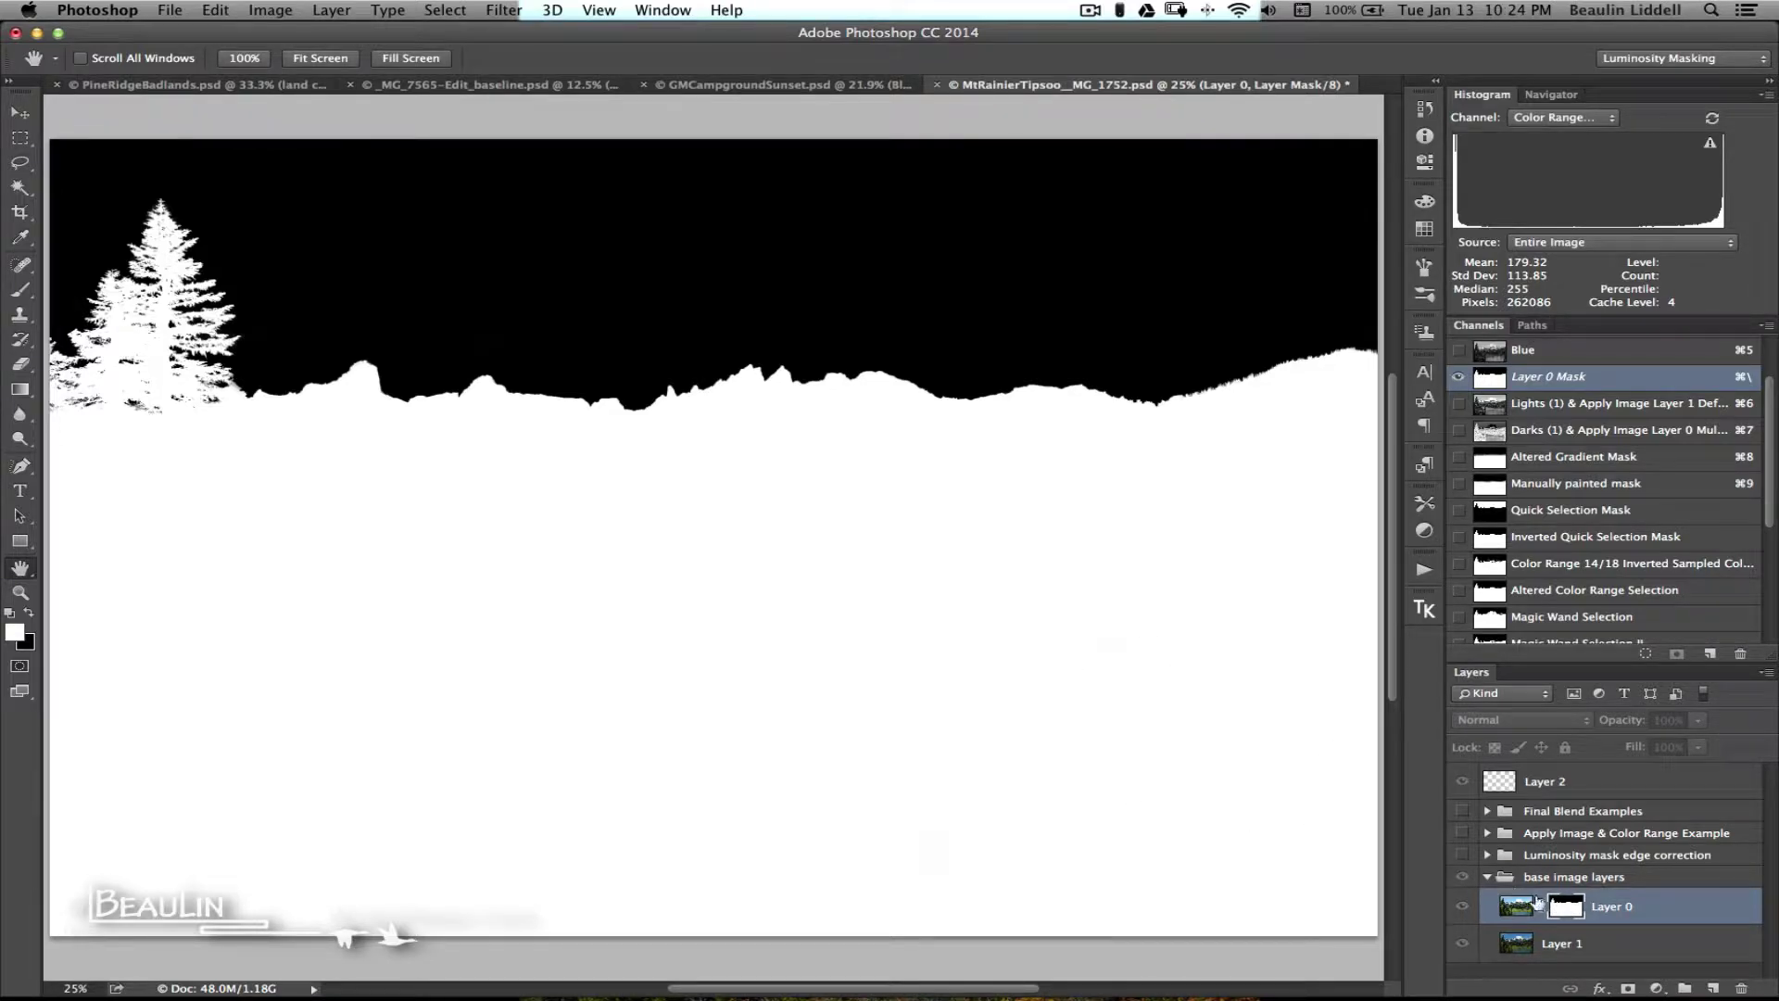
click(1676, 912)
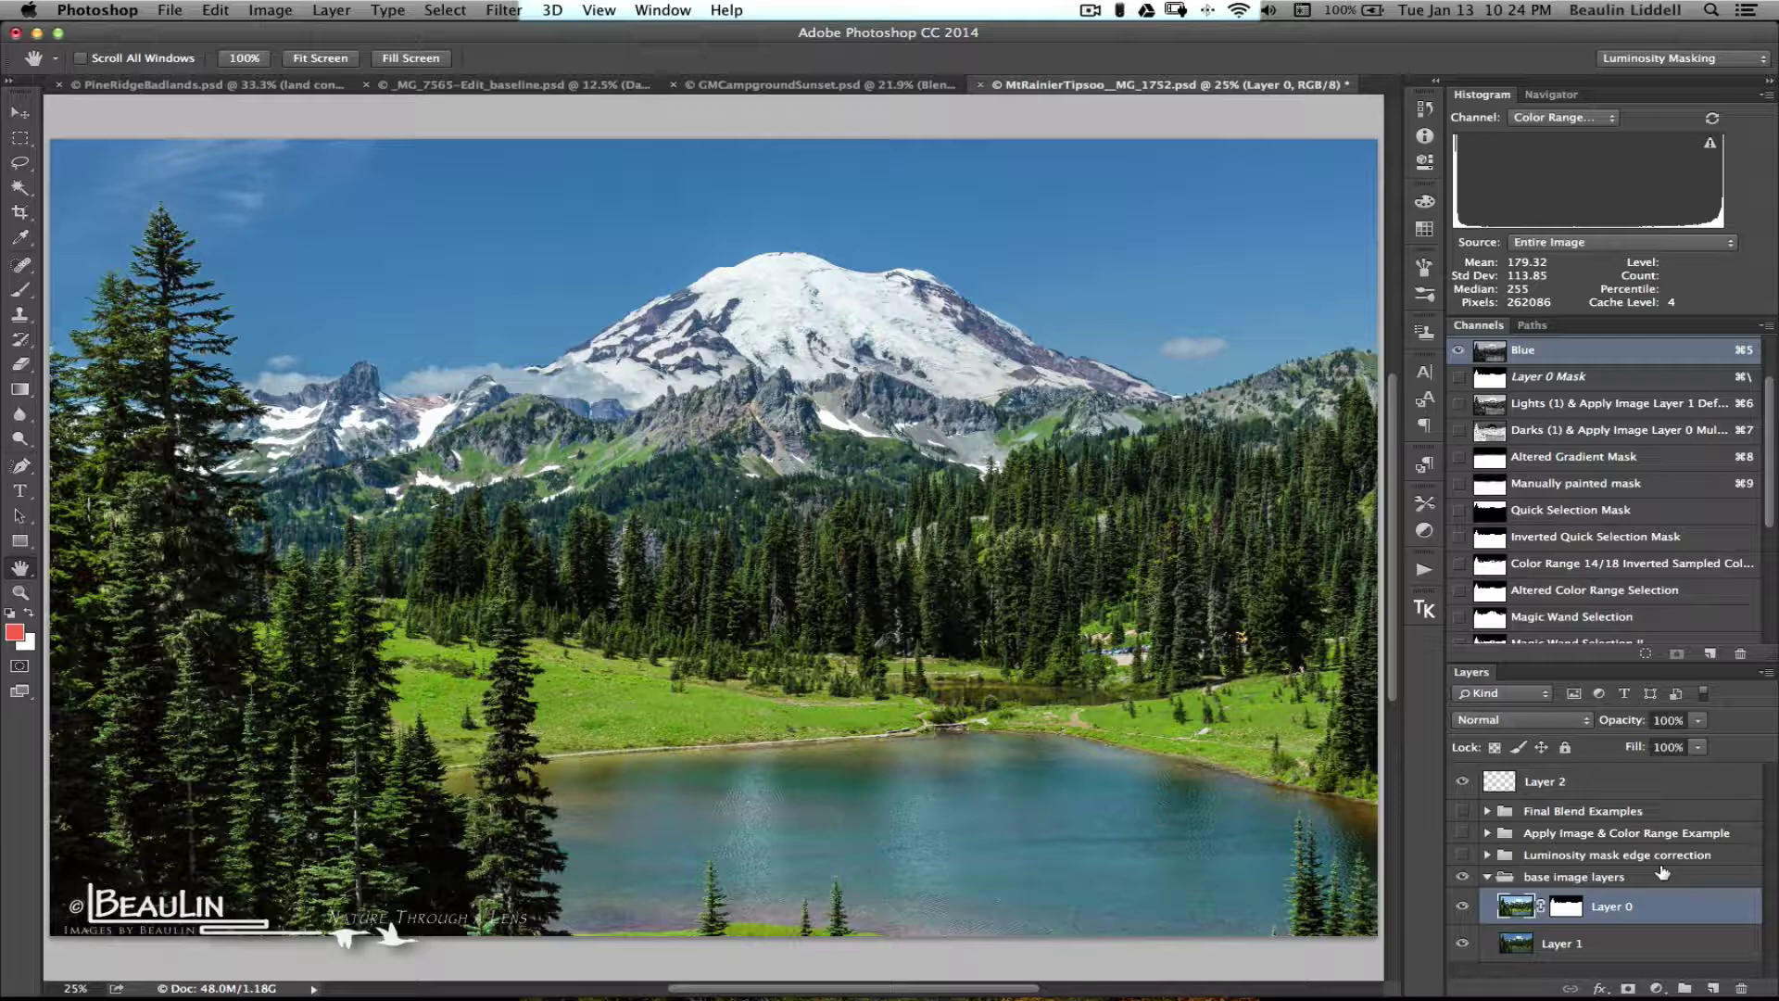
key(super)
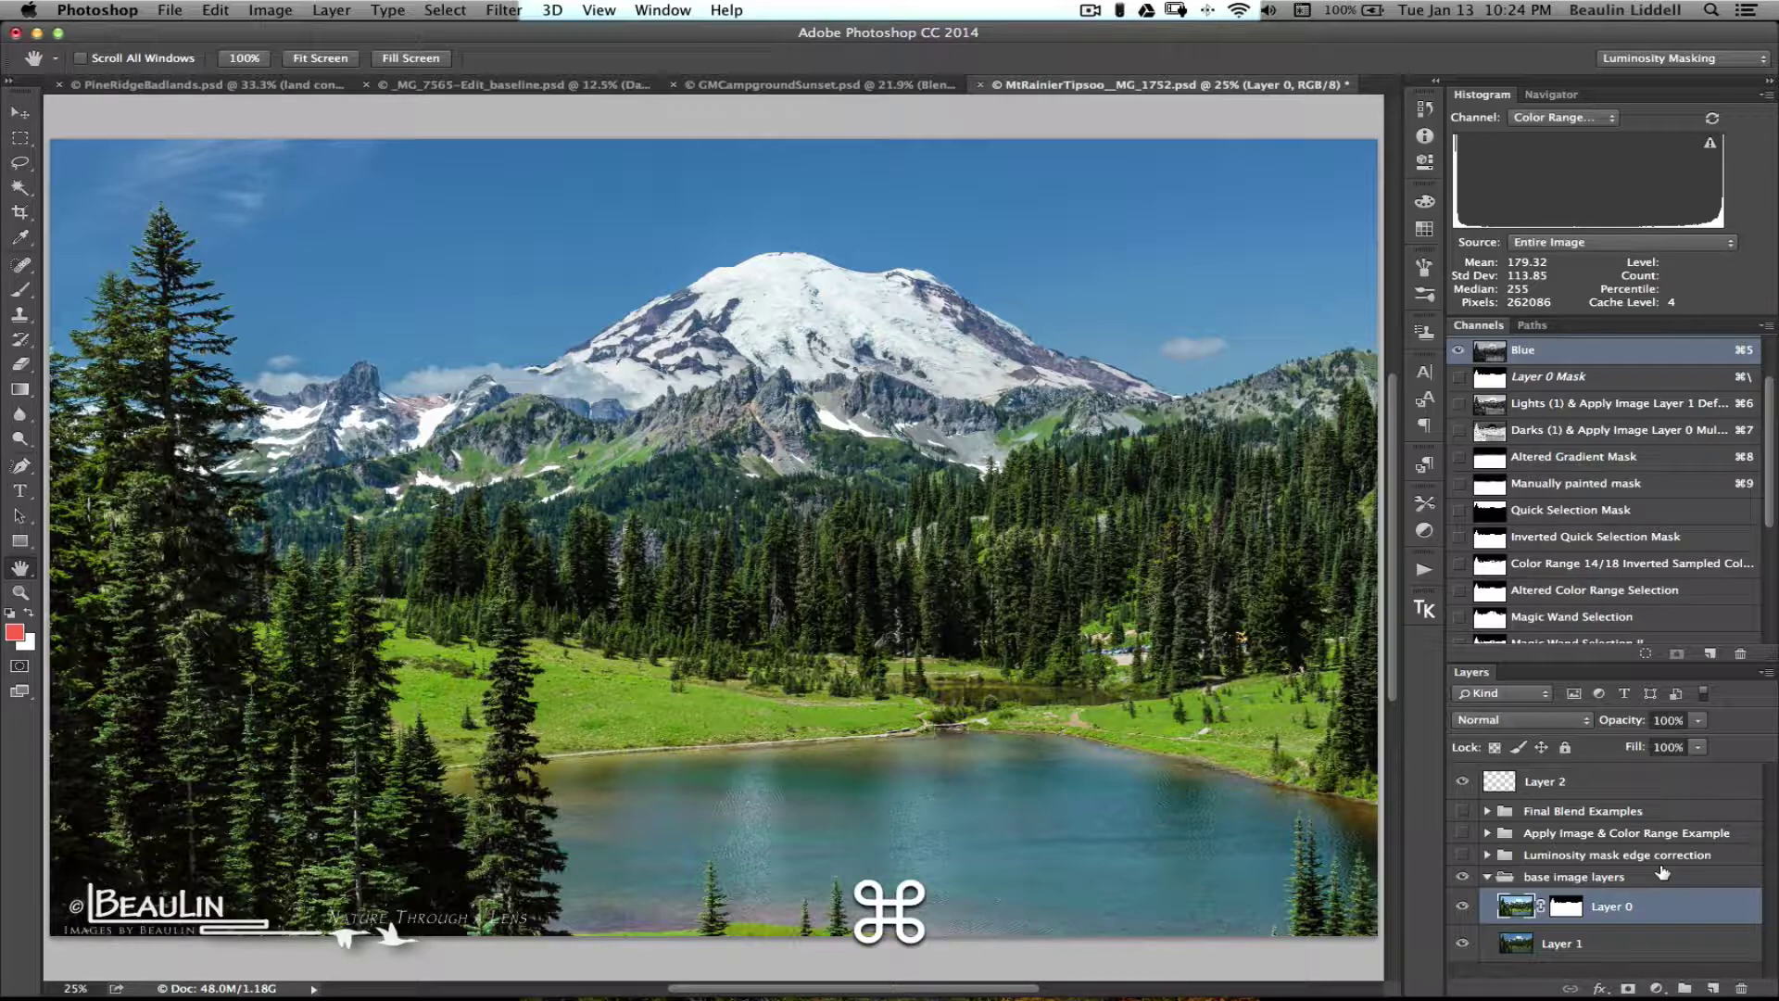
key(super+1)
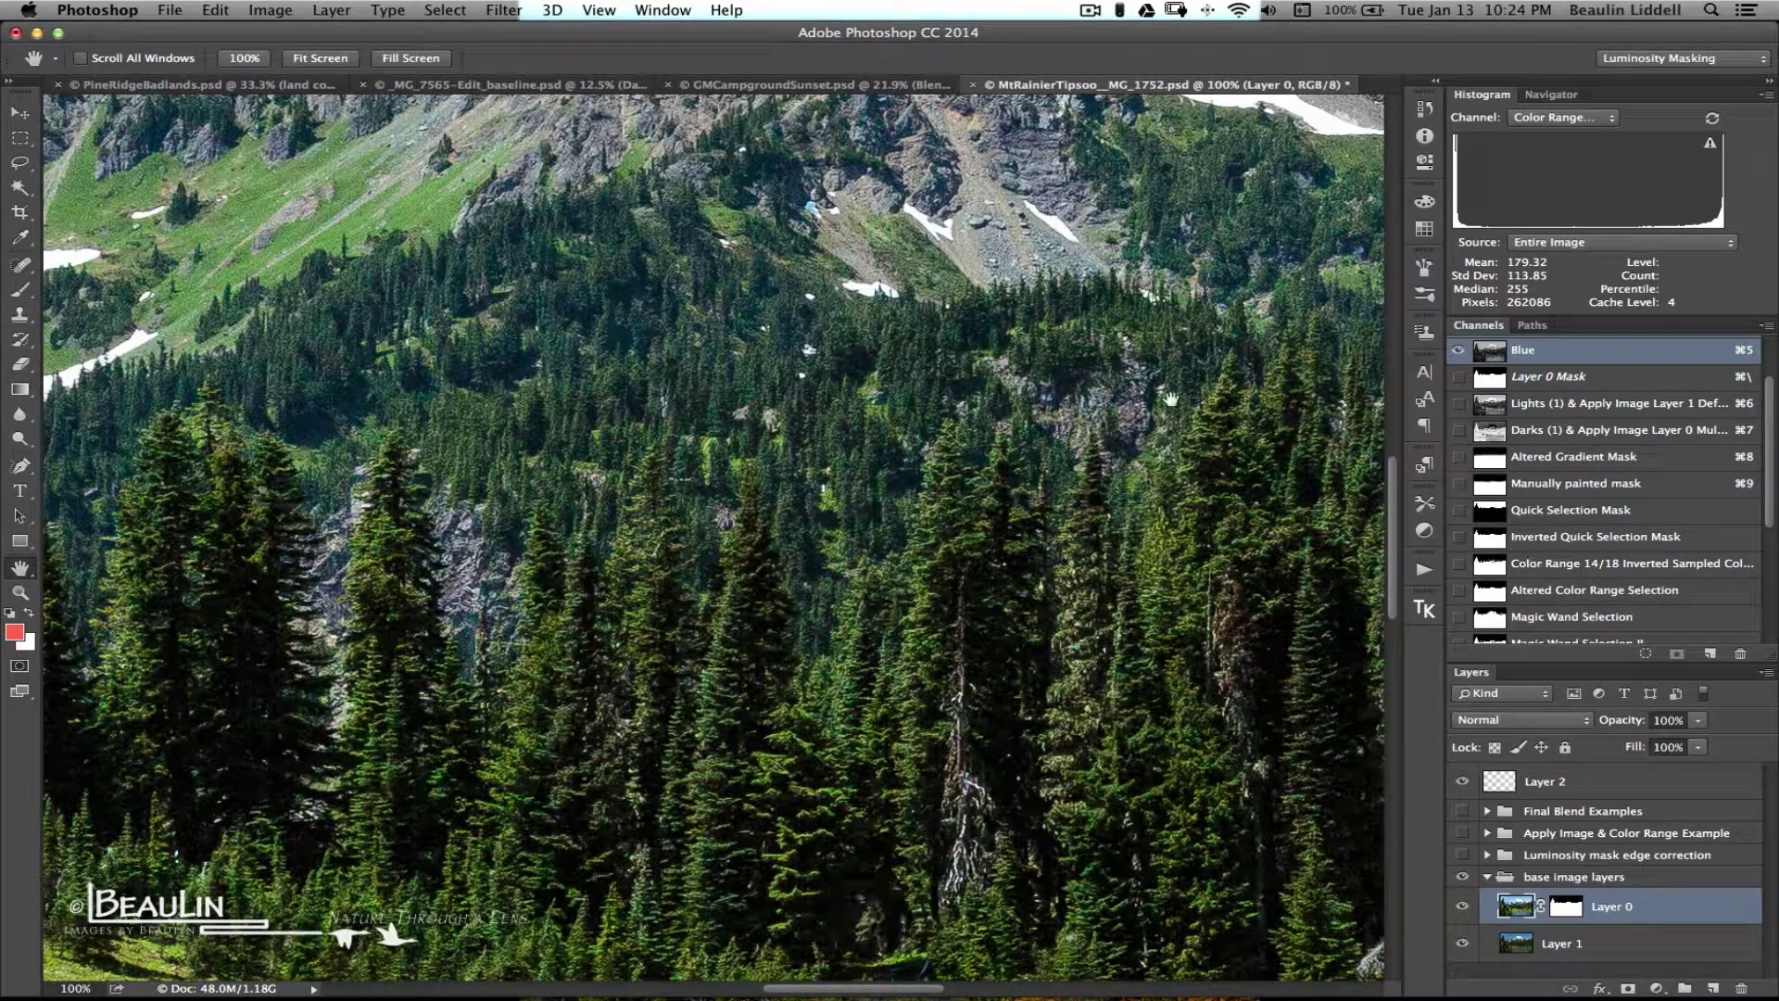
scroll(1073, 380, up, 10)
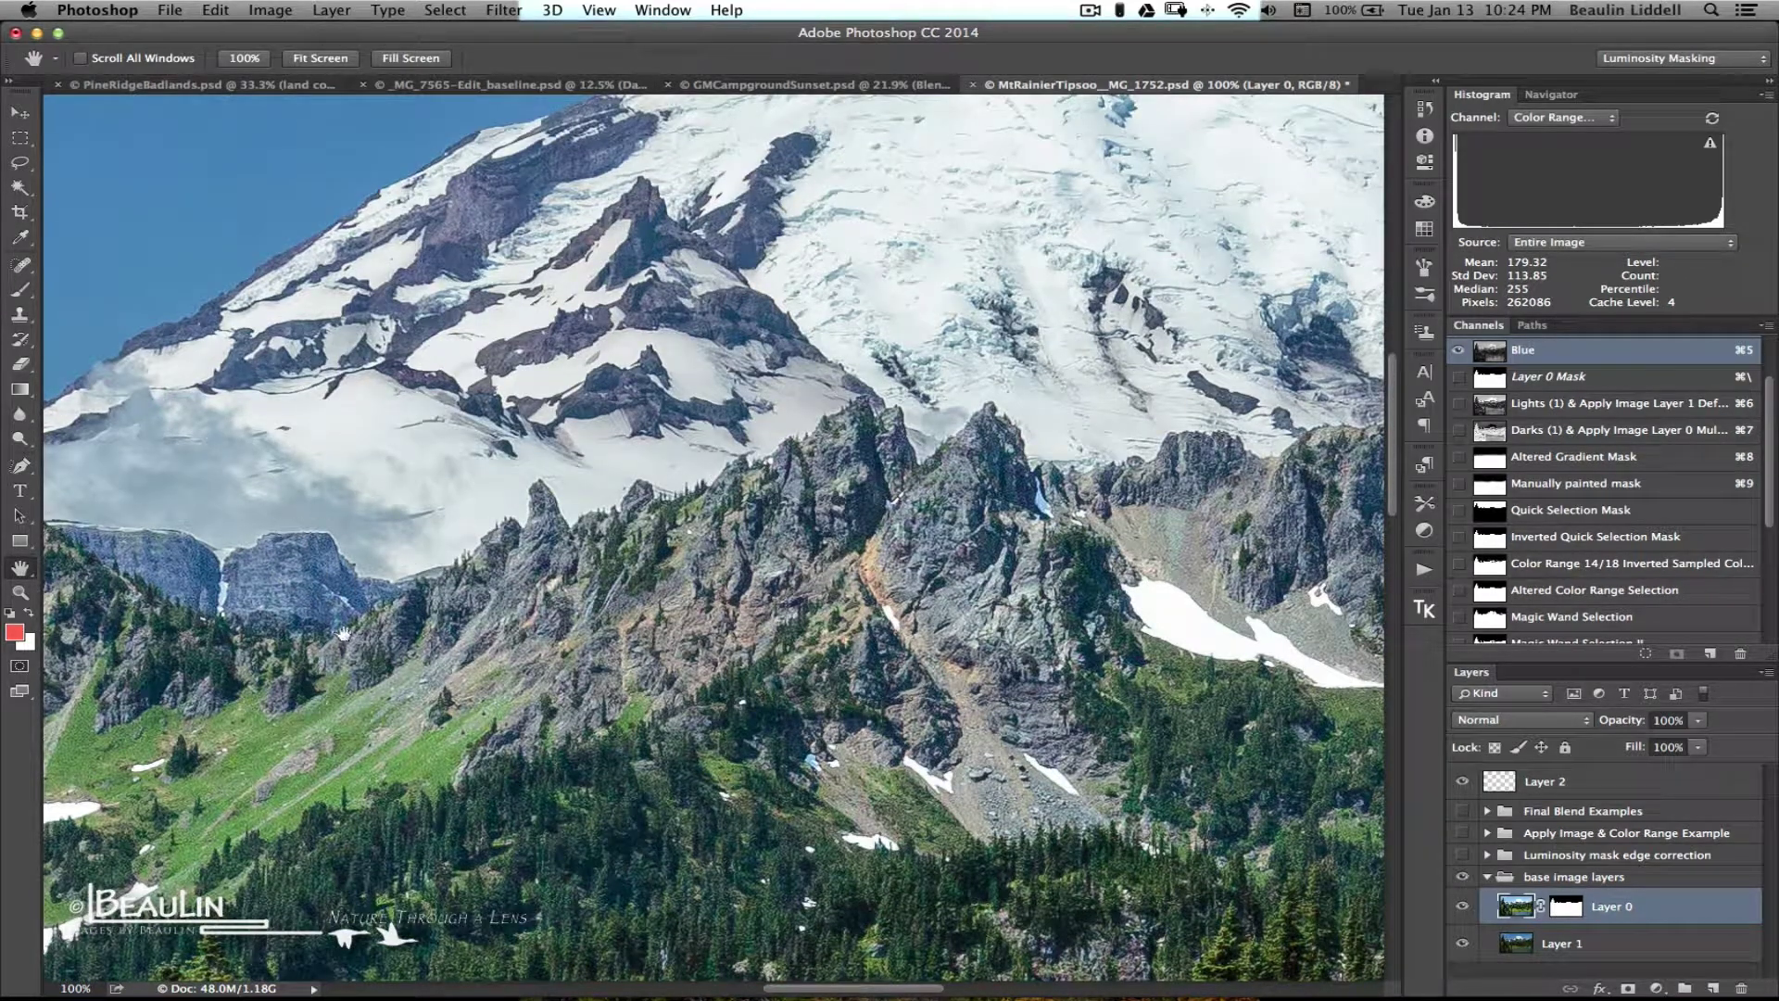
scroll(1081, 609, right, 15)
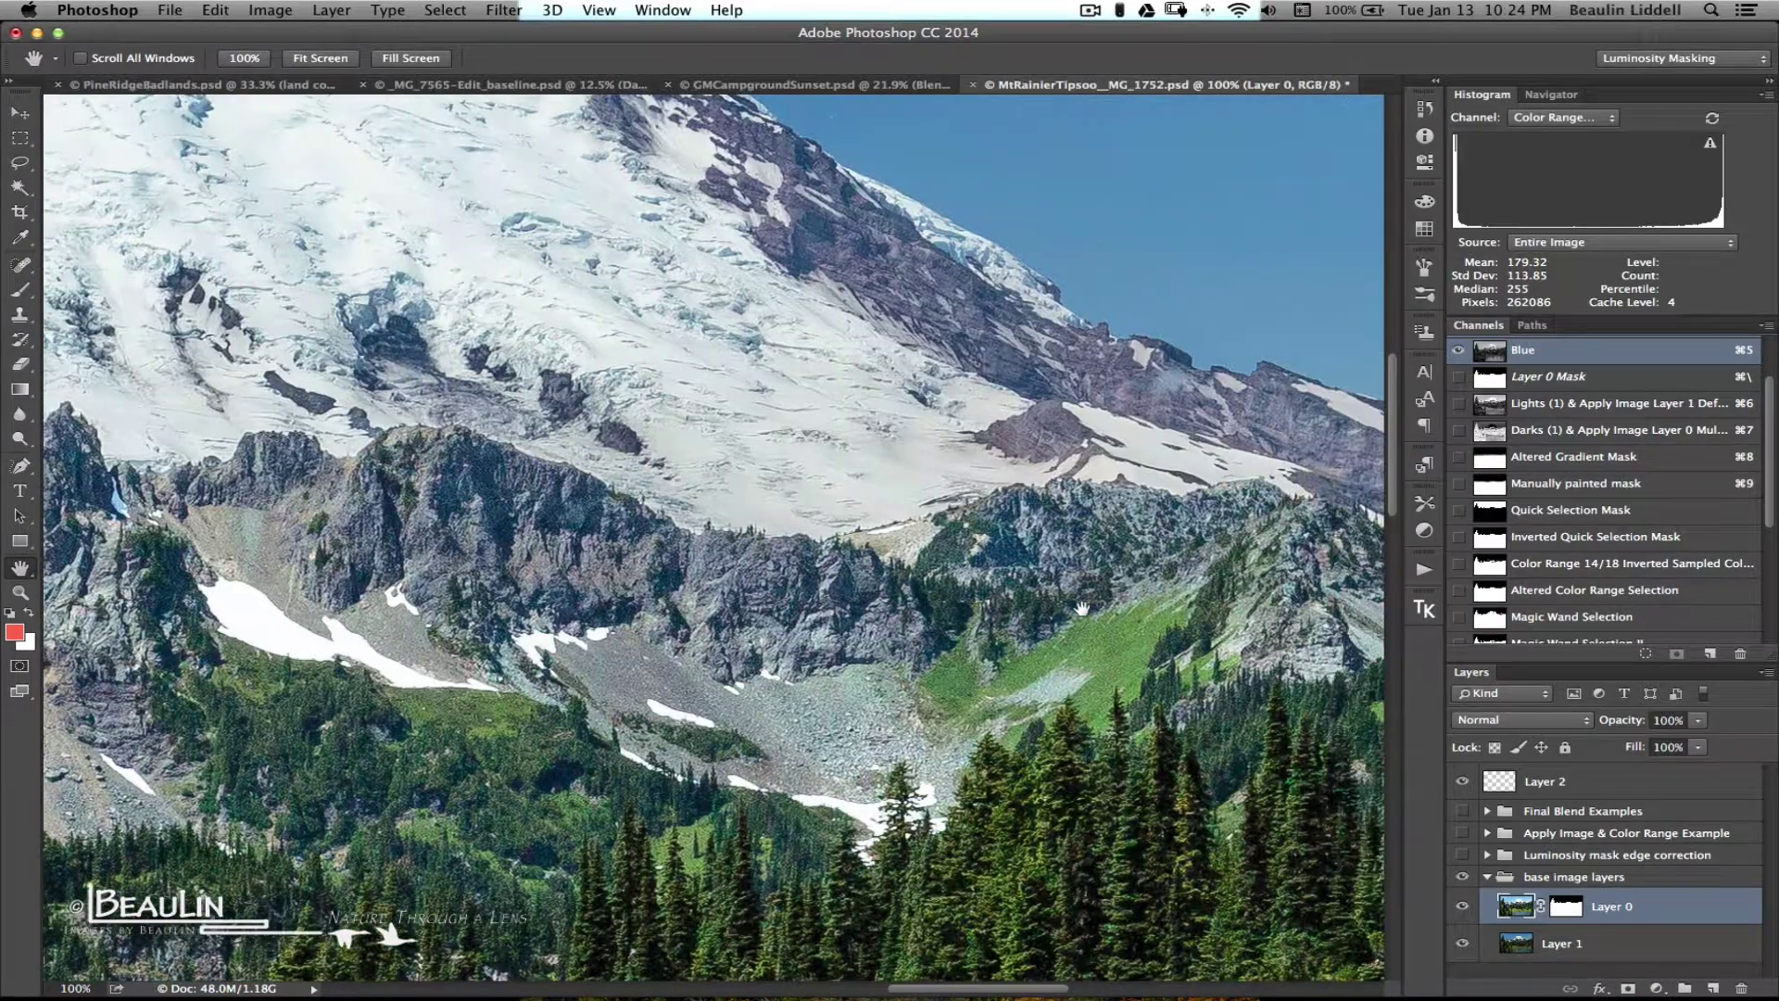
scroll(1082, 609, right, 15)
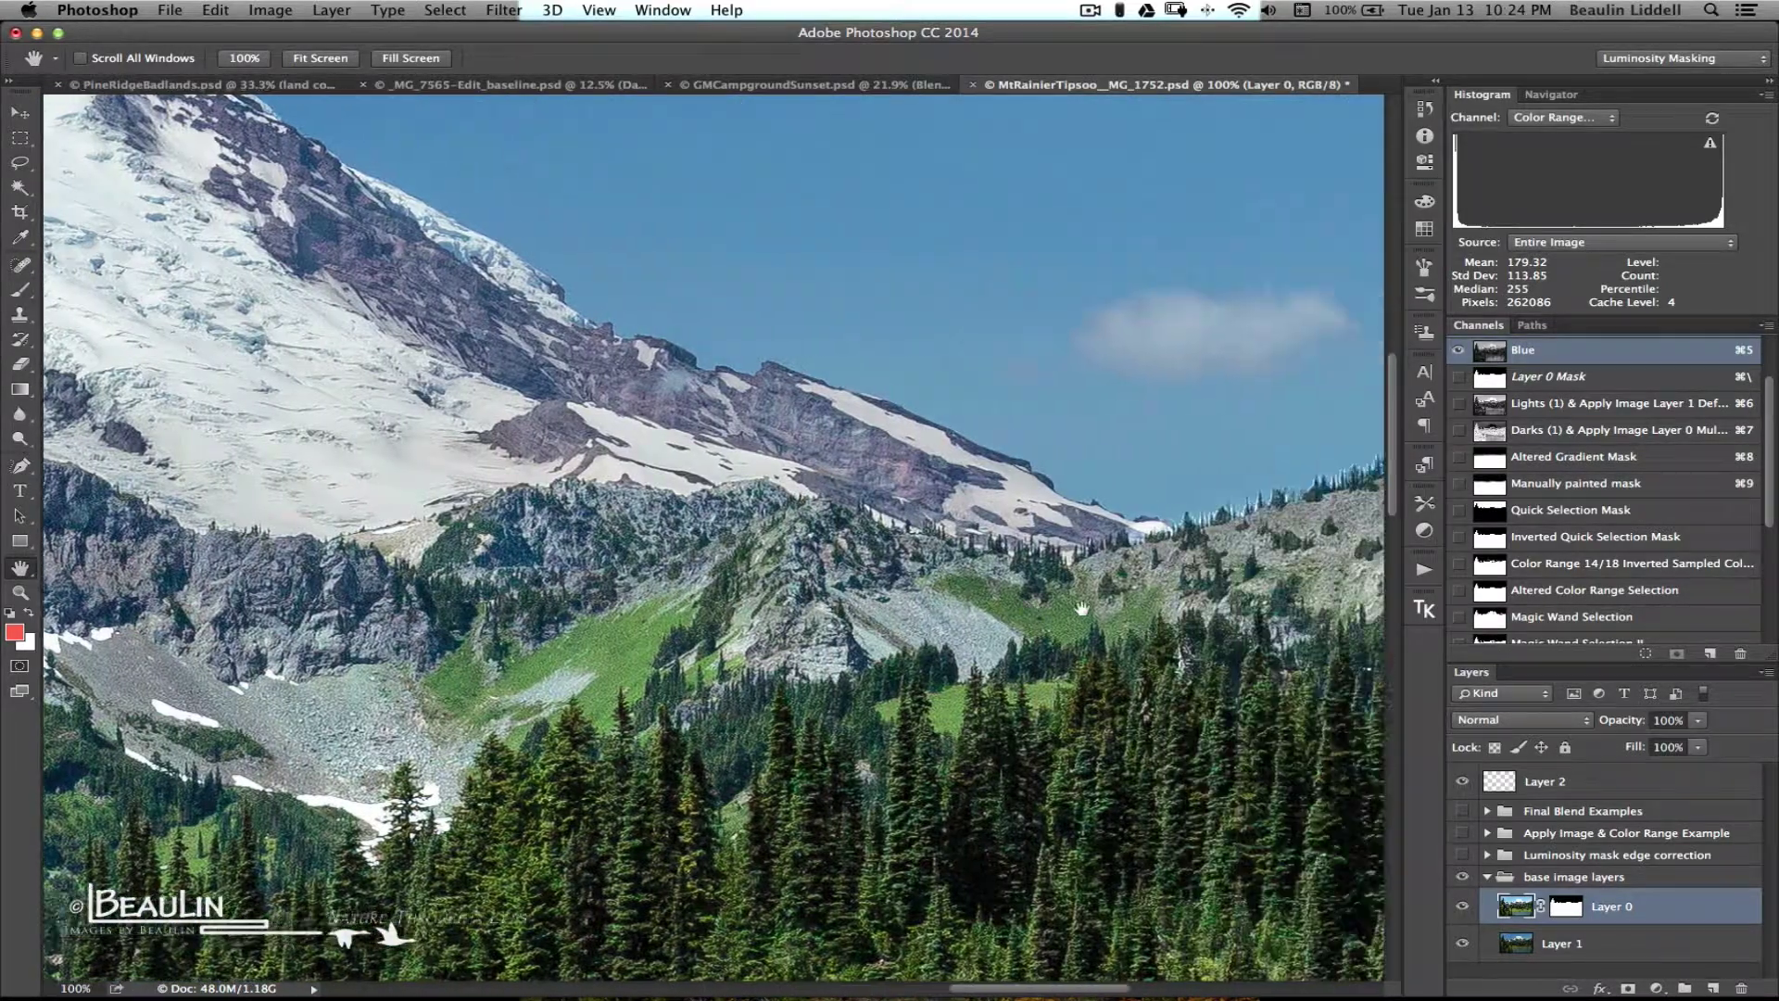
scroll(1082, 609, right, 4)
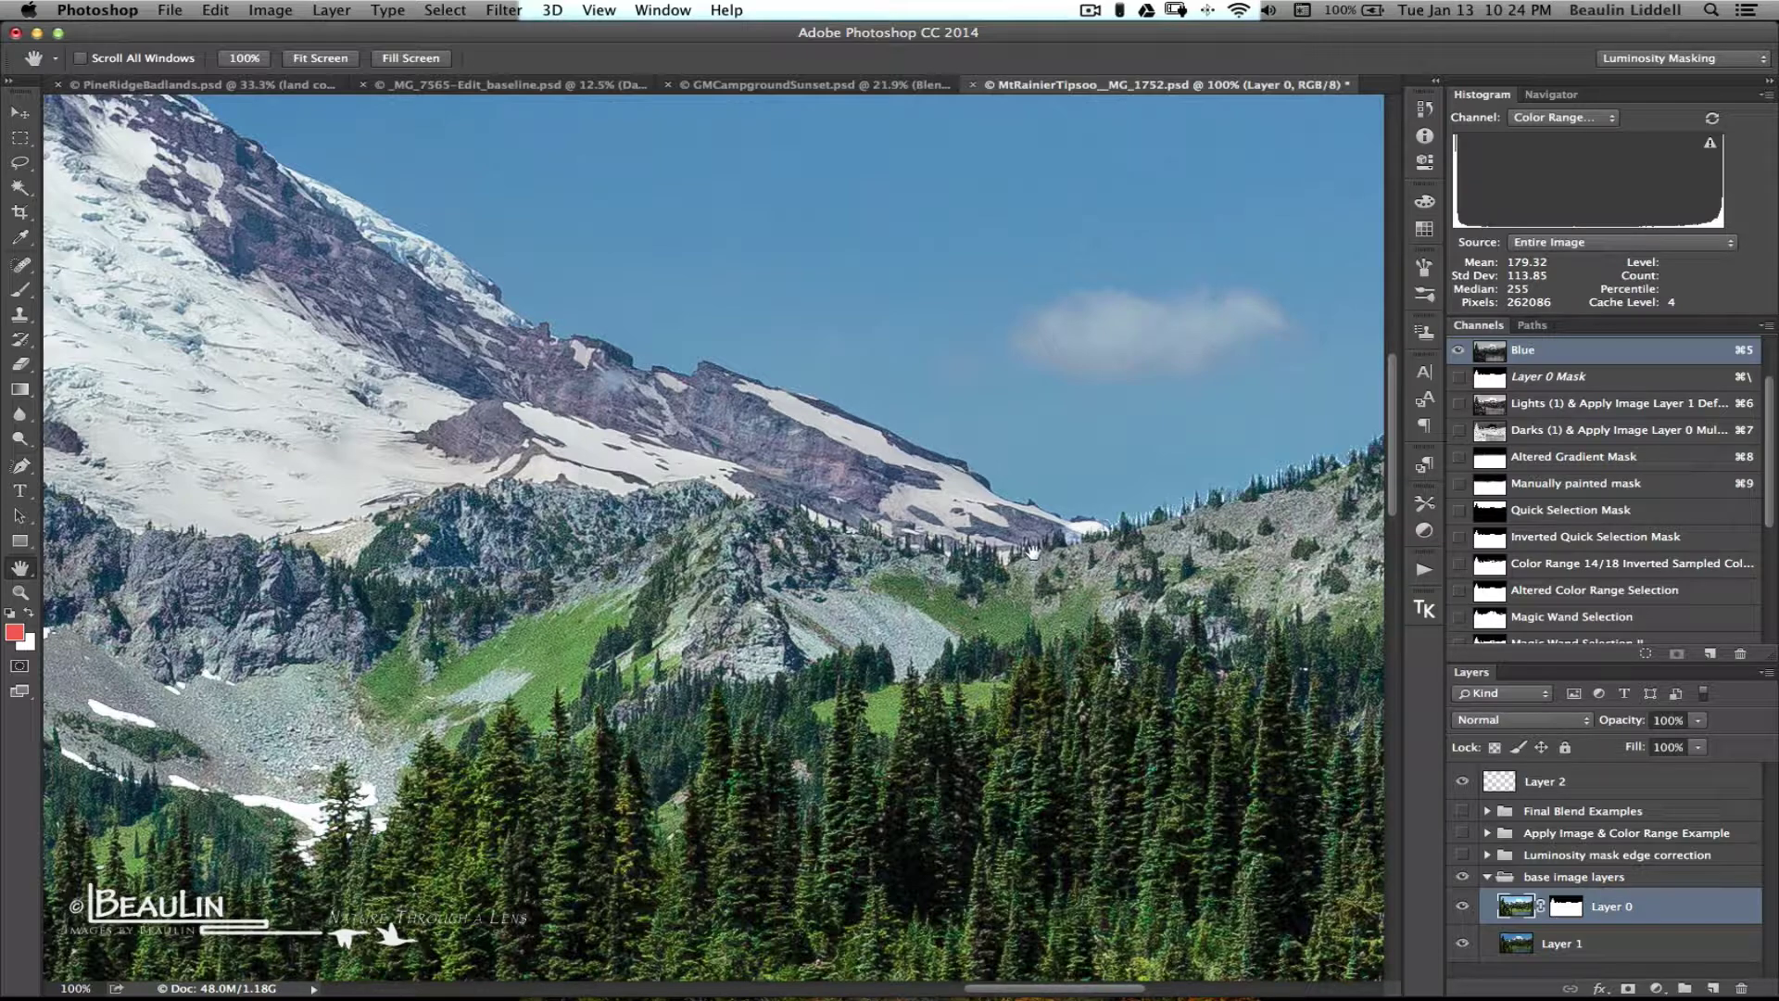
scroll(1020, 554, right, 20)
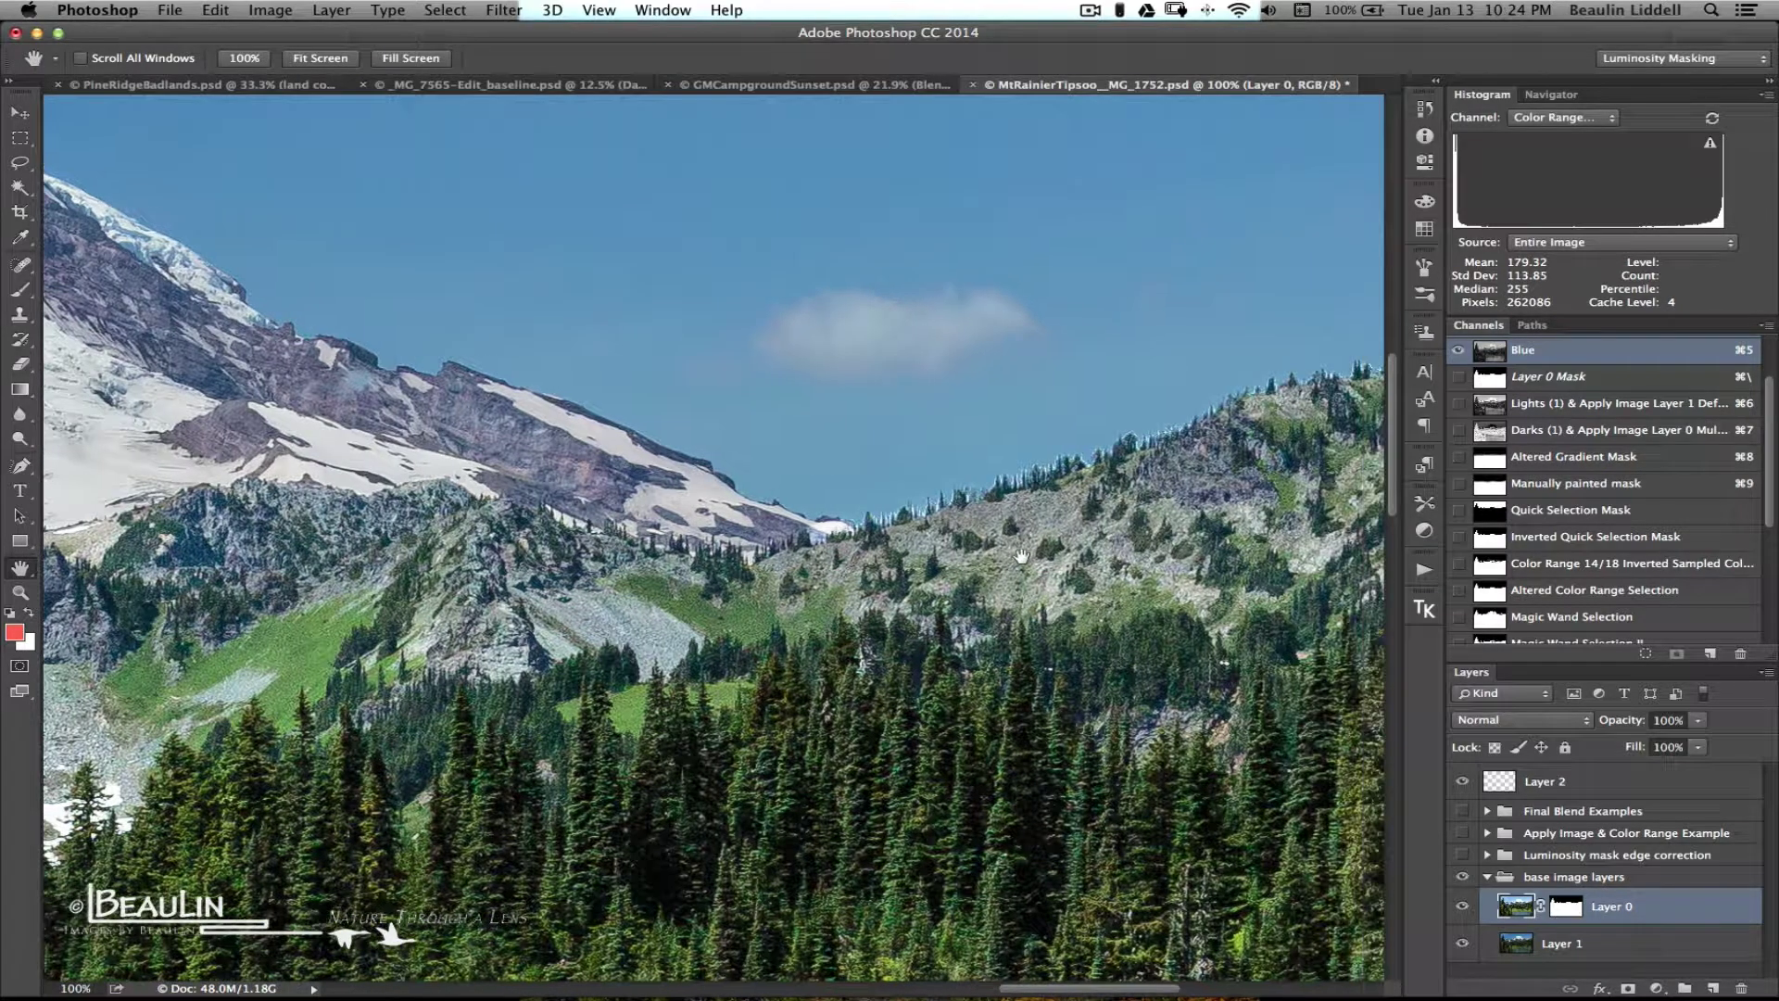
scroll(1019, 554, right, 2)
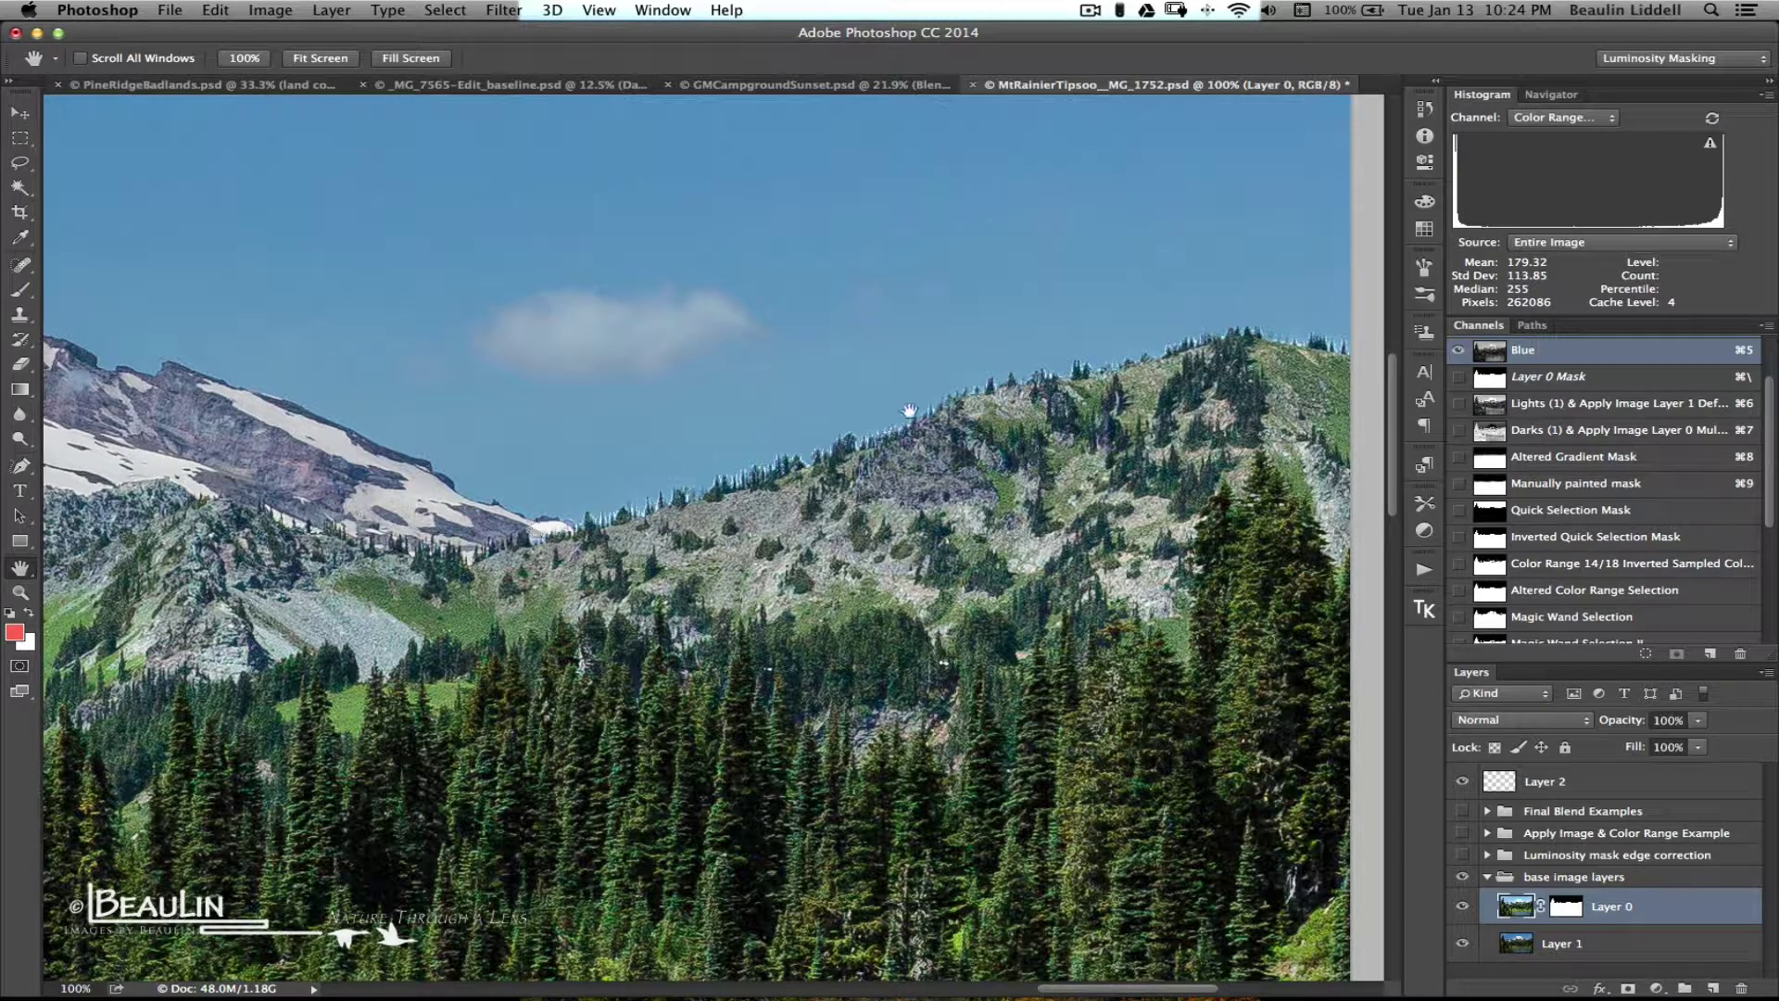
scroll(503, 596, left, 15)
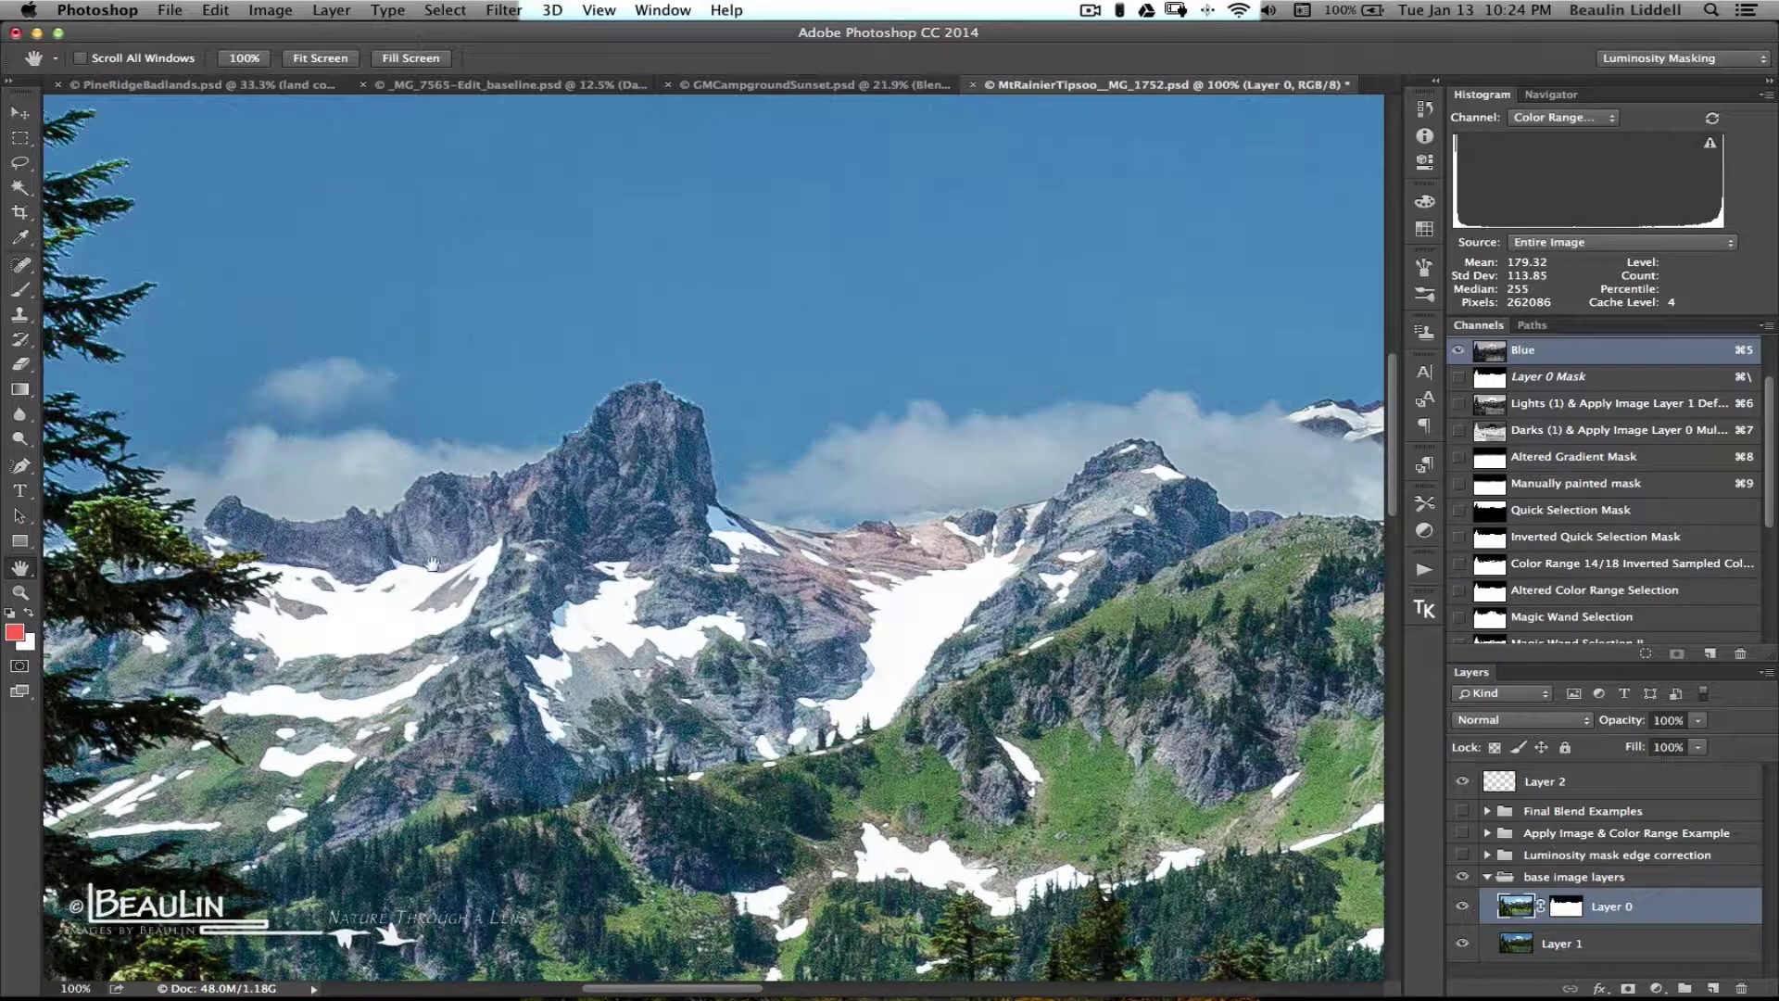
scroll(430, 563, left, 10)
scroll(431, 563, up, 4)
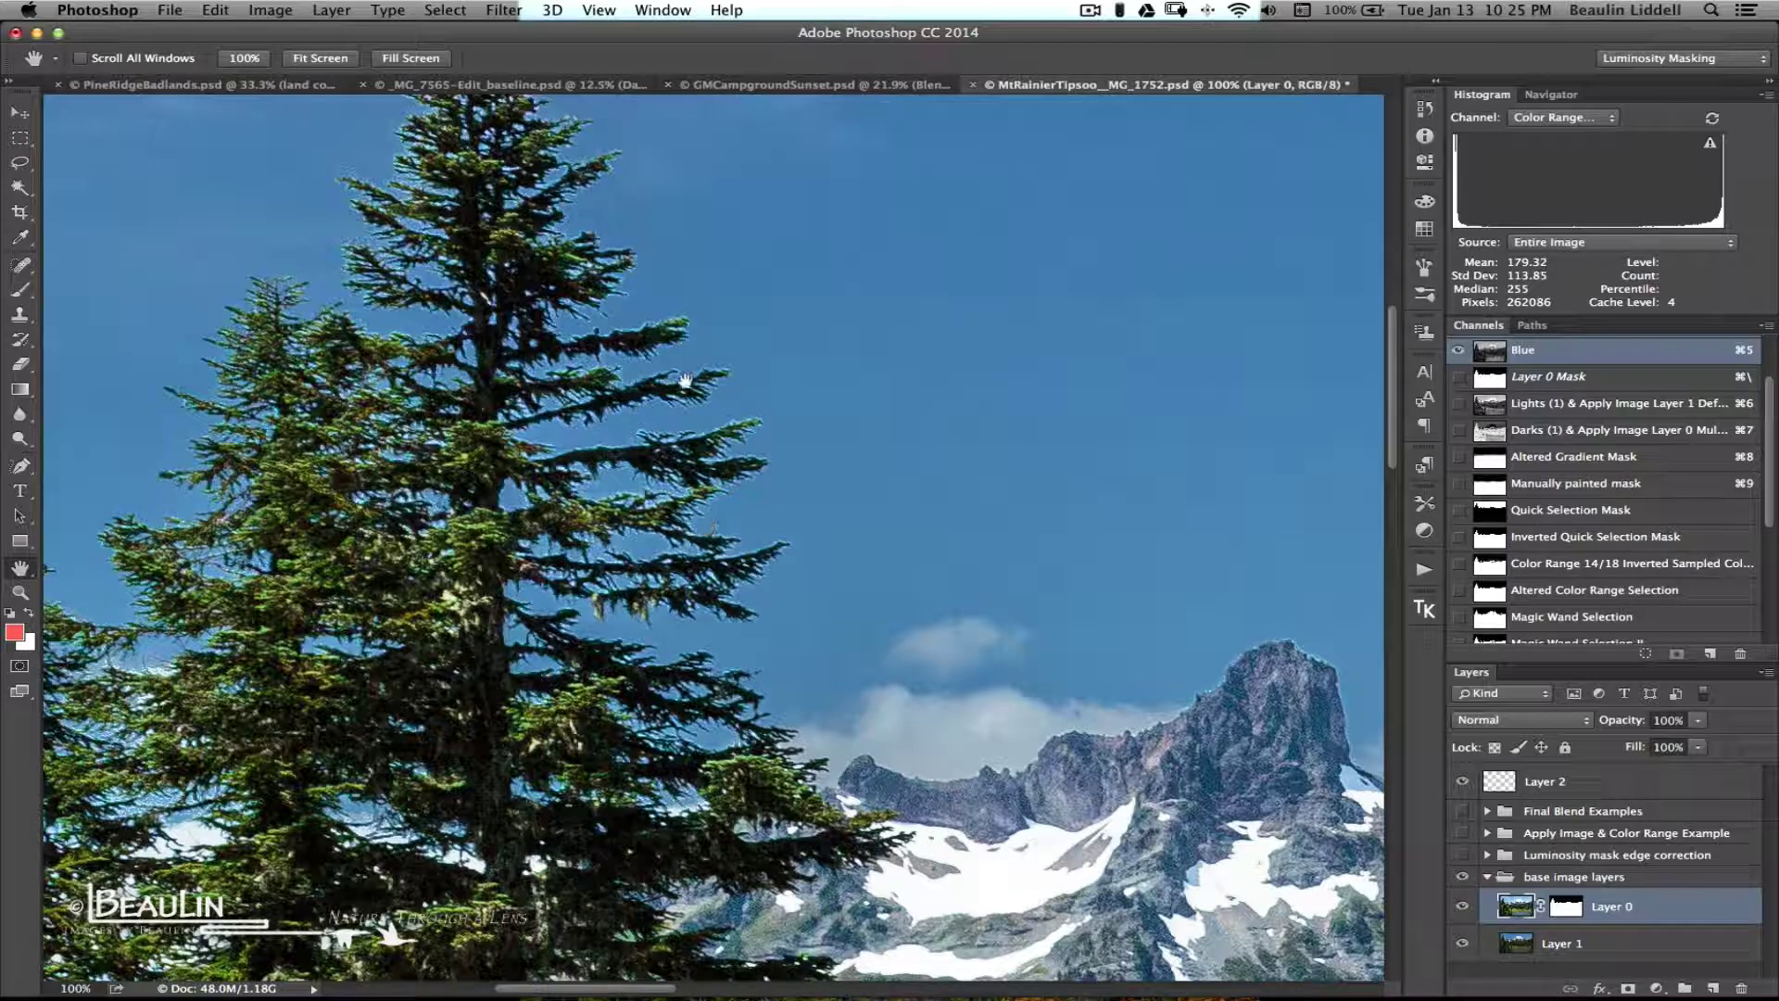
key(super+0)
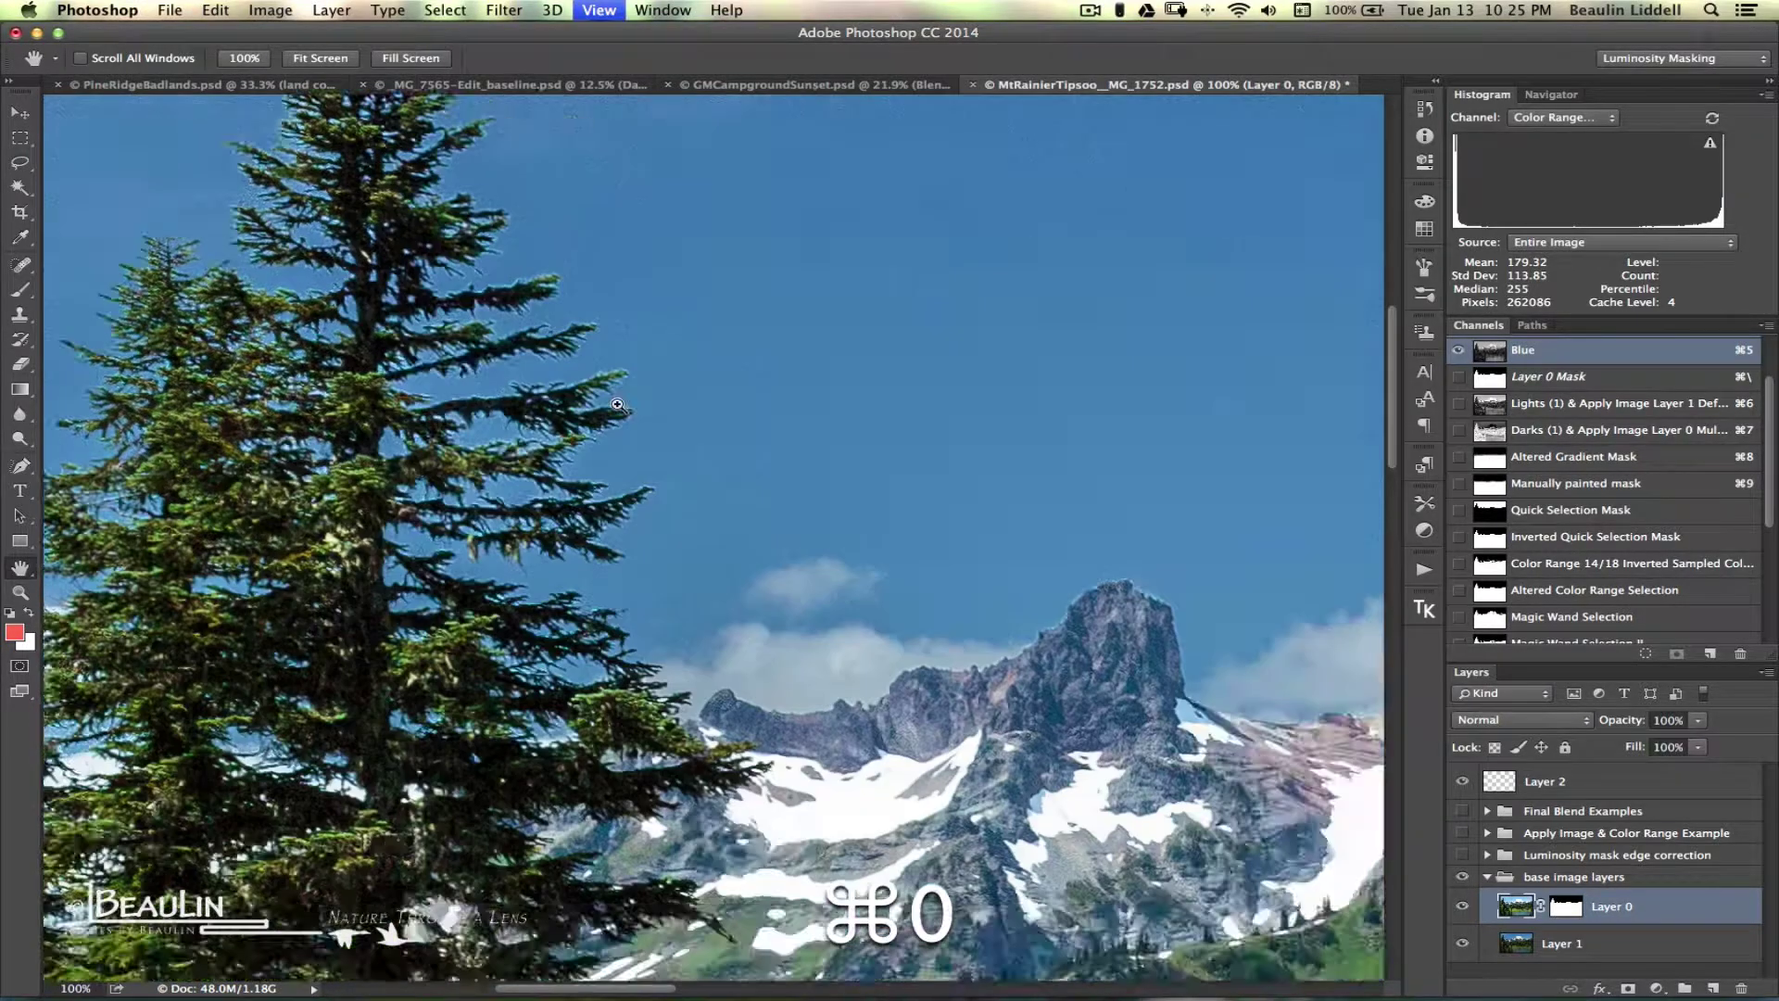
key(super+minus)
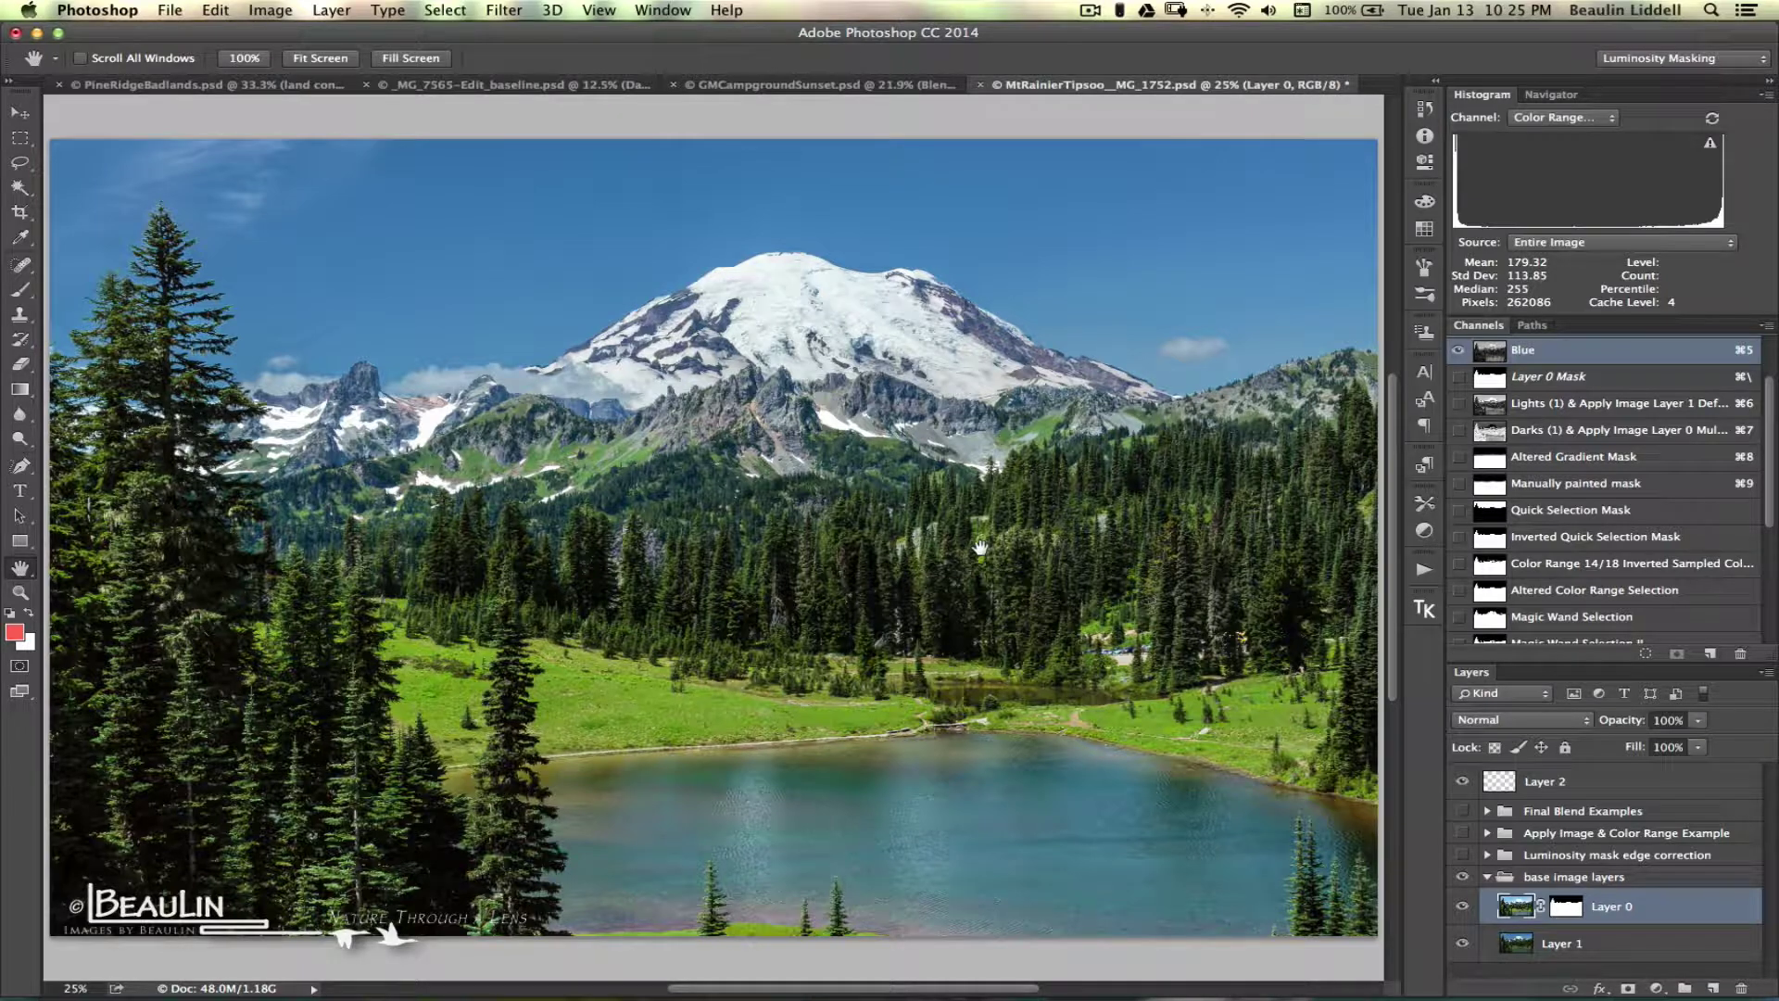
Show the Final Blend Examples group and inspect its forest and ridge edges at 100%.
click(1462, 811)
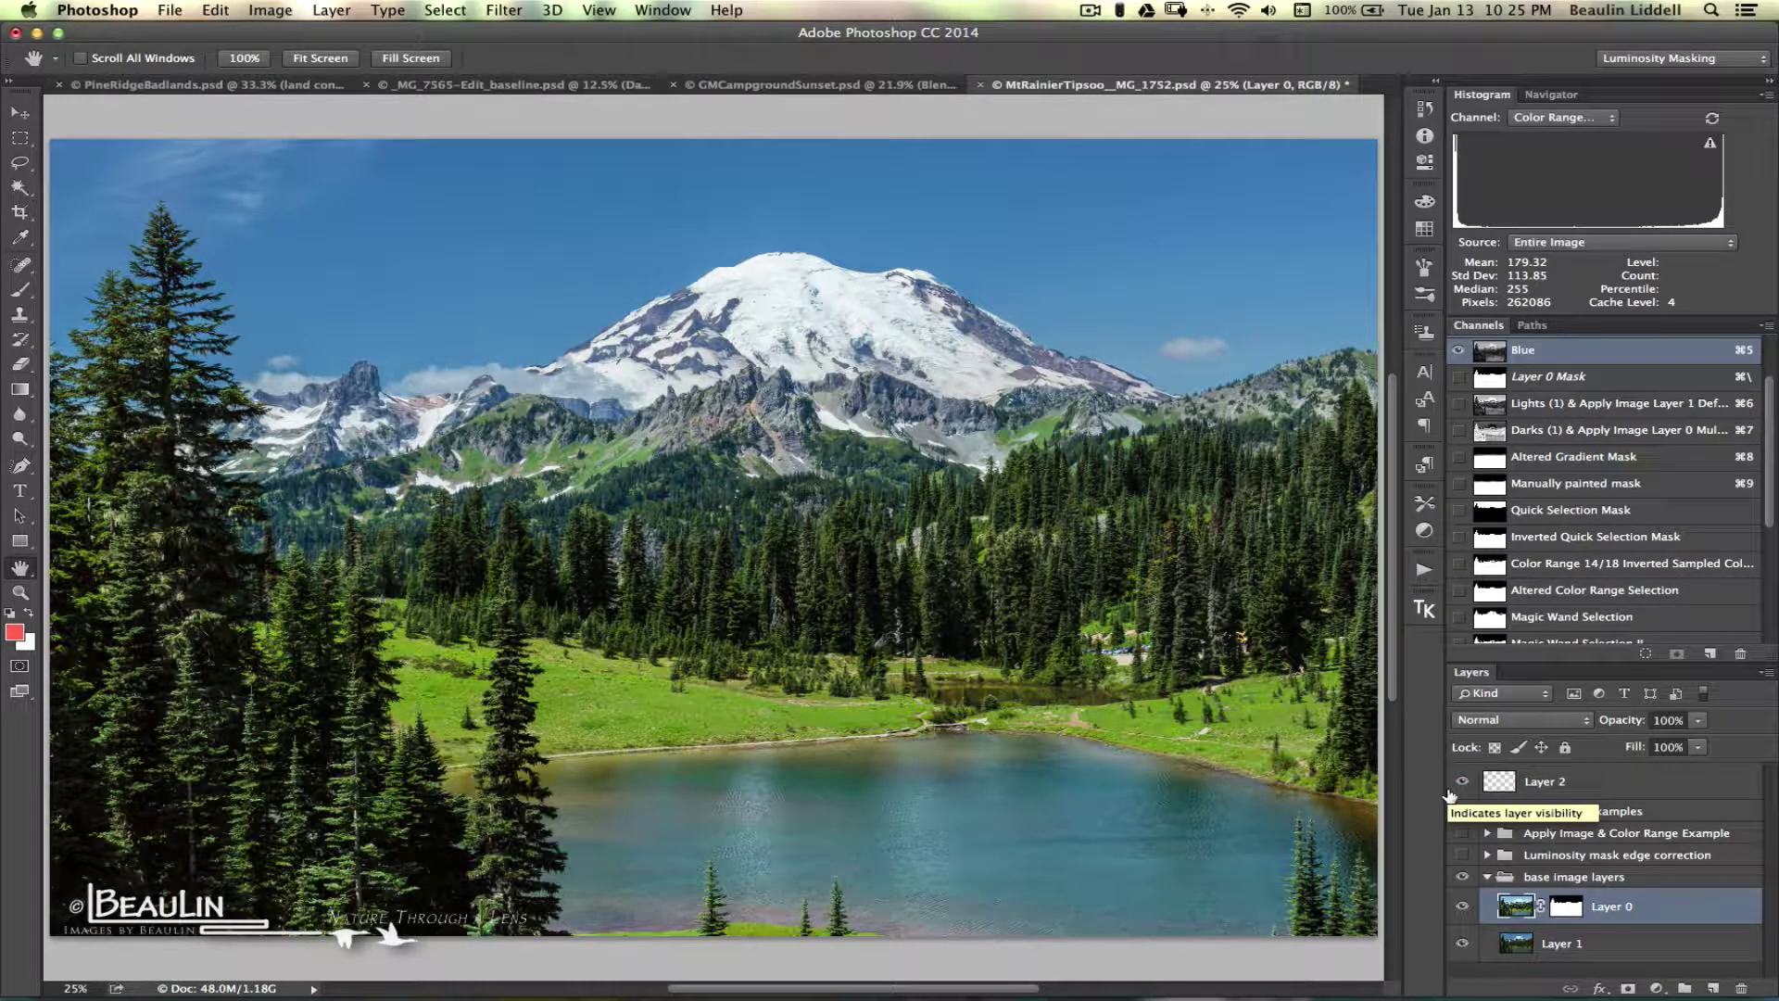
key(super)
key(super+i)
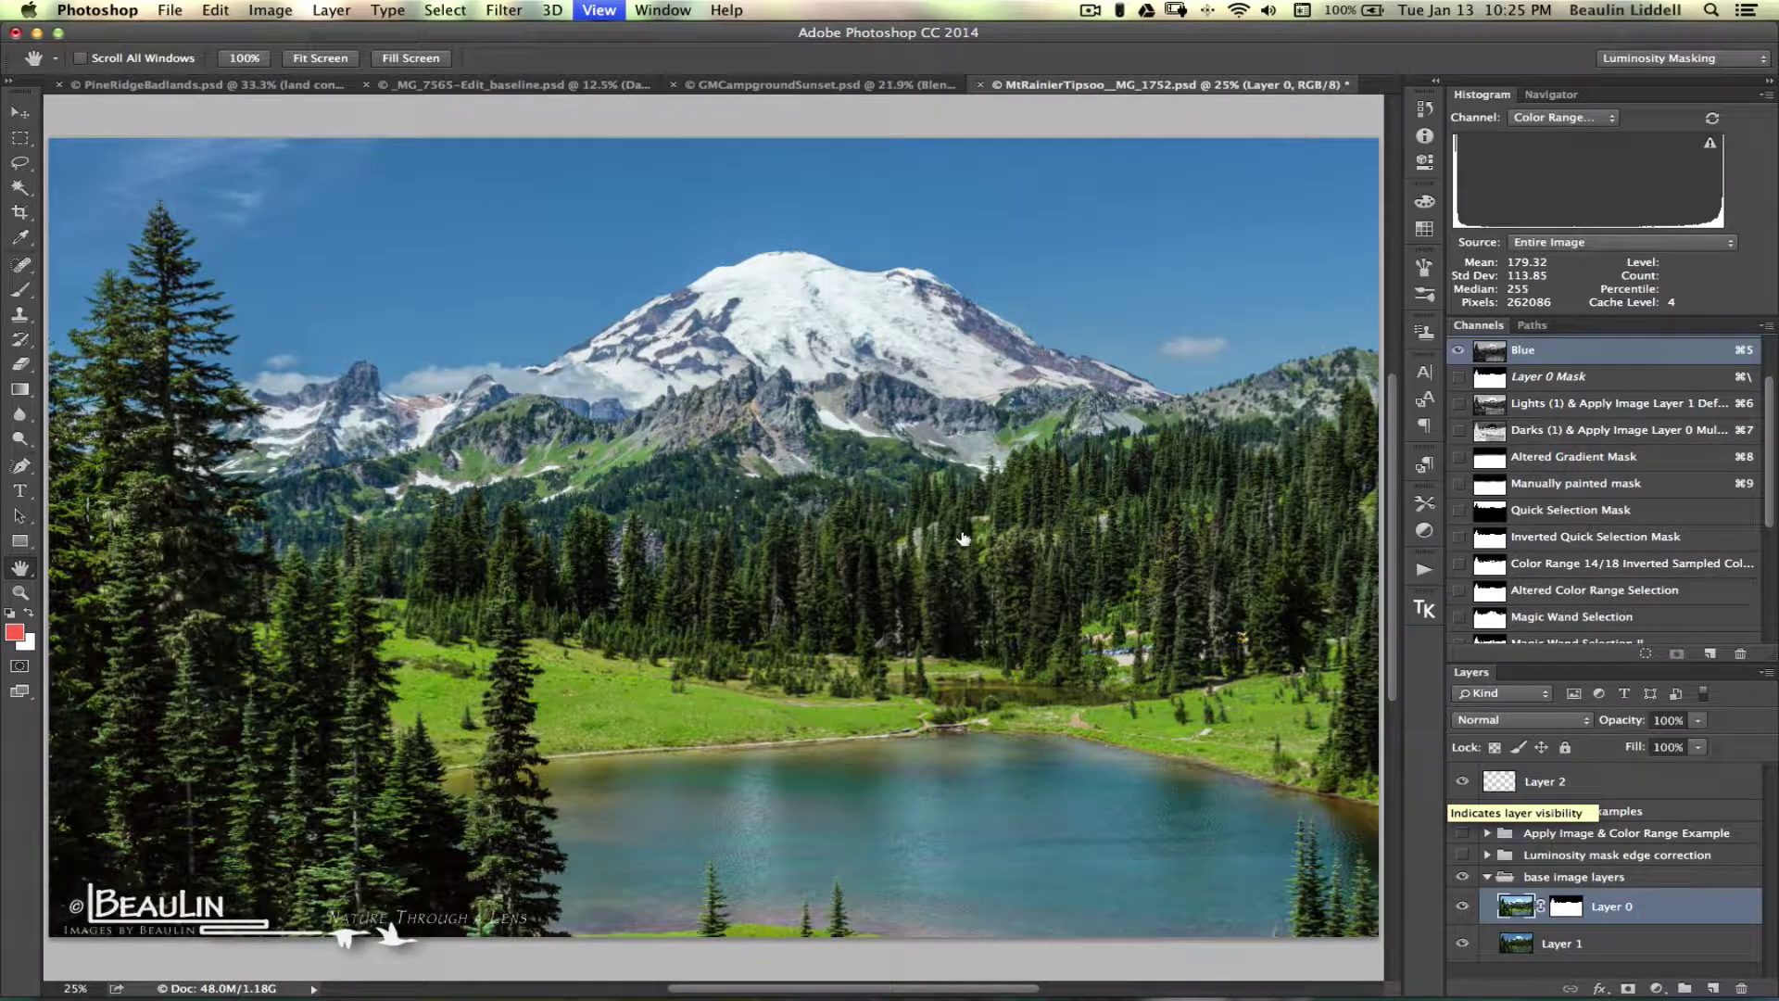
key(super+1)
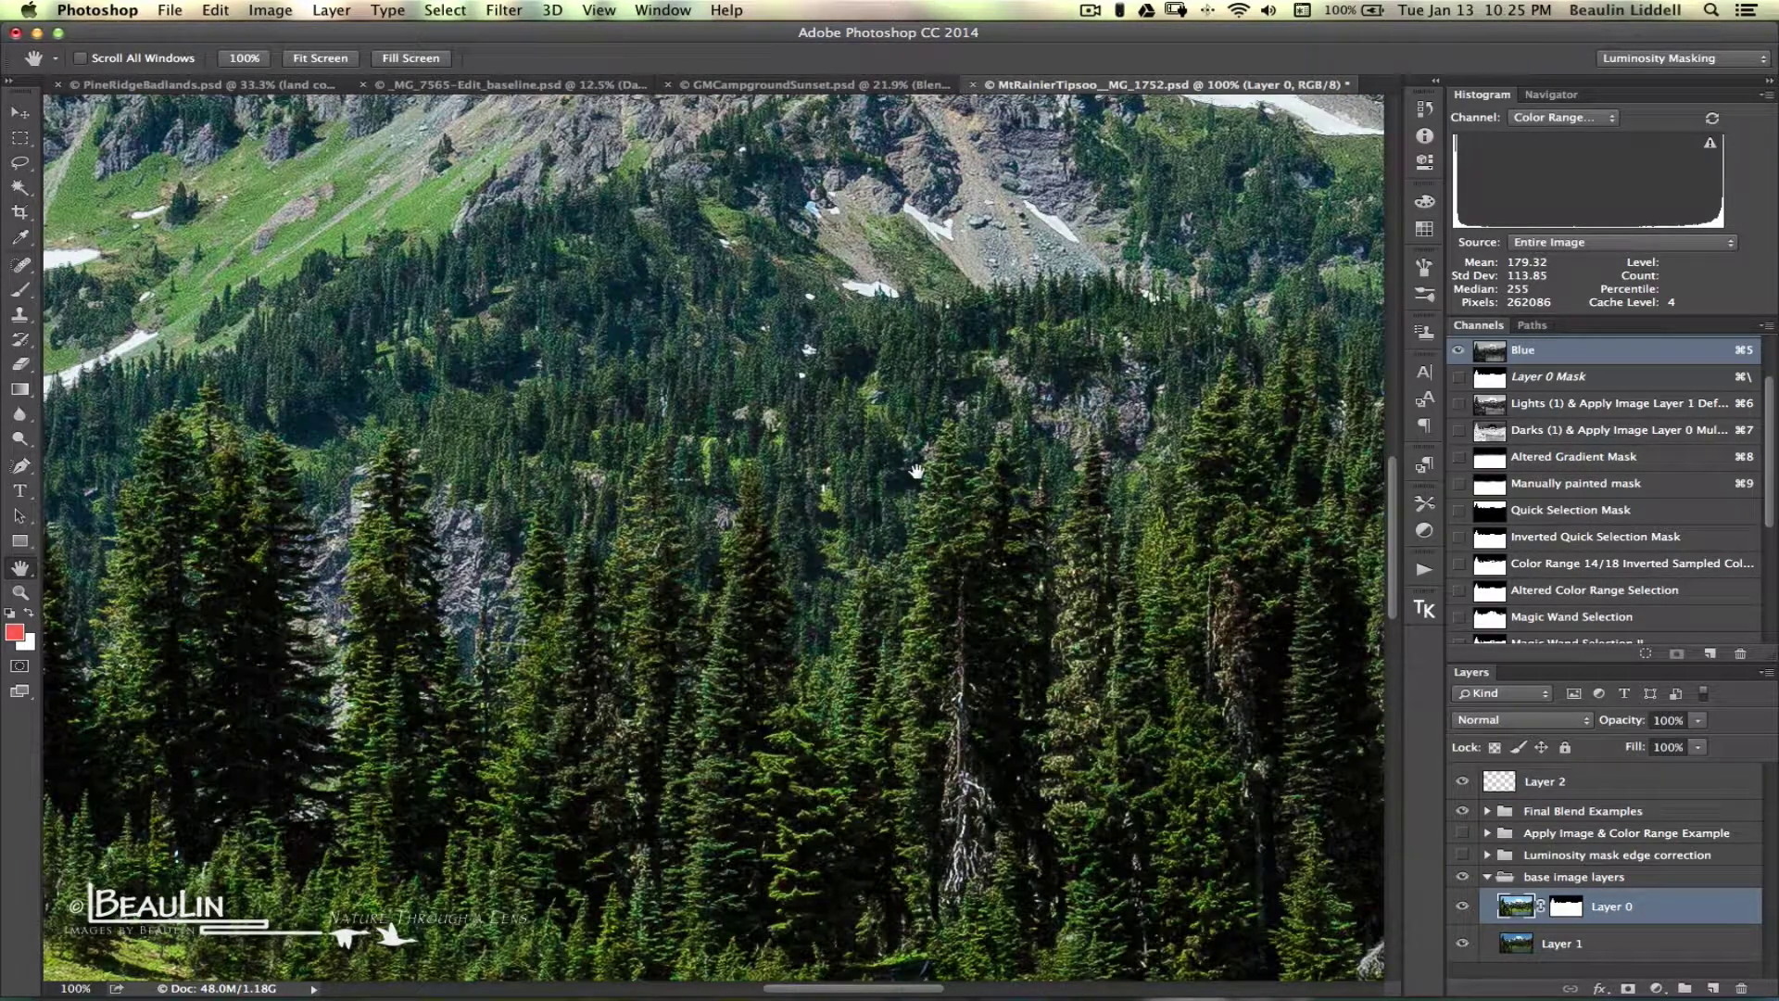
scroll(917, 471, up, 10)
scroll(917, 471, up, 5)
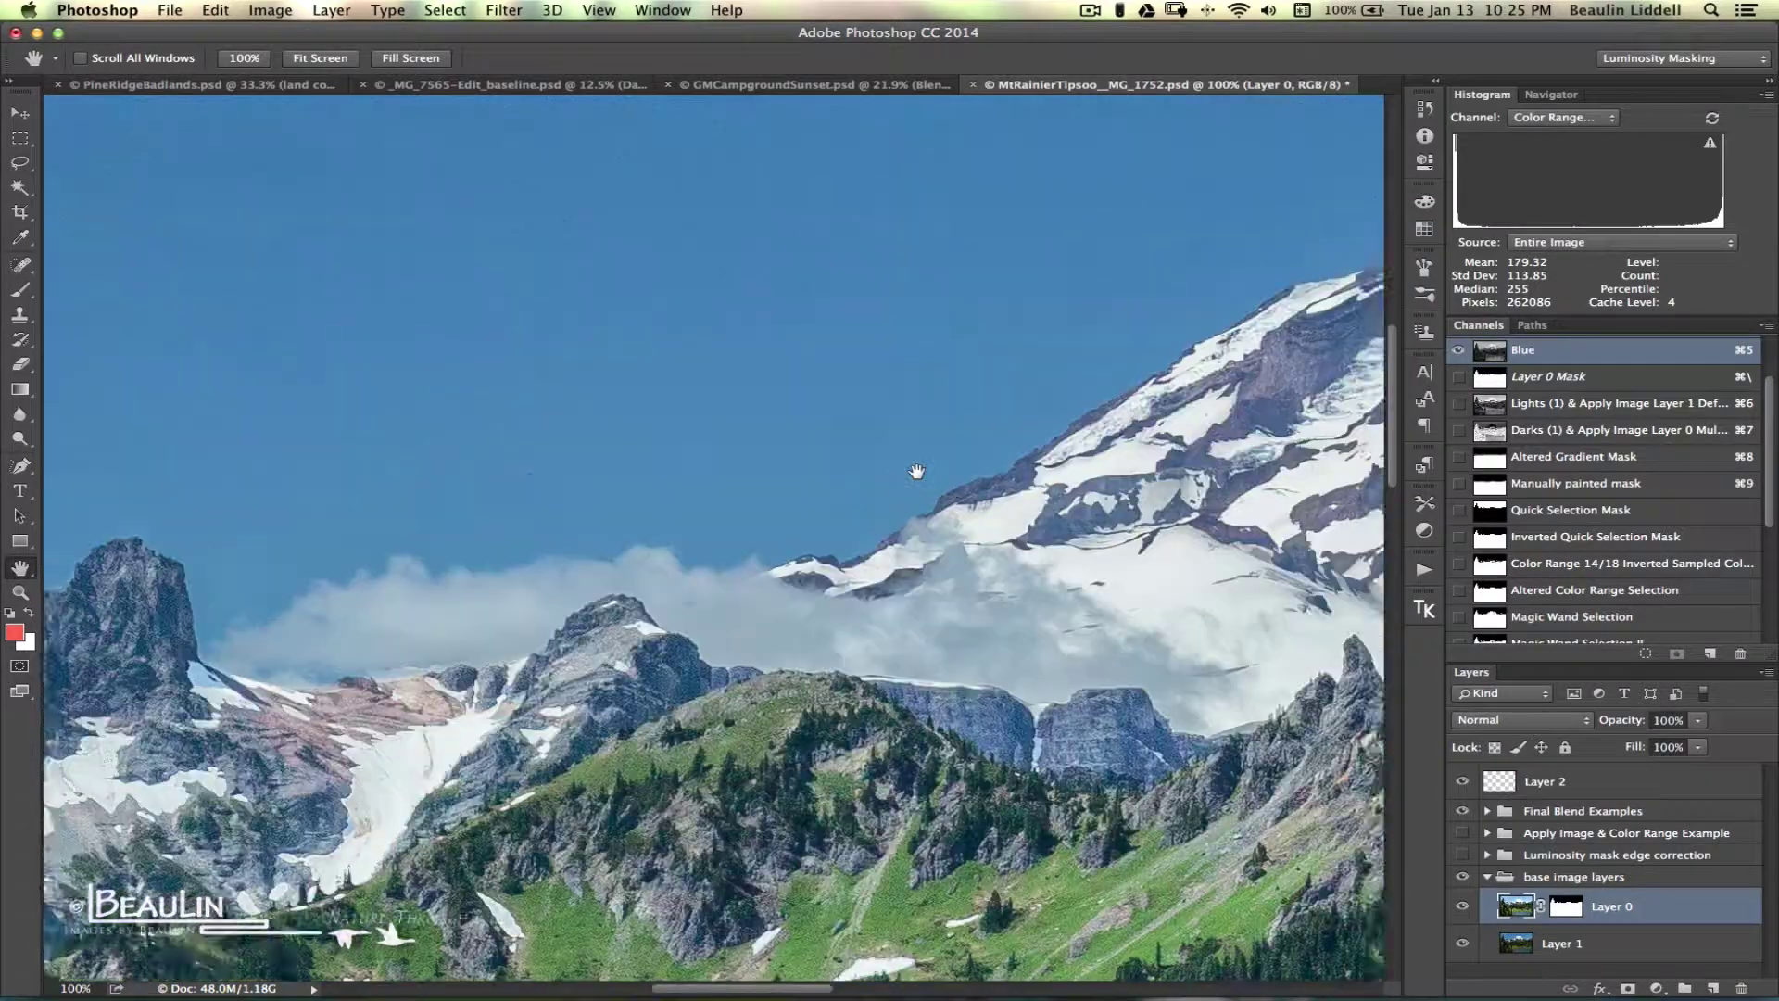
scroll(917, 471, left, 8)
scroll(917, 471, left, 2)
scroll(916, 470, right, 6)
scroll(917, 471, right, 15)
scroll(917, 471, right, 4)
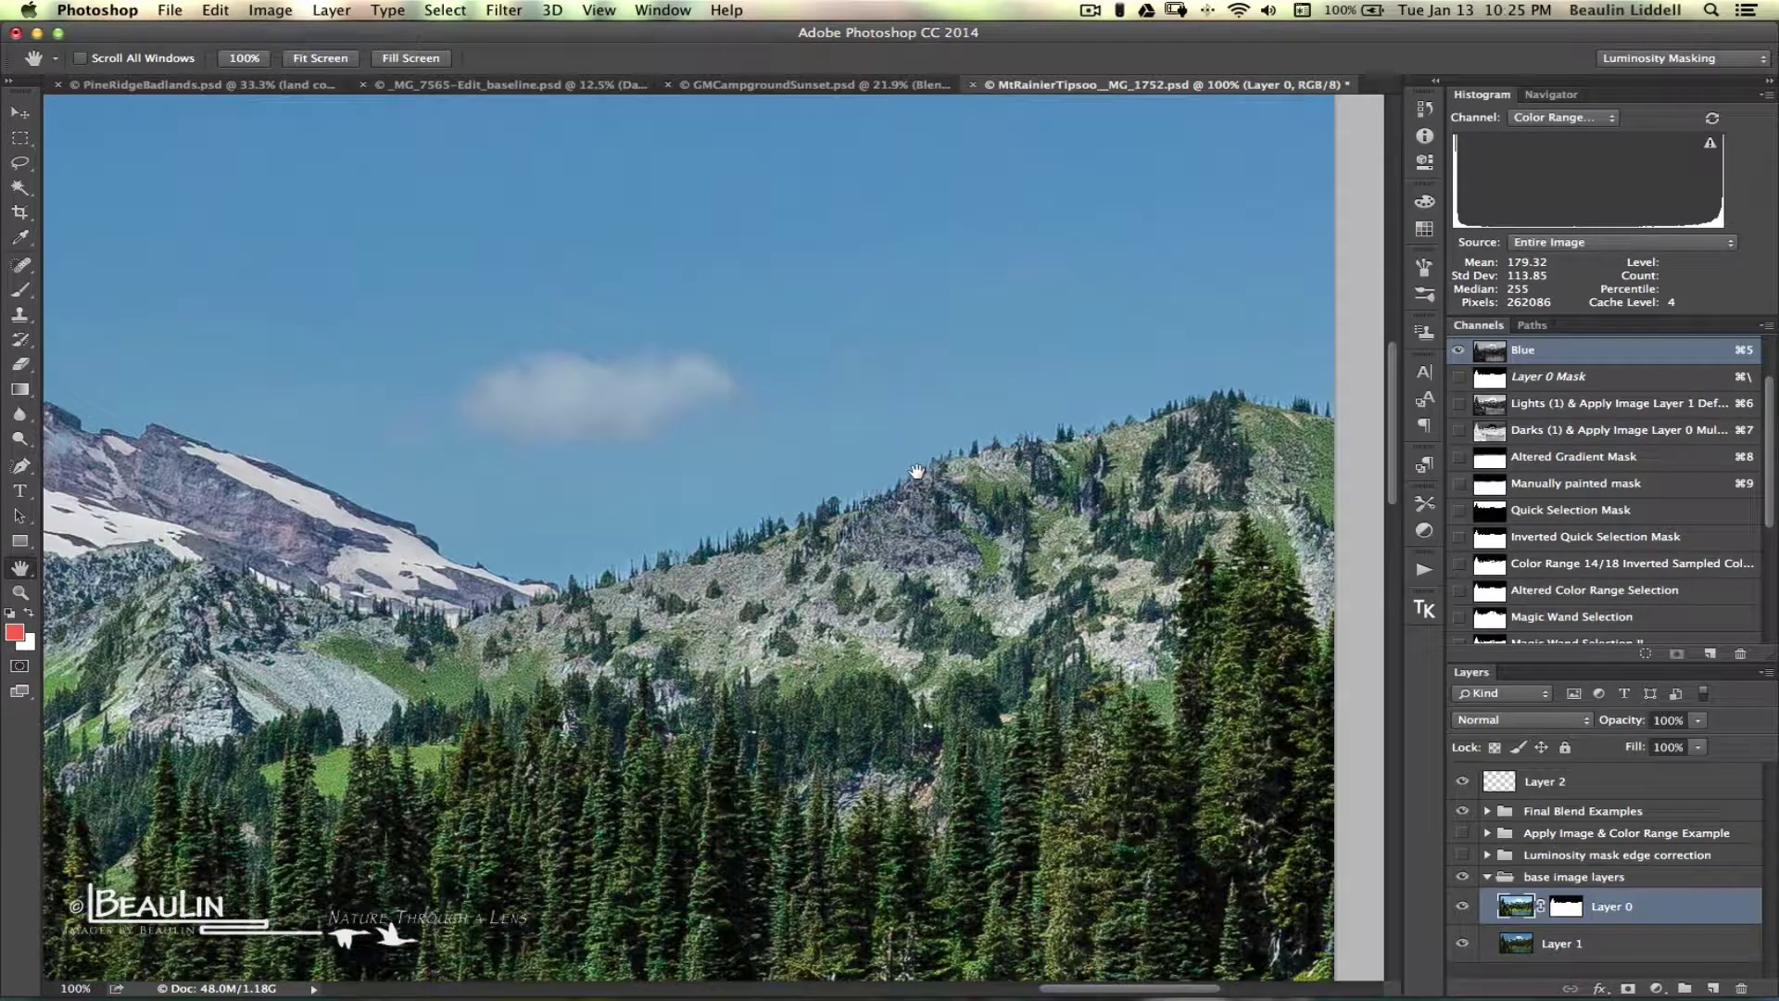
Fit the Mt Rainier image on screen, then zoom out to 25%.
key(super+0)
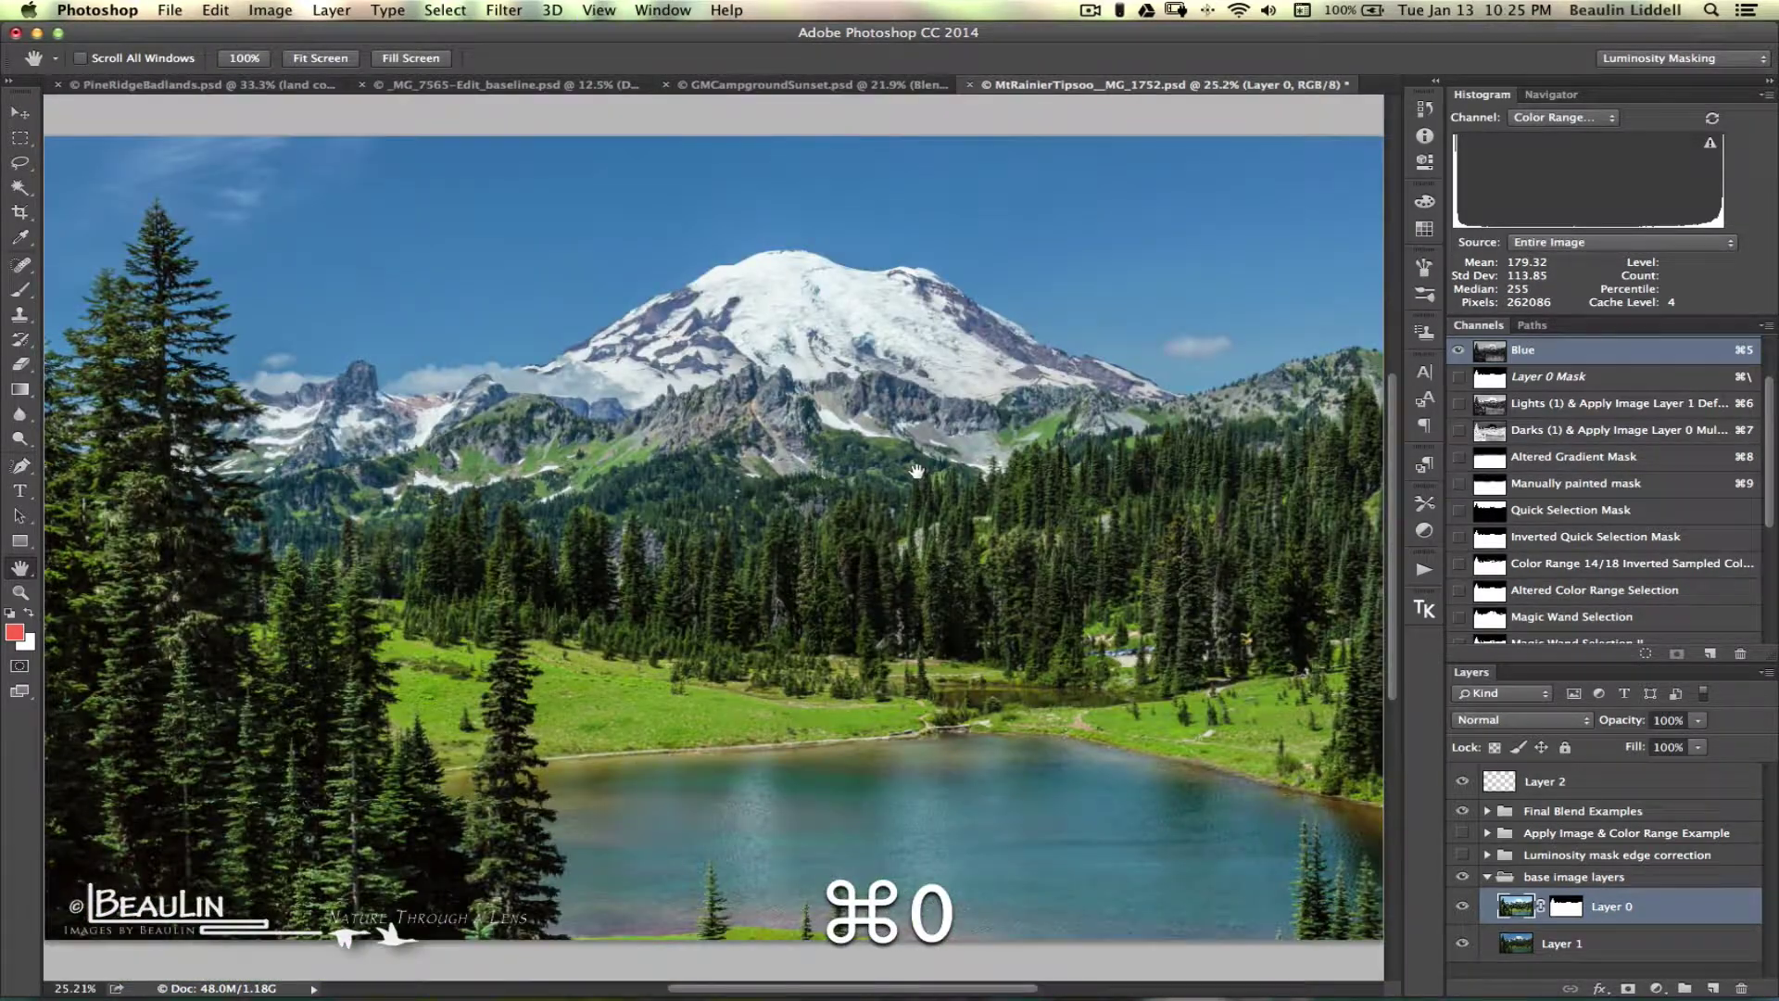
key(super)
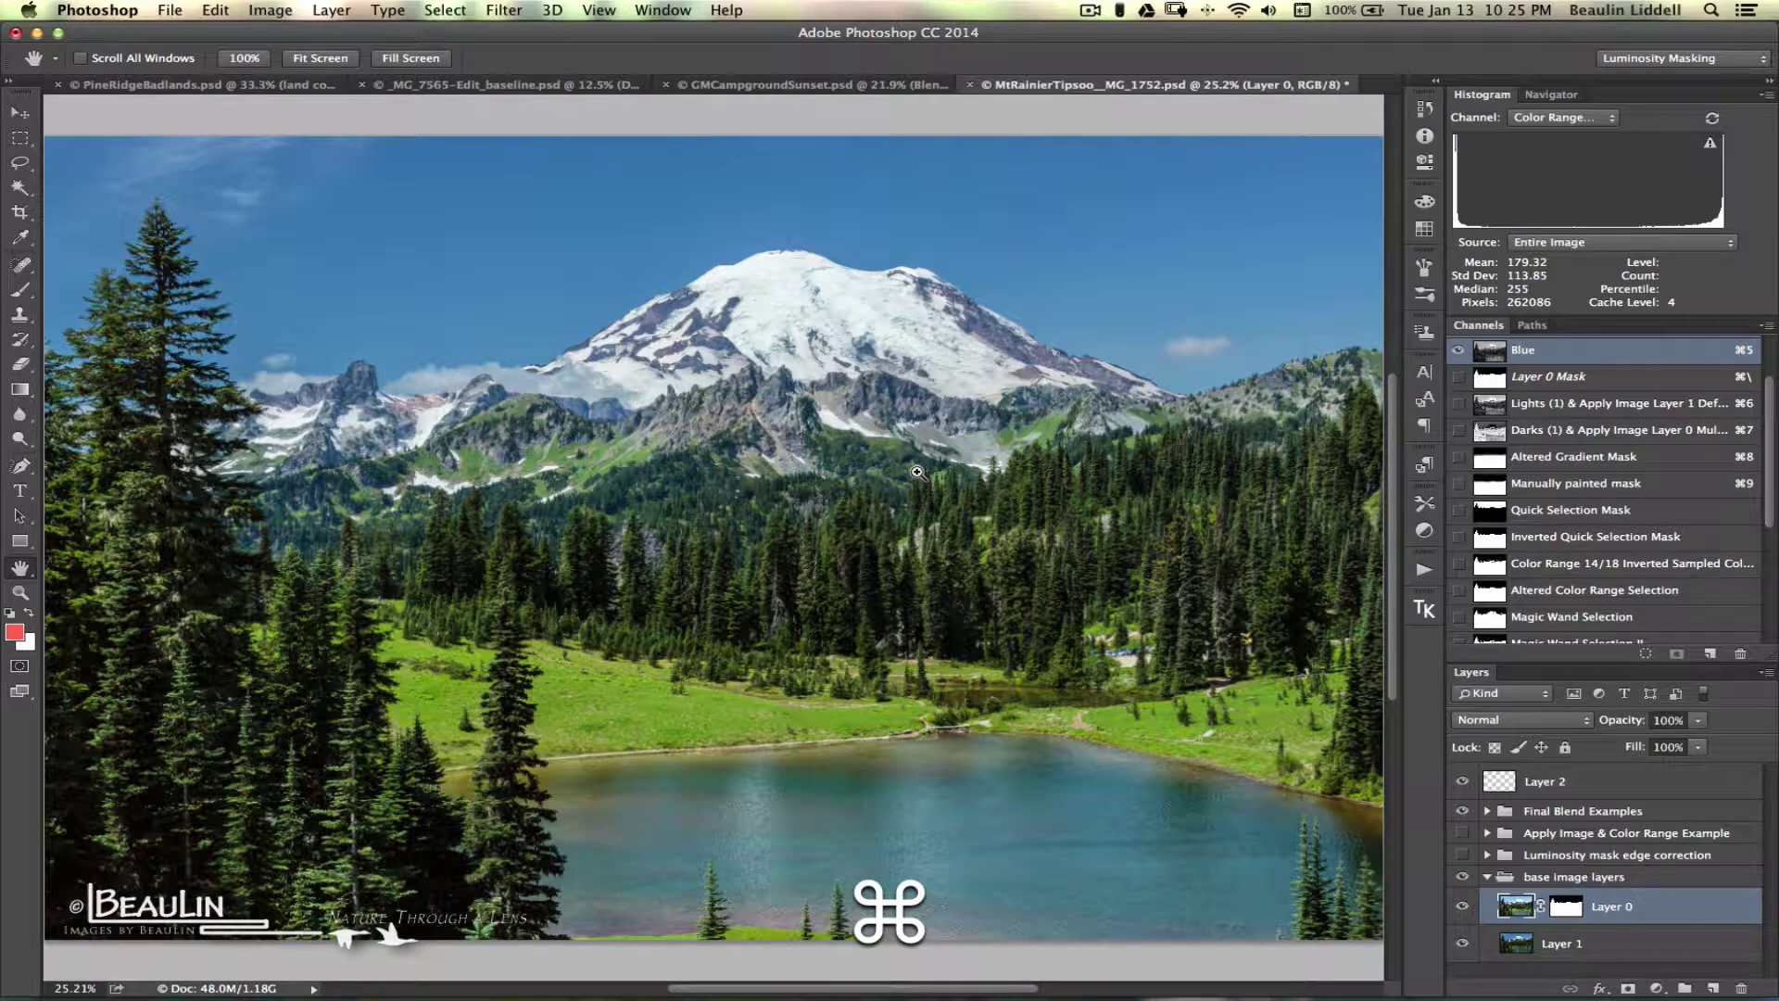
key(super+minus)
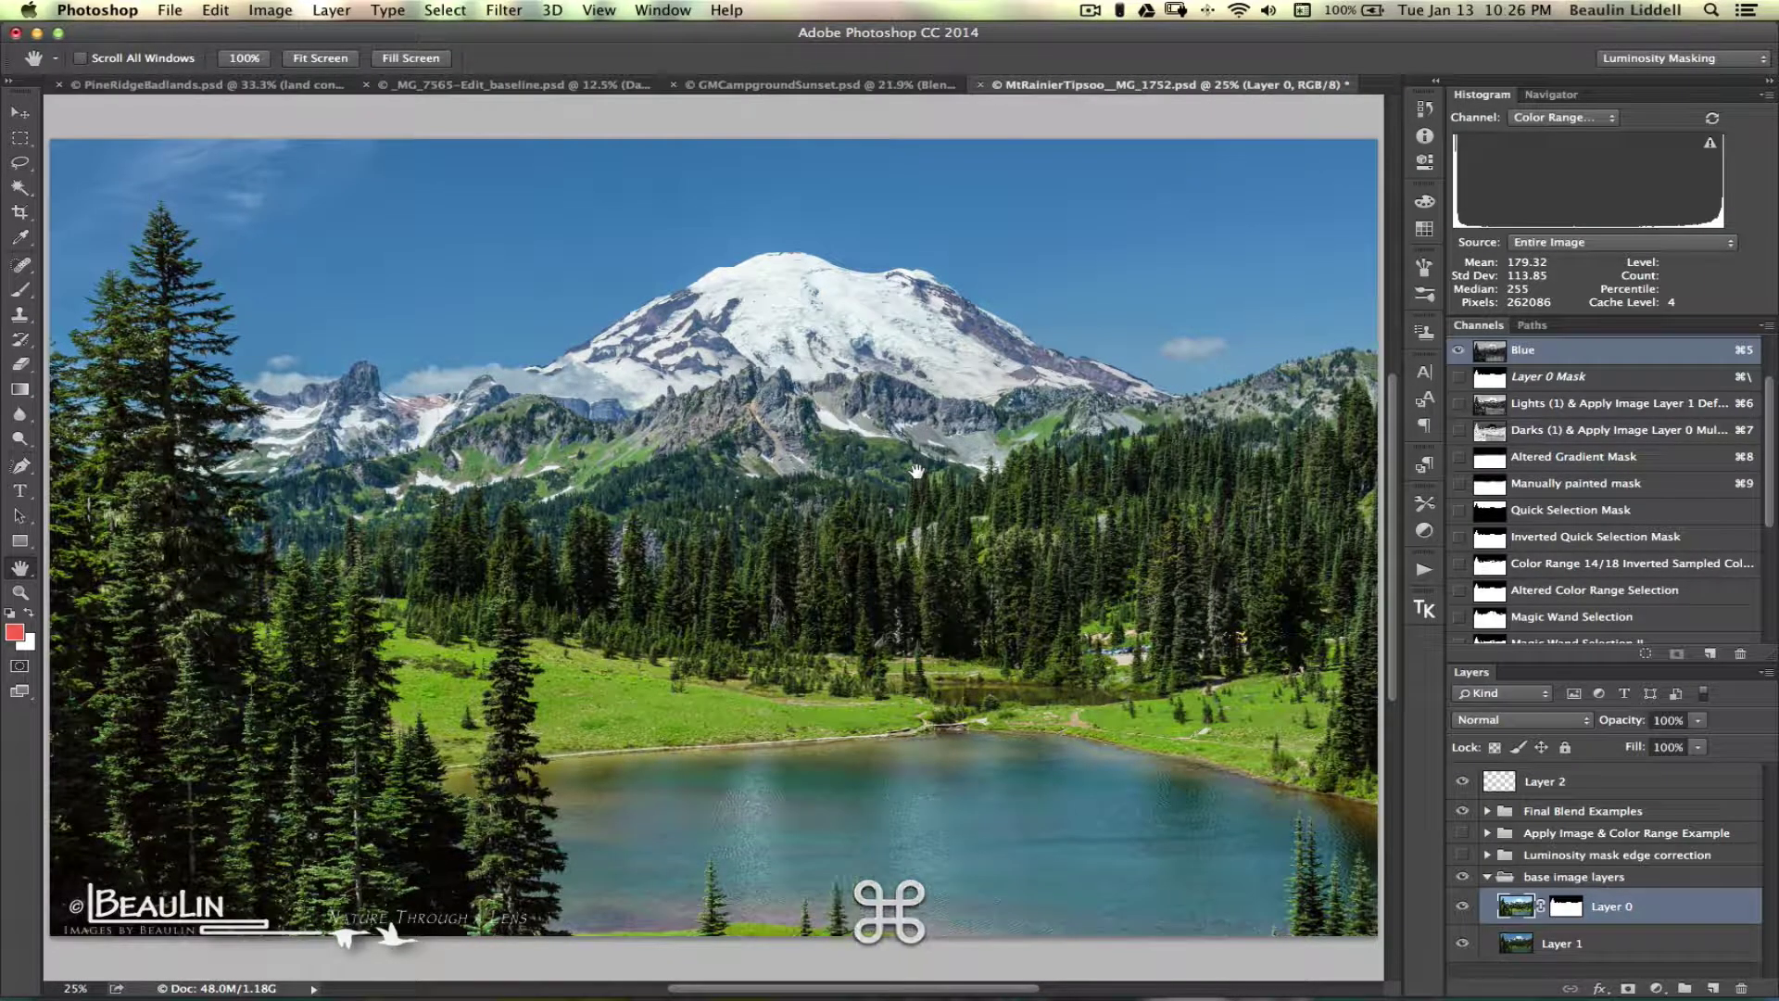